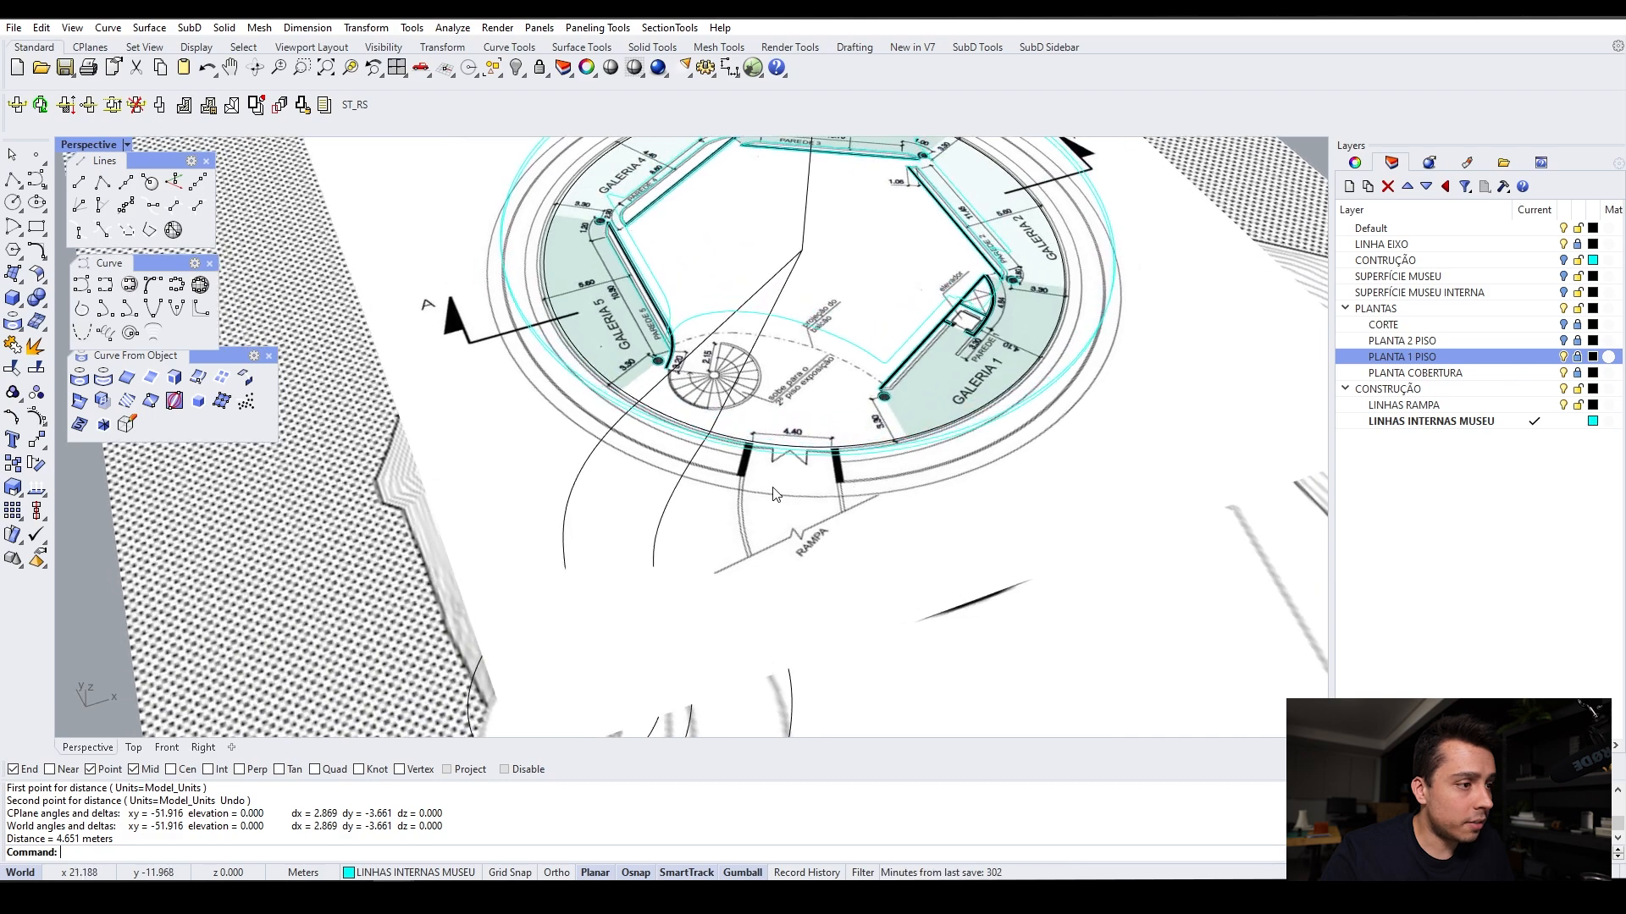
Highlight all objects on the LINHAS INTERNAS MUSEU layer, inspect them around the museum and entrance ramp, and clear the selection
scroll(803, 433, "down", 3)
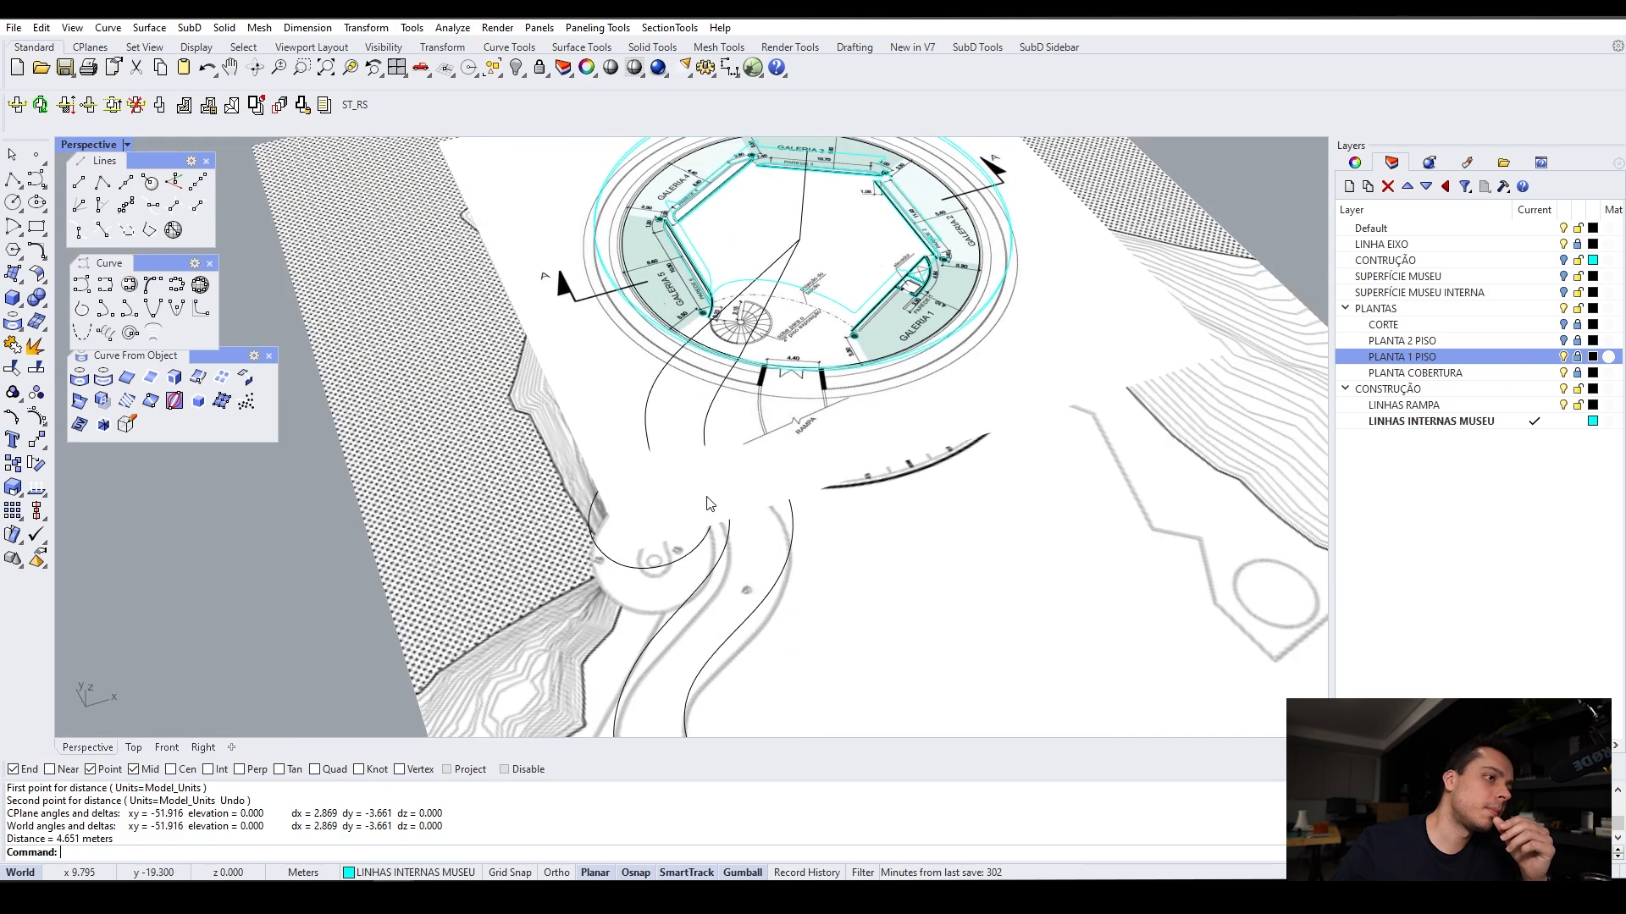
right_click_drag(719, 412, 731, 396)
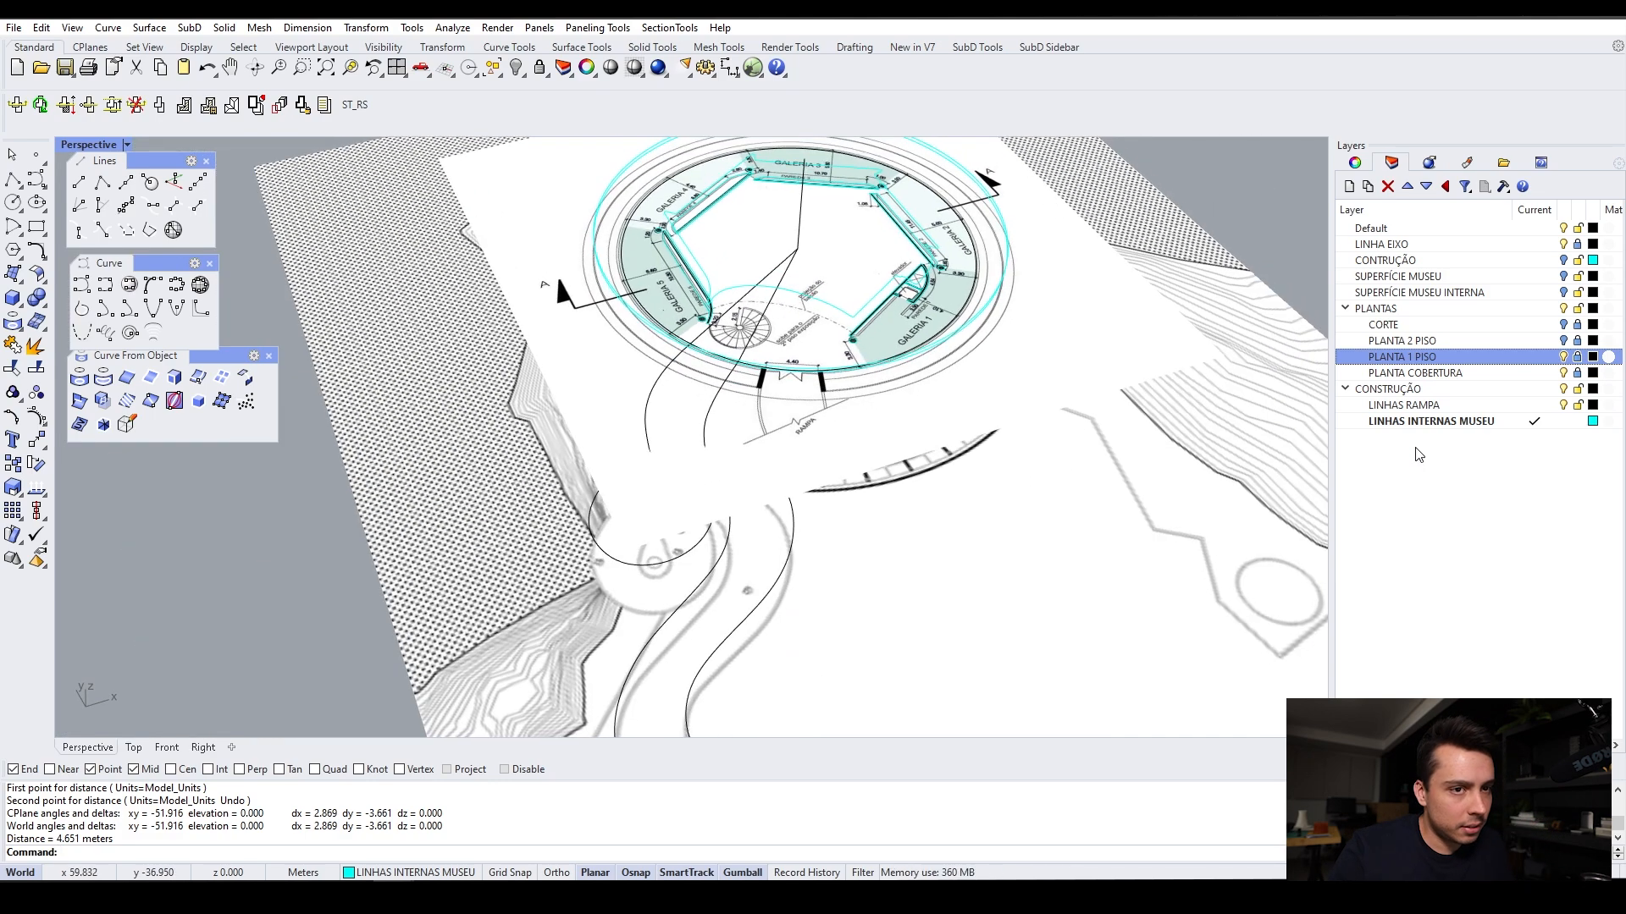
right_click(1469, 424)
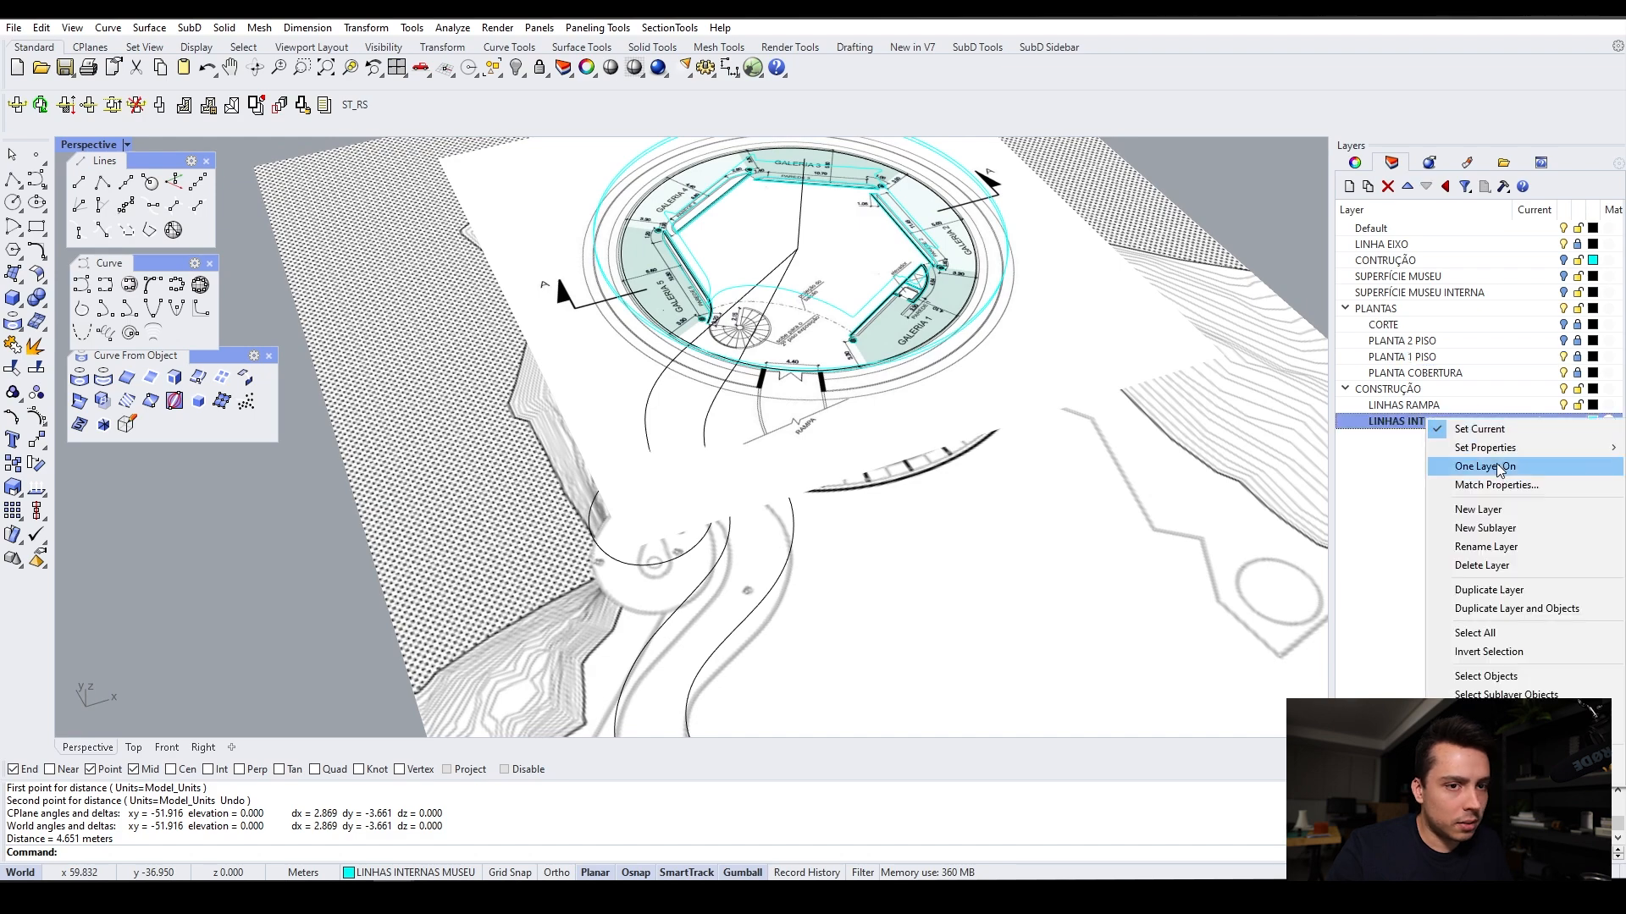
left_click(1545, 677)
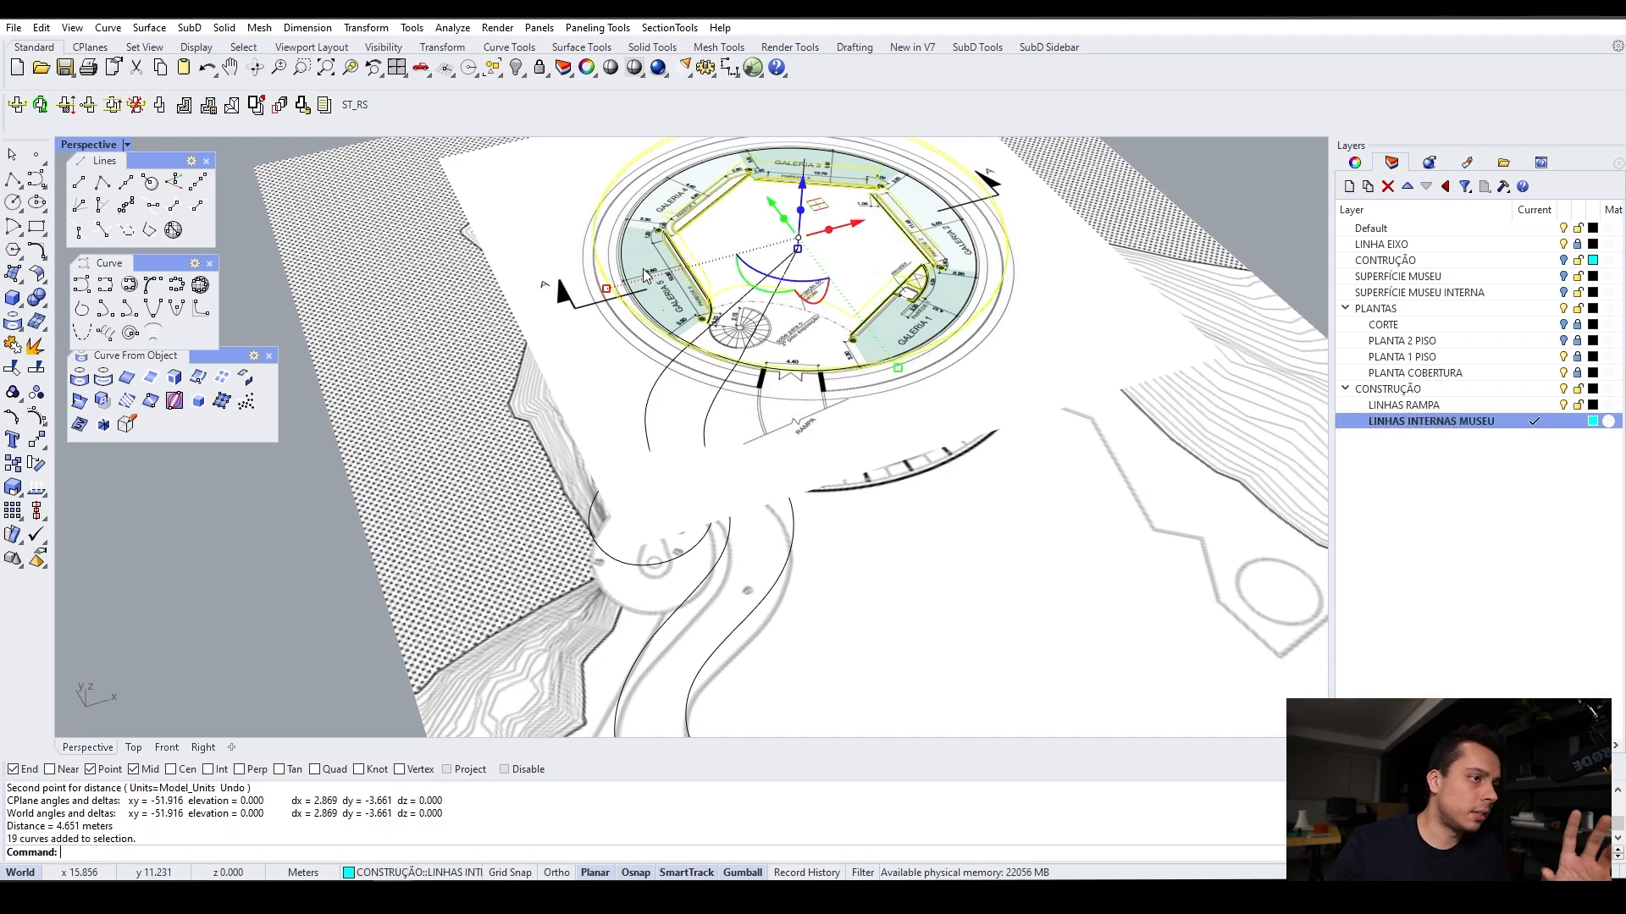
right_click_drag(610, 212, 557, 332)
scroll(757, 436, "up", 4)
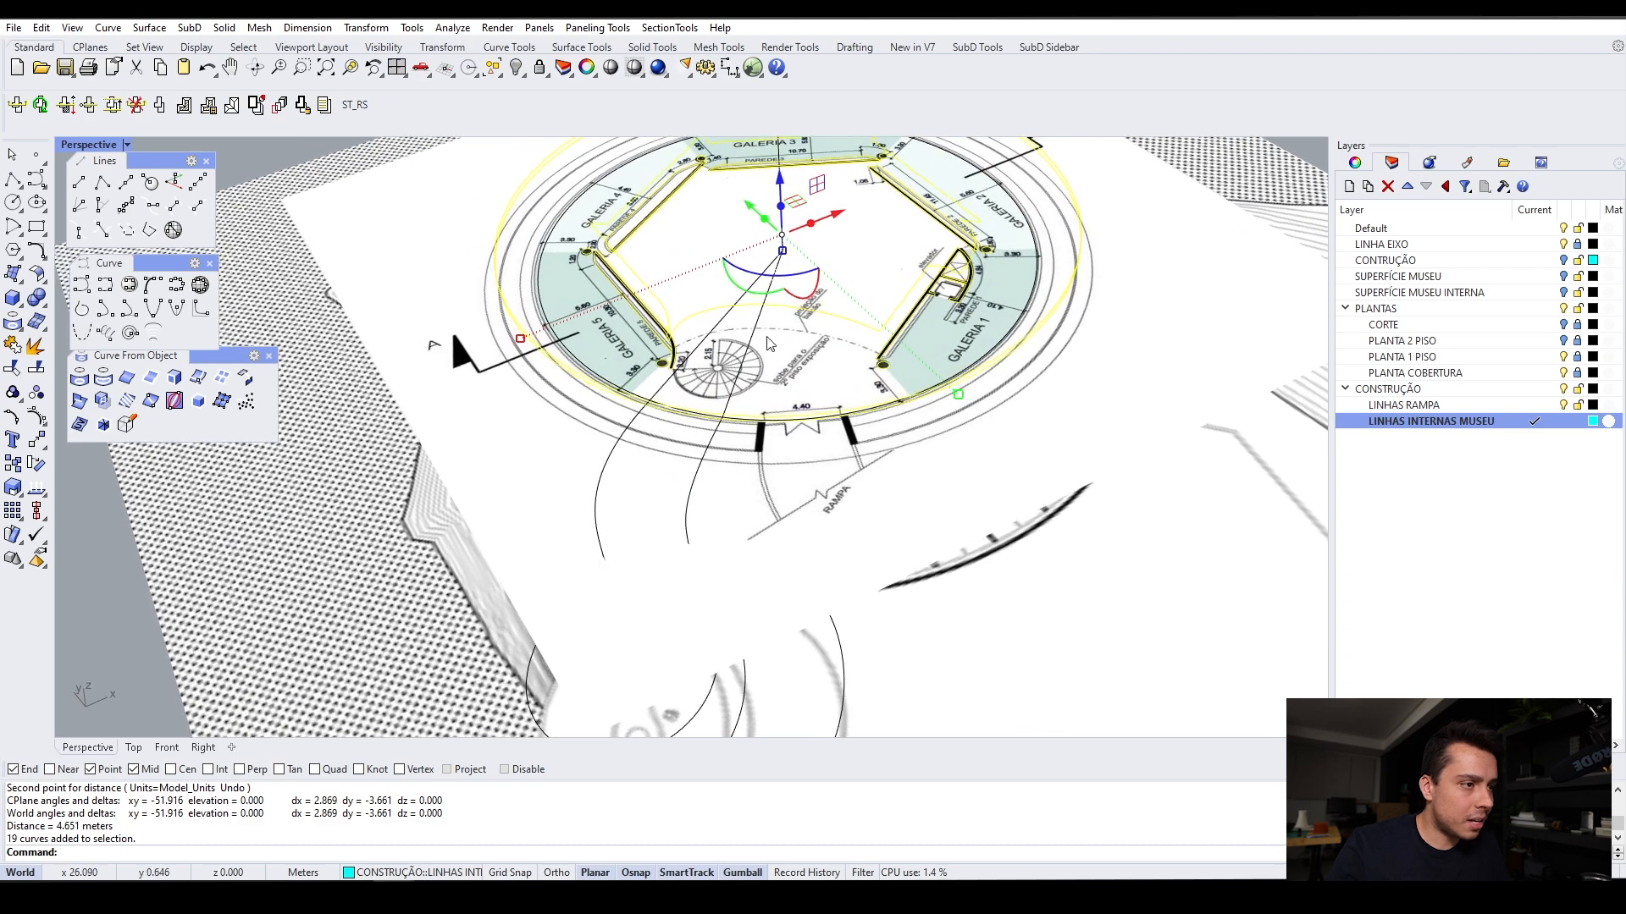
scroll(696, 353, "up", 2)
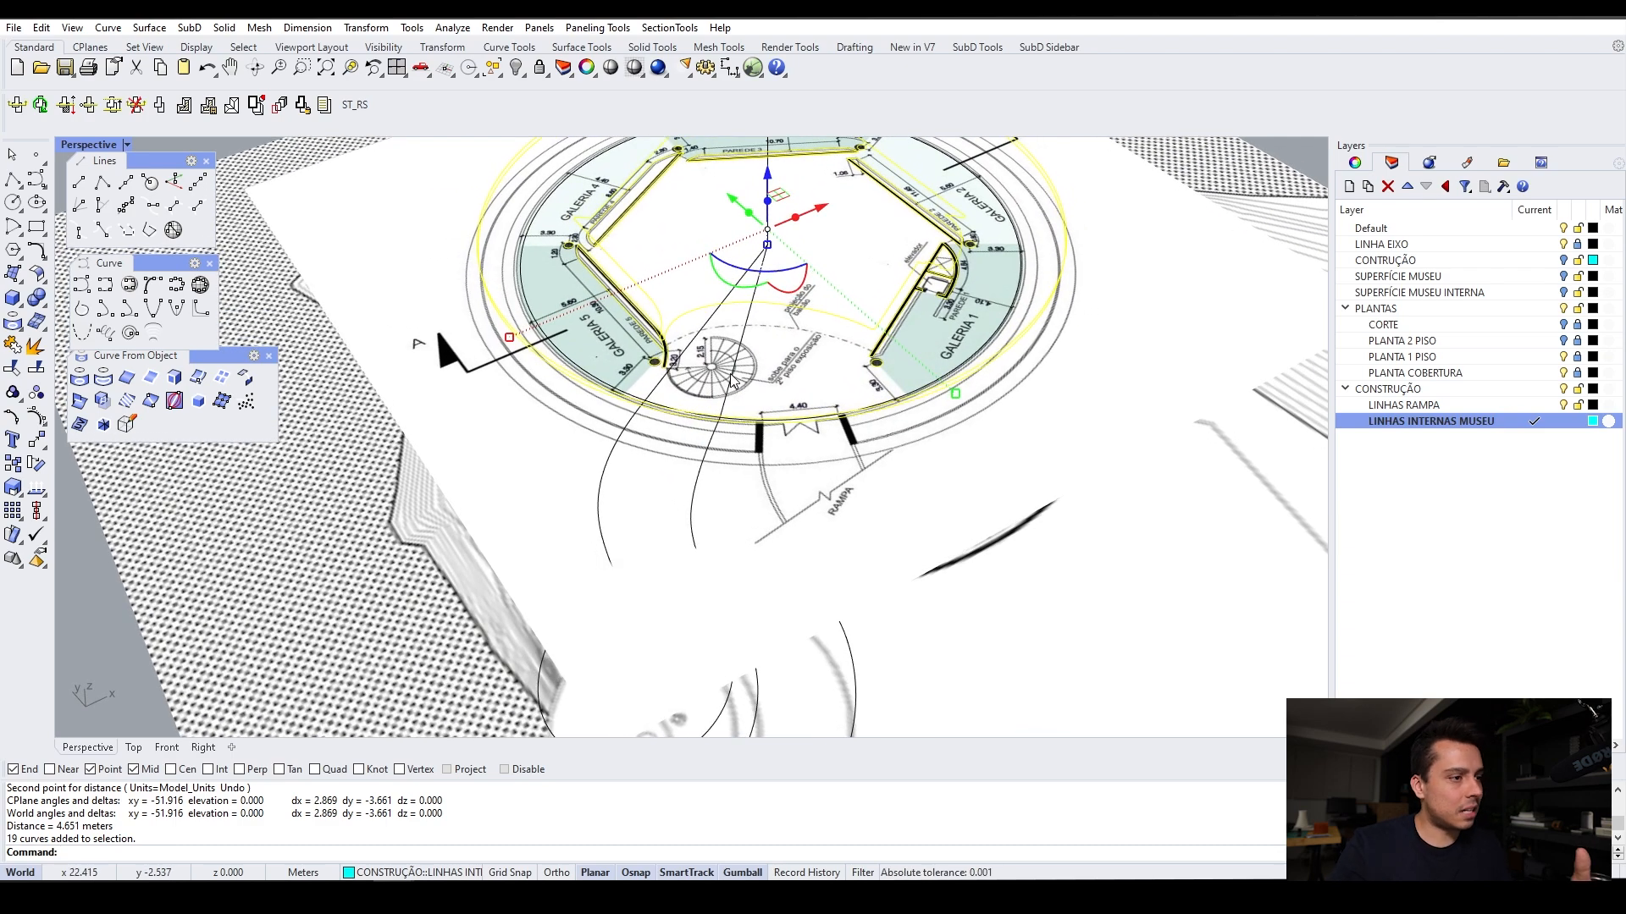
scroll(734, 381, "up", 5)
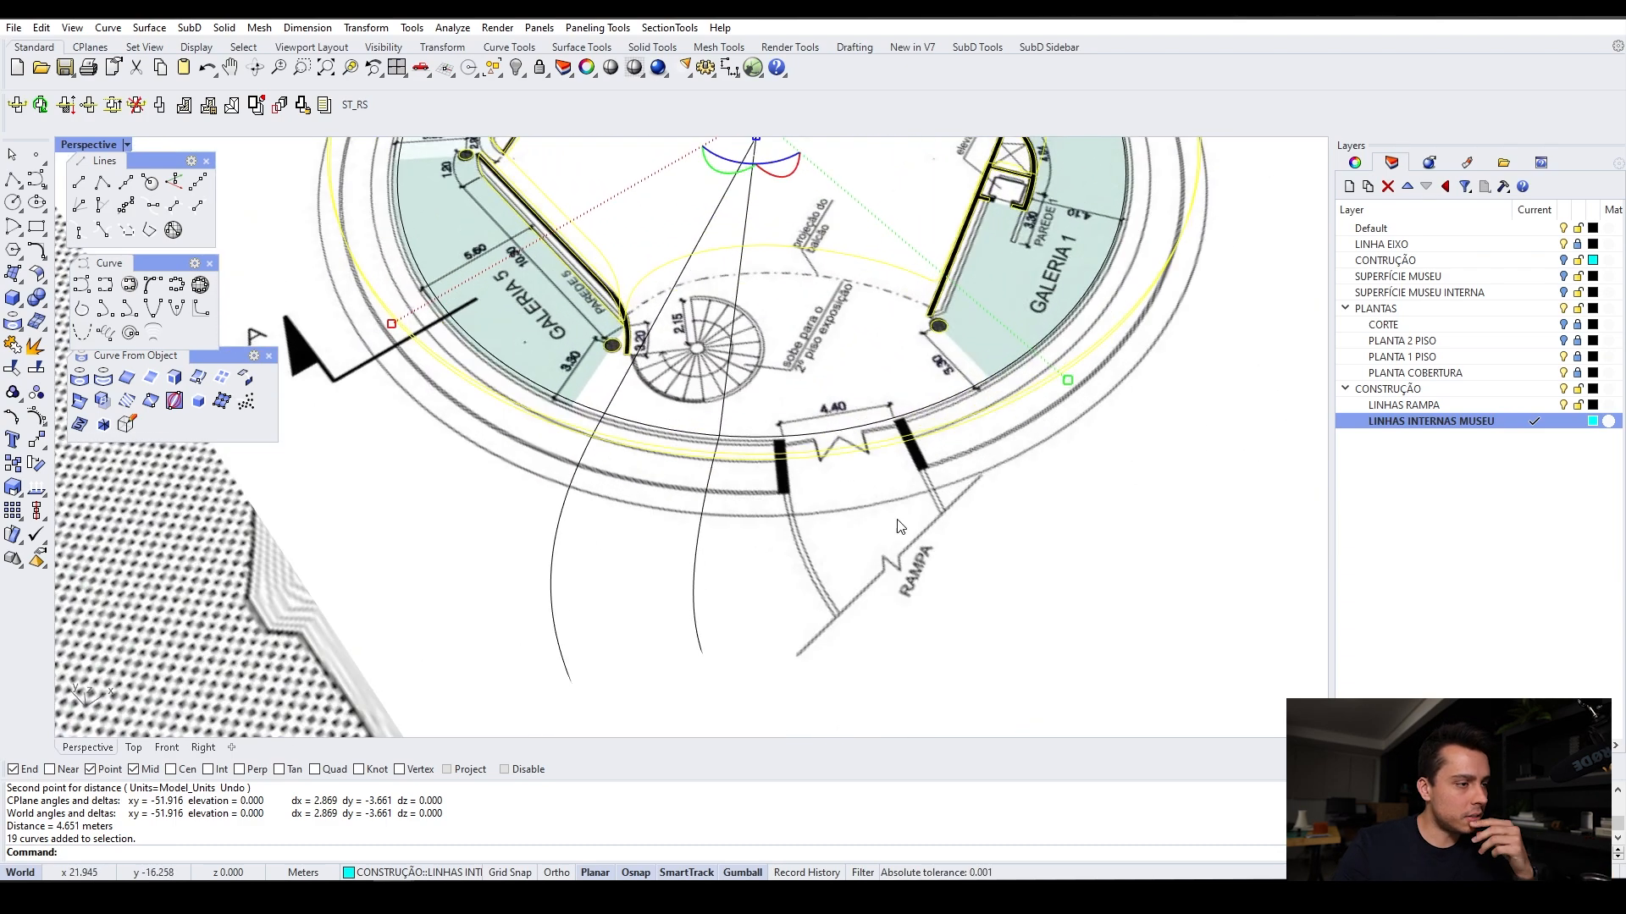
right_click_drag(865, 473, 616, 603)
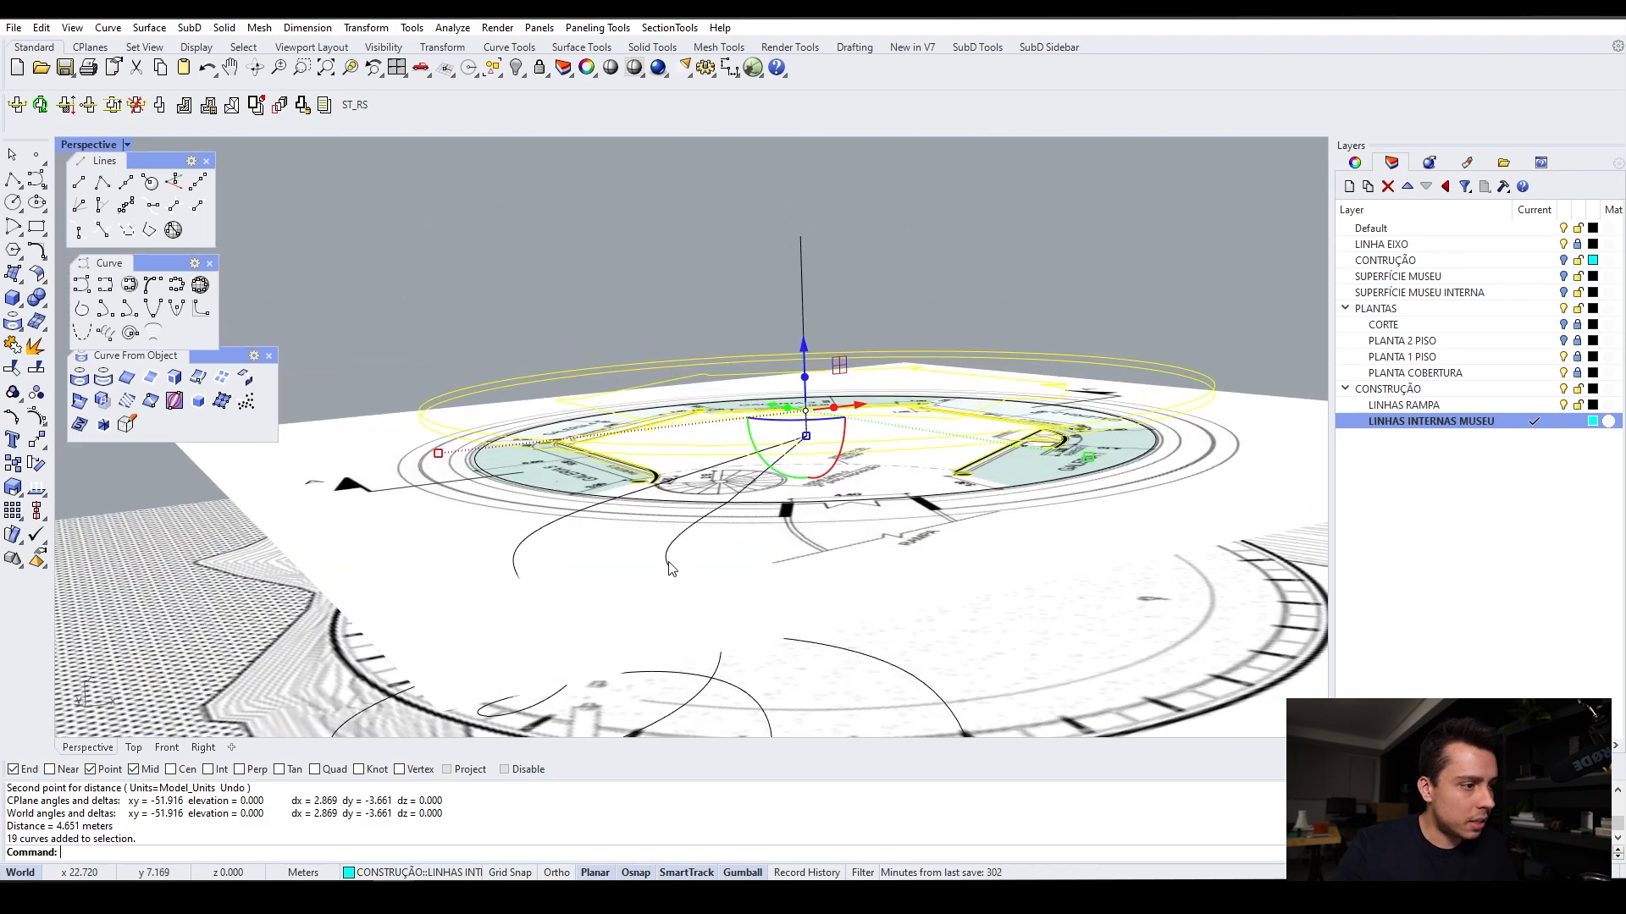
scroll(711, 527, "down", 5)
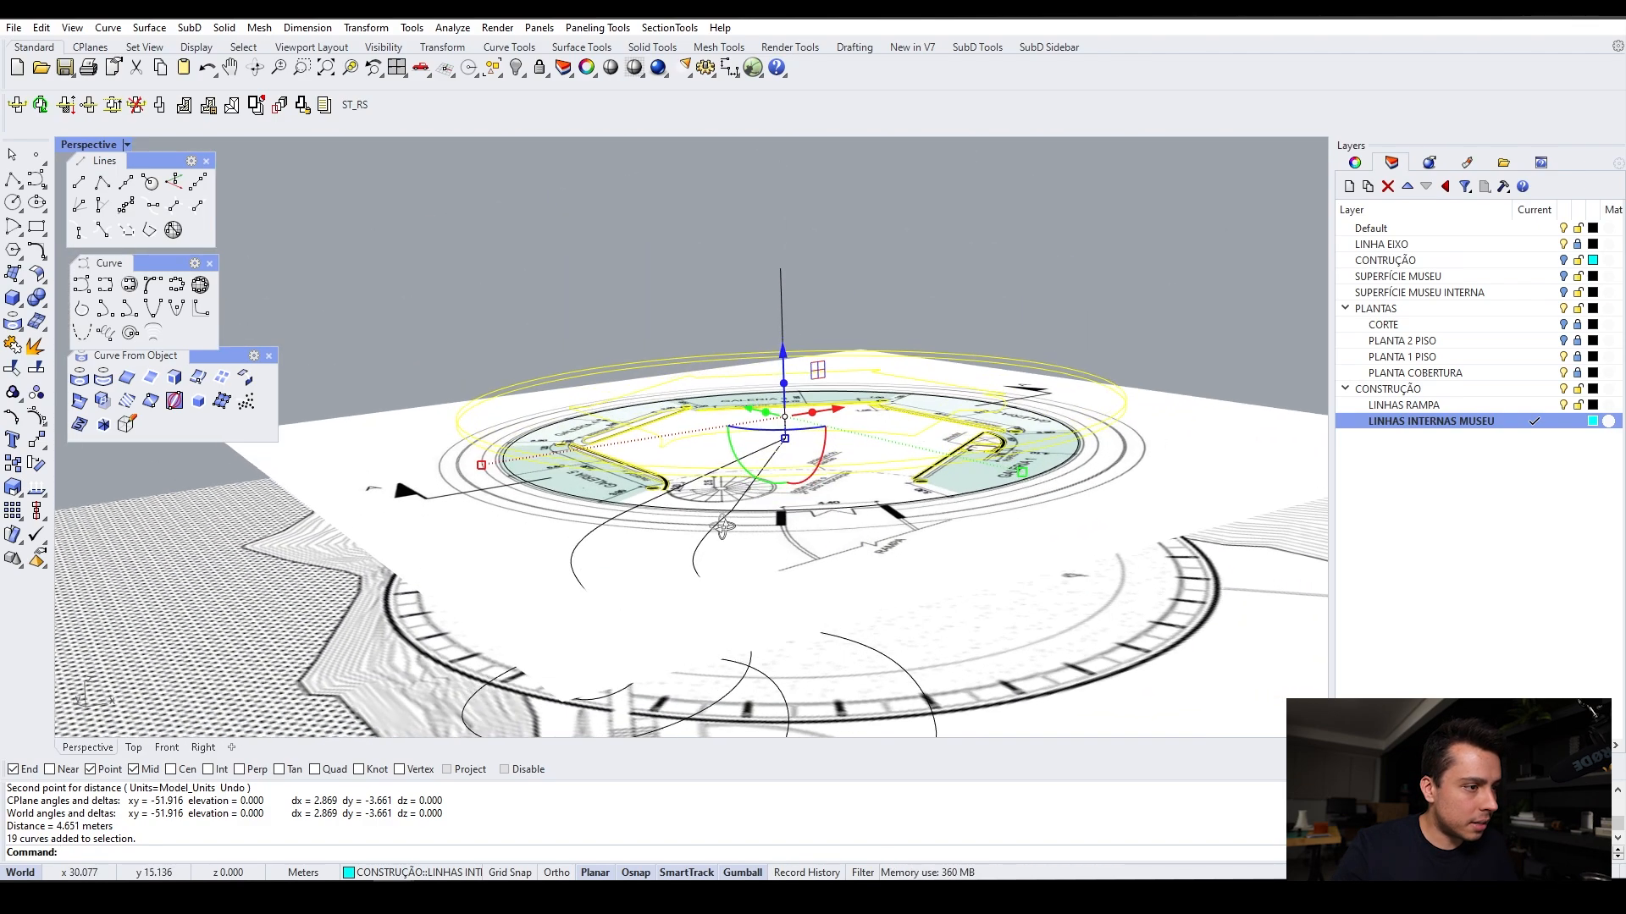
scroll(739, 495, "up", 4)
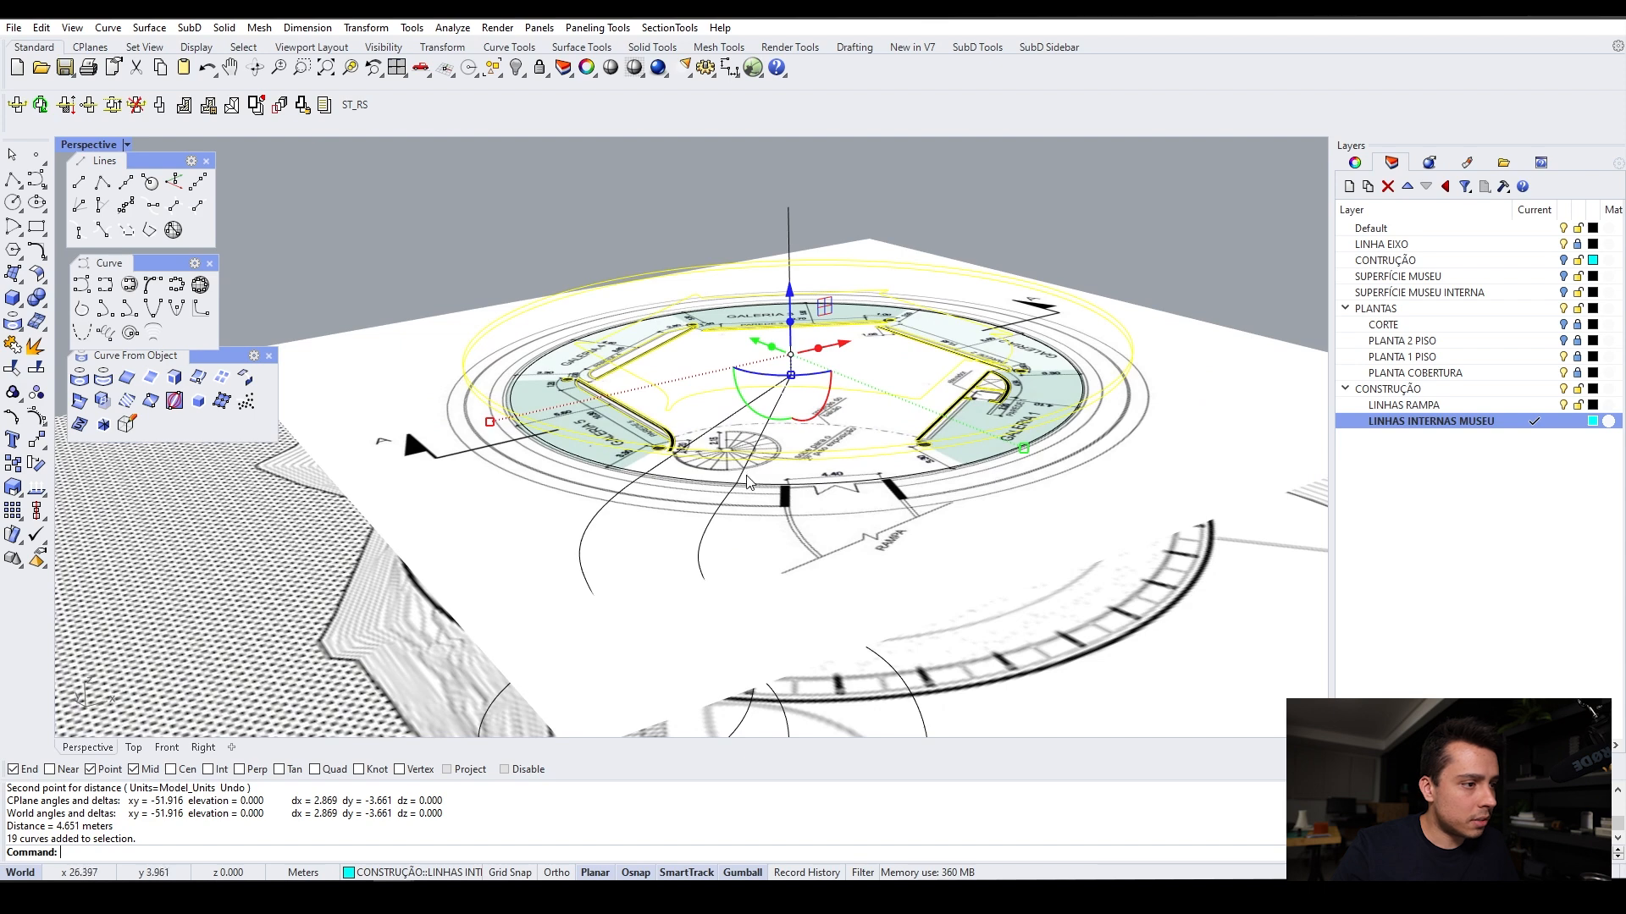
right_click_drag(783, 510, 794, 502)
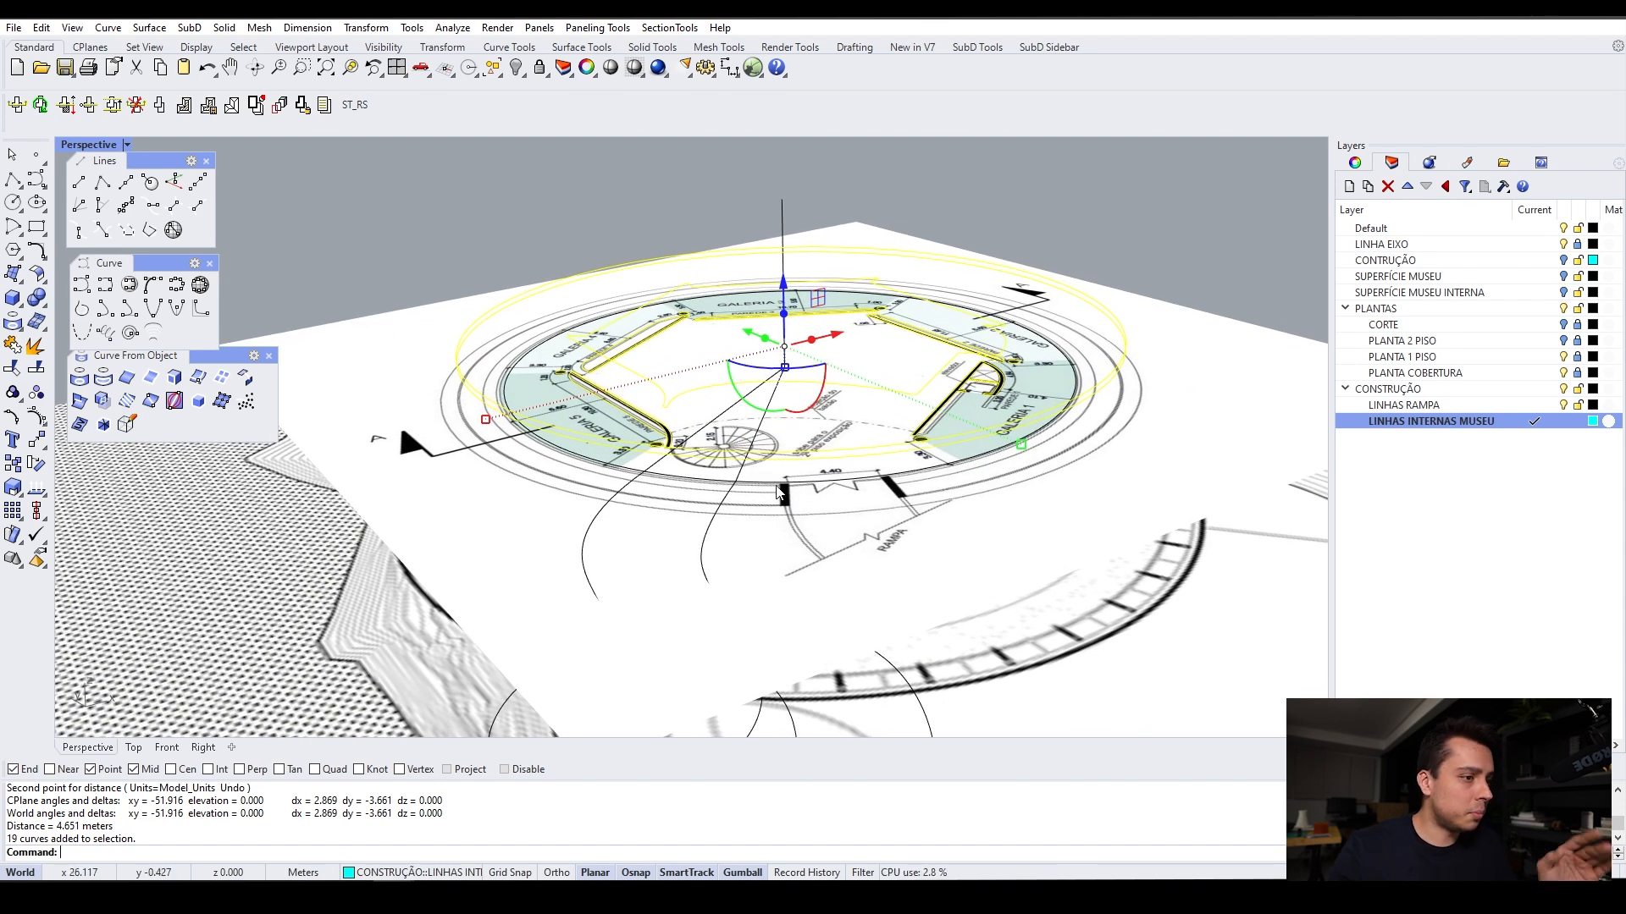
scroll(779, 491, "down", 2)
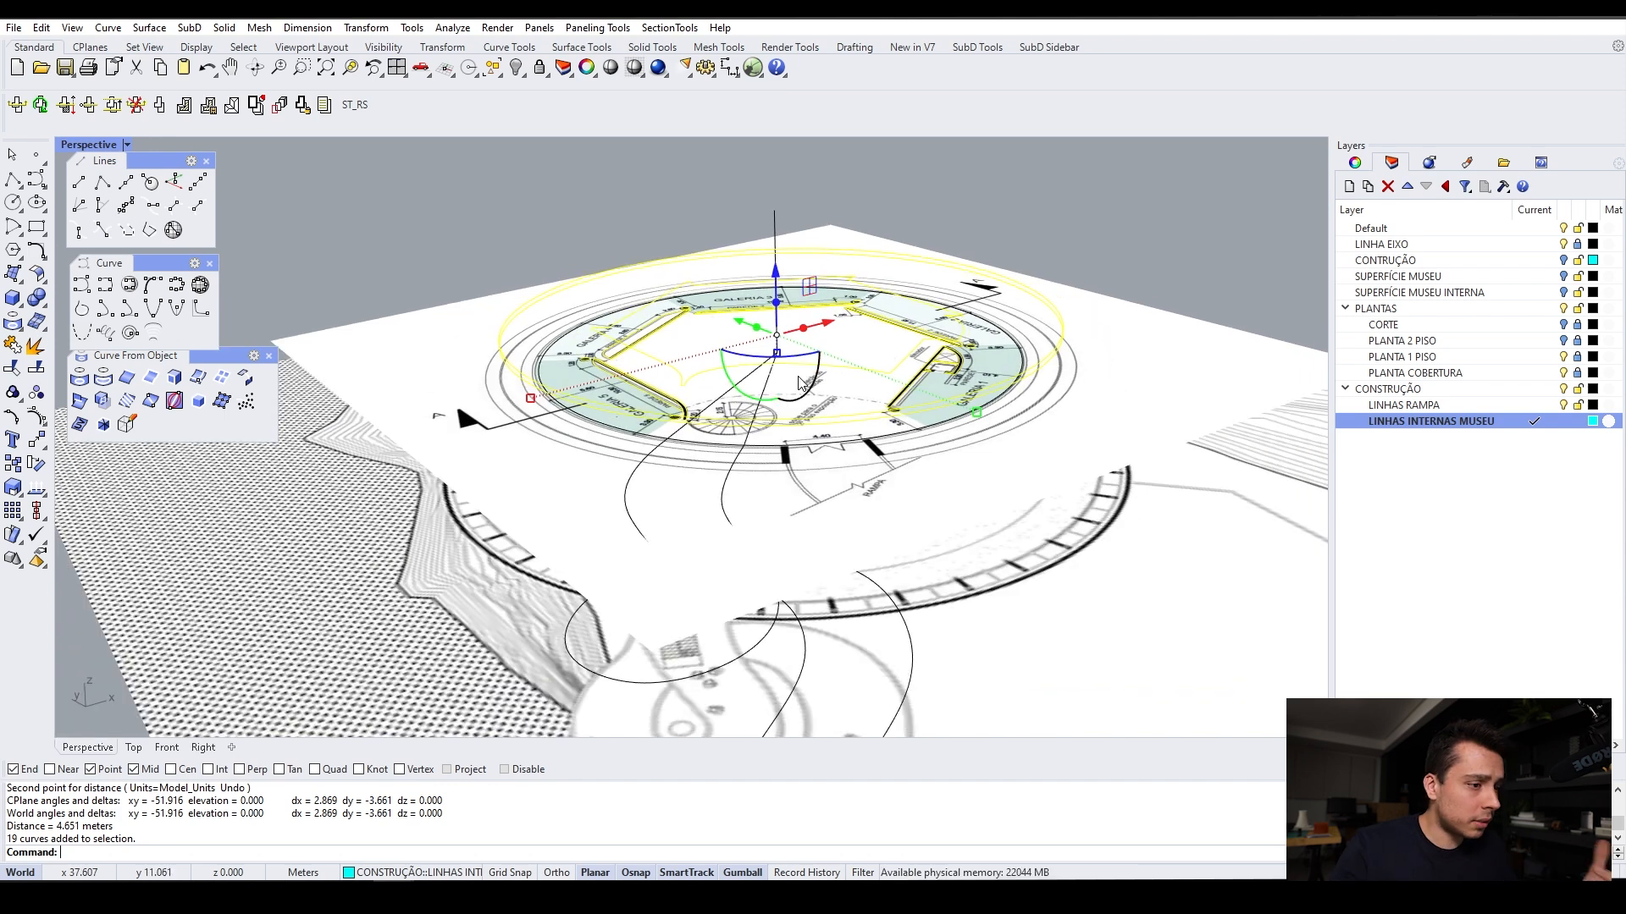
scroll(793, 465, "down", 3)
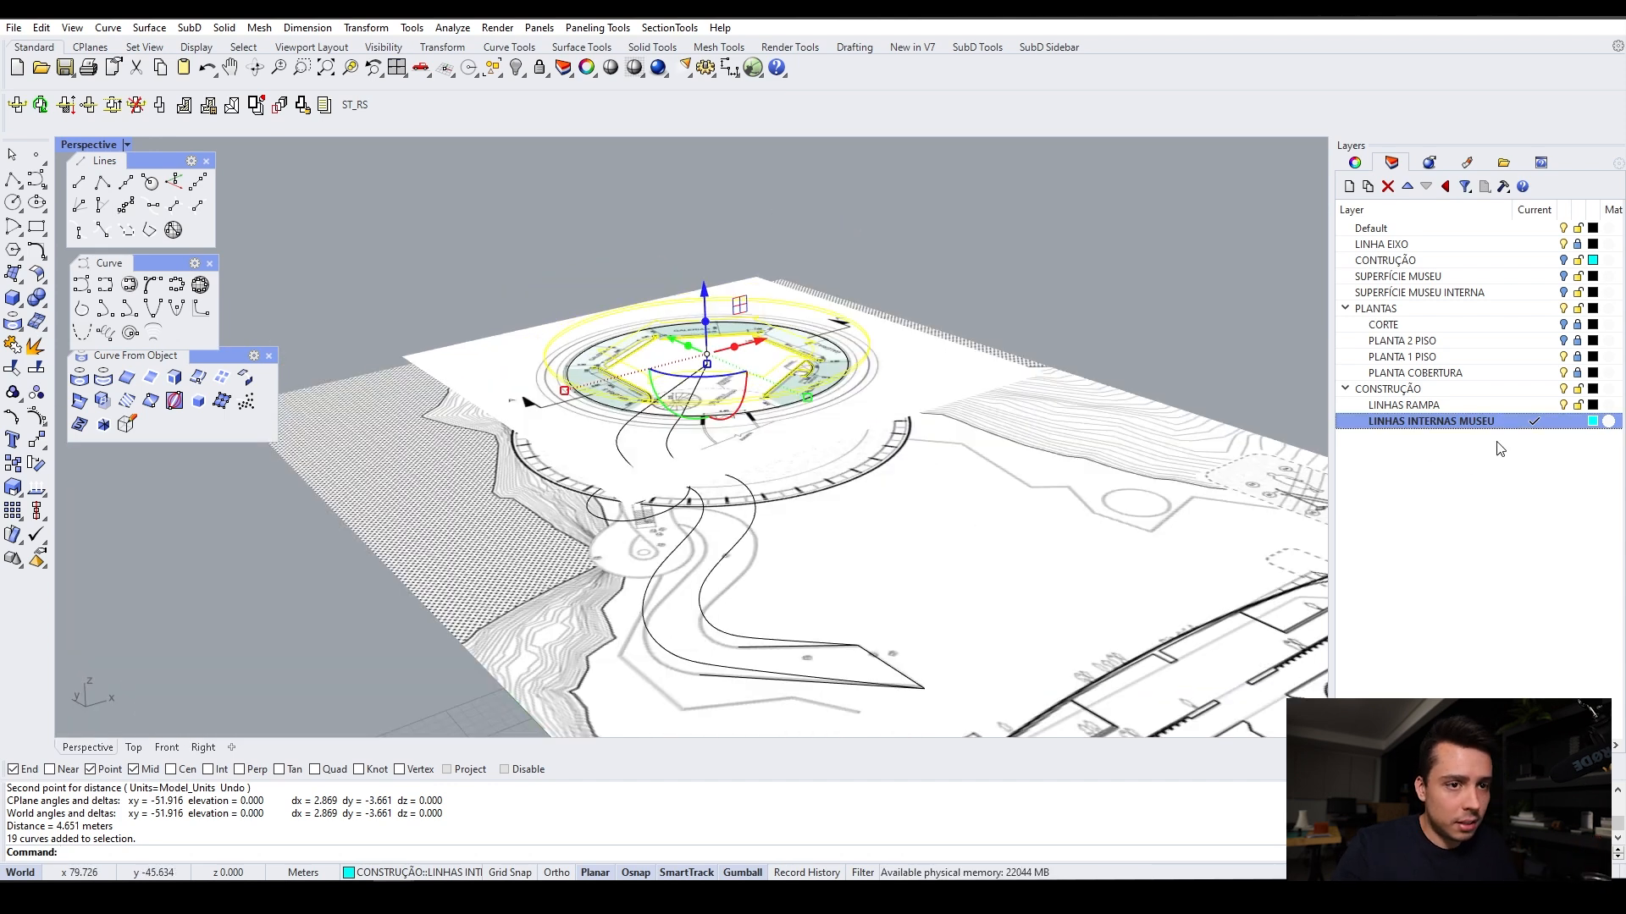
left_click(1476, 404)
key("Escape")
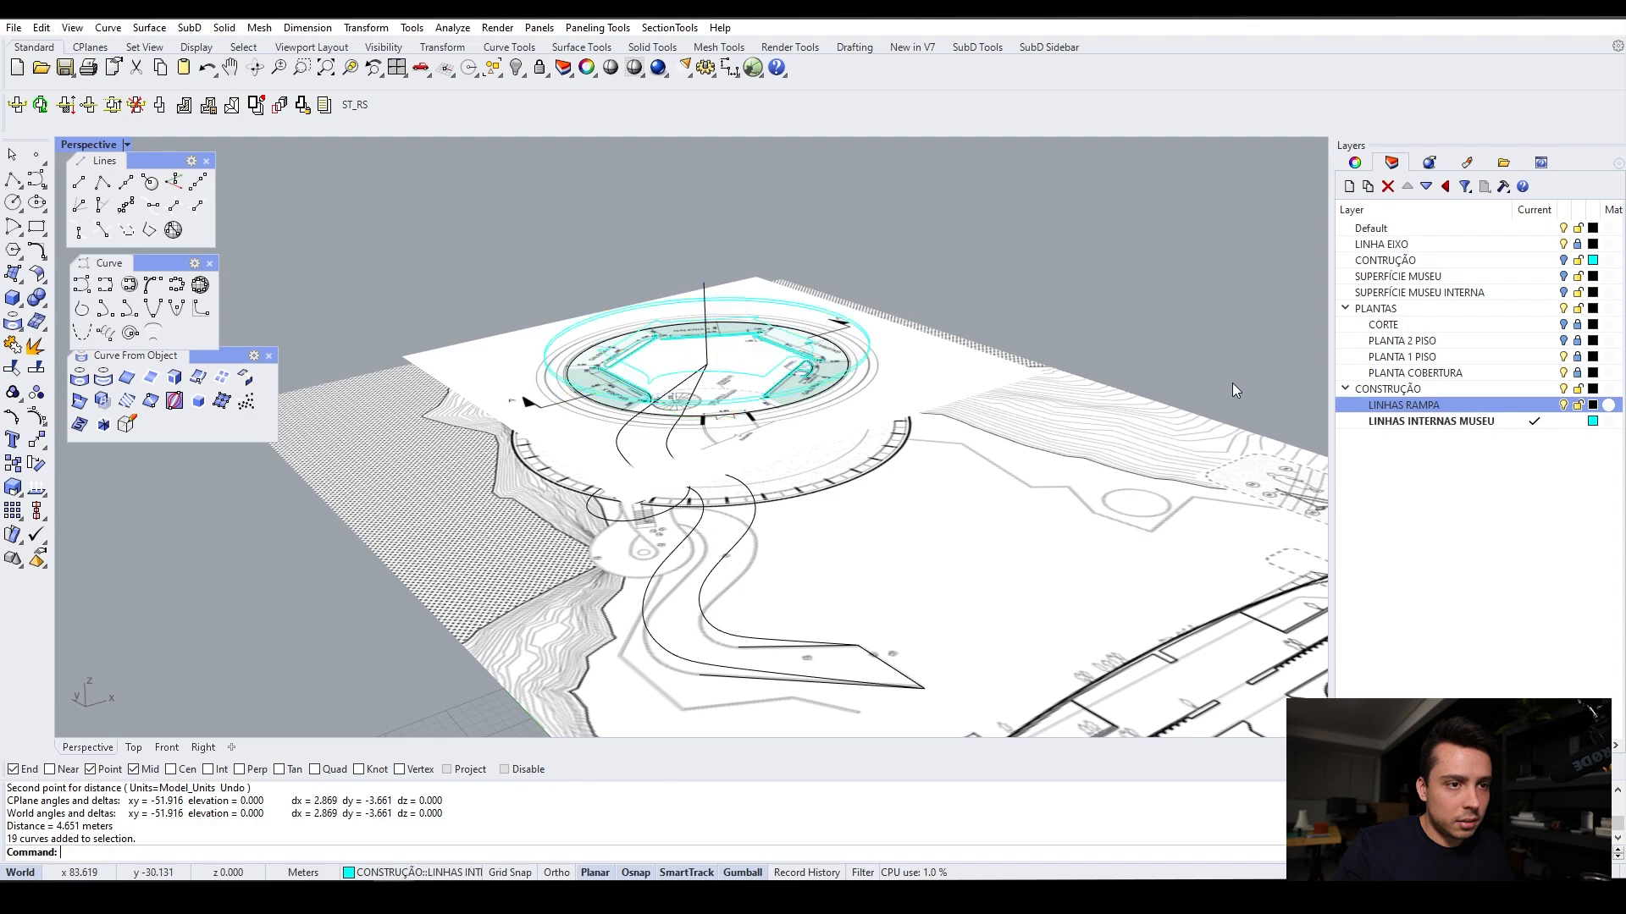
Select all curves on the LINHAS RAMPA layer
right_click(1500, 404)
left_click(1505, 656)
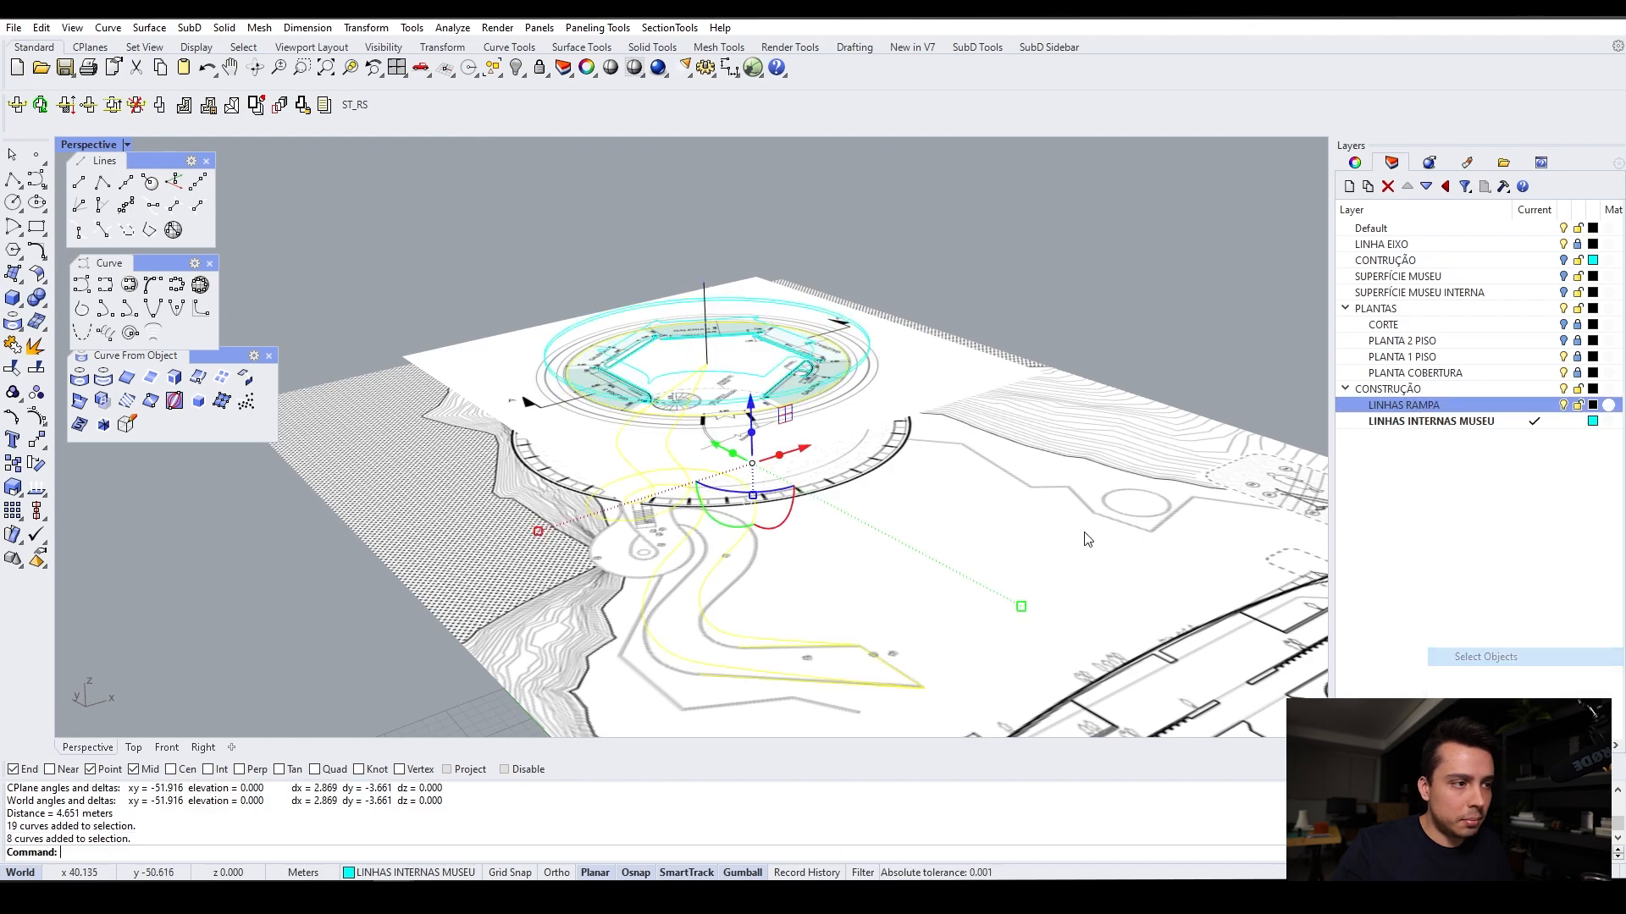
right_click_drag(880, 533, 923, 404)
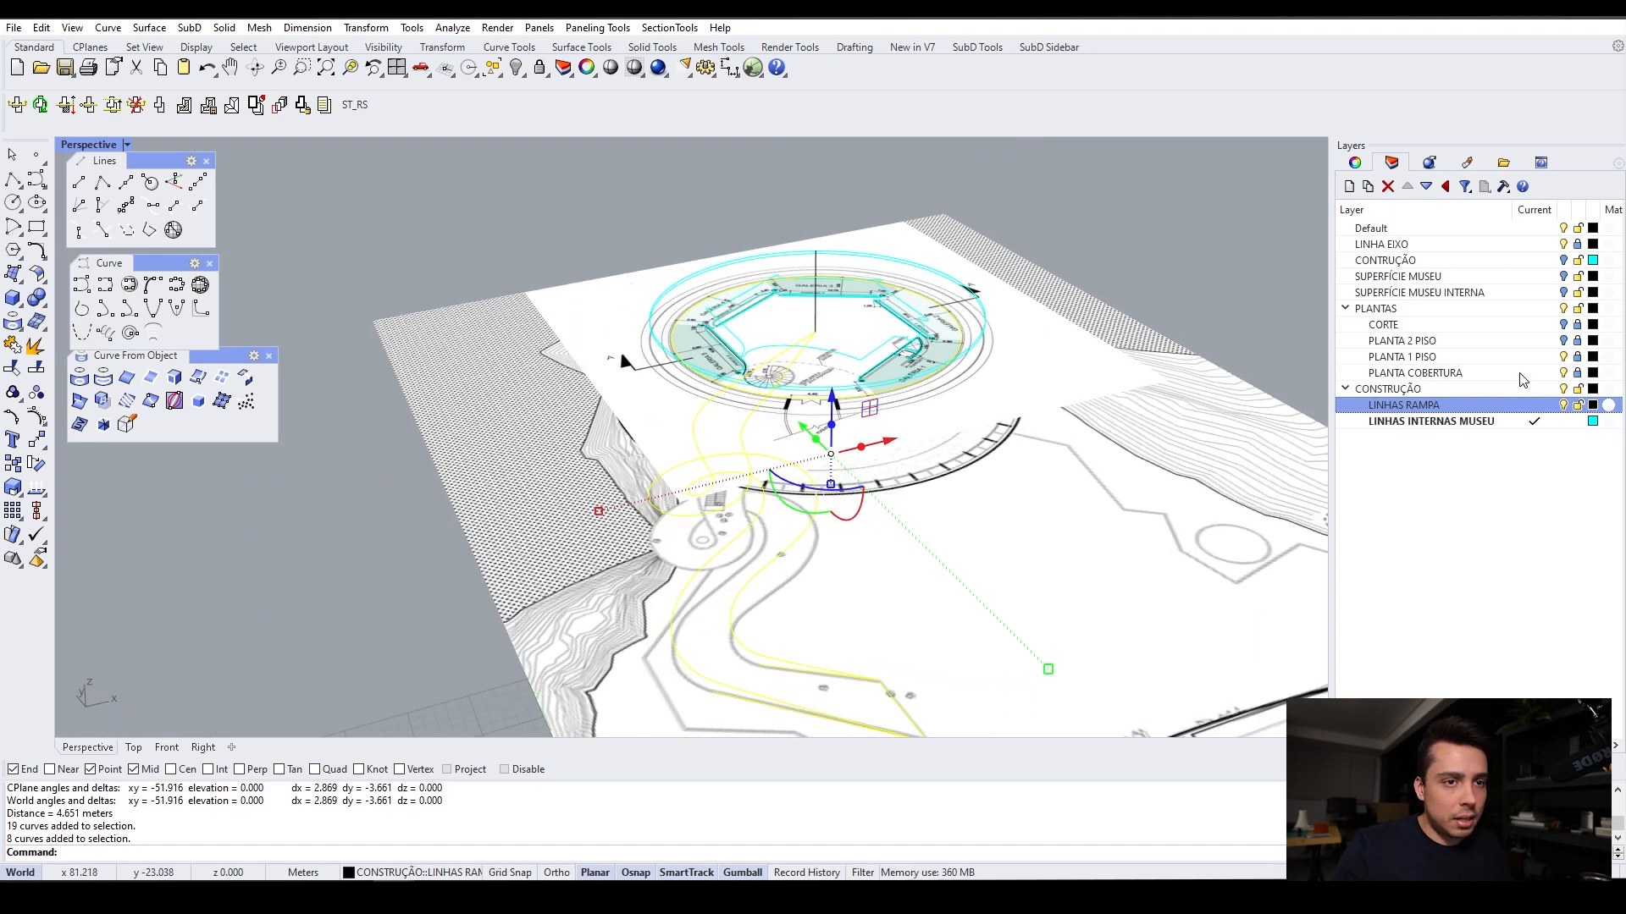
Unlock the PLANTA COBERTURA layer and add its plan image surface to the selected ramp curves
left_click(1556, 374)
left_click(1578, 373)
scroll(976, 494, "down", 3)
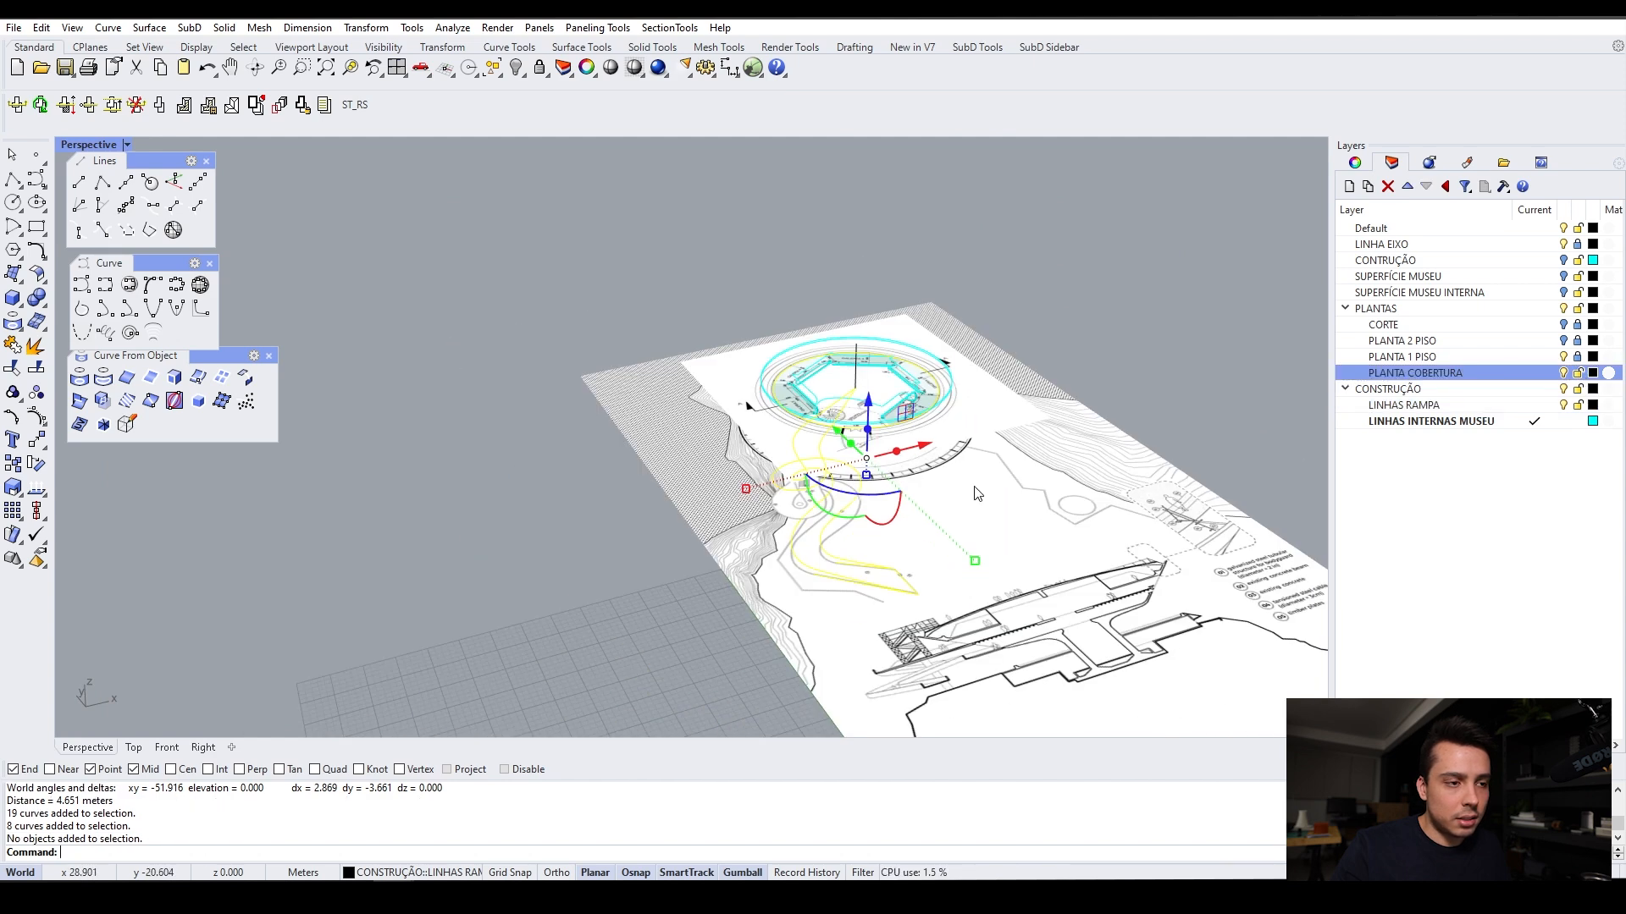
left_click(1035, 508, "shift")
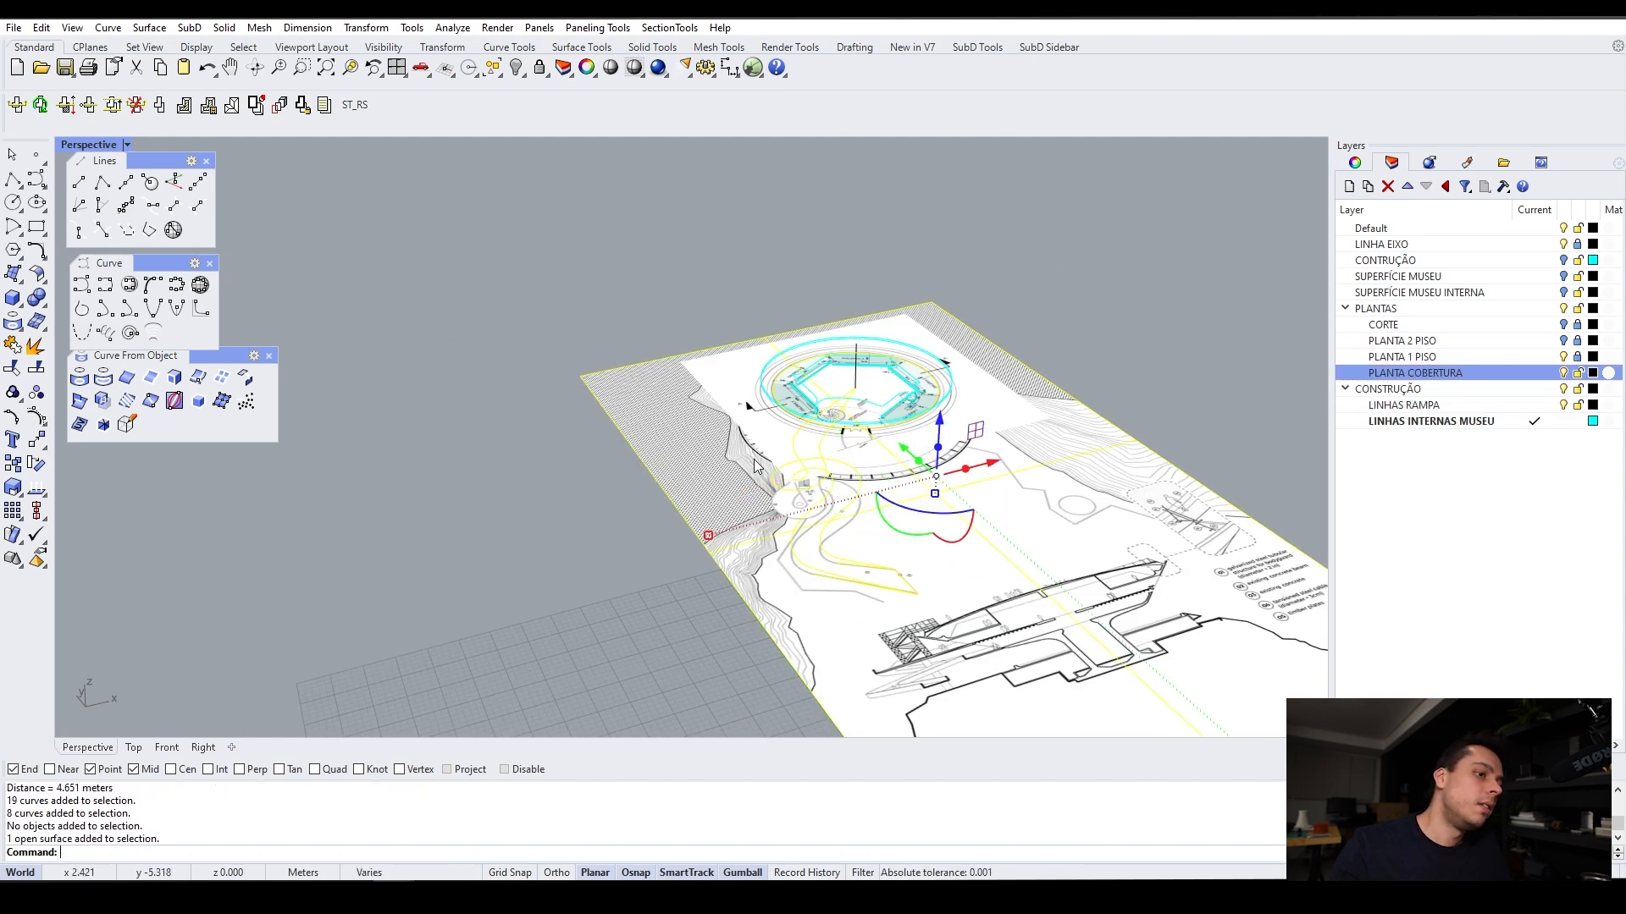
Rotate the selected ramp curves and roof plan image in the top view about the museum's centre, aligning the ramp with the first-floor plan's entrance walls
scroll(788, 359, "up", 8)
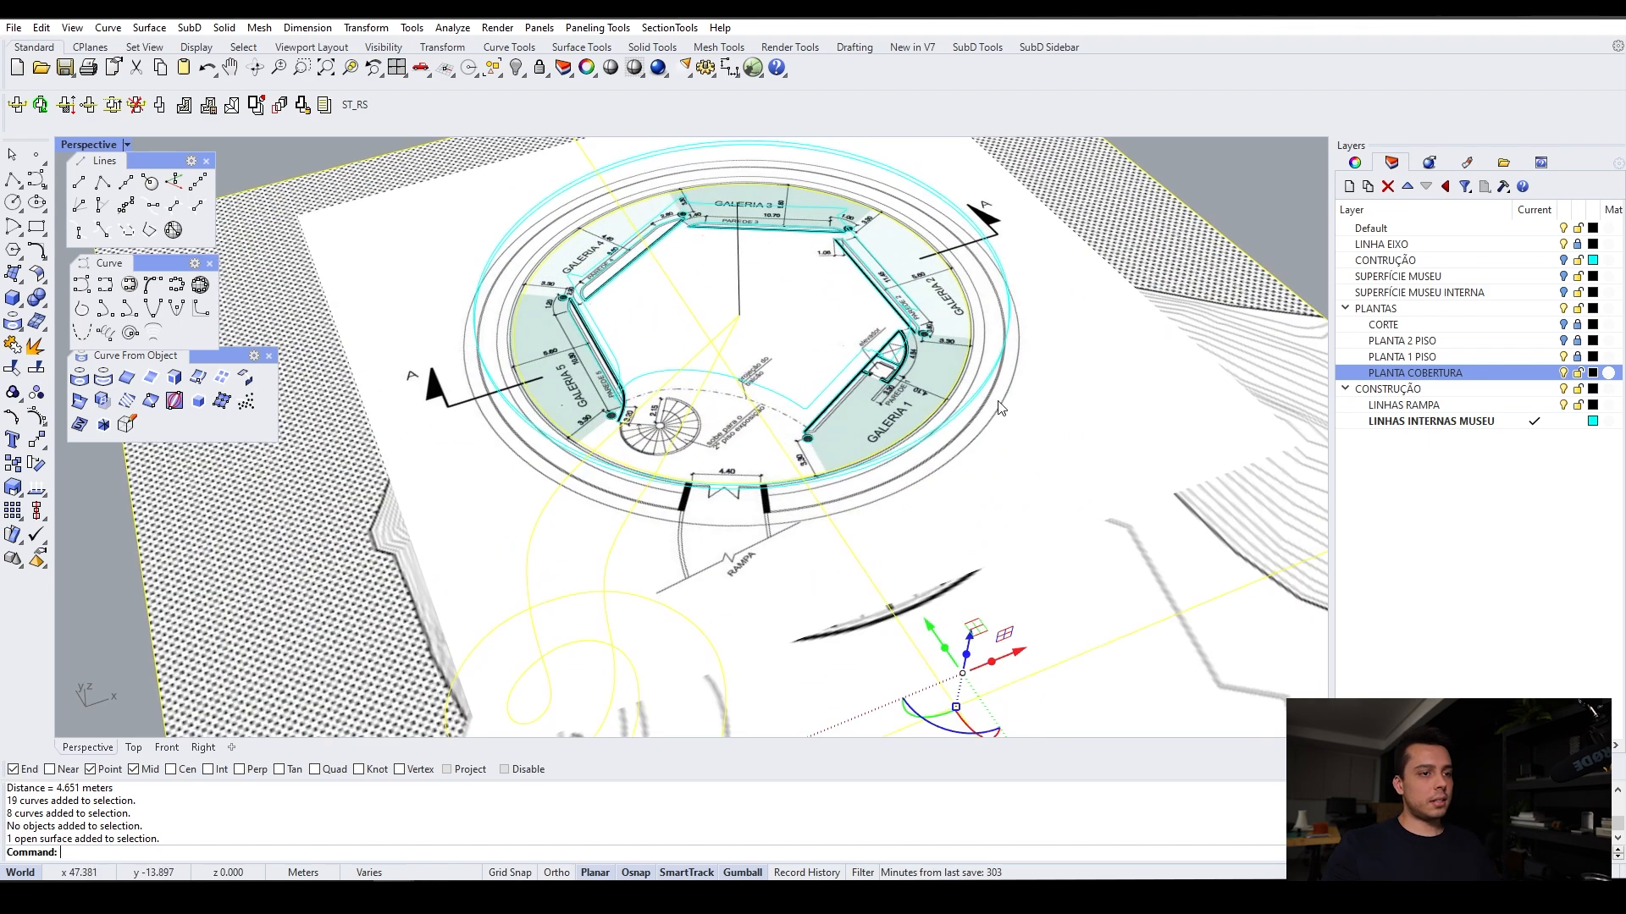
right_click_drag(999, 408, 904, 380)
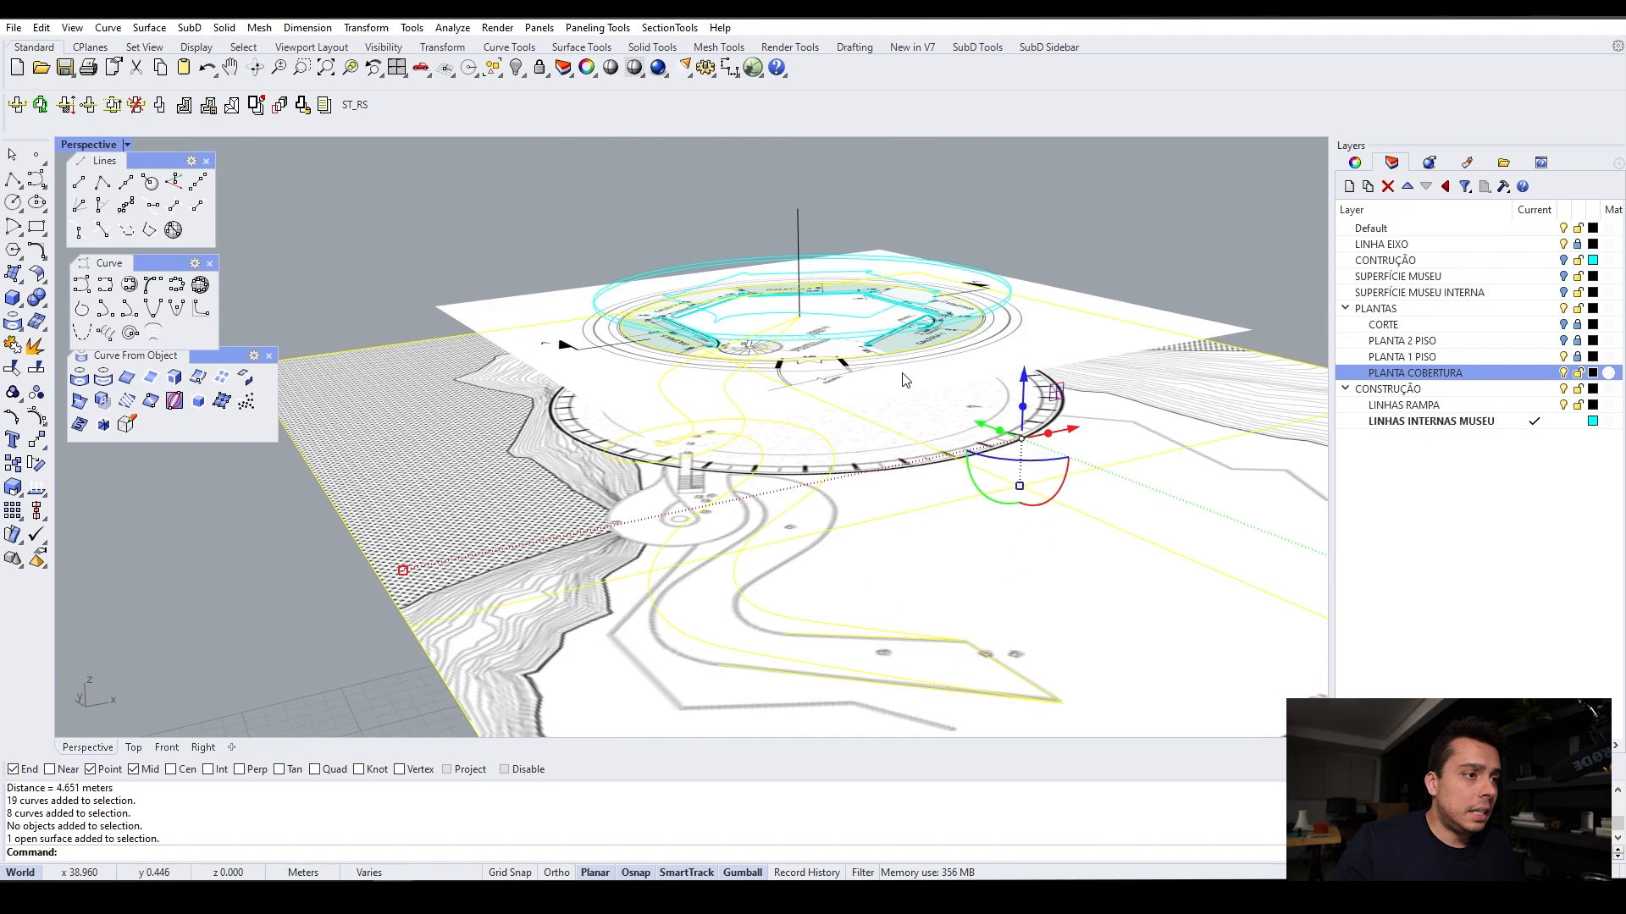
right_click_drag(1029, 386, 1386, 440)
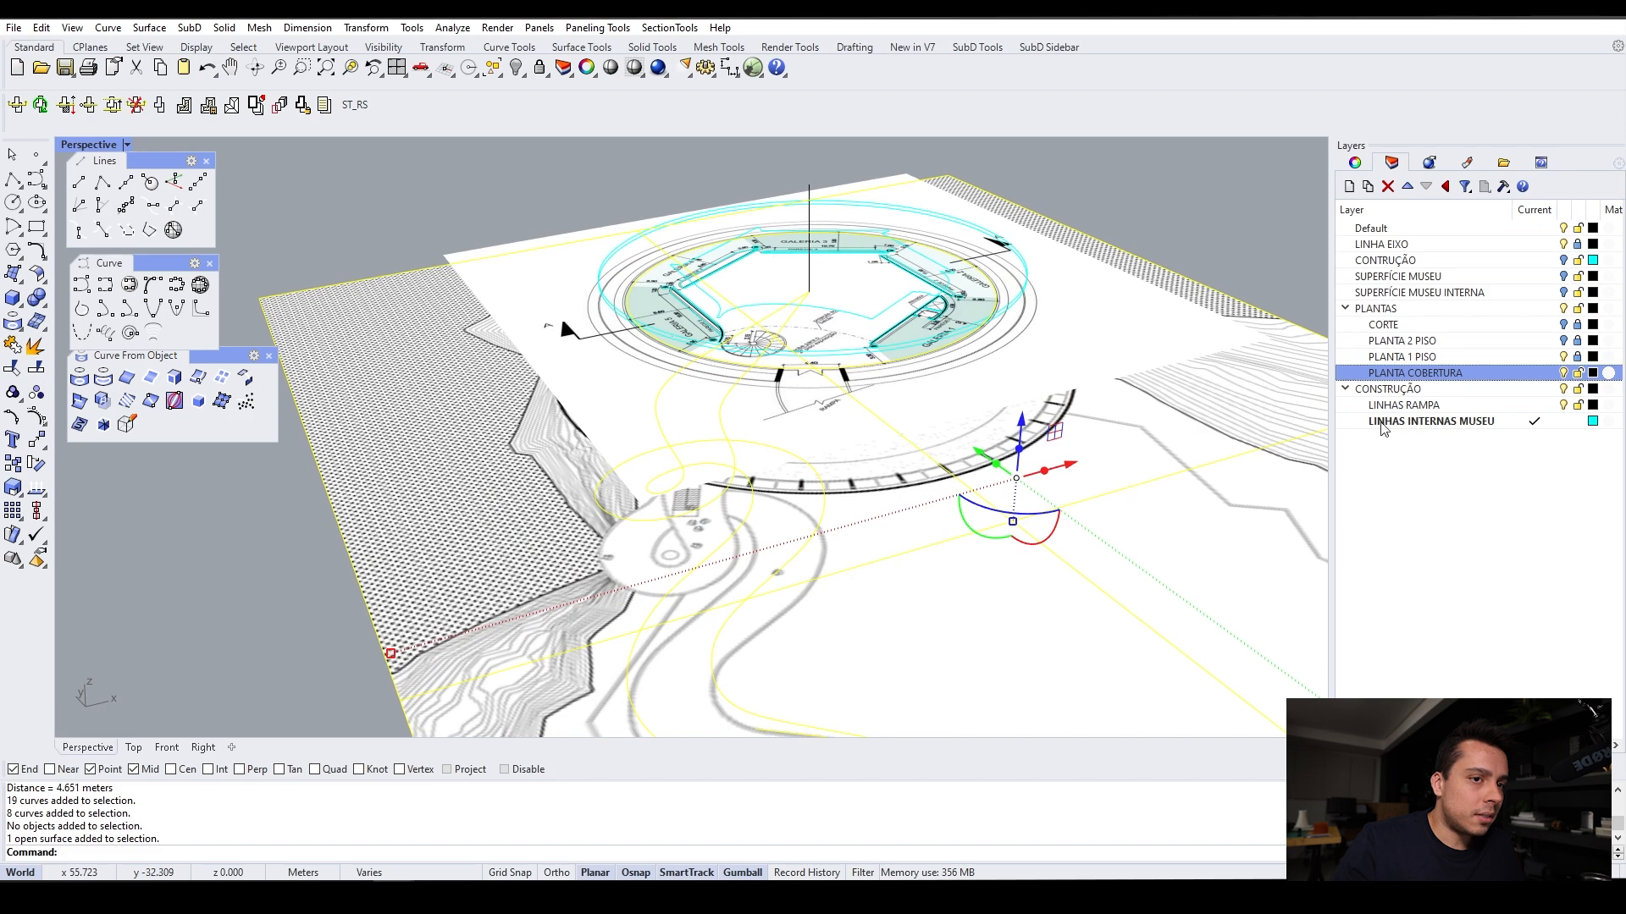
right_click_drag(313, 692, 201, 693)
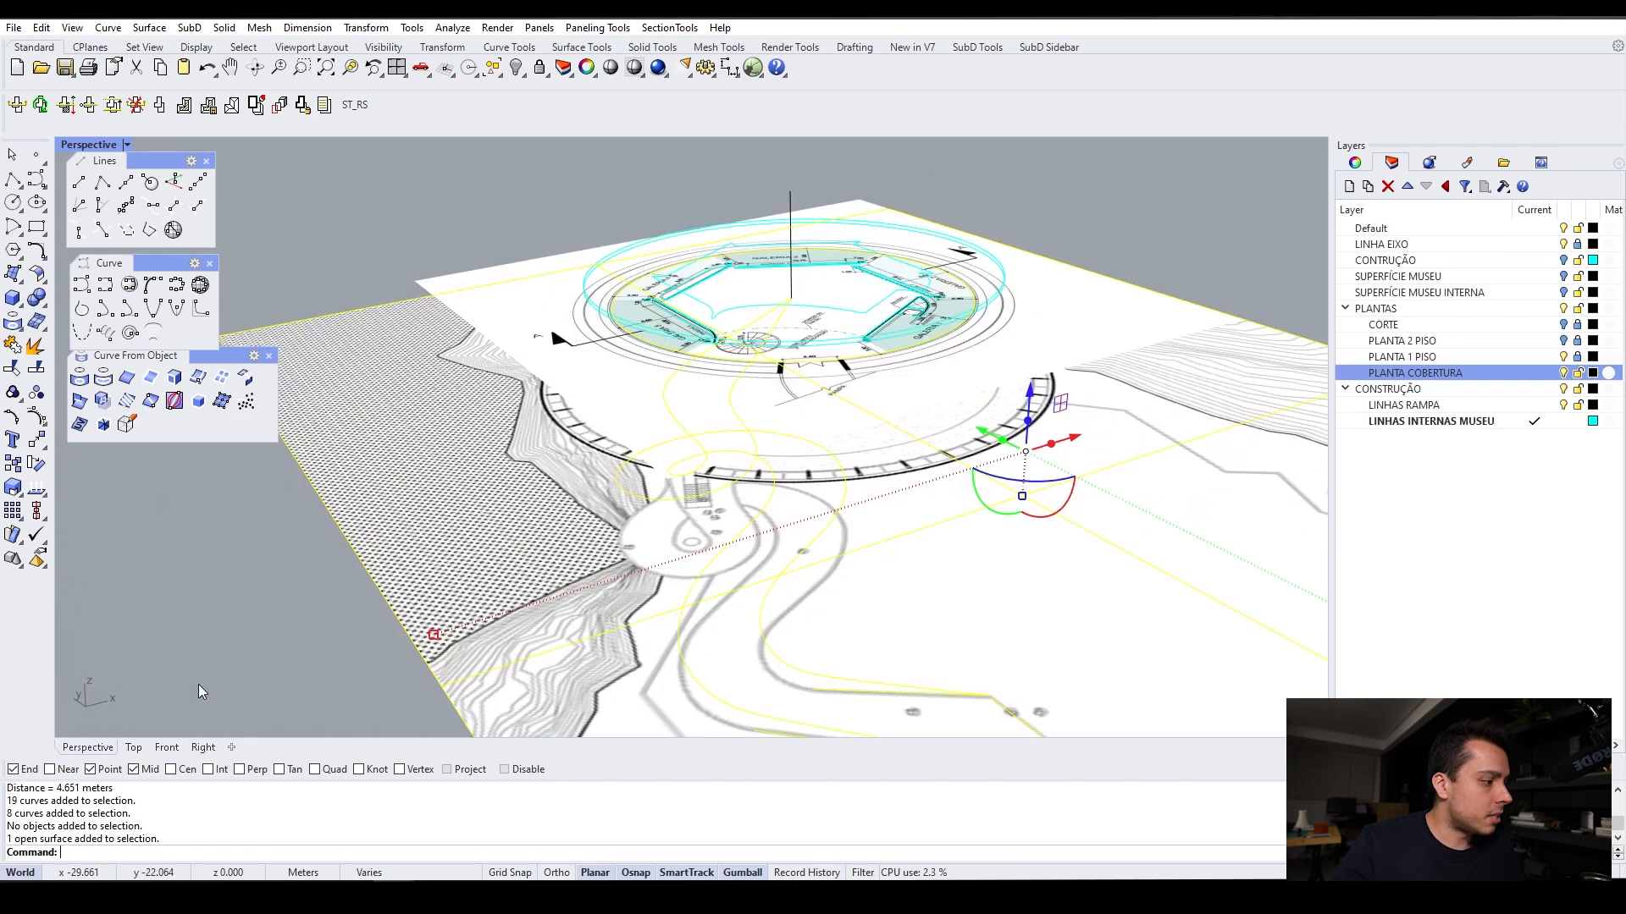
left_click(133, 748)
scroll(805, 362, "up", 3)
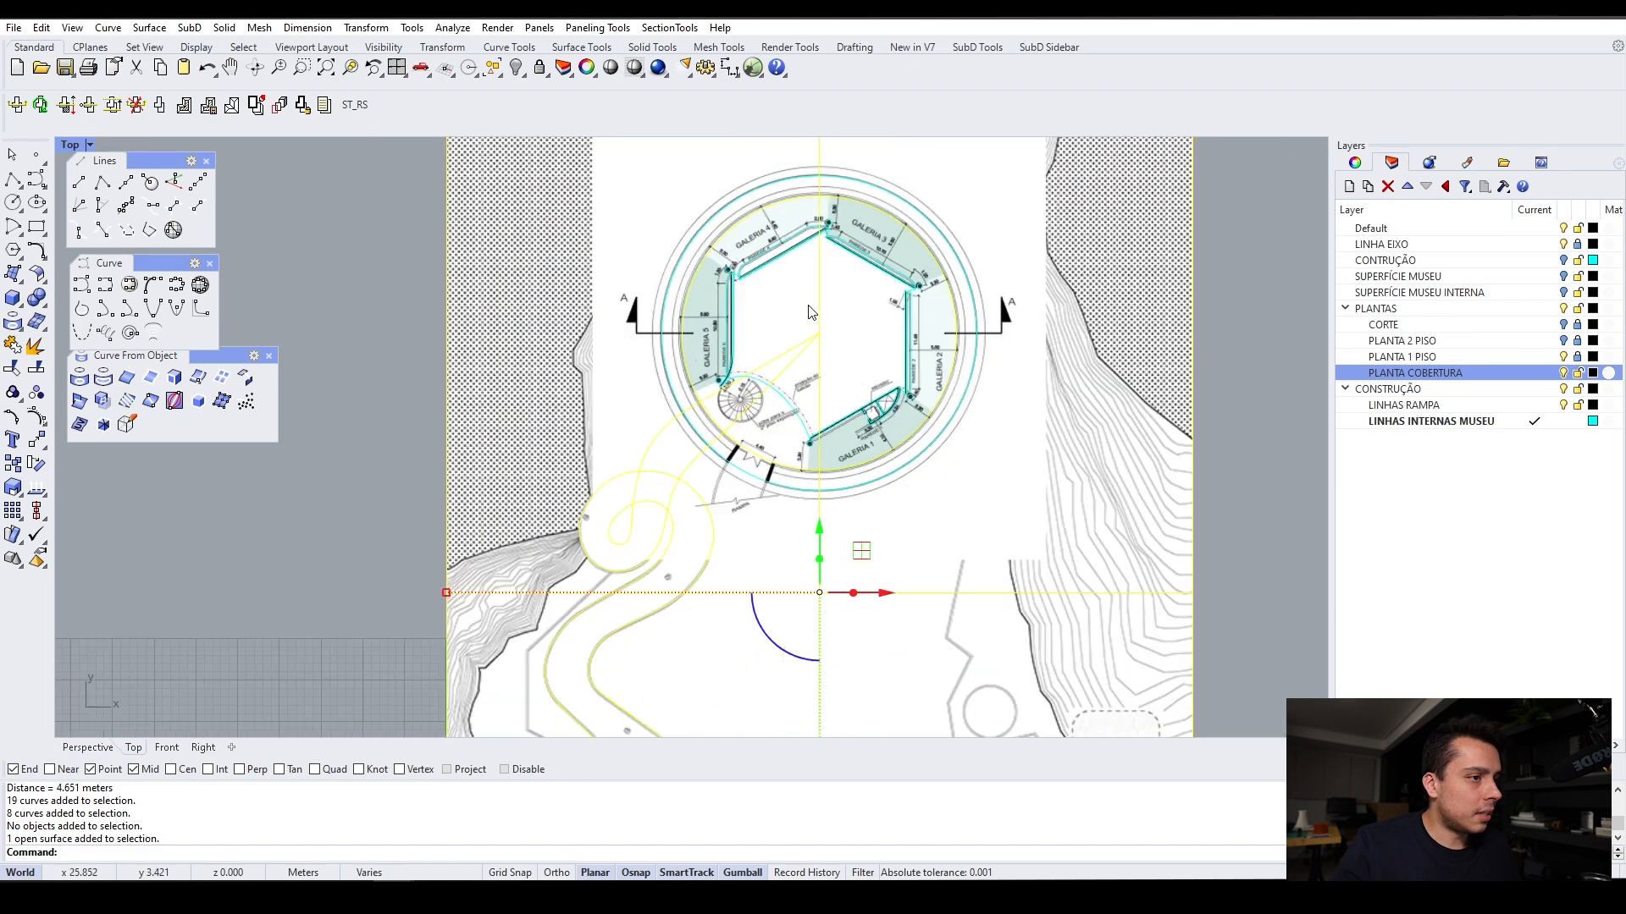
scroll(851, 343, "up", 2)
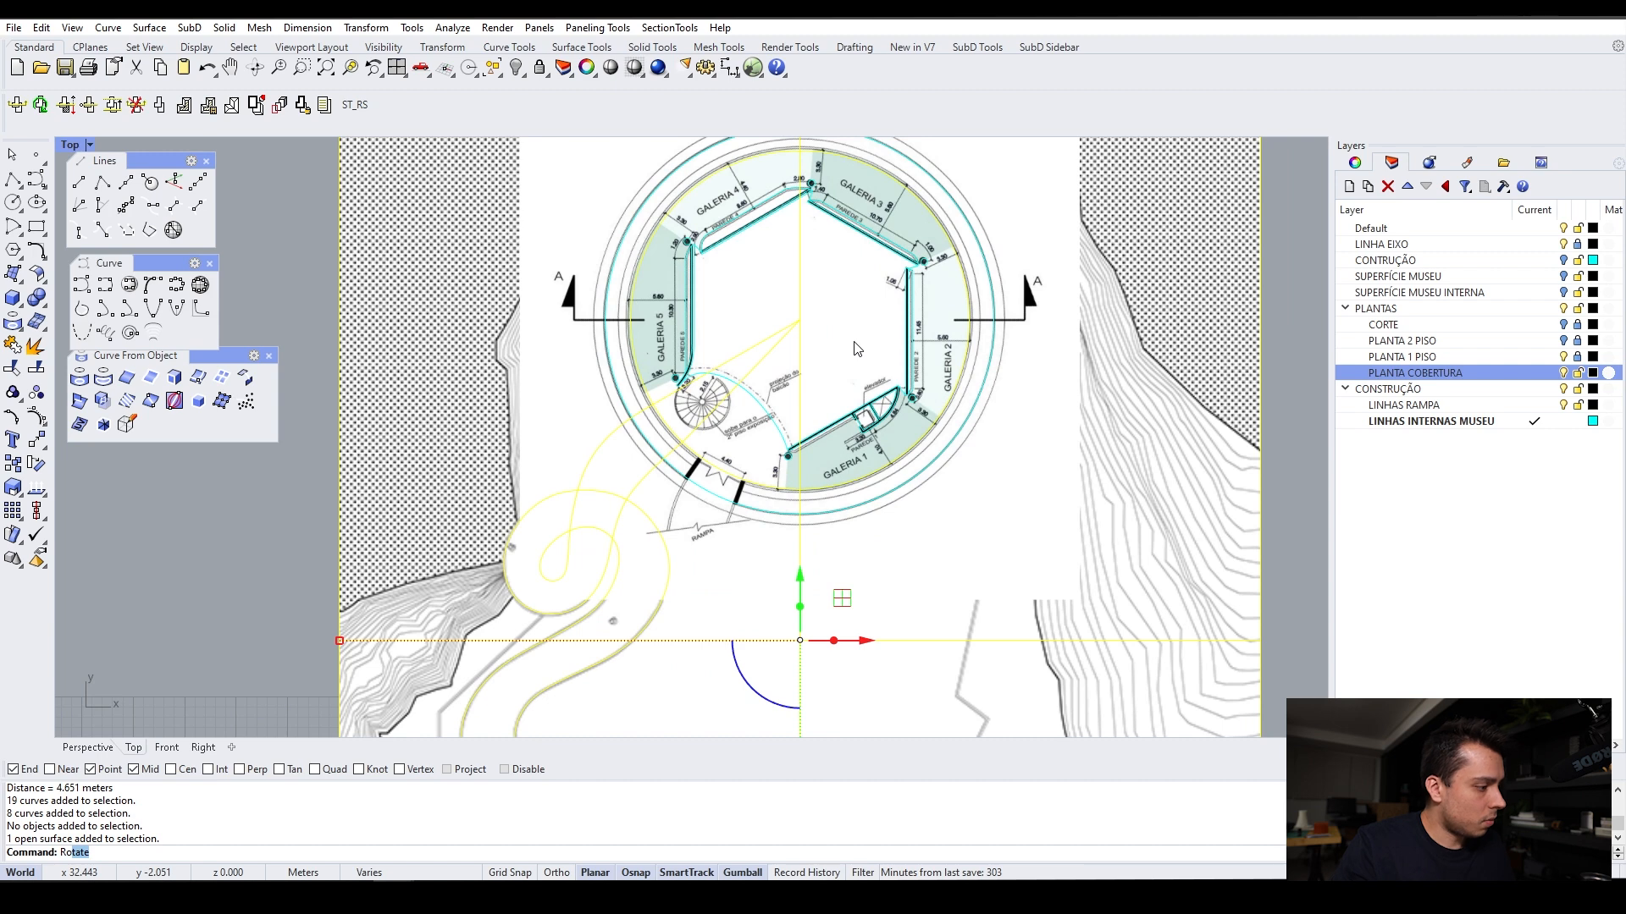
key("Return")
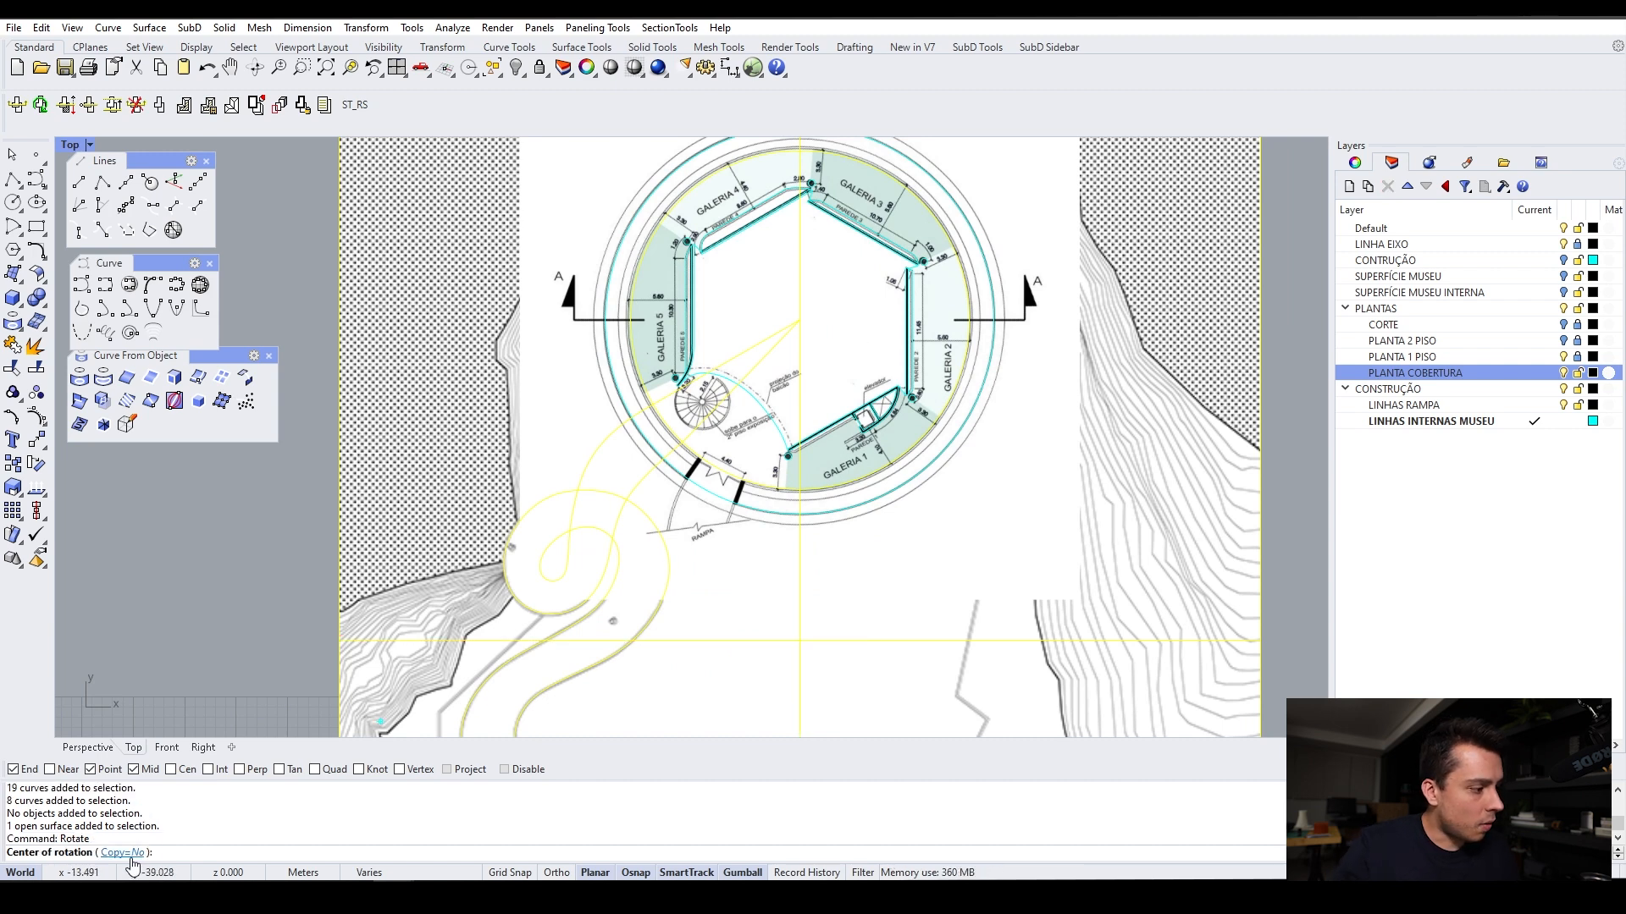
scroll(835, 319, "up", 2)
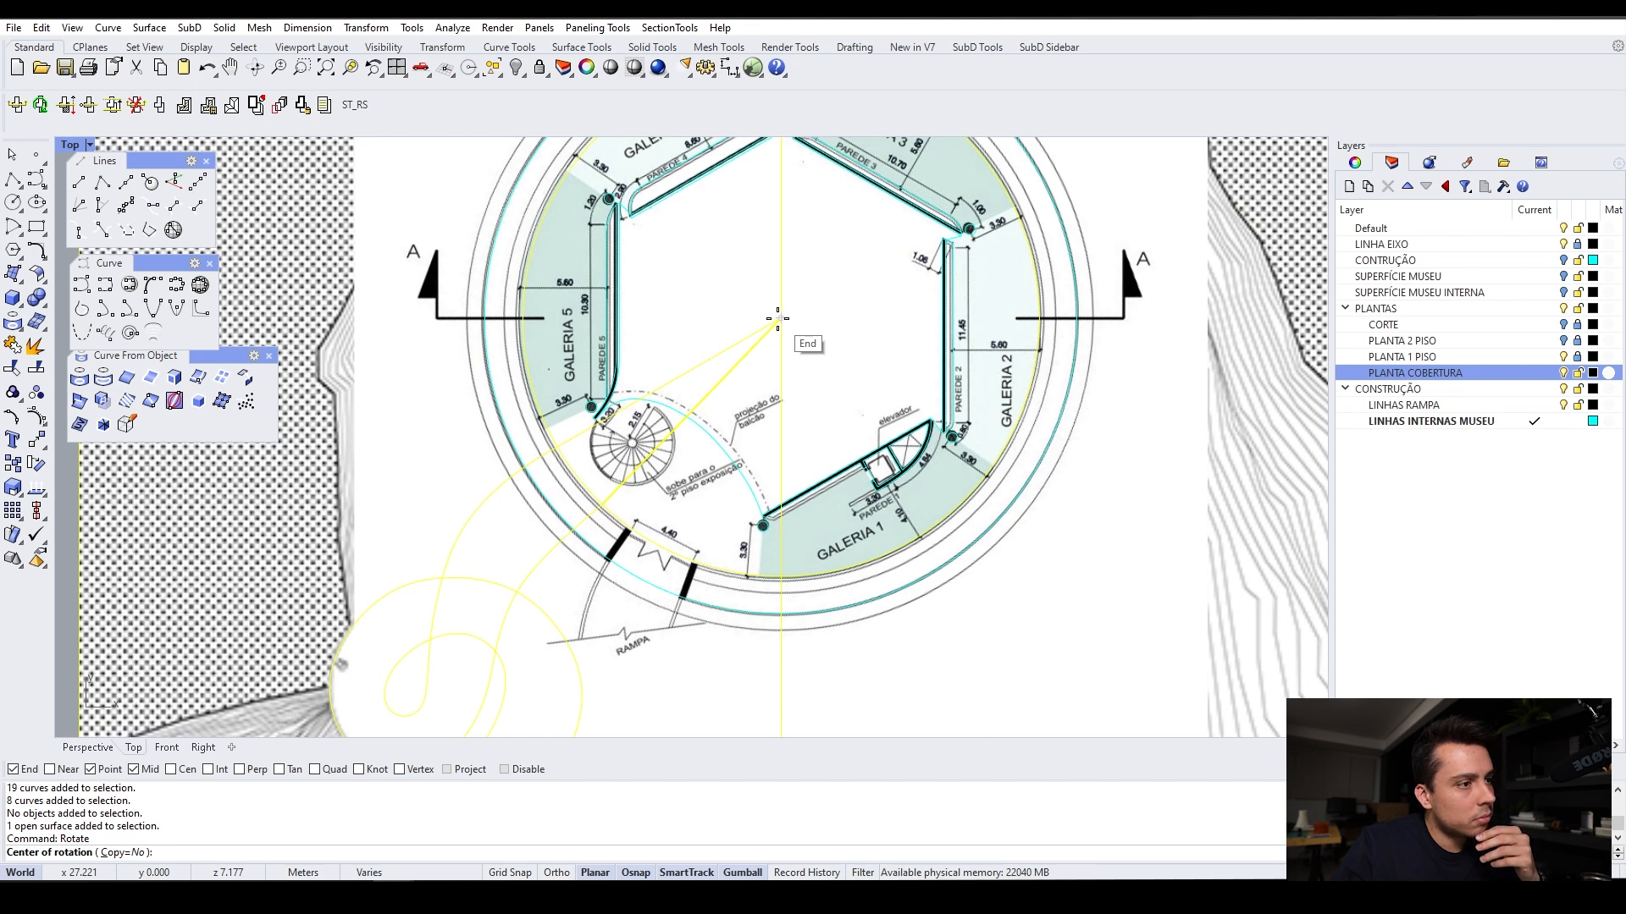
left_click(777, 319)
scroll(777, 319, "up", 2)
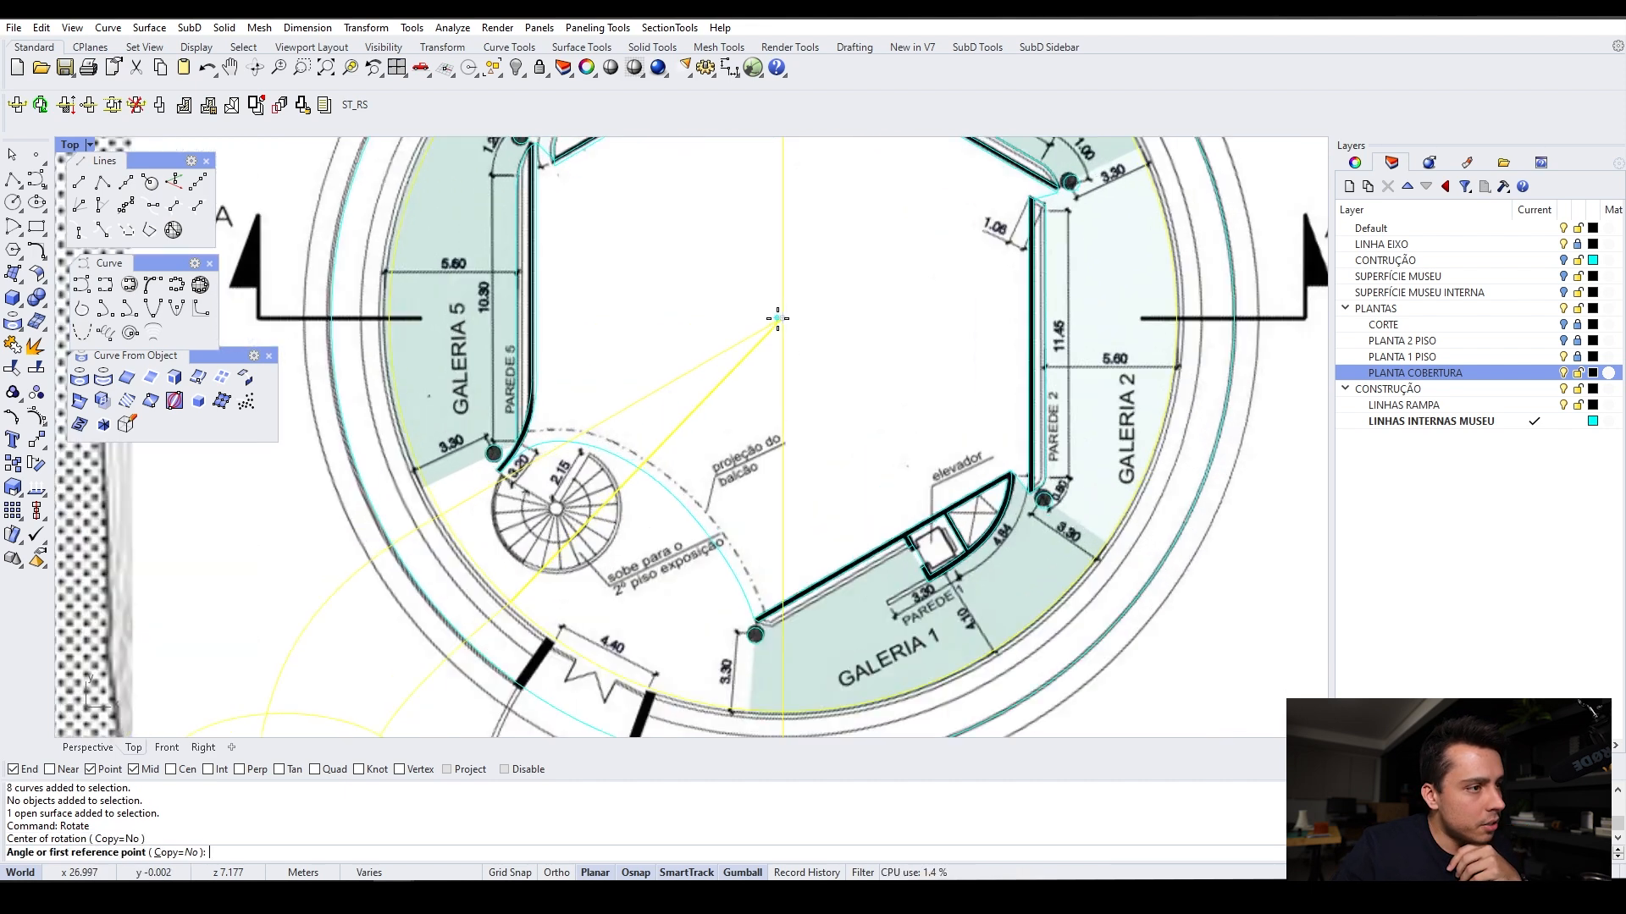
left_click(446, 515)
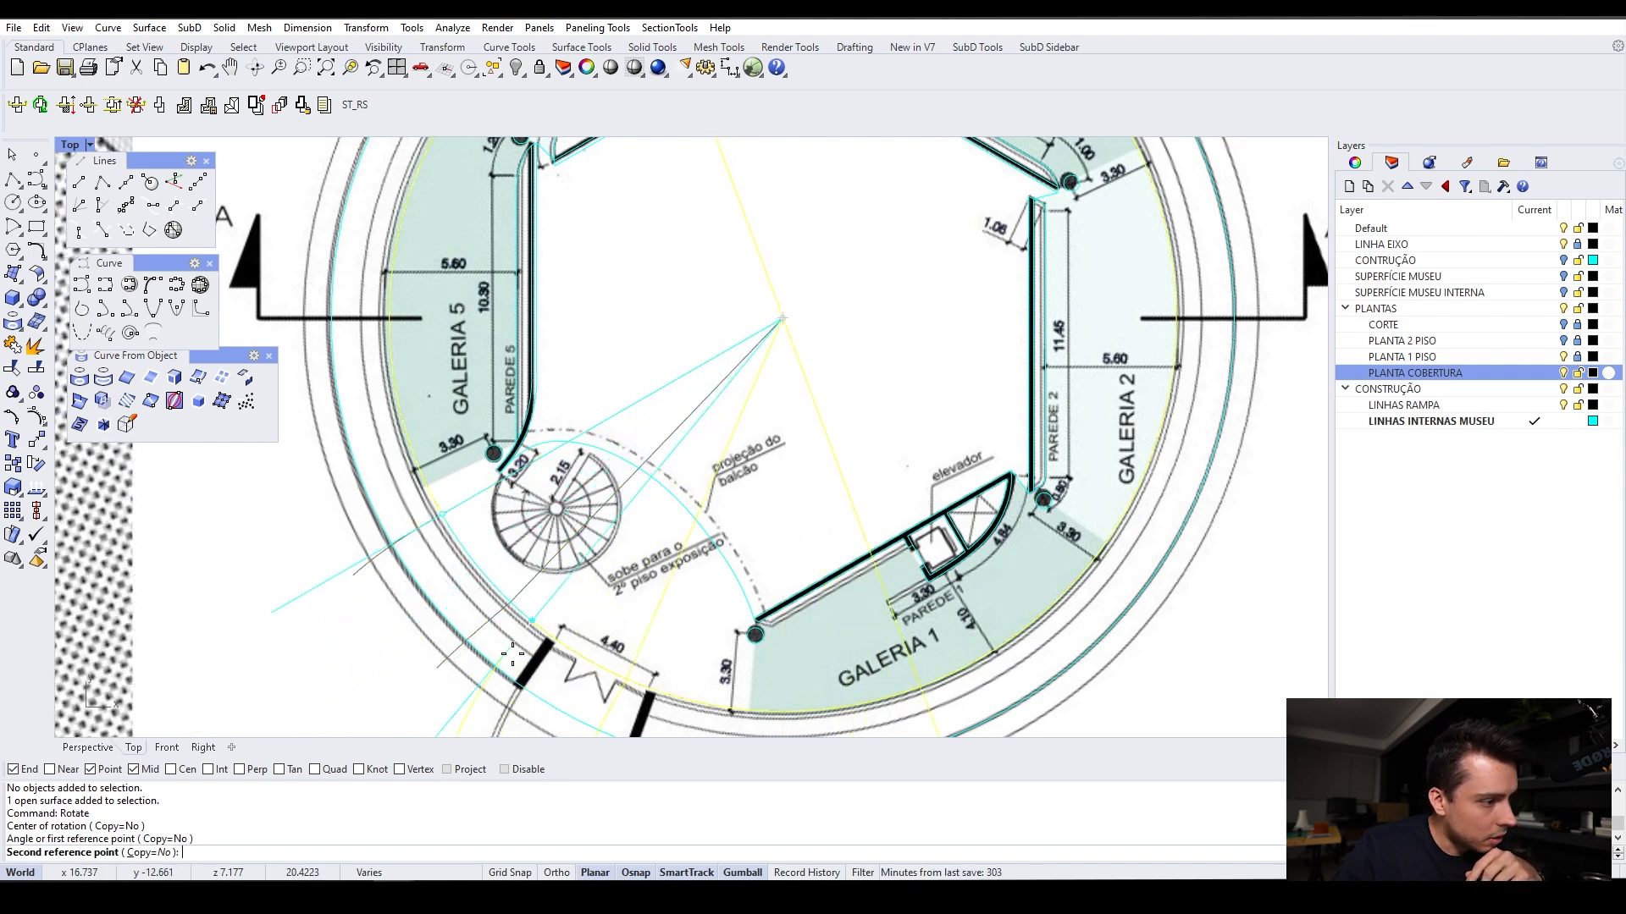
scroll(521, 665, "up", 4)
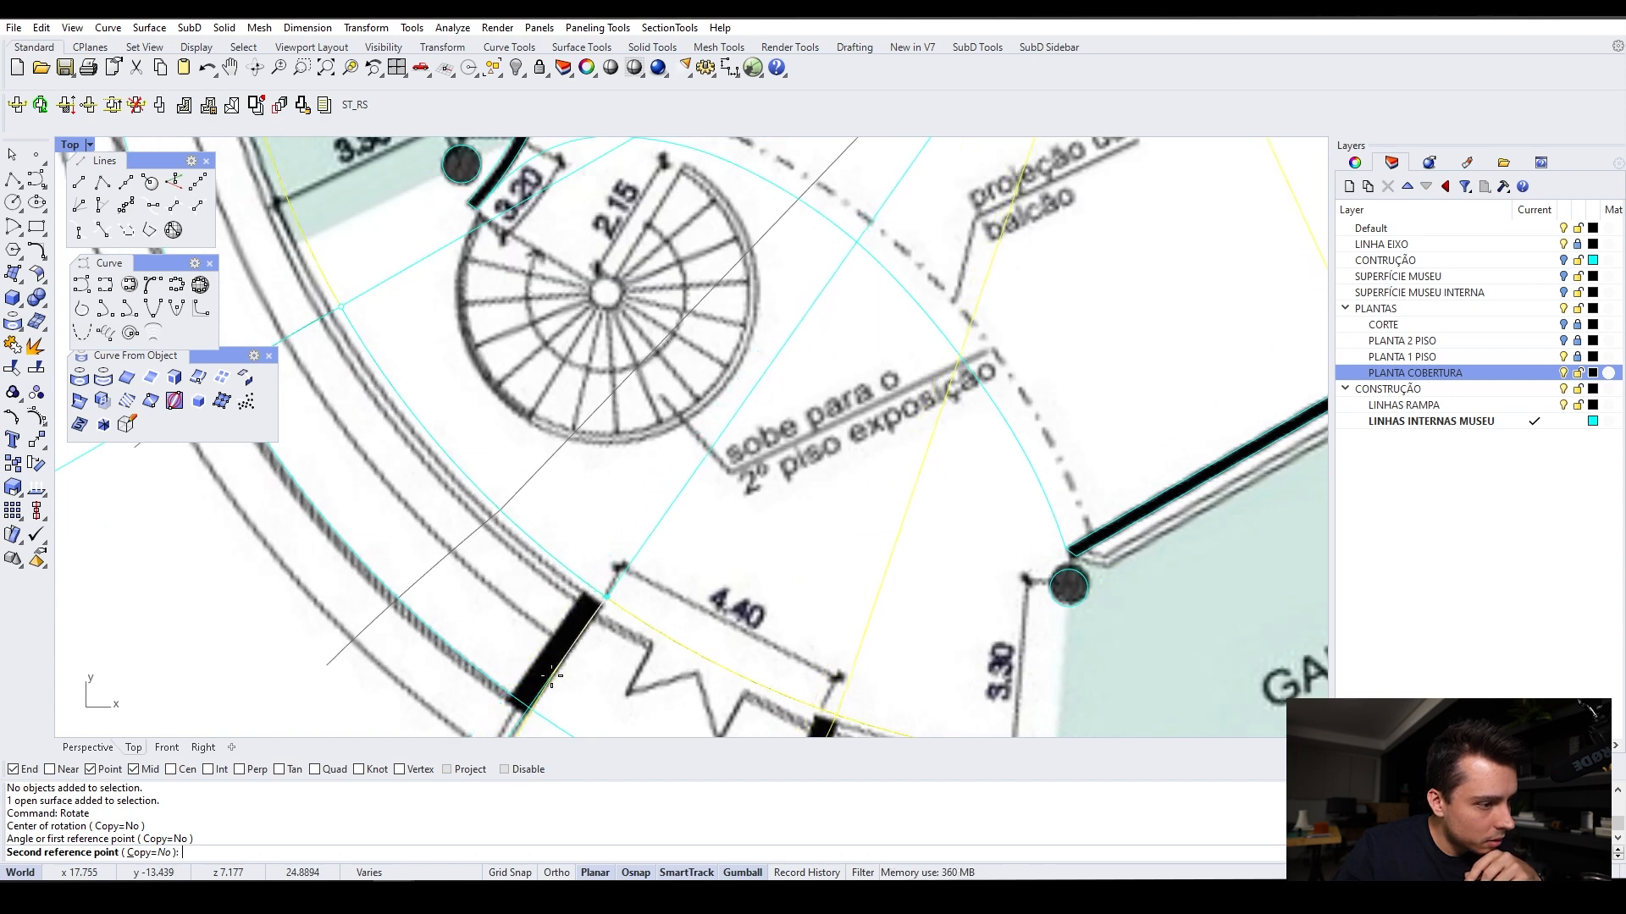
scroll(542, 672, "down", 5)
scroll(545, 677, "up", 5)
scroll(534, 642, "up", 2)
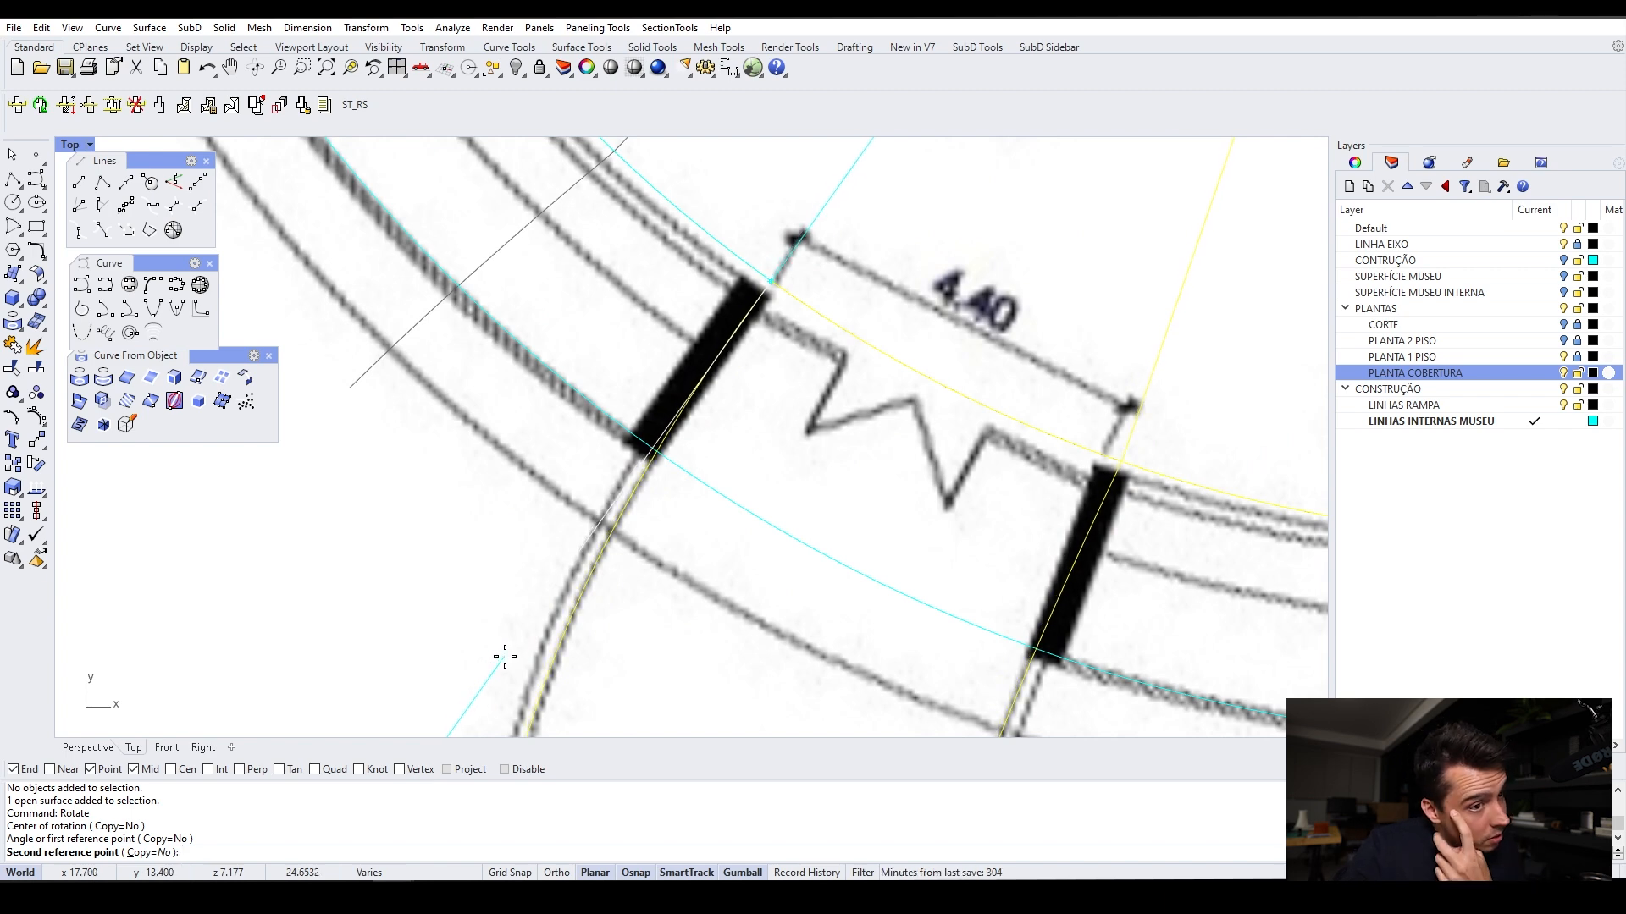
scroll(505, 657, "down", 4)
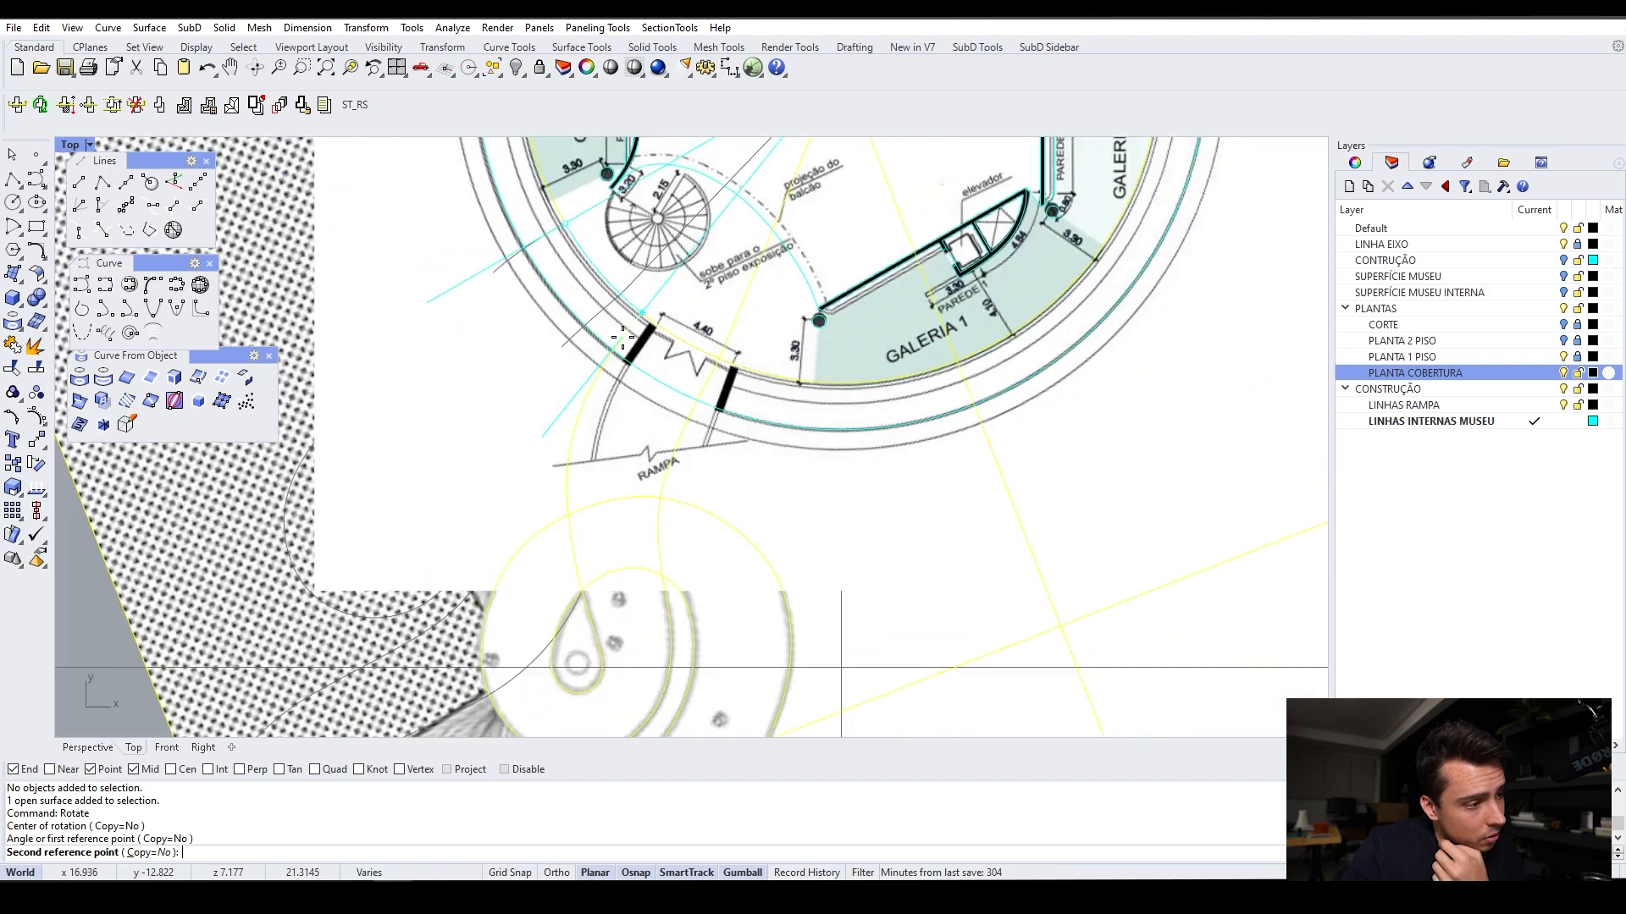
scroll(578, 410, "up", 3)
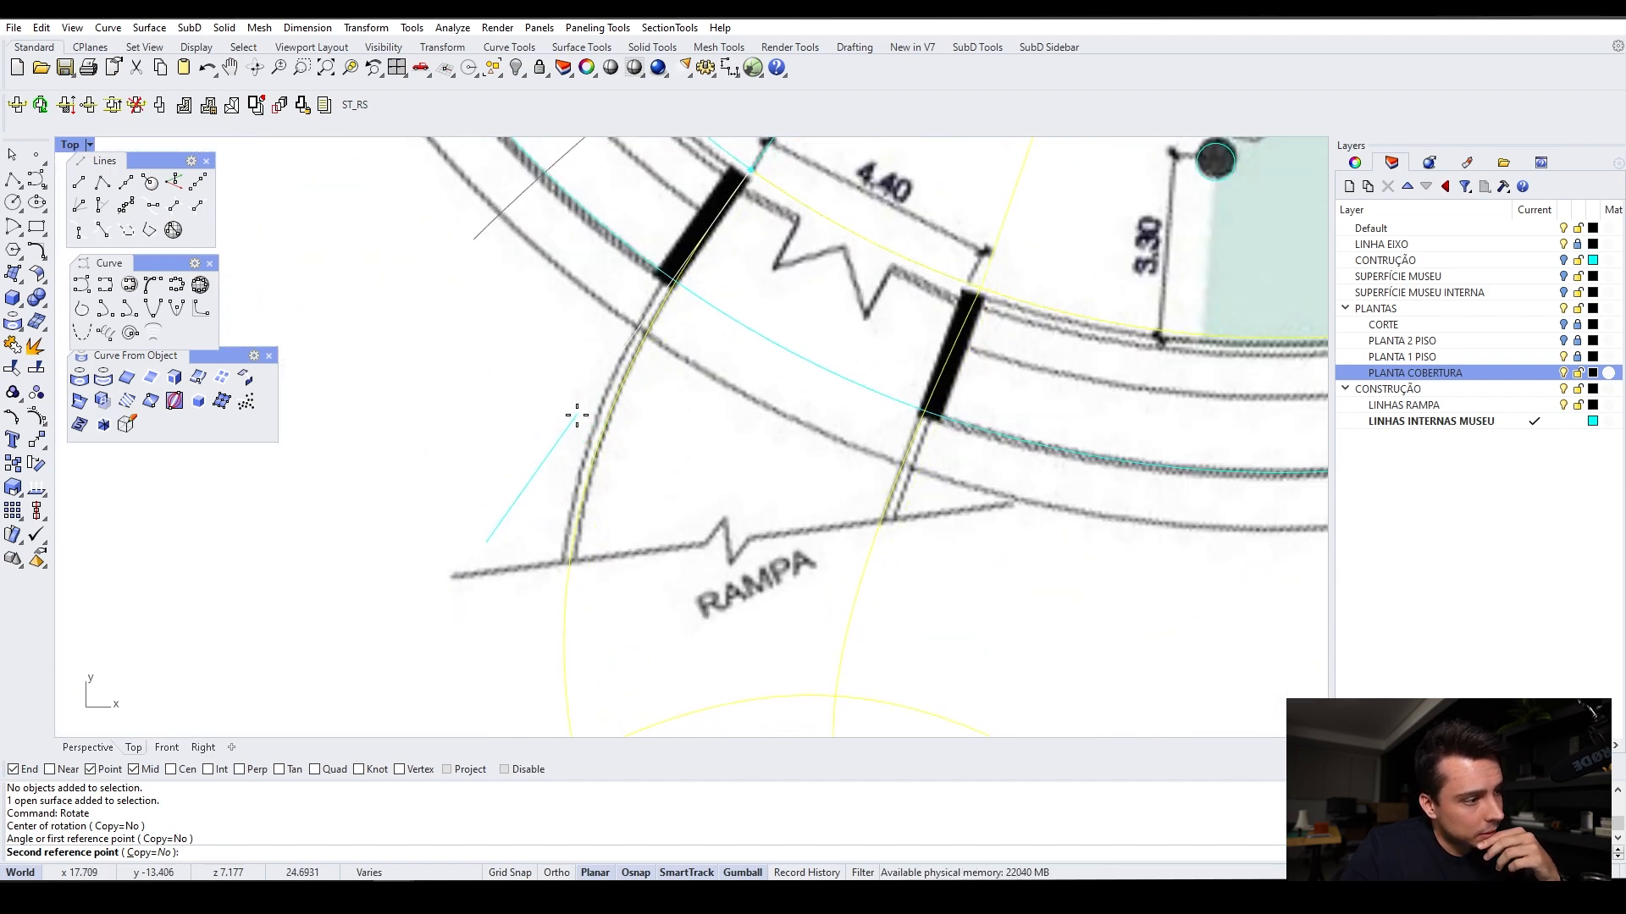
left_click(576, 415)
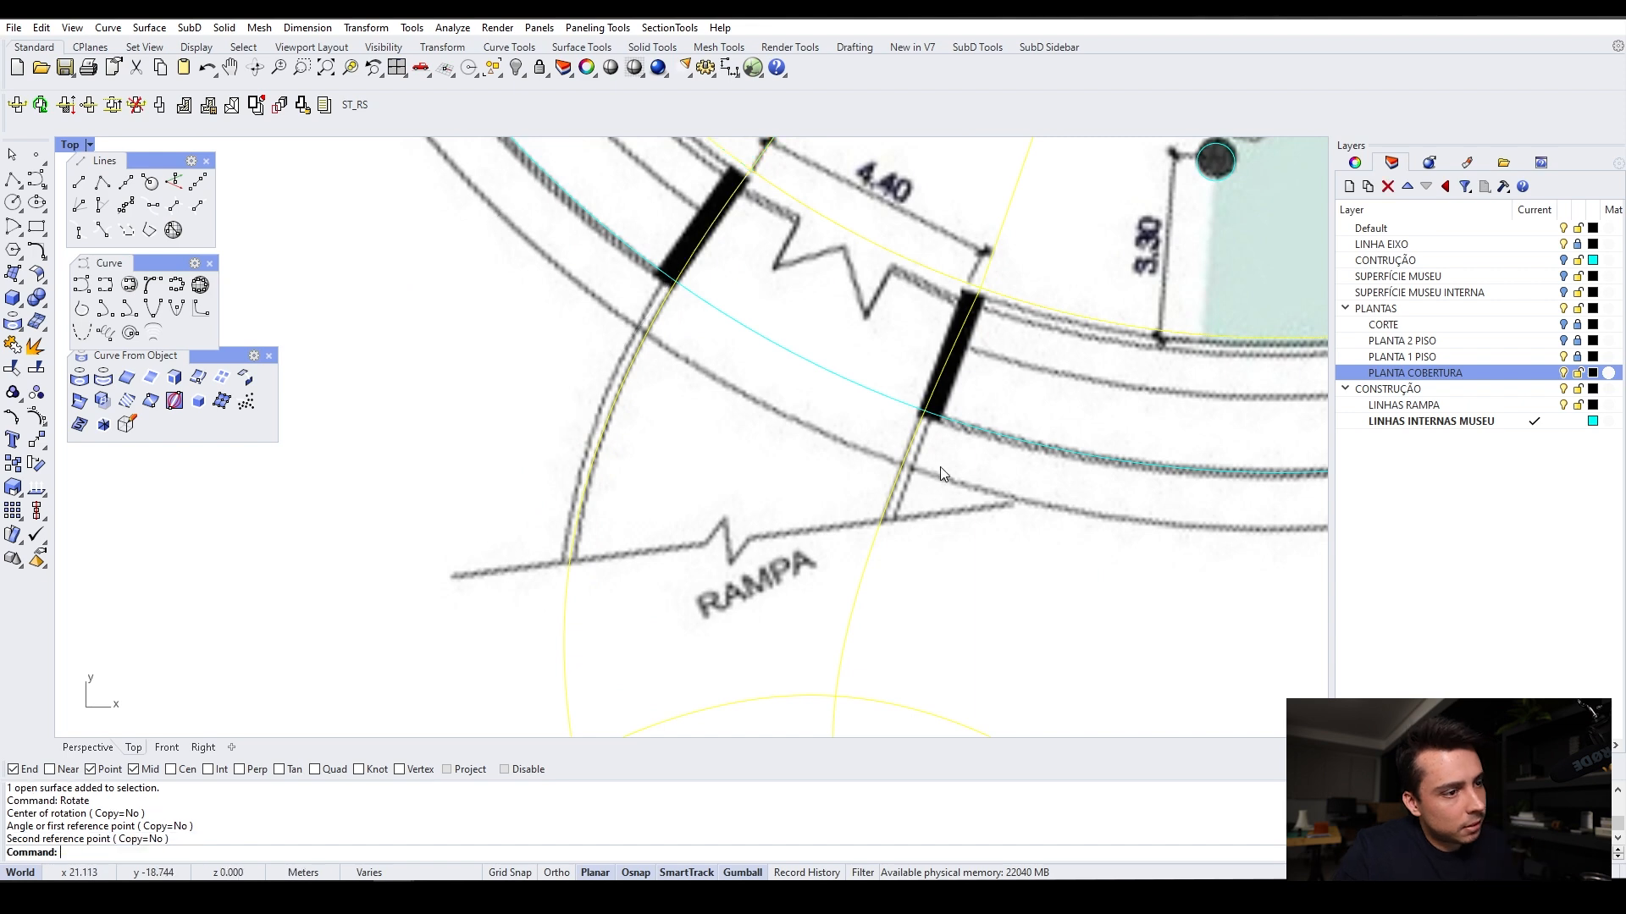
Clear the selection and examine how the two ramp edge curves meet the entrance walls, highlighting each curve in turn
left_click(902, 466)
scroll(683, 378, "down", 5)
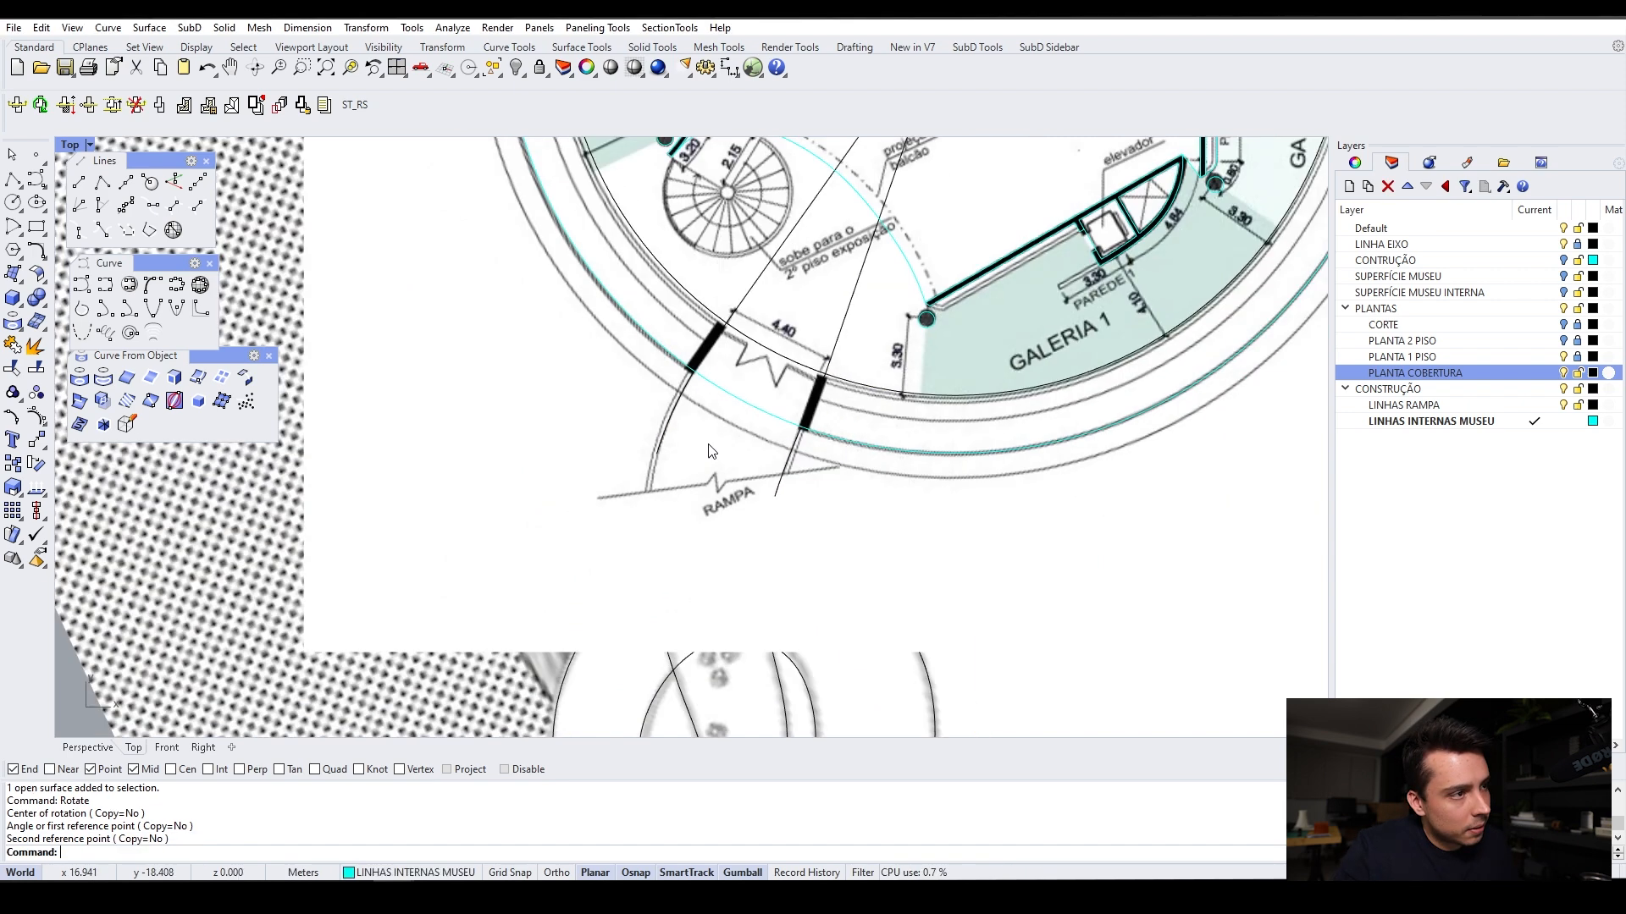
scroll(840, 286, "up", 7)
left_click(840, 286)
left_click(888, 332)
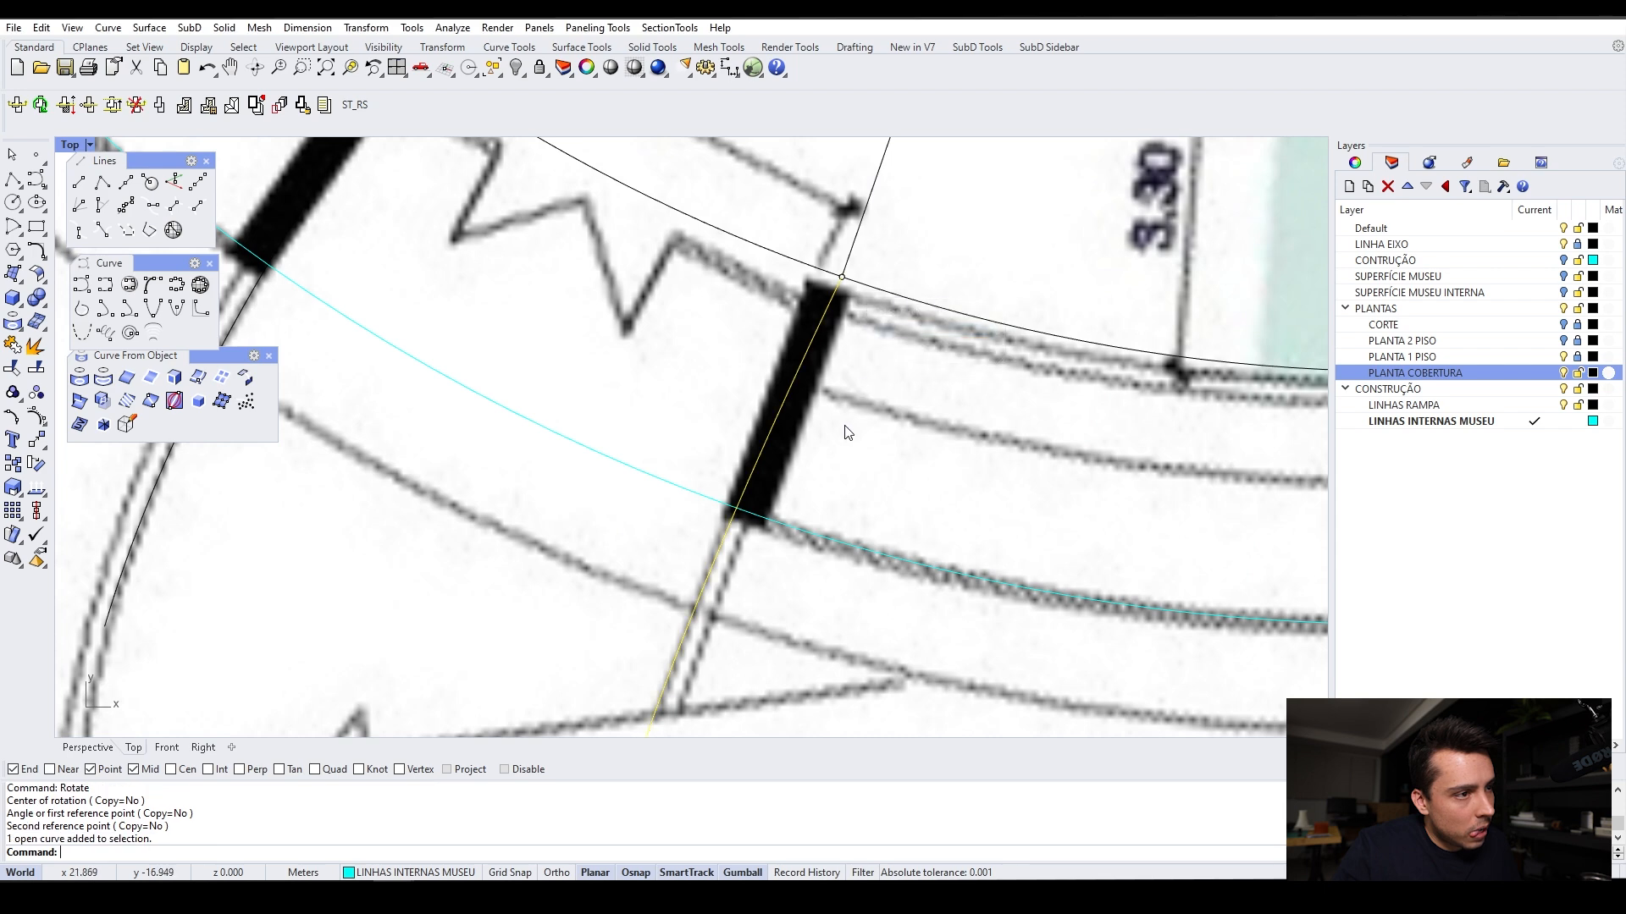
scroll(841, 395, "down", 3)
scroll(843, 489, "down", 3)
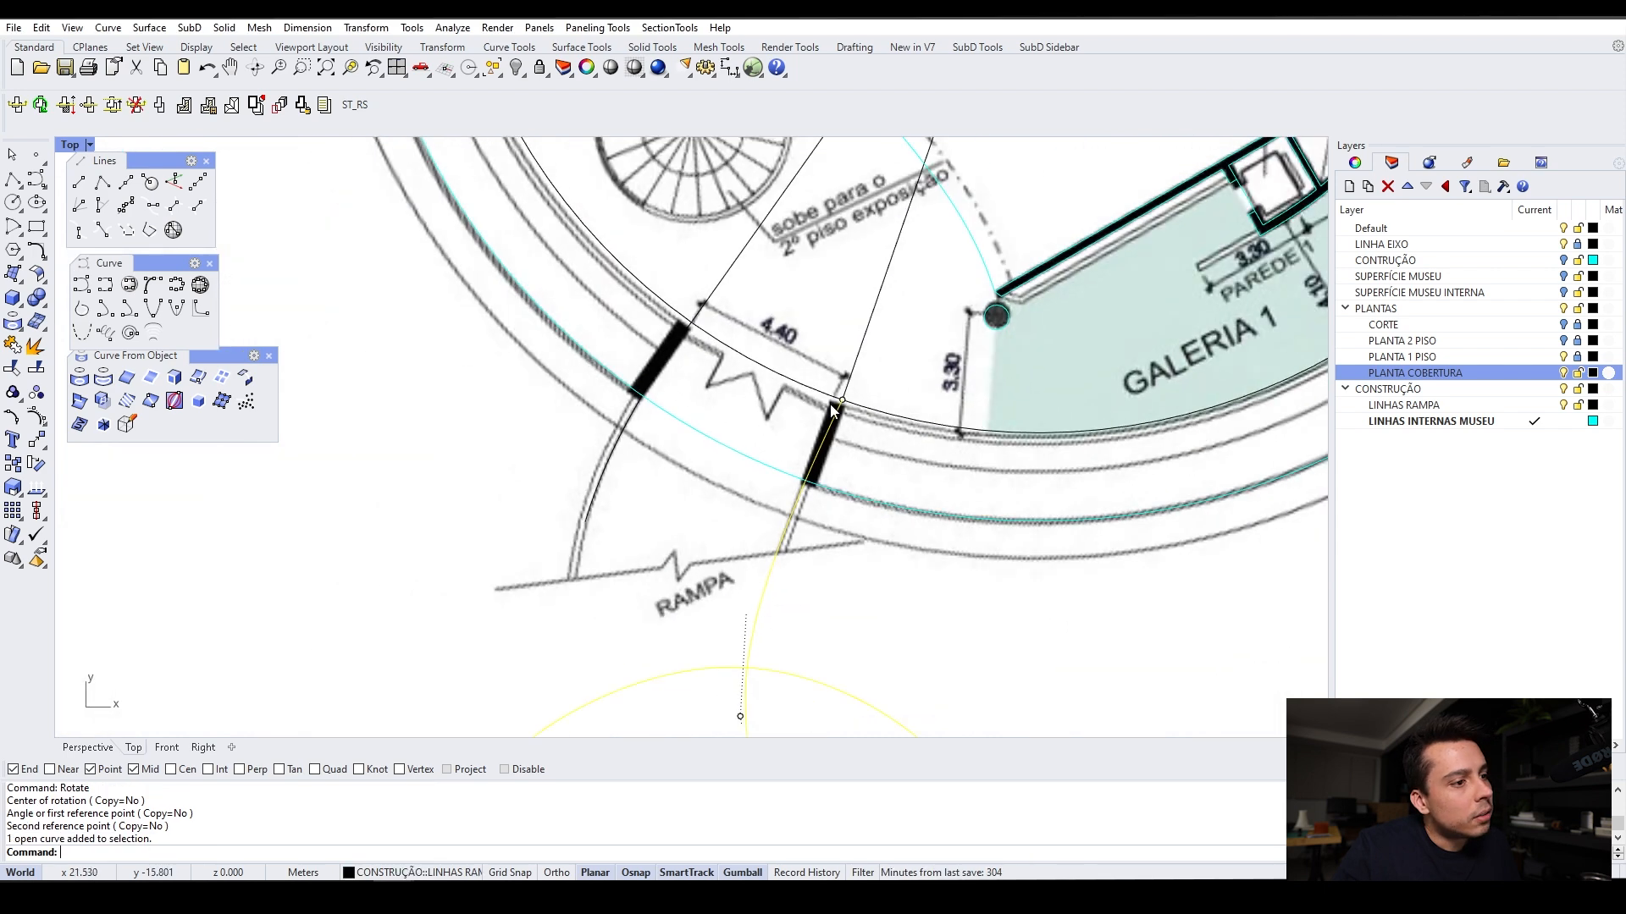
scroll(739, 383, "up", 4)
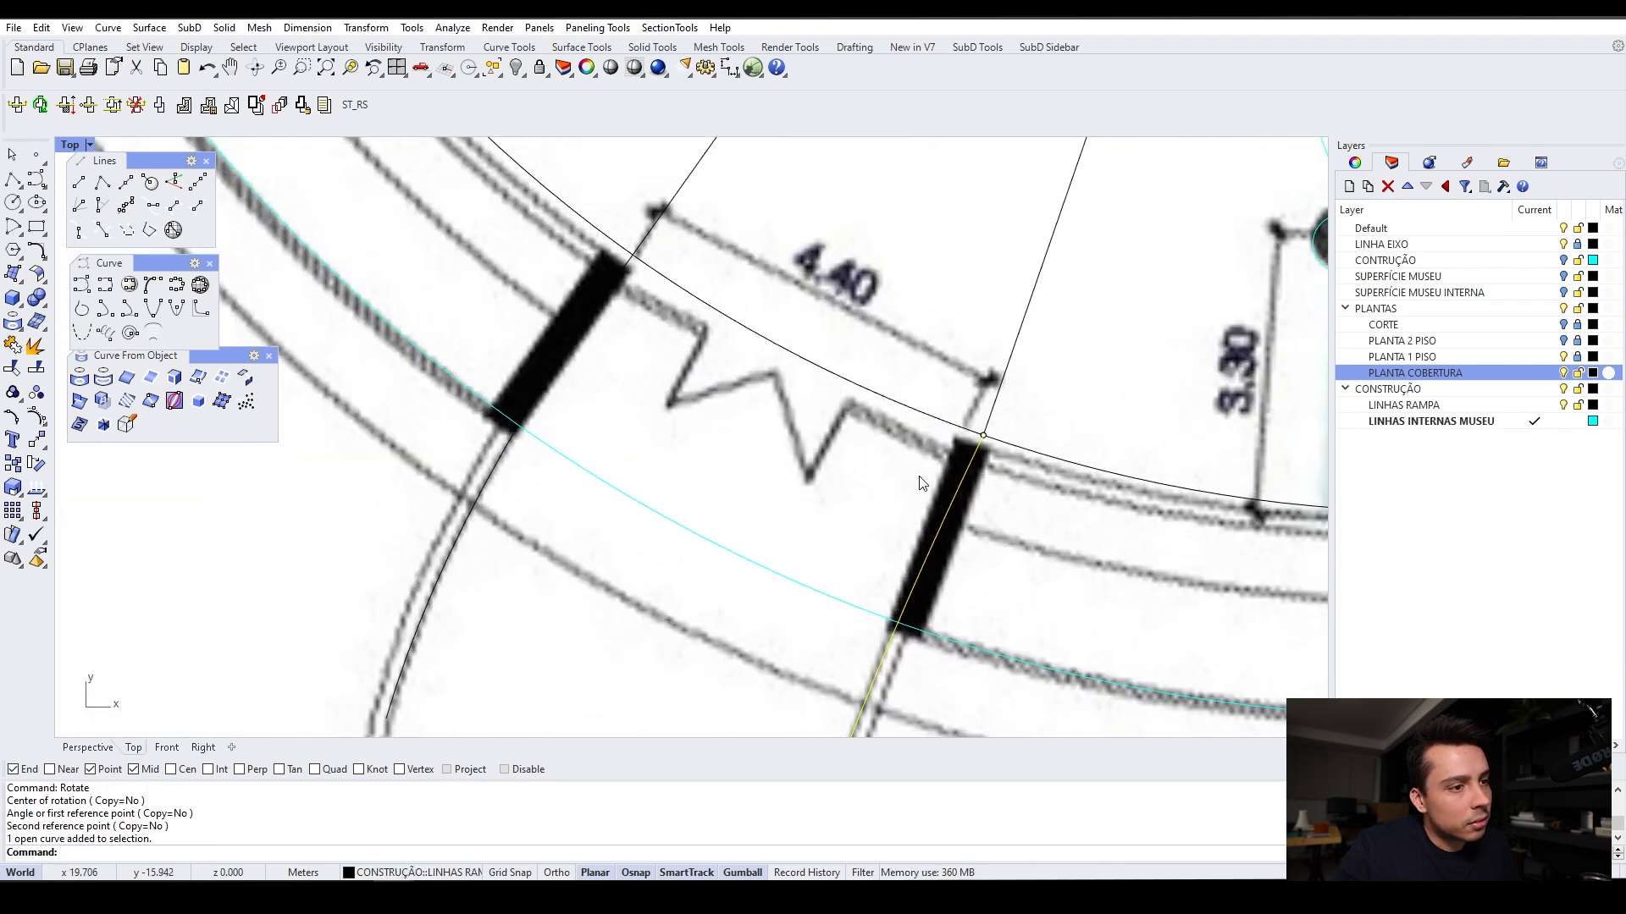
left_click(629, 269)
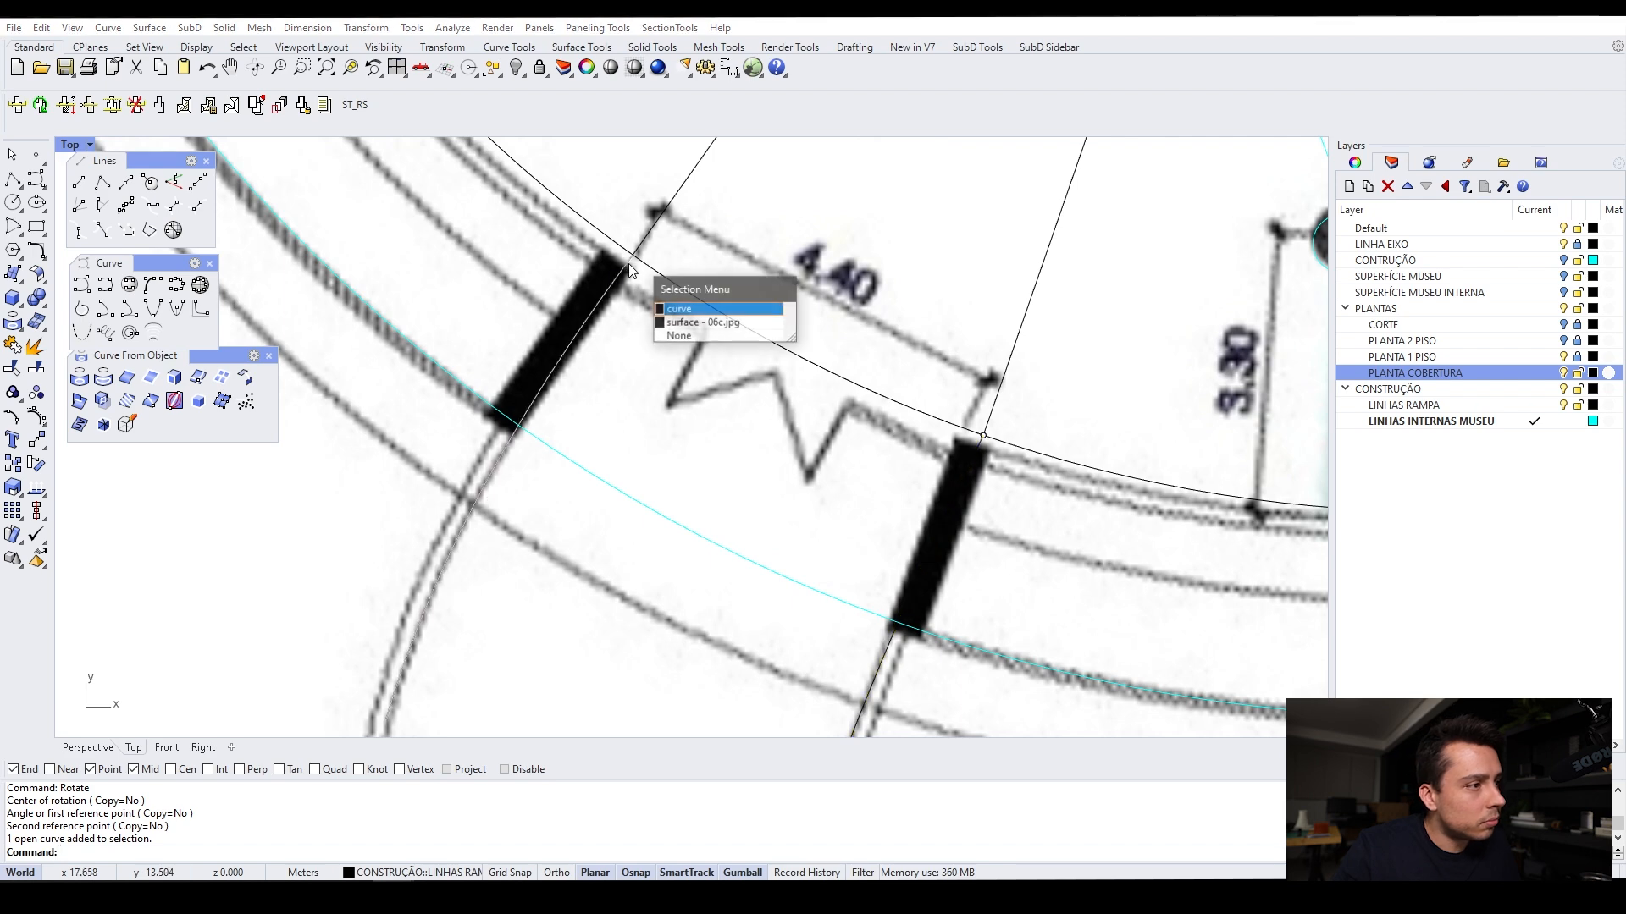
left_click(690, 319)
left_click(972, 464)
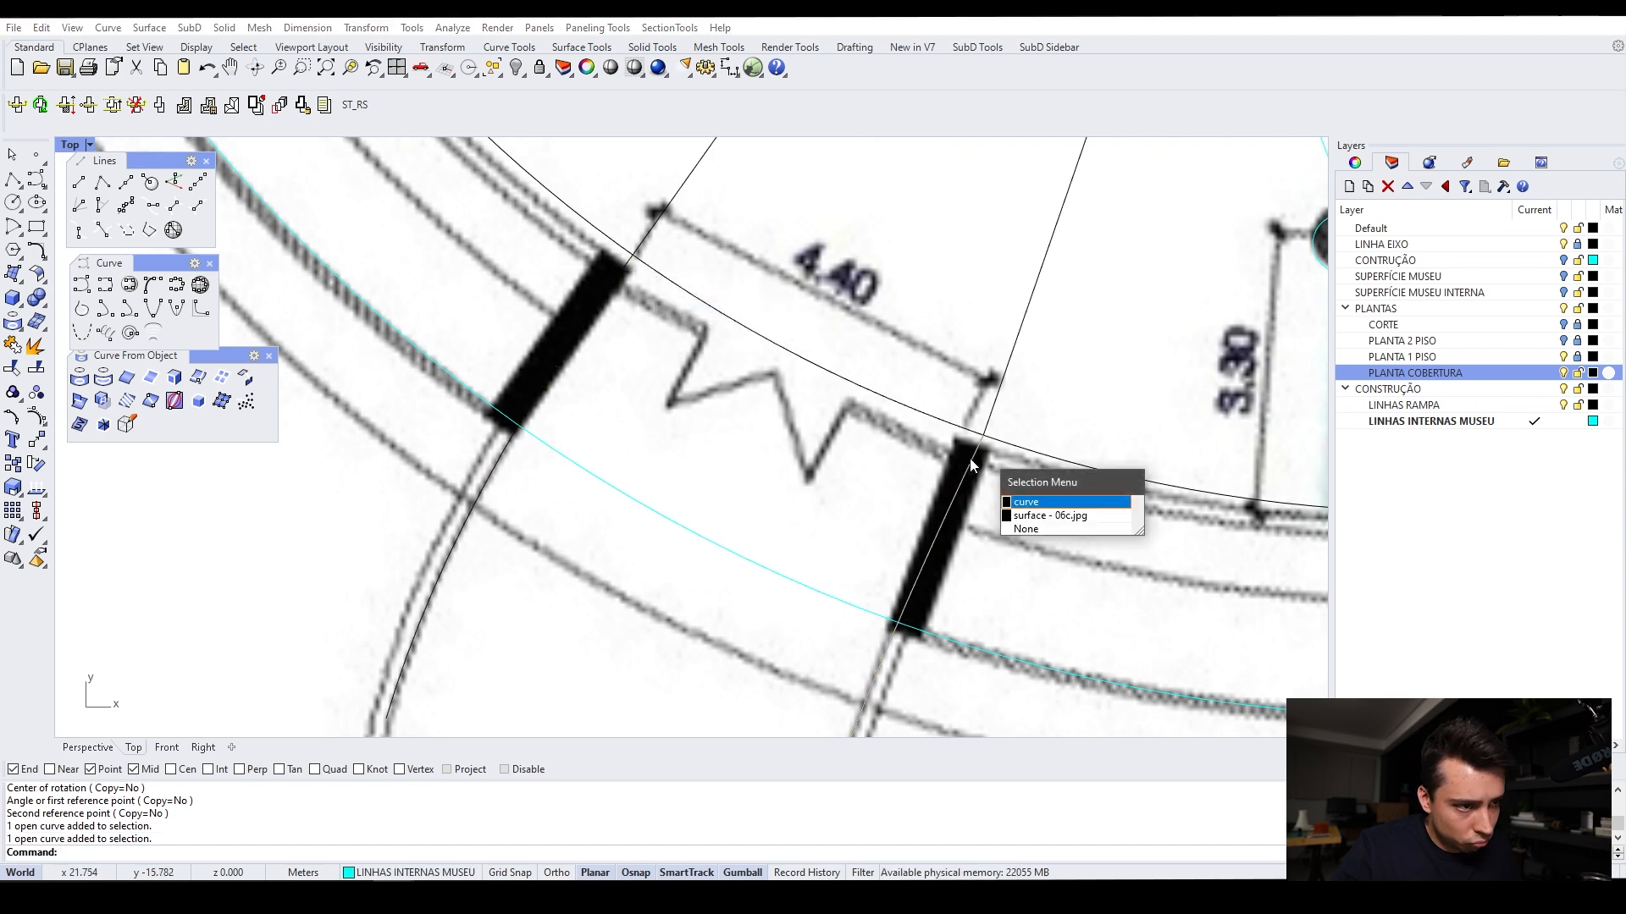
left_click(1006, 507)
Move the end point of the ramp curve nearest GALERIA 1 along the museum's inner outline to its wall's doorway-side corner, using Near snap
scroll(952, 469, "up", 2)
left_click_drag(967, 388, 991, 434)
left_click(990, 435)
left_click(990, 435)
left_click(1050, 500)
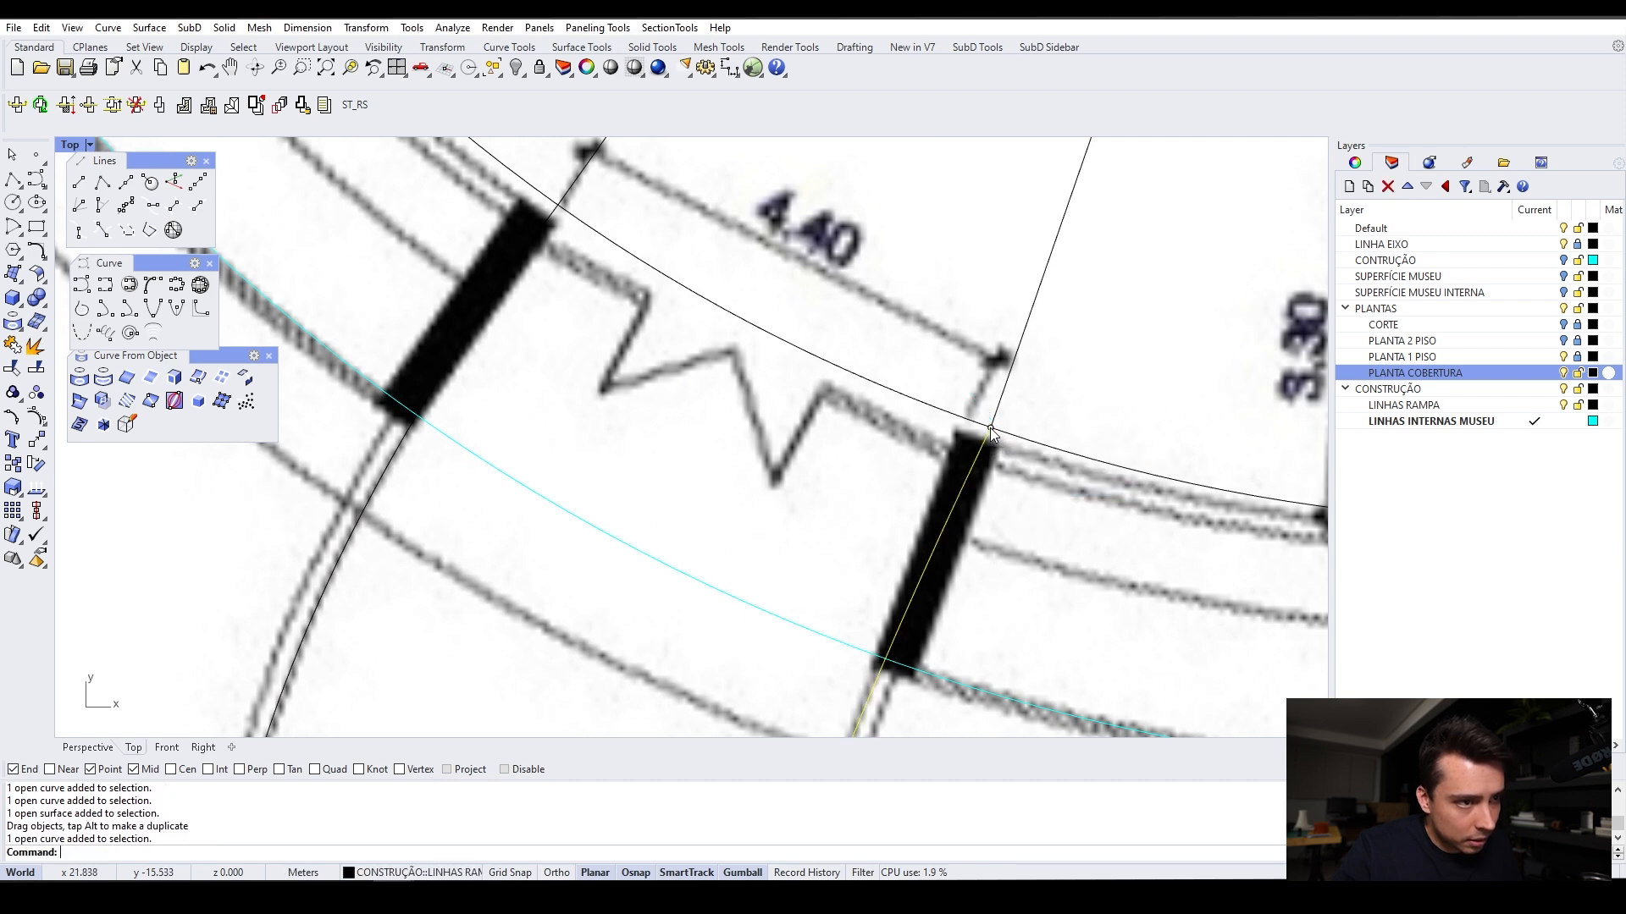
left_click_drag(992, 433, 968, 428)
key("ctrl+z")
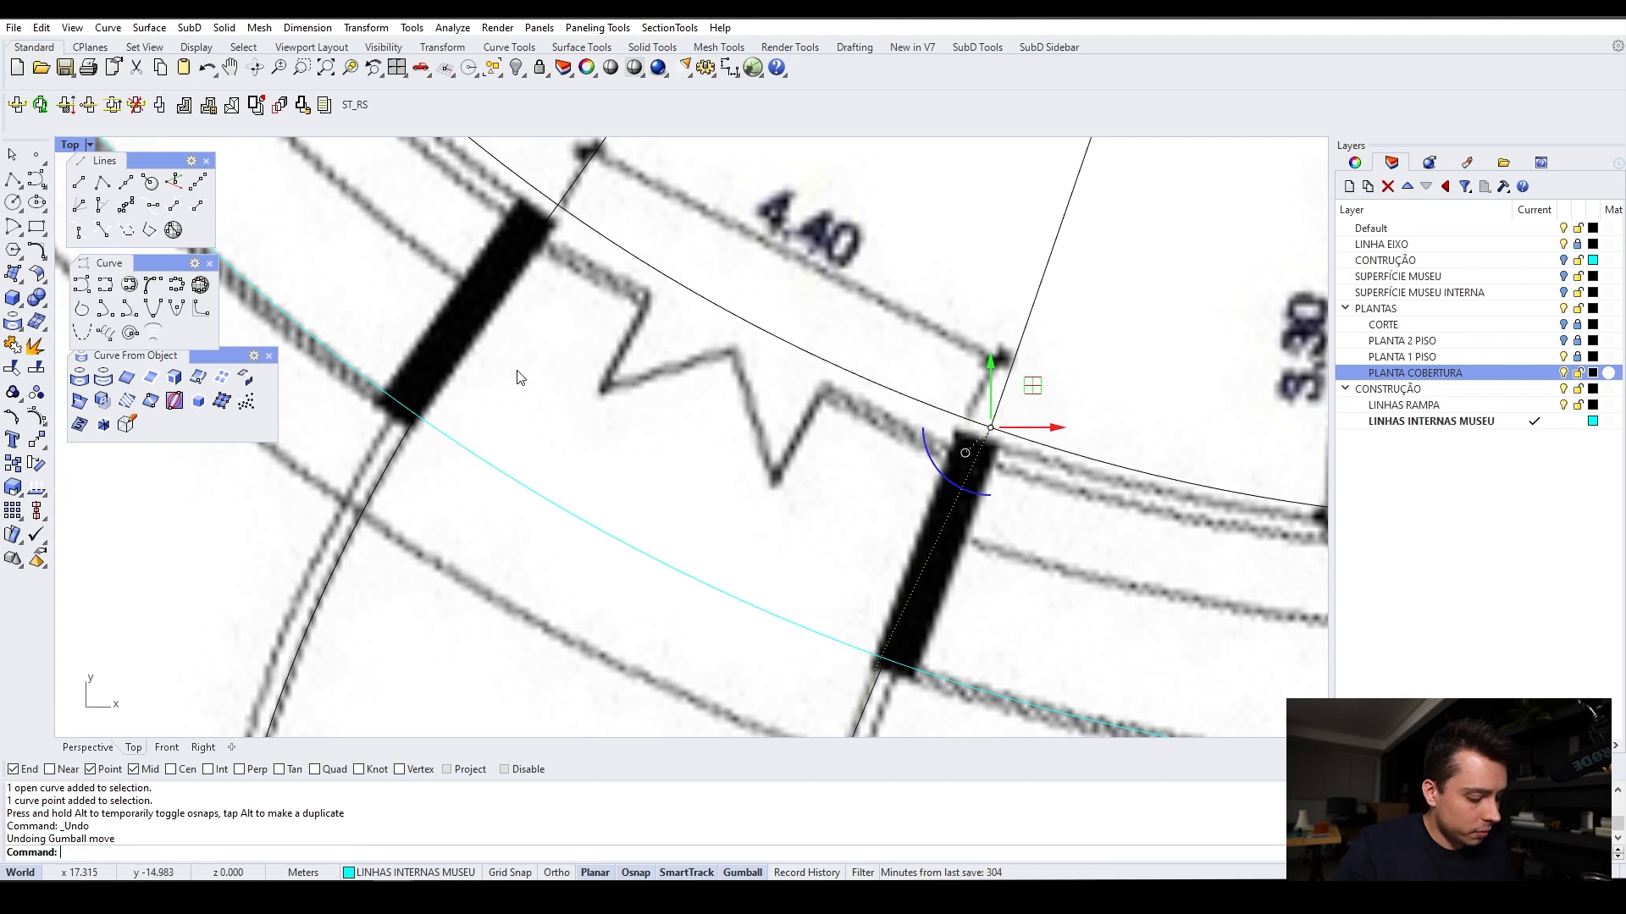
key("Return")
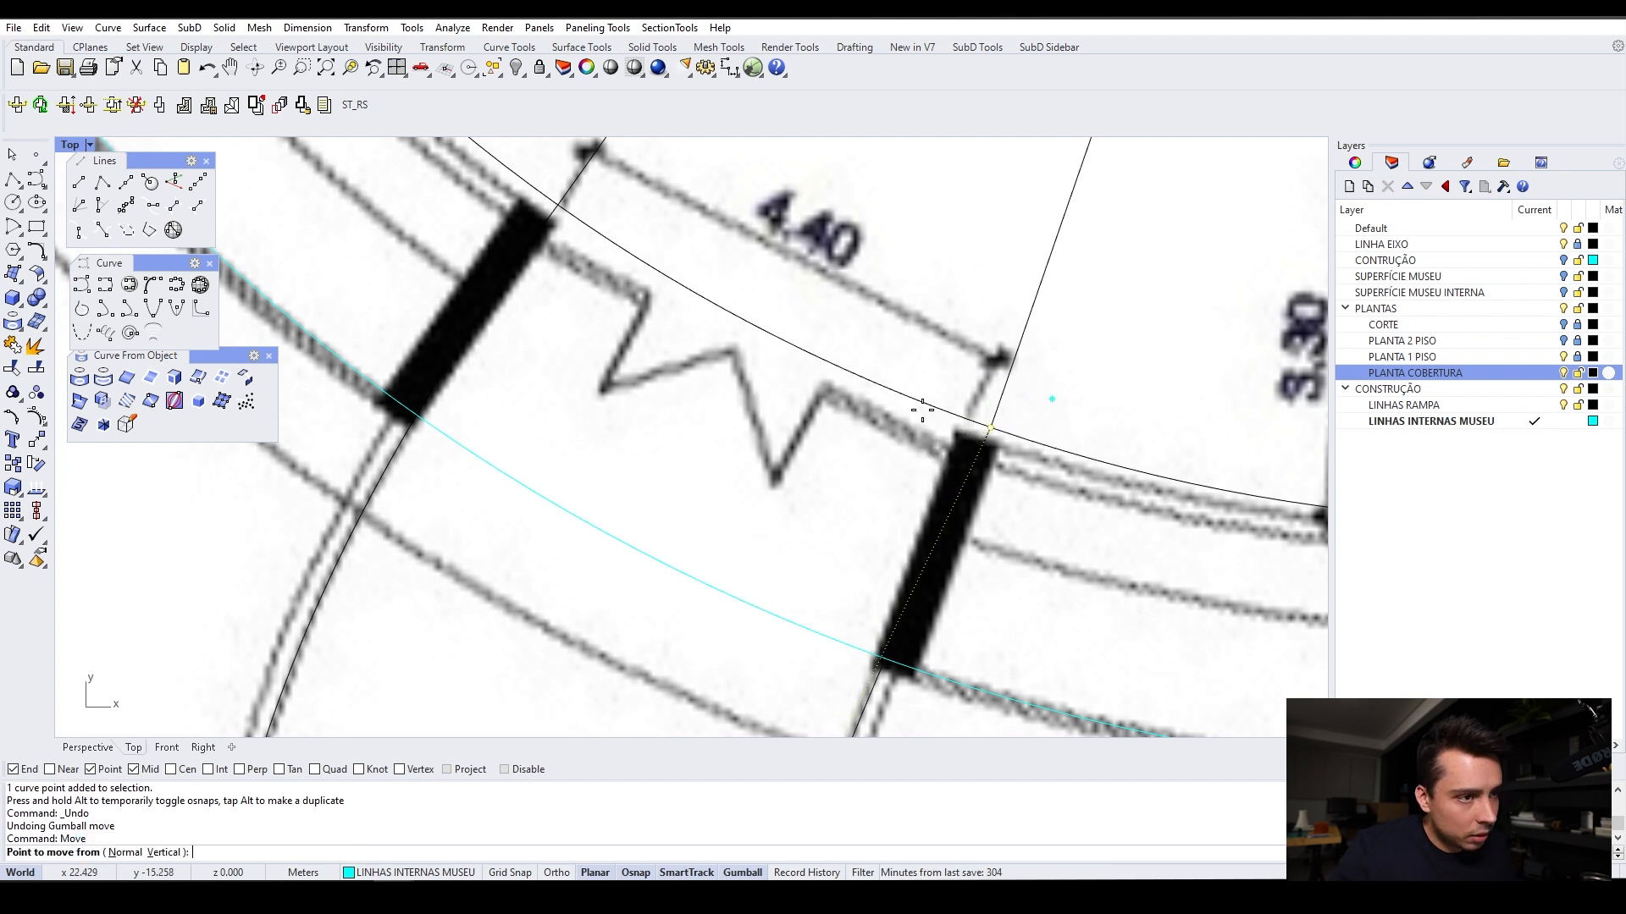
left_click(991, 428)
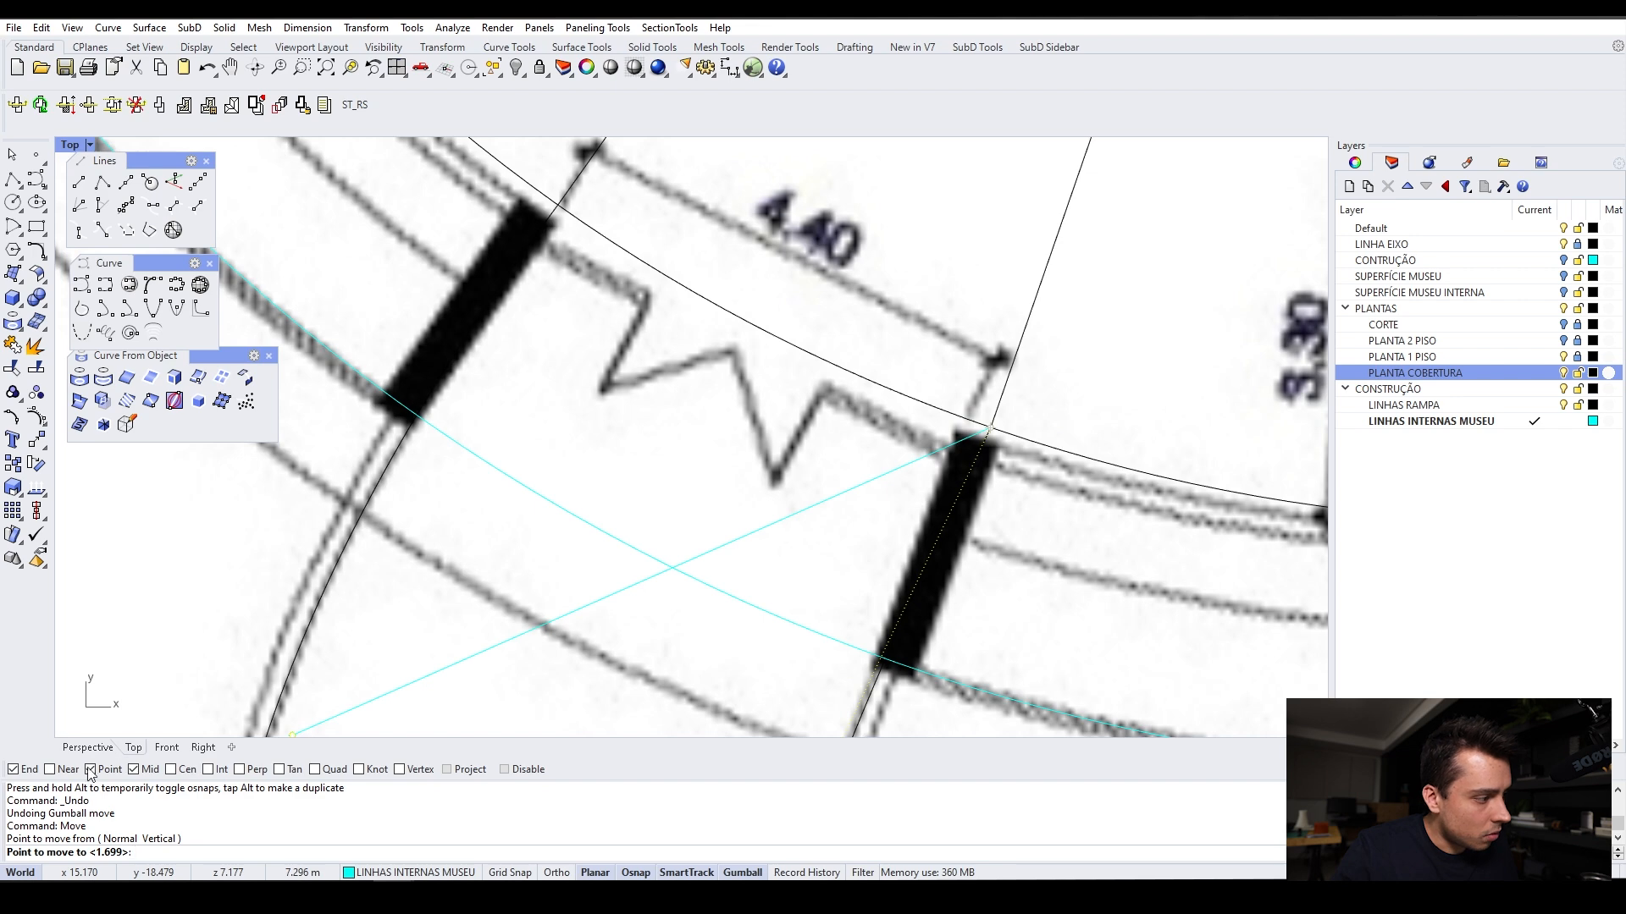
left_click(50, 770)
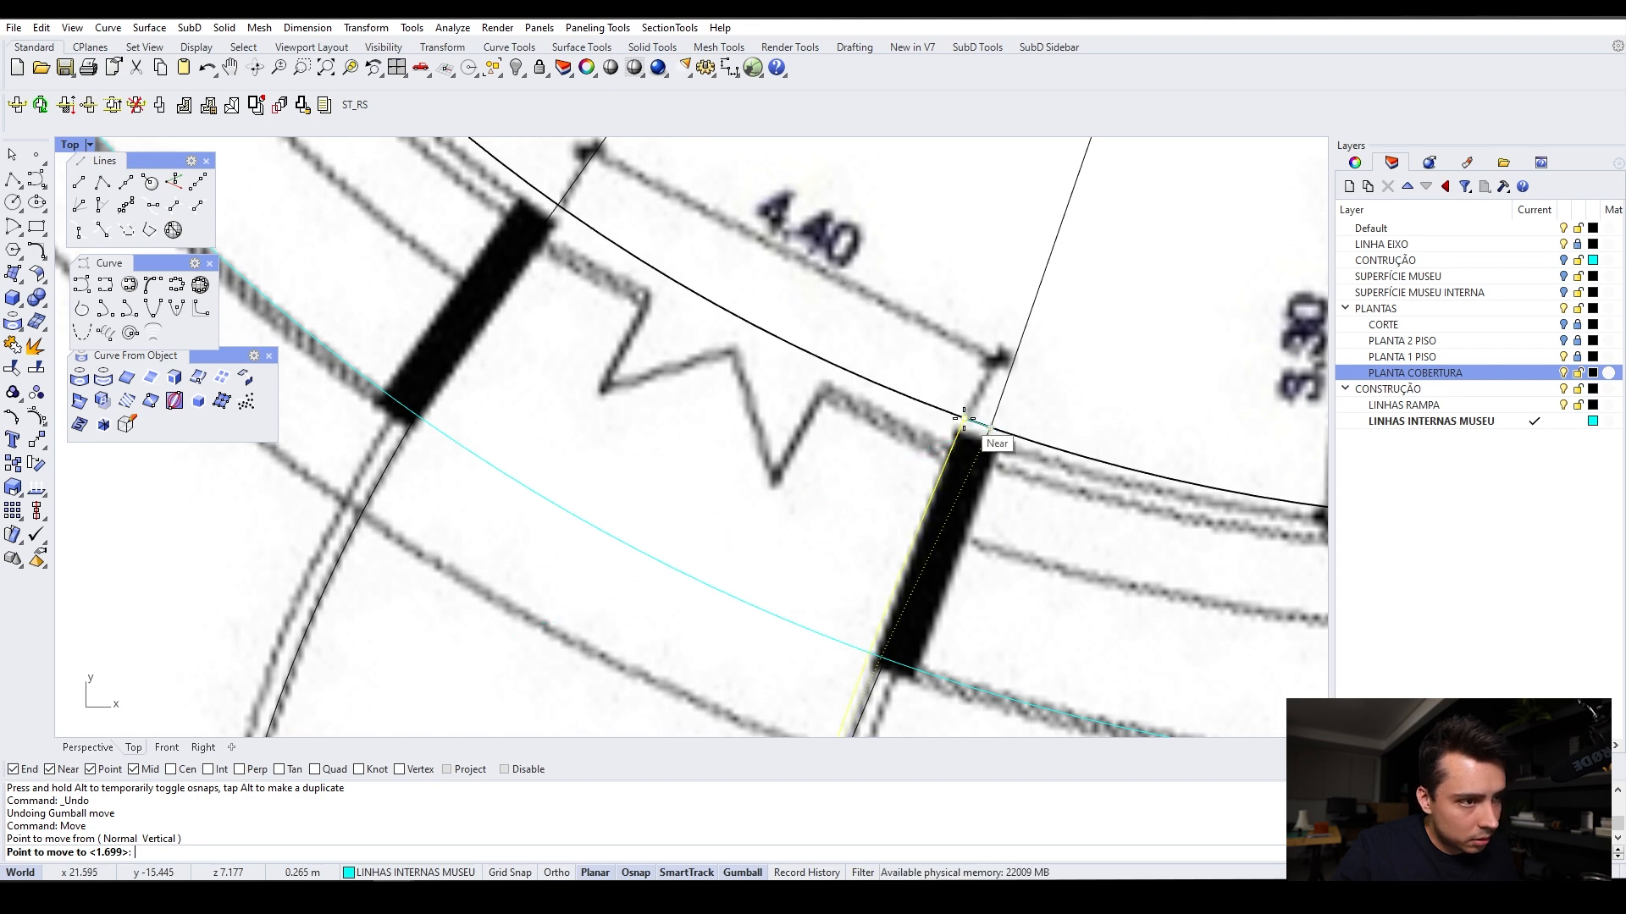
left_click(959, 418)
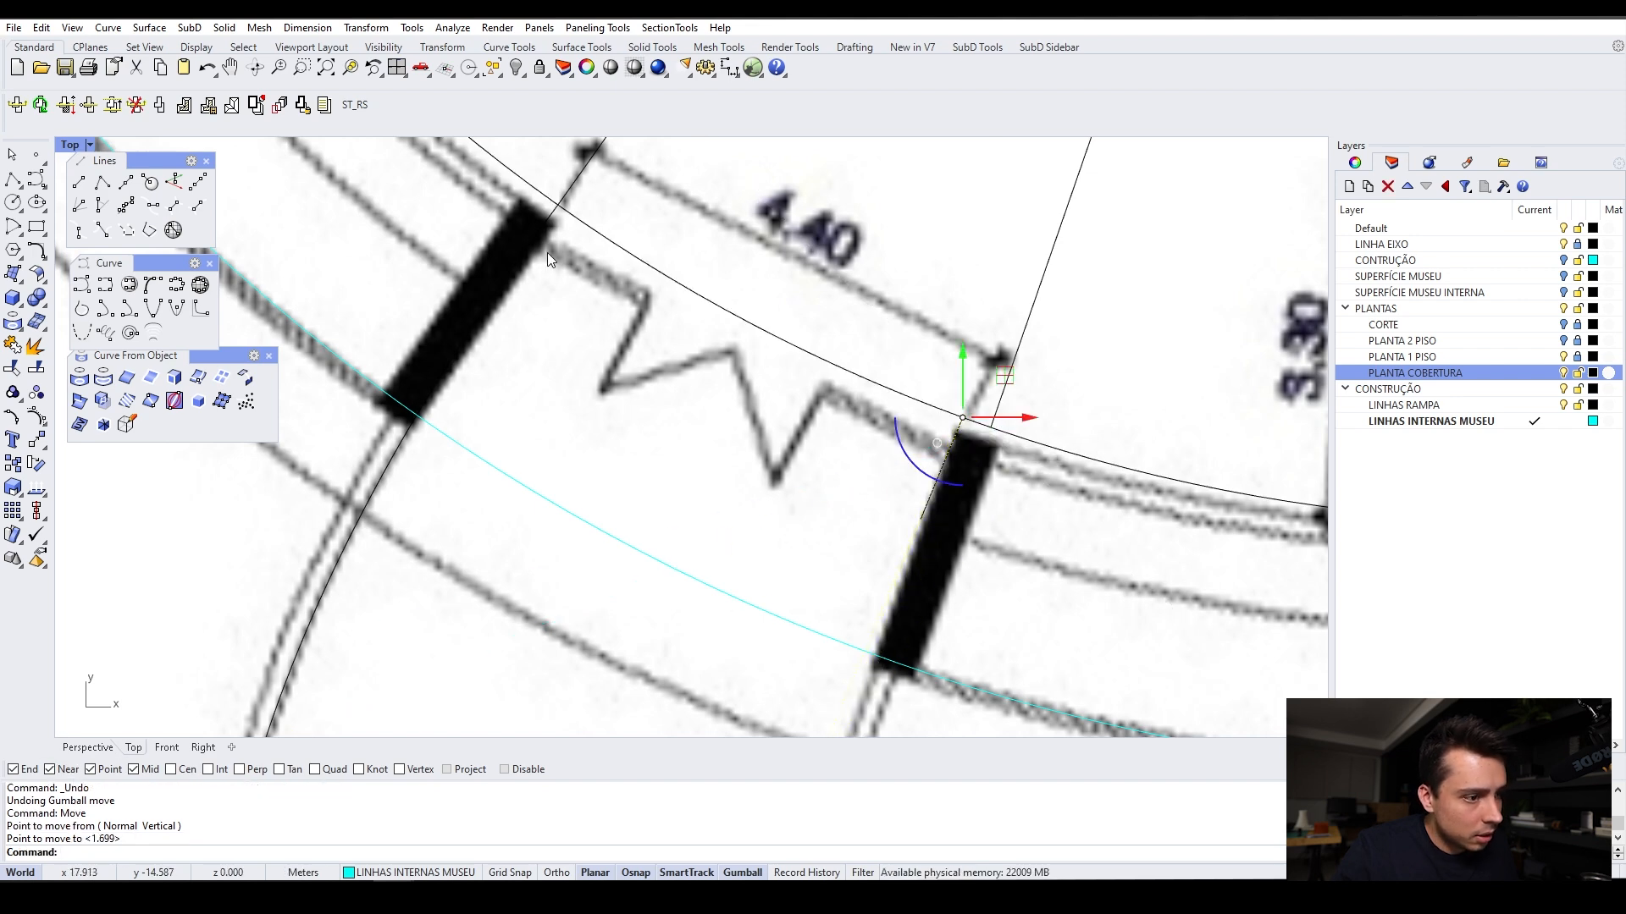
left_click(556, 215)
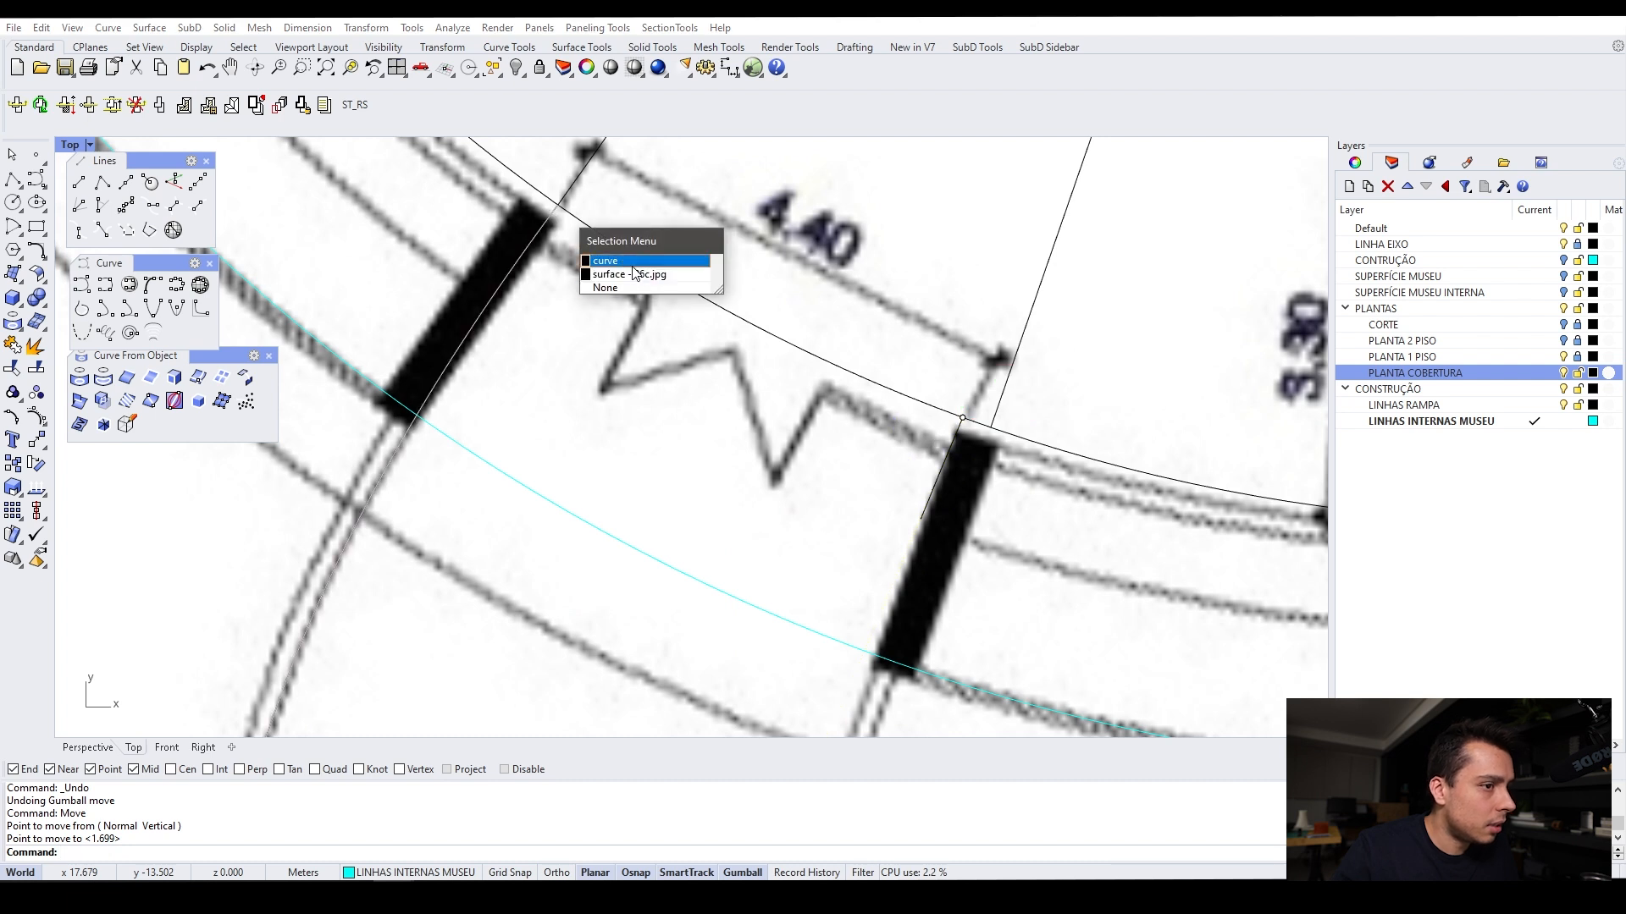
left_click(634, 263)
left_click(559, 206)
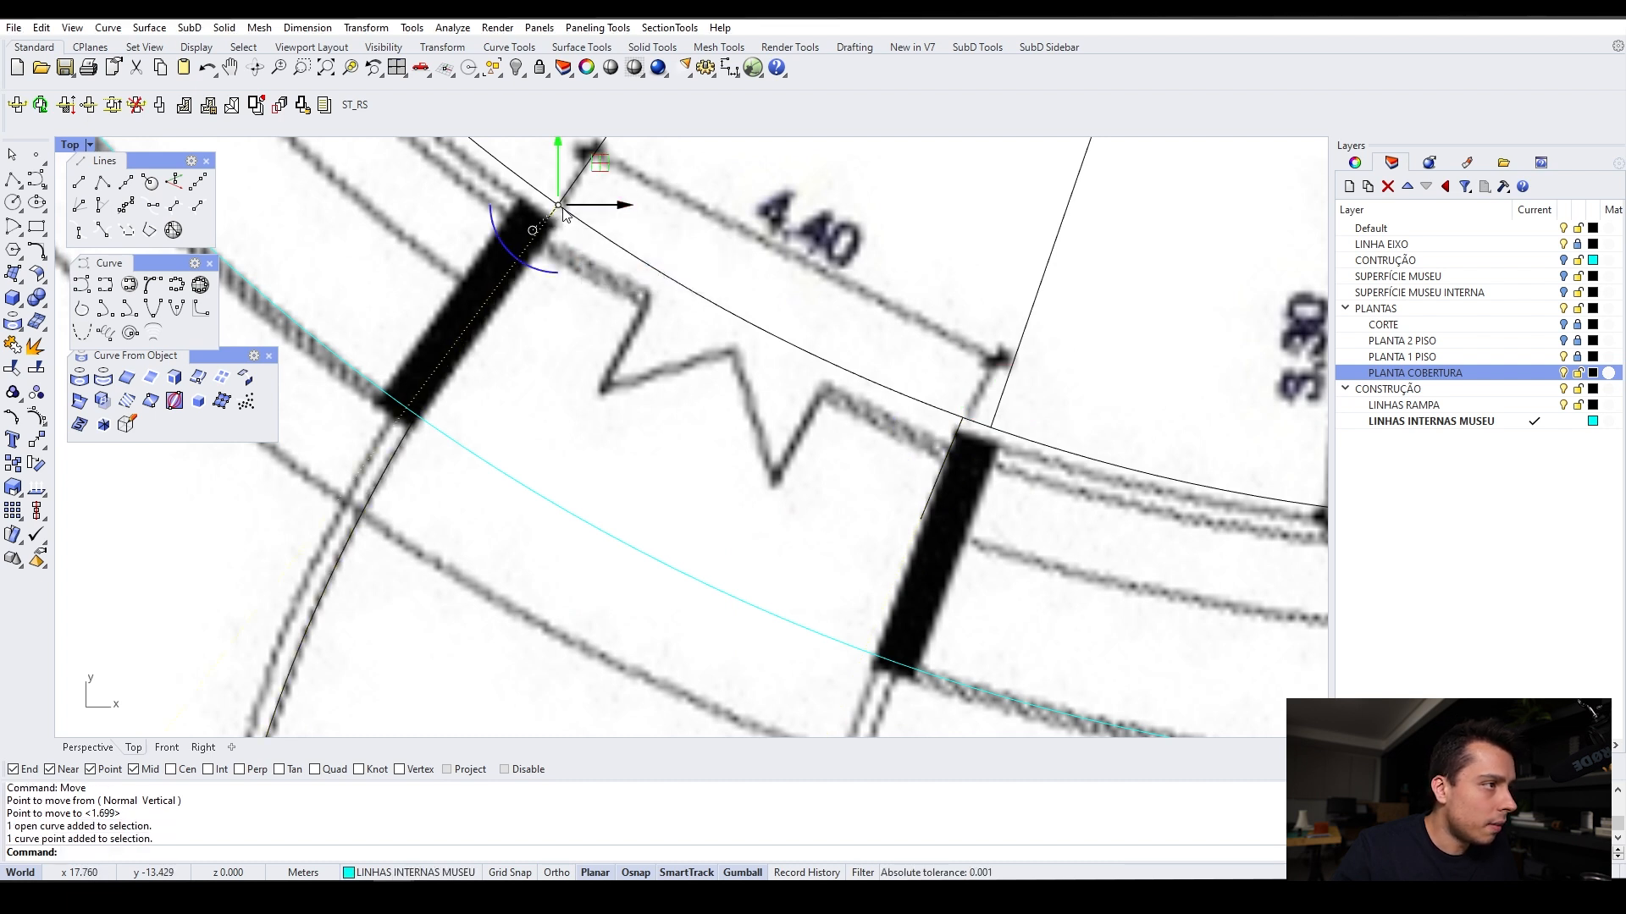
left_click_drag(559, 207, 569, 215)
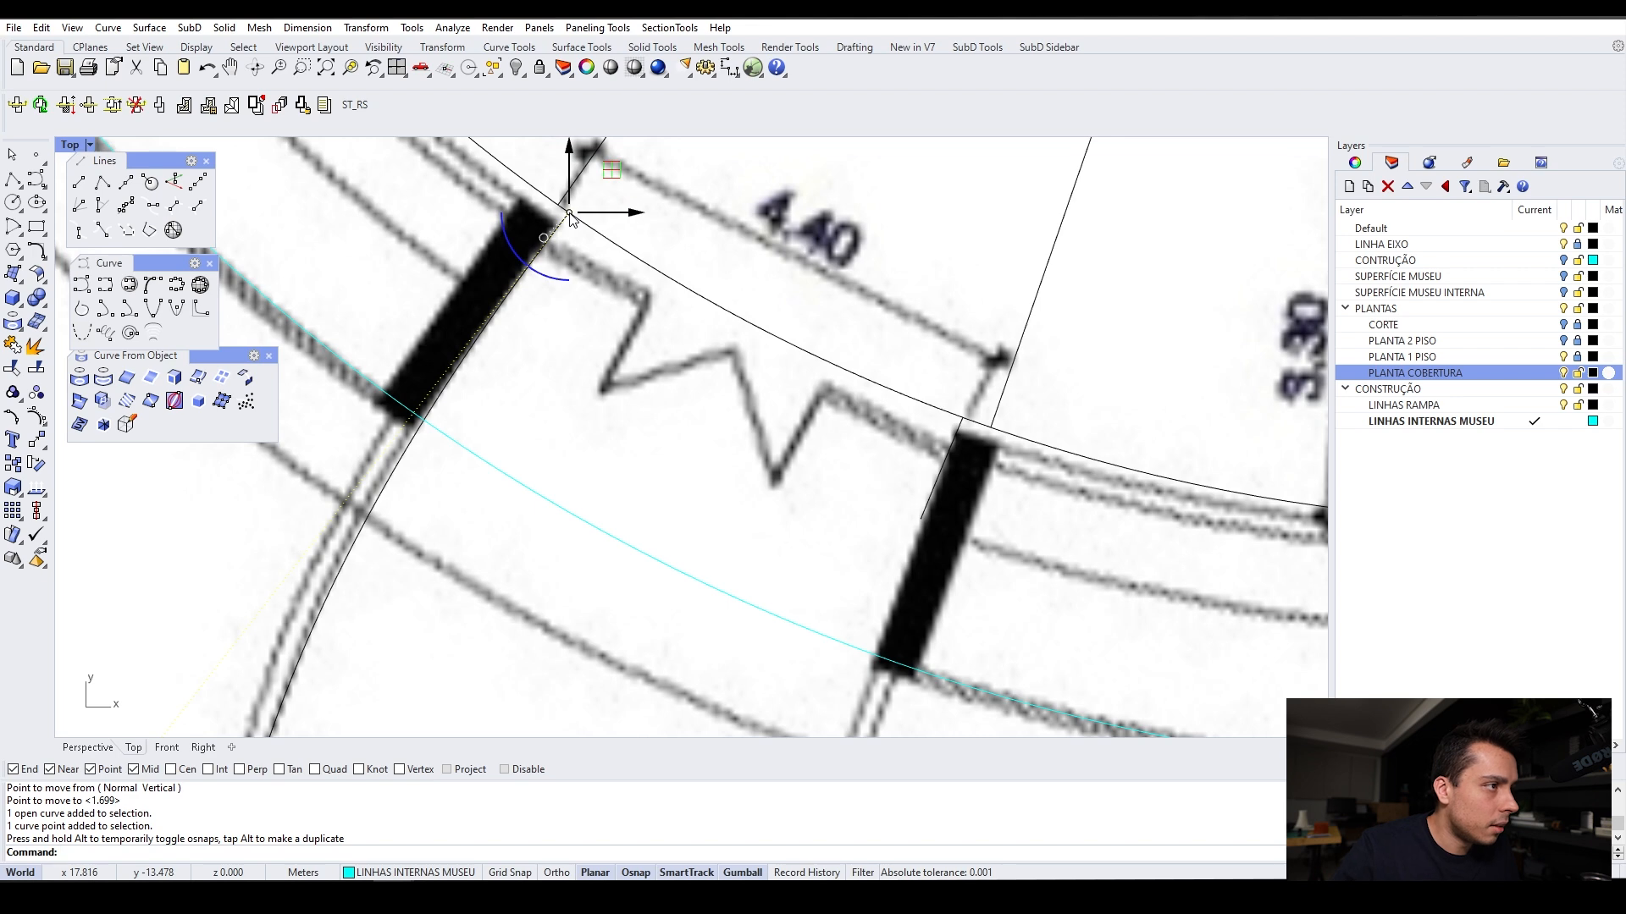
key("ctrl+z")
Move the end point of the ramp curve at the wall nearest the spiral stair along the inner outline towards the doorway
left_click(566, 213)
left_click(597, 259)
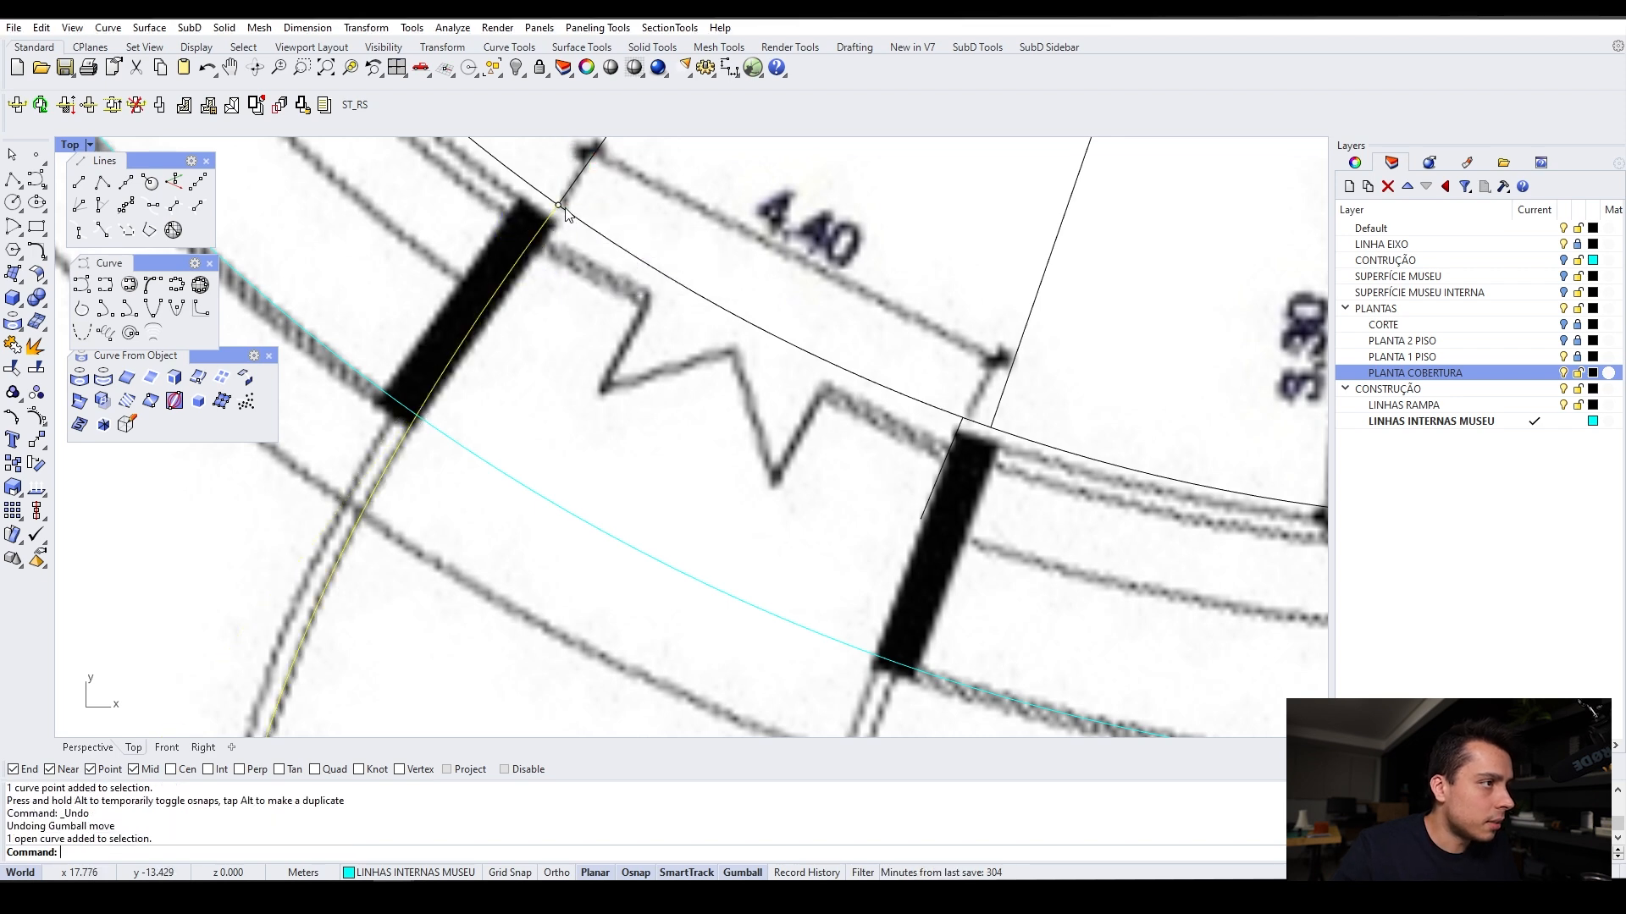
left_click(563, 210)
type("m")
key("Return")
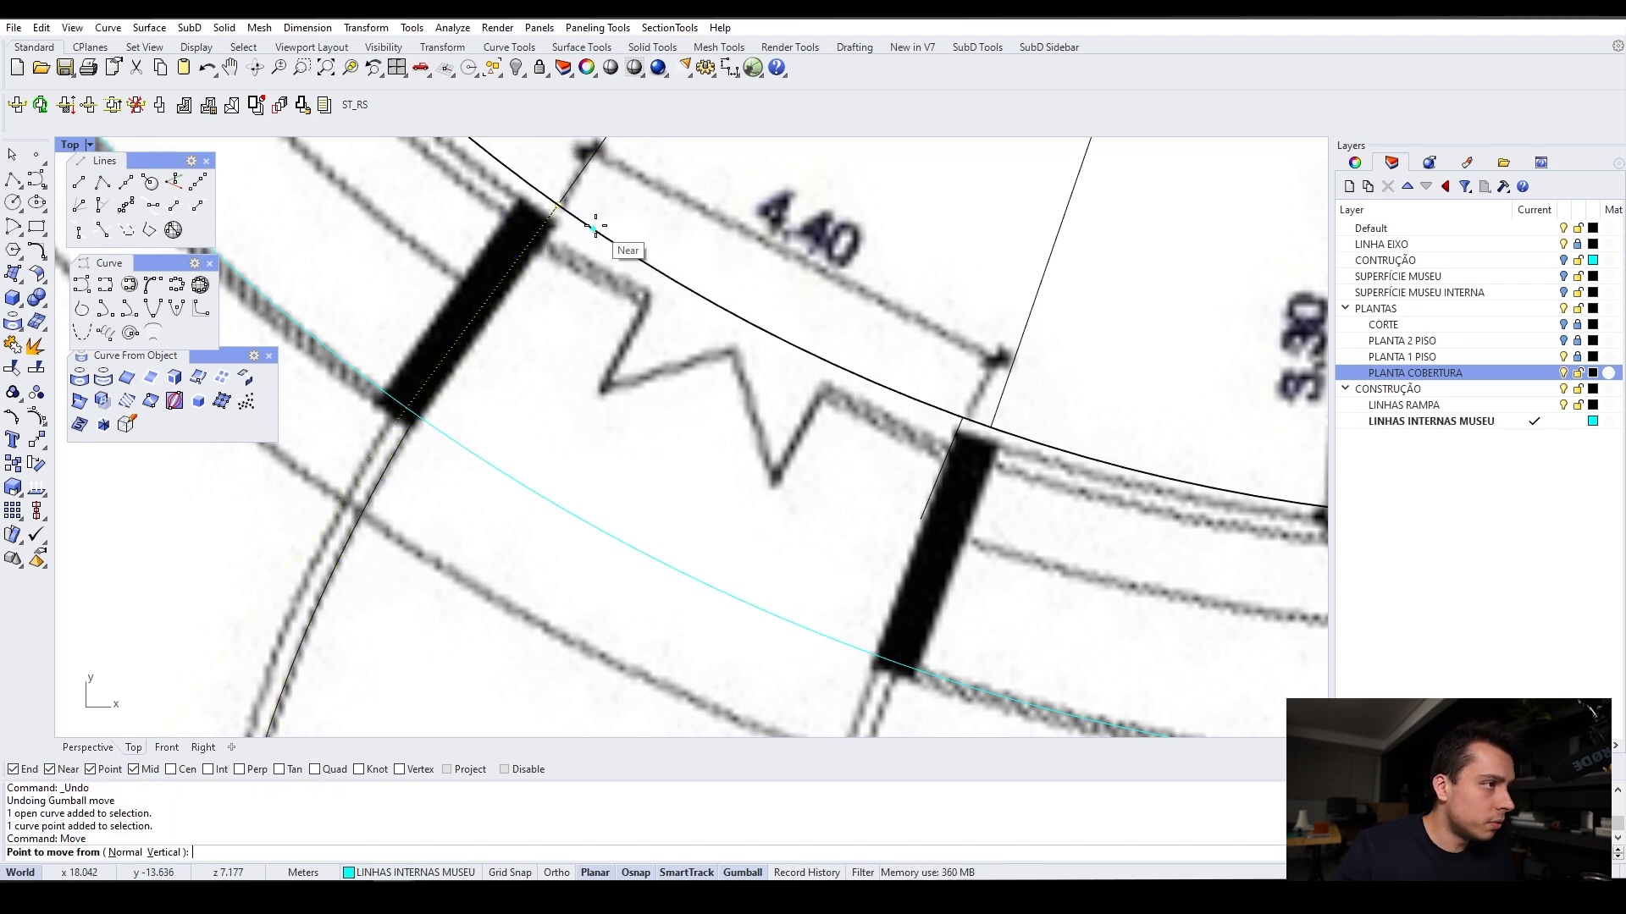
left_click(595, 227)
scroll(592, 224, "up", 3)
left_click(574, 216)
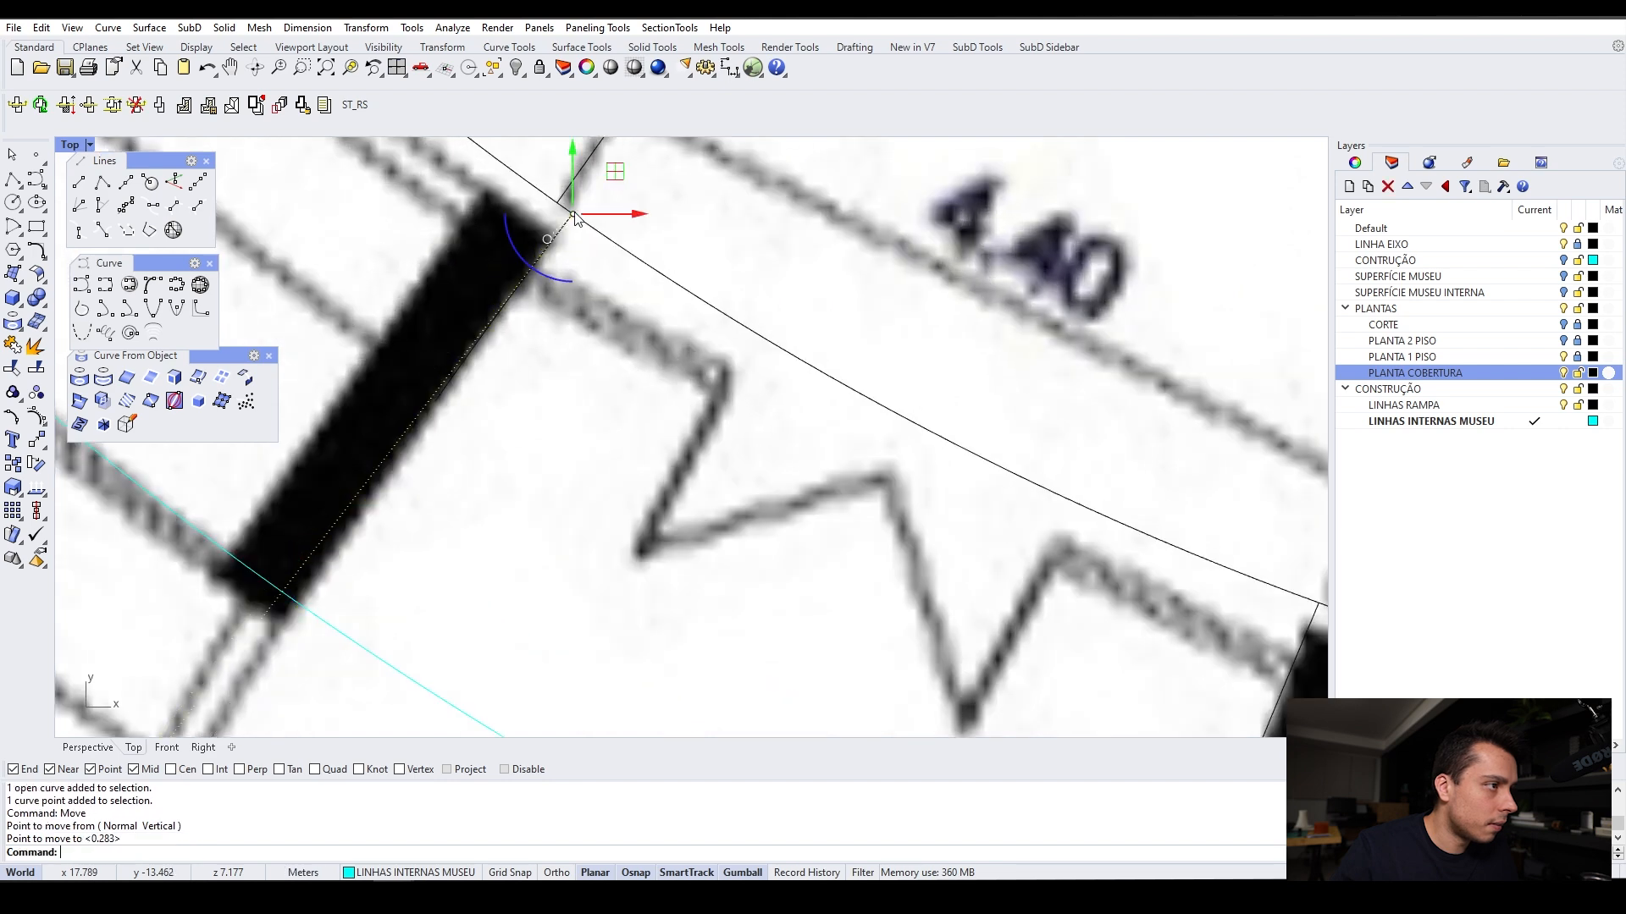
scroll(635, 296, "down", 5)
key("Escape")
Delete the two old straight guide lines running from the museum's centre to the entrance walls
left_click(864, 449)
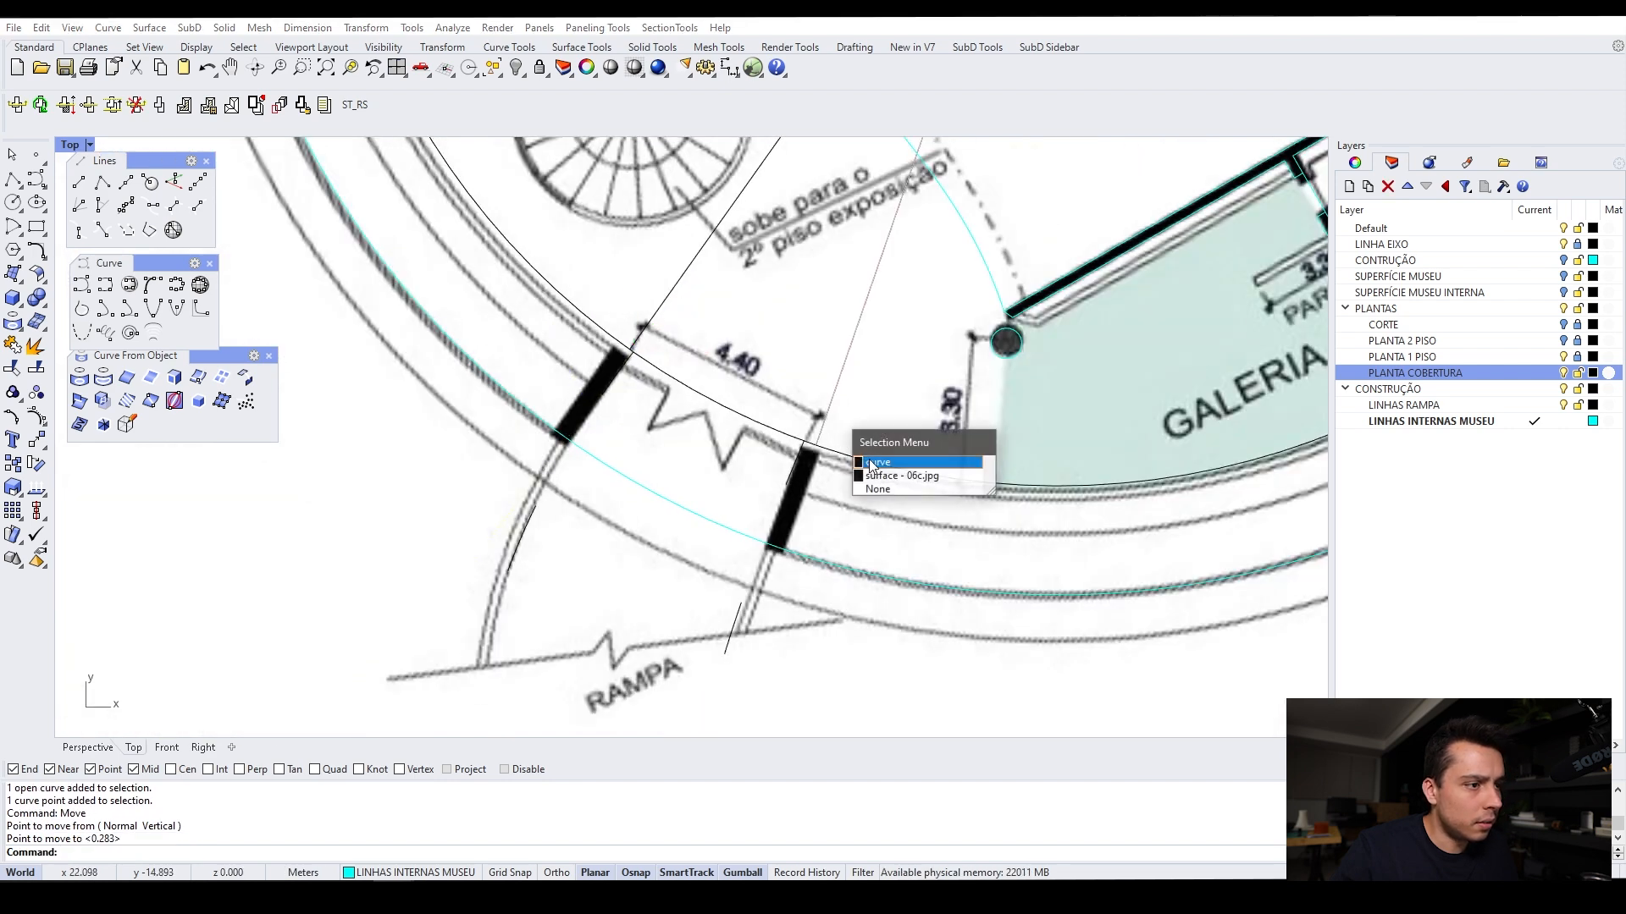
left_click(876, 461)
scroll(866, 457, "down", 3)
scroll(714, 611, "up", 3)
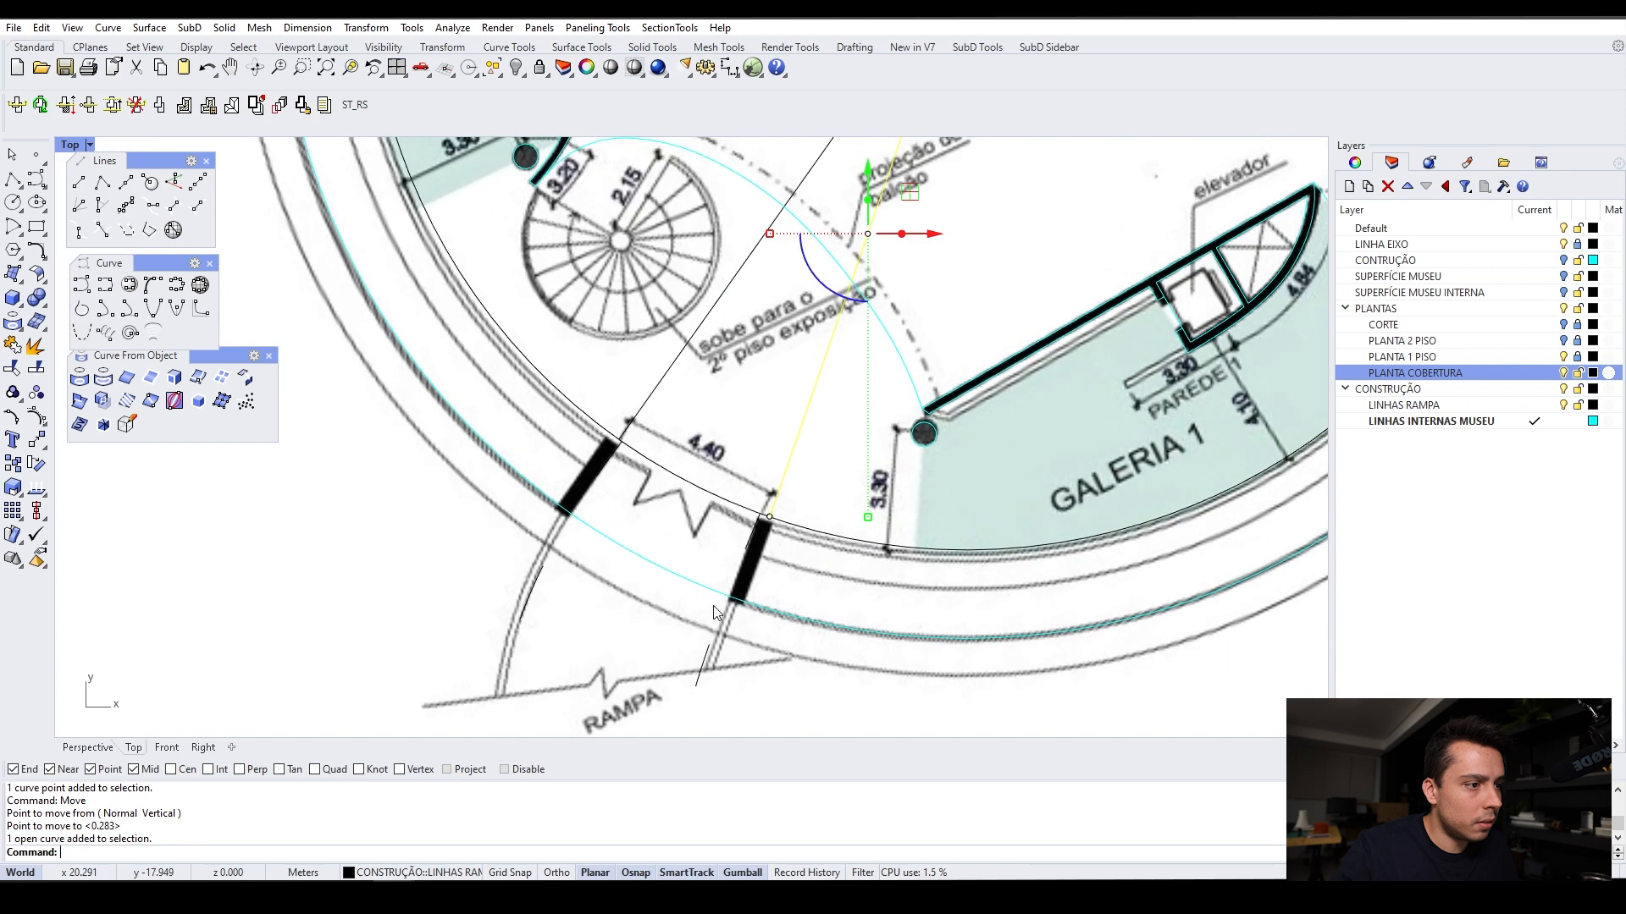
scroll(713, 611, "down", 1)
left_click(770, 508)
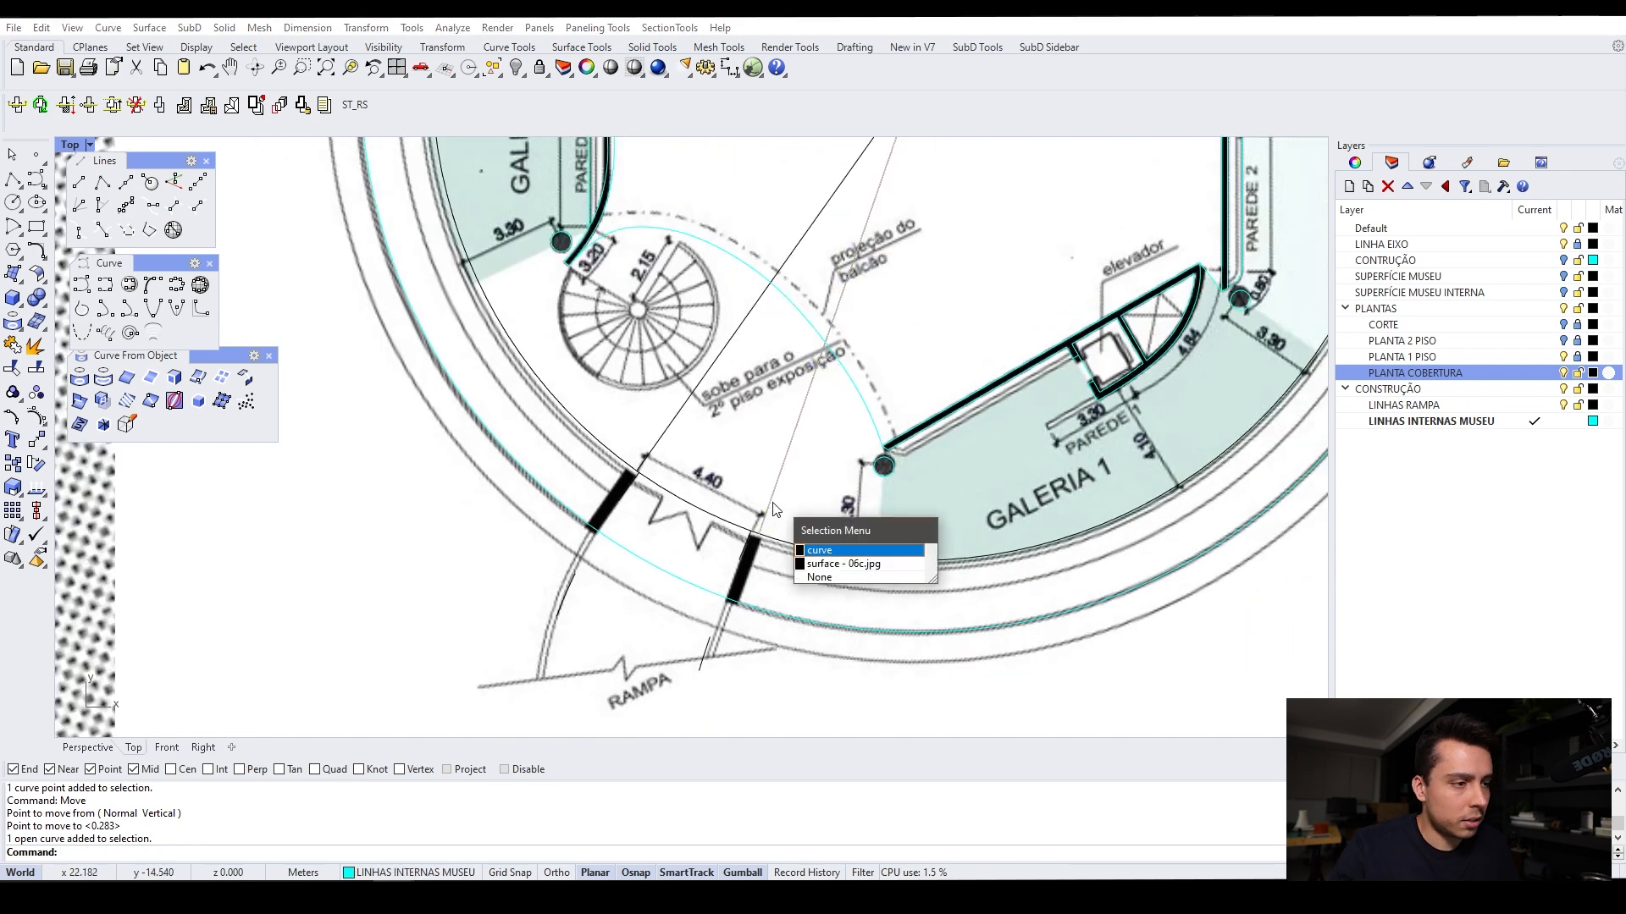
left_click(819, 550)
key("Delete")
left_click(701, 378)
key("Delete")
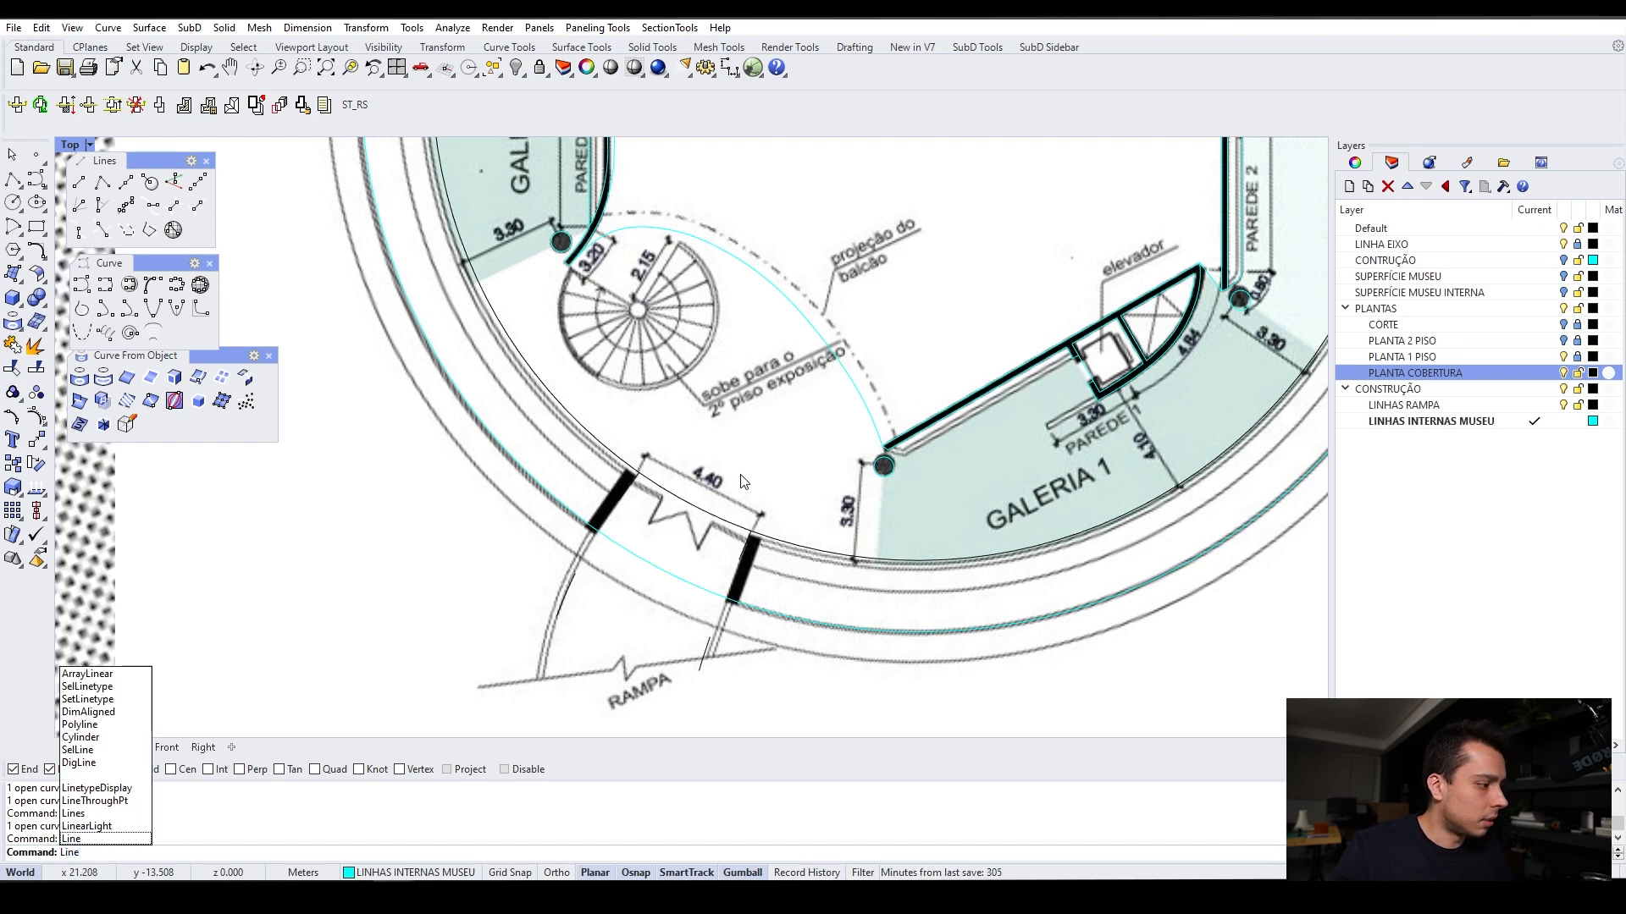
Draw a line from the top of the museum's central axis to the end of the ramp curve nearest GALERIA 1
key("Return")
scroll(744, 481, "down", 3)
left_click(833, 255)
scroll(833, 255, "up", 8)
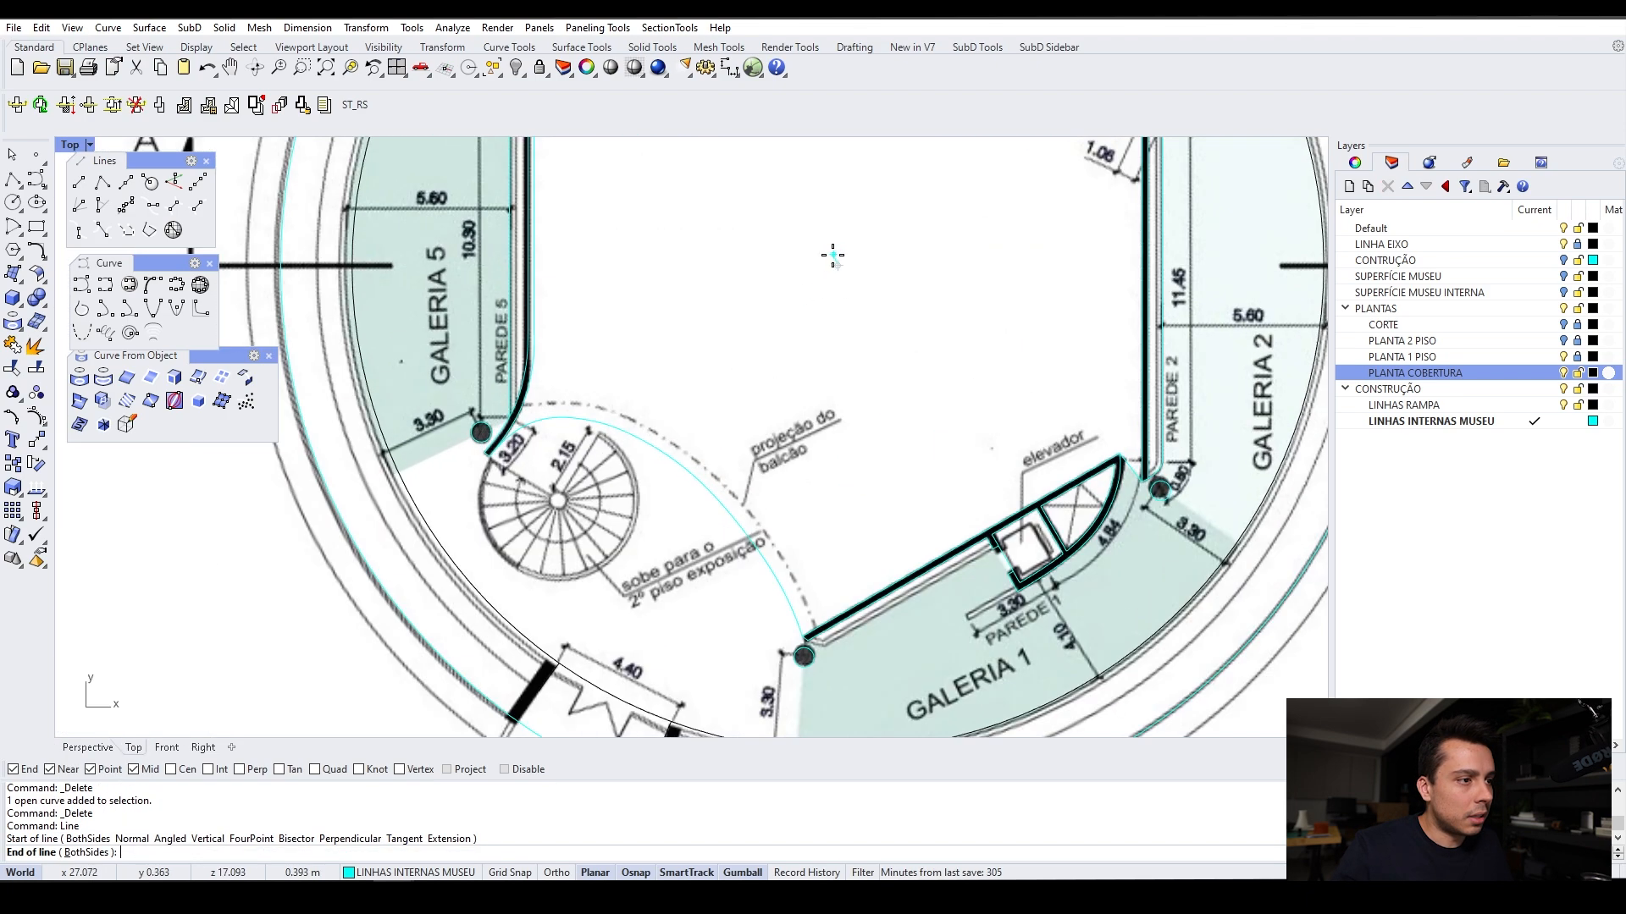
left_click(724, 575)
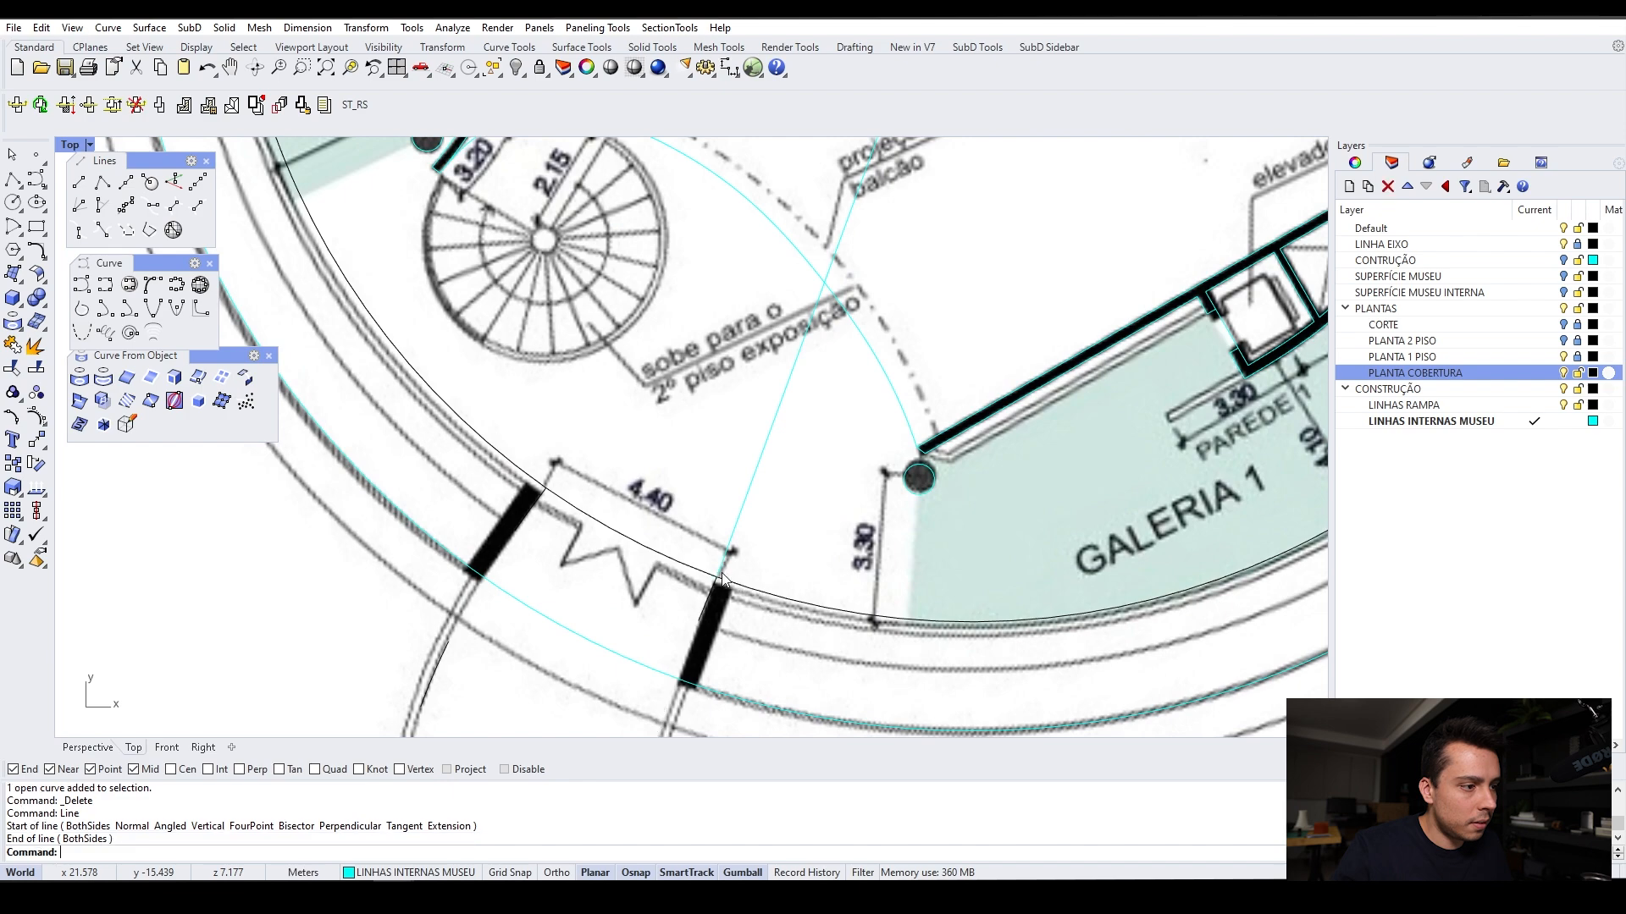
Draw a second line from the same axis top to the end of the ramp curve nearest the spiral stair
scroll(725, 574, "down", 6)
key("Return")
left_click(853, 205)
scroll(642, 507, "up", 6)
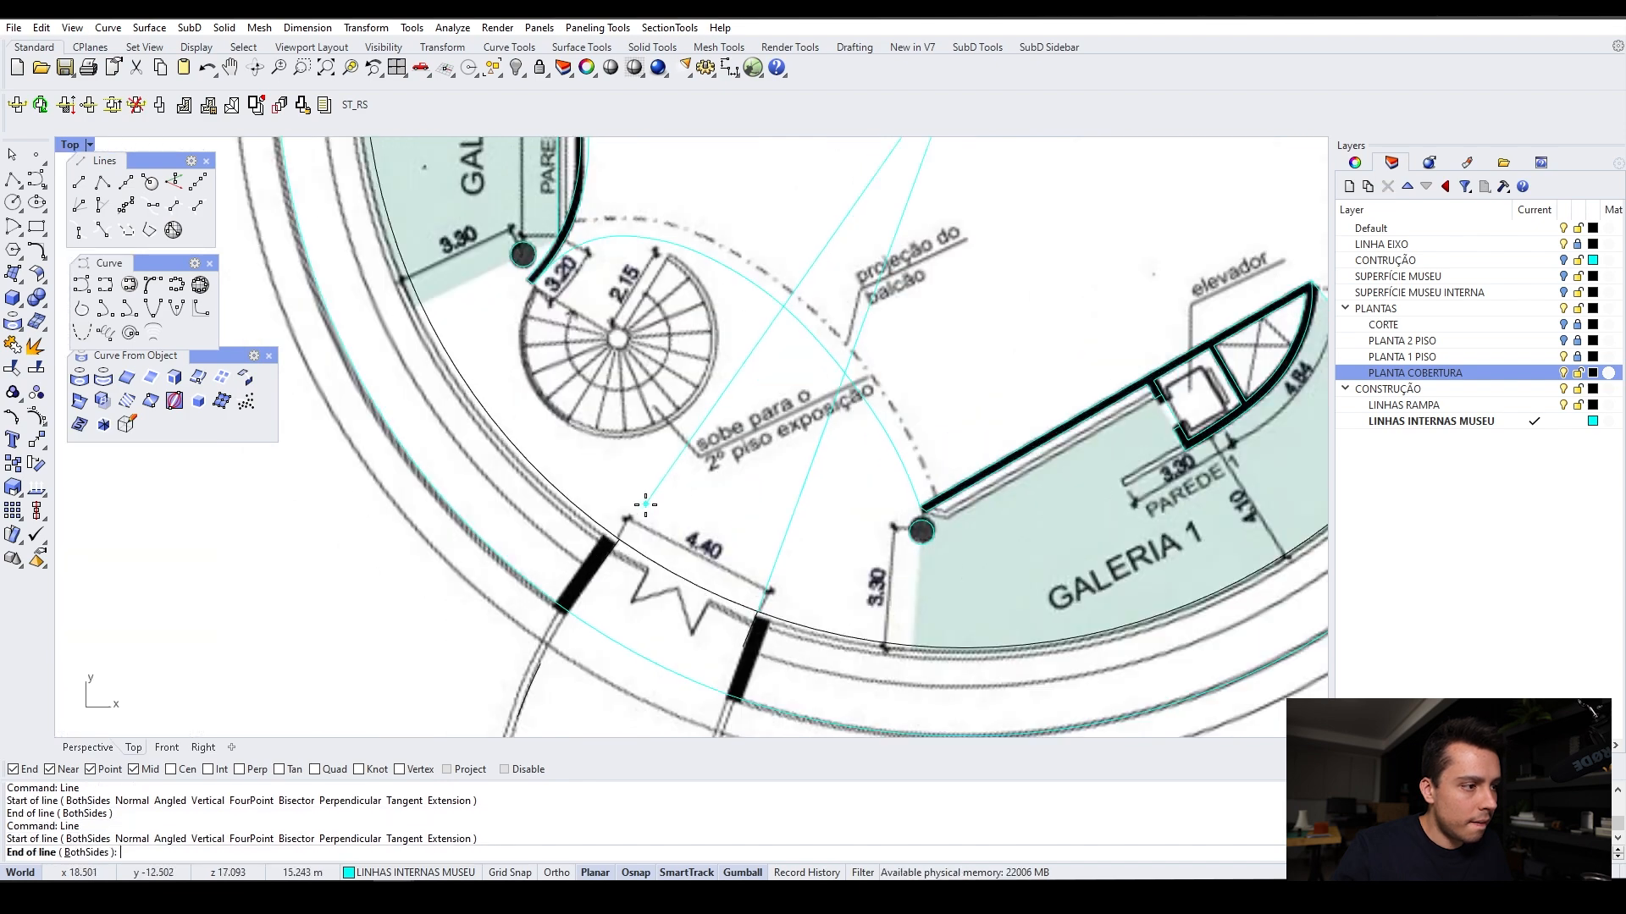
left_click(608, 549)
scroll(743, 493, "down", 6)
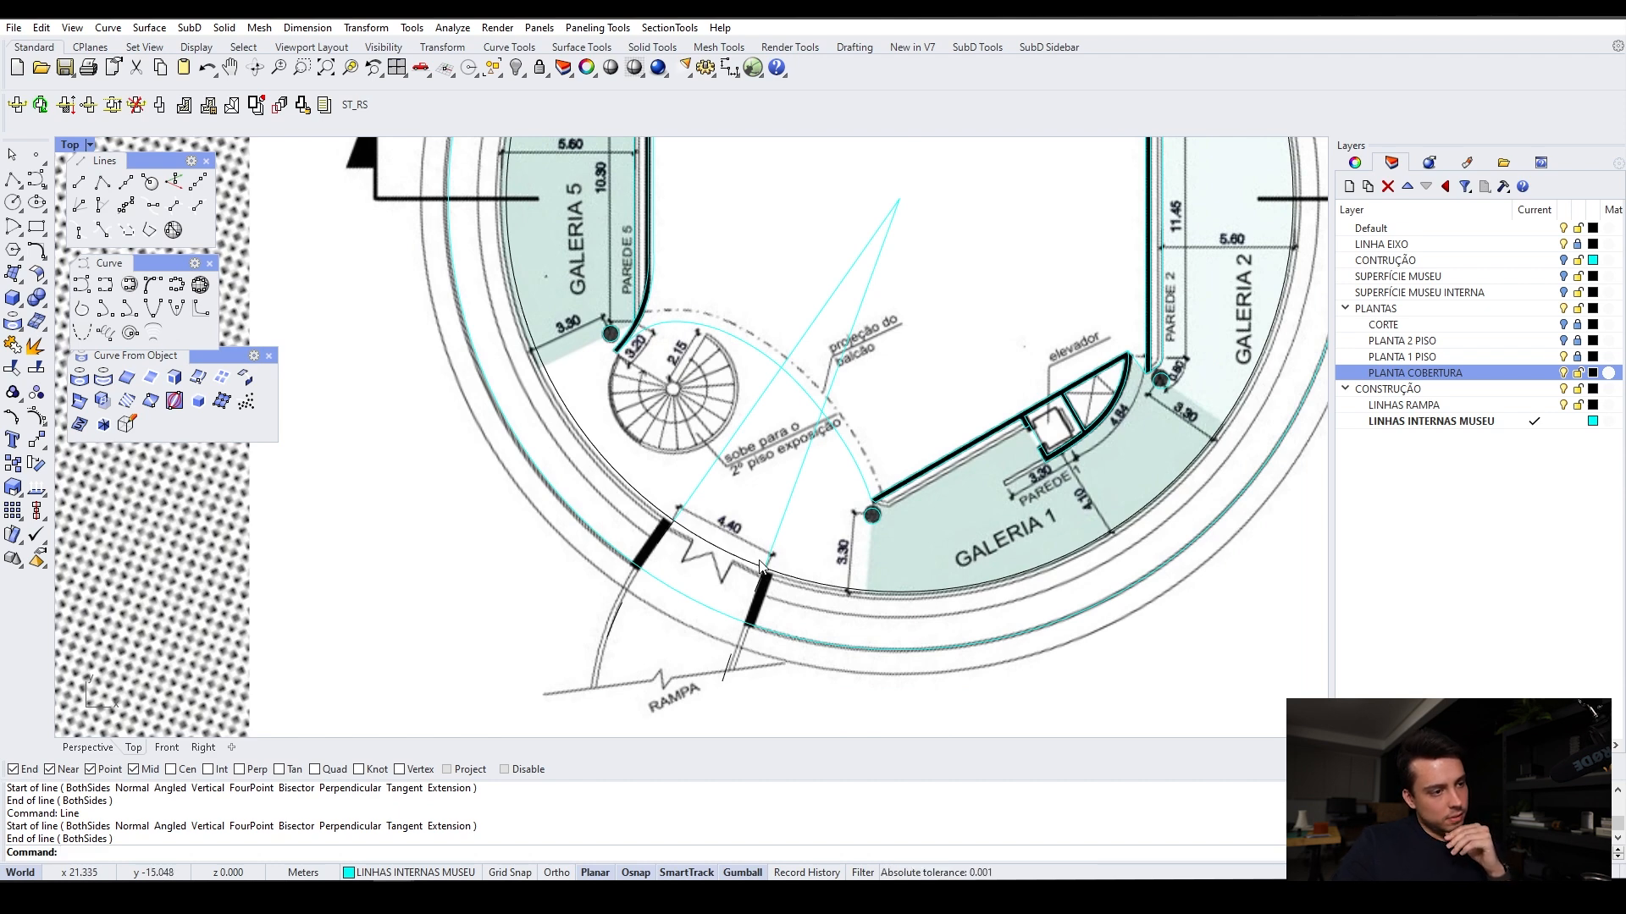
Make LINHAS RAMPA the current layer and transfer the two new lines, selected in the perspective view, onto it
scroll(761, 565, "up", 5)
left_click(786, 614)
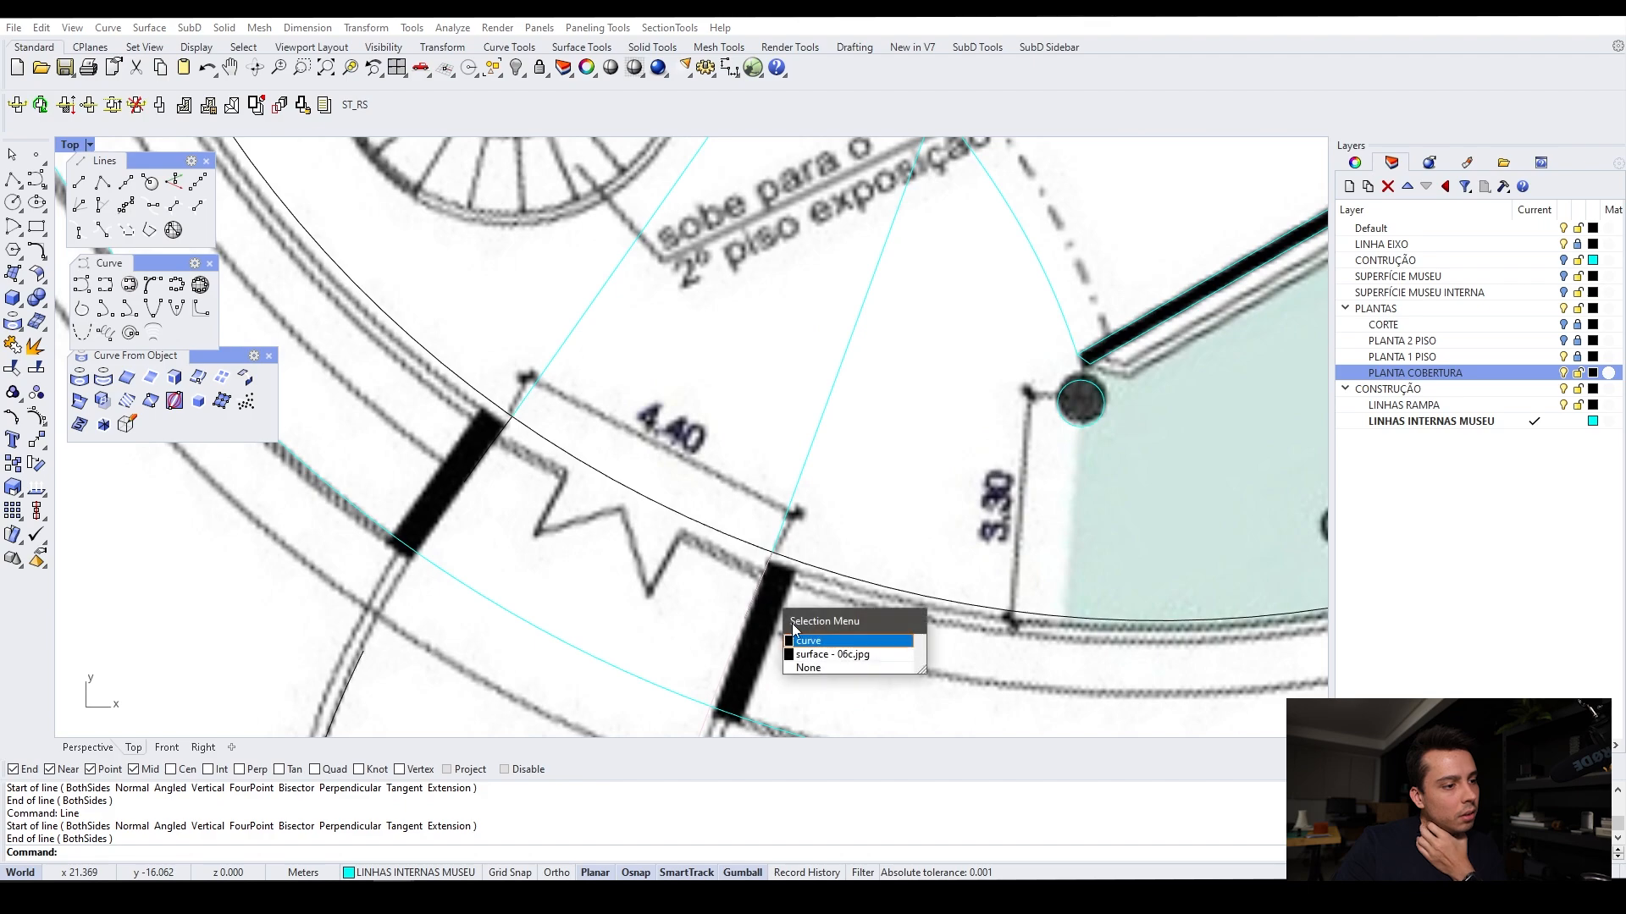
left_click(807, 644)
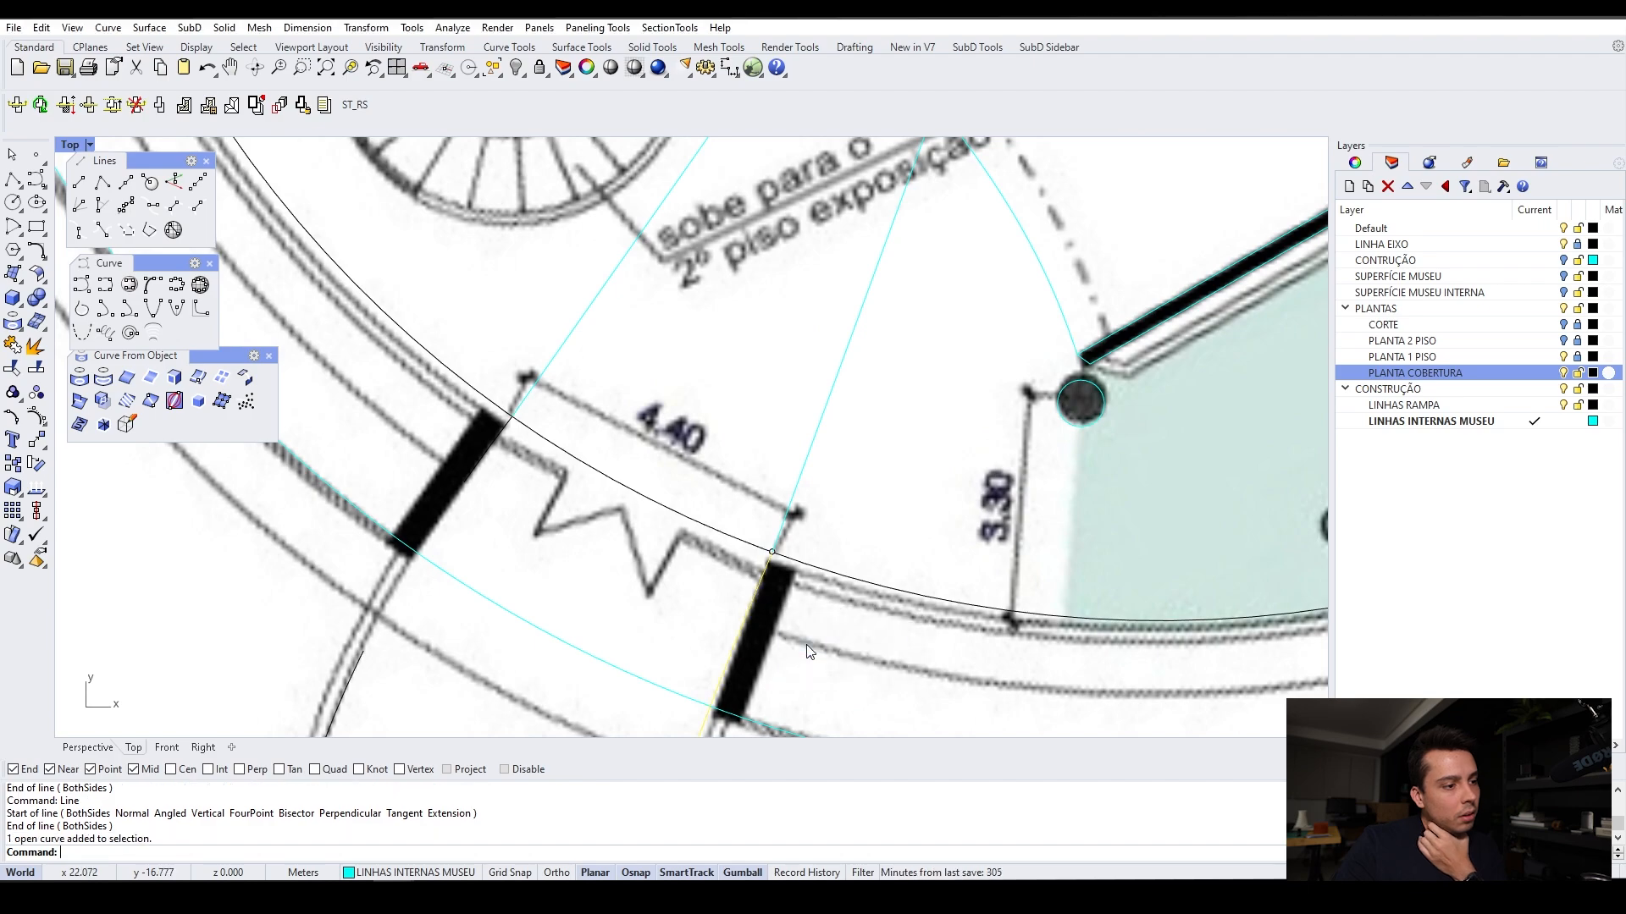
left_click(77, 747)
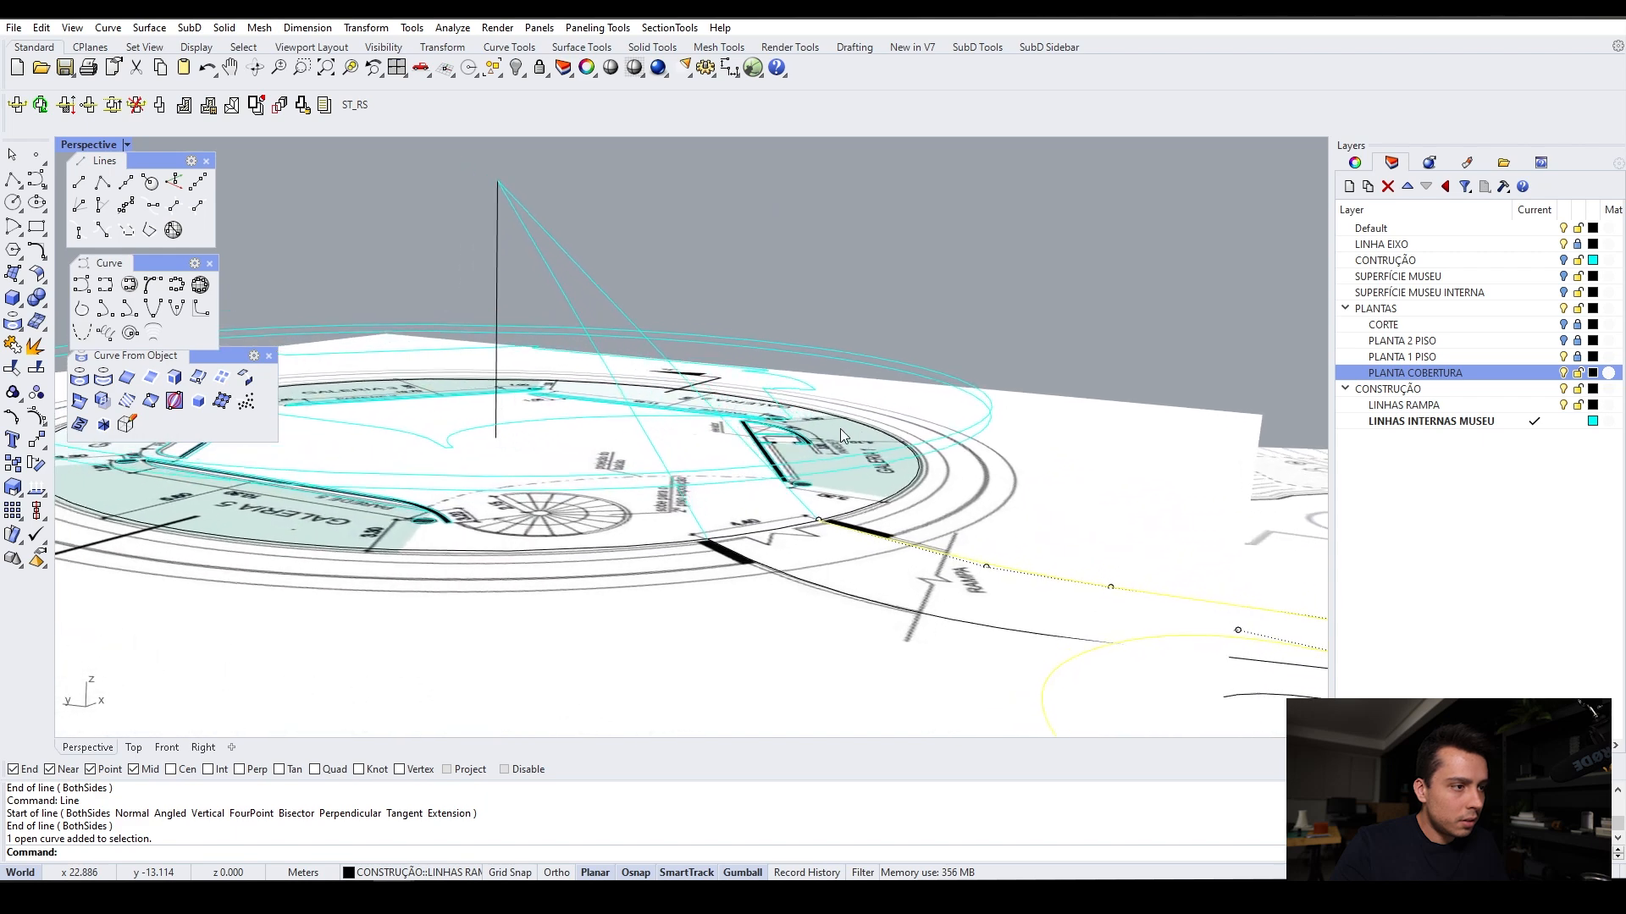
left_click_drag(684, 271, 602, 292)
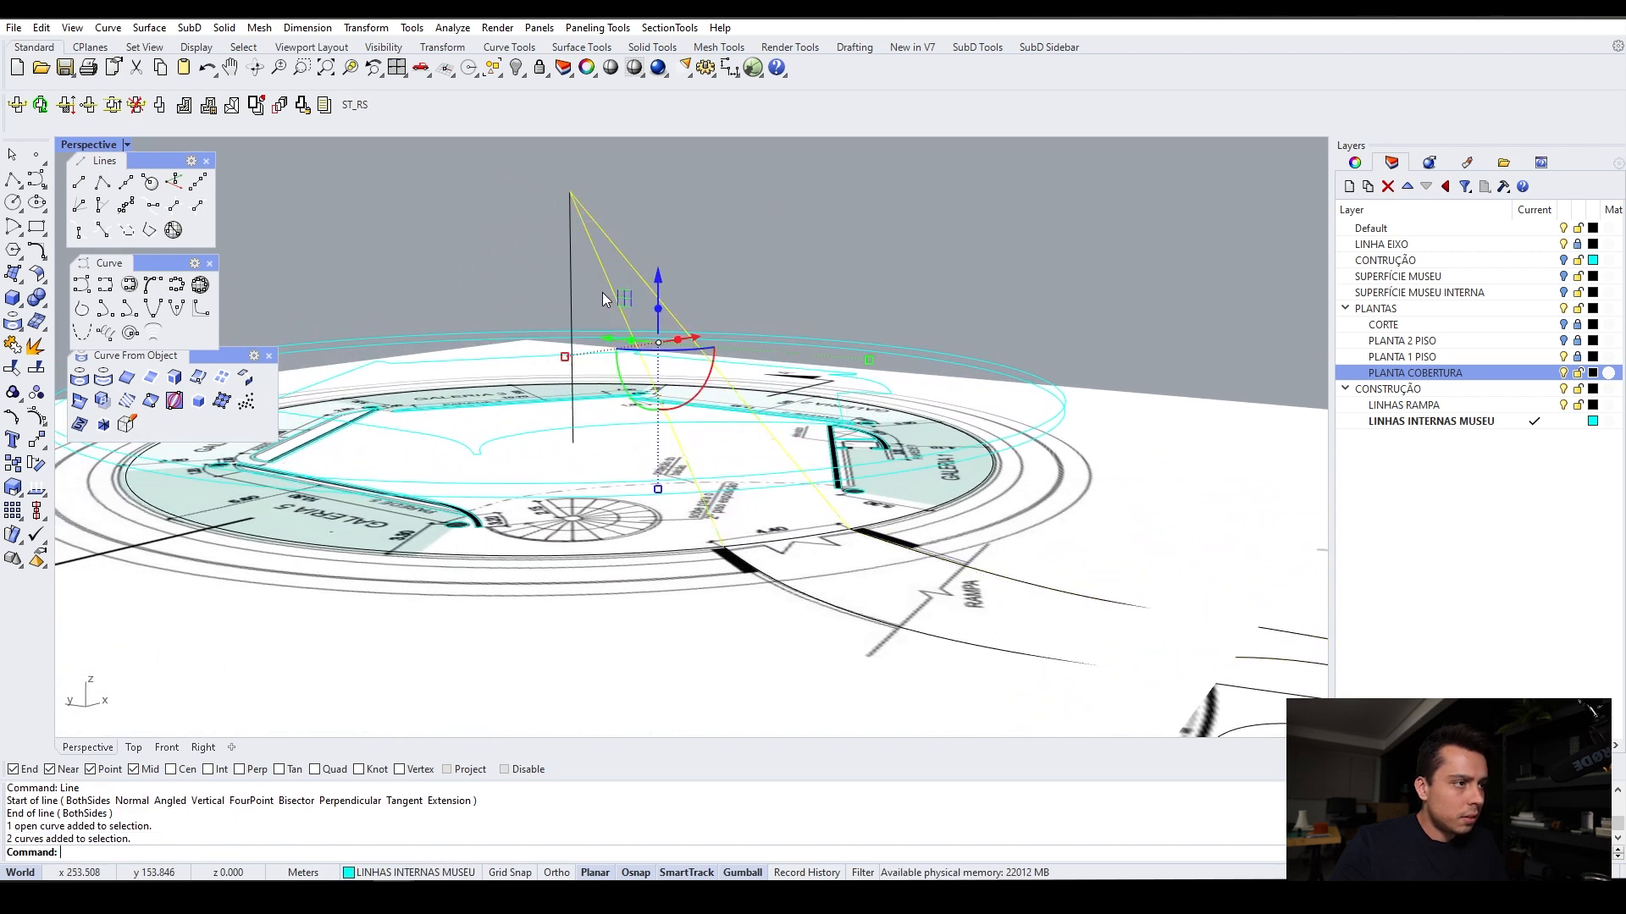
left_click(1534, 405)
right_click(1425, 406)
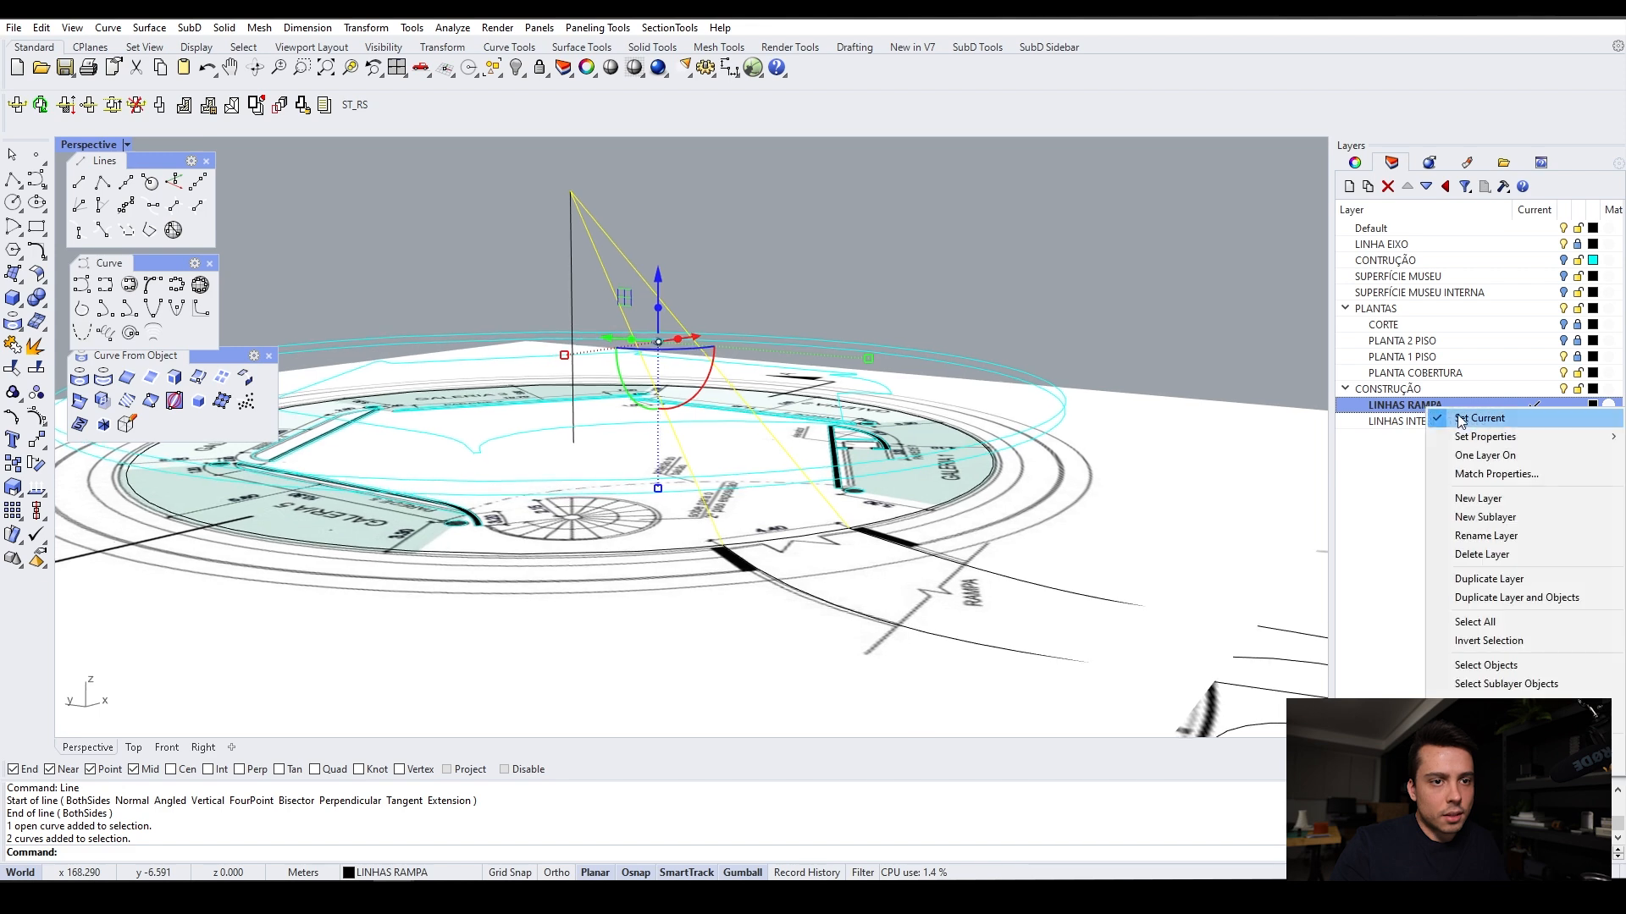
left_click(1397, 425)
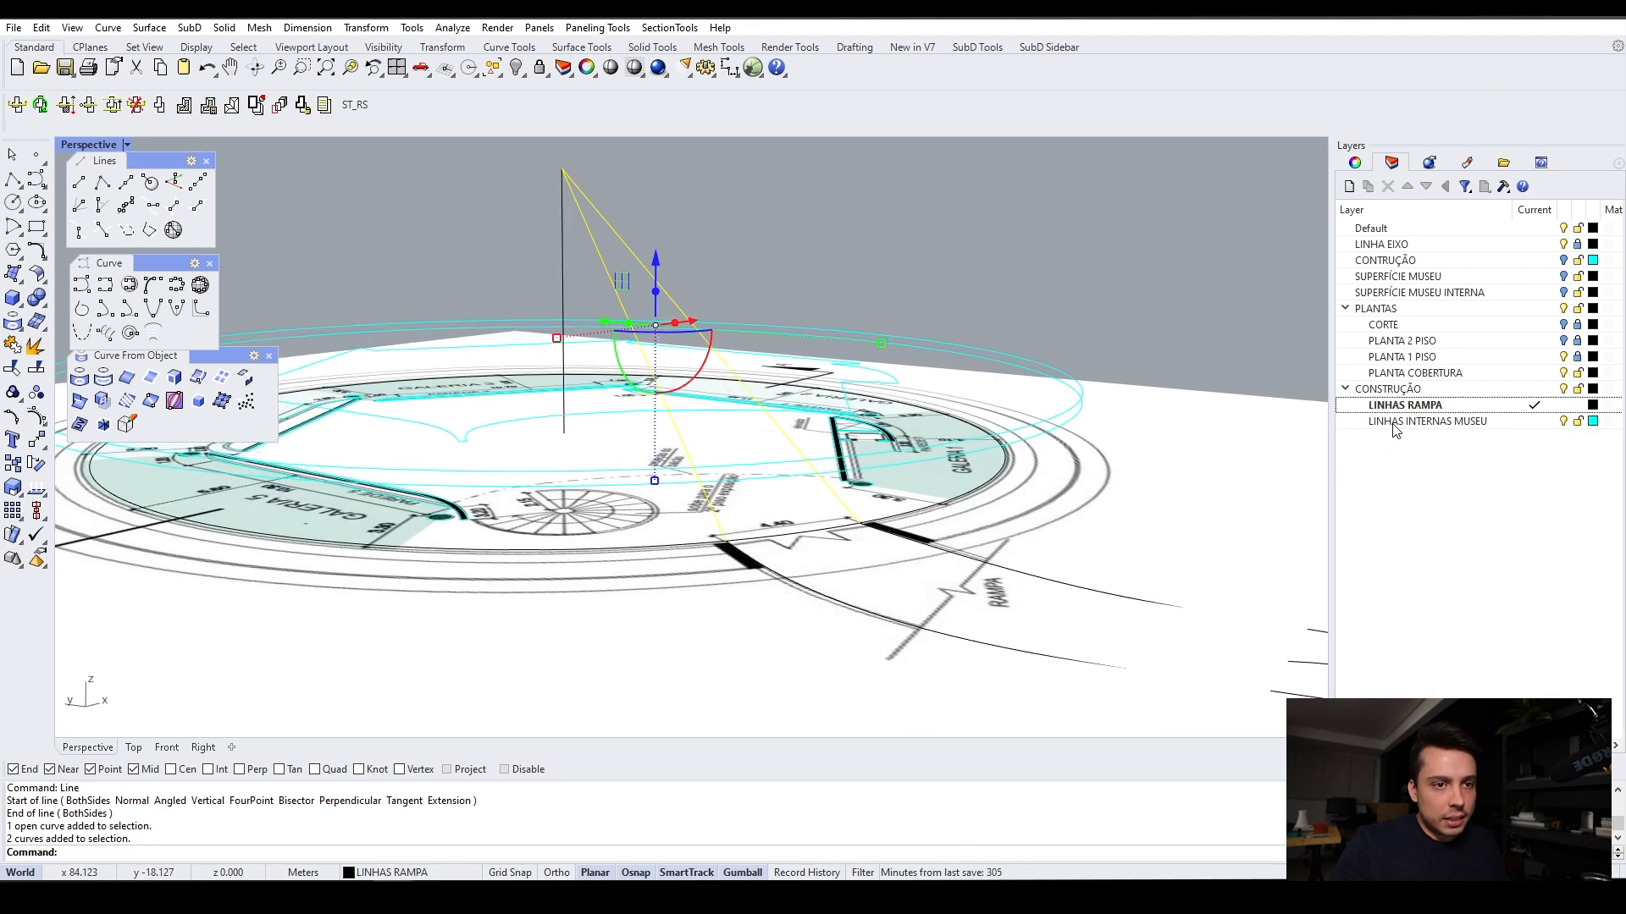
left_click(1458, 409)
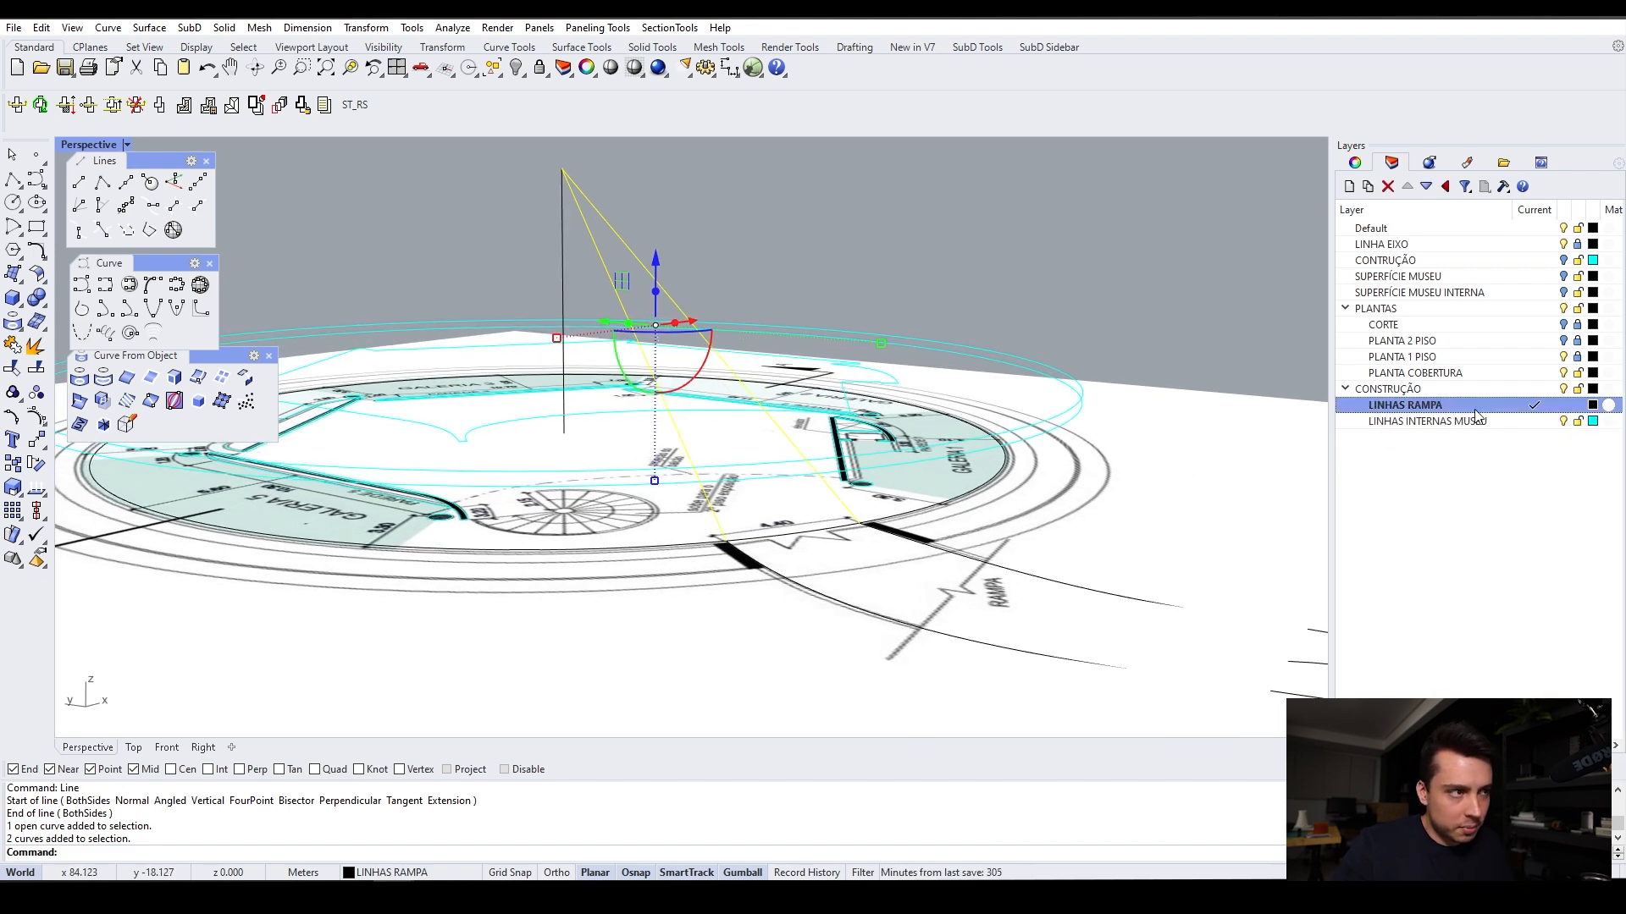
right_click(1456, 412)
left_click(1491, 712)
key("Escape")
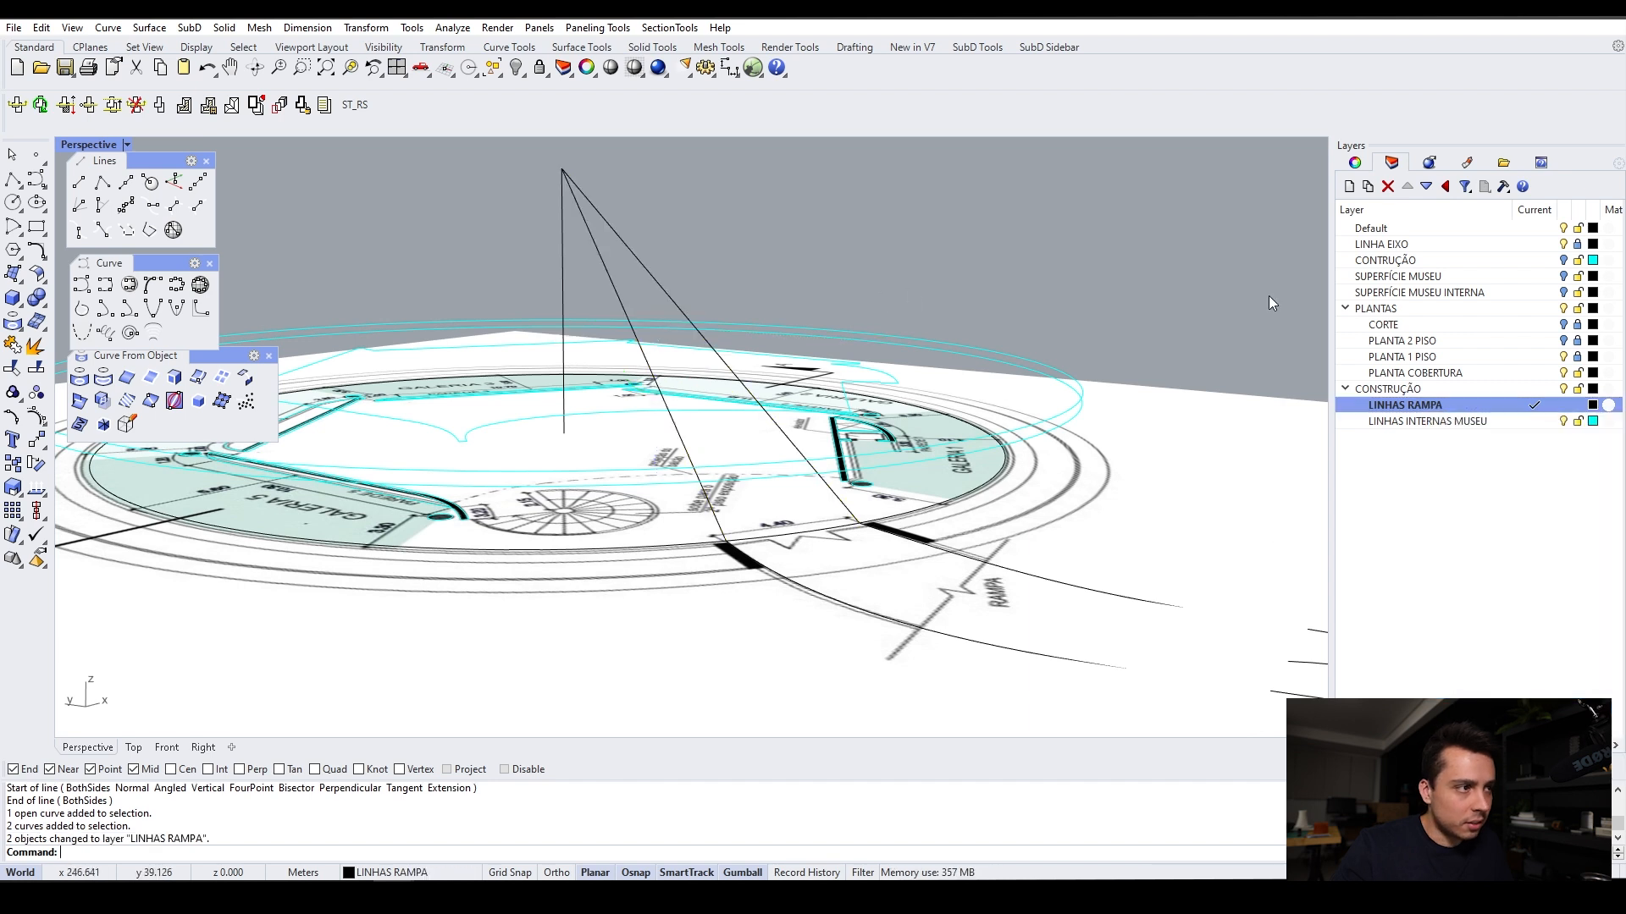
Flatten the two new guide lines with SetPt, aligning world Z only to the height of the ramp curve's end at the entrance
left_click_drag(689, 259, 596, 286)
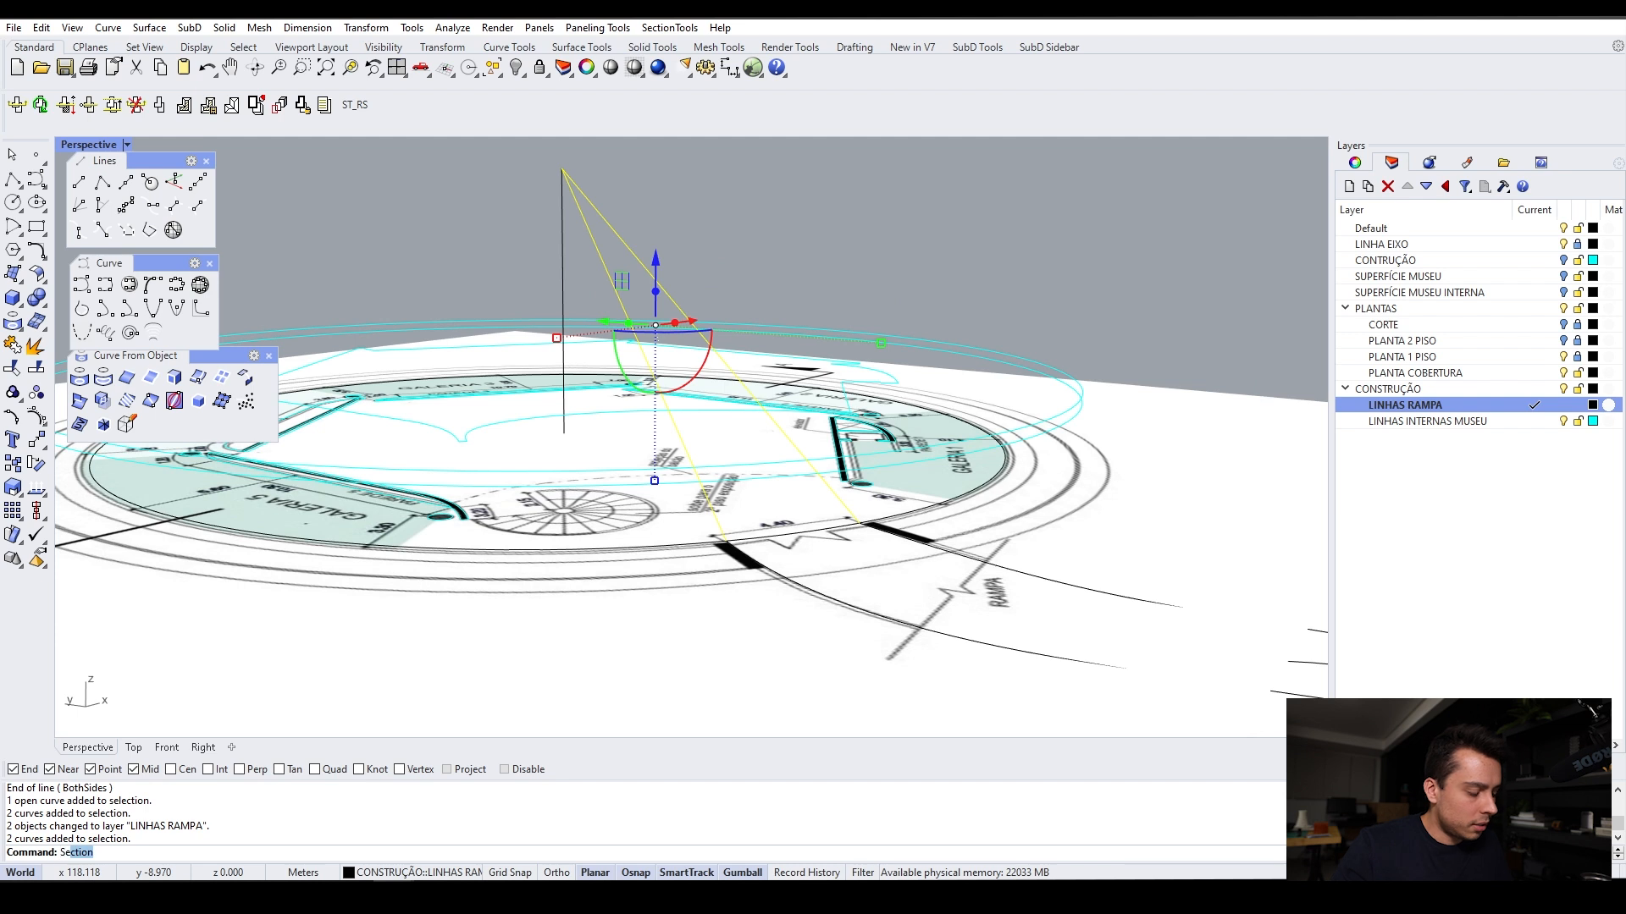
type("tPt")
key("Return")
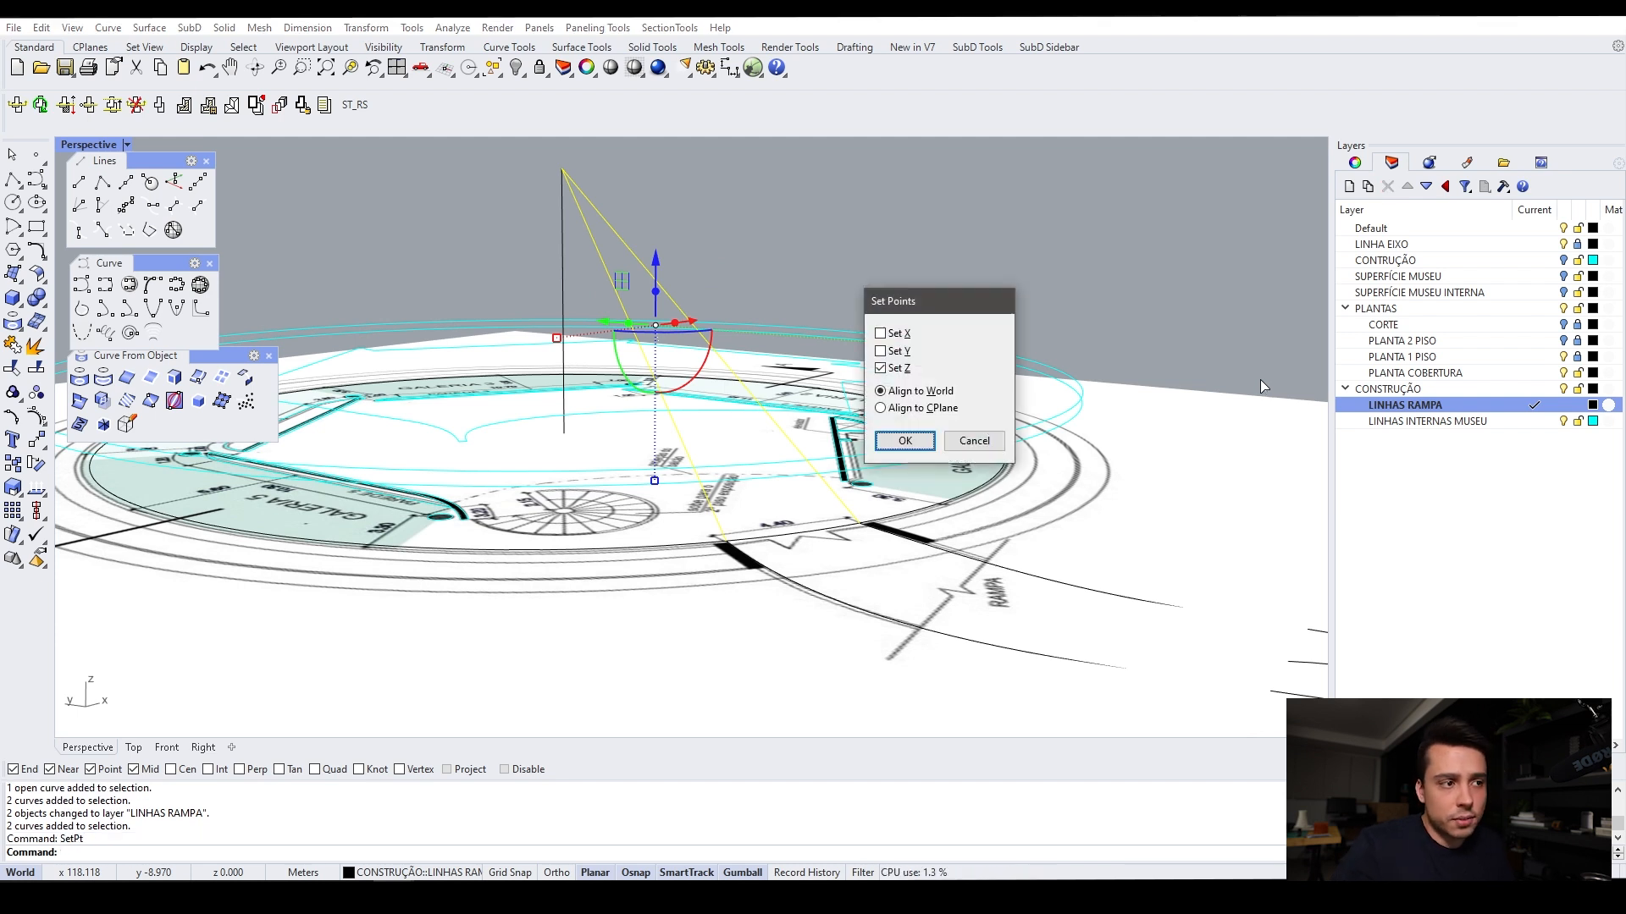
left_click(913, 439)
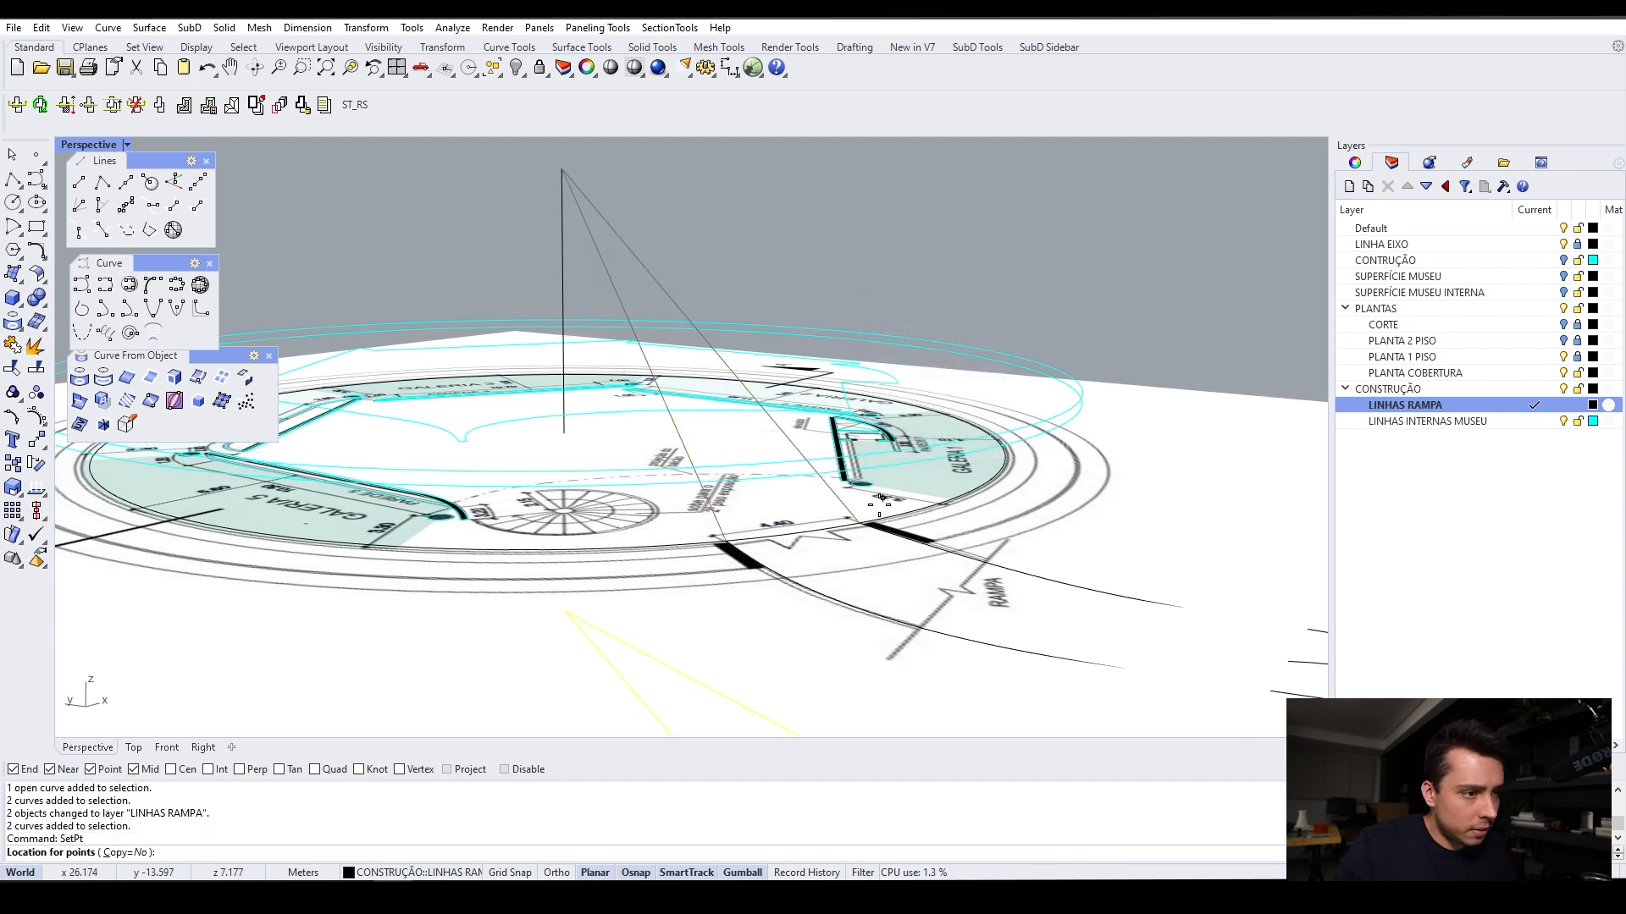
left_click(860, 523)
key("Escape")
Hide the PLANTA 1 PISO and LINHAS INTERNAS MUSEU layers to leave the ramp curves clear over the roof plan
scroll(783, 386, "down", 4)
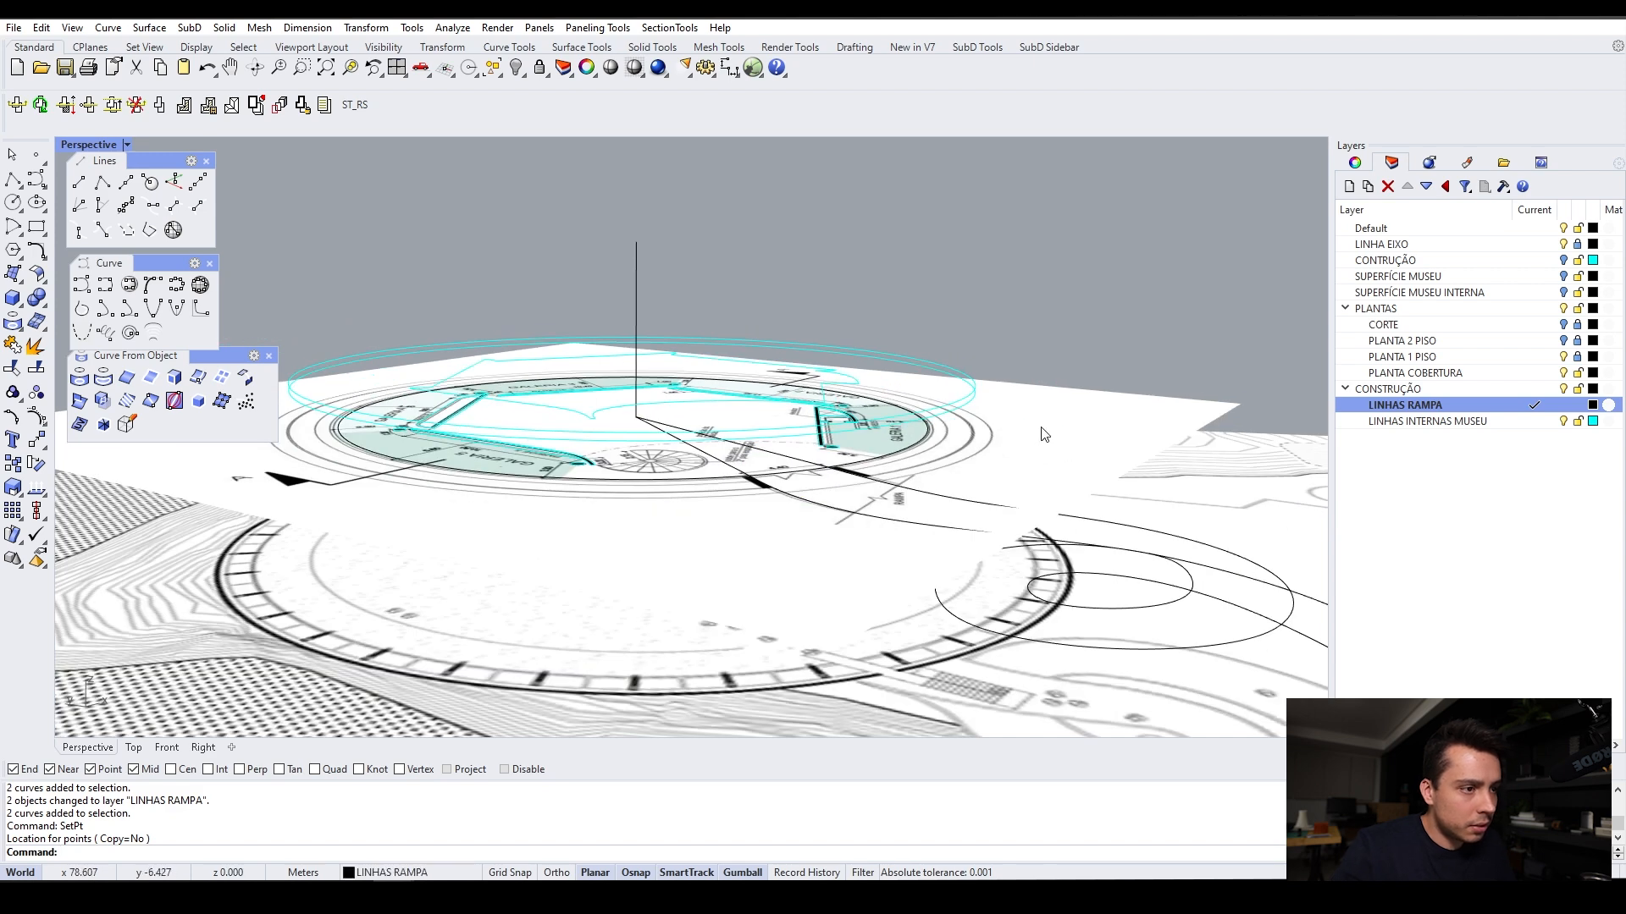
key("Down")
key("Down")
key("Left")
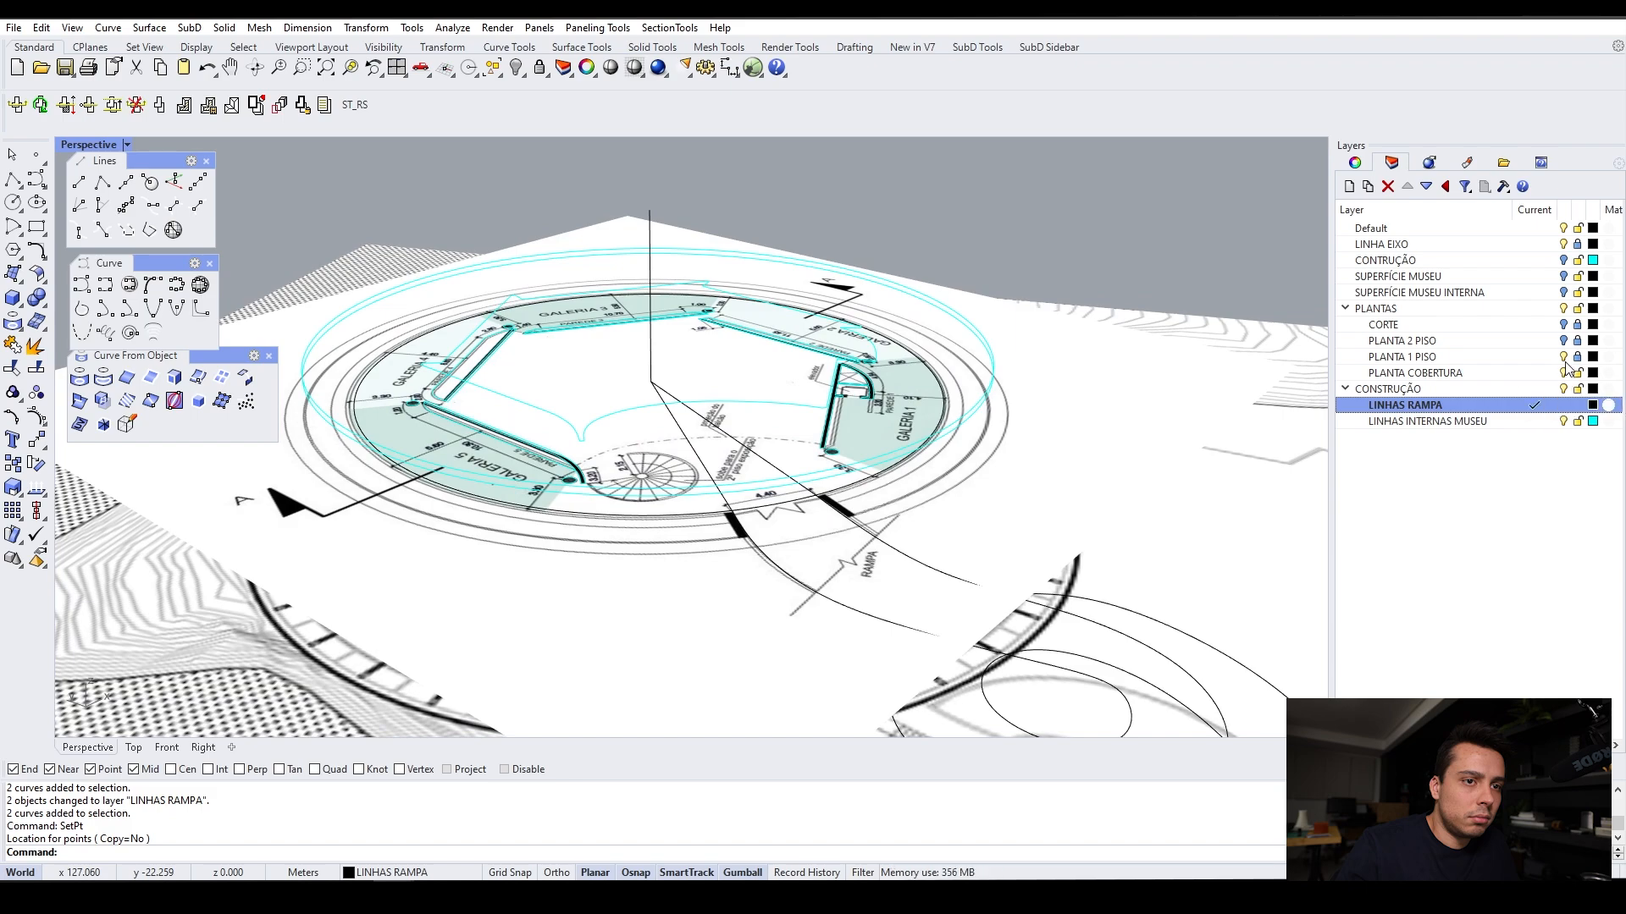
left_click(1563, 357)
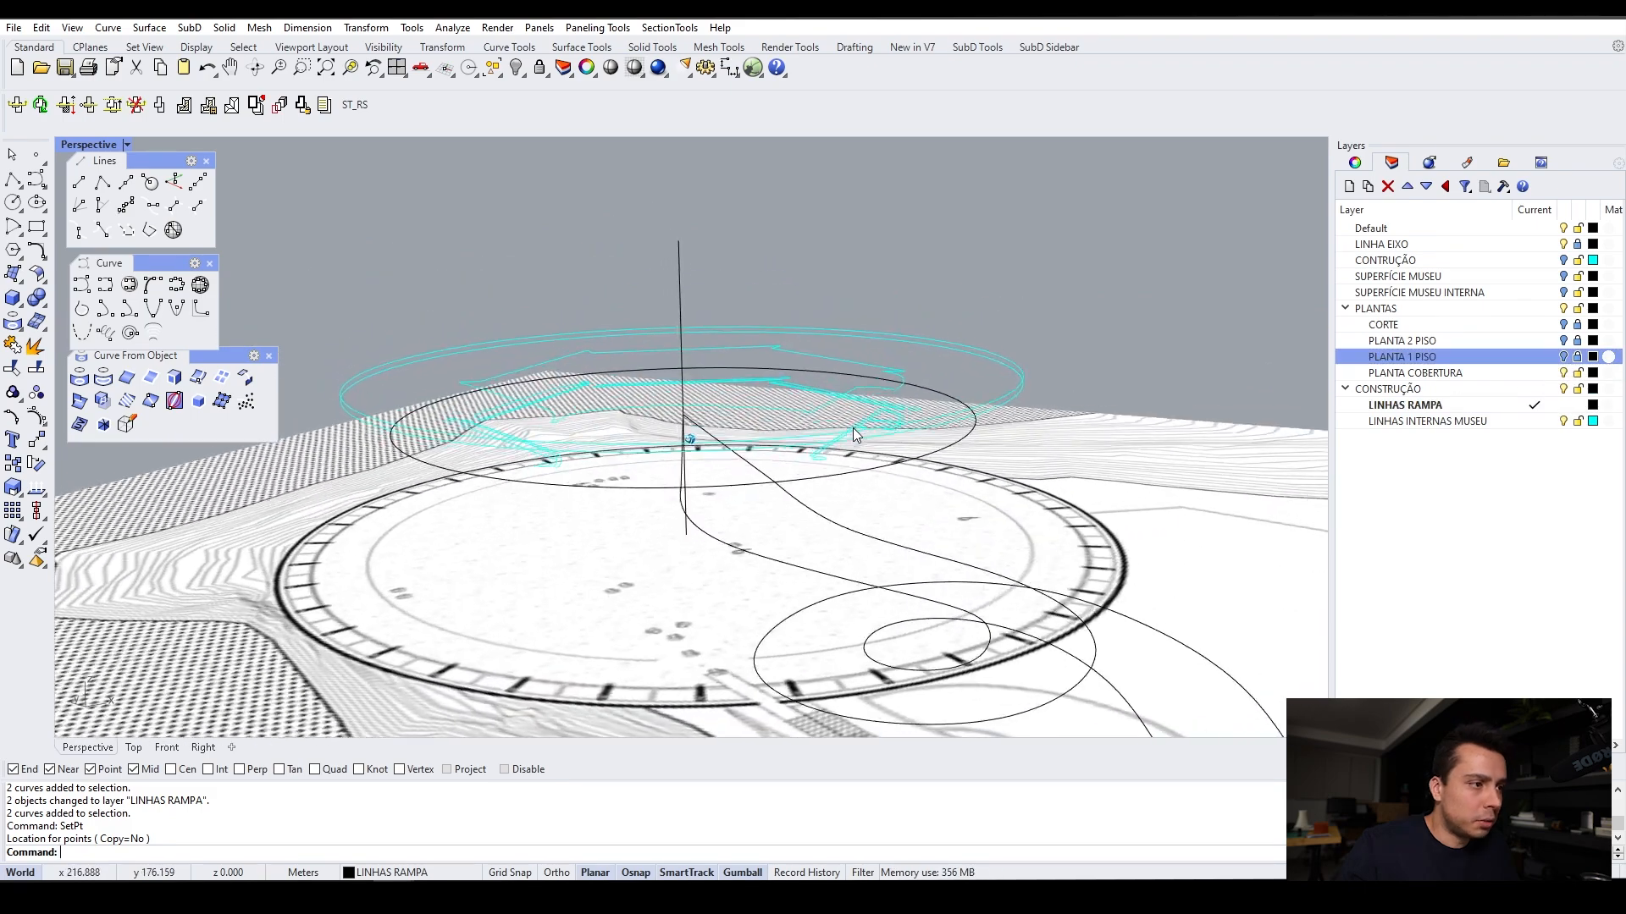
left_click(827, 318)
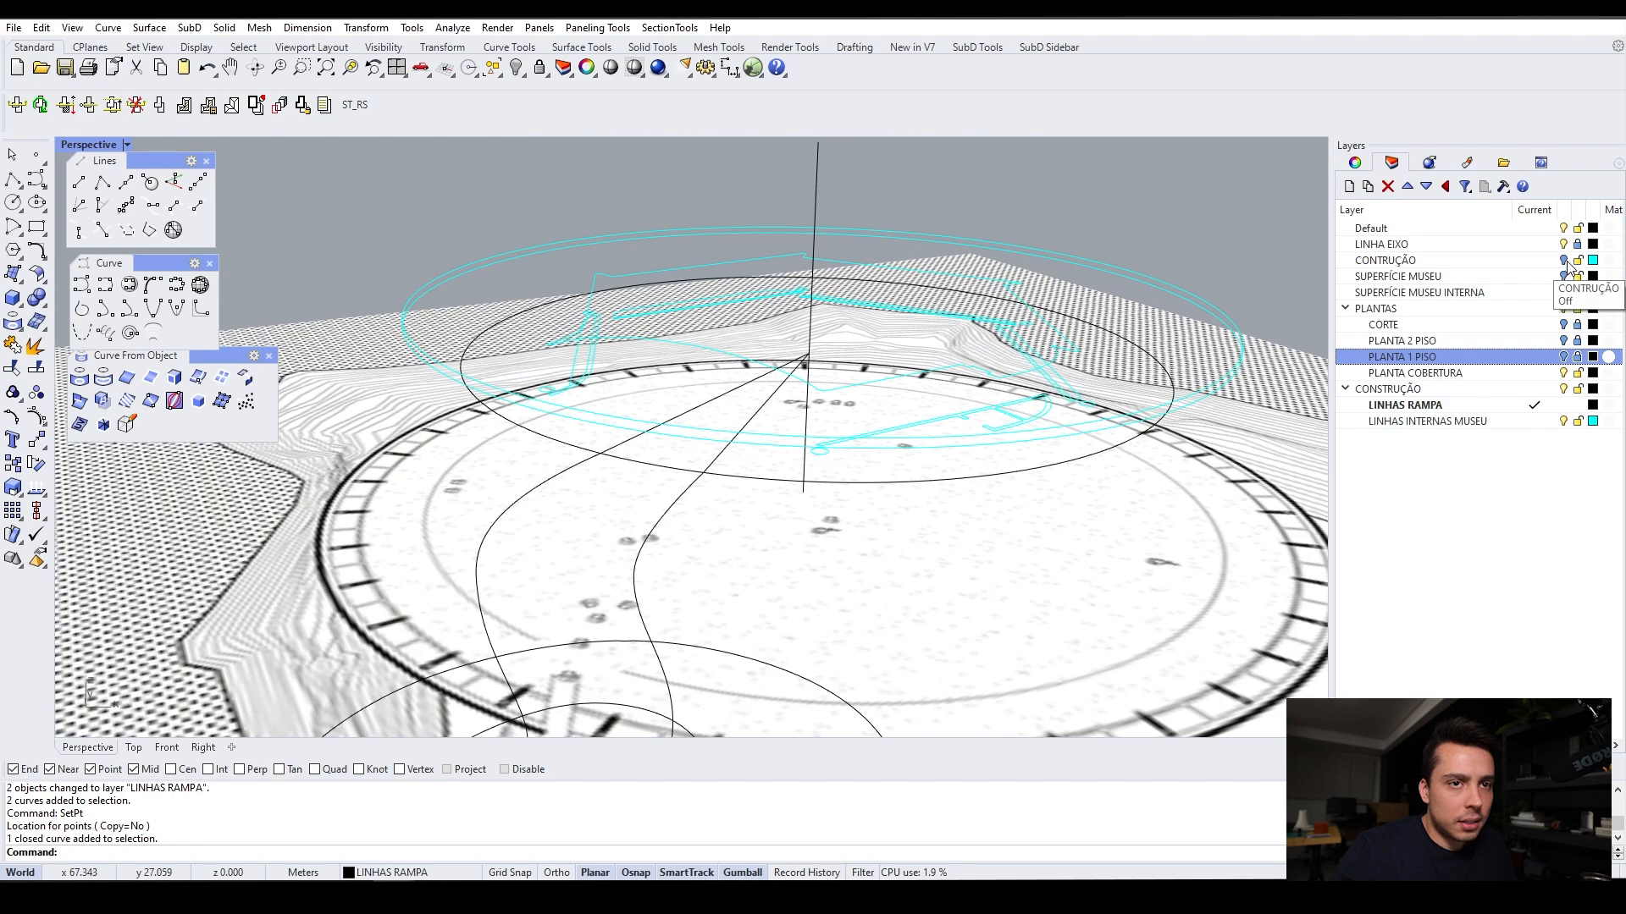
left_click(1563, 421)
scroll(779, 346, "down", 4)
right_click_drag(779, 354, 923, 407)
right_click_drag(837, 485, 827, 373)
left_click(862, 417)
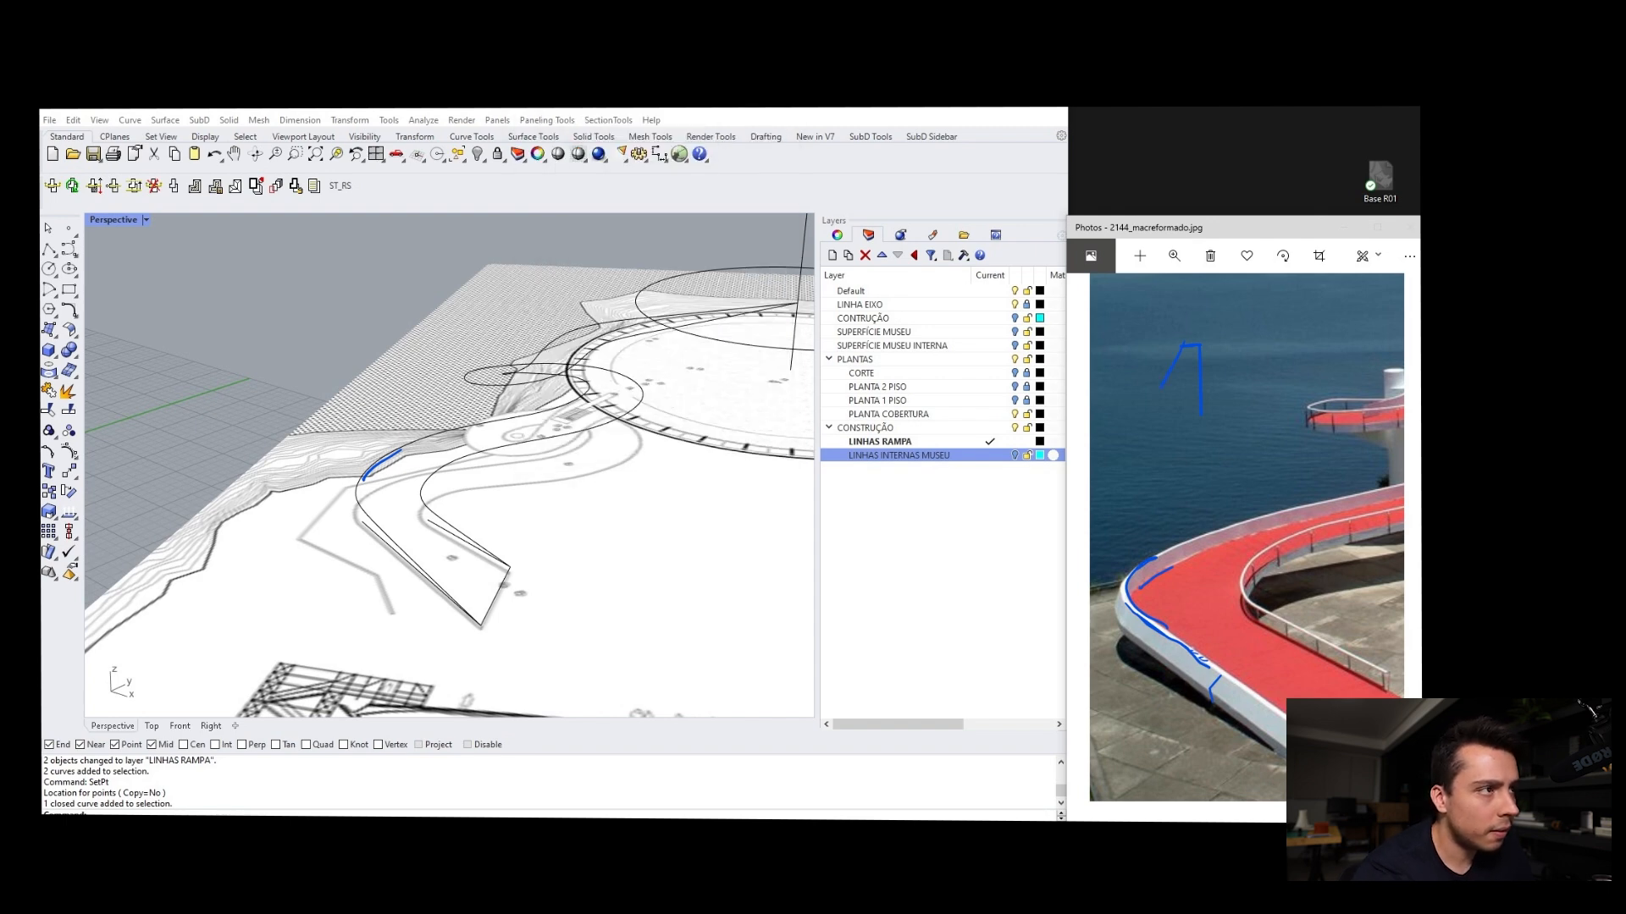
mouse_move(1201, 341)
left_mouse_down()
mouse_move(1199, 415)
mouse_move(1276, 413)
left_mouse_up()
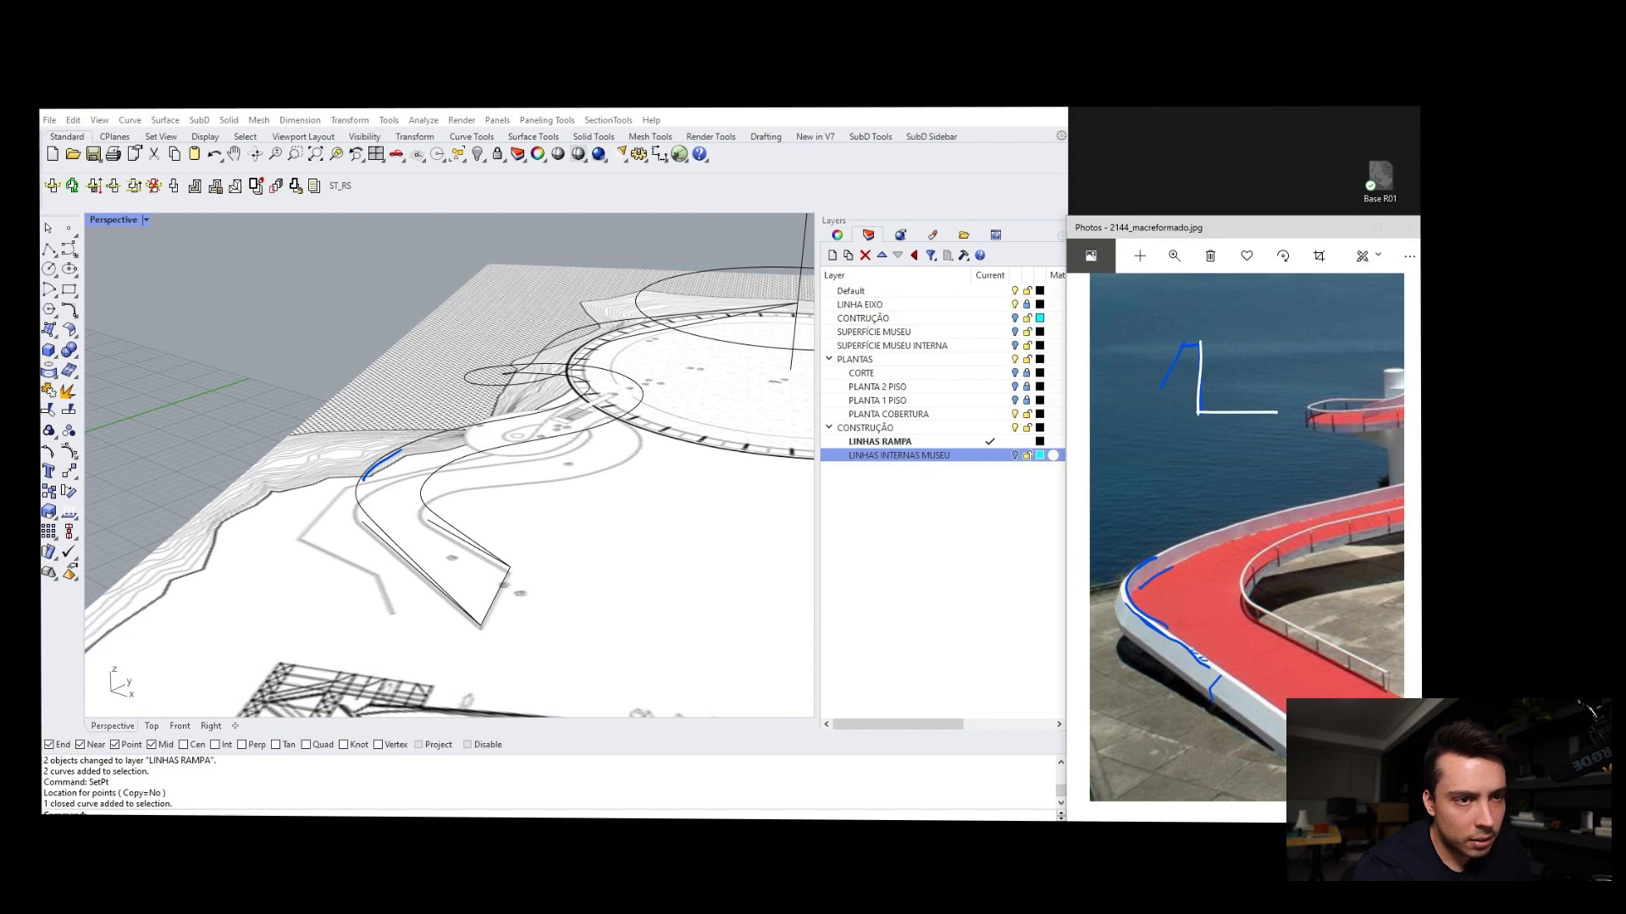
left_click_drag(1192, 747, 1346, 624)
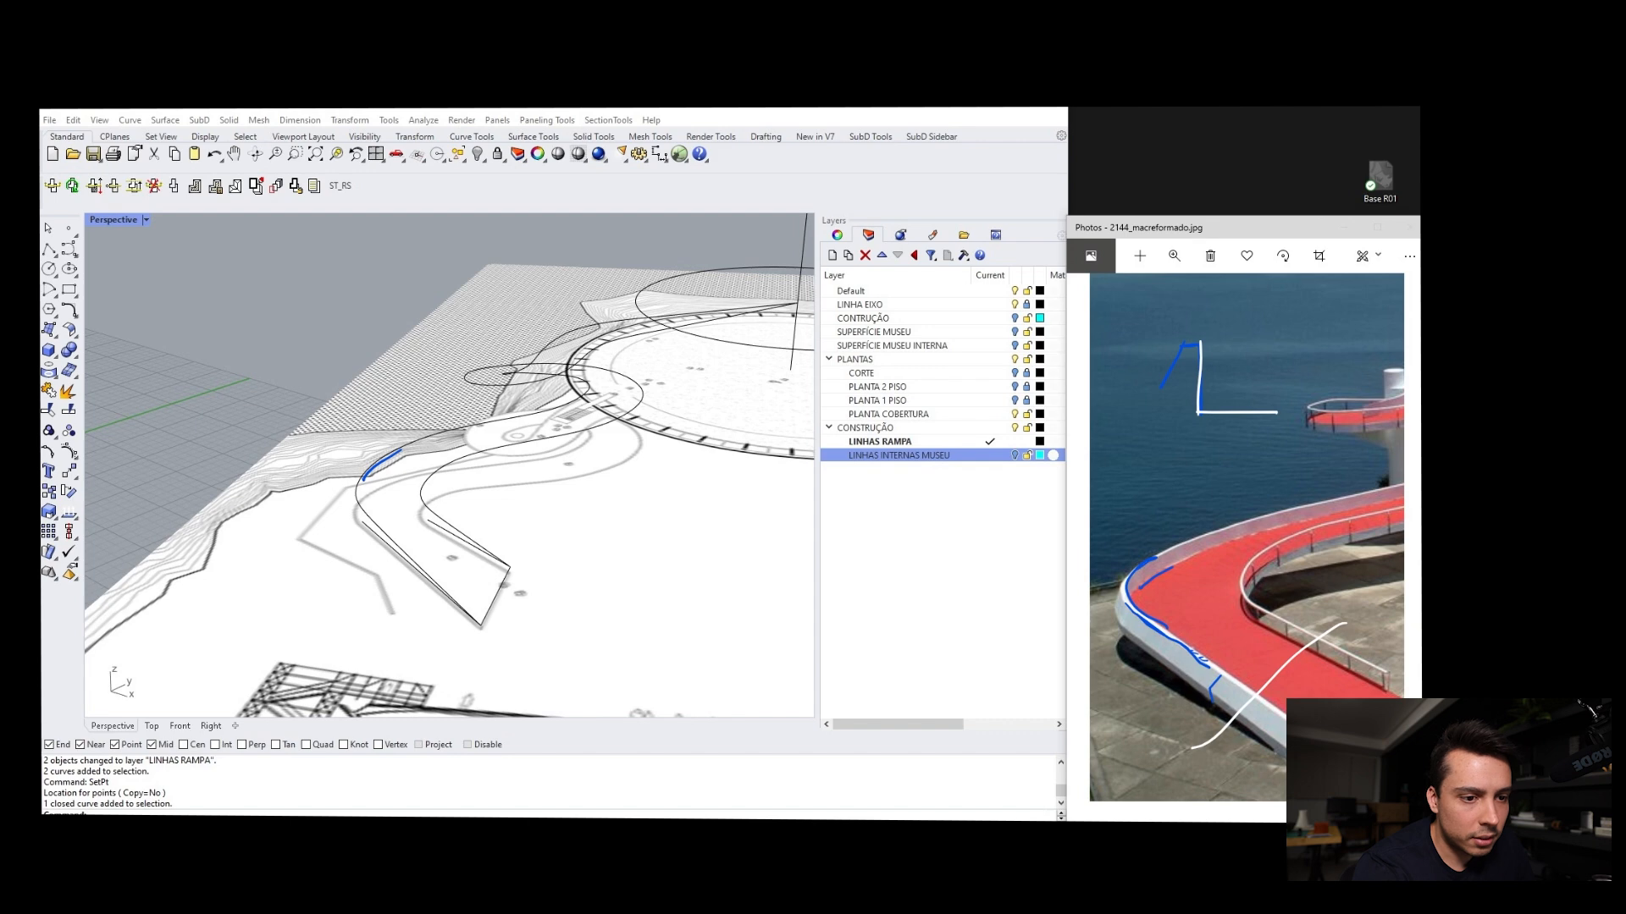
mouse_move(1189, 742)
left_mouse_down()
mouse_move(1185, 714)
mouse_move(1209, 720)
left_mouse_up()
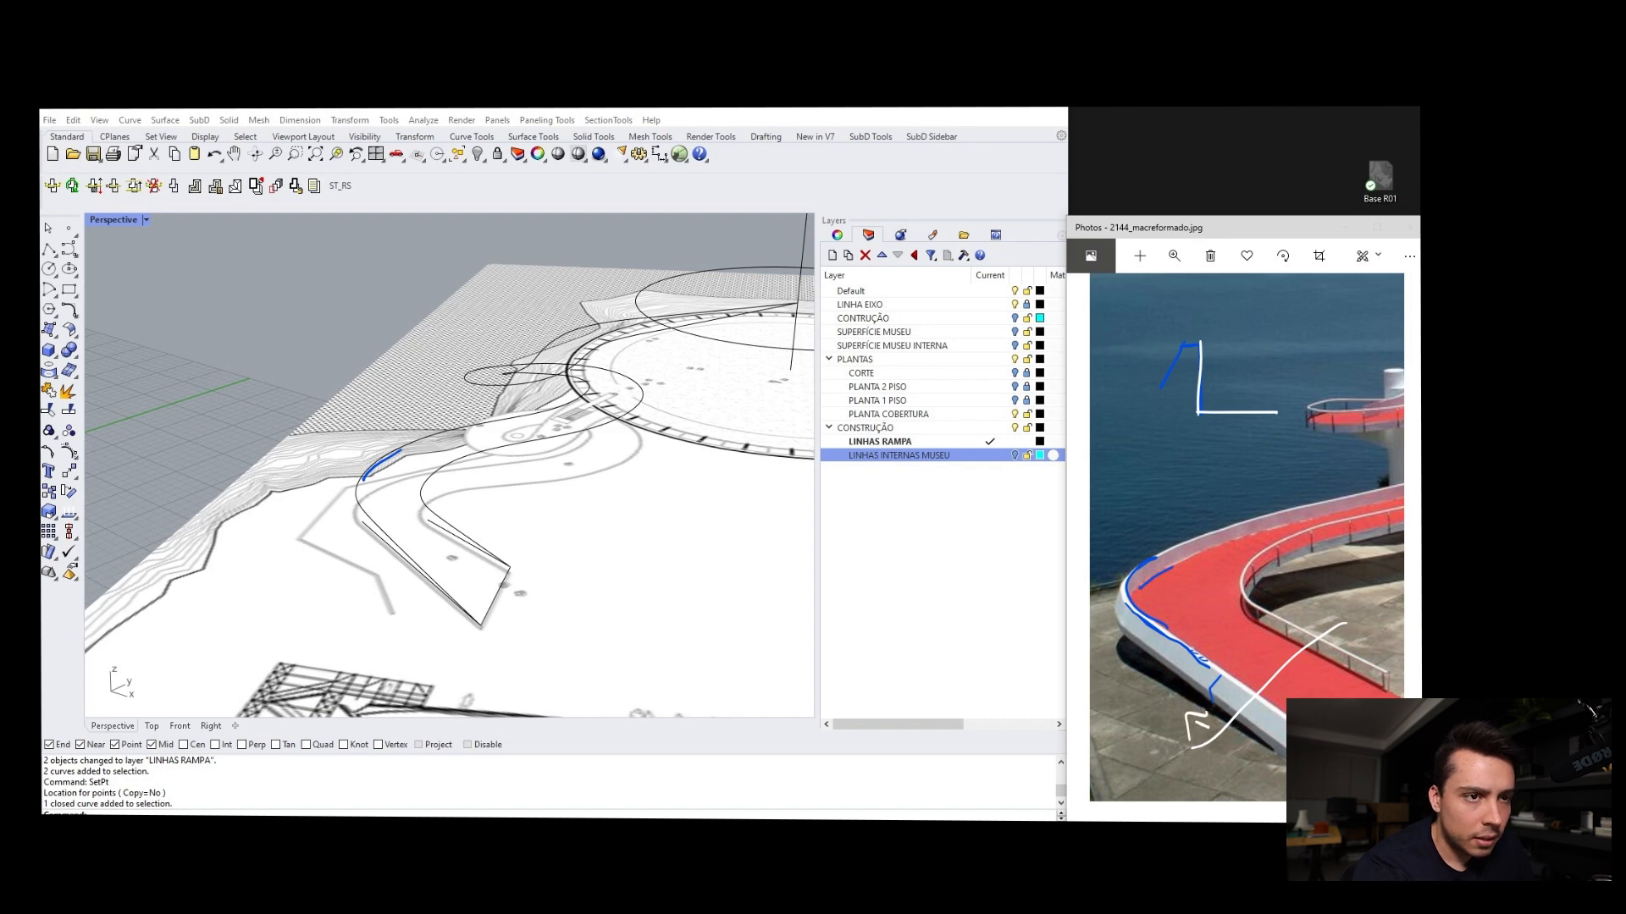
mouse_move(1203, 343)
left_mouse_down()
mouse_move(1203, 417)
mouse_move(1277, 418)
left_mouse_up()
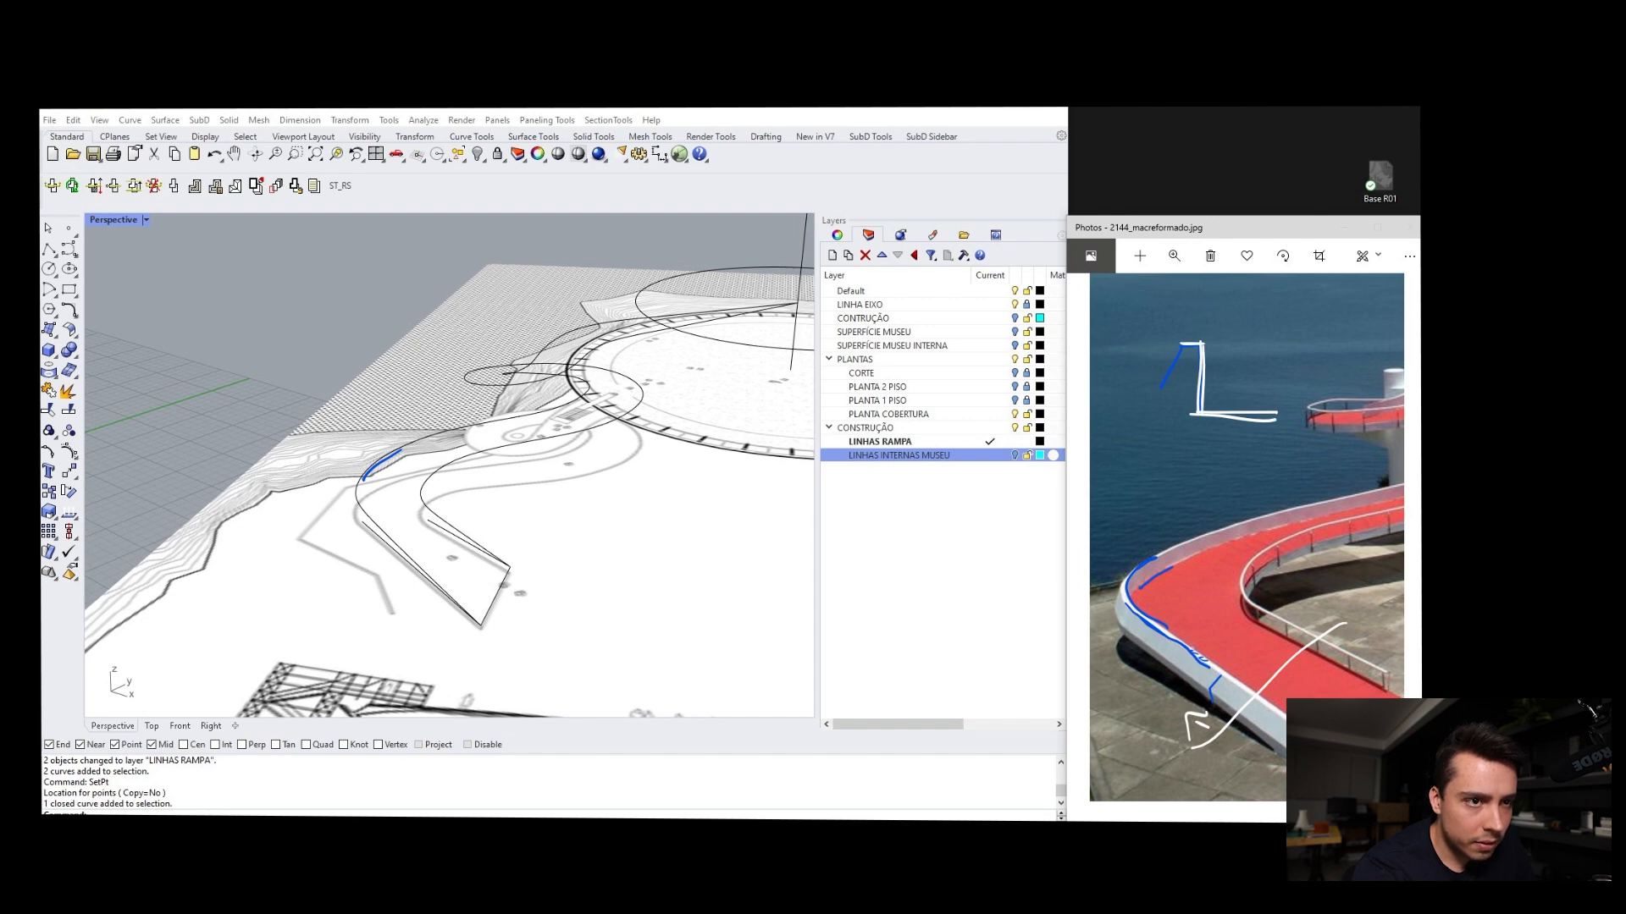
mouse_move(1184, 341)
left_mouse_down()
mouse_move(1156, 398)
mouse_move(1179, 440)
left_mouse_up()
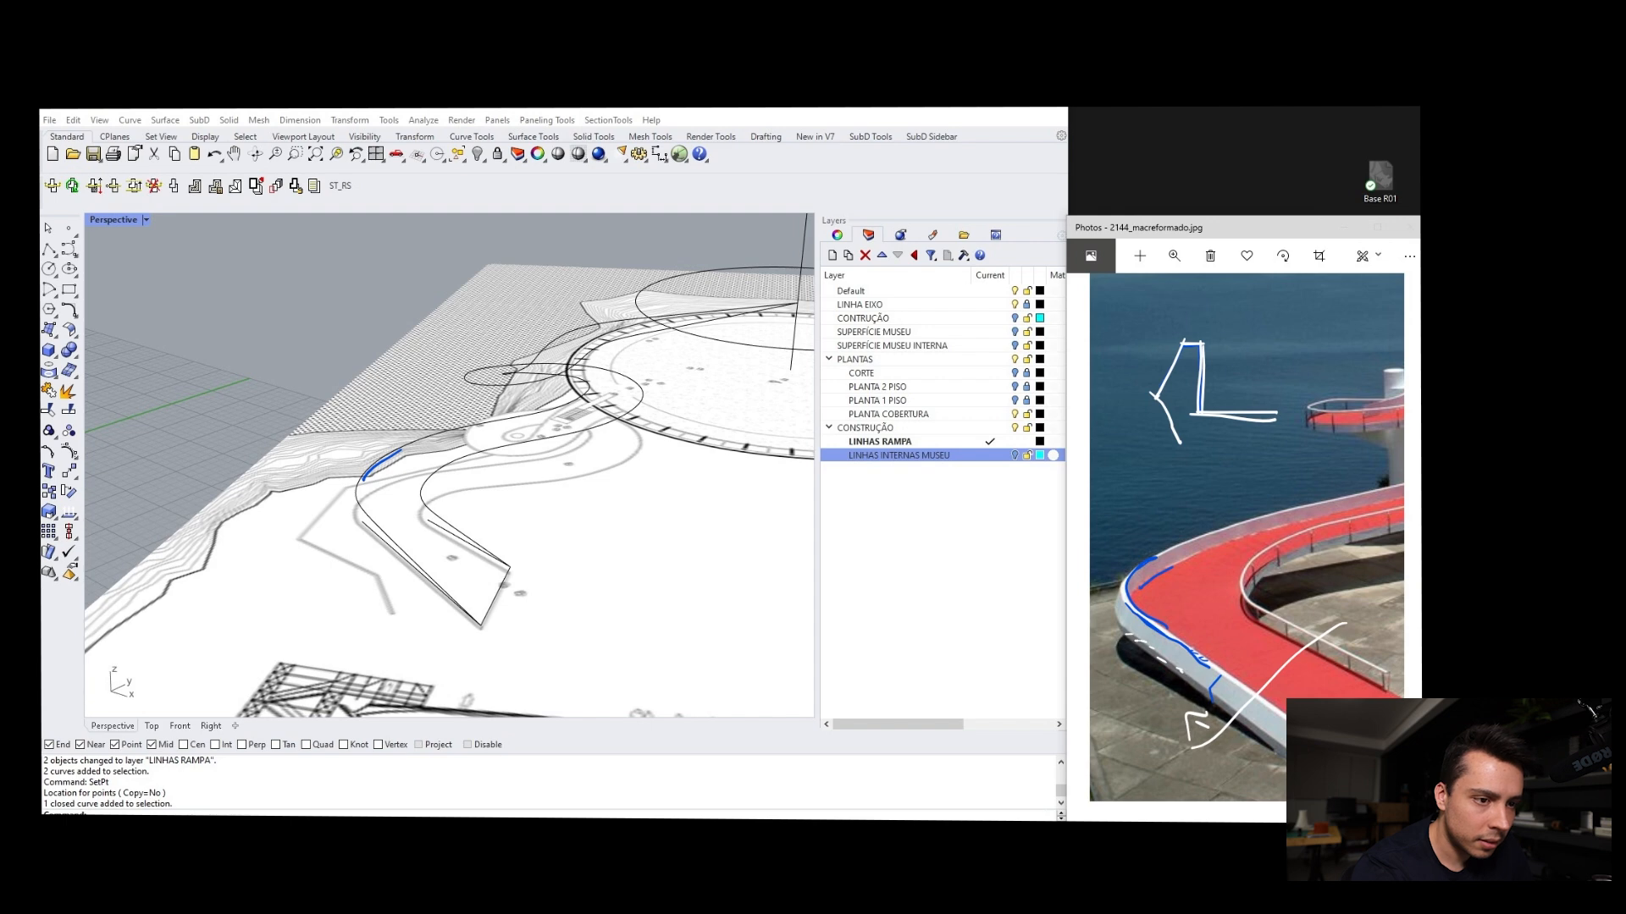
left_click_drag(1173, 442, 1320, 449)
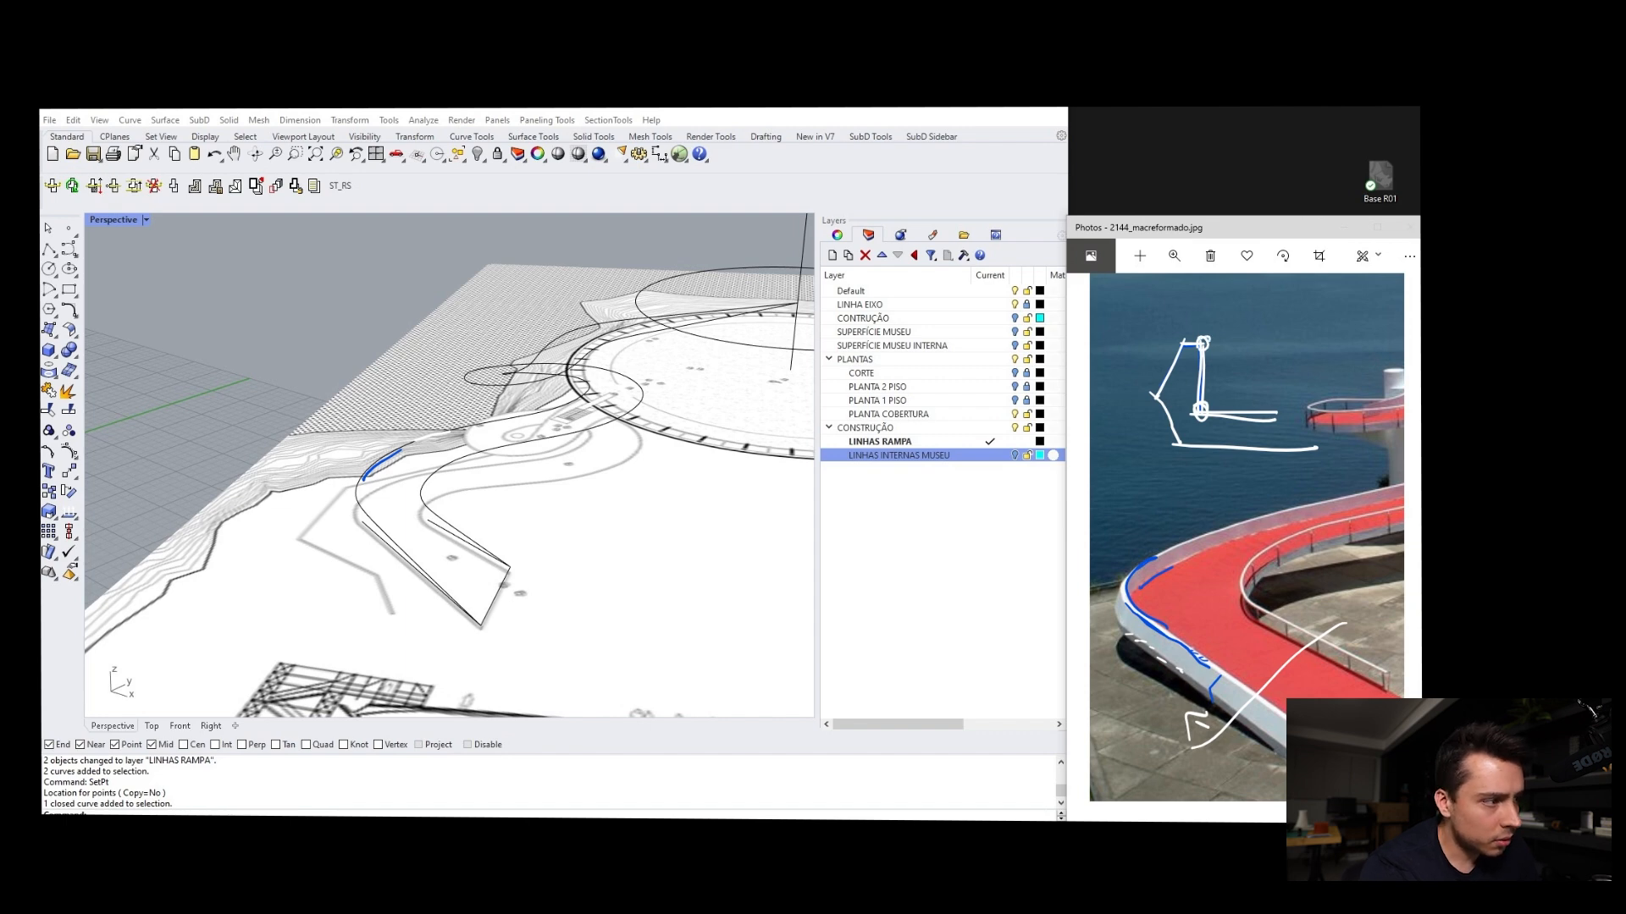
left_click_drag(1182, 336, 1181, 338)
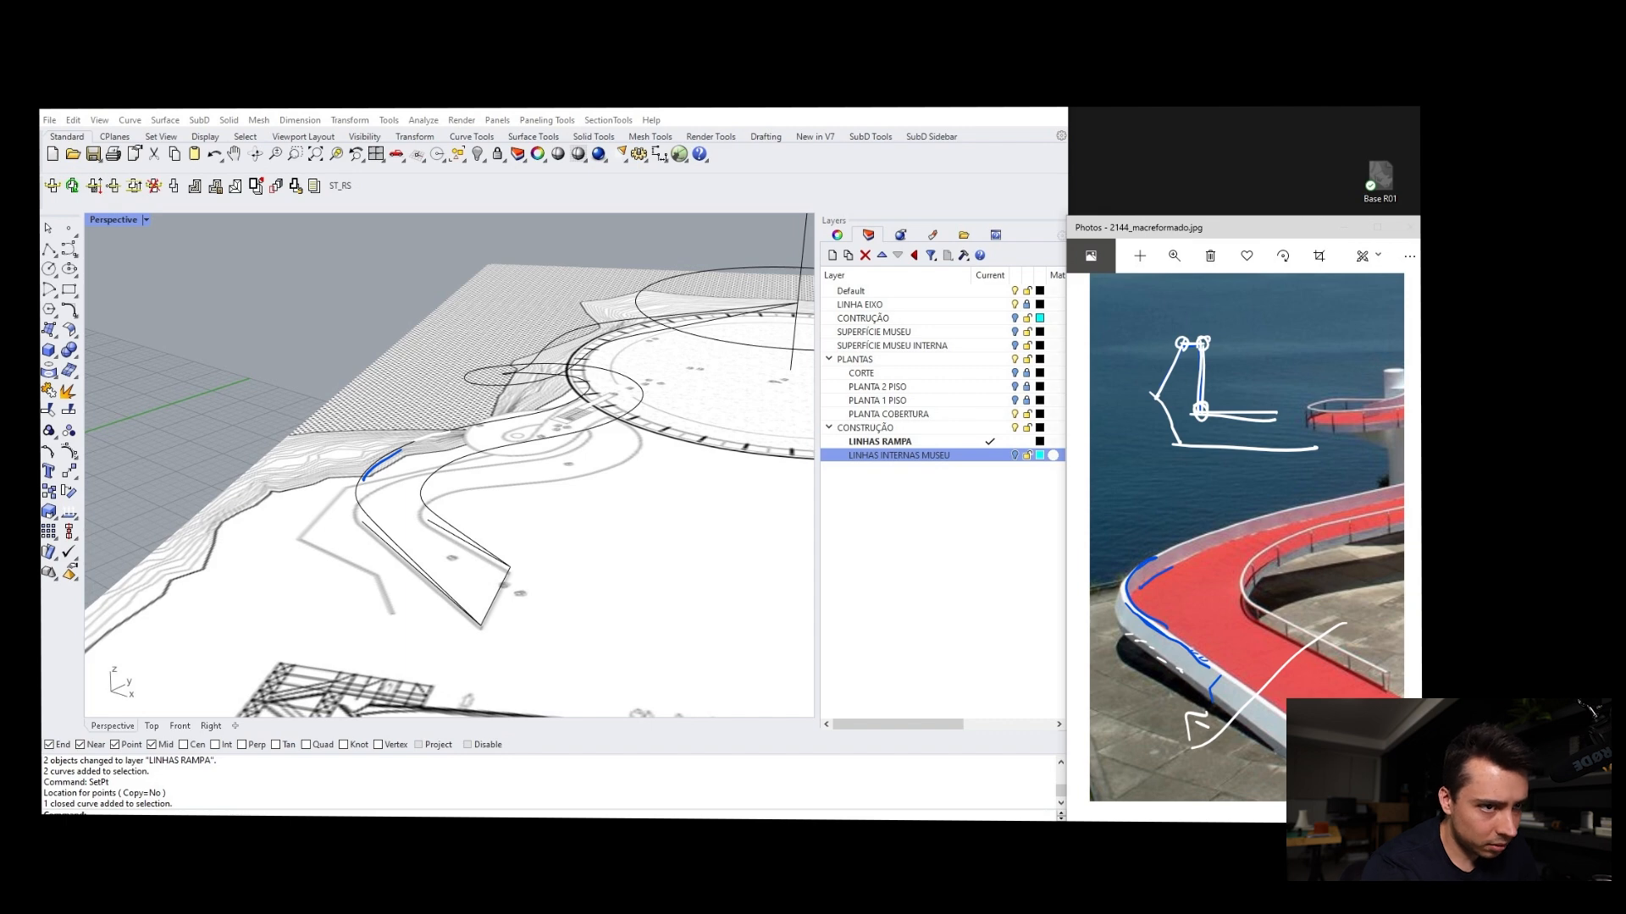
left_click_drag(1148, 385, 1158, 395)
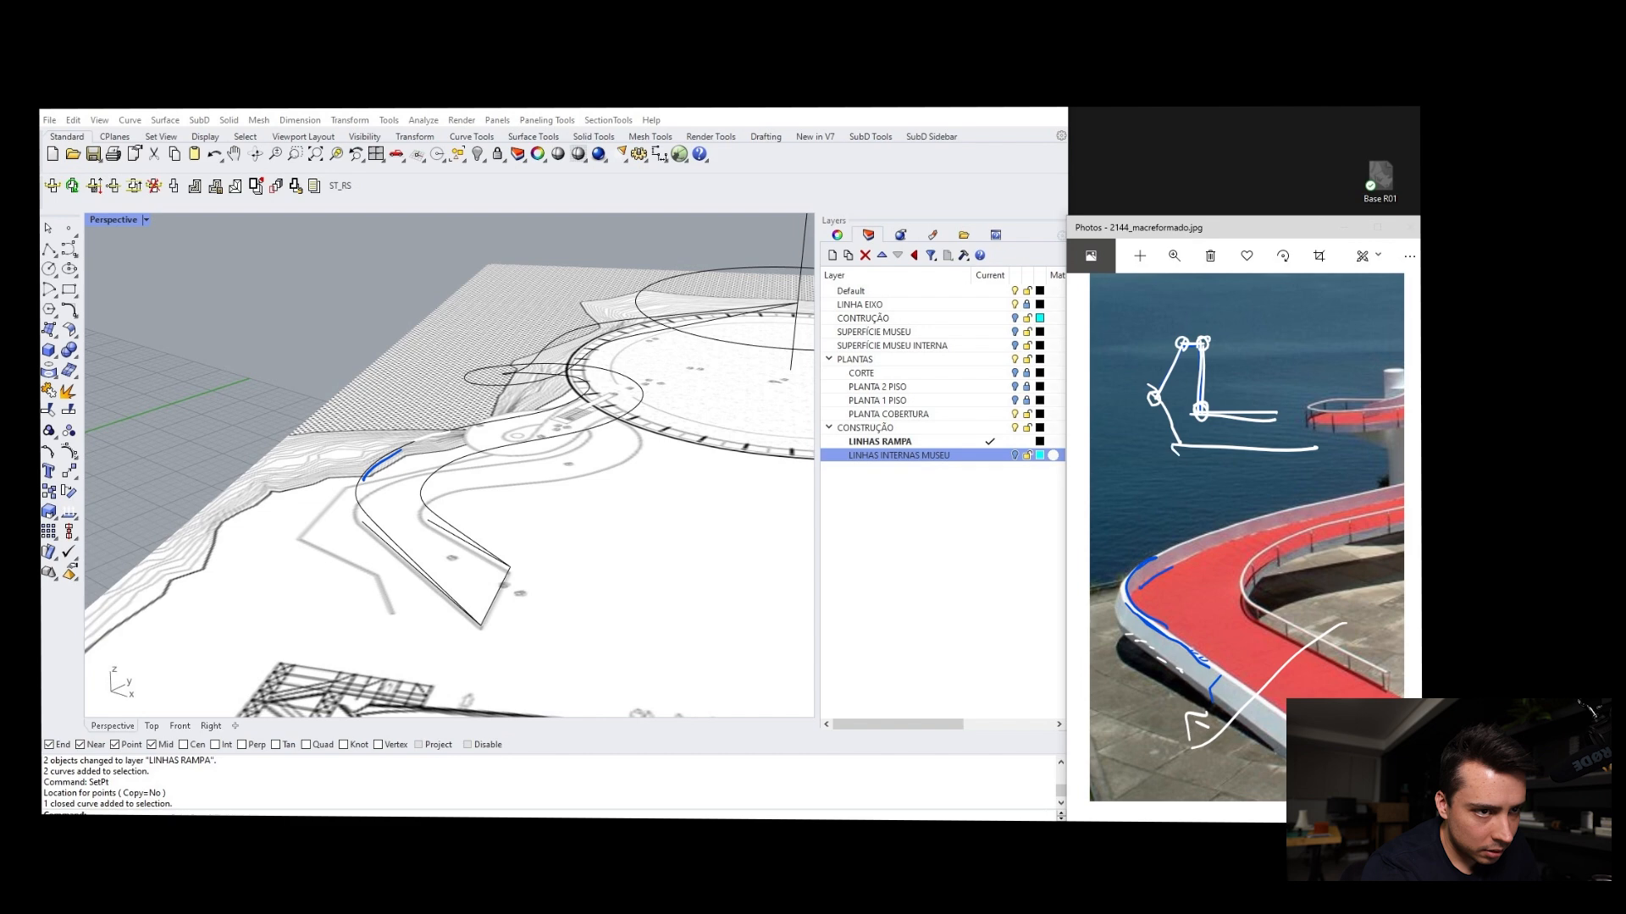
left_click_drag(1179, 435, 1179, 441)
mouse_move(1174, 363)
left_mouse_down()
mouse_move(1157, 391)
mouse_move(1289, 409)
left_mouse_up()
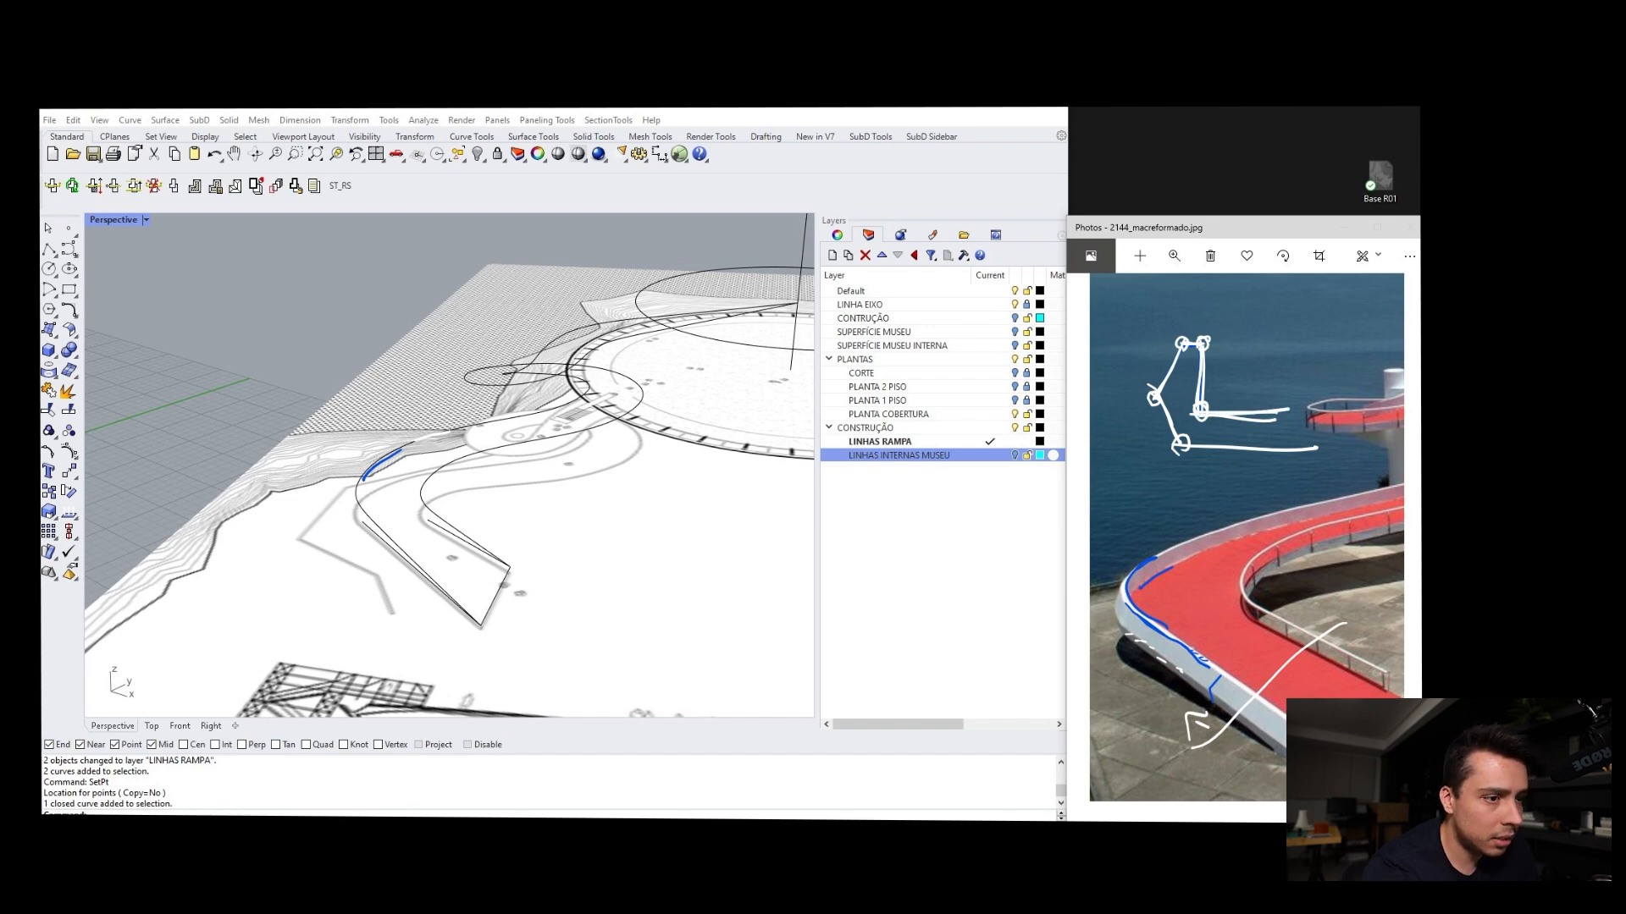
left_click_drag(479, 625, 508, 567)
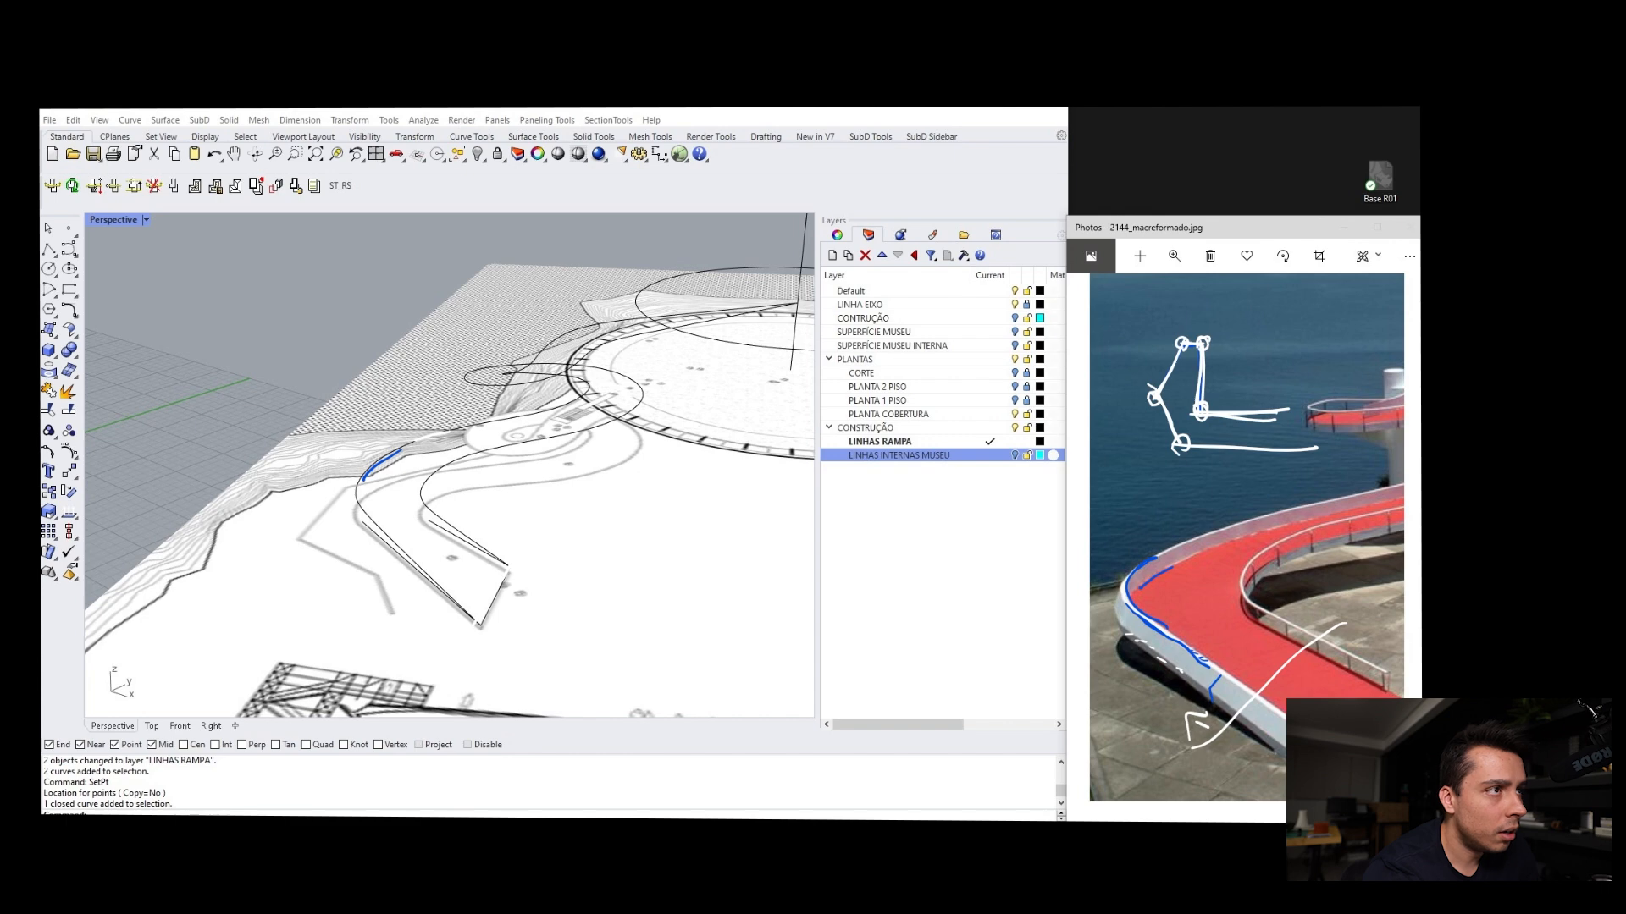
left_click(654, 109)
left_click(586, 170)
mouse_move(488, 596)
left_mouse_down()
mouse_move(468, 646)
mouse_move(512, 554)
left_mouse_up()
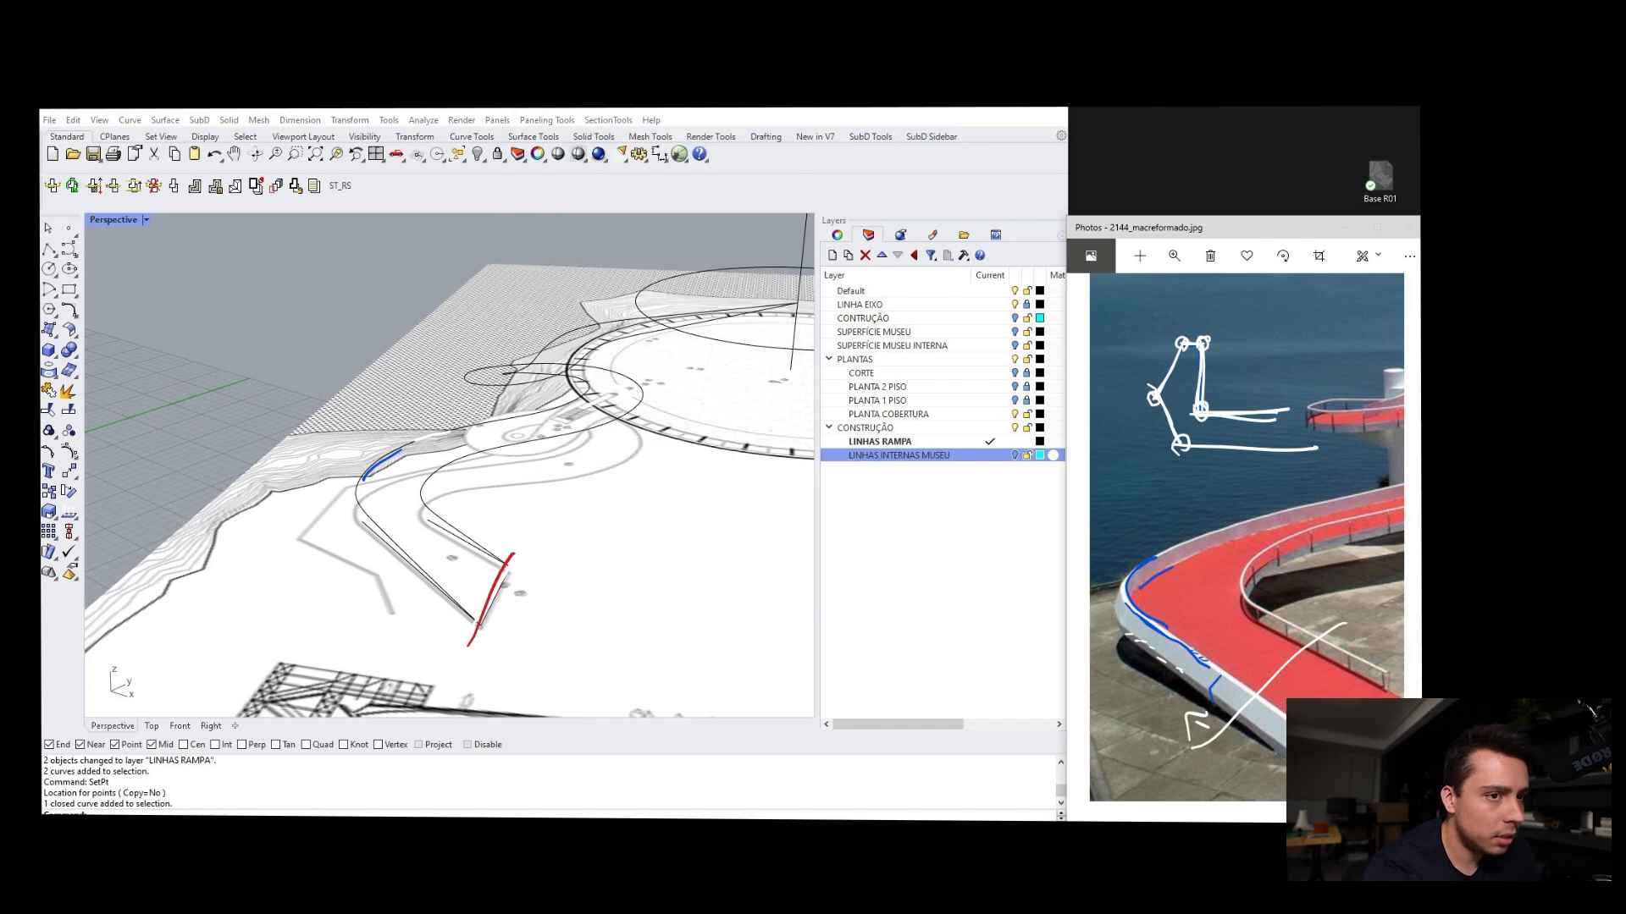
left_click_drag(1203, 342, 1200, 407)
mouse_move(1179, 343)
left_mouse_down()
mouse_move(1205, 343)
mouse_move(1155, 396)
mouse_move(1181, 447)
left_mouse_up()
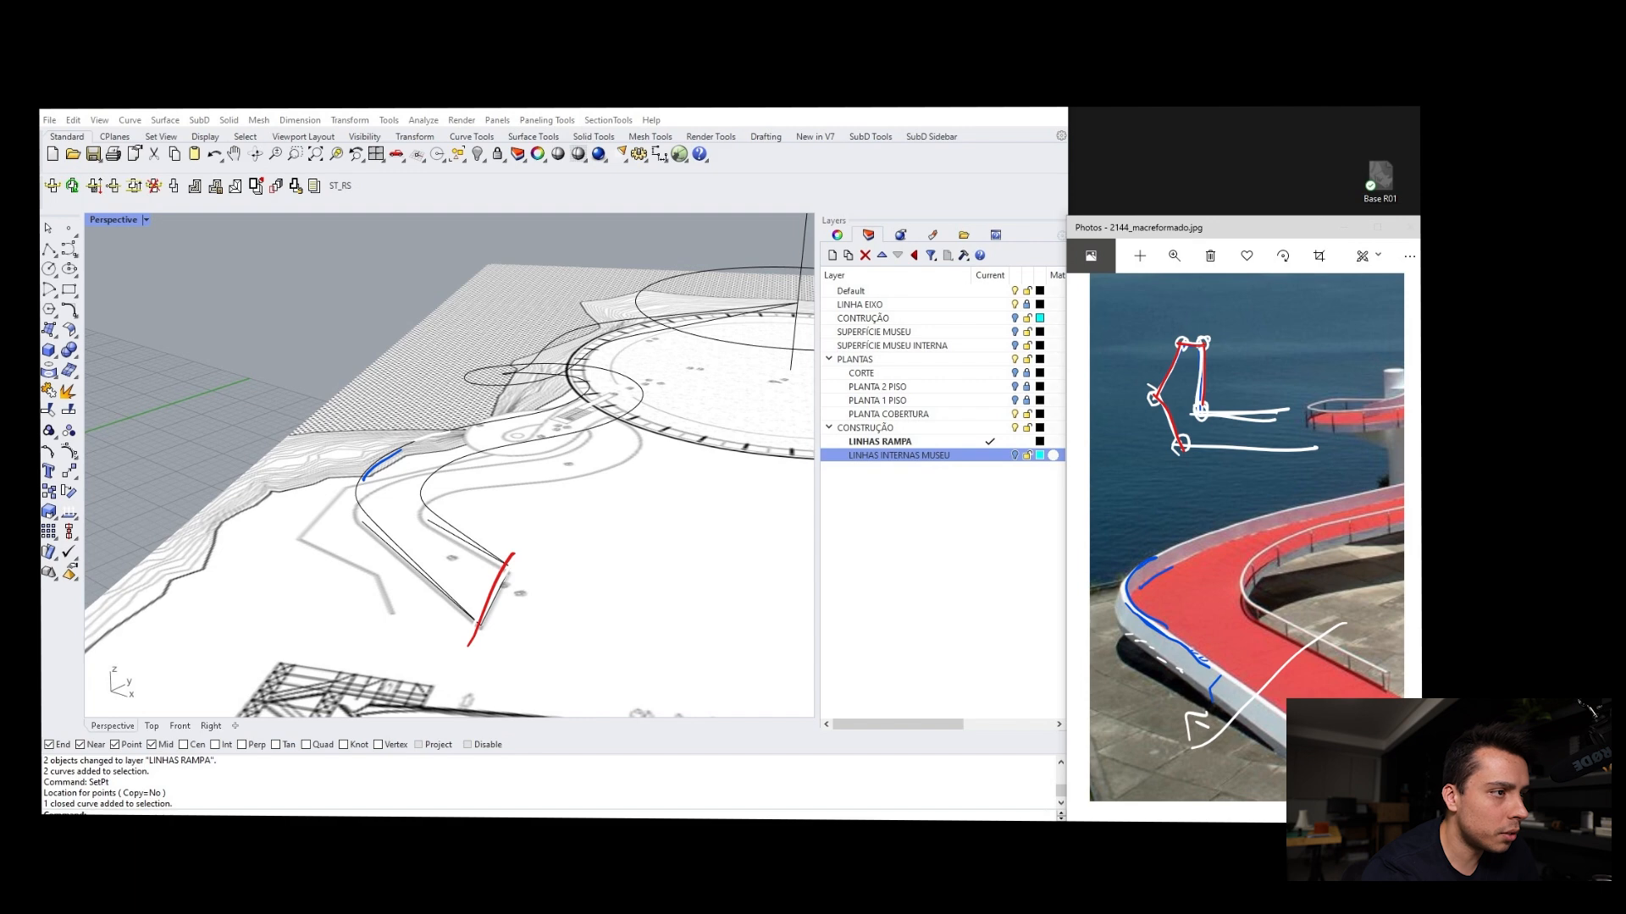
mouse_move(478, 622)
left_mouse_down()
mouse_move(423, 593)
mouse_move(364, 457)
mouse_move(569, 390)
mouse_move(479, 385)
mouse_move(527, 382)
mouse_move(728, 294)
left_mouse_up()
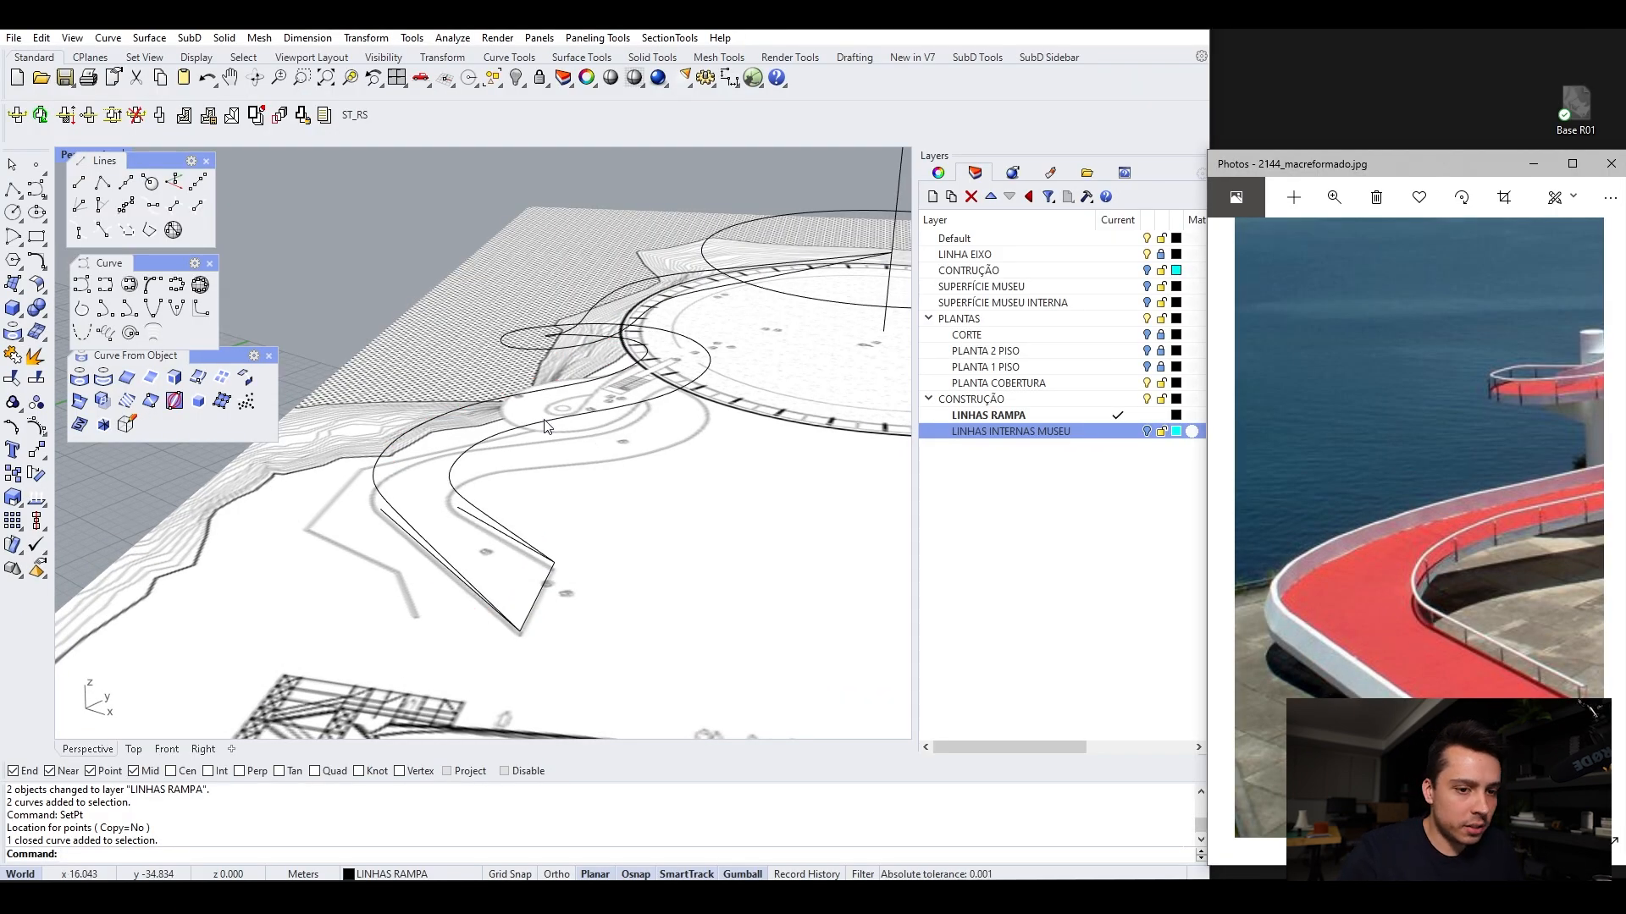
Try to raise the ramp's outer edge curve vertically, and undo the move
right_click_drag(449, 508, 498, 501)
scroll(498, 501, "up", 5)
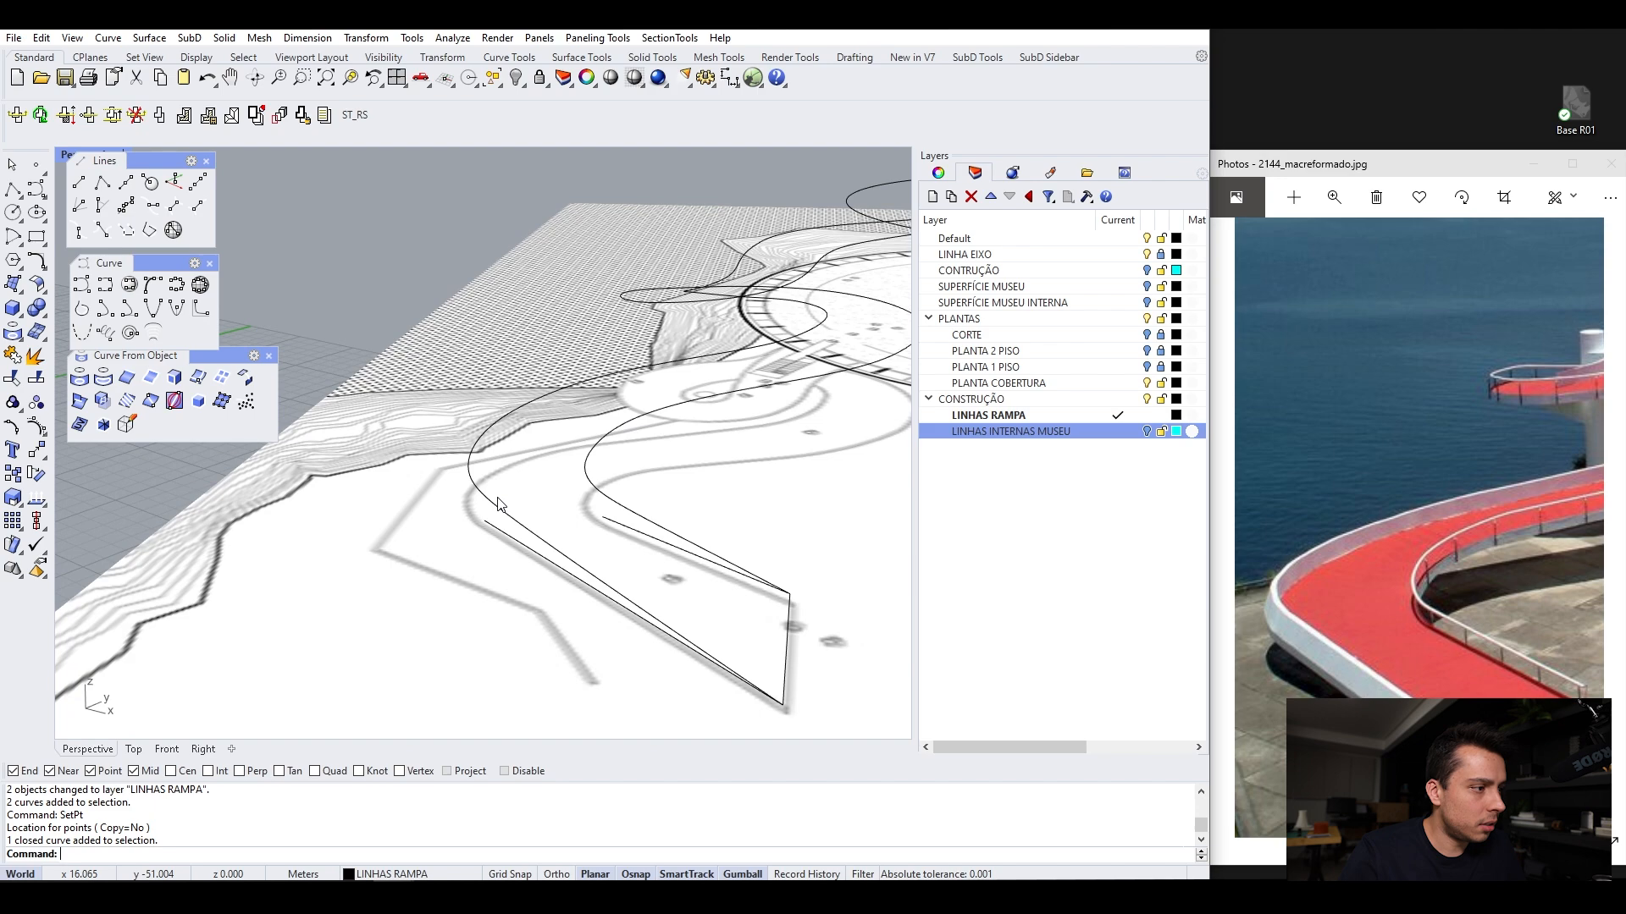
left_click(498, 505)
left_click(605, 526)
scroll(604, 526, "down", 3)
right_click_drag(605, 527, 741, 356)
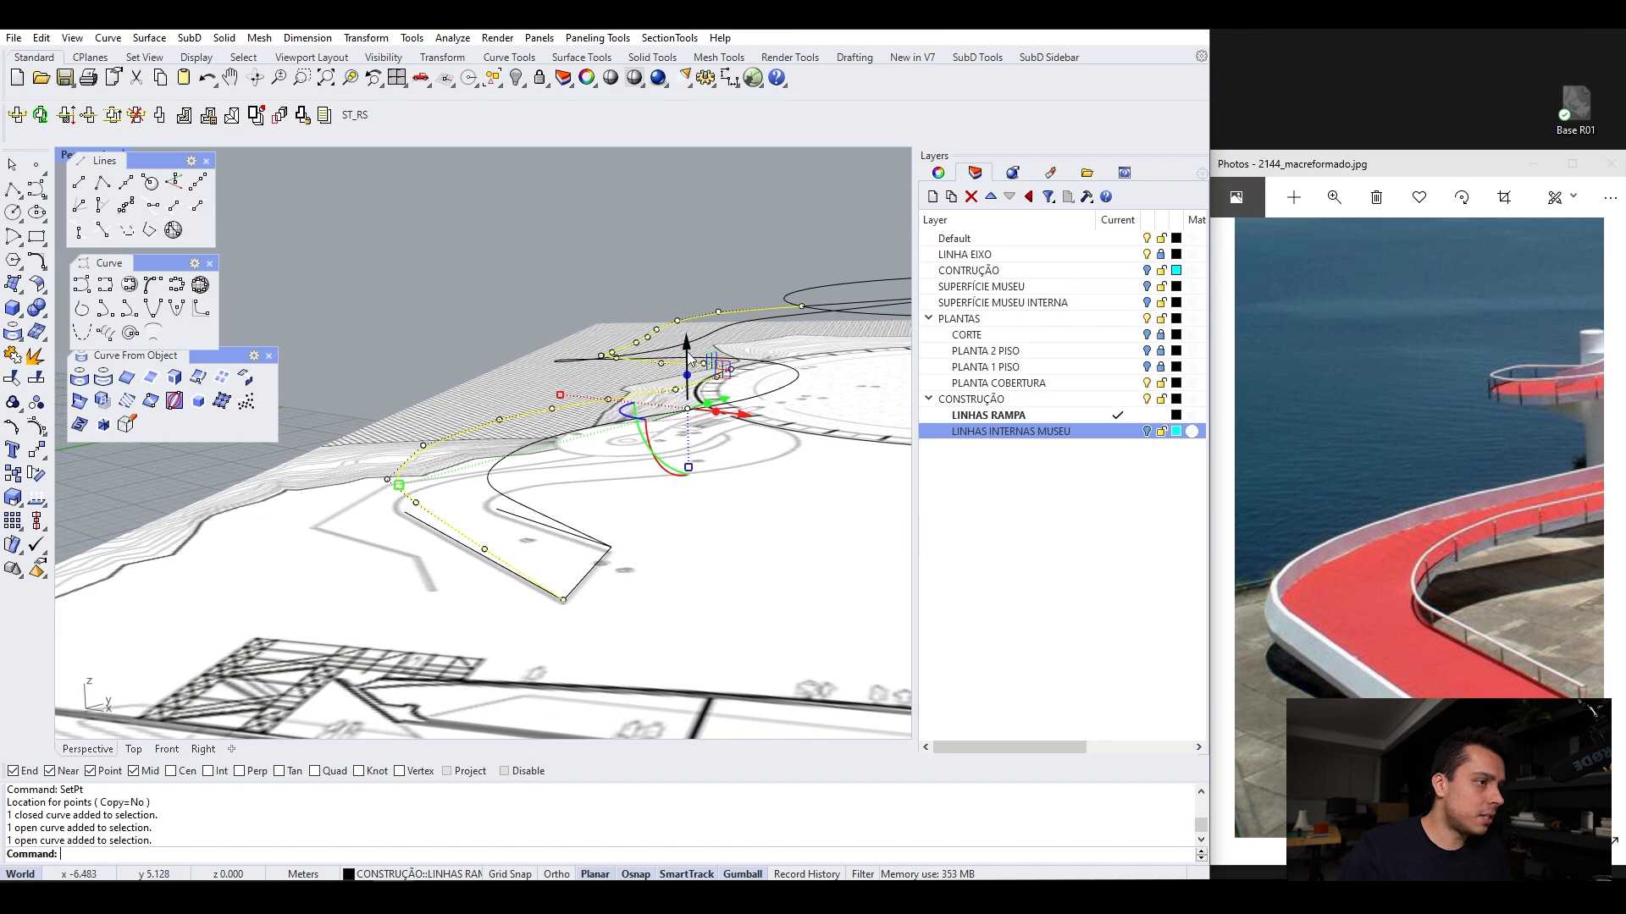
left_click_drag(692, 343, 710, 279)
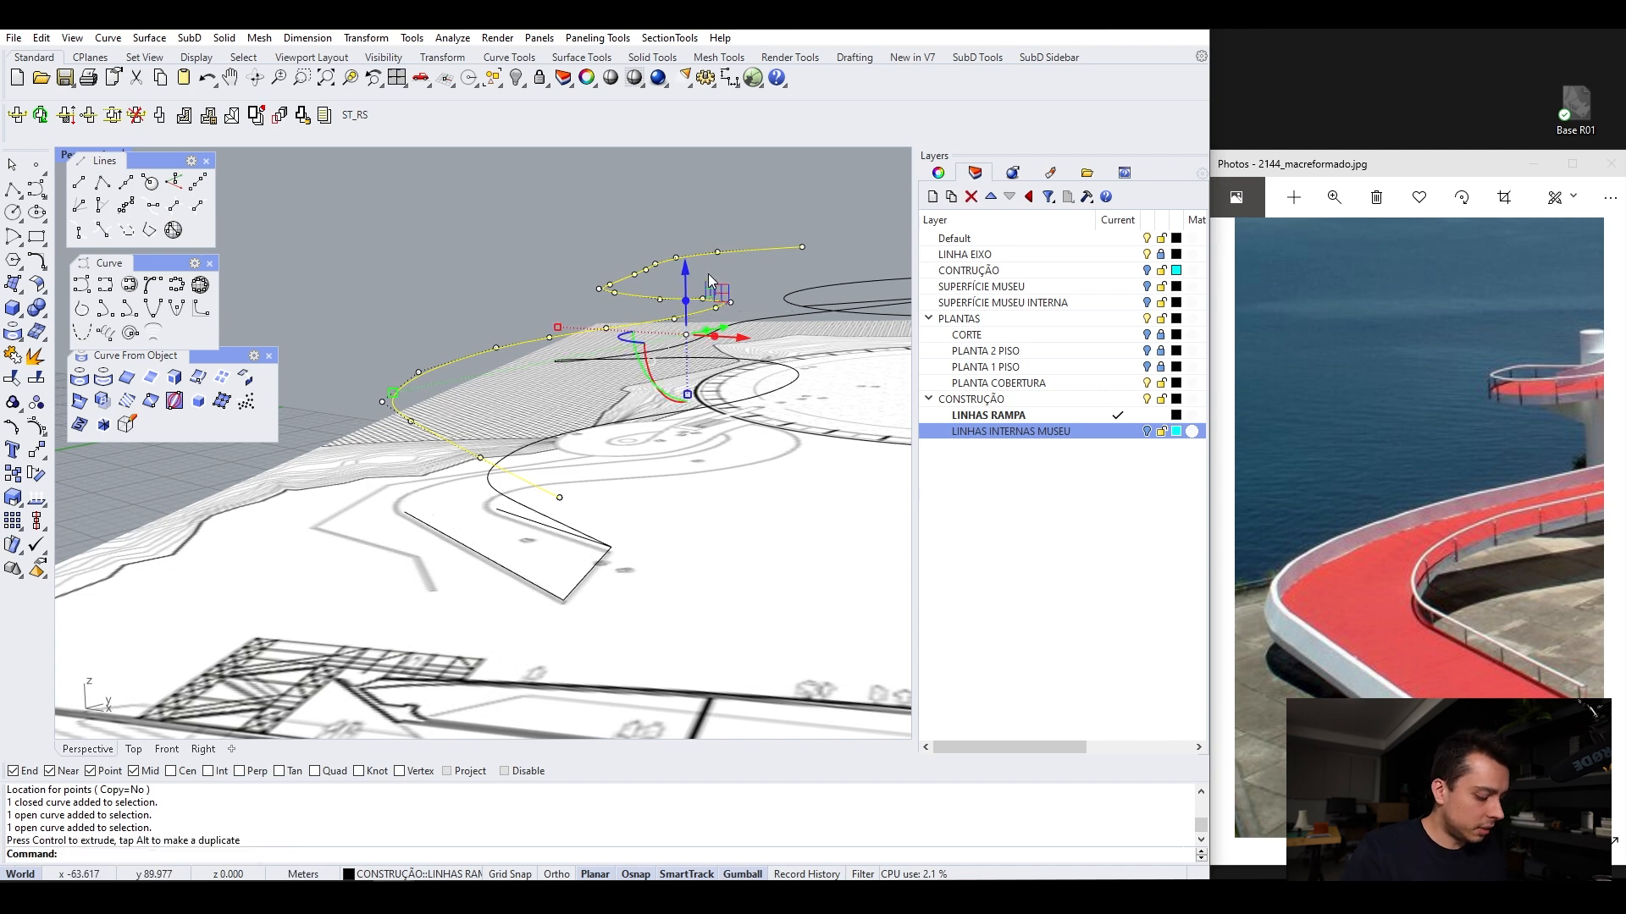
key("ctrl+z")
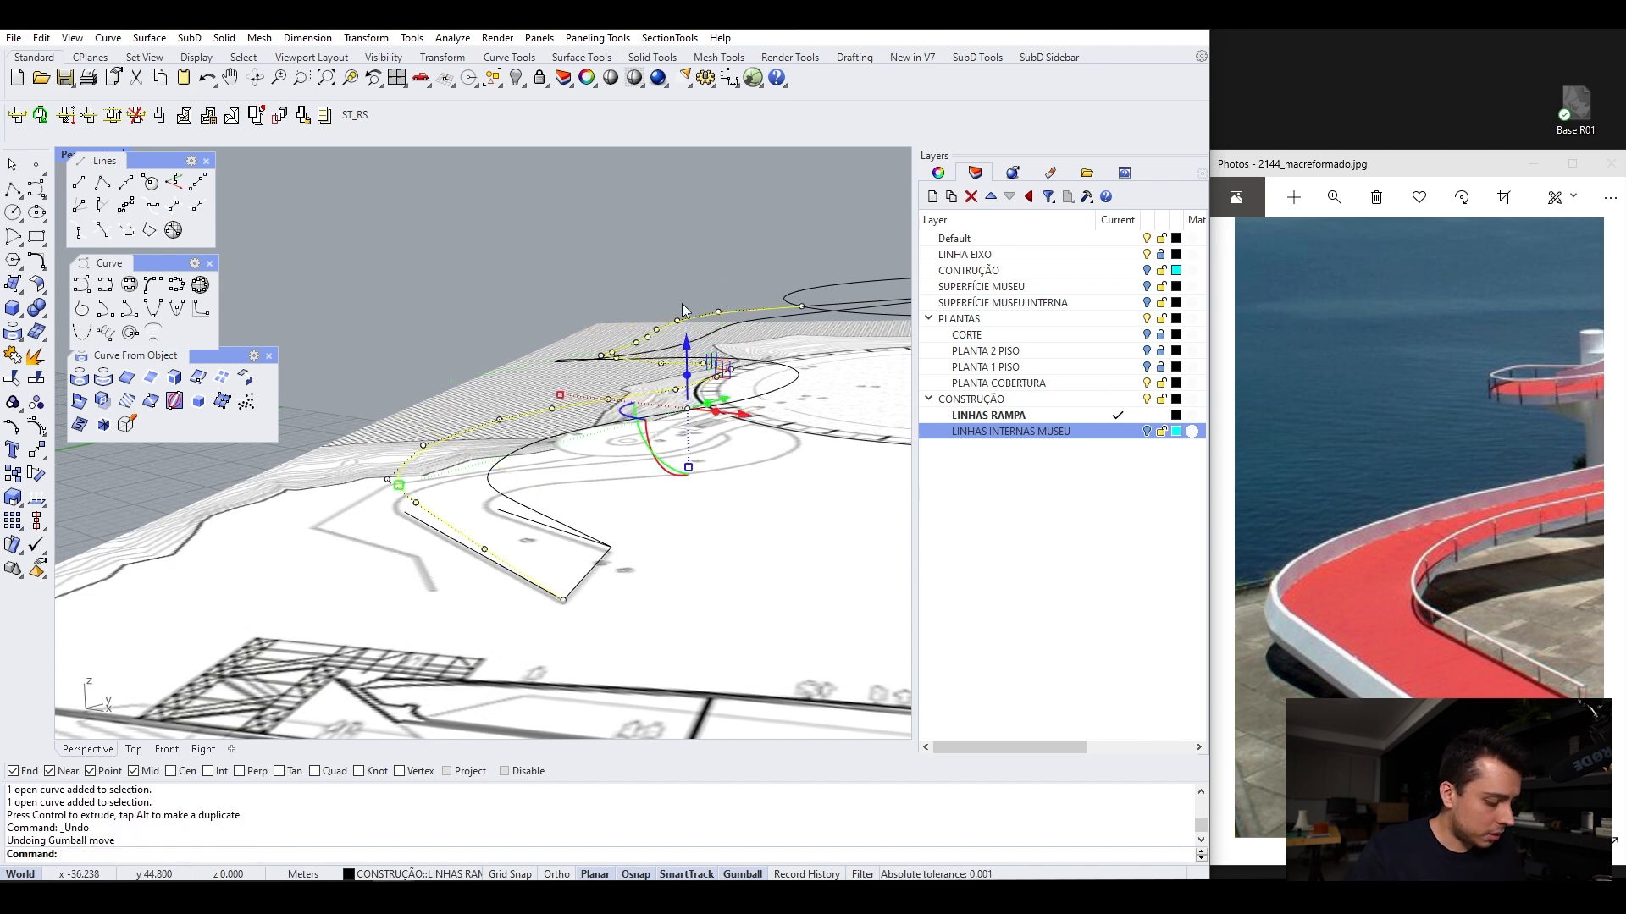
left_click(690, 367)
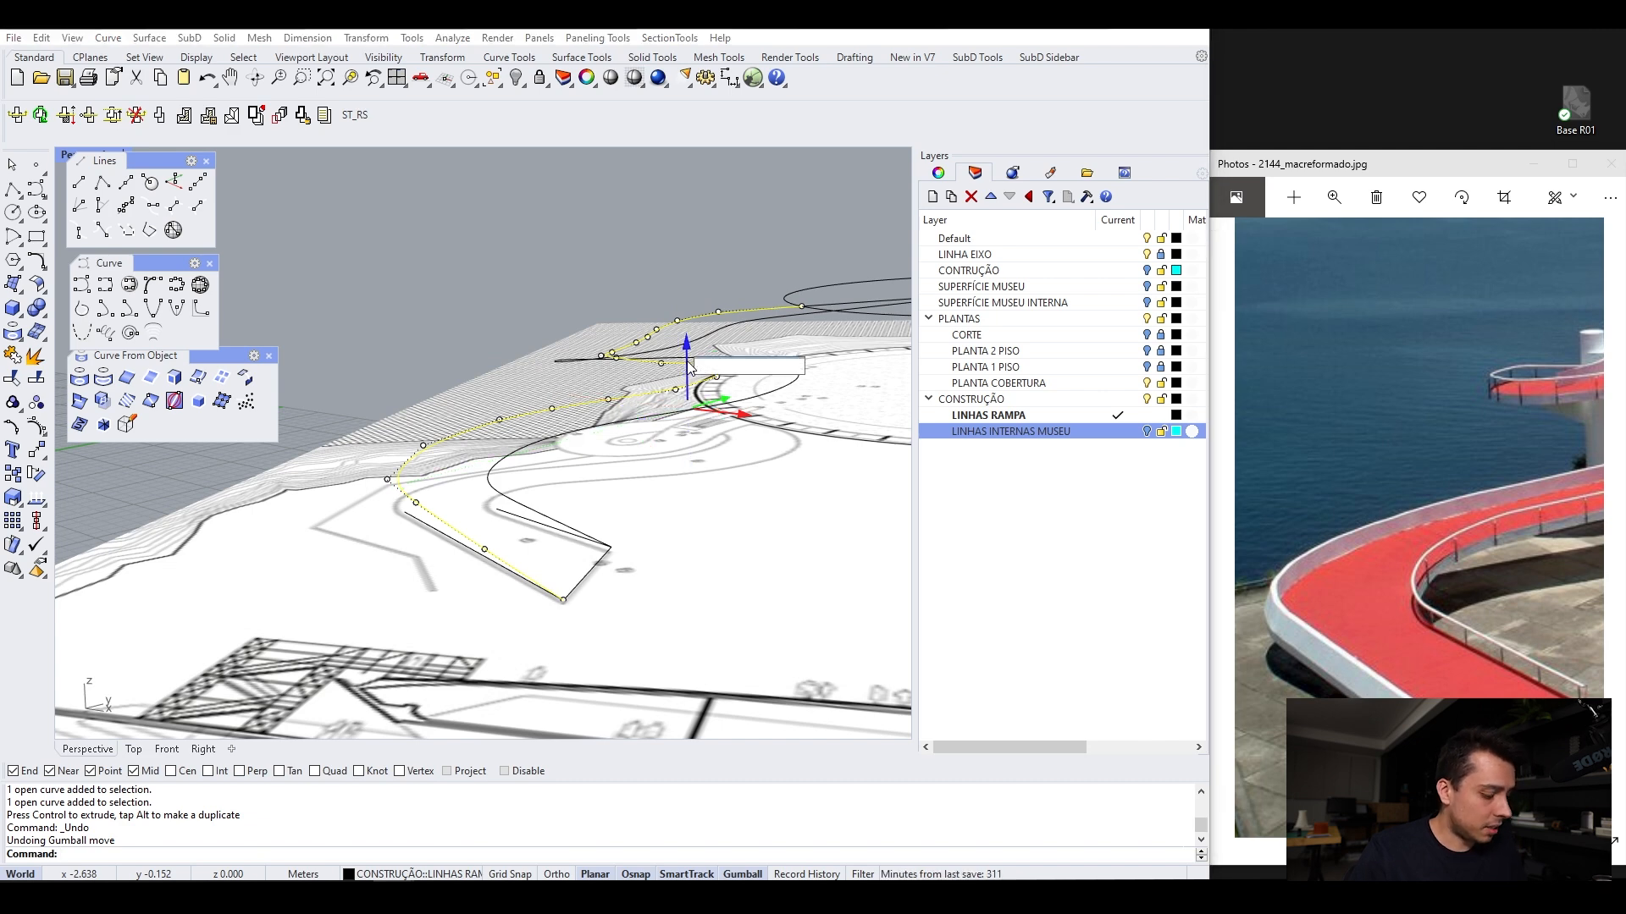
key("Escape")
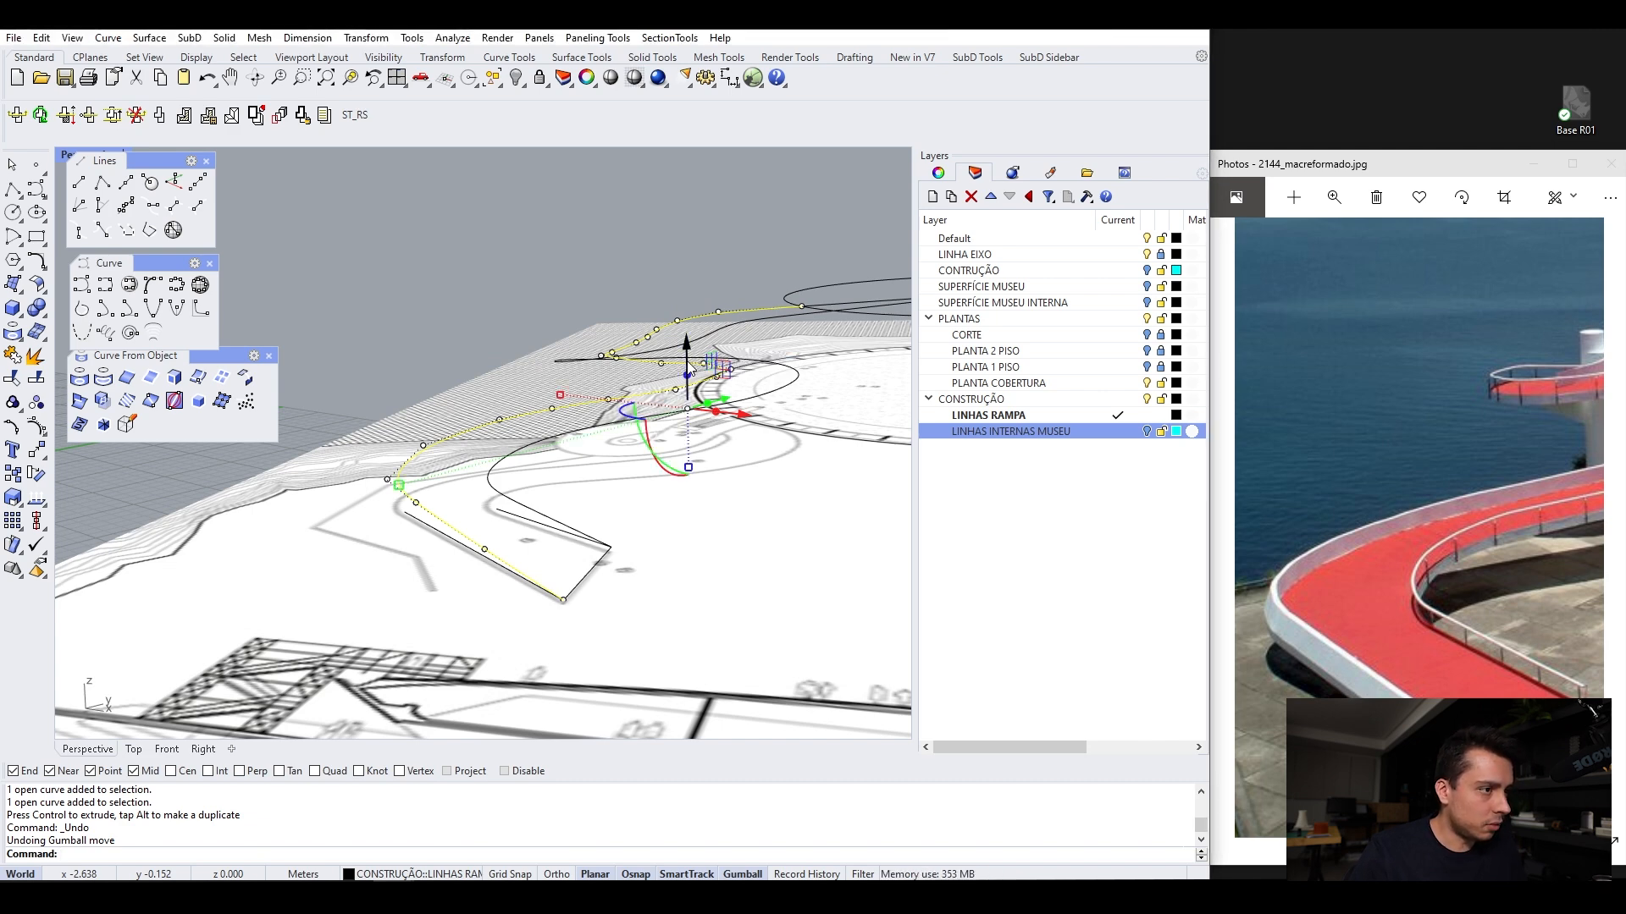
key("Escape")
left_click(687, 365)
left_click(687, 365)
key("Escape")
key("Escape")
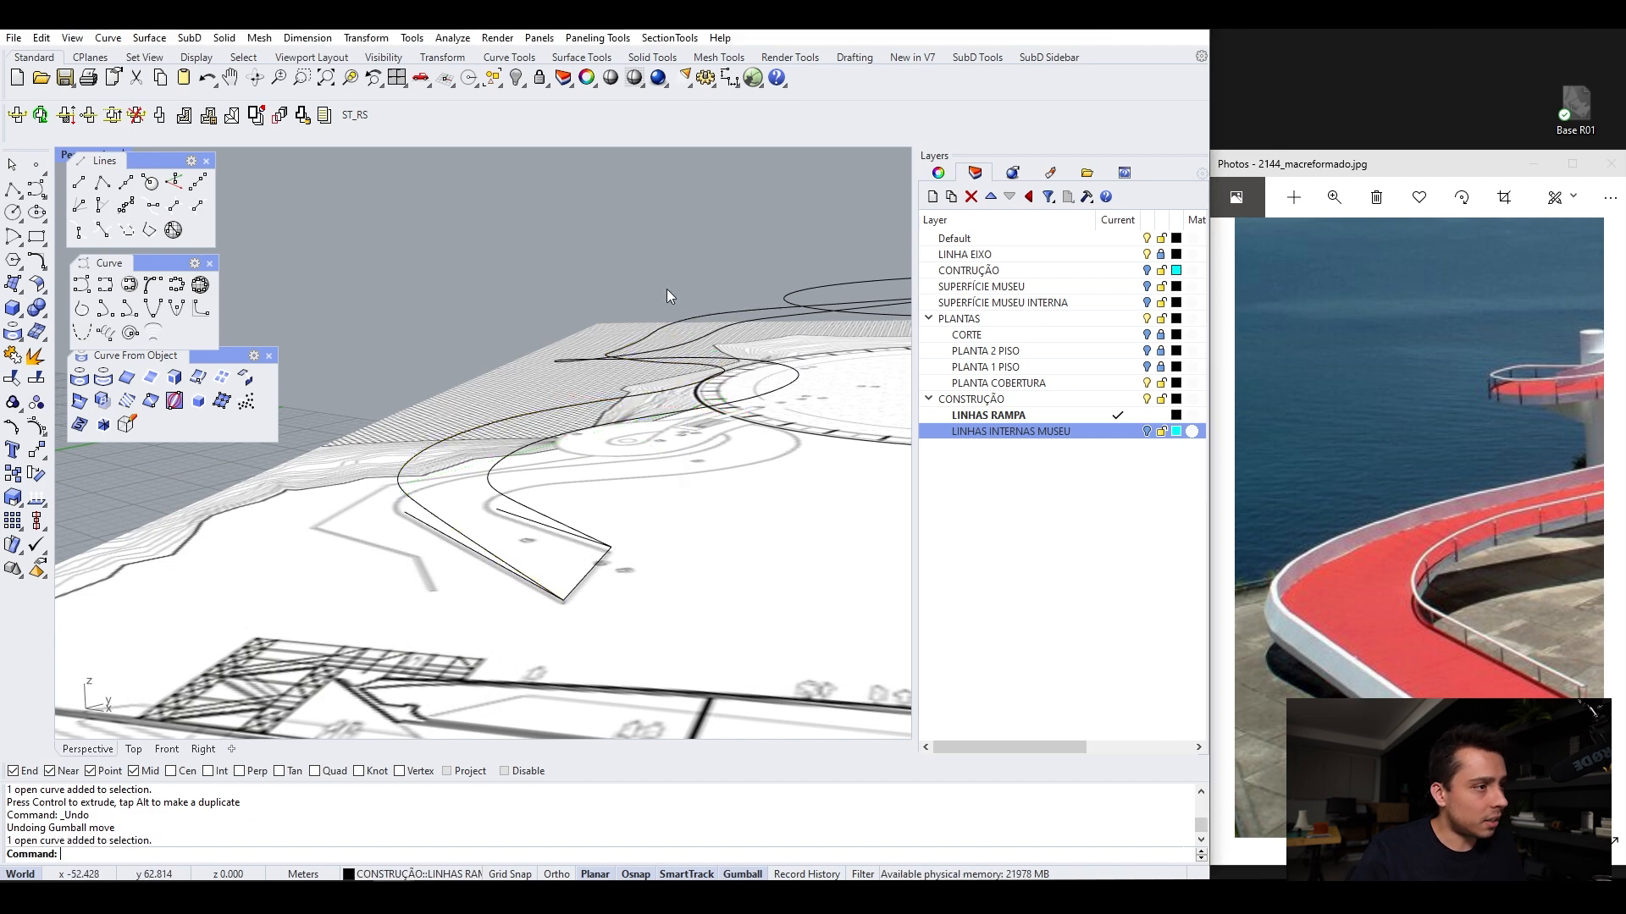
left_click(711, 322)
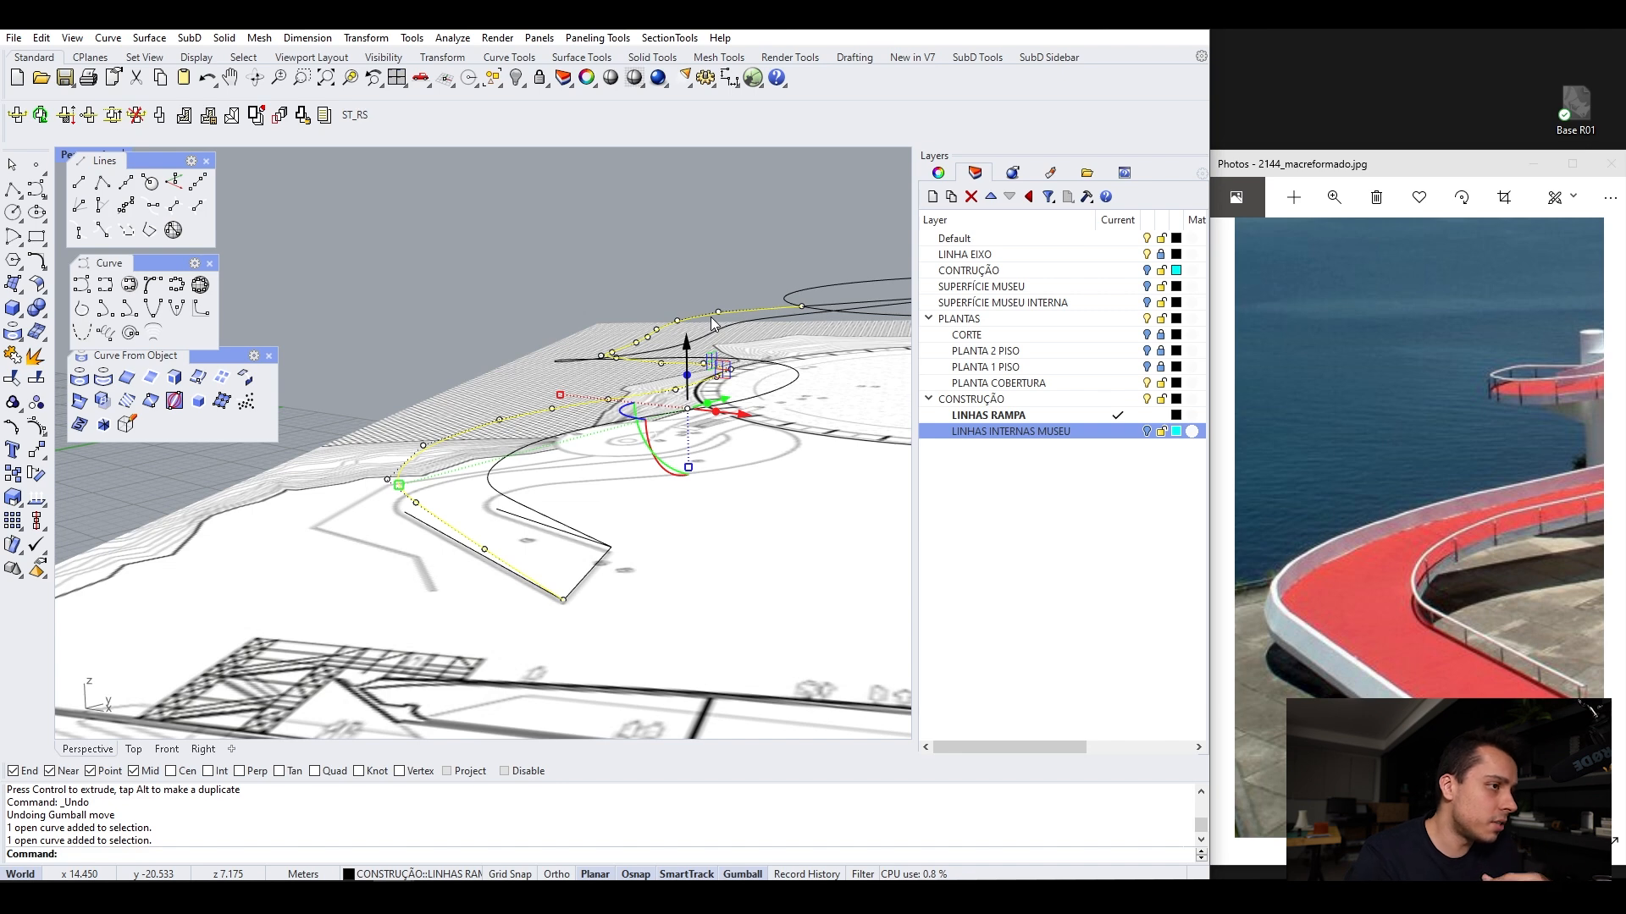
key("Escape")
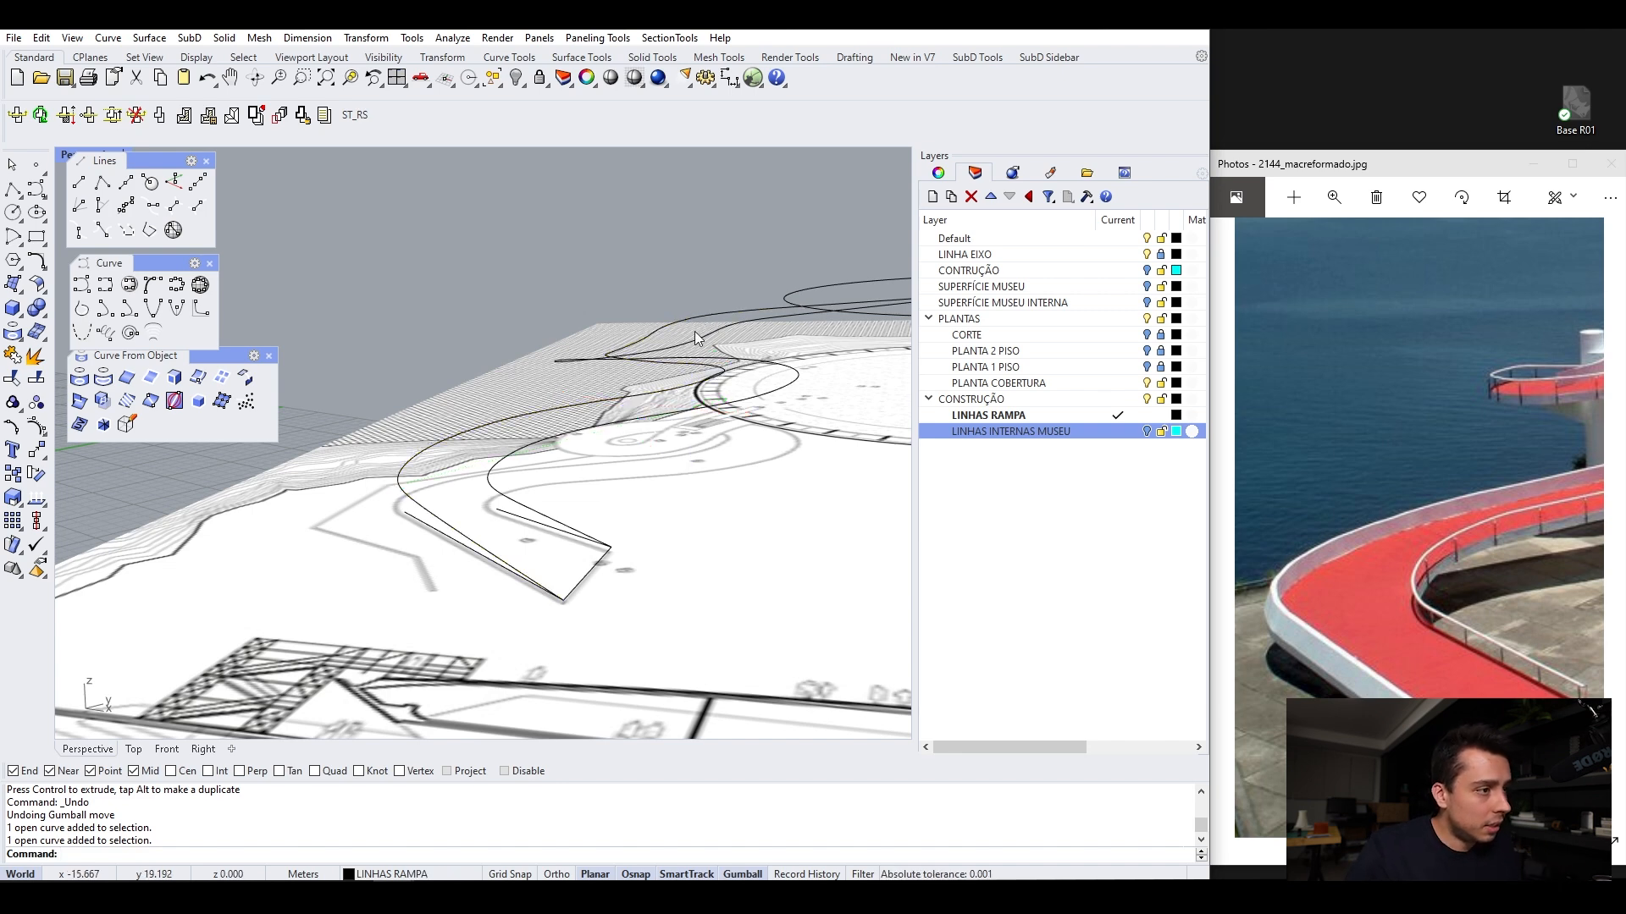
Copy the ramp's outer edge curve 1.1 m straight up along the Z axis, keeping the original in place
left_click(688, 374)
left_click(689, 364)
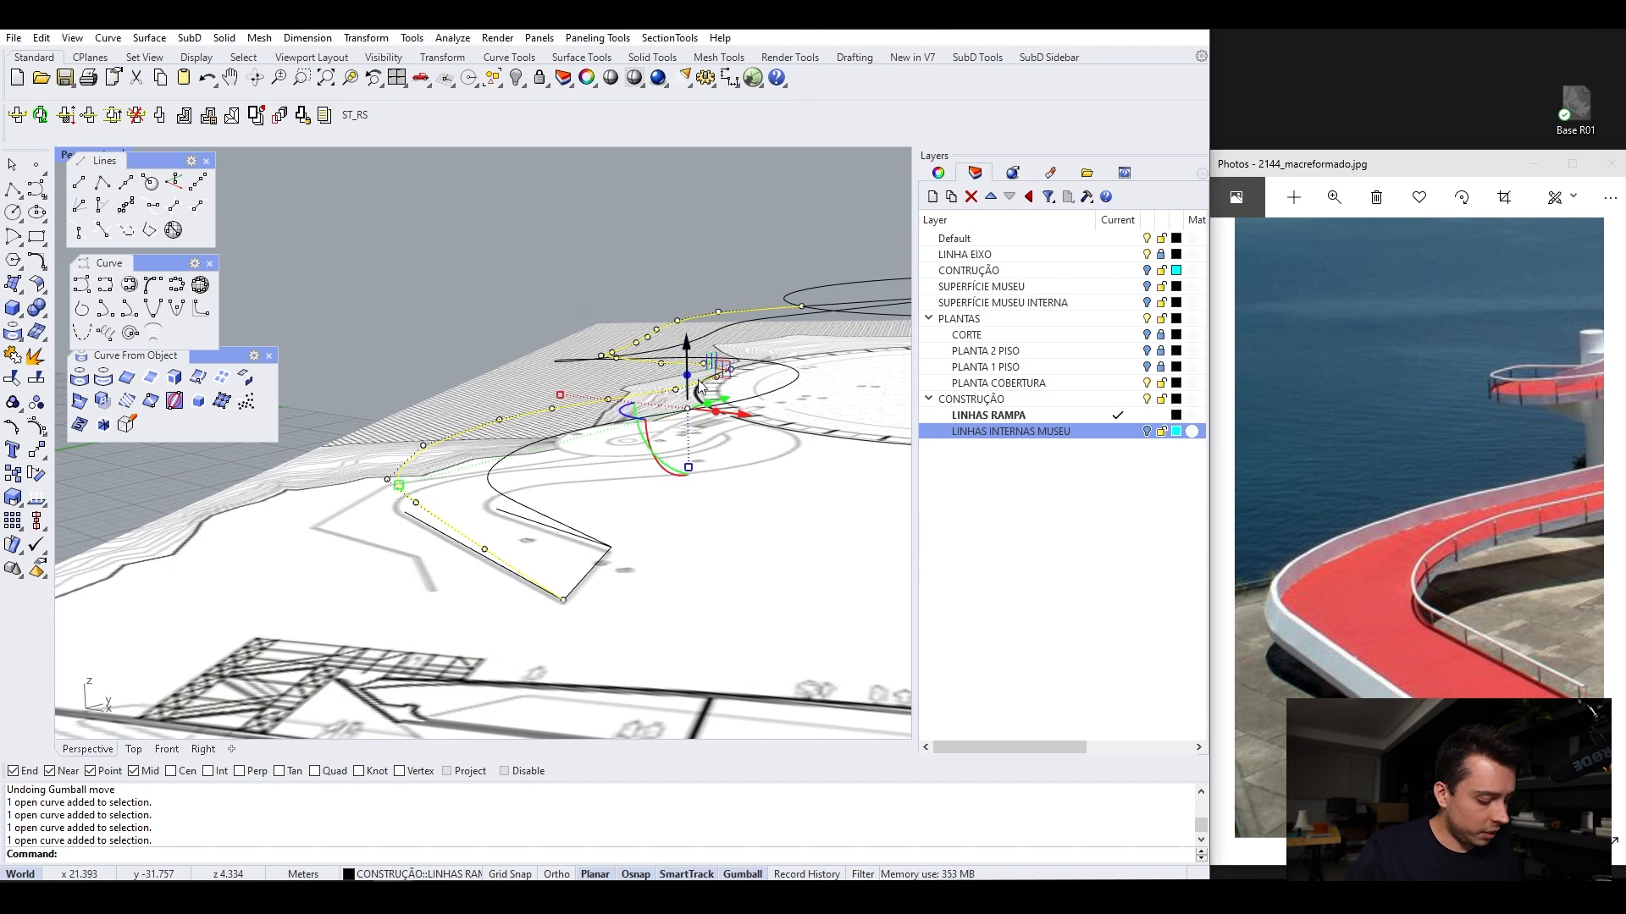
left_click(687, 370)
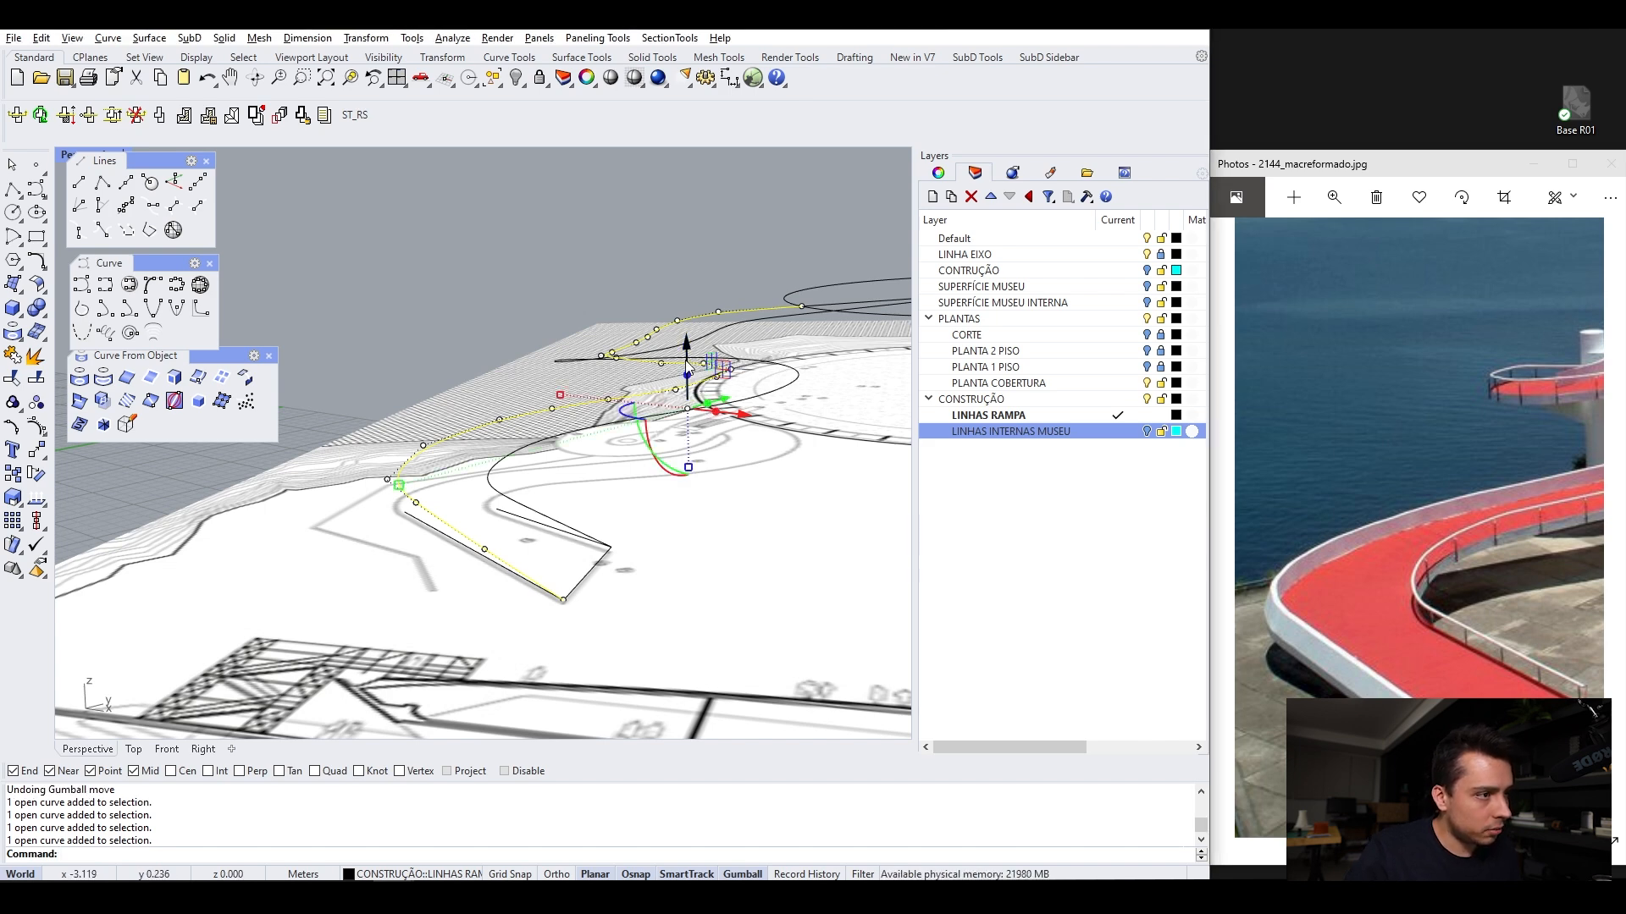
left_click(688, 364)
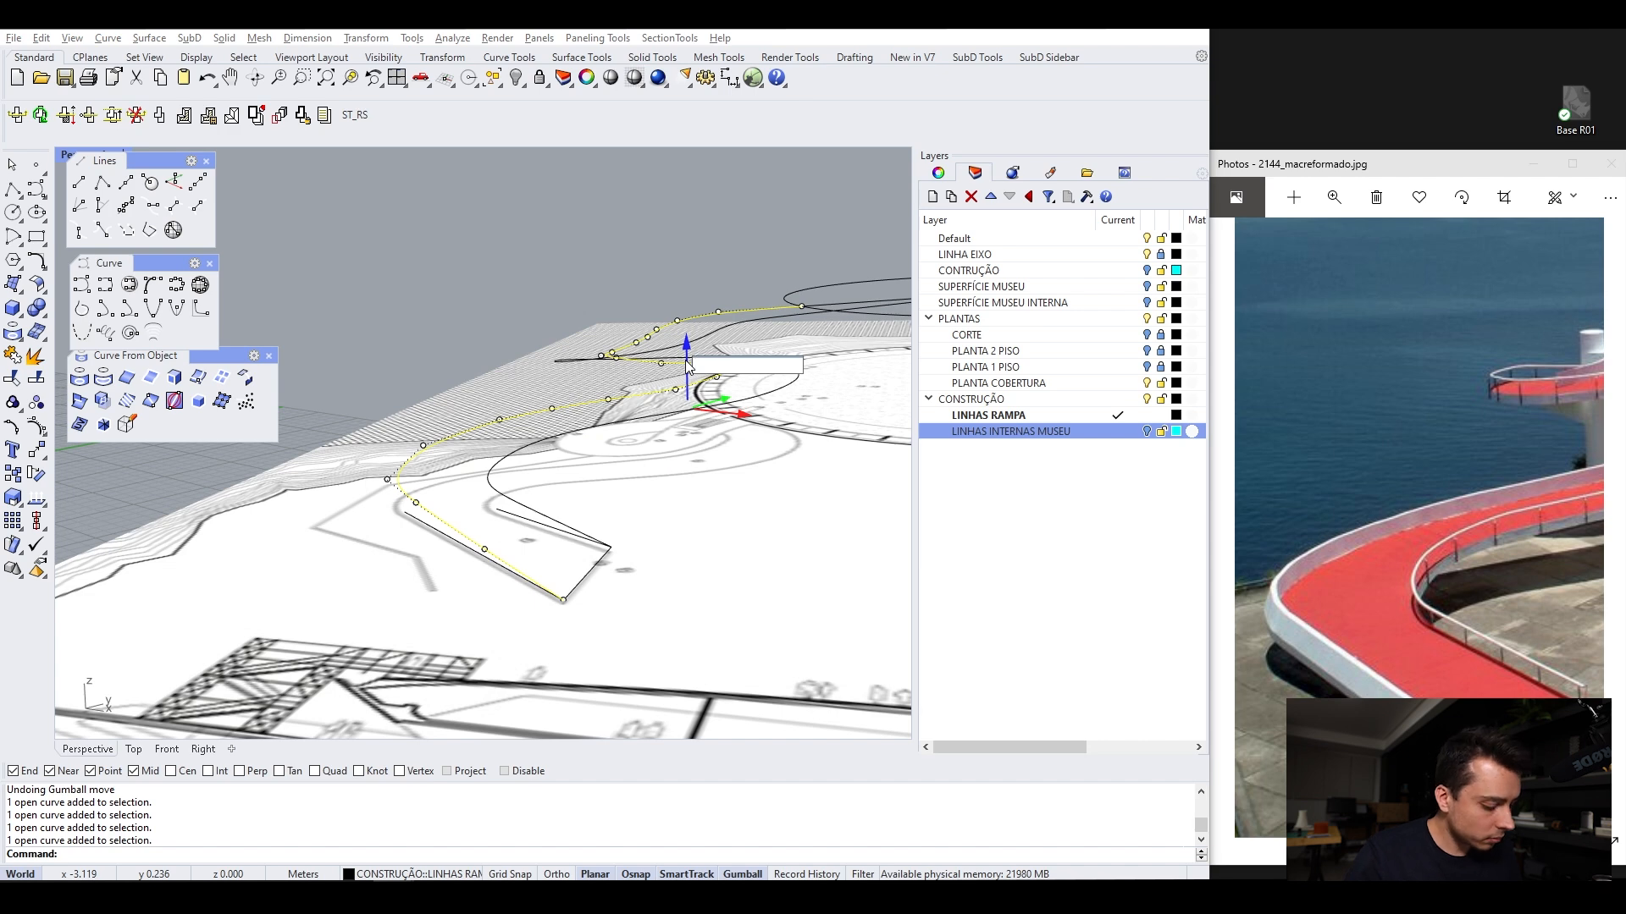
type("1.1")
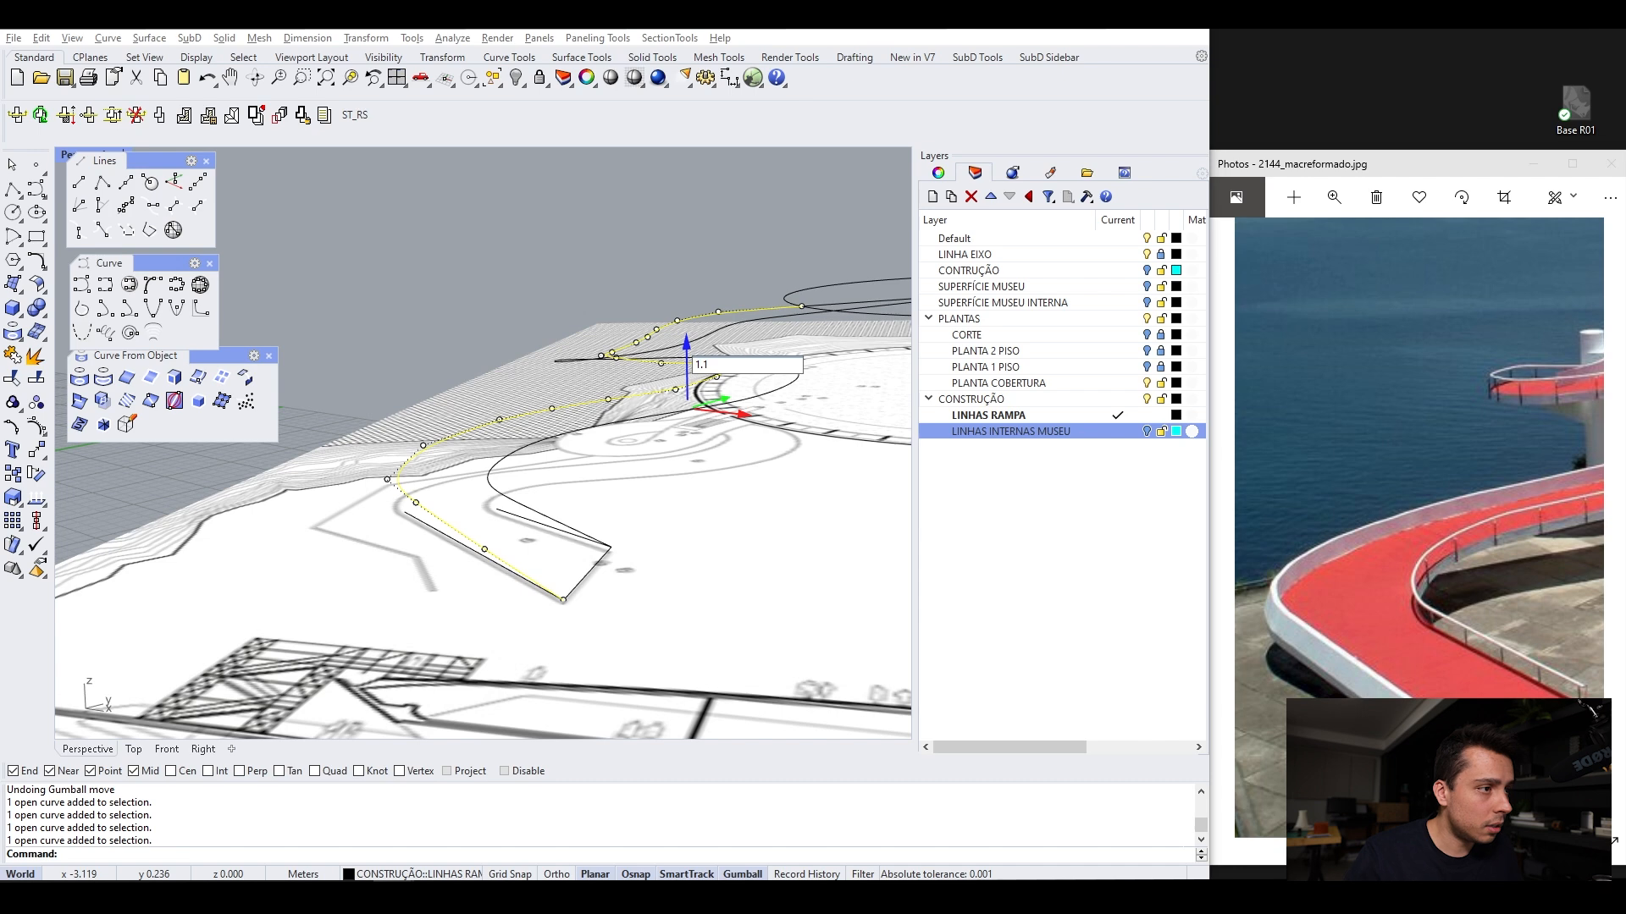
key("Return")
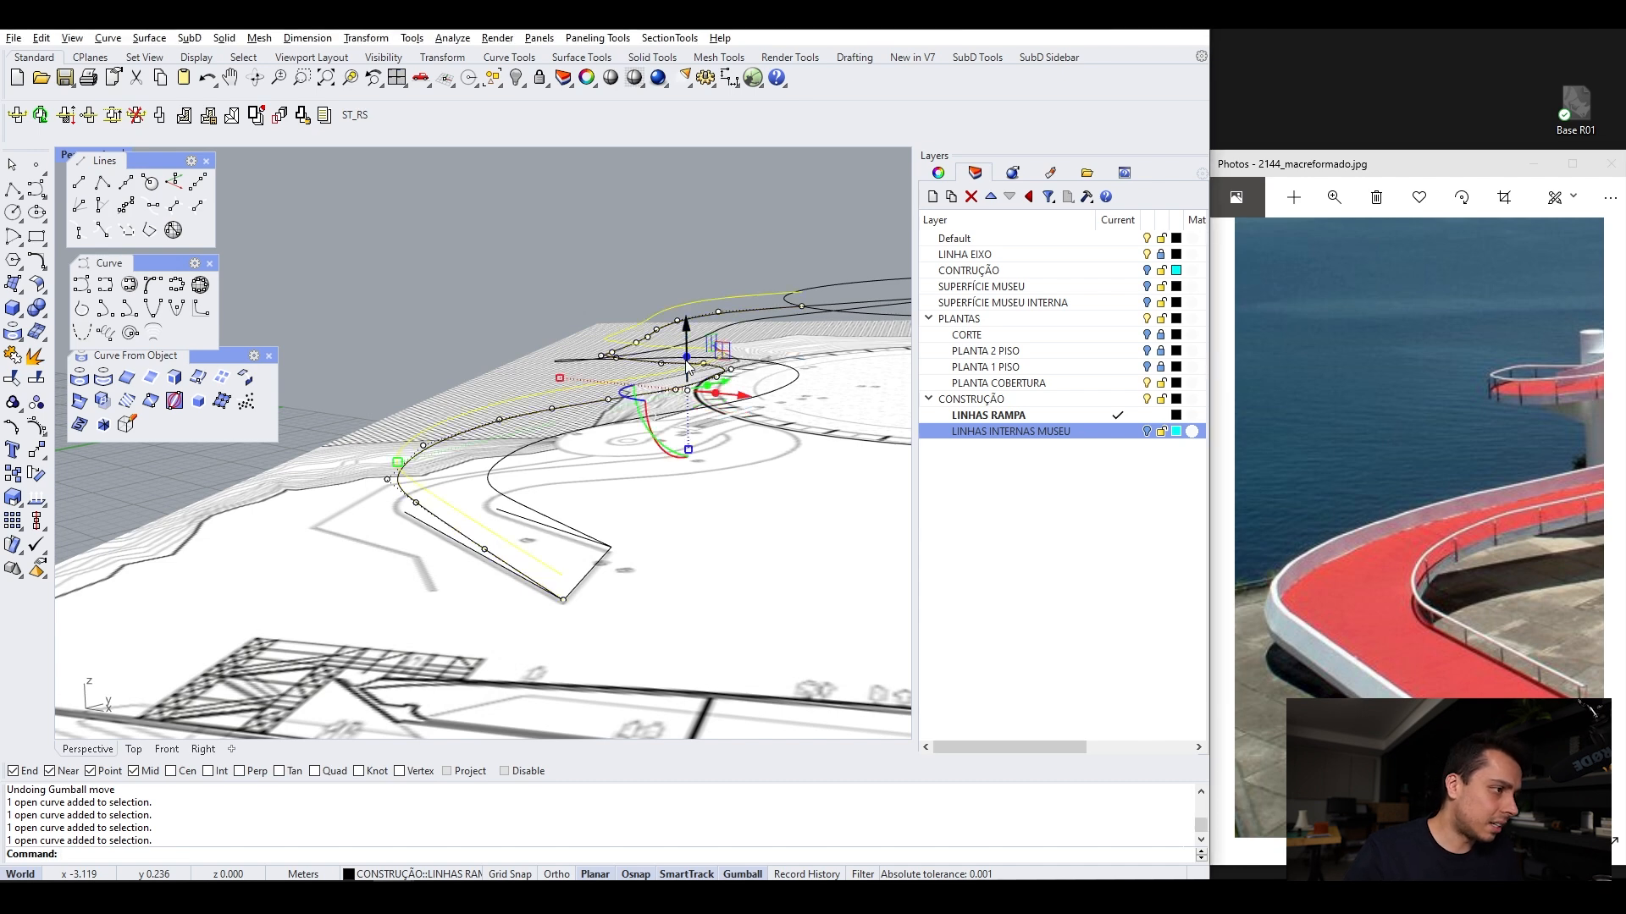
Examine the original and raised outer edge curves of the ramp around its entrance end
key("Escape")
key("Escape")
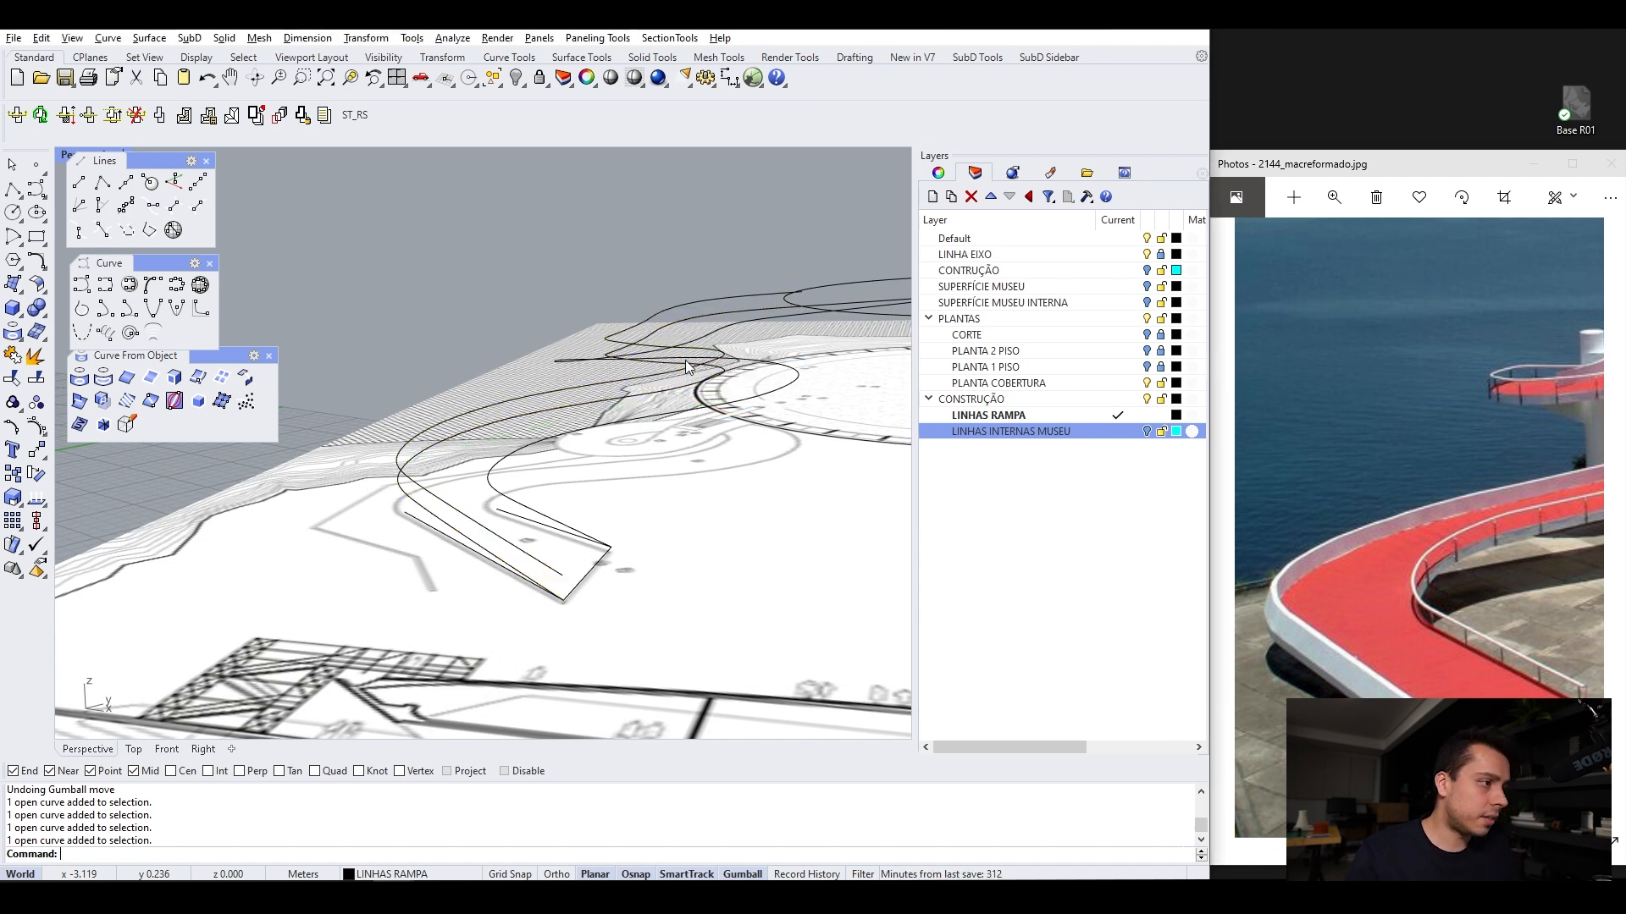
right_click_drag(585, 551, 631, 566)
scroll(629, 569, "up", 3)
left_click(576, 494)
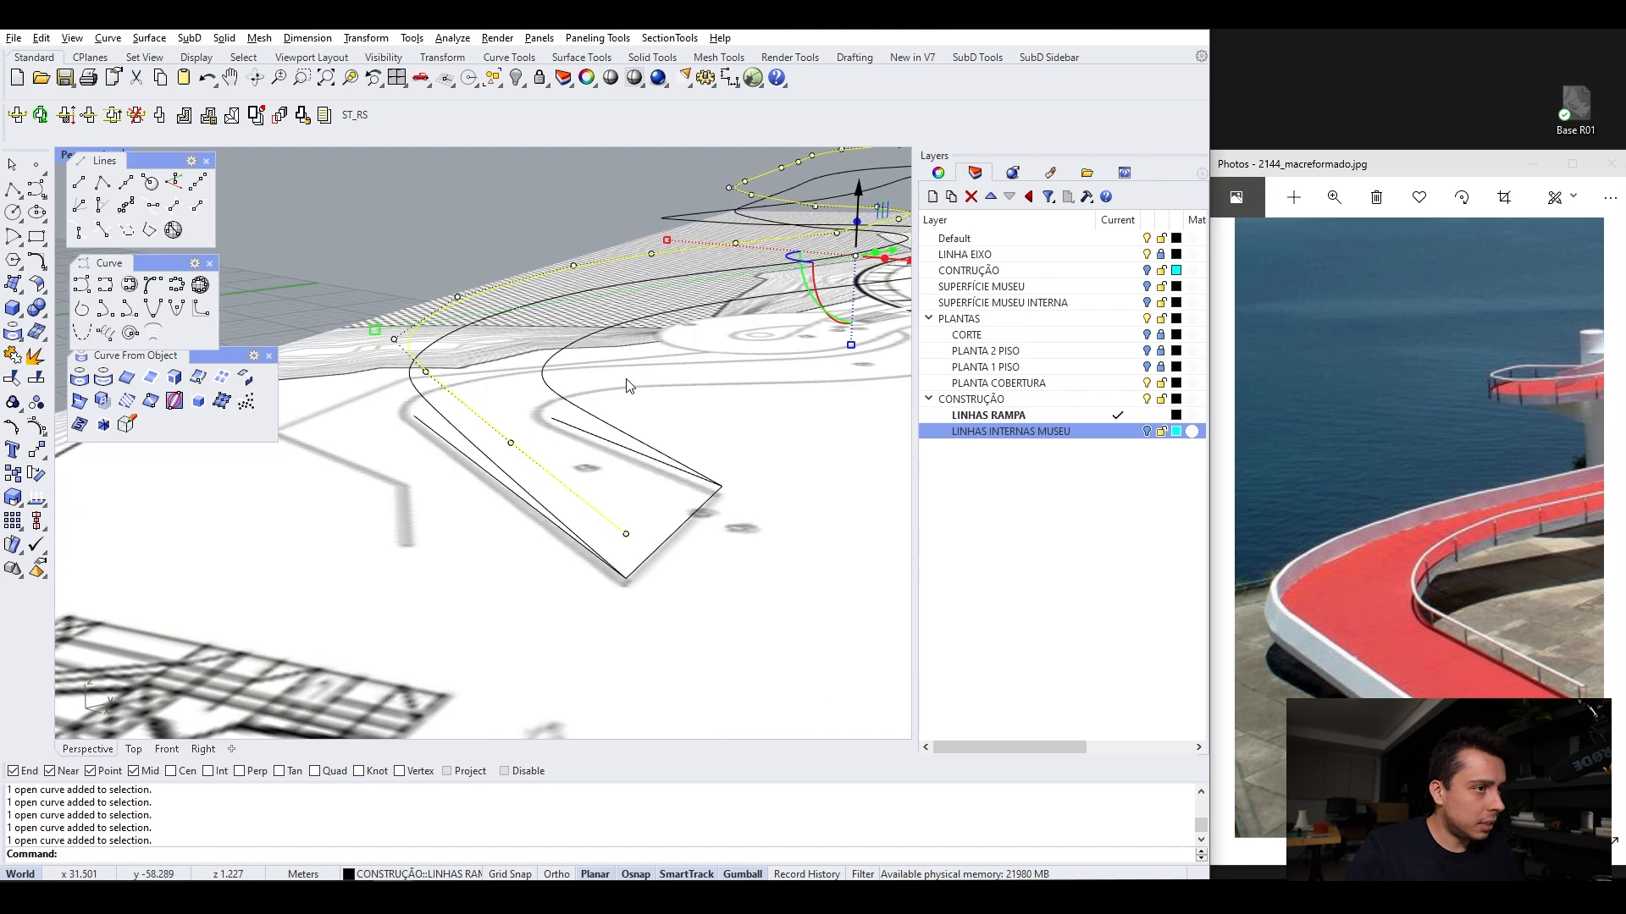
right_click_drag(627, 386, 725, 316)
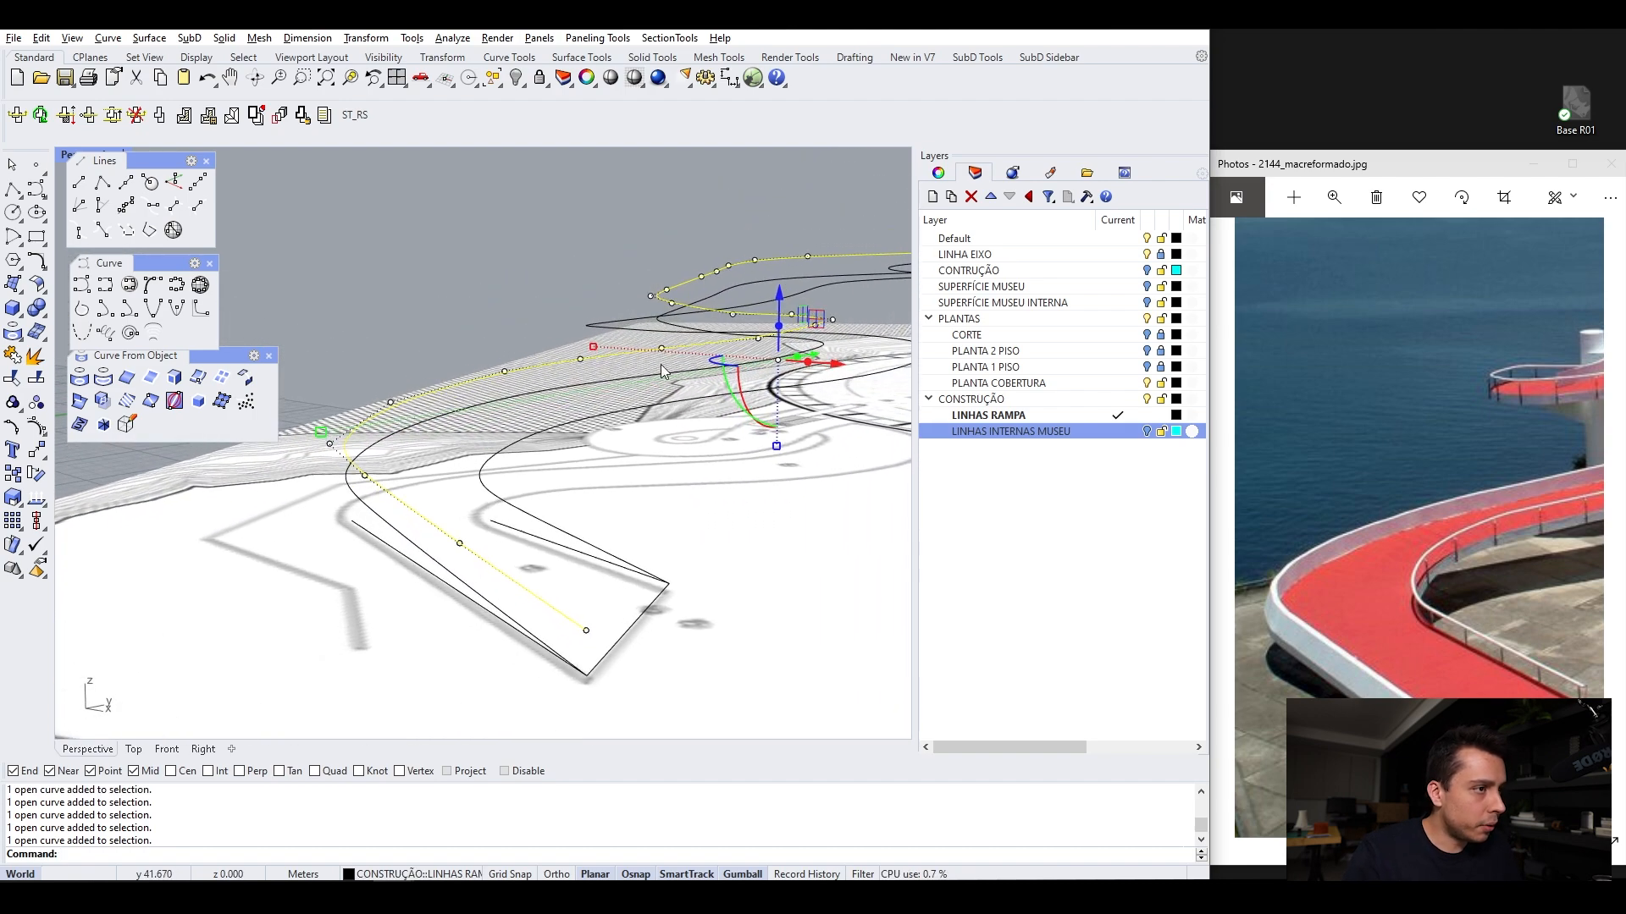
right_click_drag(419, 511, 435, 501, "shift")
left_click(457, 560)
left_click(441, 515)
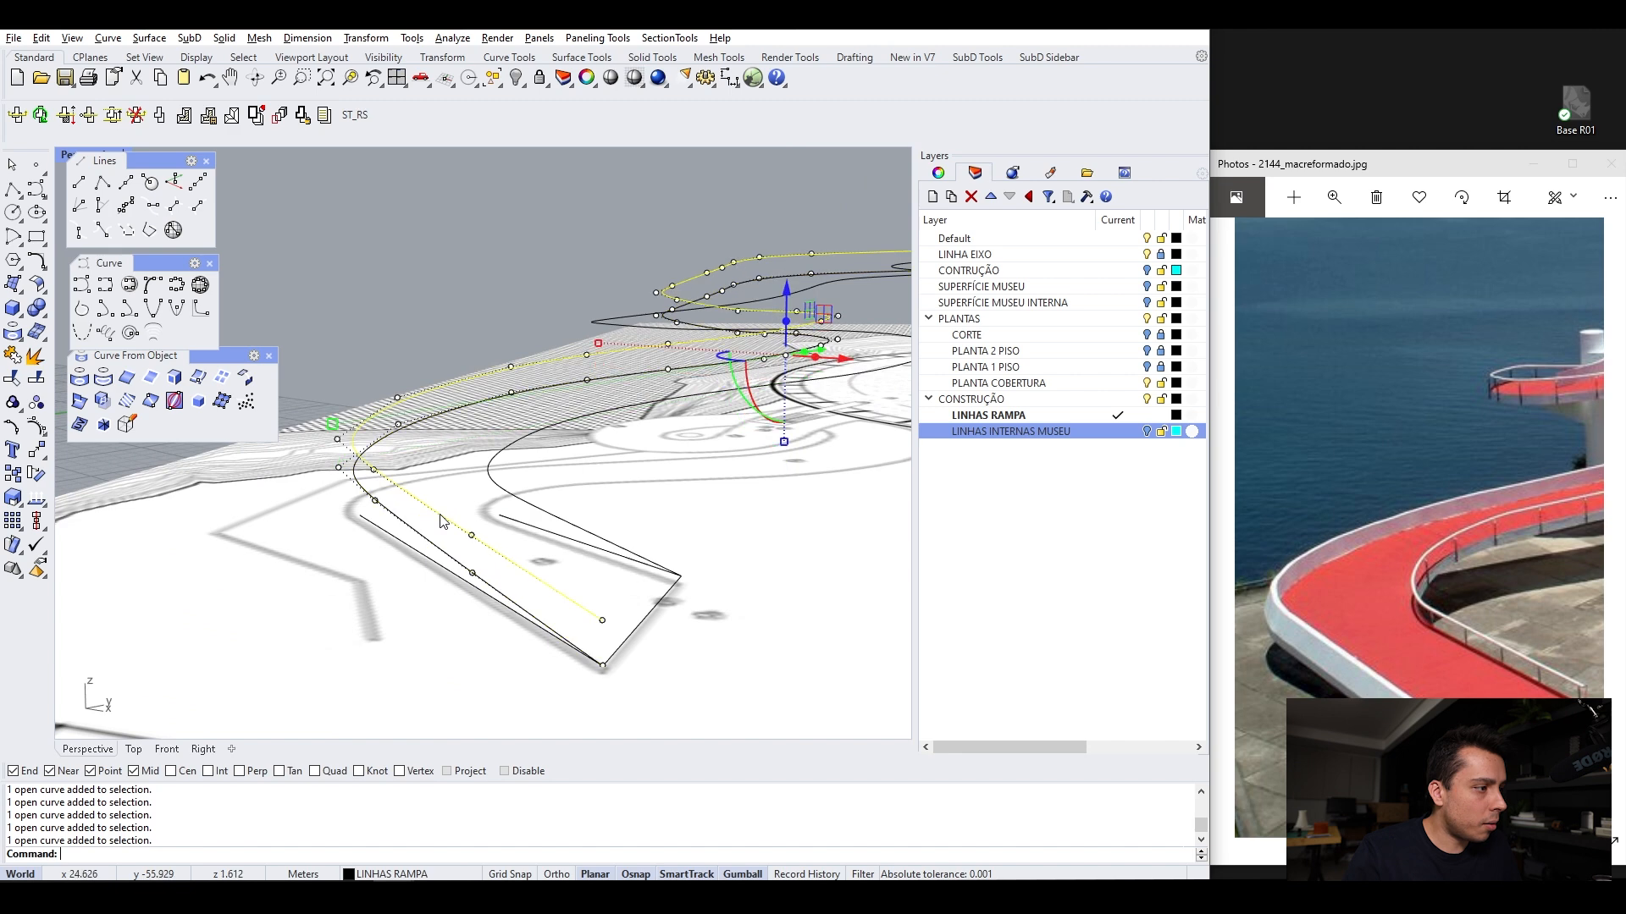
right_click_drag(439, 499, 467, 488)
key("Escape")
Offset the raised outer edge curve 0.25 m towards the outside of the ramp
type("of")
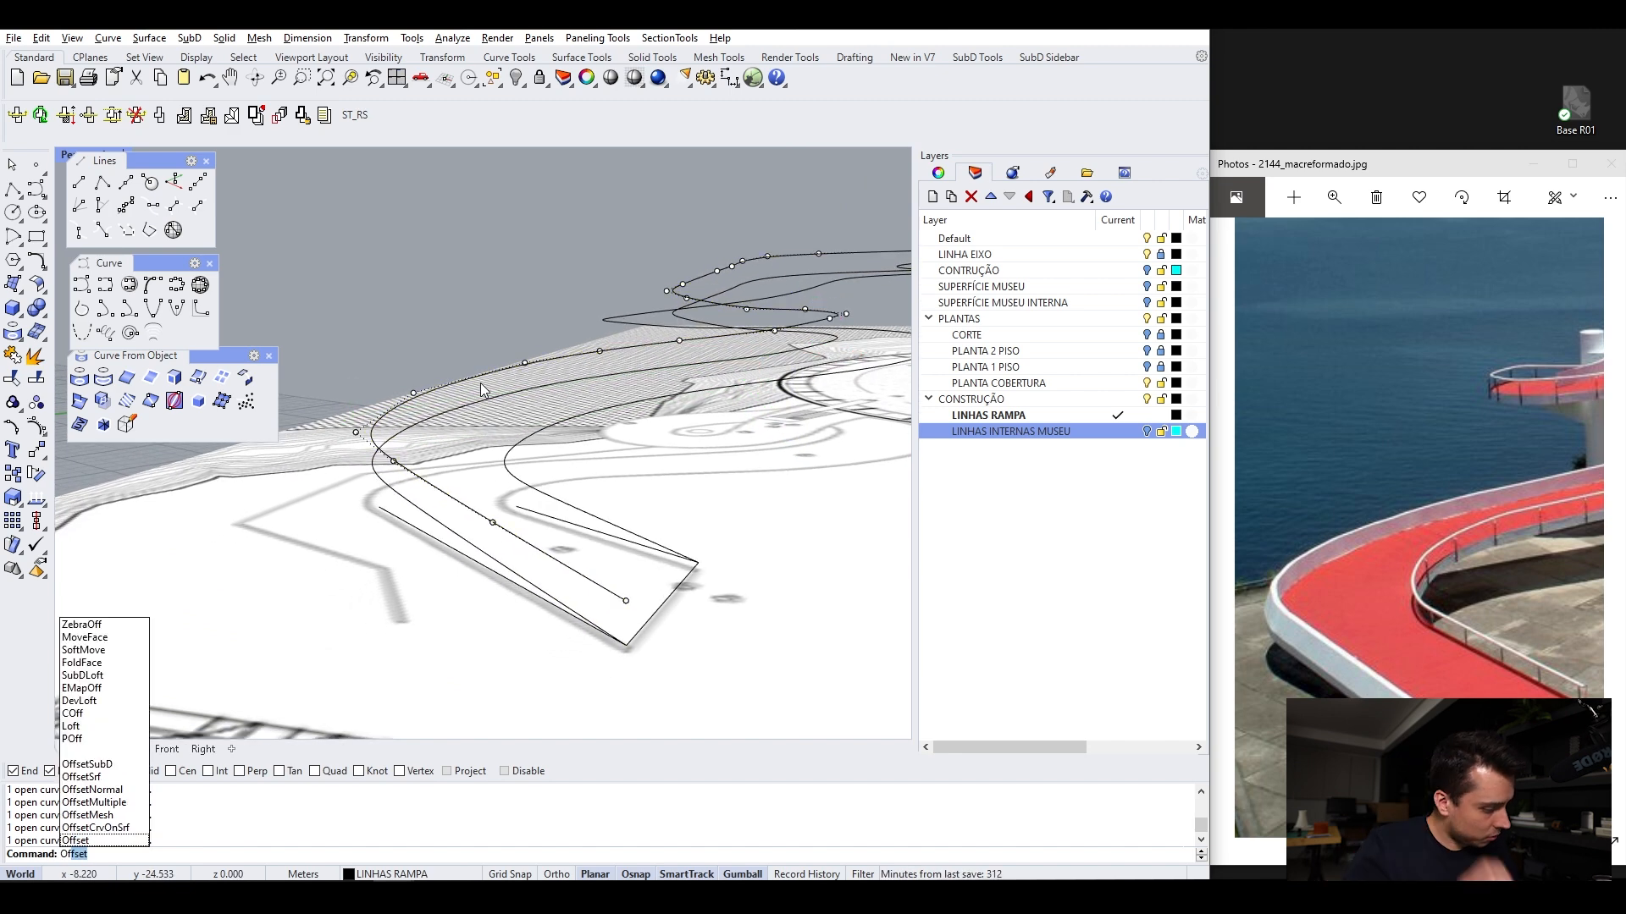
key("Return")
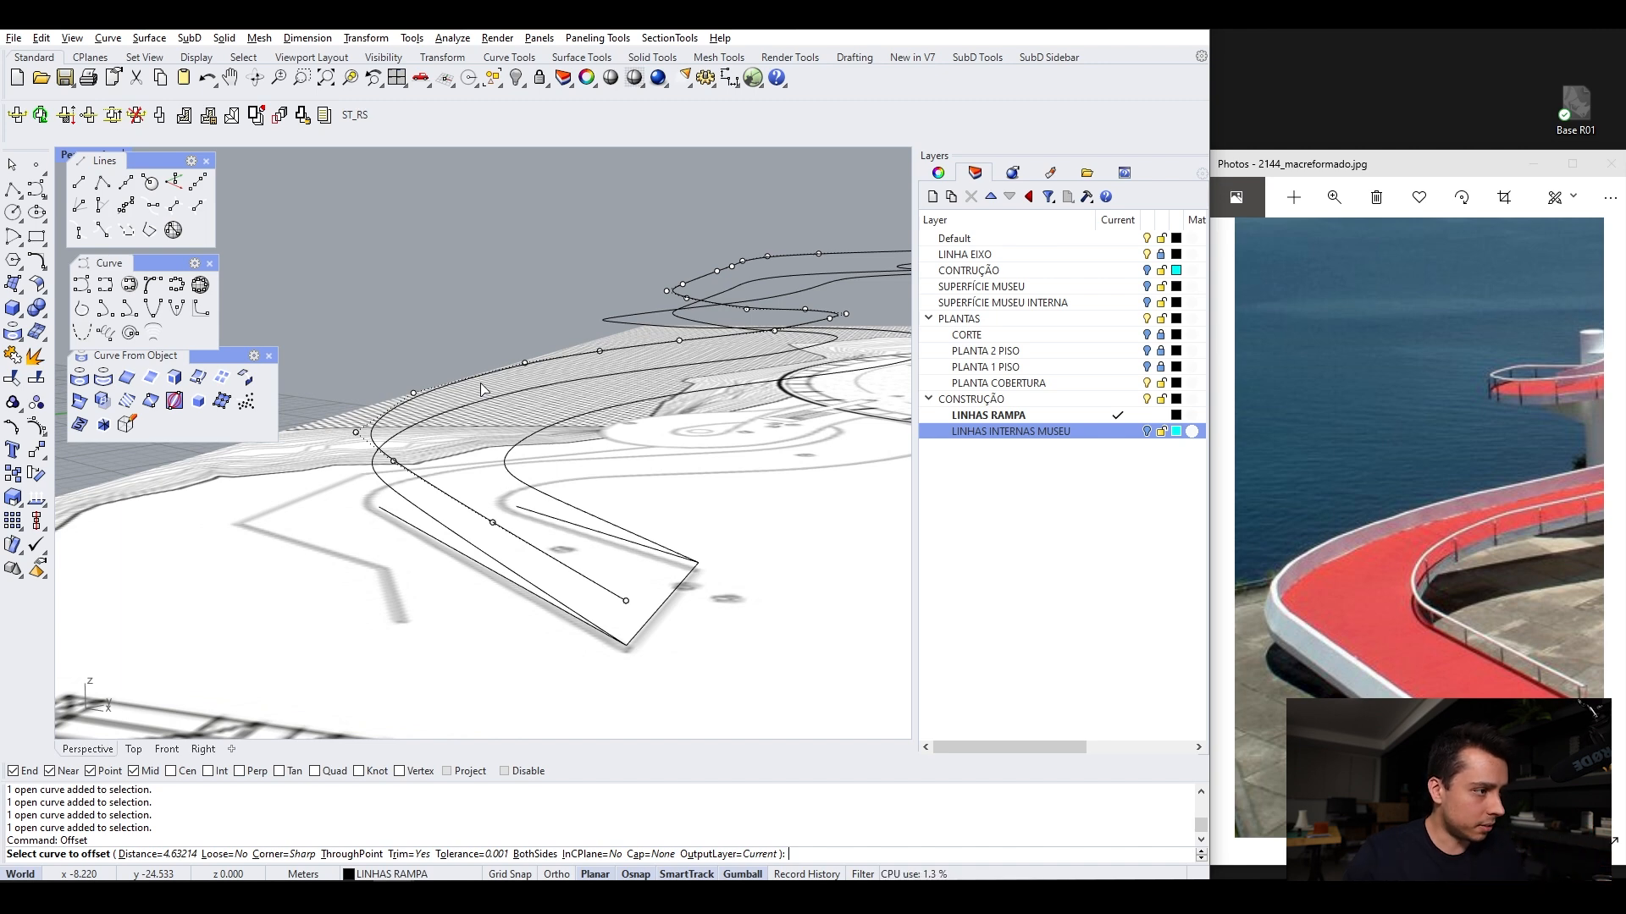
left_click(449, 495)
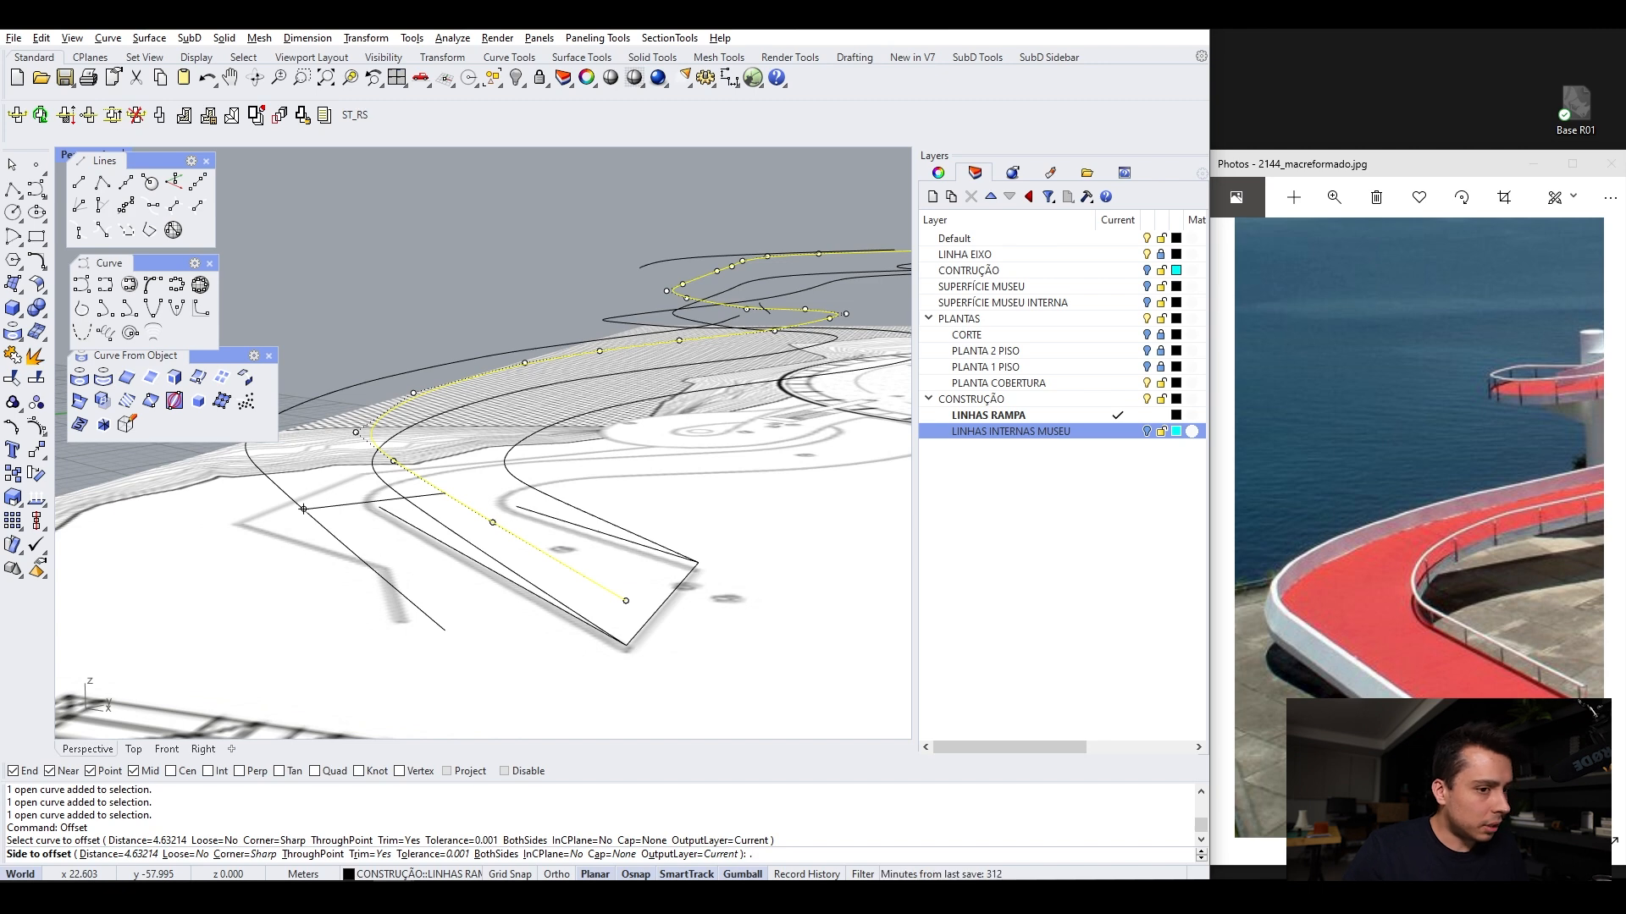
type(".25")
key("Return")
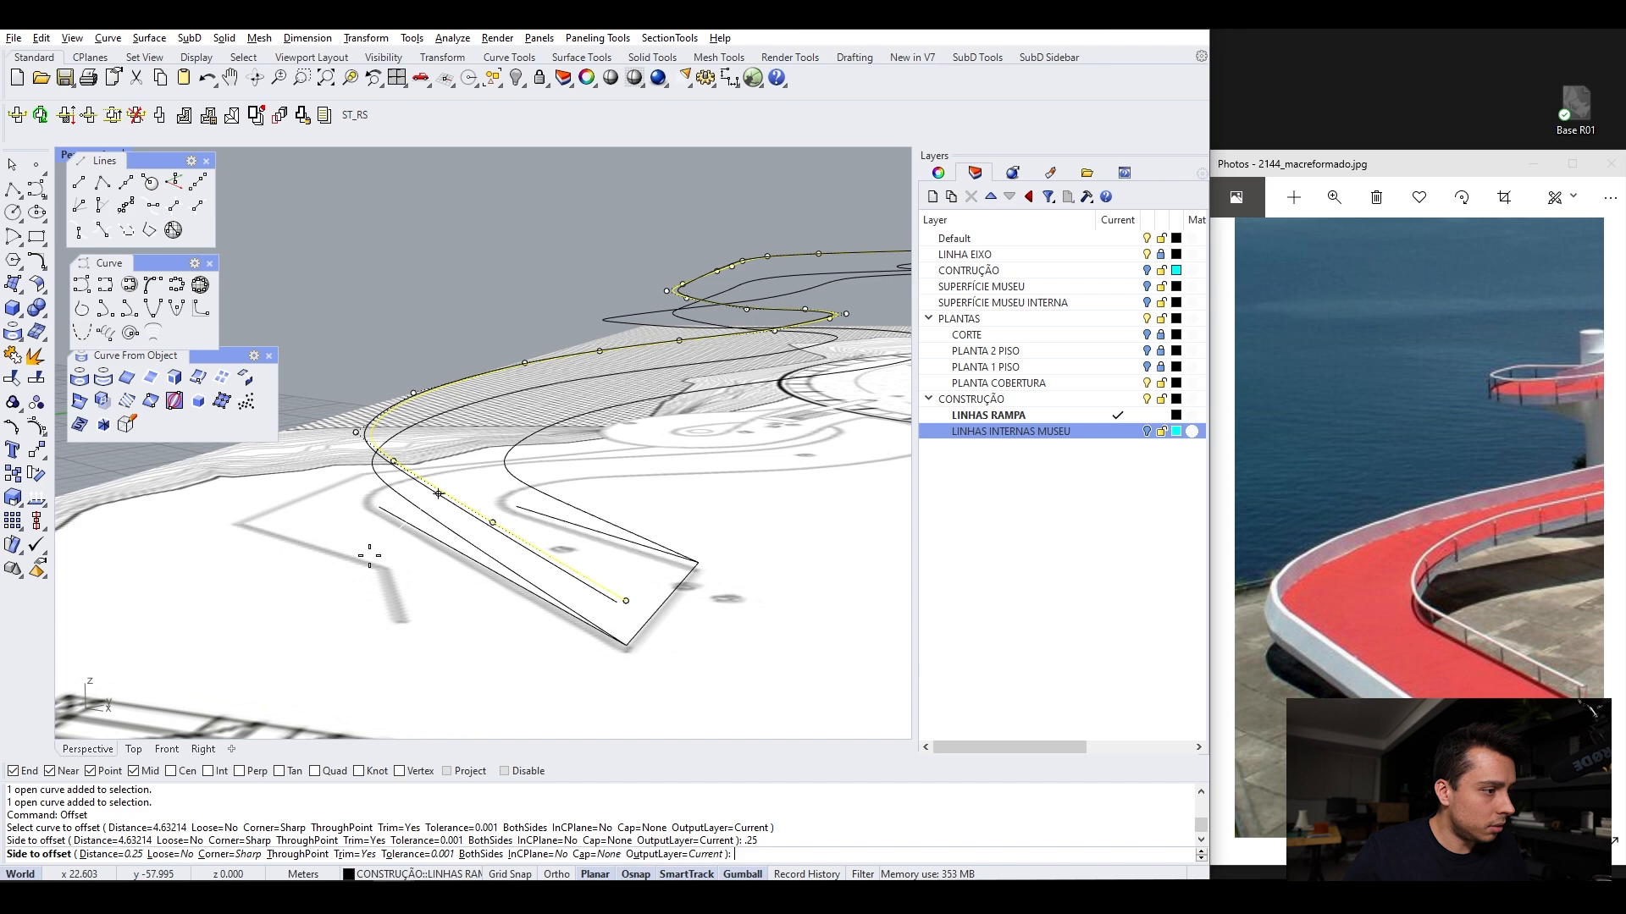
left_click(370, 563)
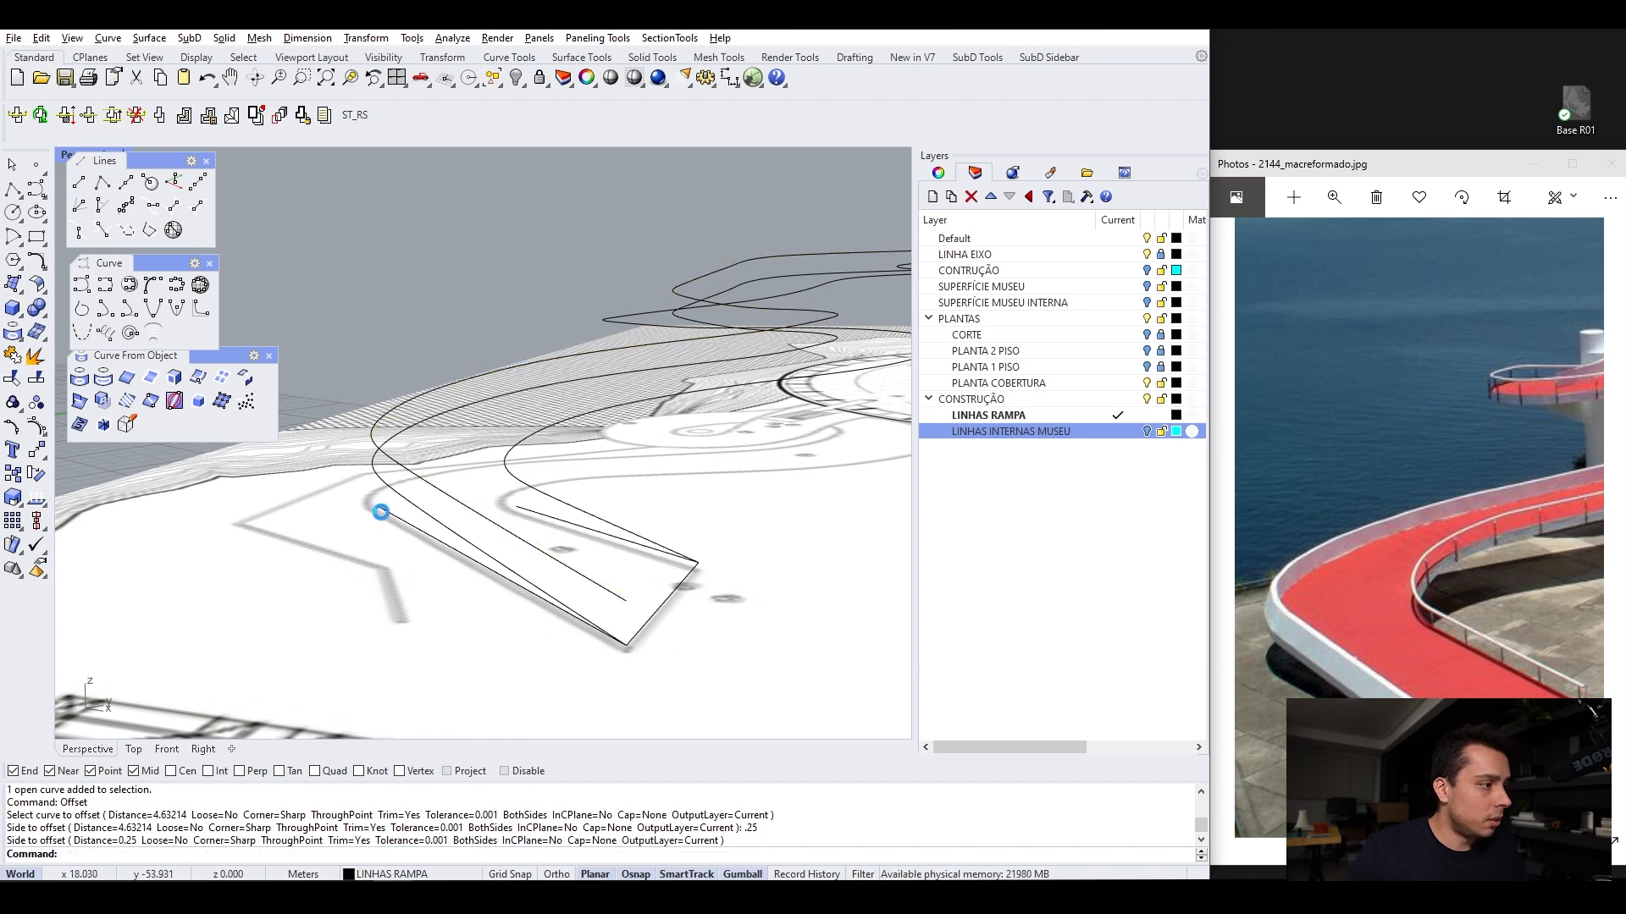
key("Return")
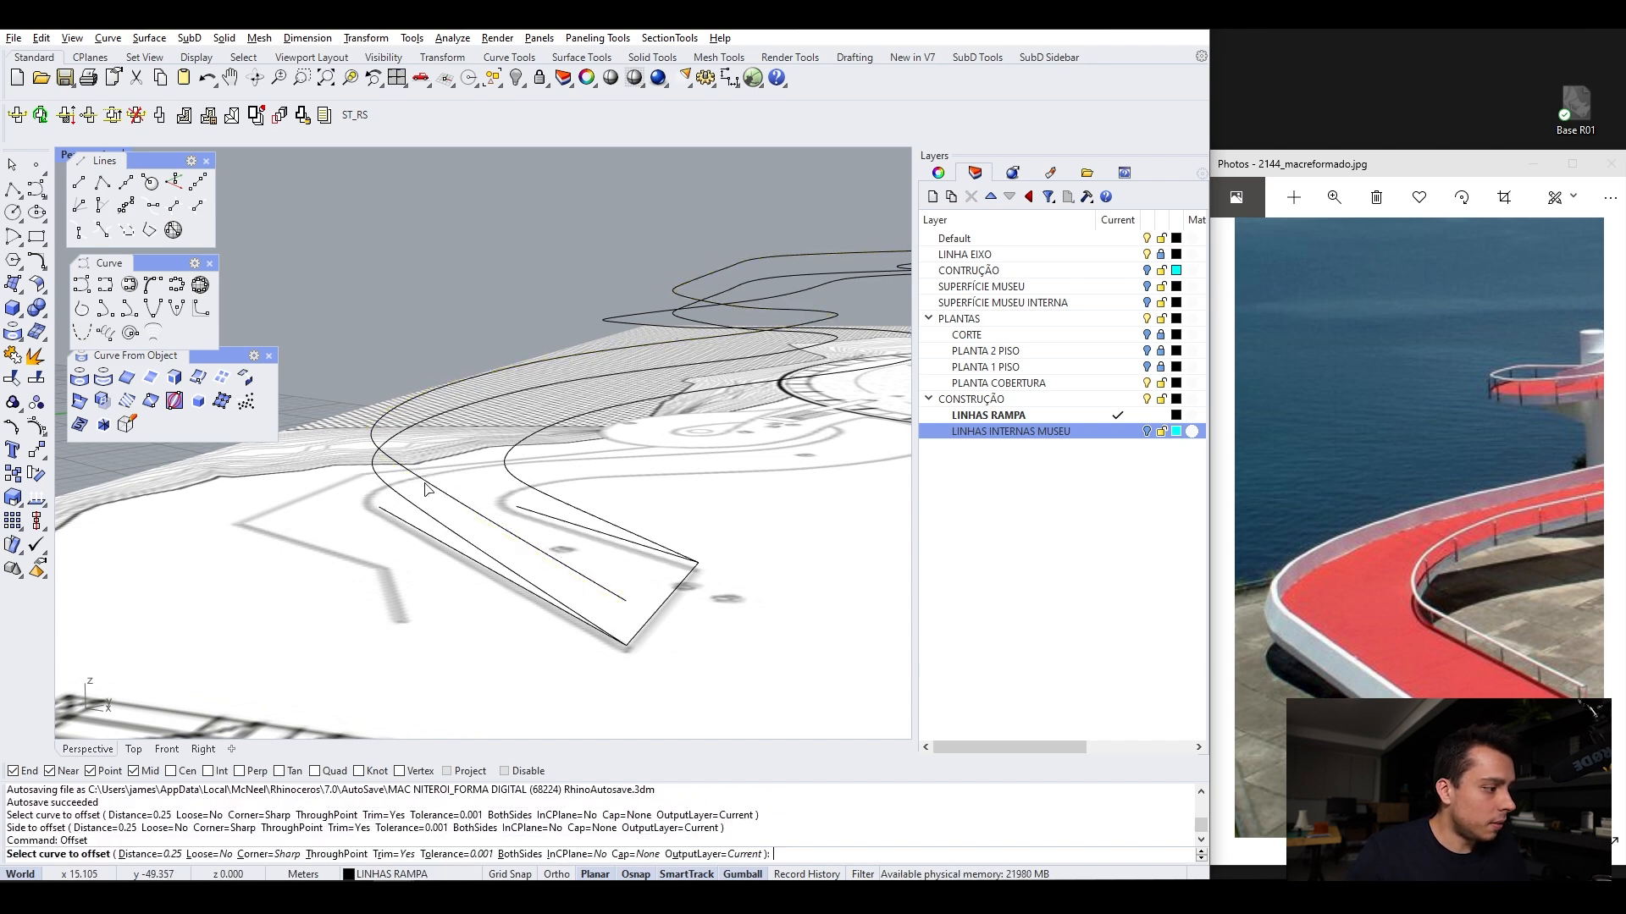
left_click(422, 484)
left_click(324, 513)
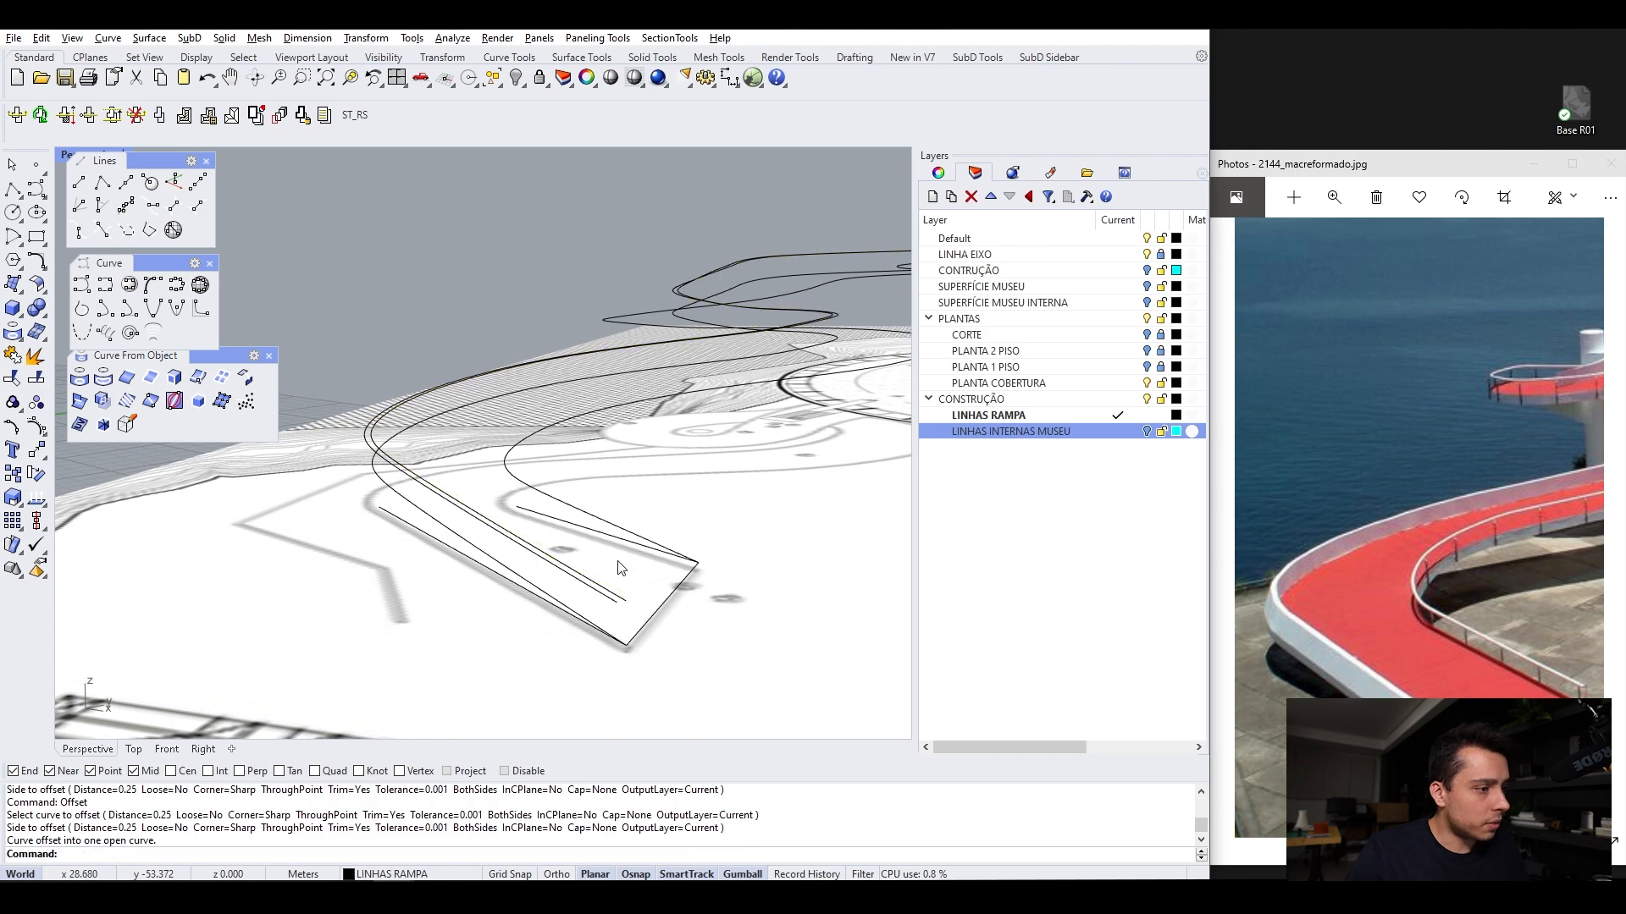
Draw a vertical 1.1 m polyline from the ramp's outer corner at the entrance up to the end of the raised edge curve
left_click(578, 590)
scroll(579, 591, "down", 2)
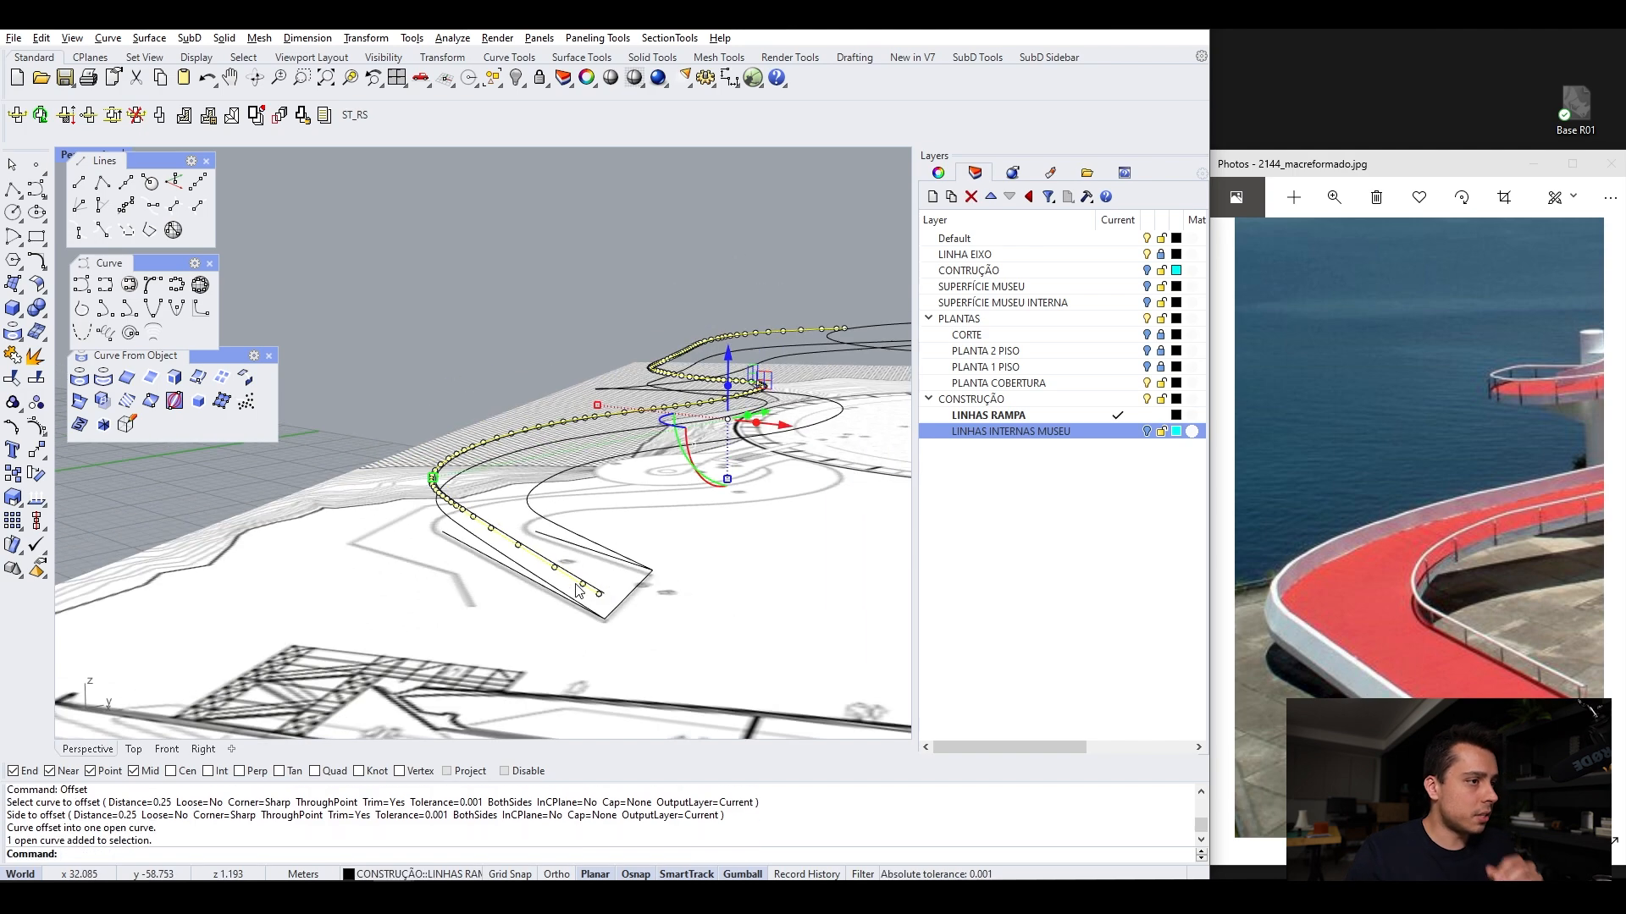
mouse_move(591, 578)
right_mouse_down()
mouse_move(770, 592)
mouse_move(690, 579)
mouse_move(617, 595)
right_mouse_up()
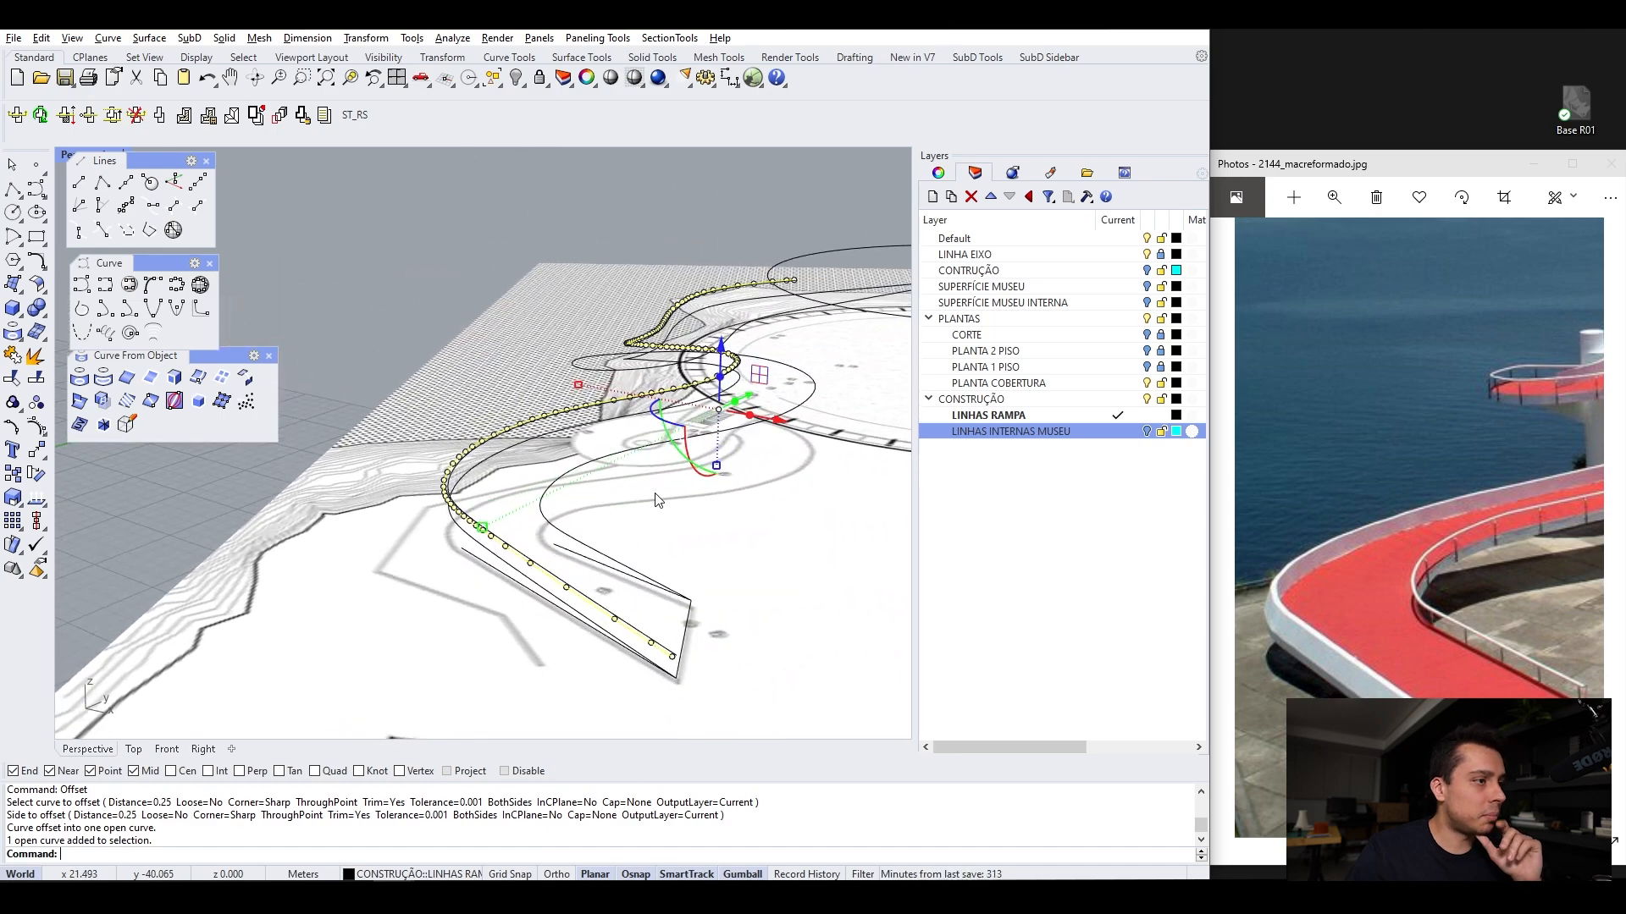
scroll(658, 500, "up", 4)
scroll(663, 329, "down", 5)
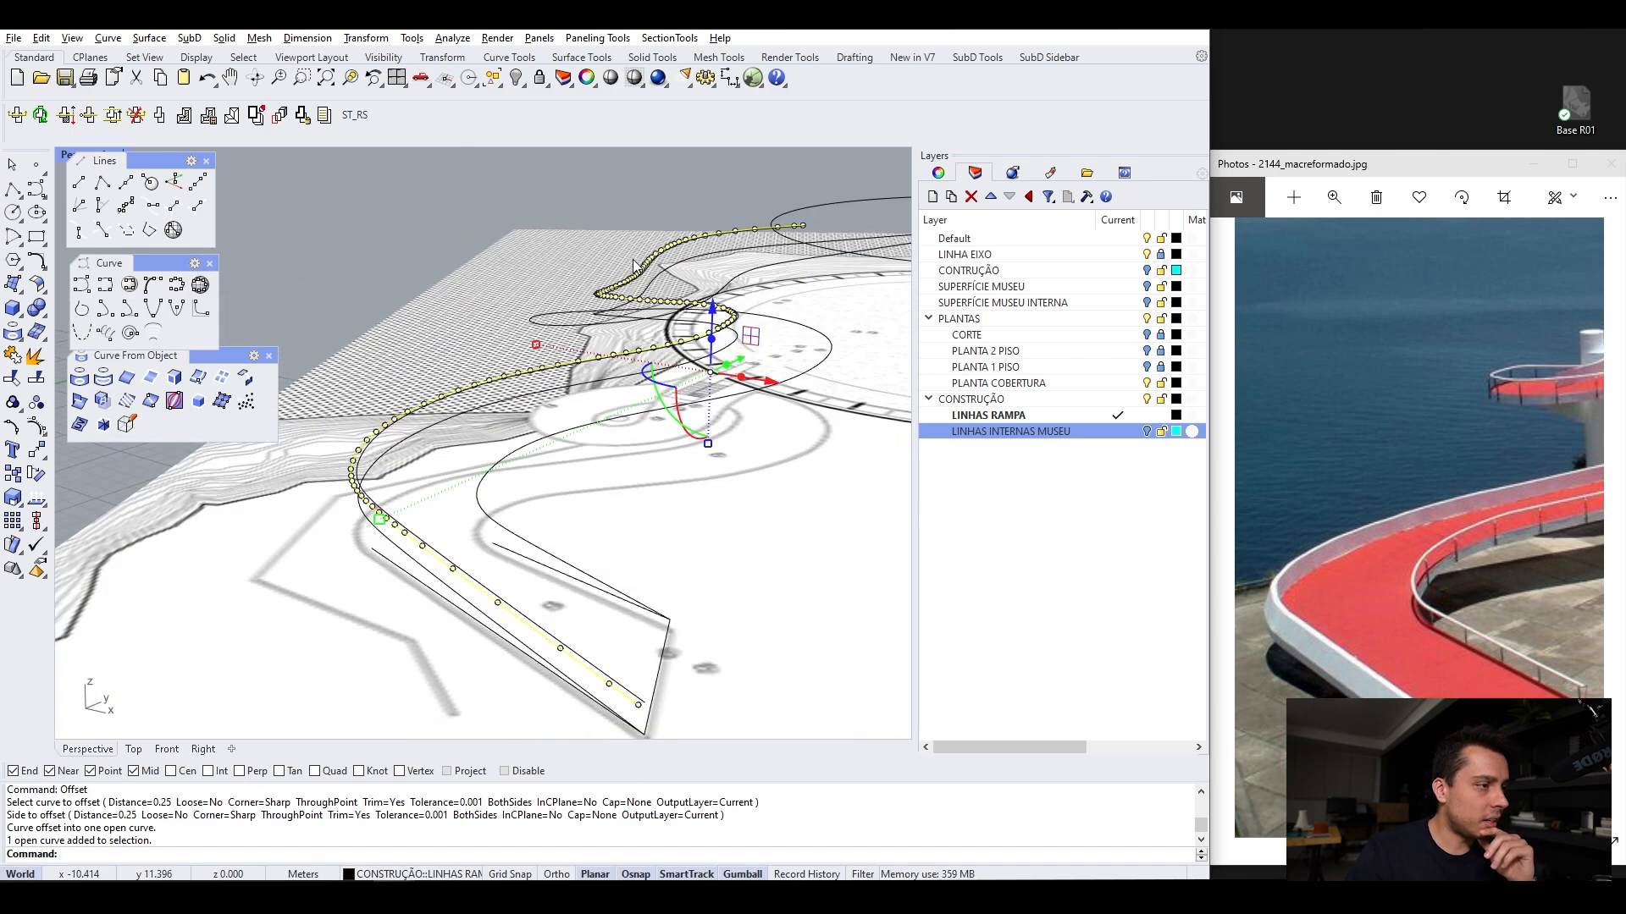
key("Escape")
right_click_drag(525, 475, 367, 297)
left_click(362, 403)
right_click_drag(456, 407, 460, 402)
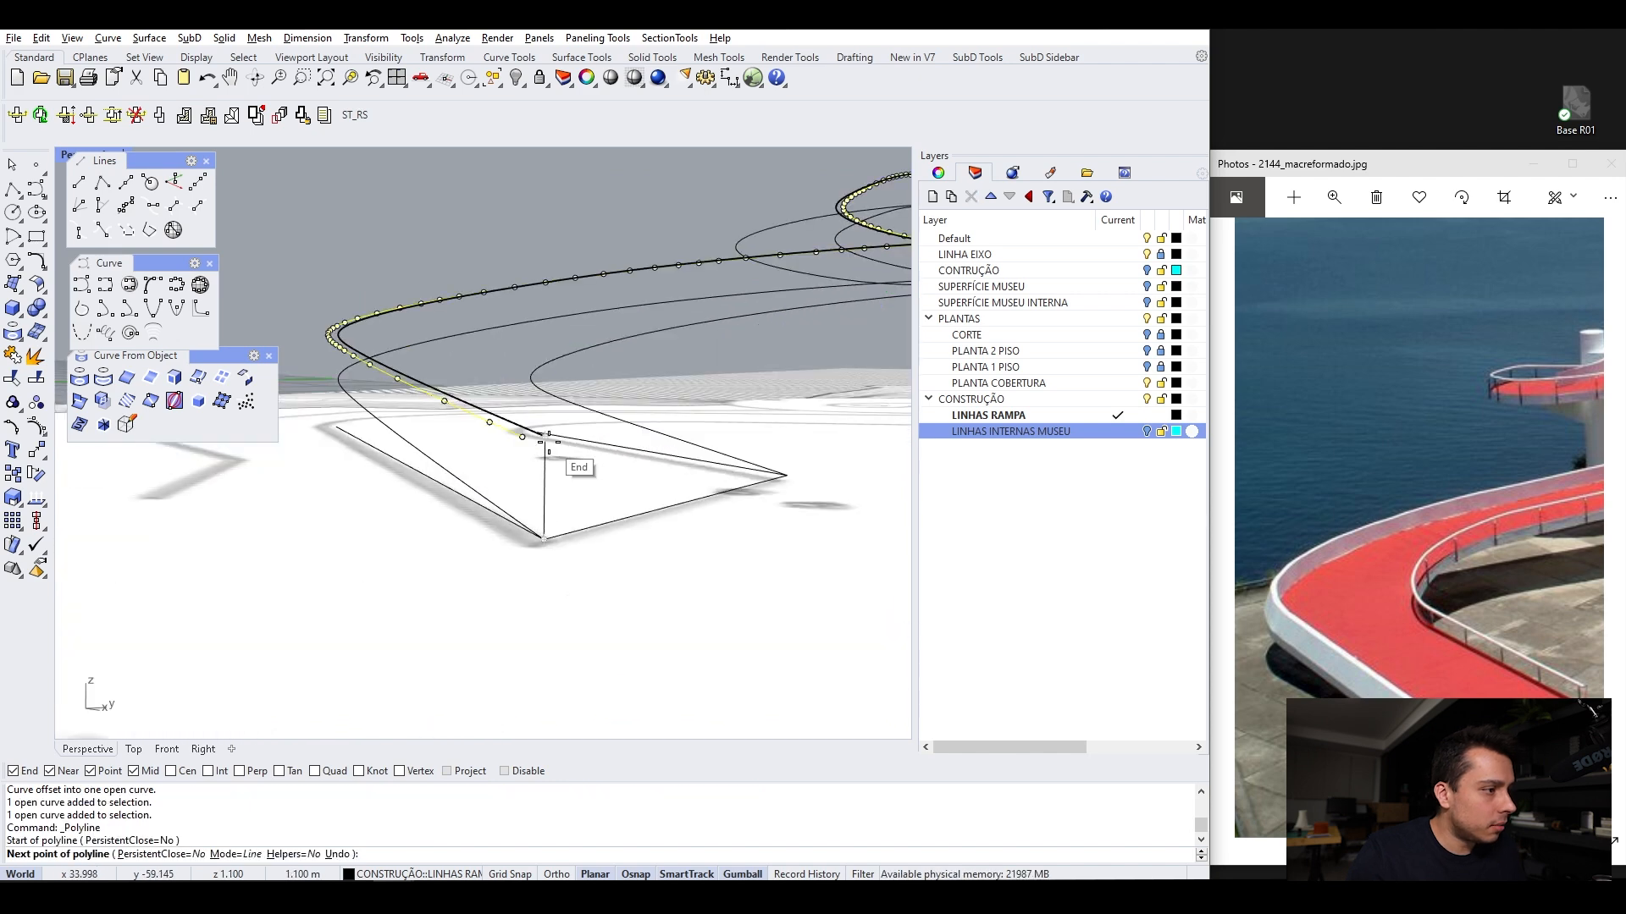
left_click(545, 435)
right_click(549, 443)
Draw a short polyline joining the entrance ends of the raised edge curve and its outward offset
right_click_drag(569, 537, 606, 451)
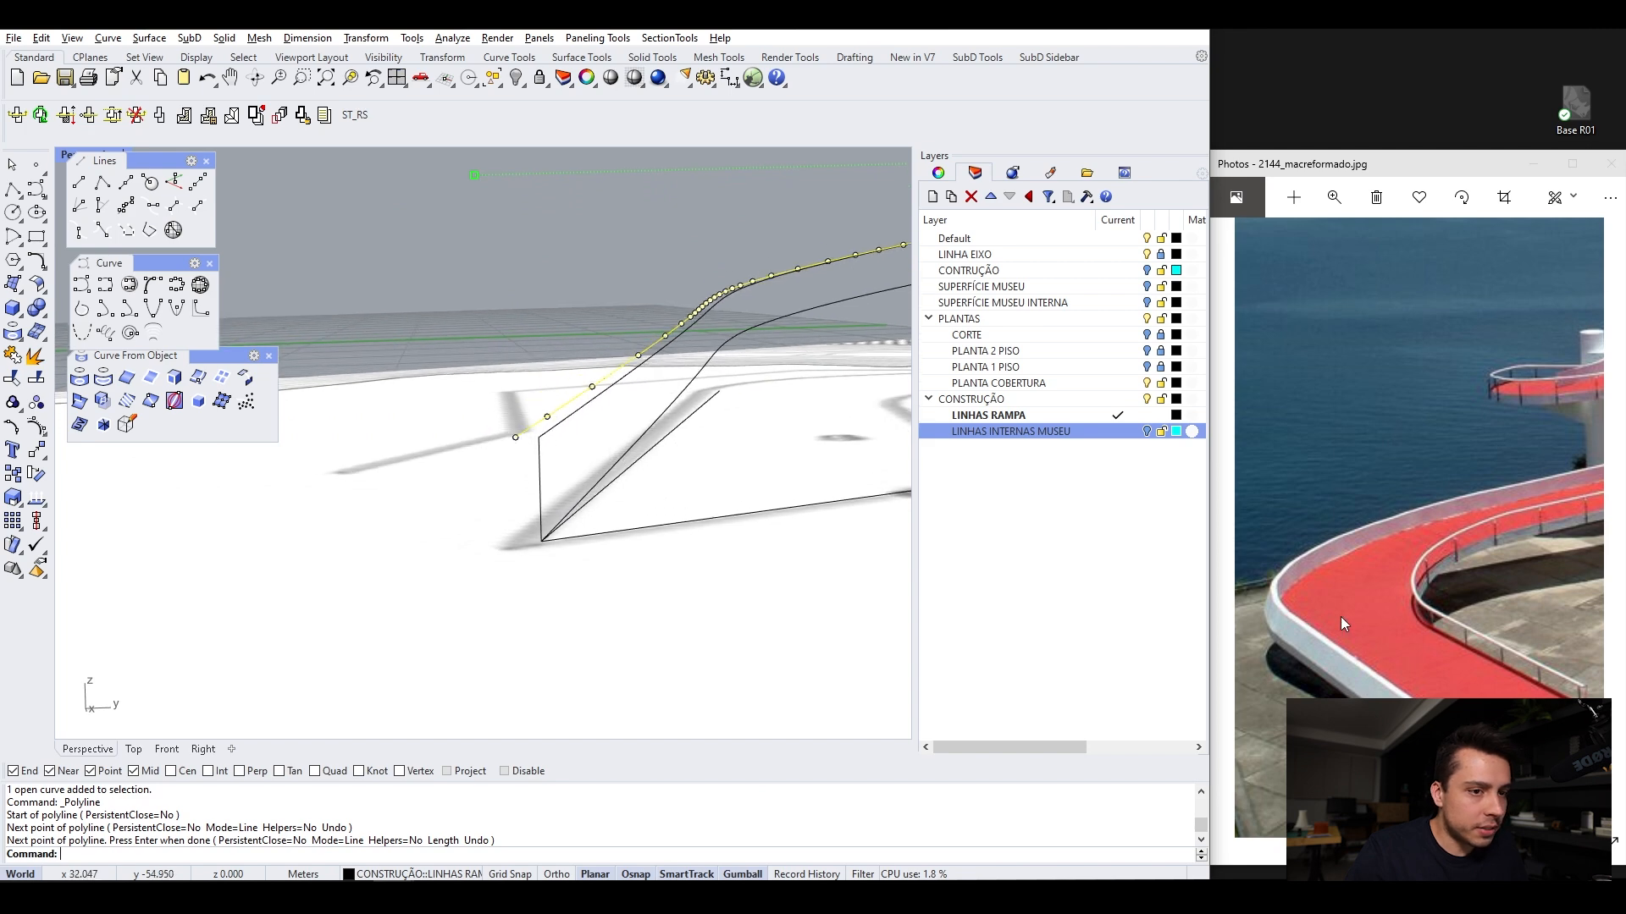
key("Escape")
right_click_drag(511, 363, 610, 452)
right_click(628, 481)
left_click(624, 474)
left_click(591, 474)
right_click(593, 474)
Copy the raised edge curve from its entrance end down to the midpoint of the vertical line
left_click(598, 453)
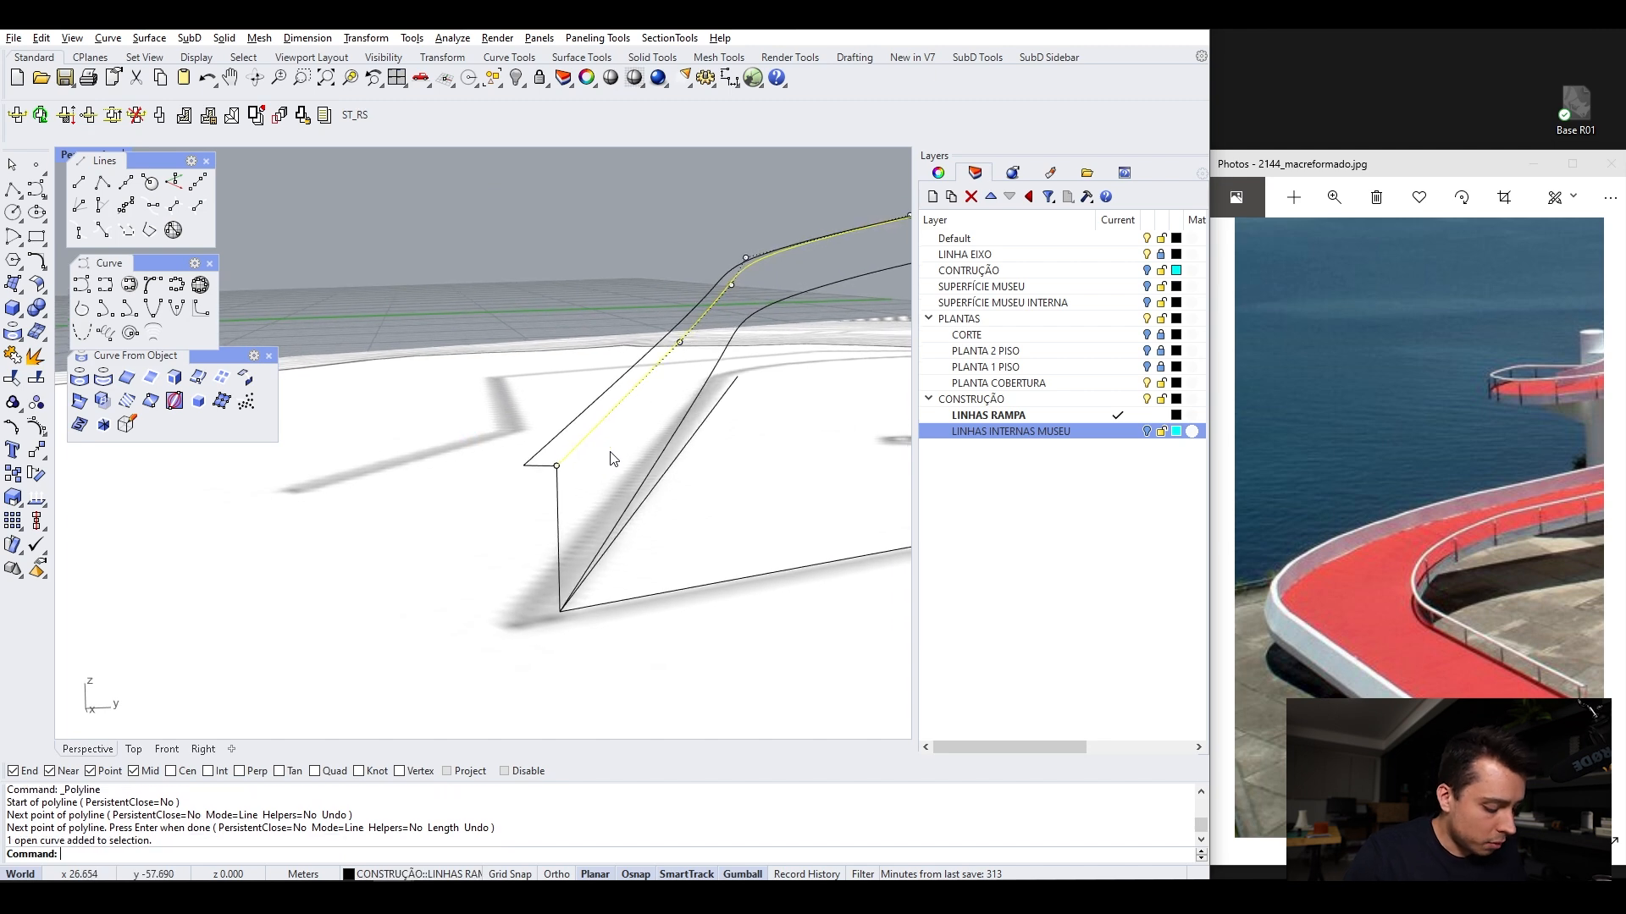
type("Copy")
key("Return")
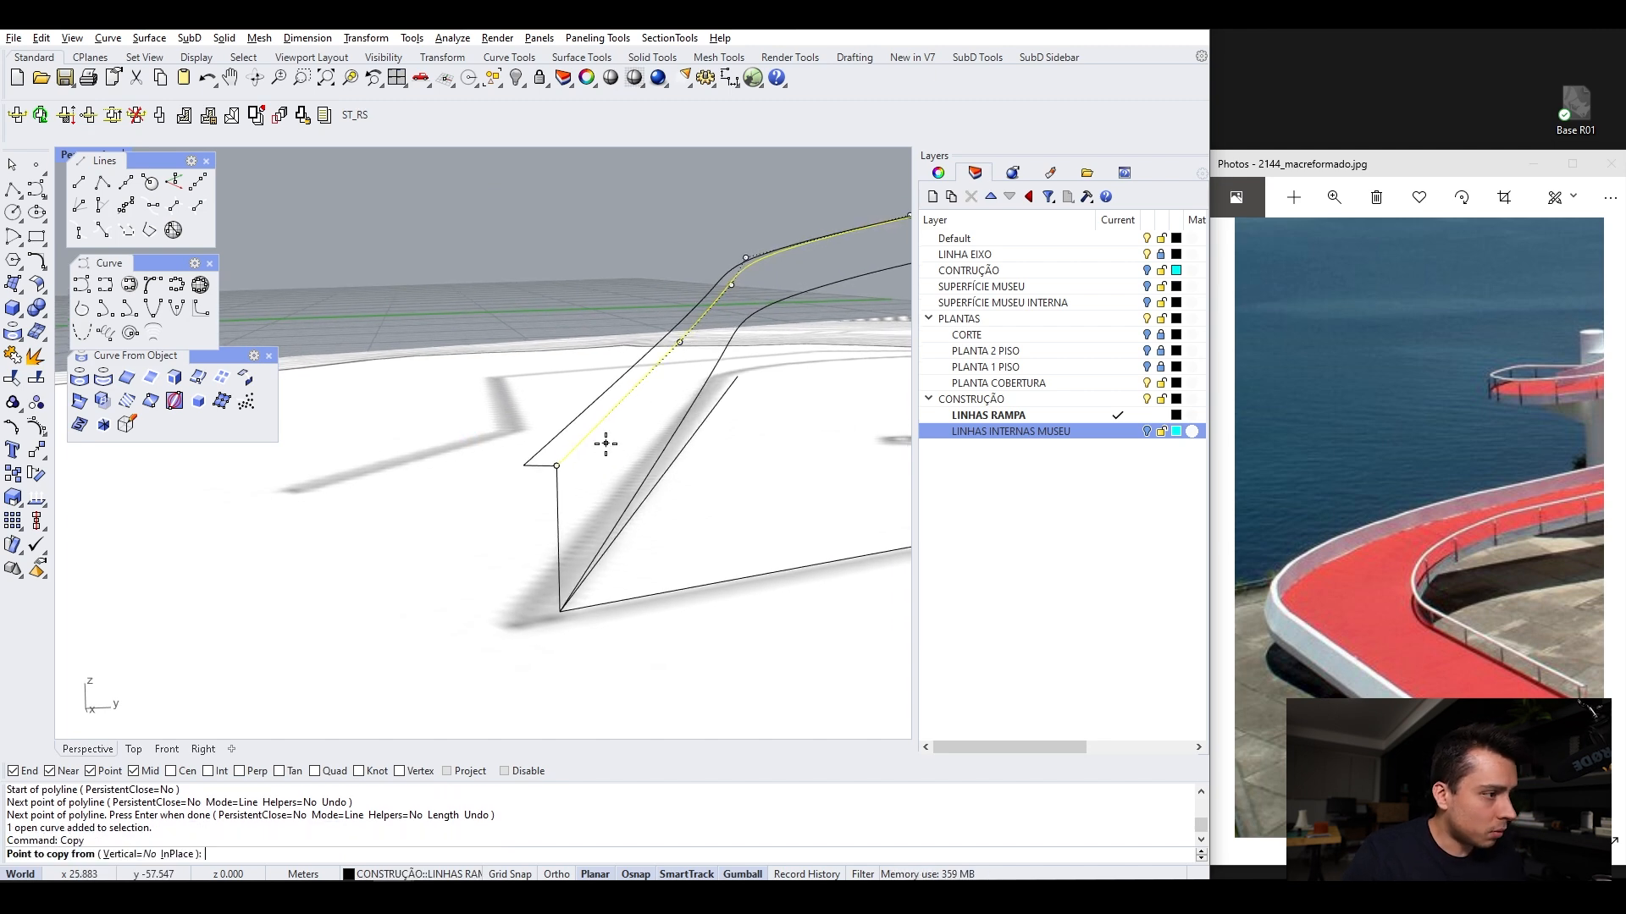
left_click(557, 465)
left_click(558, 541)
key("Return")
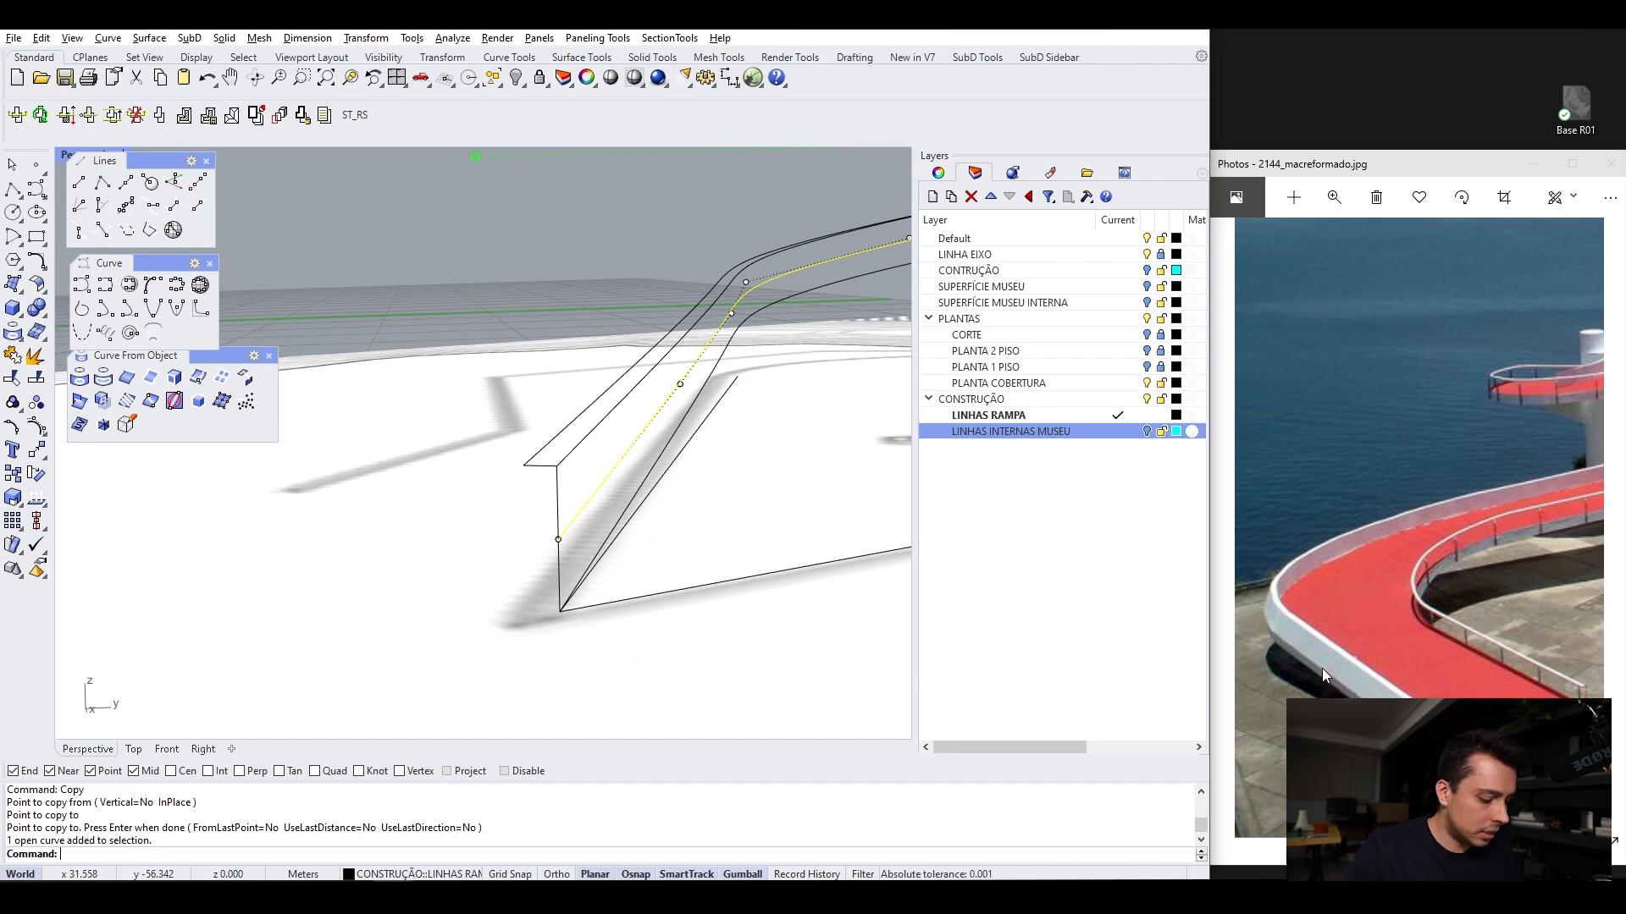
Try to offset the mid-height edge curve 0.25 m outward, and undo the offset
type("Offset")
key("Return")
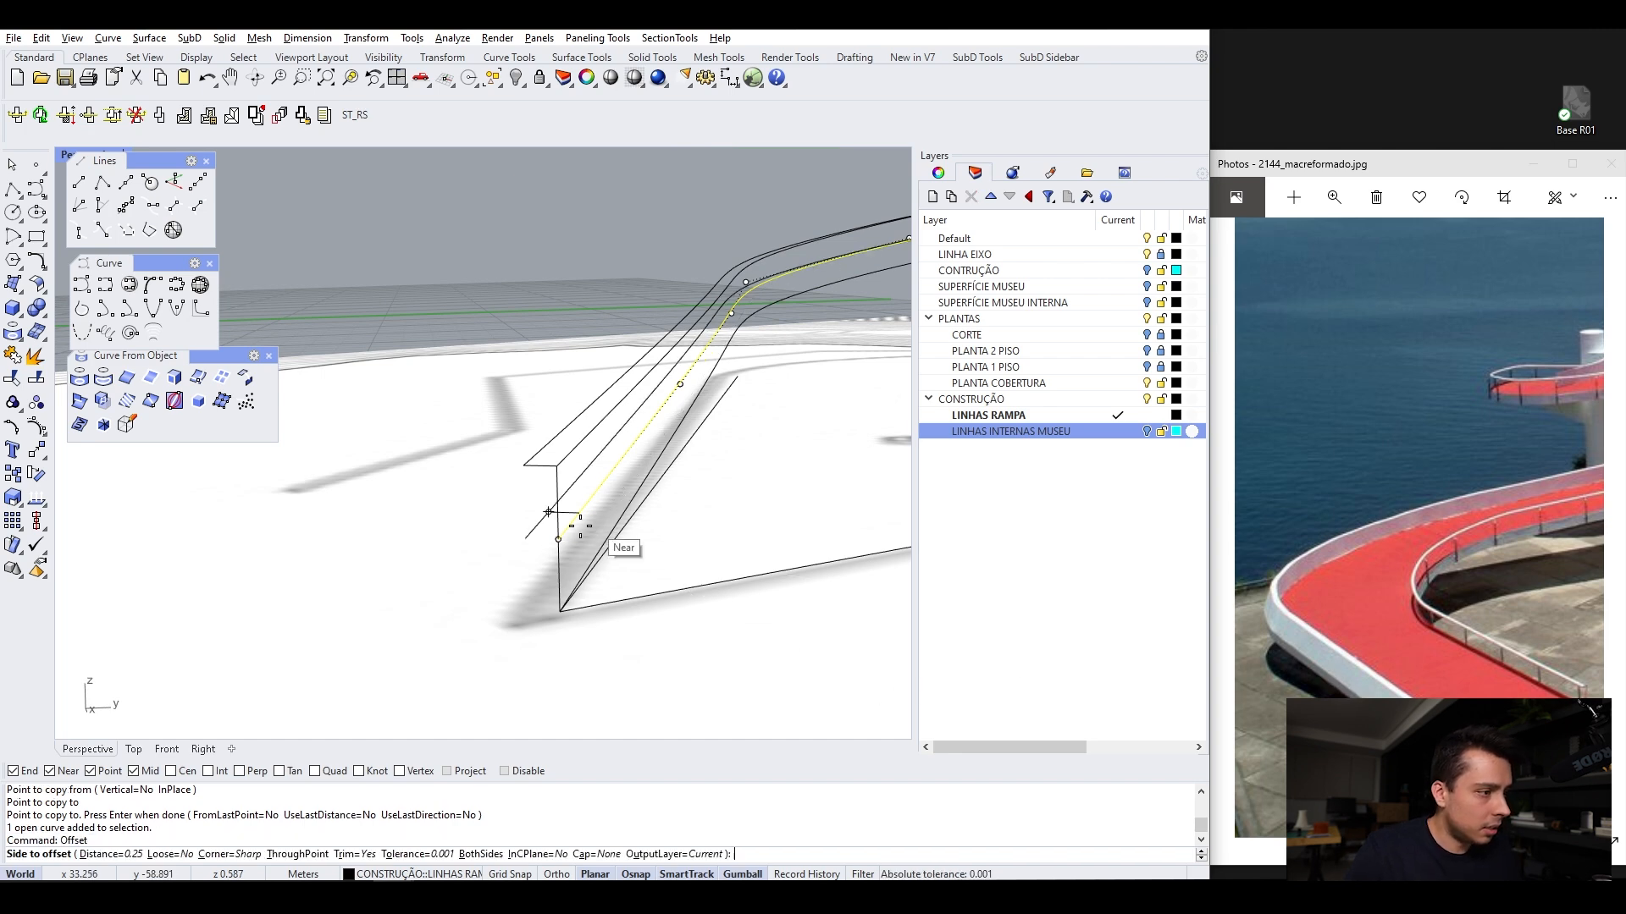
right_click_drag(521, 535, 735, 578)
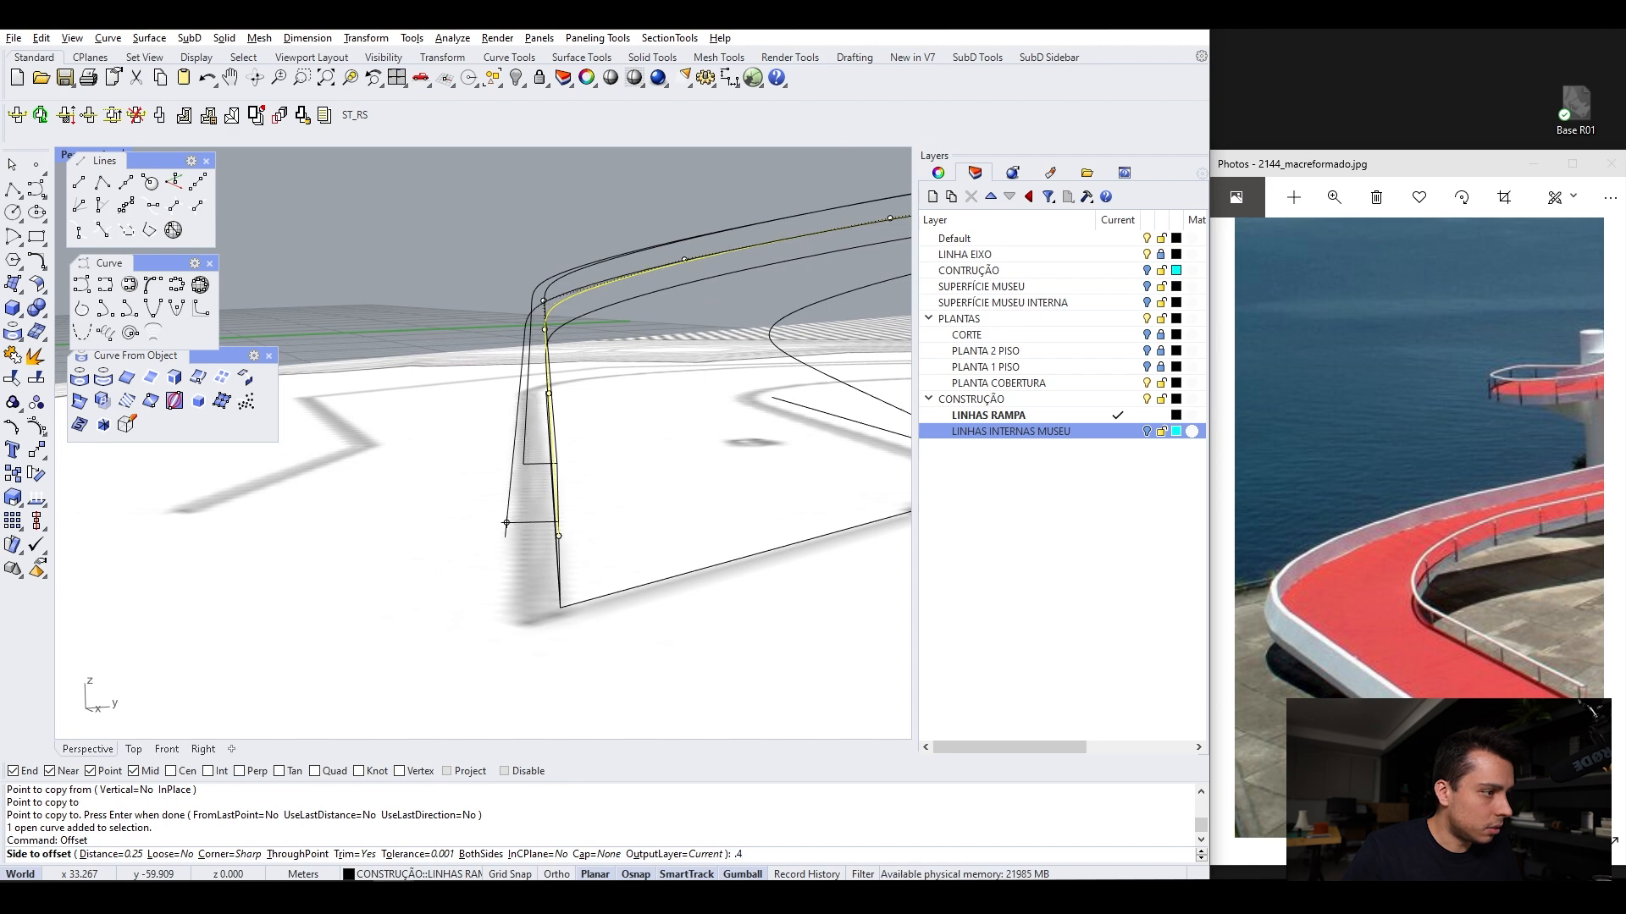
left_click(431, 544)
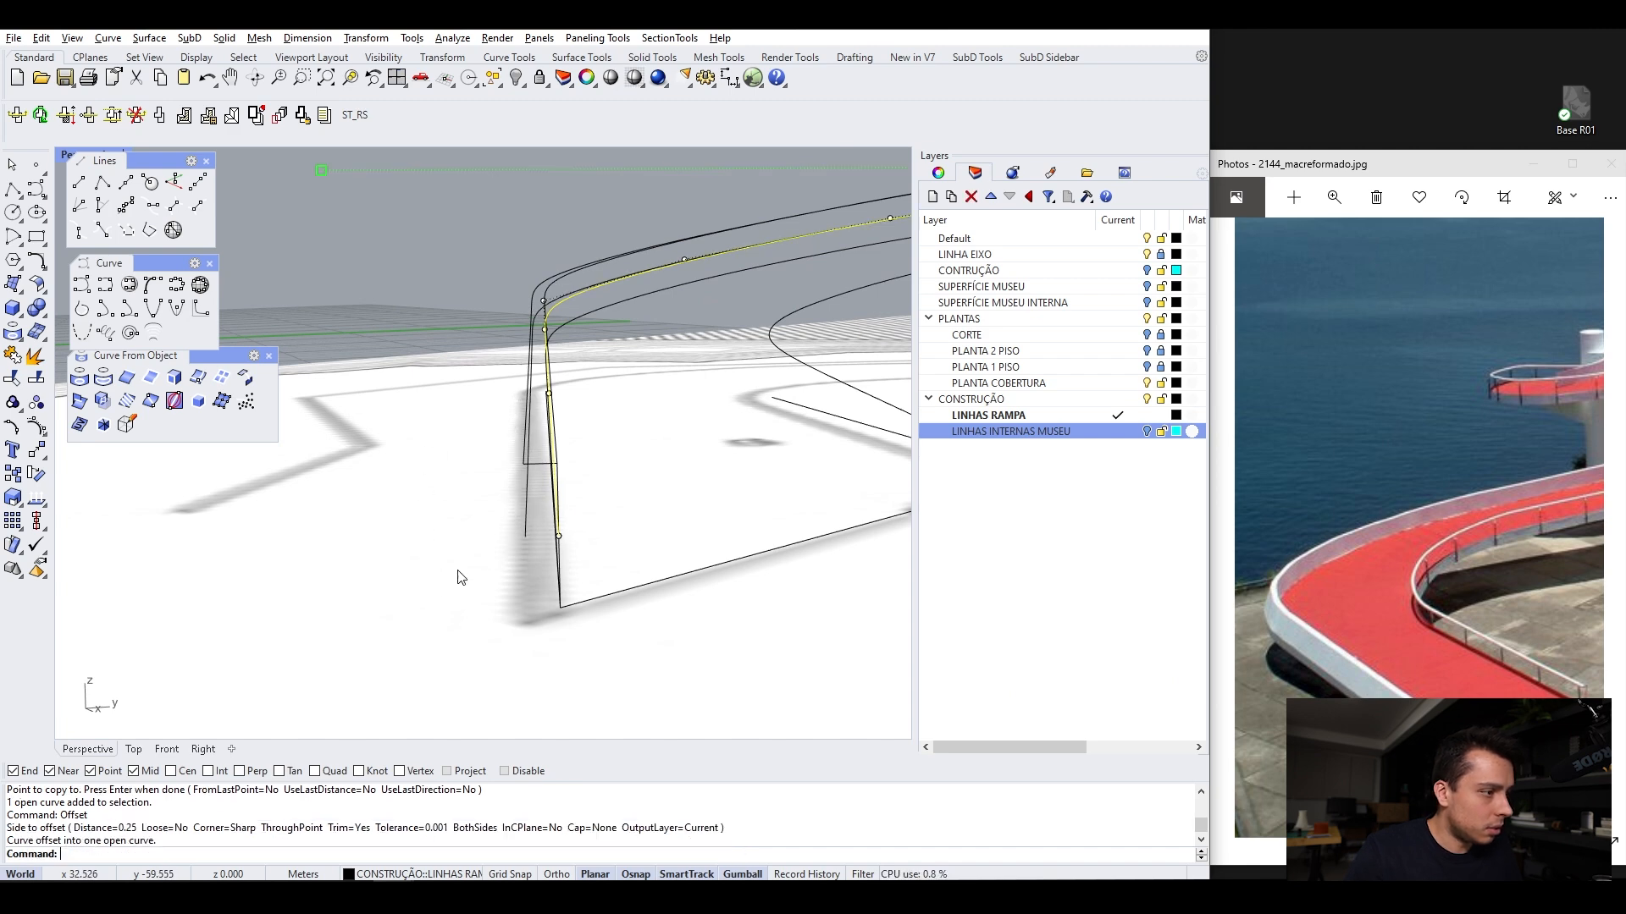
key("ctrl+z")
Try to offset the mid-height edge curve outward with the distance set to 0.4 m, and undo the offset
right_click_drag(483, 565, 537, 546)
key("Return")
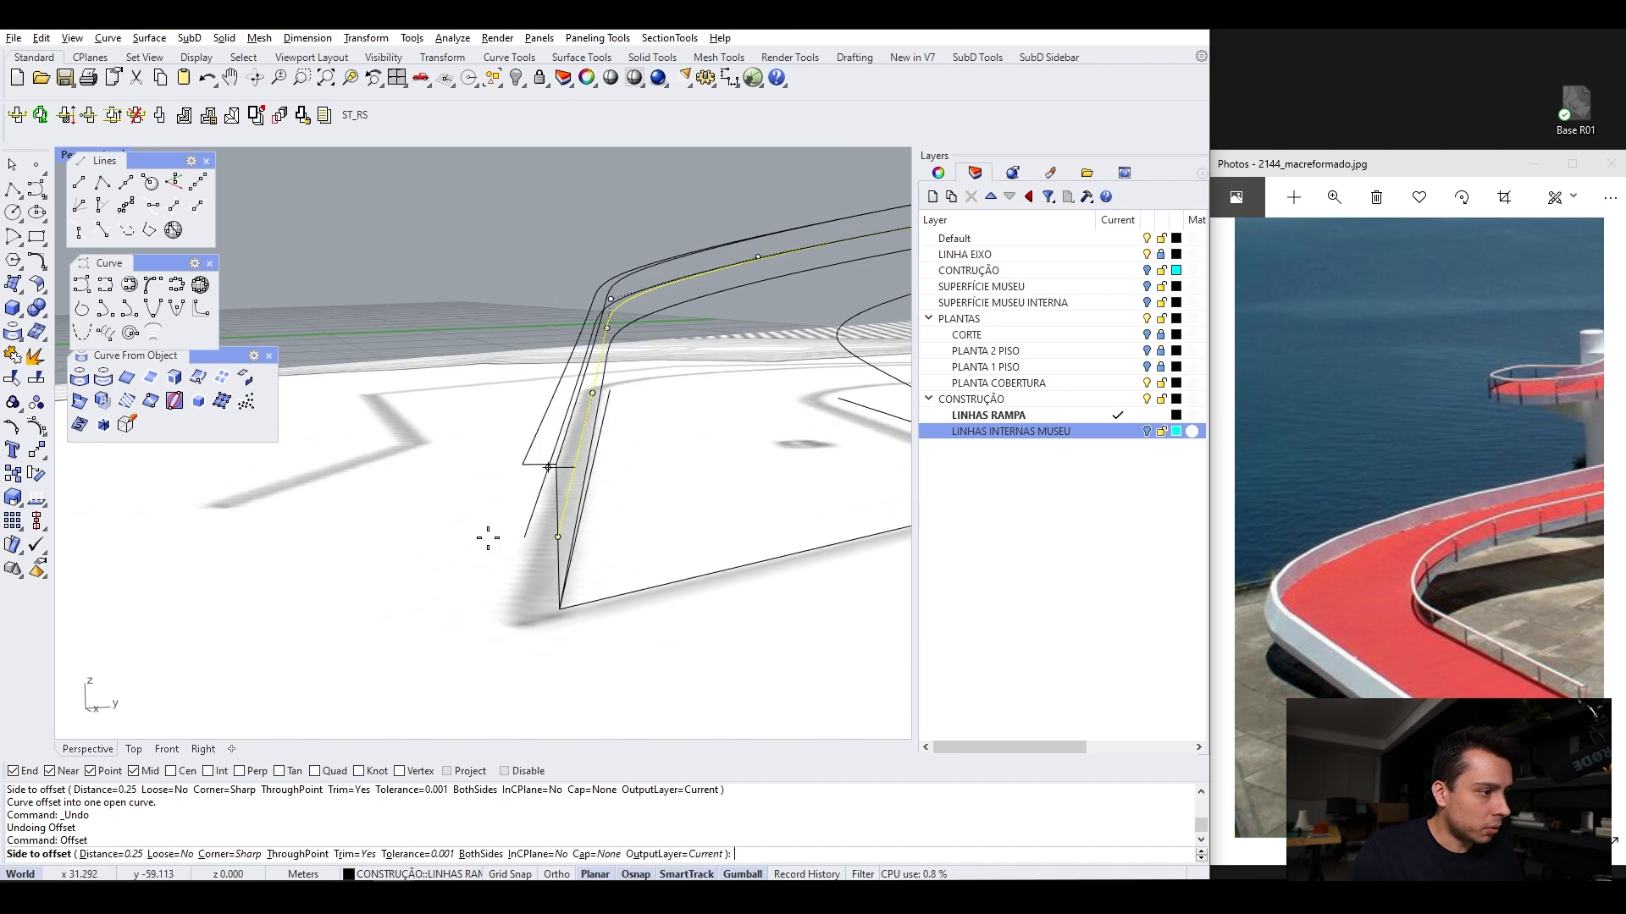
left_click(108, 854)
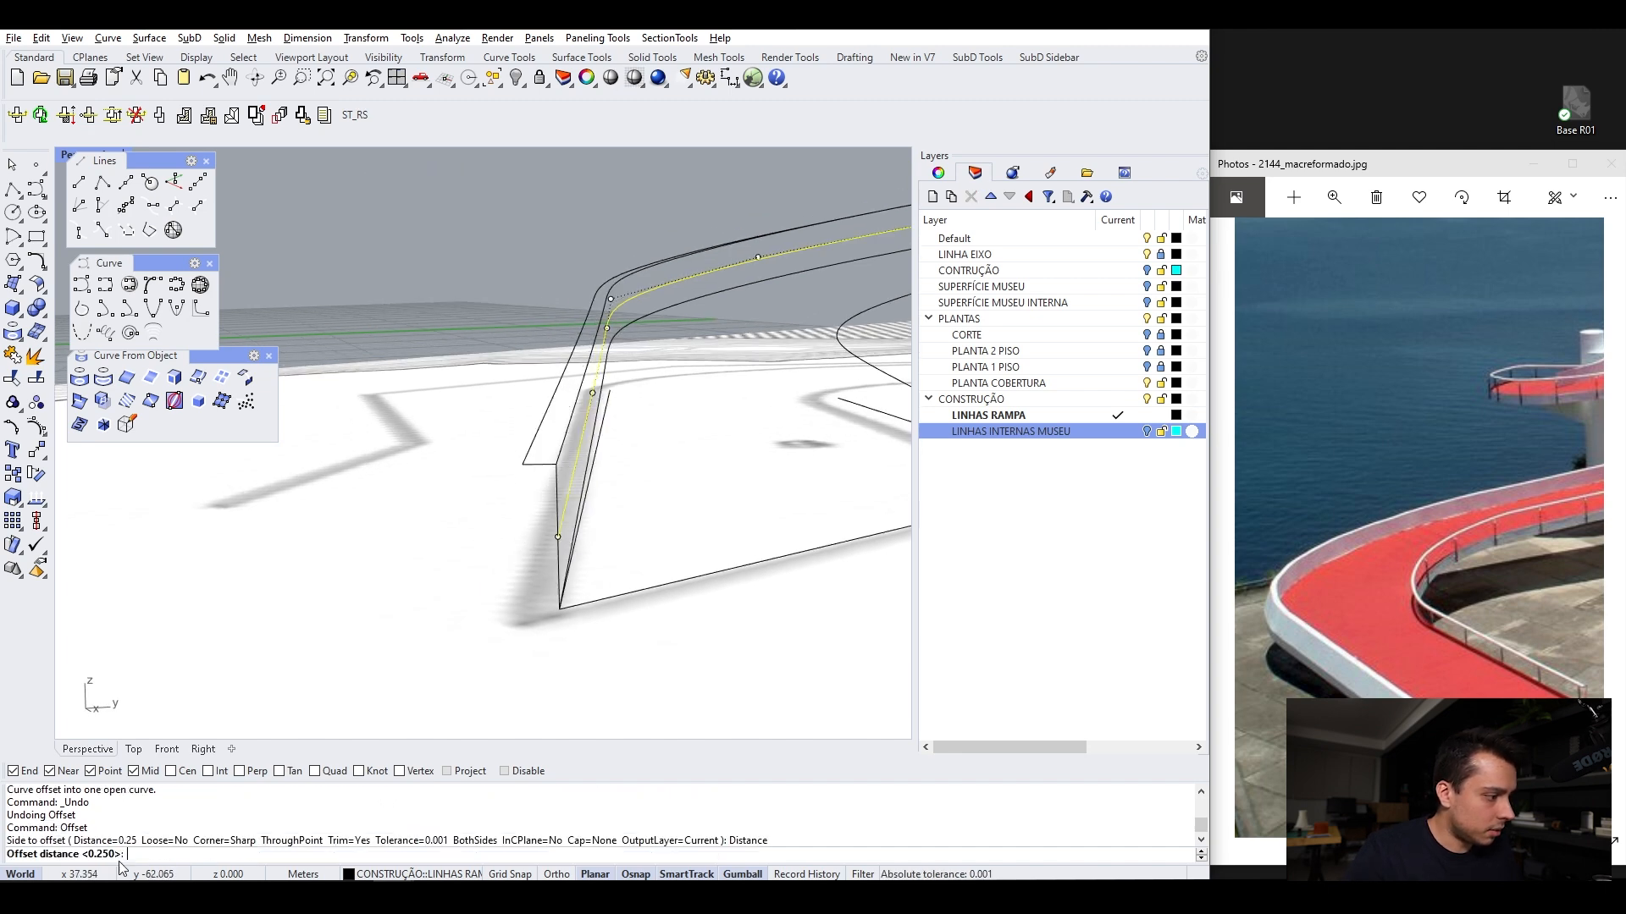
type(".4")
key("Return")
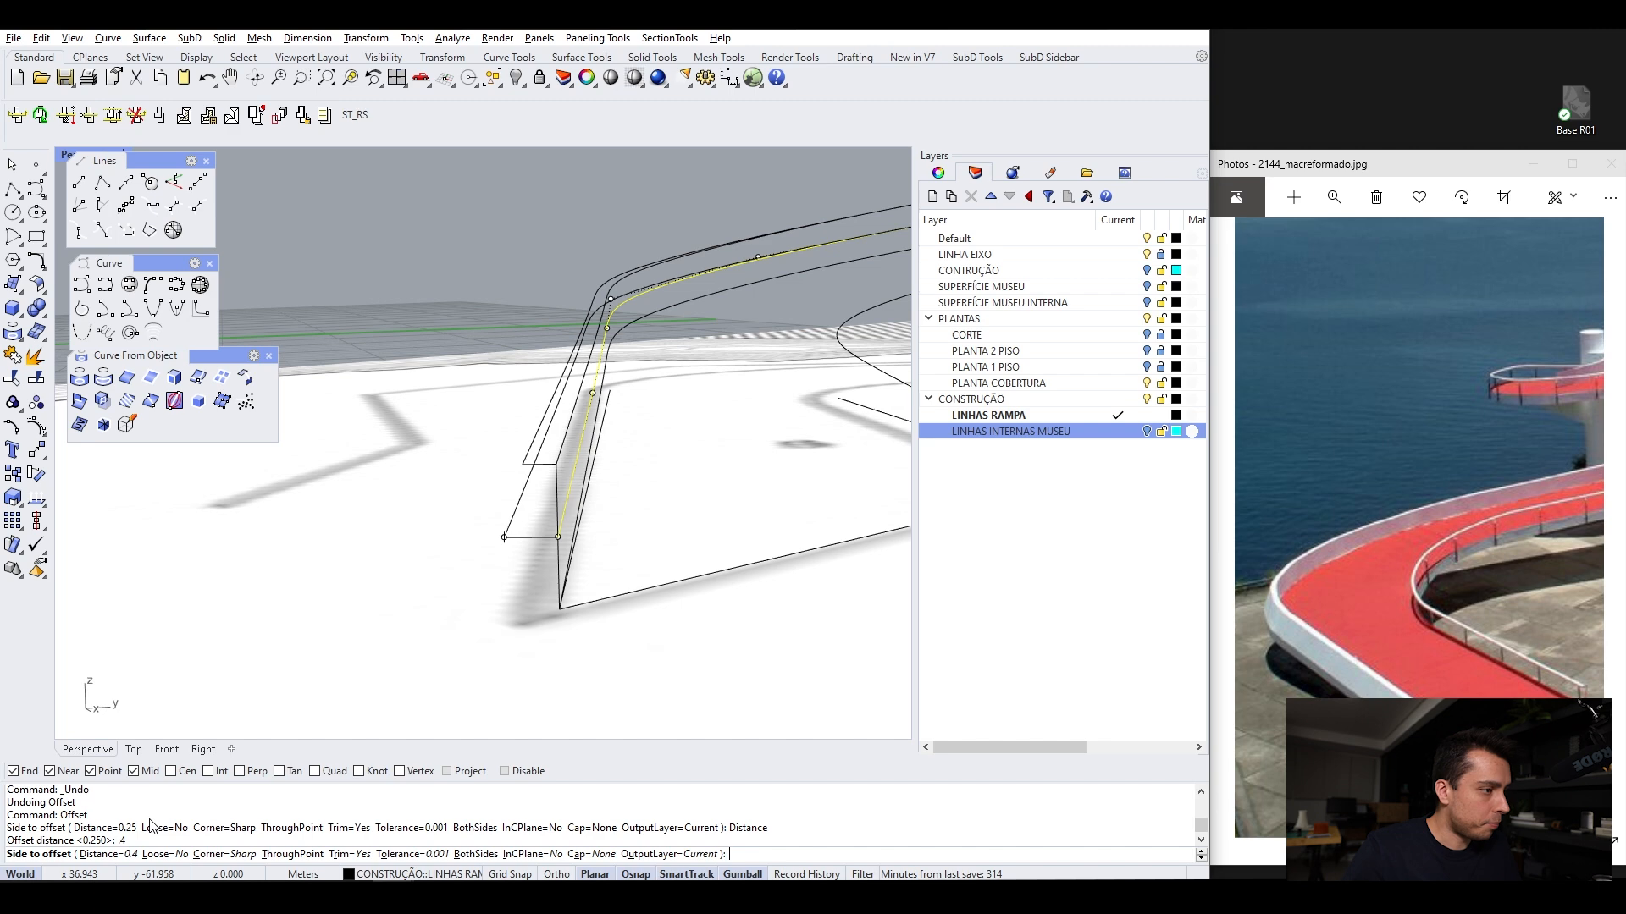
left_click(255, 603)
right_click_drag(712, 512, 671, 519)
key("ctrl+z")
Offset the mid-height edge curve 0.5 m towards the outside of the ramp
key("Return")
left_click(450, 530)
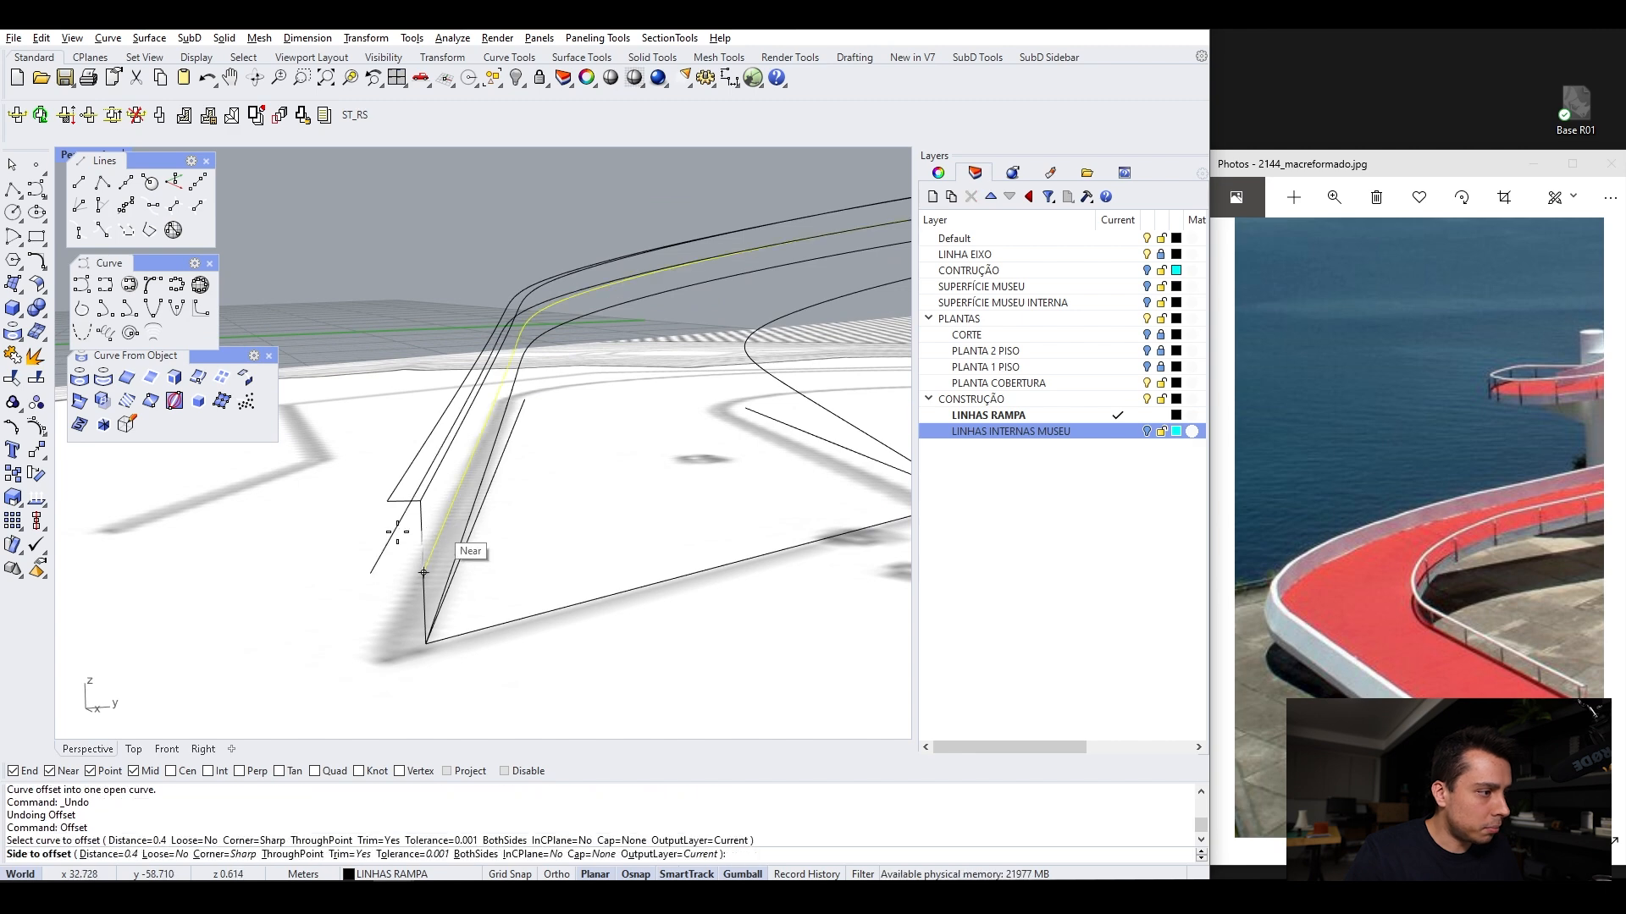
key("Return")
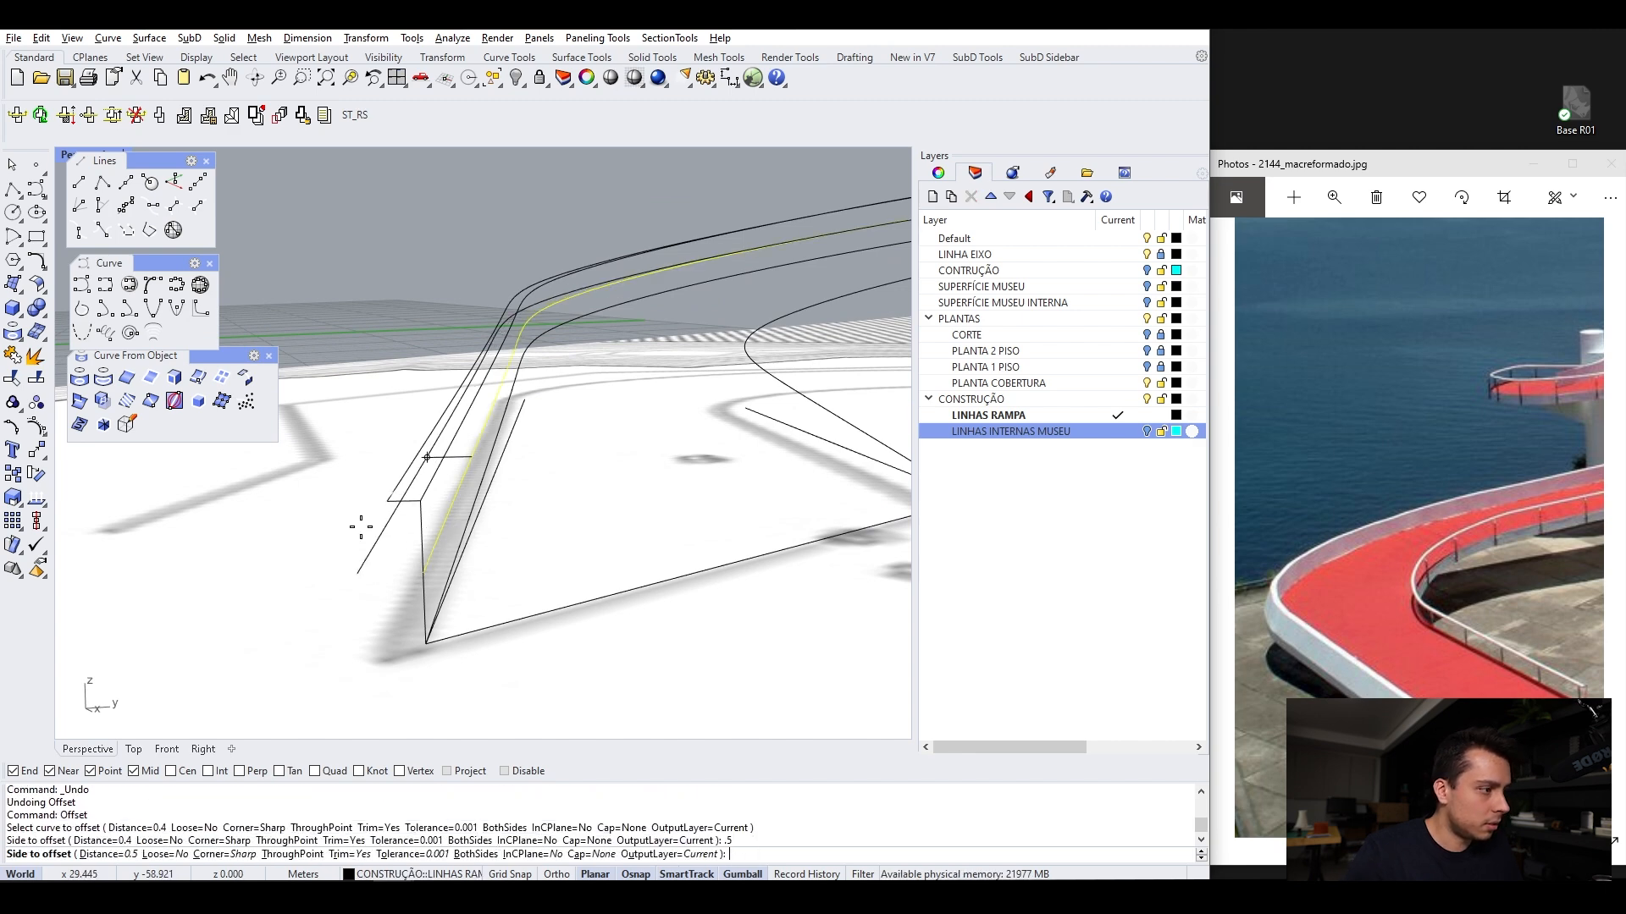
left_click(361, 527)
Draw a line joining the entrance ends of the mid-height and top offset curves, and delete the mid-height copy of the edge curve
right_click_drag(356, 534, 220, 525)
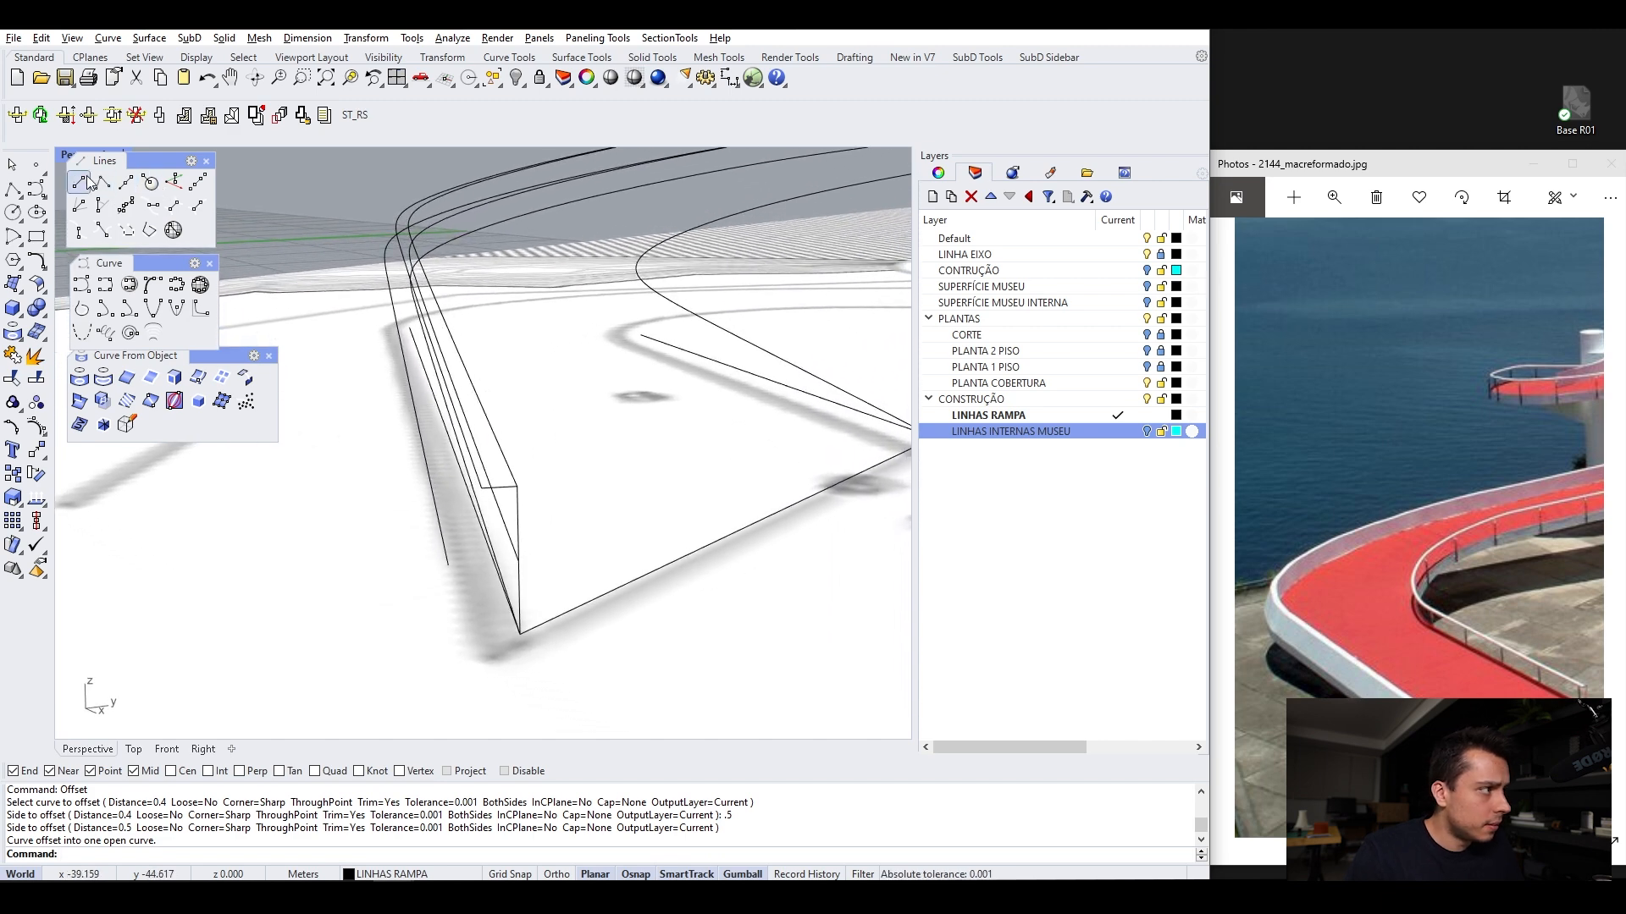
left_click(85, 182)
left_click(447, 564)
right_click_drag(512, 519, 686, 526)
left_click(688, 525)
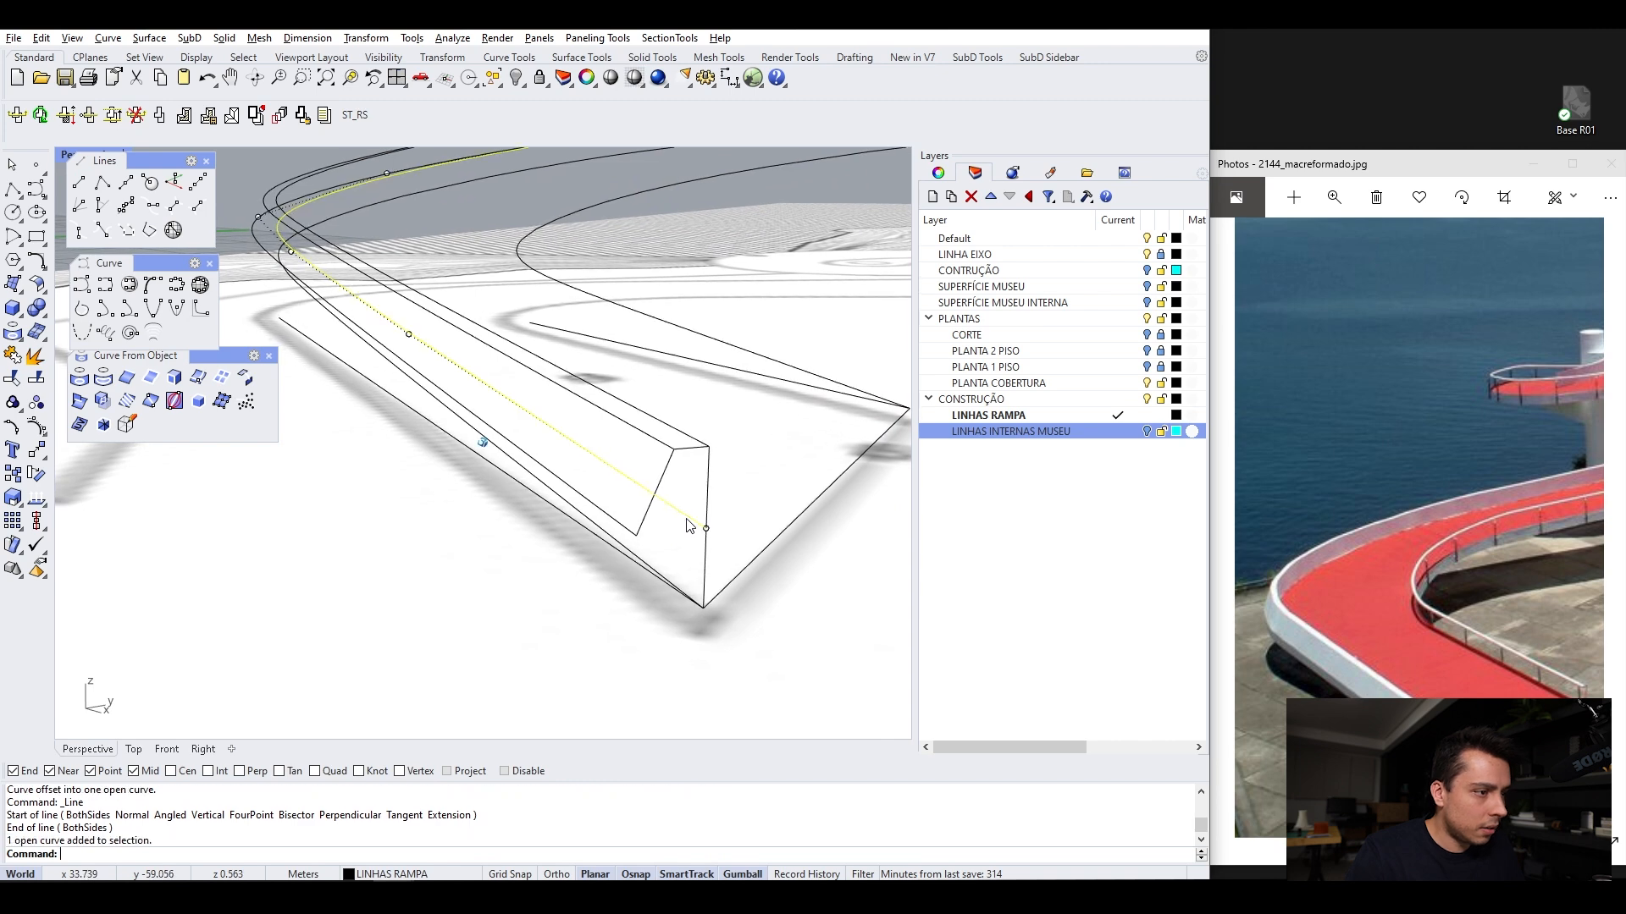
key("Delete")
Offset the ramp's original outer edge curve at floor level 0.25 m outward
right_click_drag(689, 526, 457, 370)
left_click(482, 483)
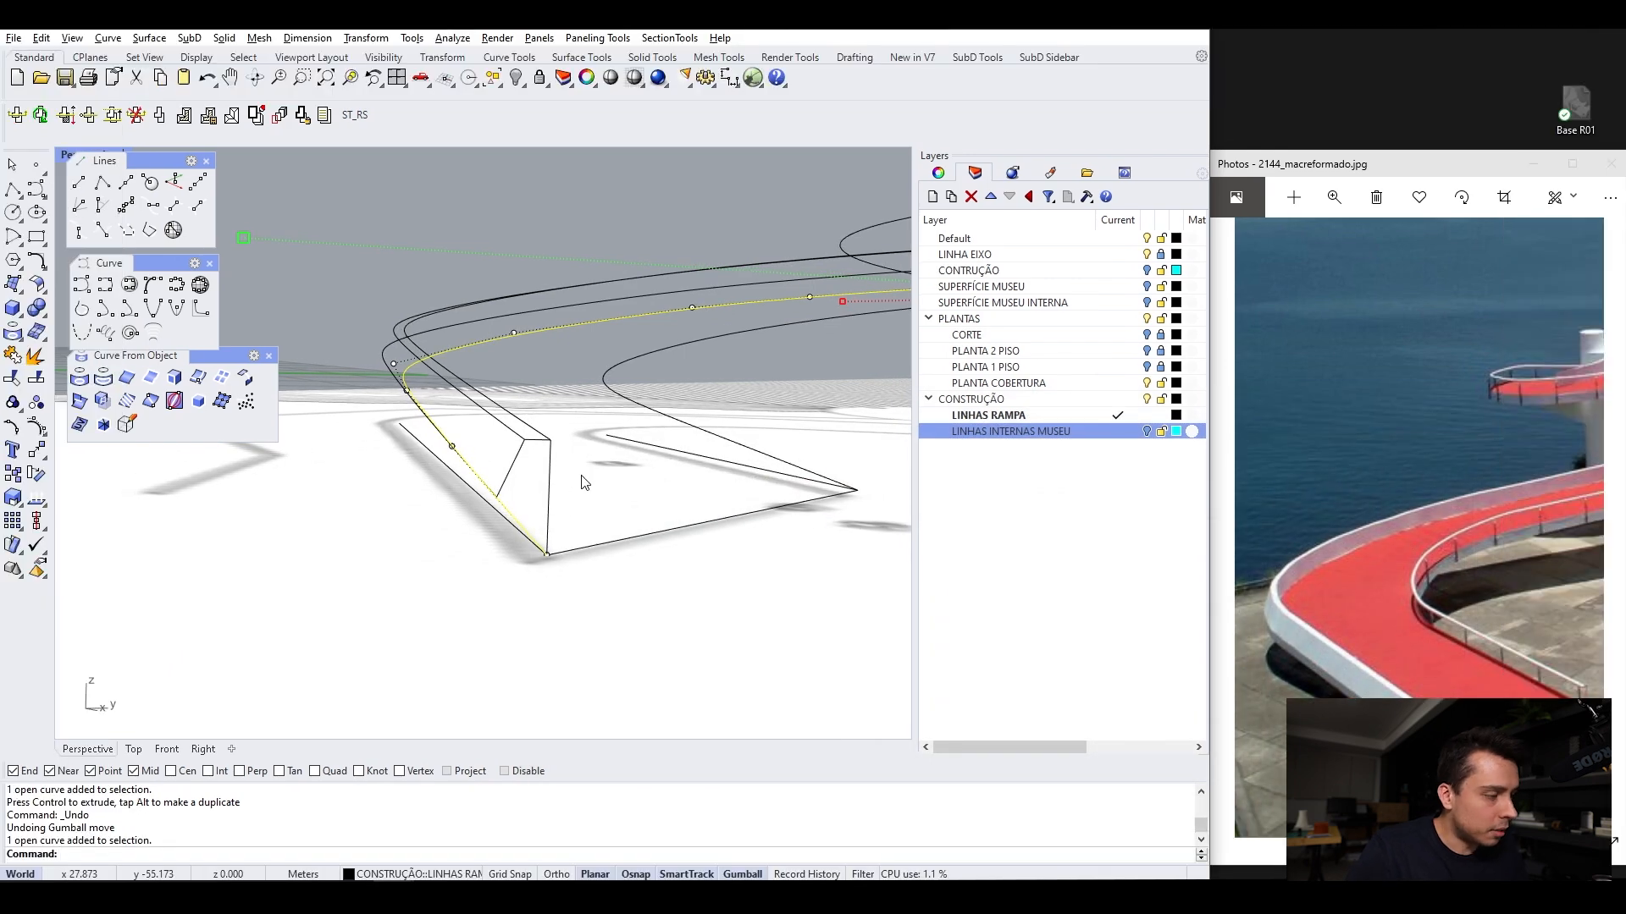
key("Return")
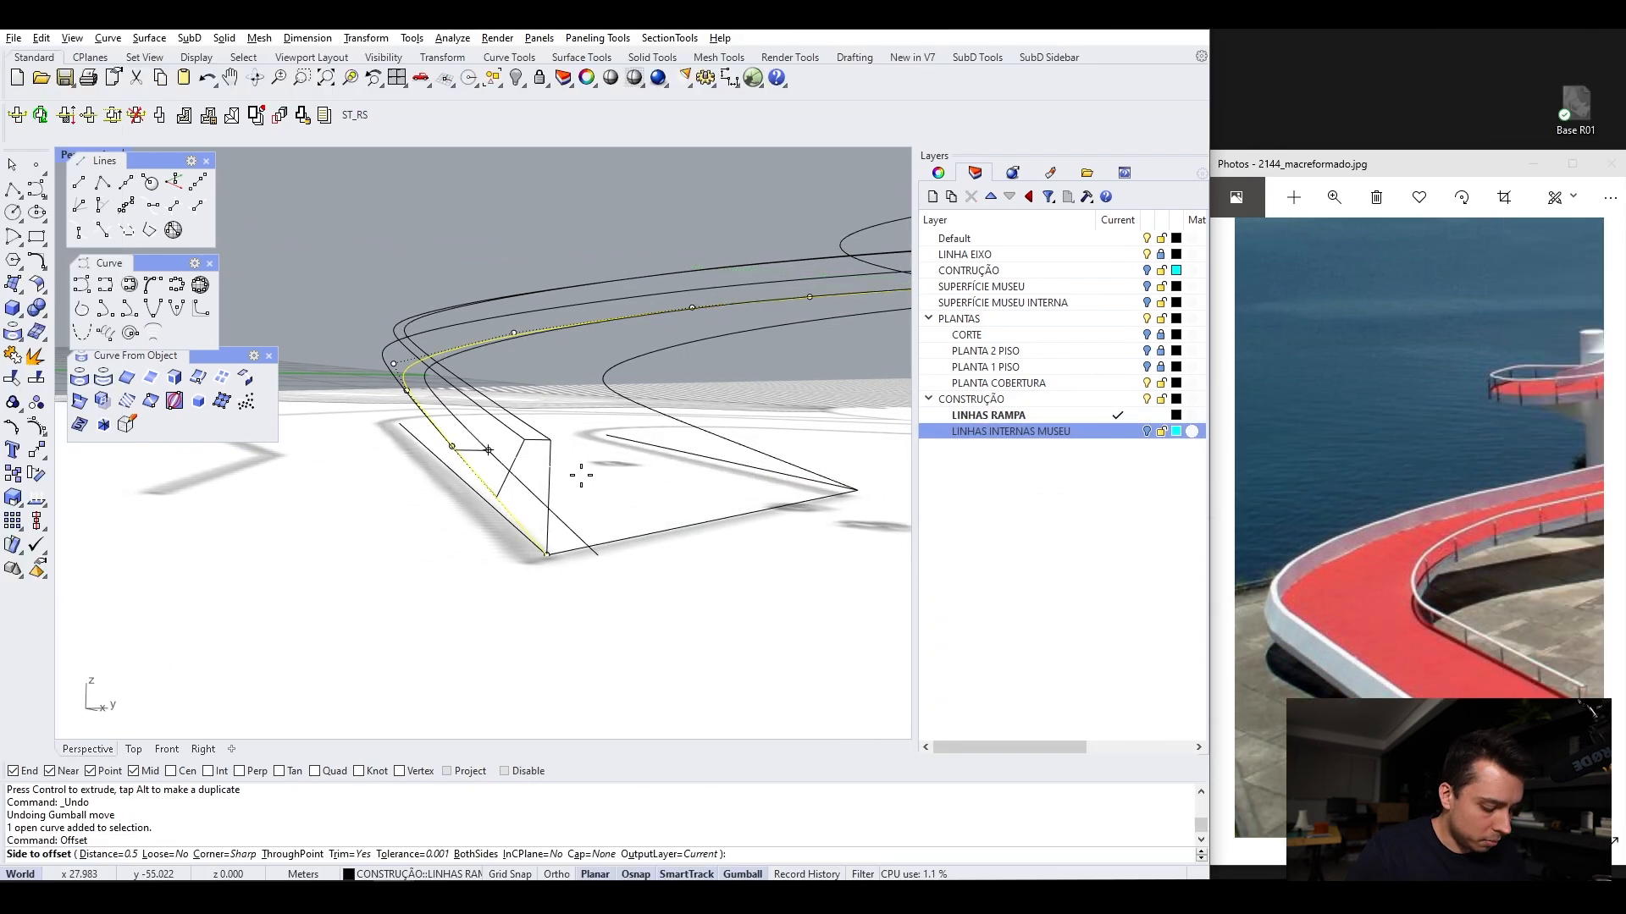
key("Return")
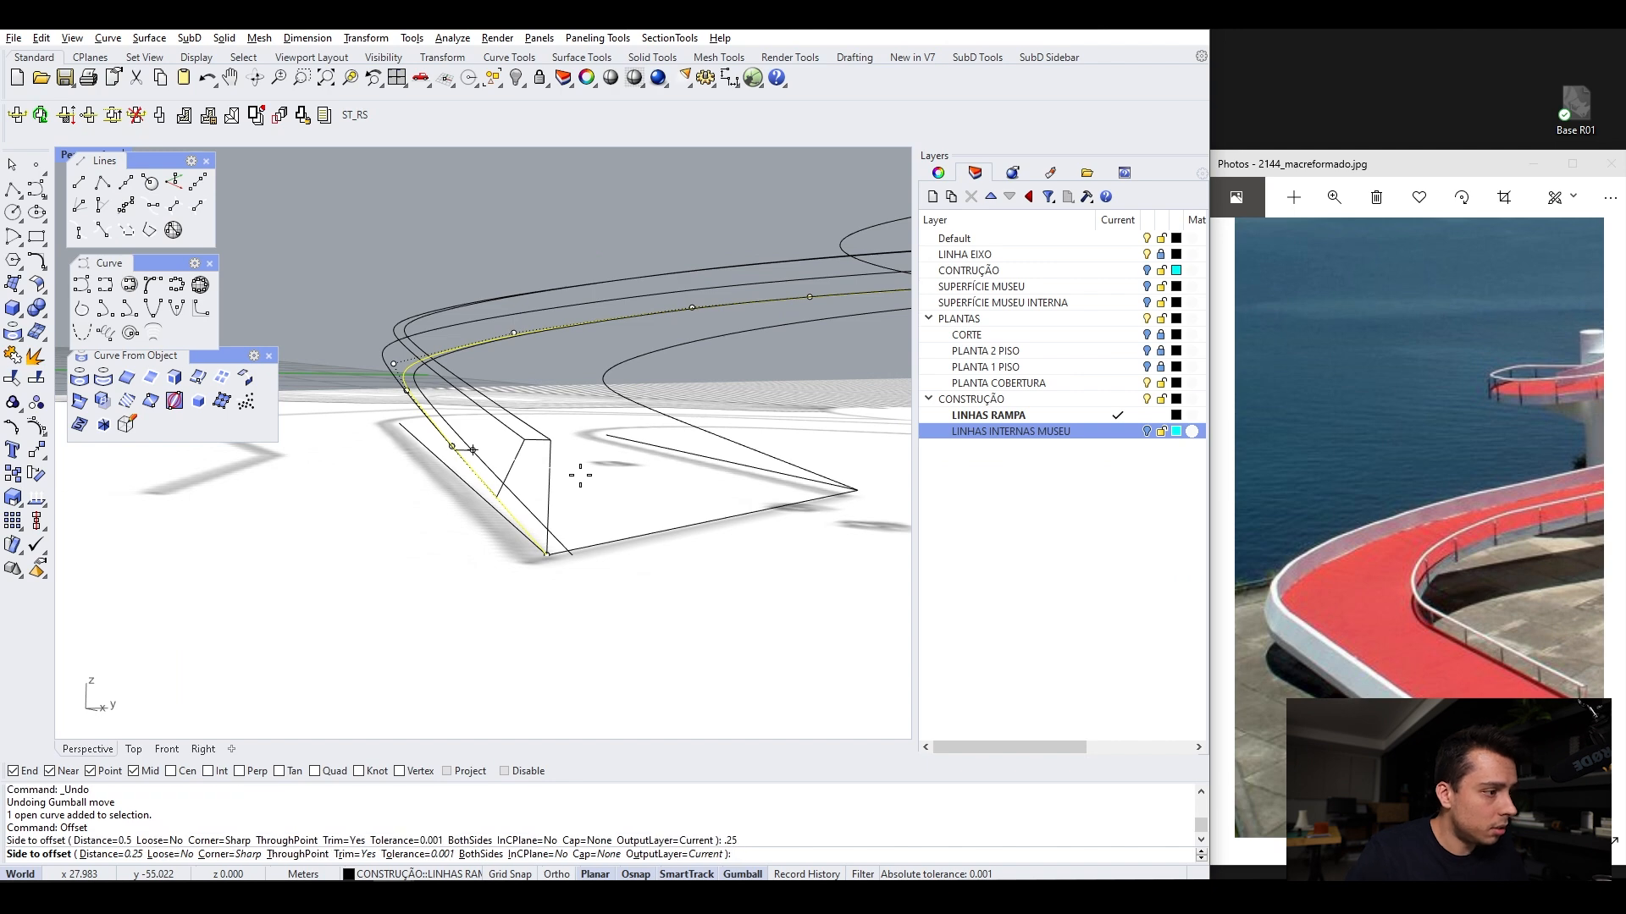
left_click(477, 599)
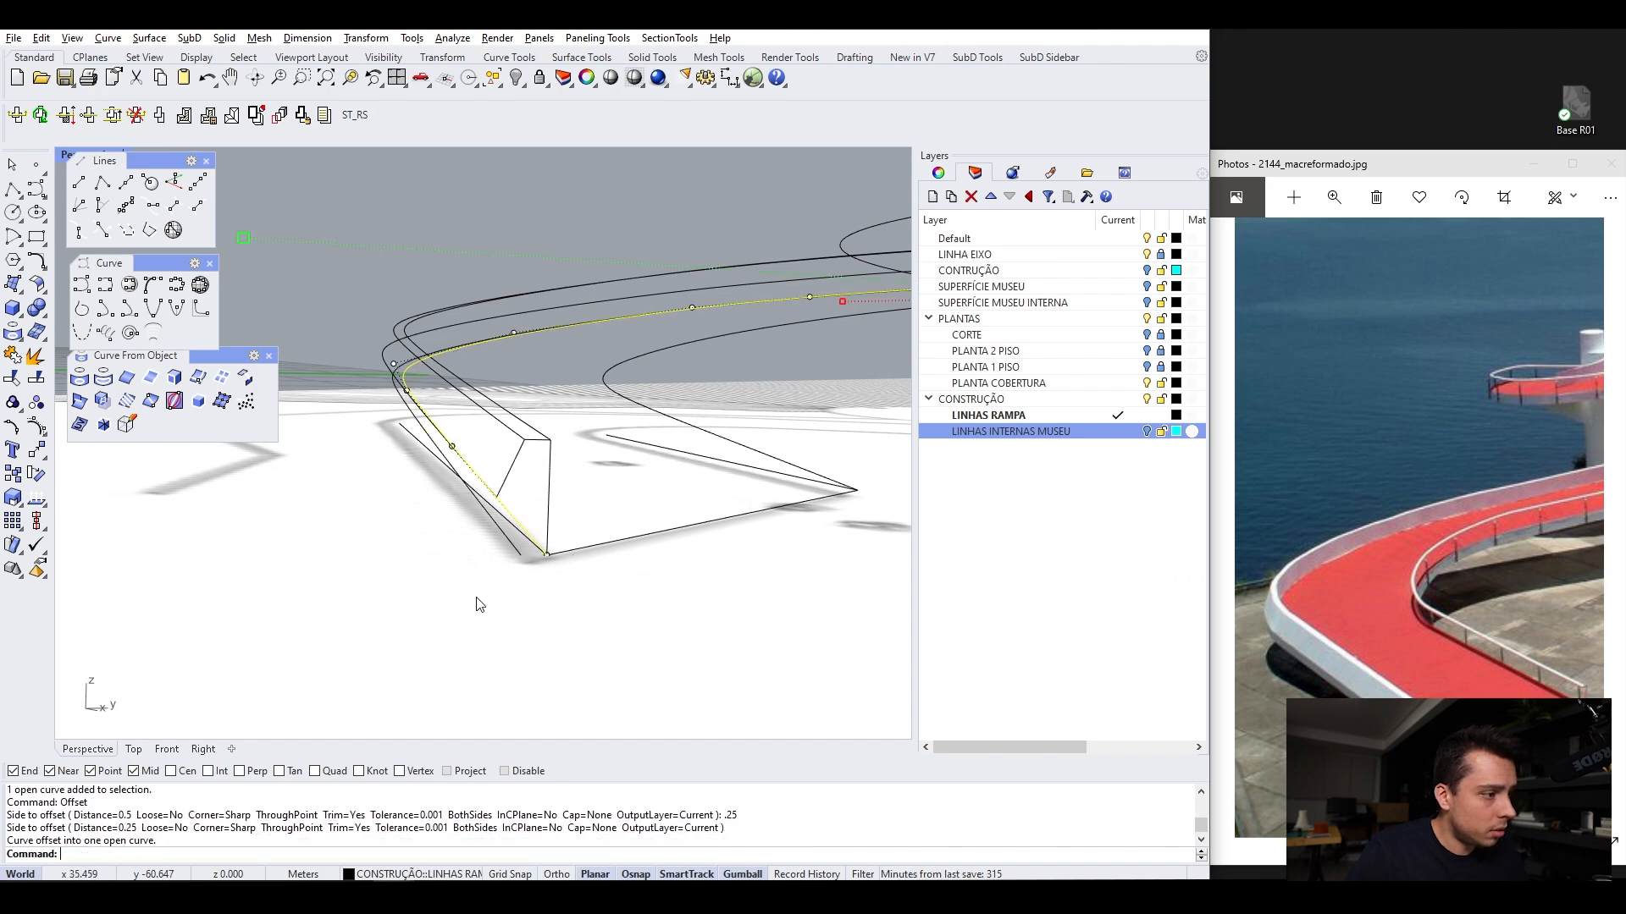
Try to move the new floor-level offset curve 0.3 m along the vertical axis, and undo the move
left_click(509, 546)
right_click_drag(510, 537, 855, 302)
left_click(855, 302)
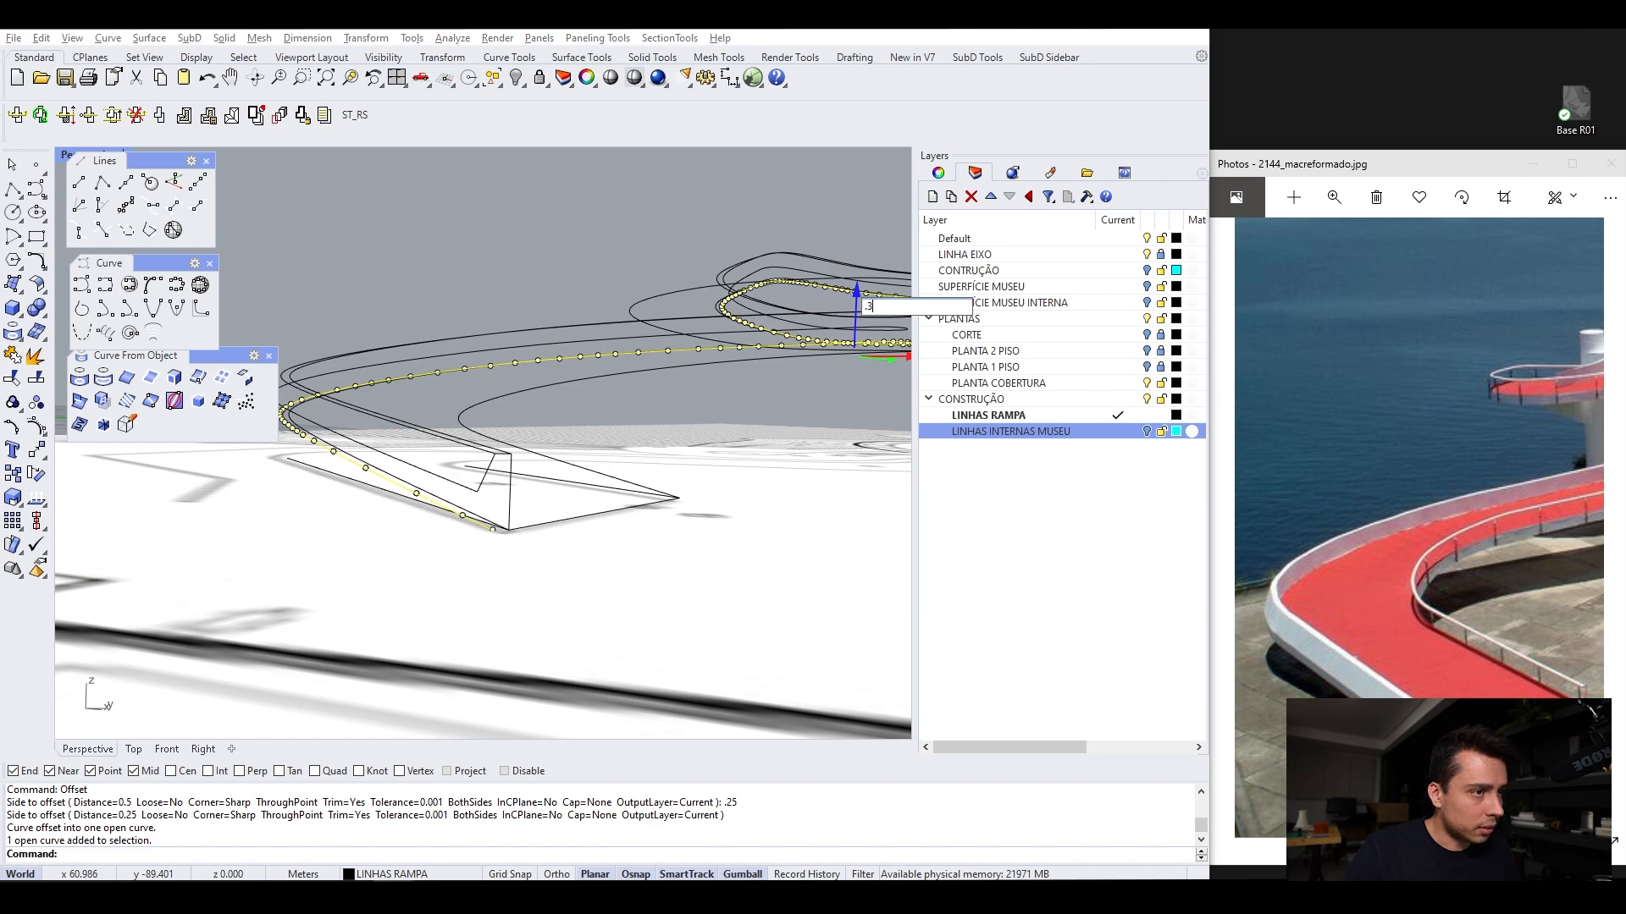
key("Return")
key("ctrl+z")
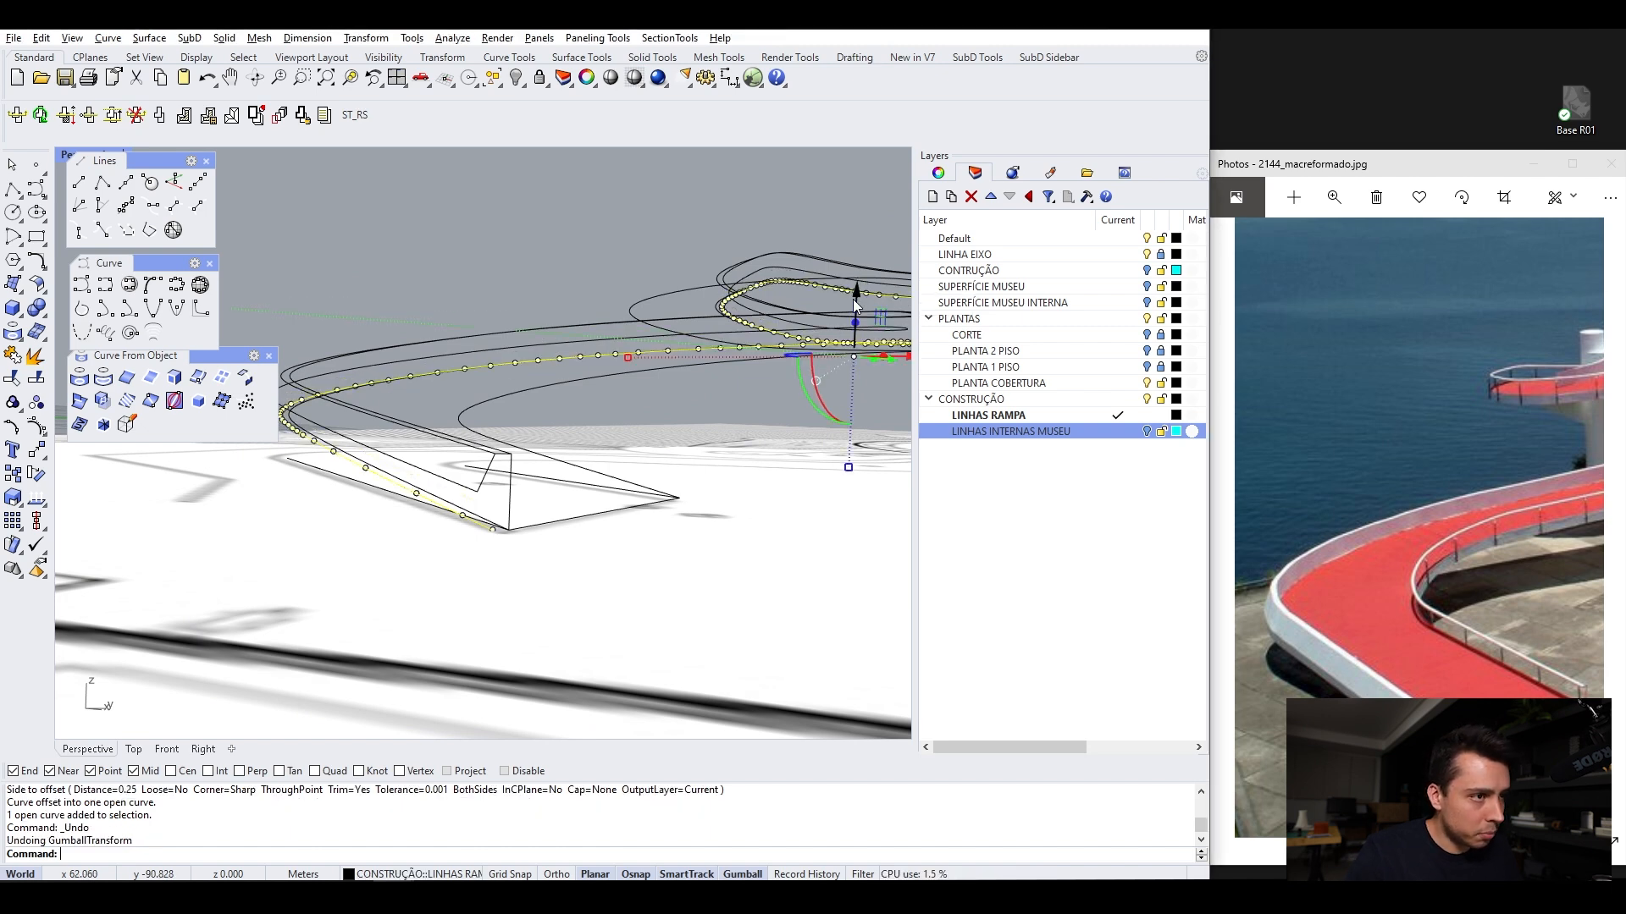
Move the new floor-level offset curve 0.4 m down along the vertical axis
left_click(852, 296)
type("-.3")
key("Return")
key("Escape")
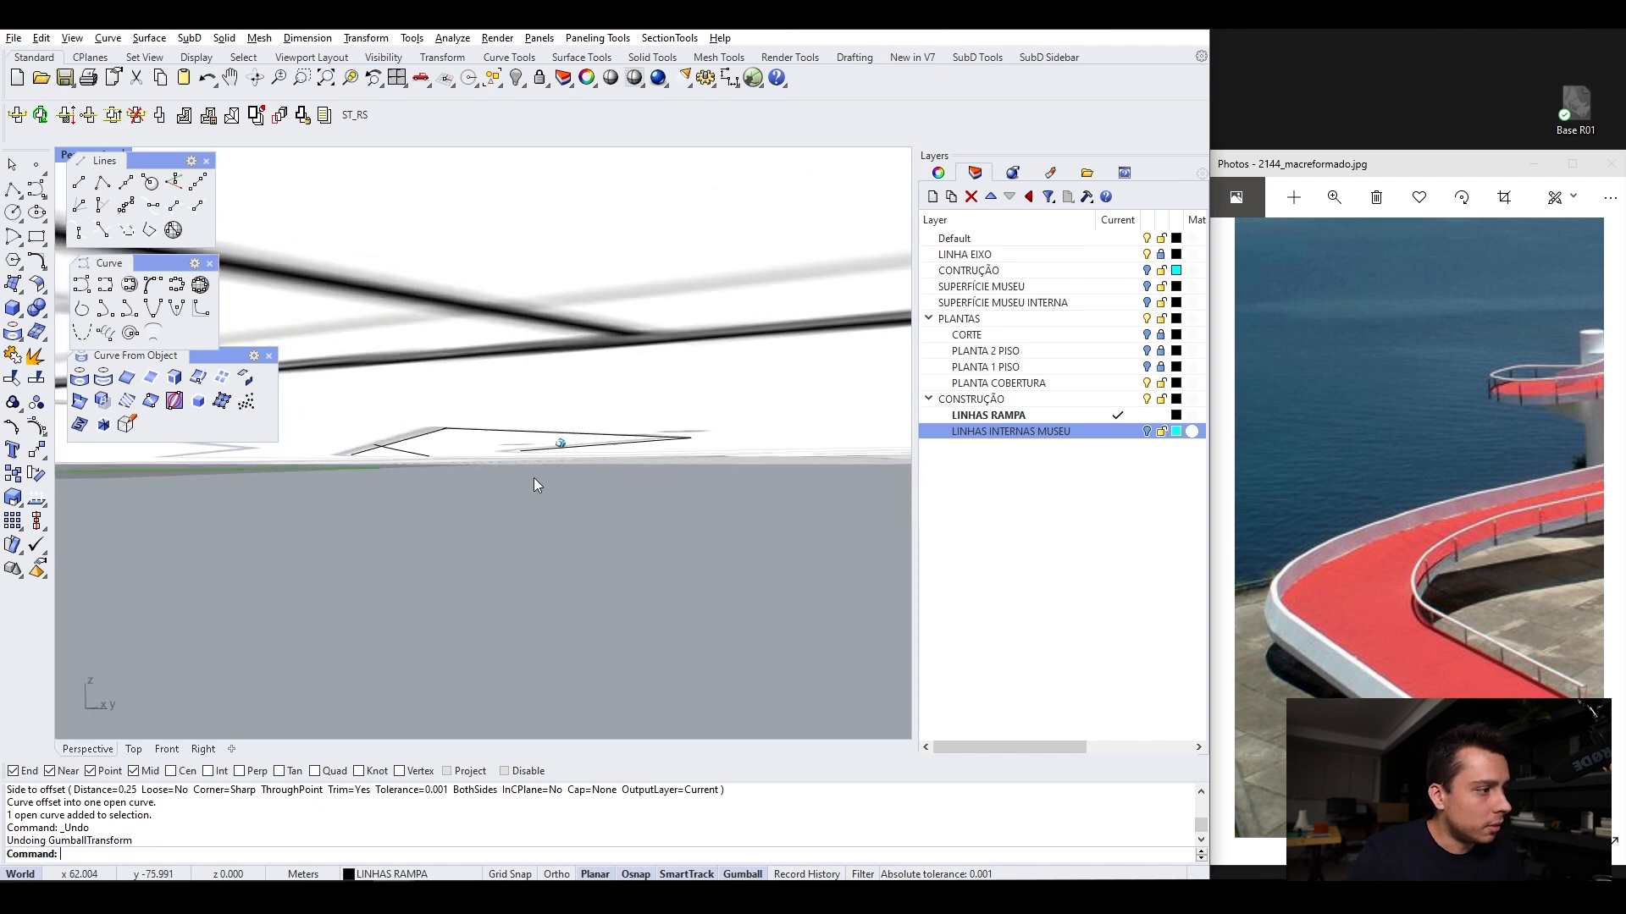
Try to join the mid-height curve's entrance end to the lowered offset curve with a polyline, and delete it
left_click(13, 190)
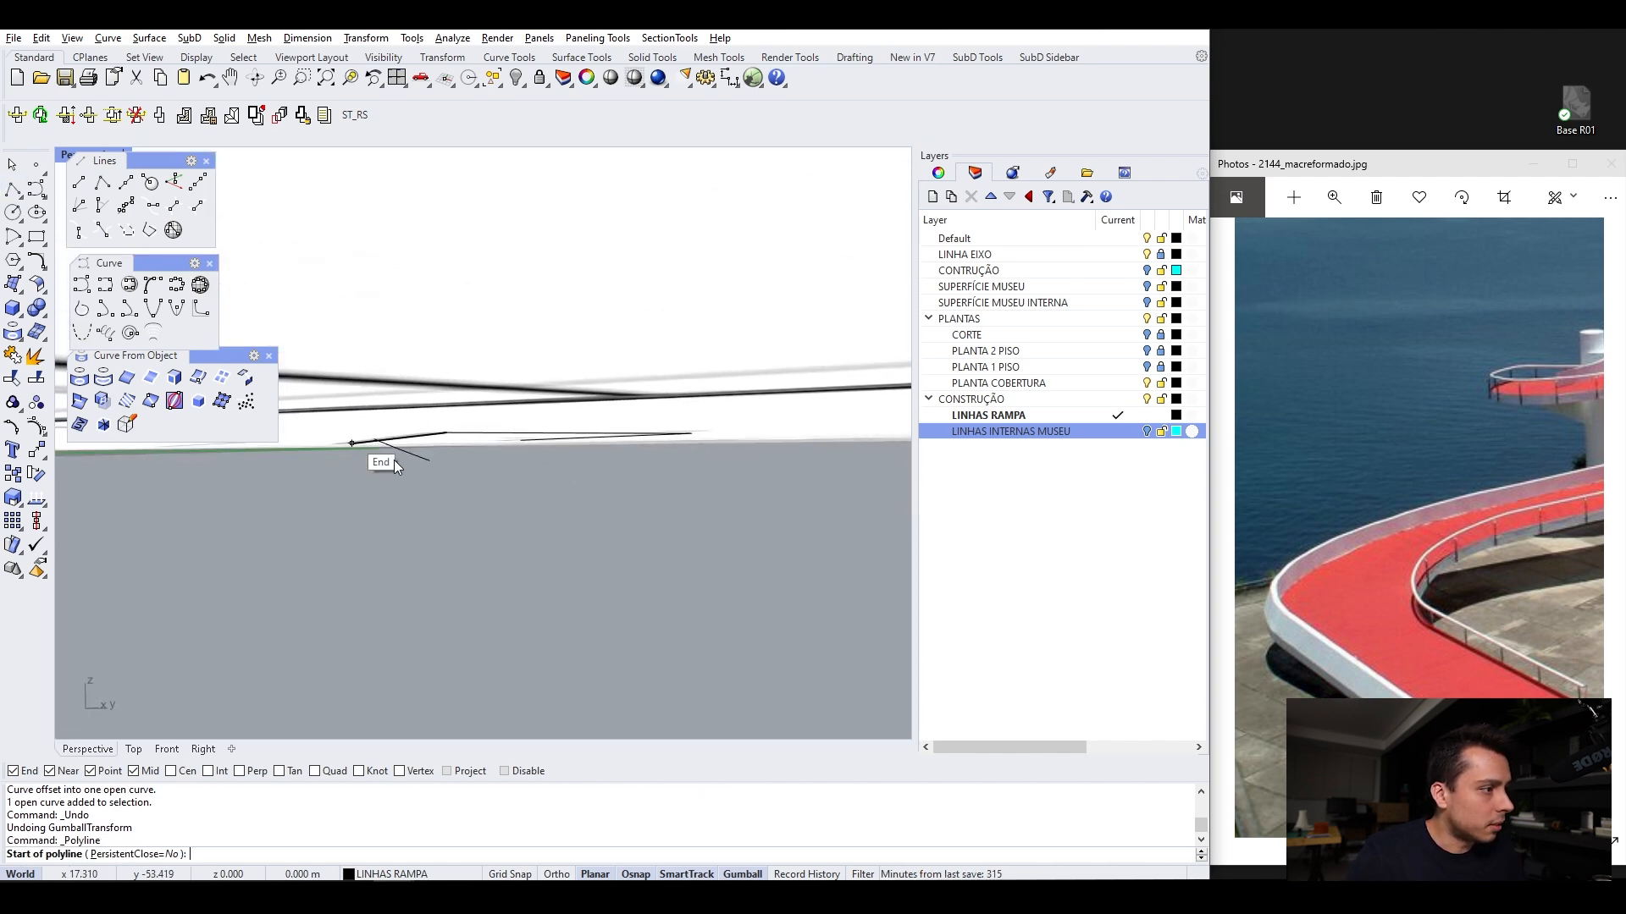
left_click(443, 470)
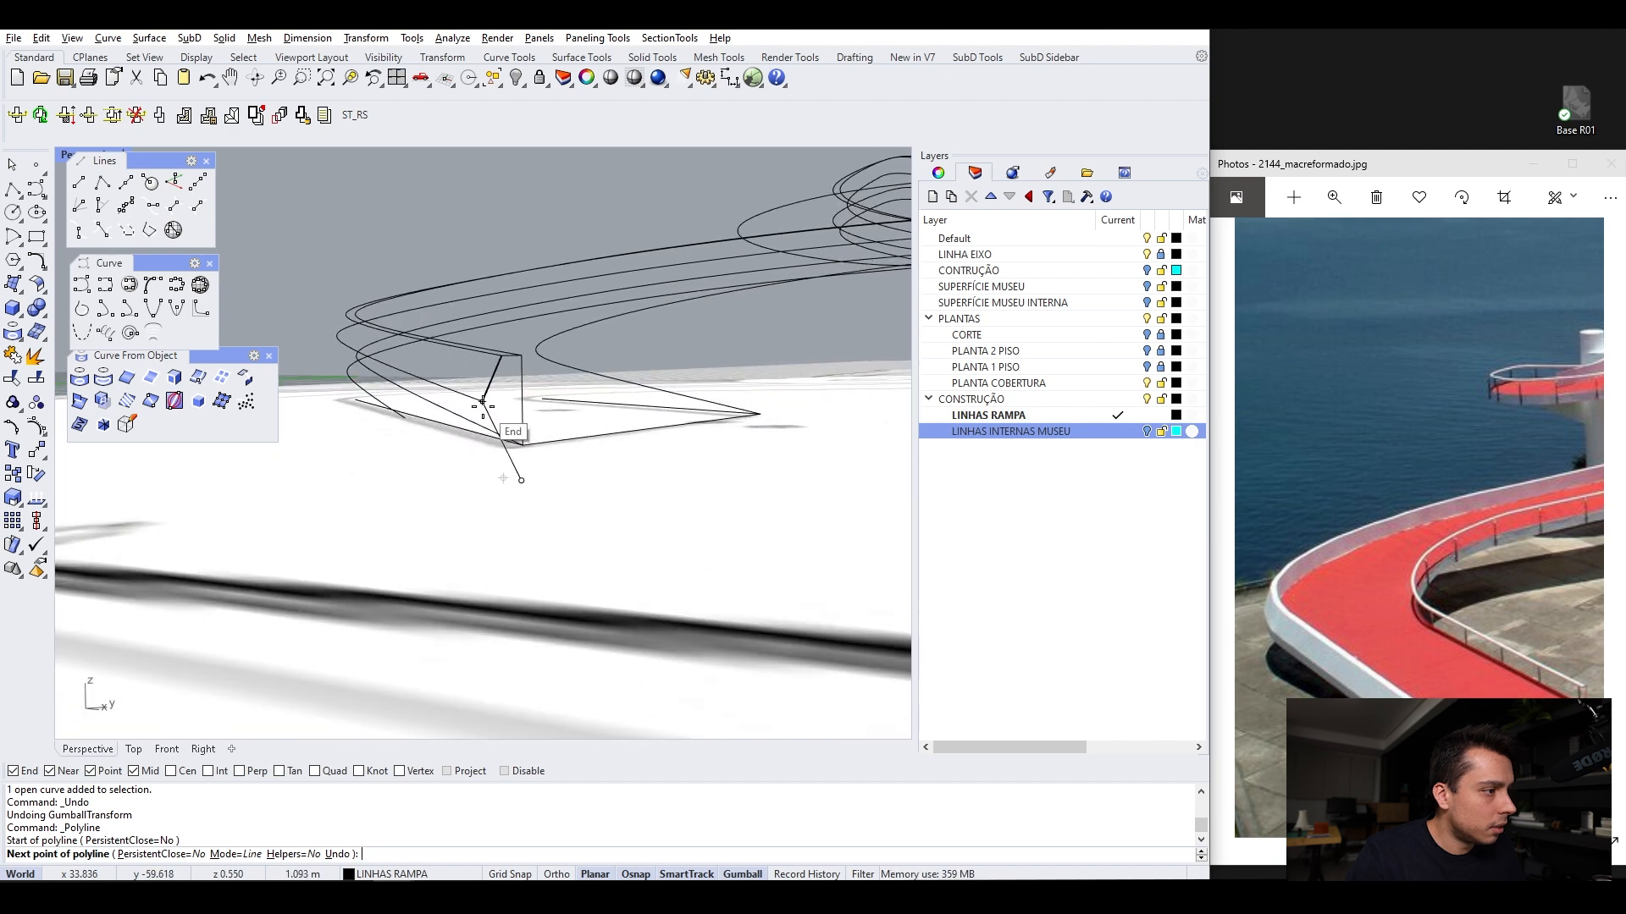
left_click(484, 407)
key("Return")
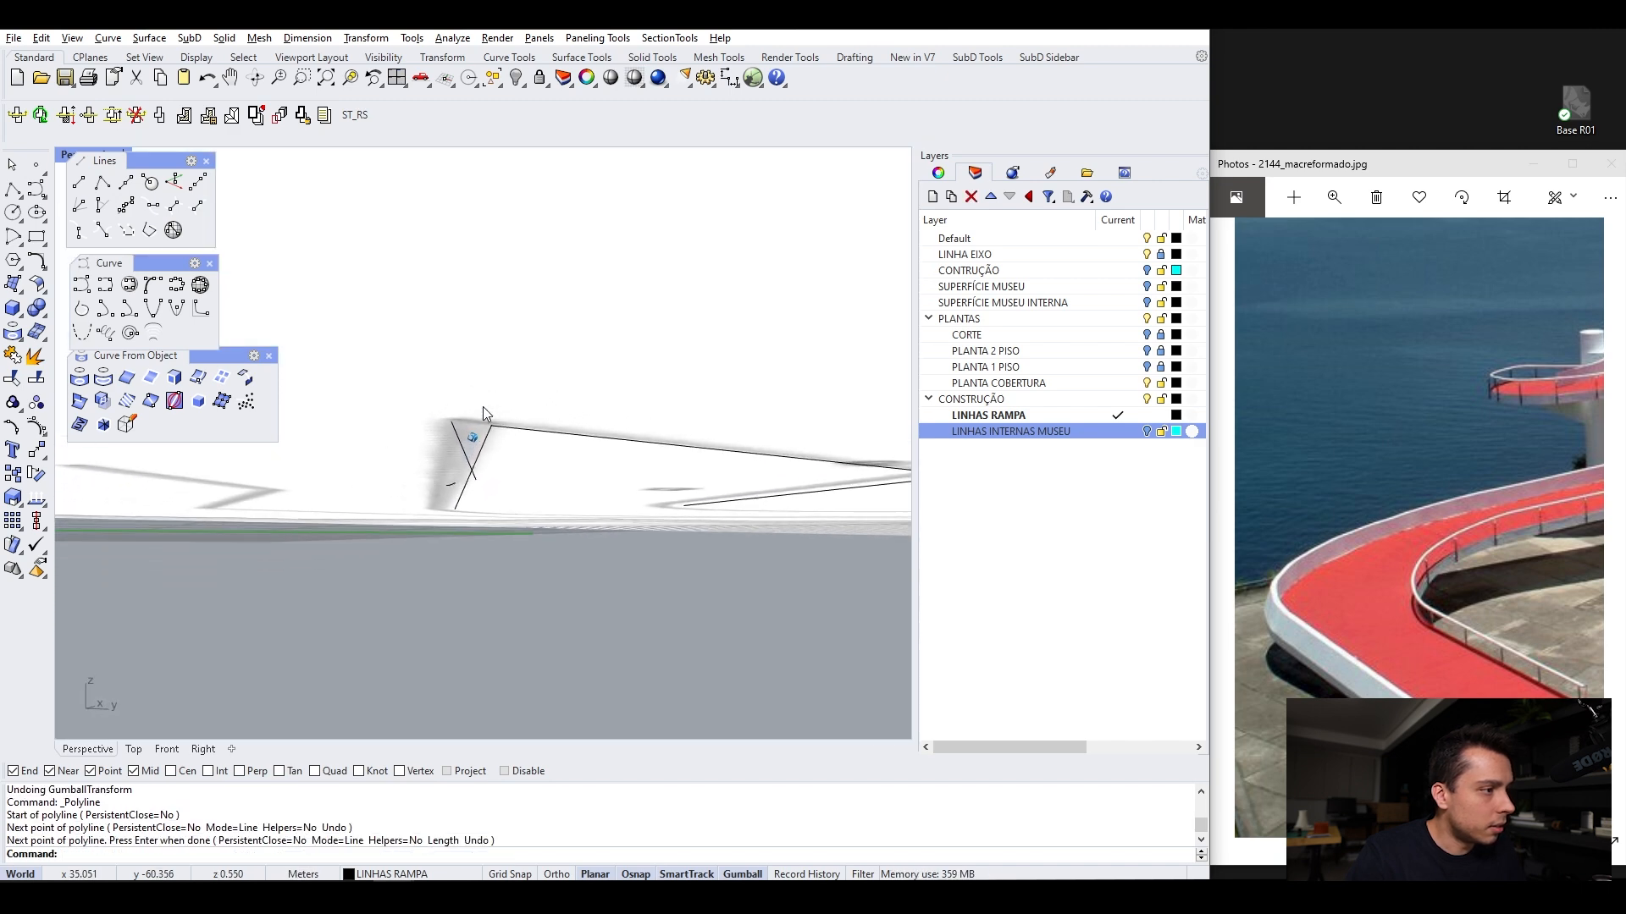
left_click(547, 509)
key("Delete")
key("Return")
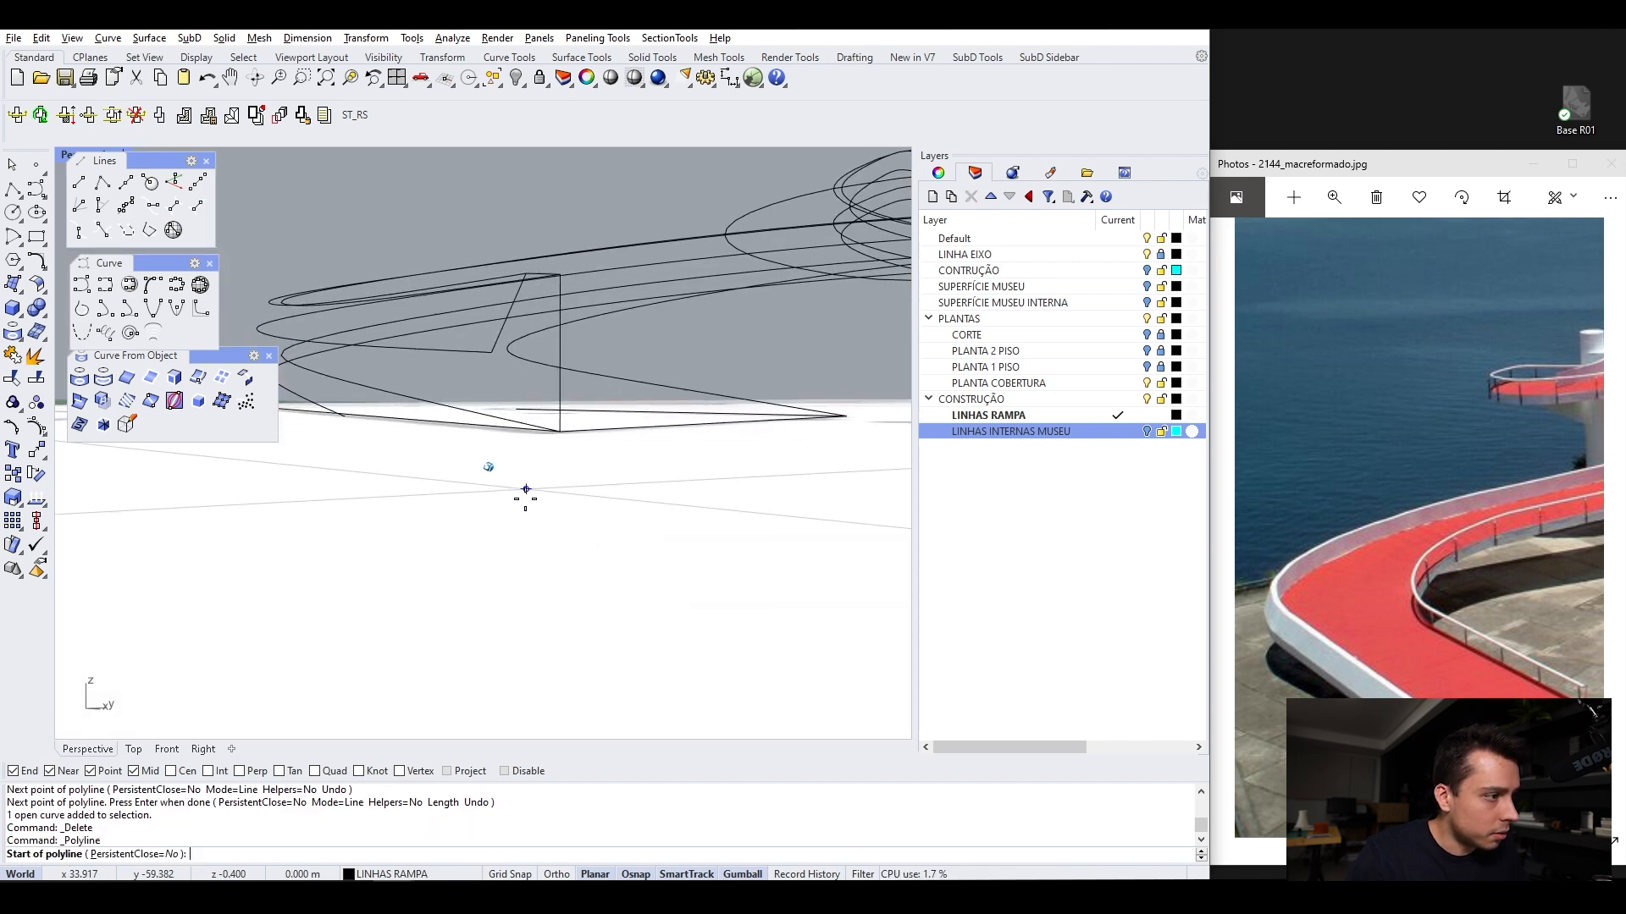
left_click(492, 356)
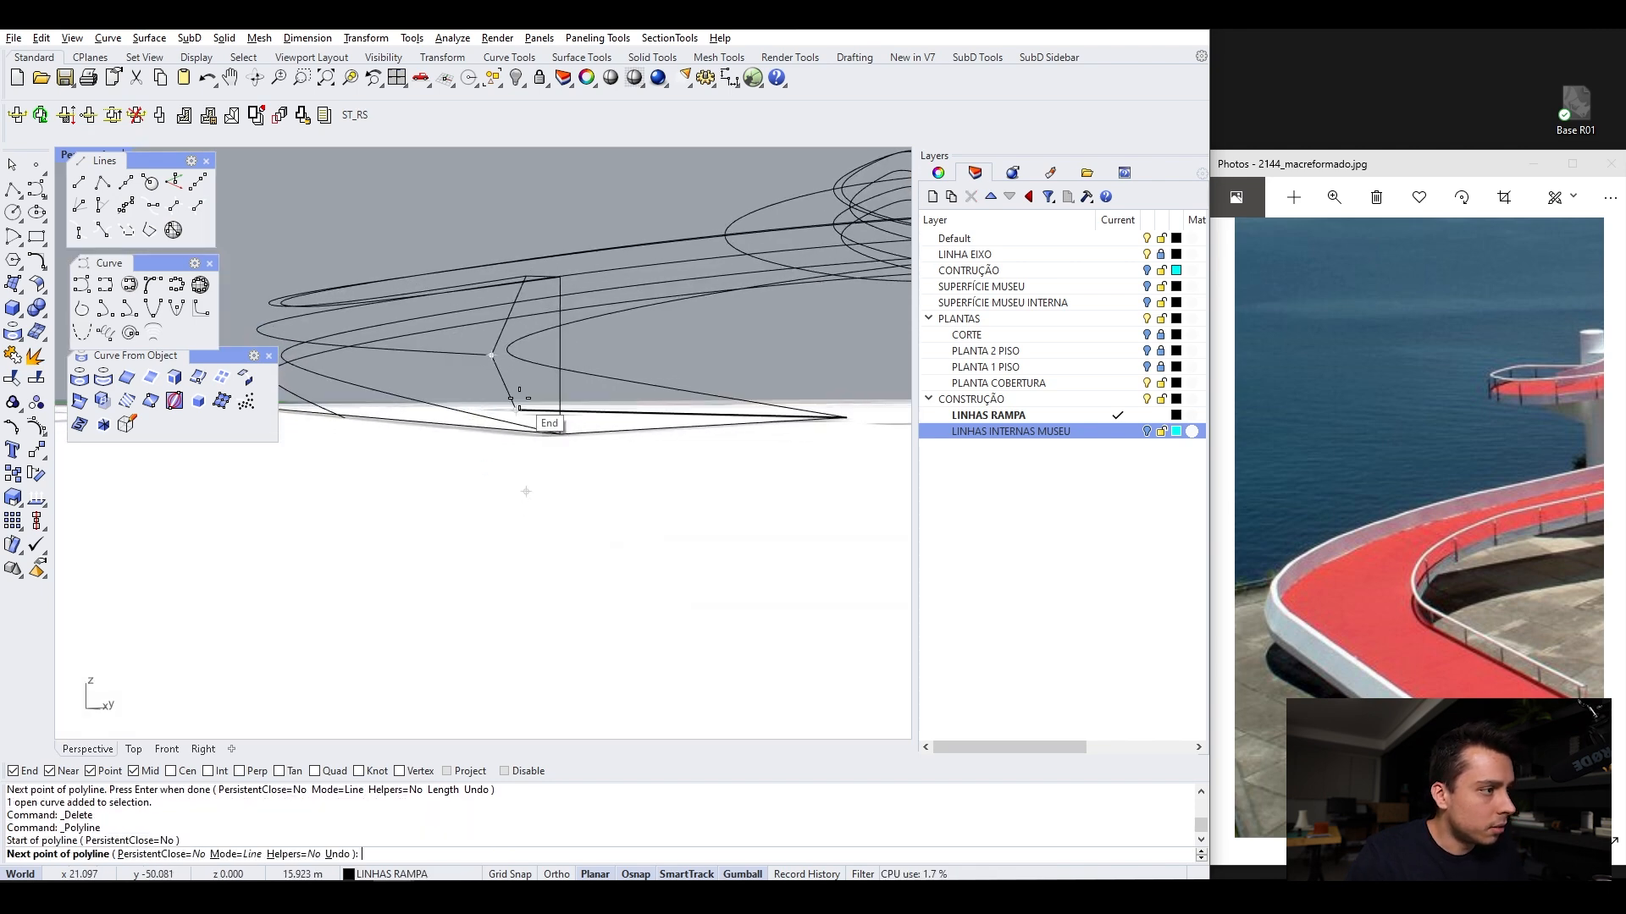
key("Escape")
Draw a line joining the entrance ends of the mid-height offset curve and the lowered floor-level offset curve
left_click(82, 187)
left_click(492, 355)
right_click_drag(484, 454, 481, 417)
left_click(527, 513)
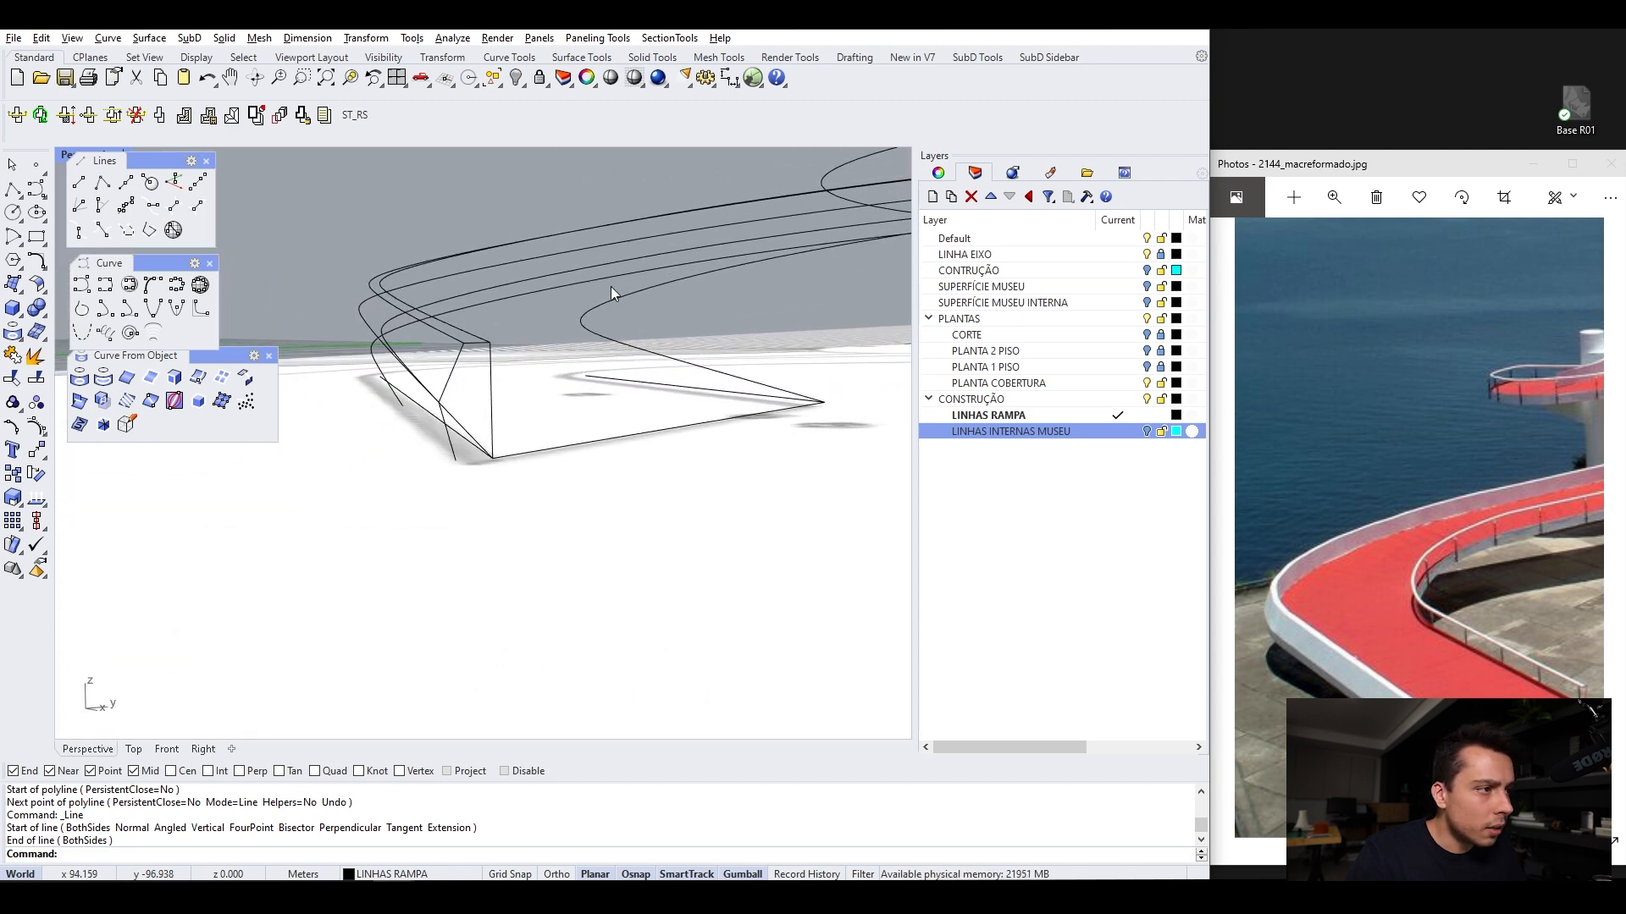
Copy the ramp's inner edge curve 0.4 m down along the vertical axis
left_click(587, 329)
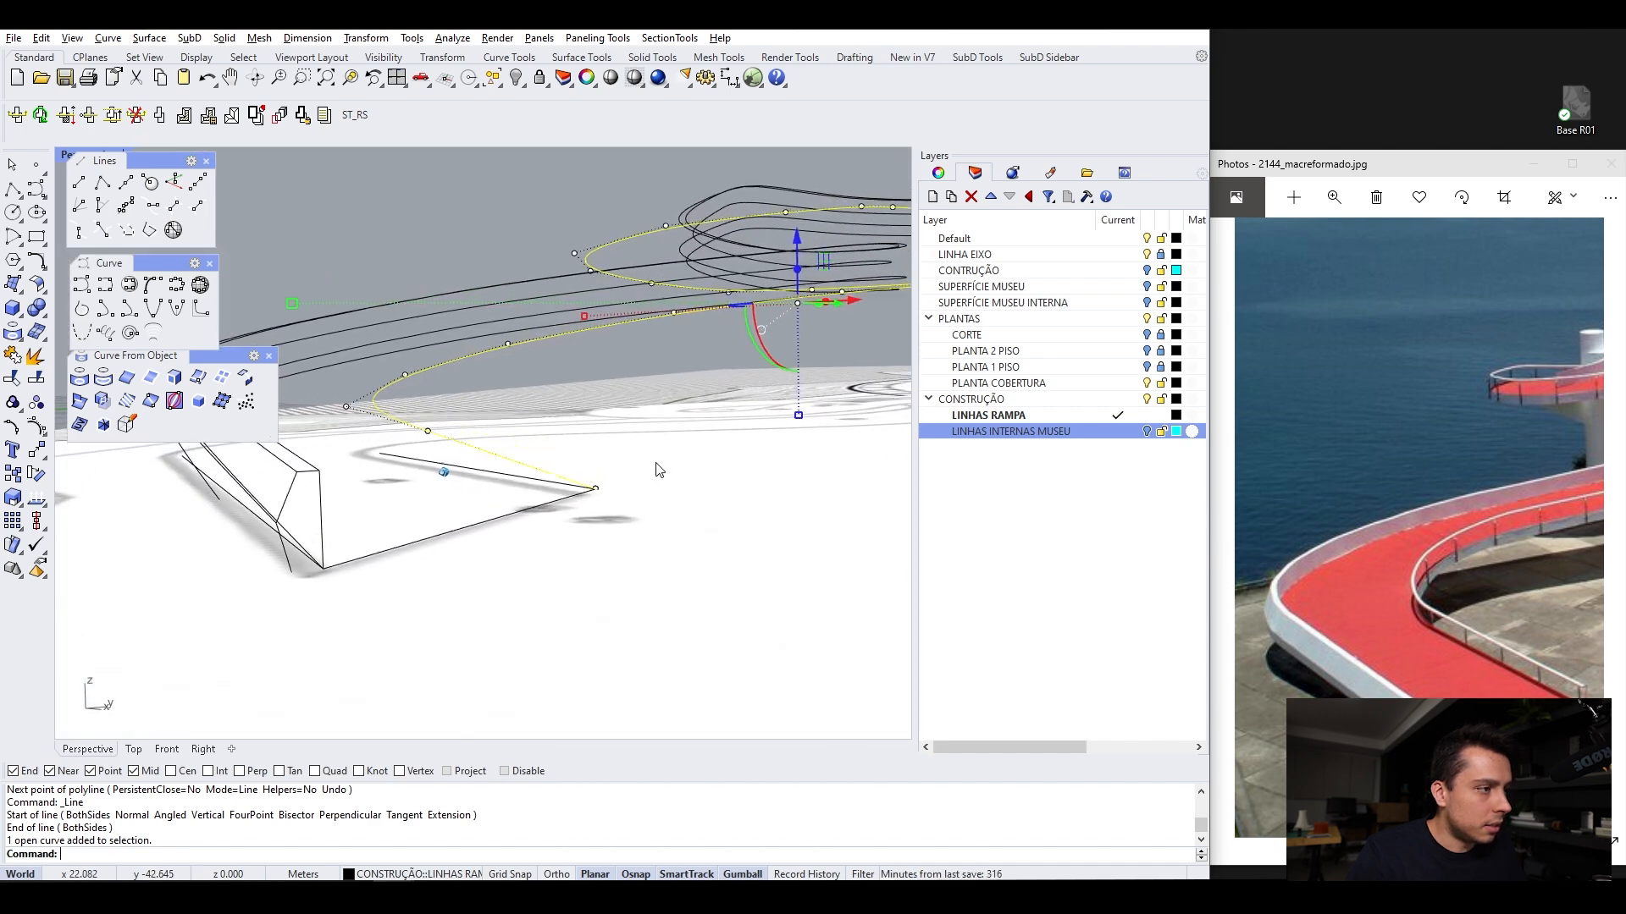
left_click(707, 278)
key("Return")
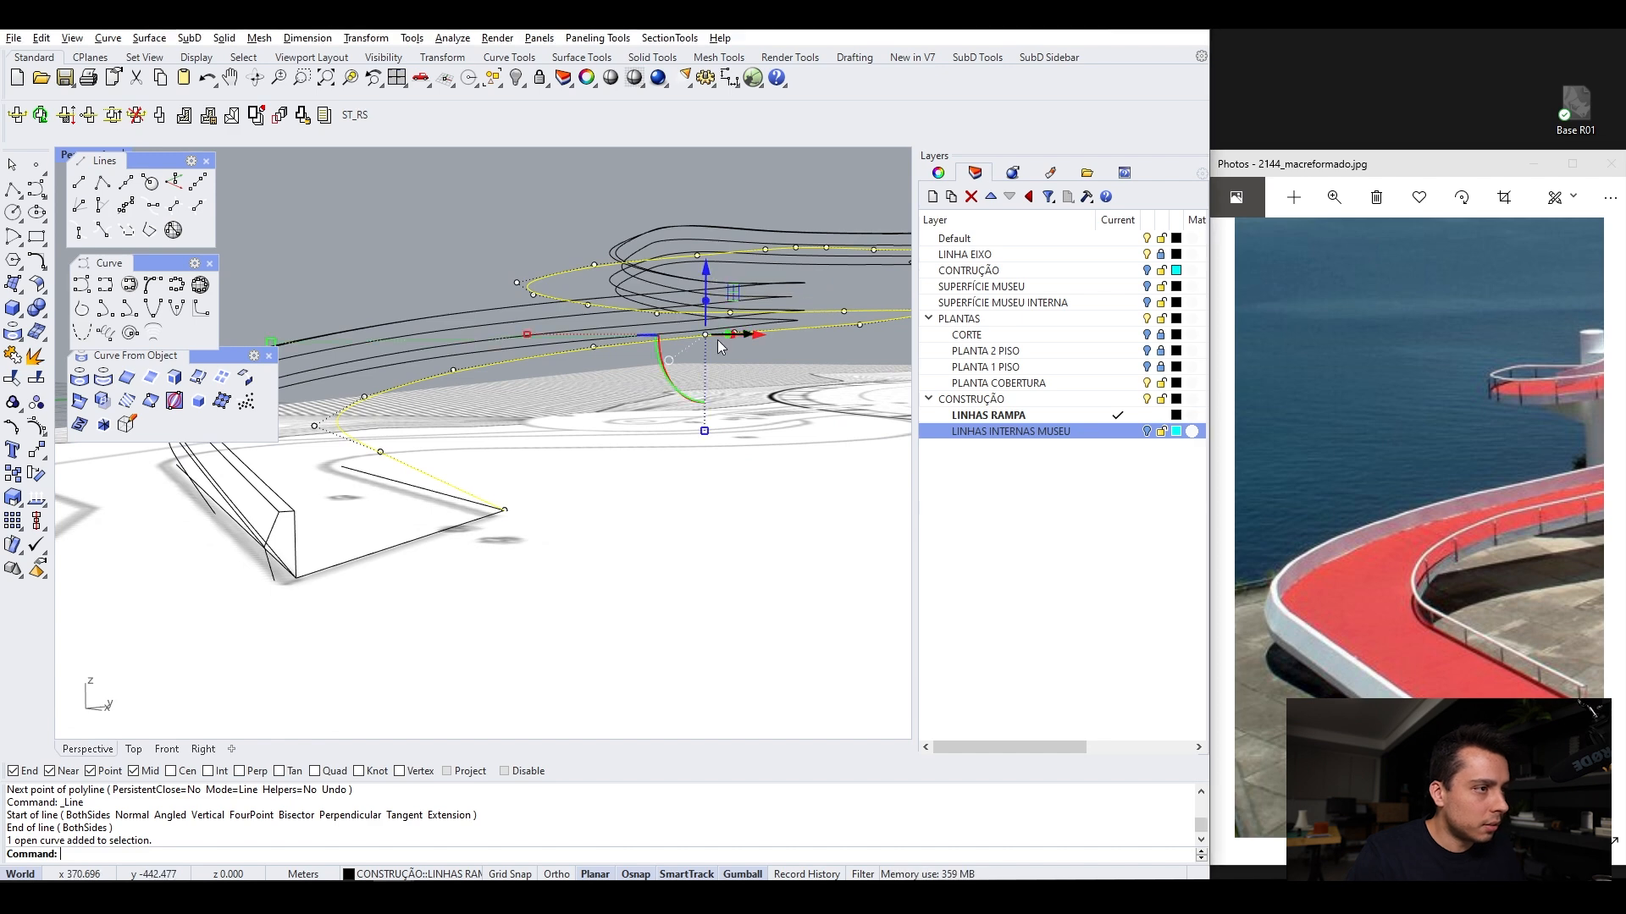
left_click(708, 281)
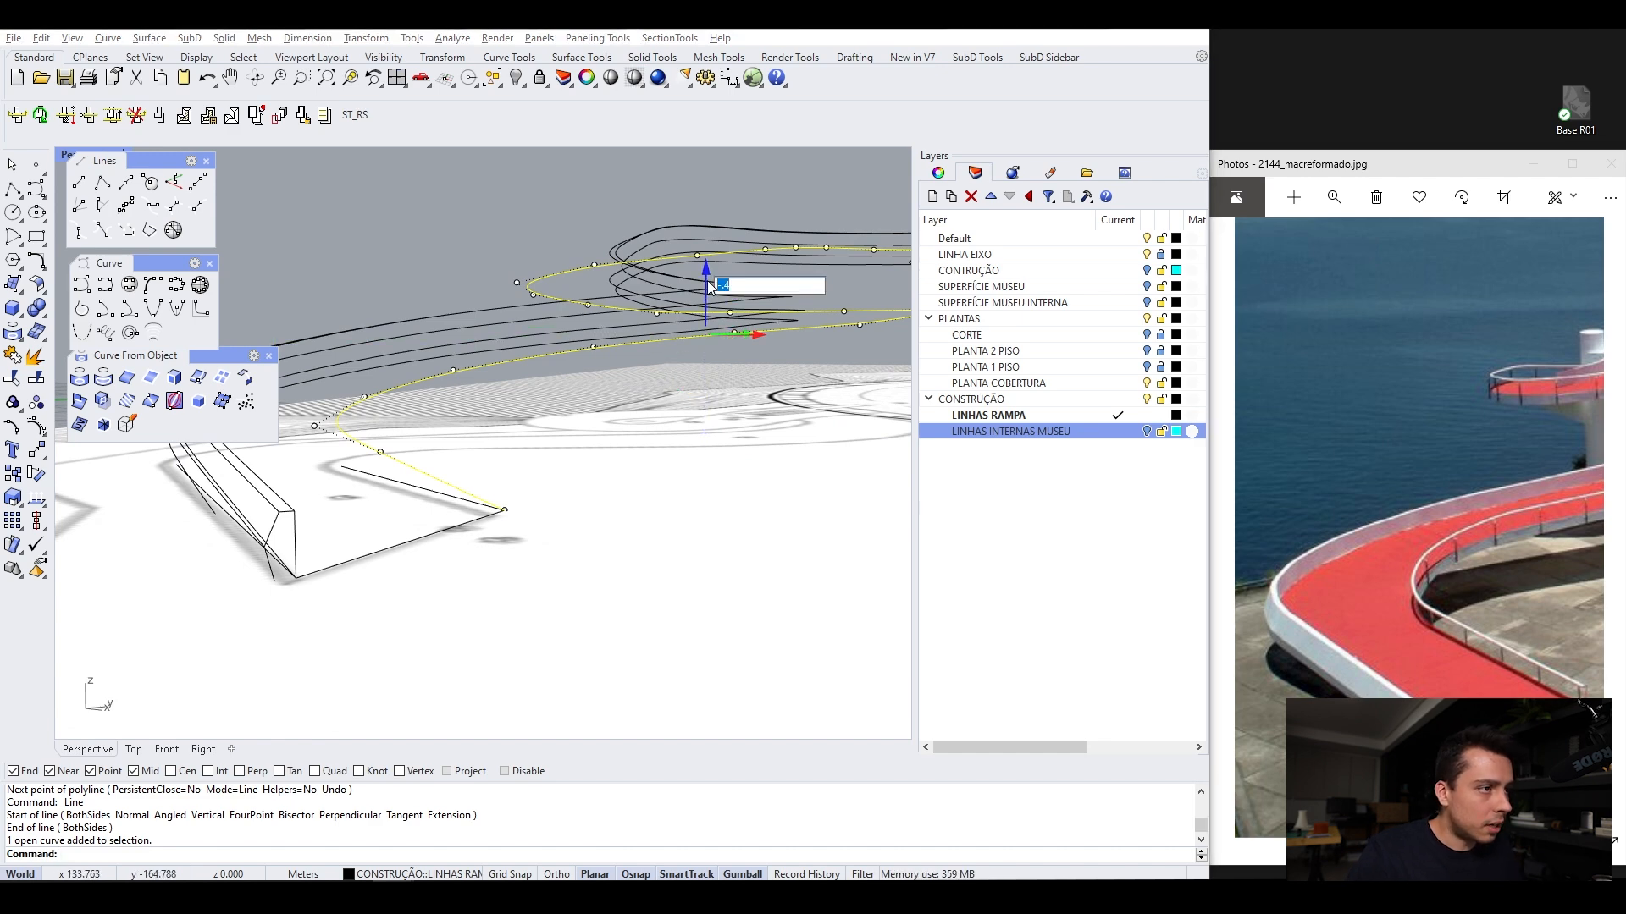
type("-.")
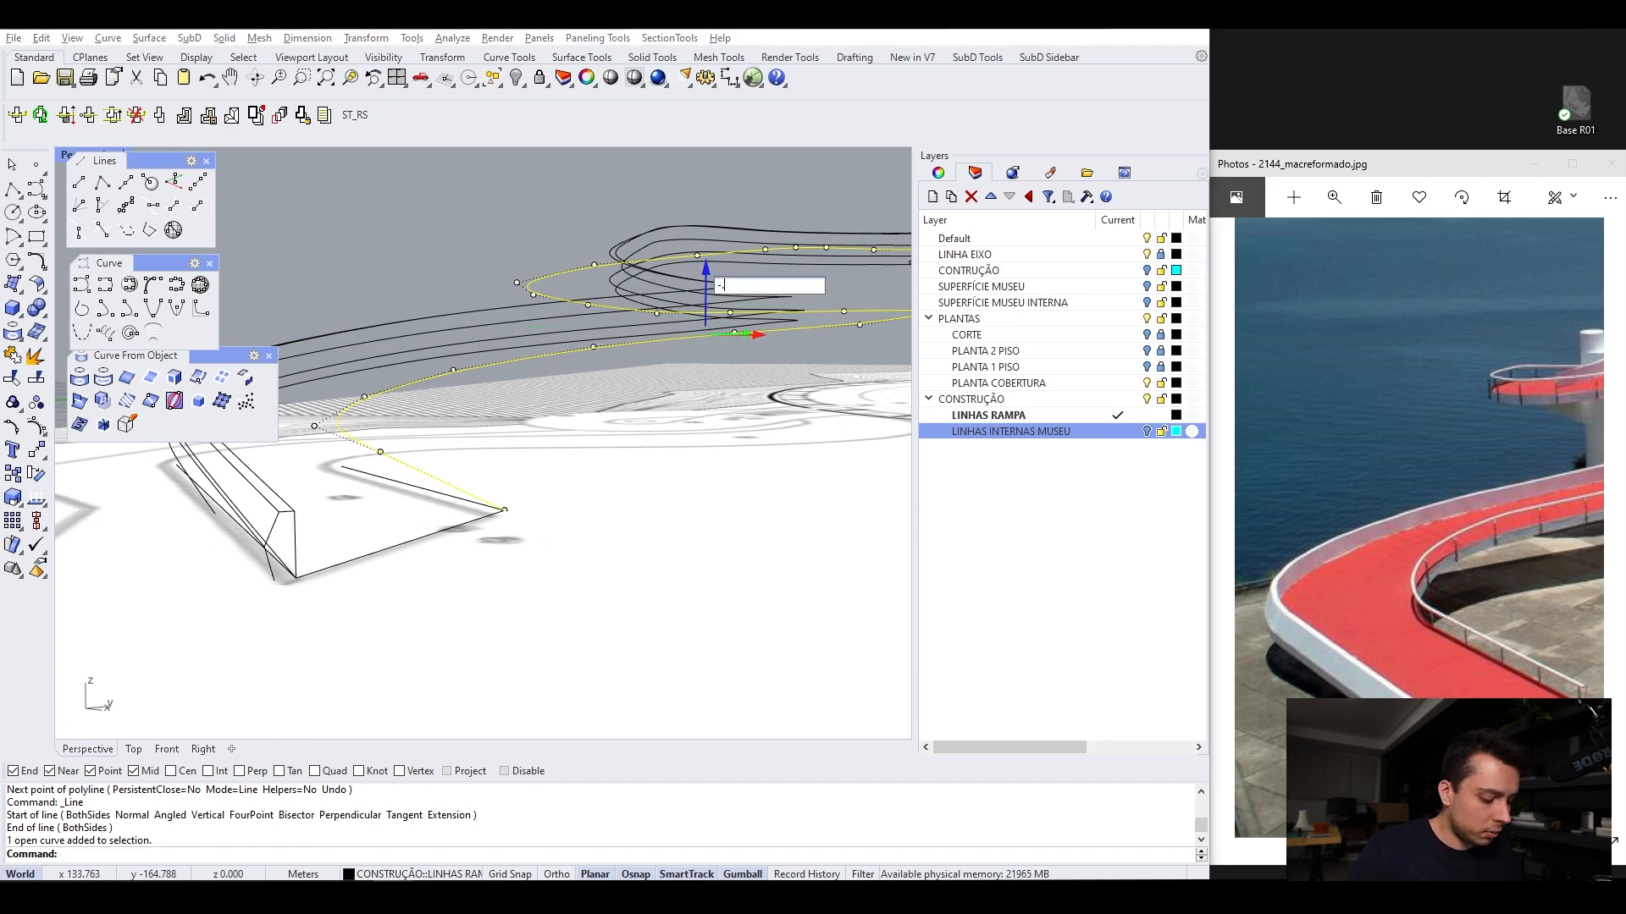
type("4")
key("Return")
key("Escape")
right_click_drag(481, 443, 494, 441)
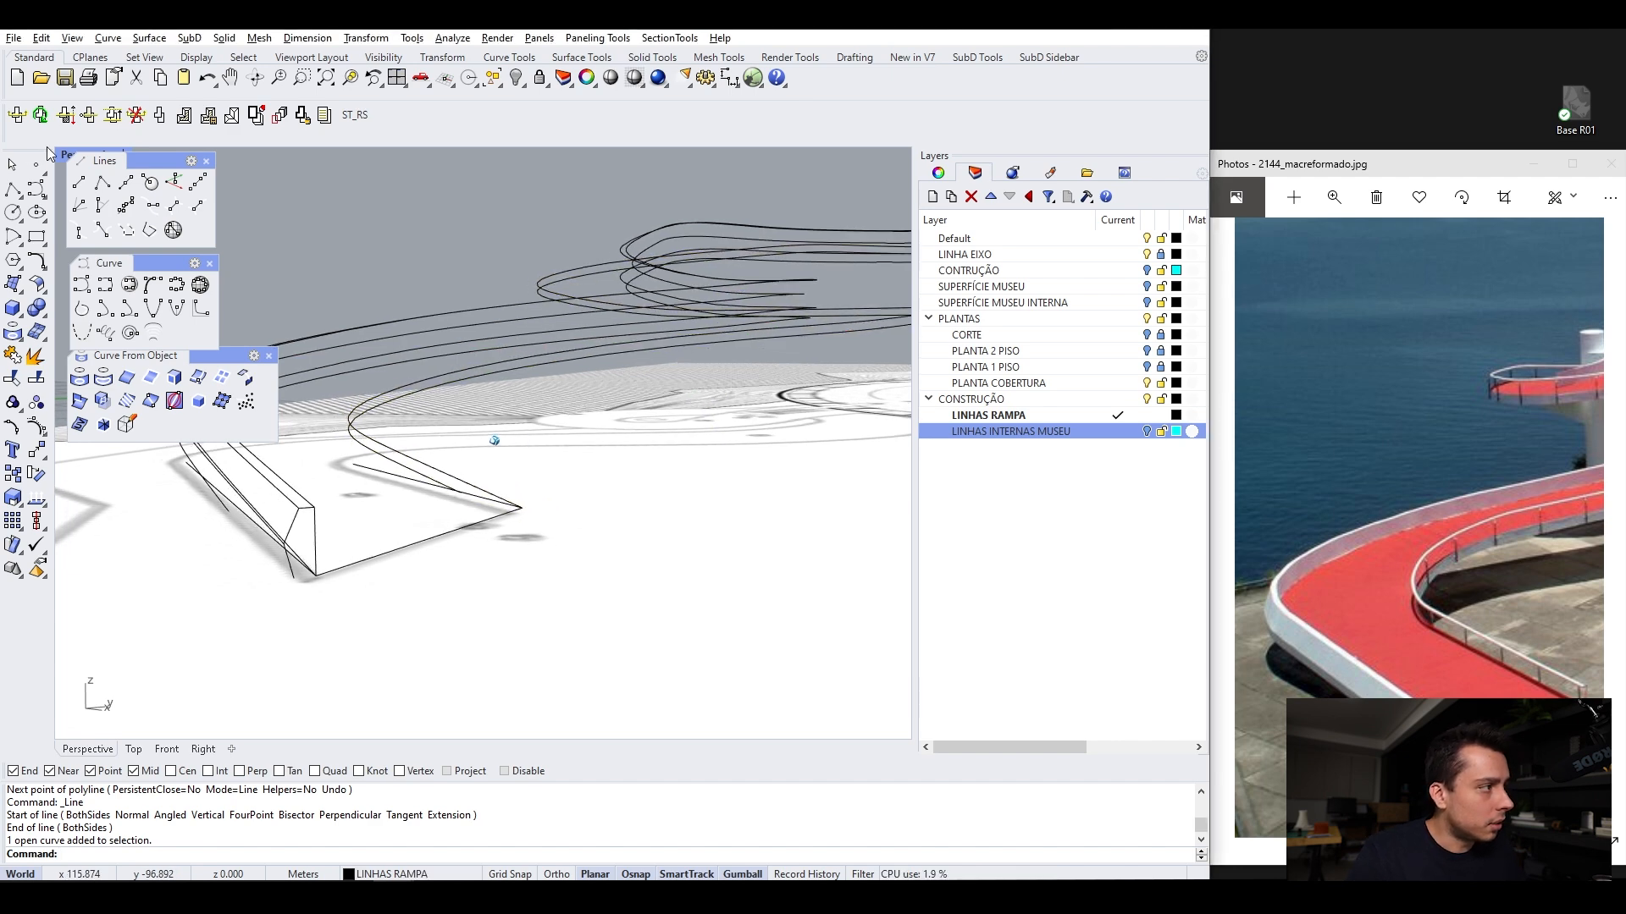
Draw an underside line between the lowered curves' entrance ends, and a short line joining the inner edge's lower and upper ends
left_click(79, 182)
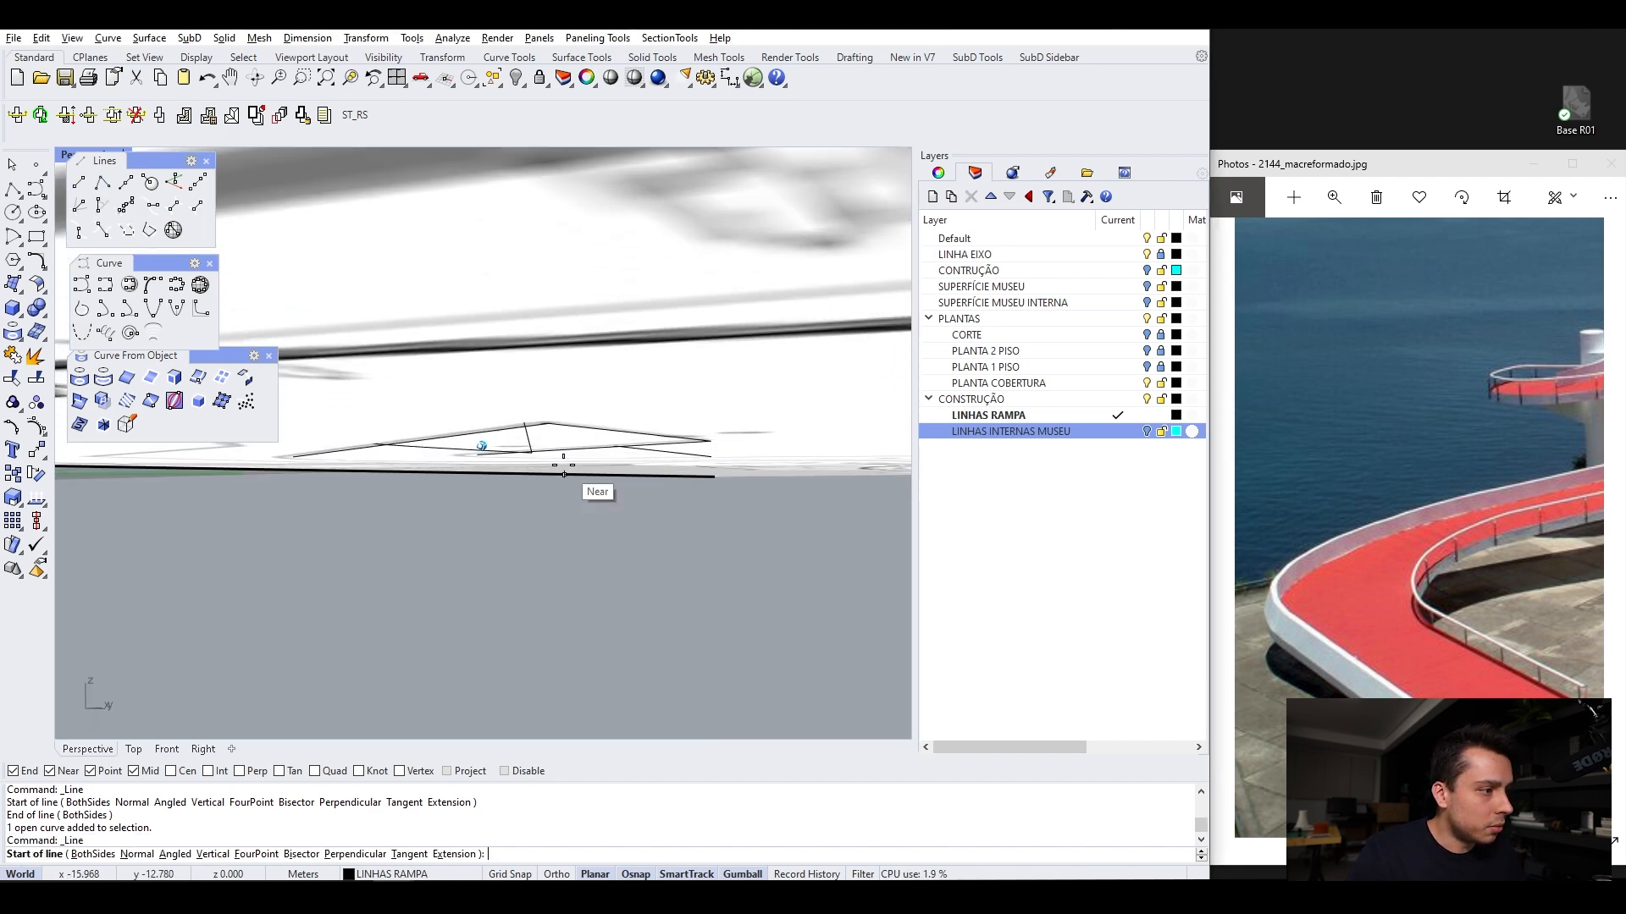
left_click(533, 449)
left_click(713, 454)
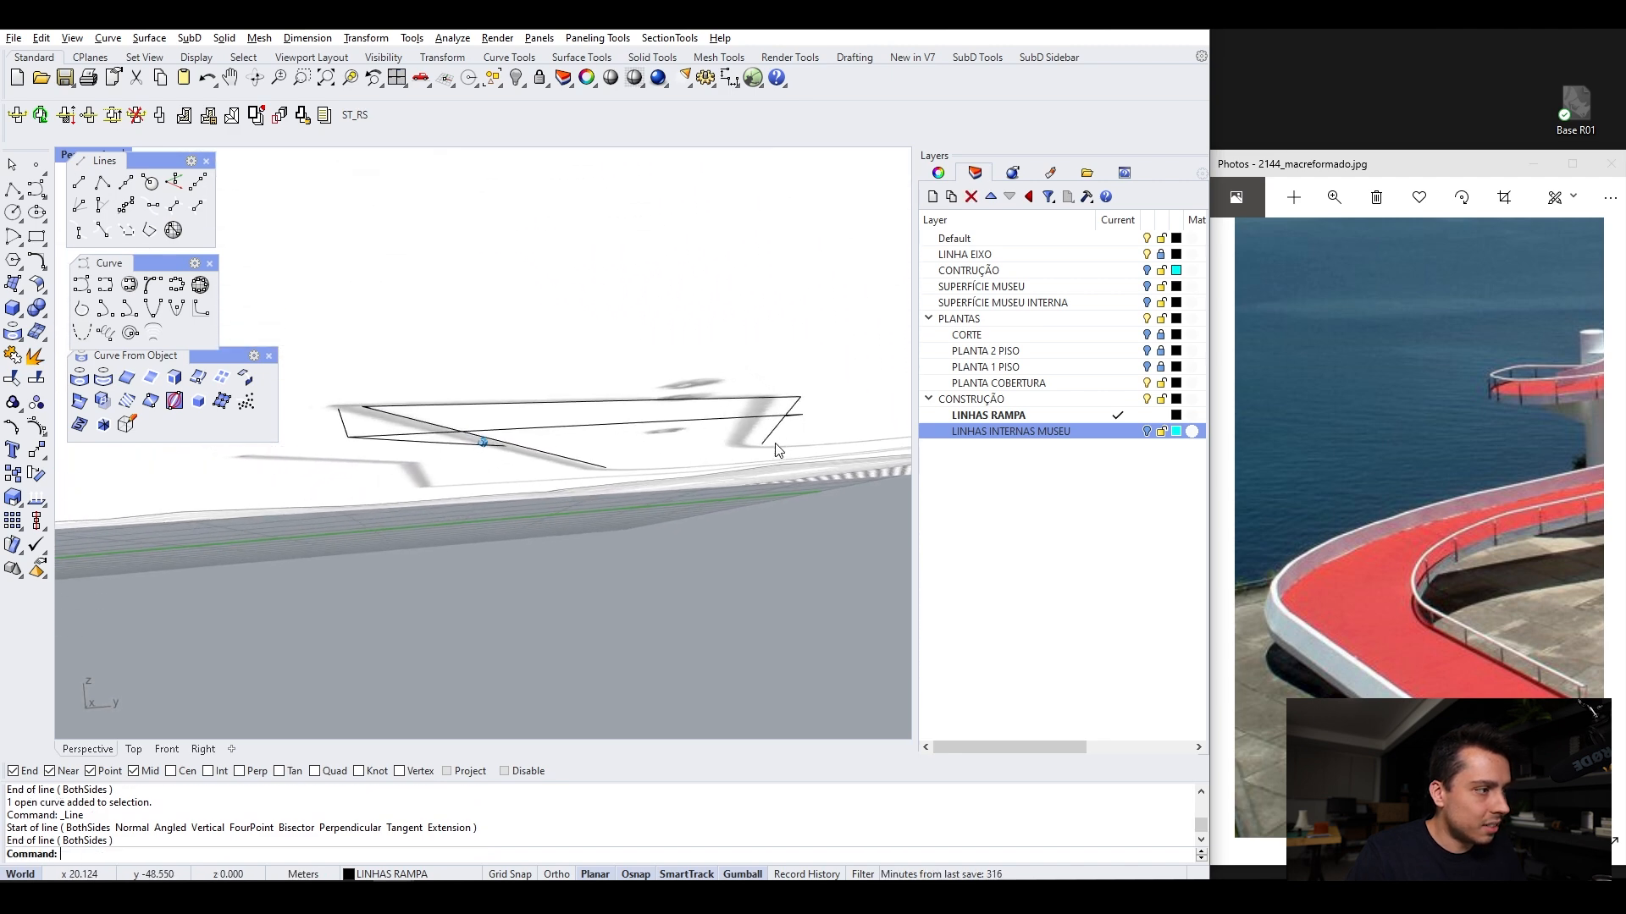
right_click(722, 437)
left_click(698, 413)
left_click(697, 394)
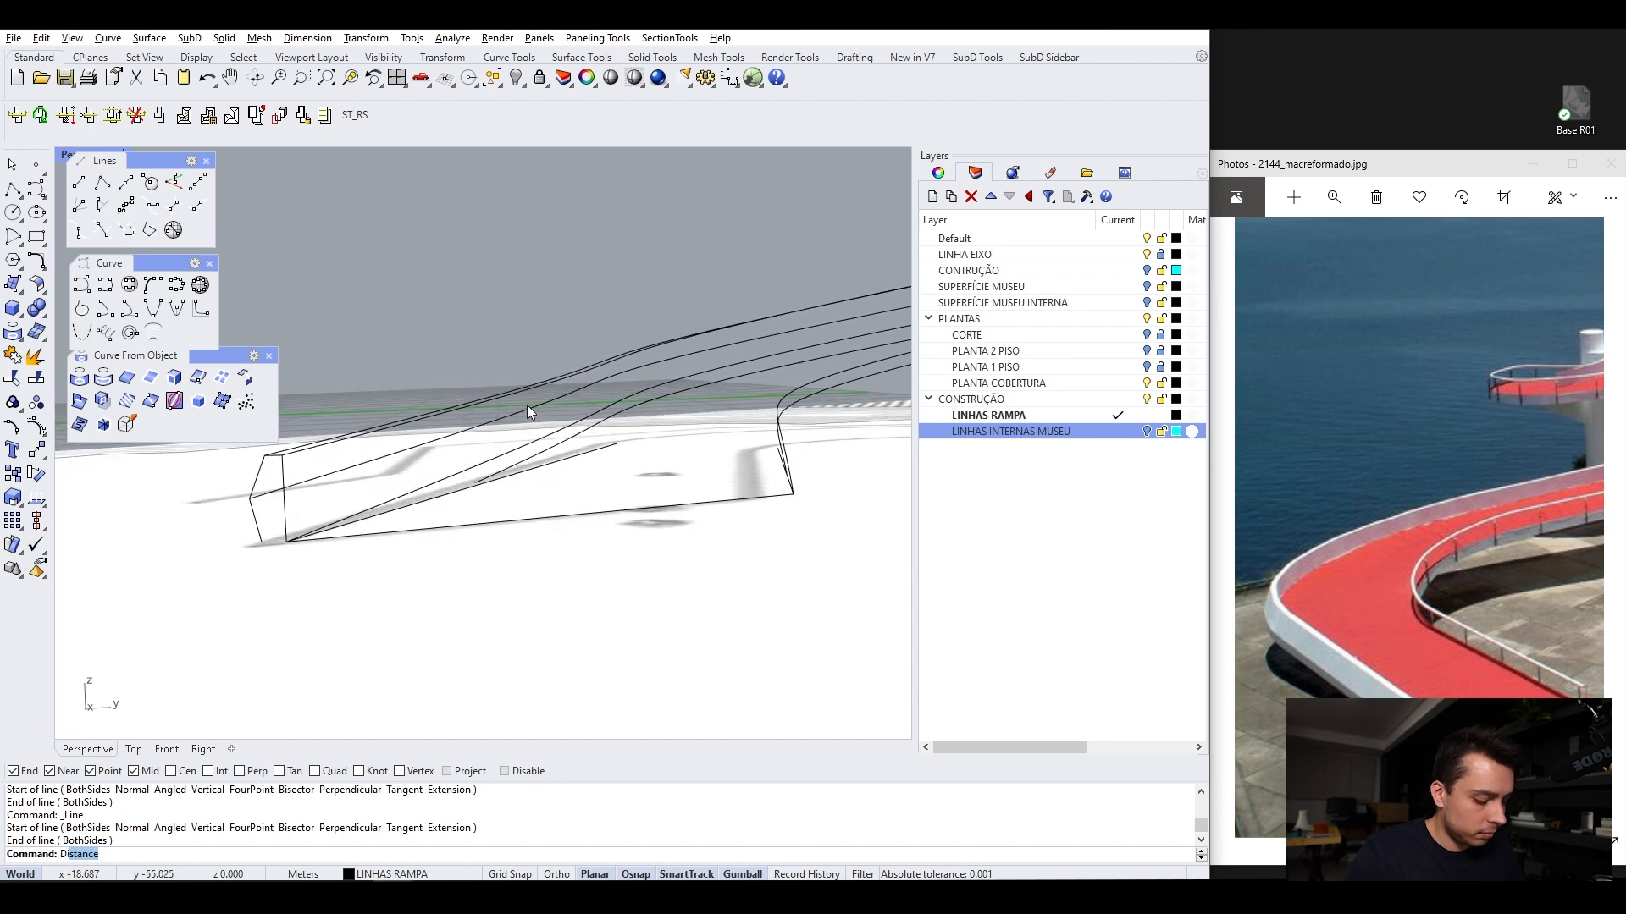
type("istance")
key("Return")
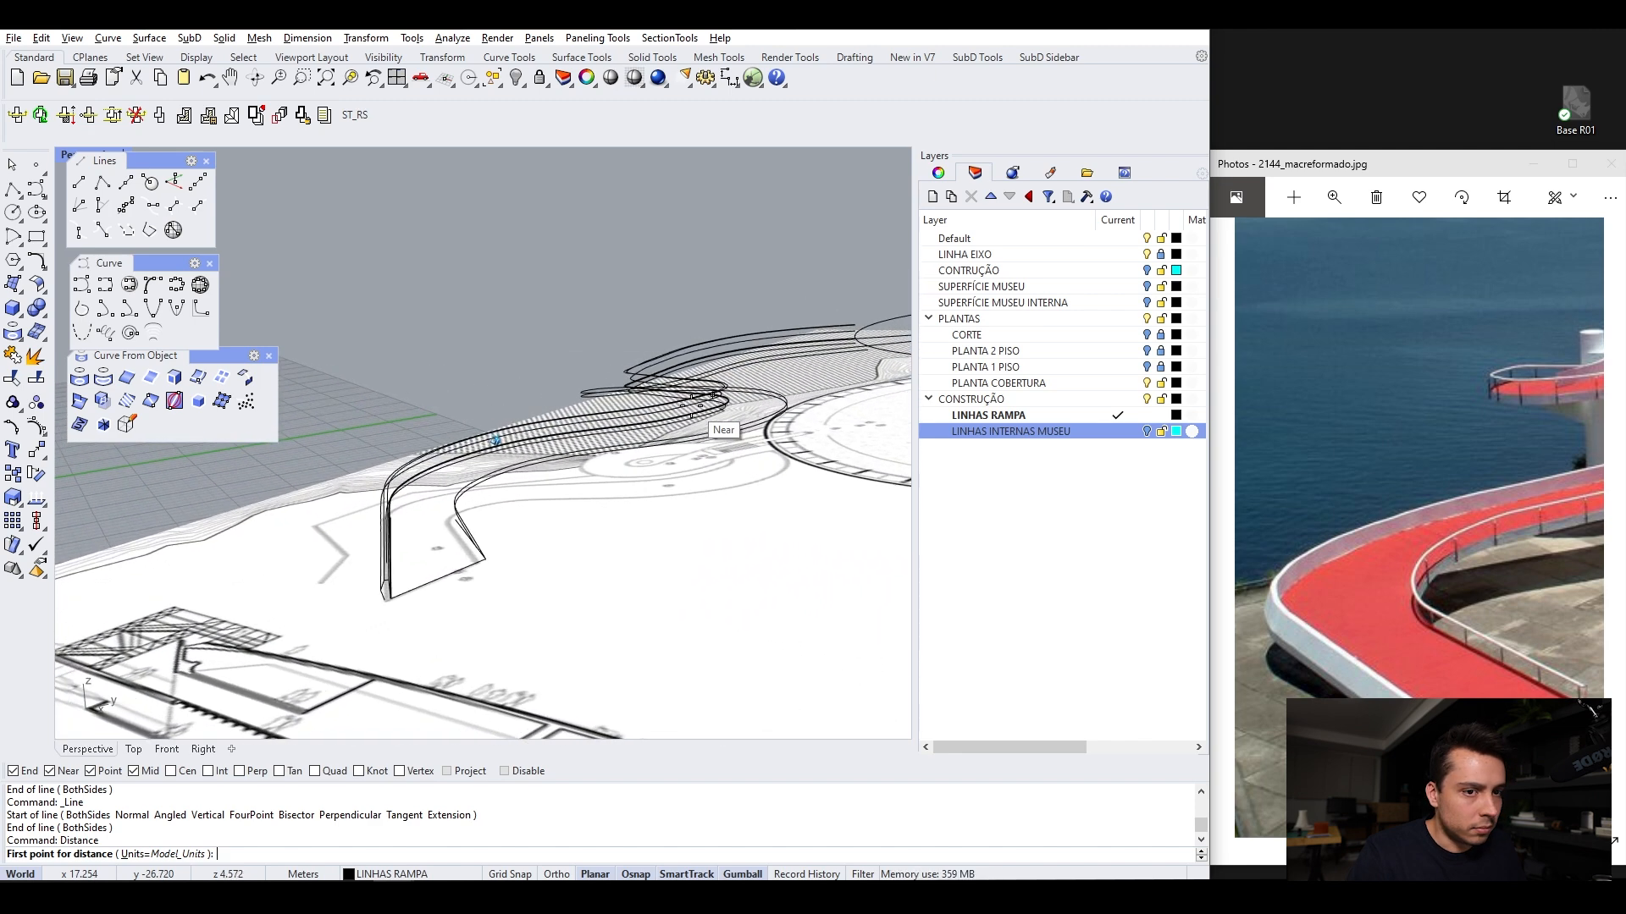
key("Escape")
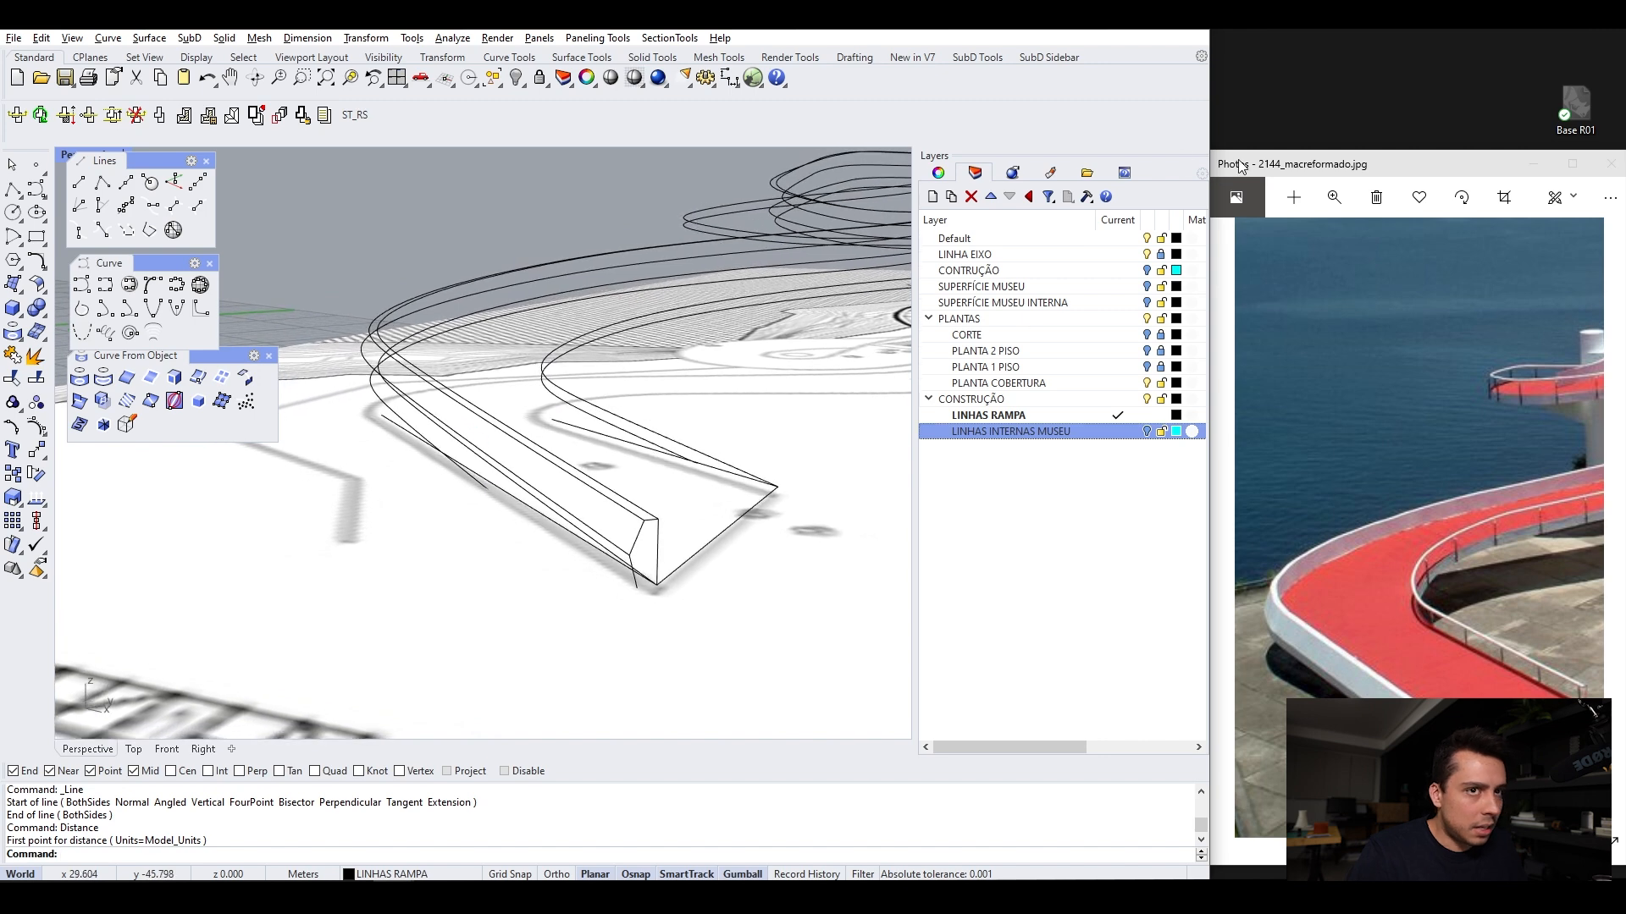
Close the reference photo window and the floating Lines, Curve From Object and Curve toolbars
left_click(1611, 166)
left_click(206, 161)
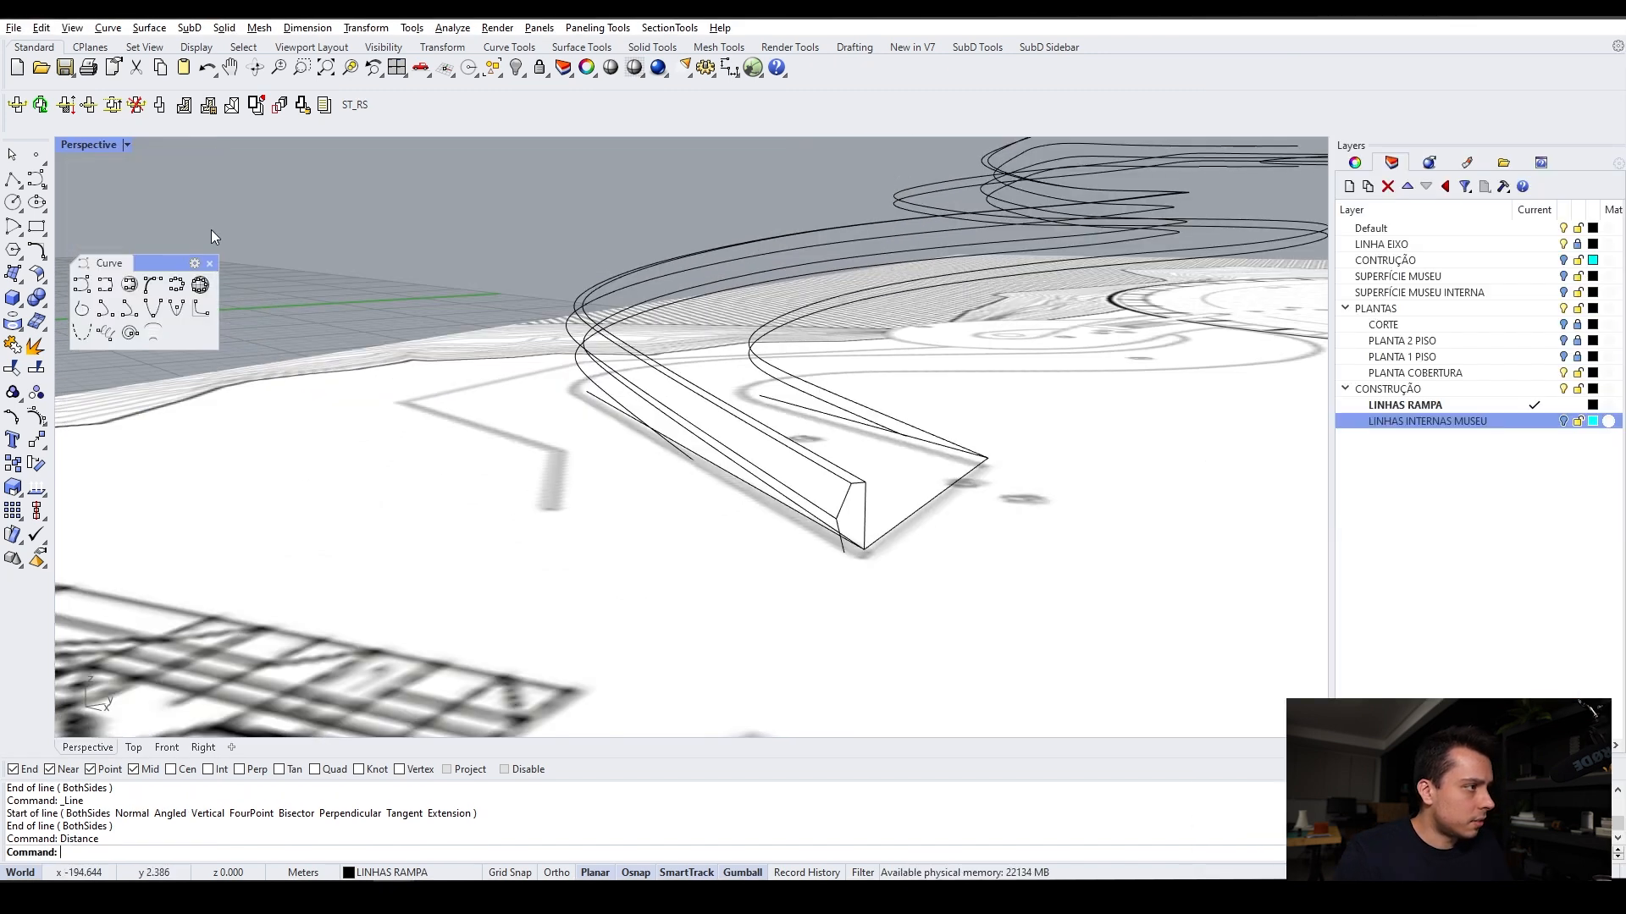
left_click(210, 263)
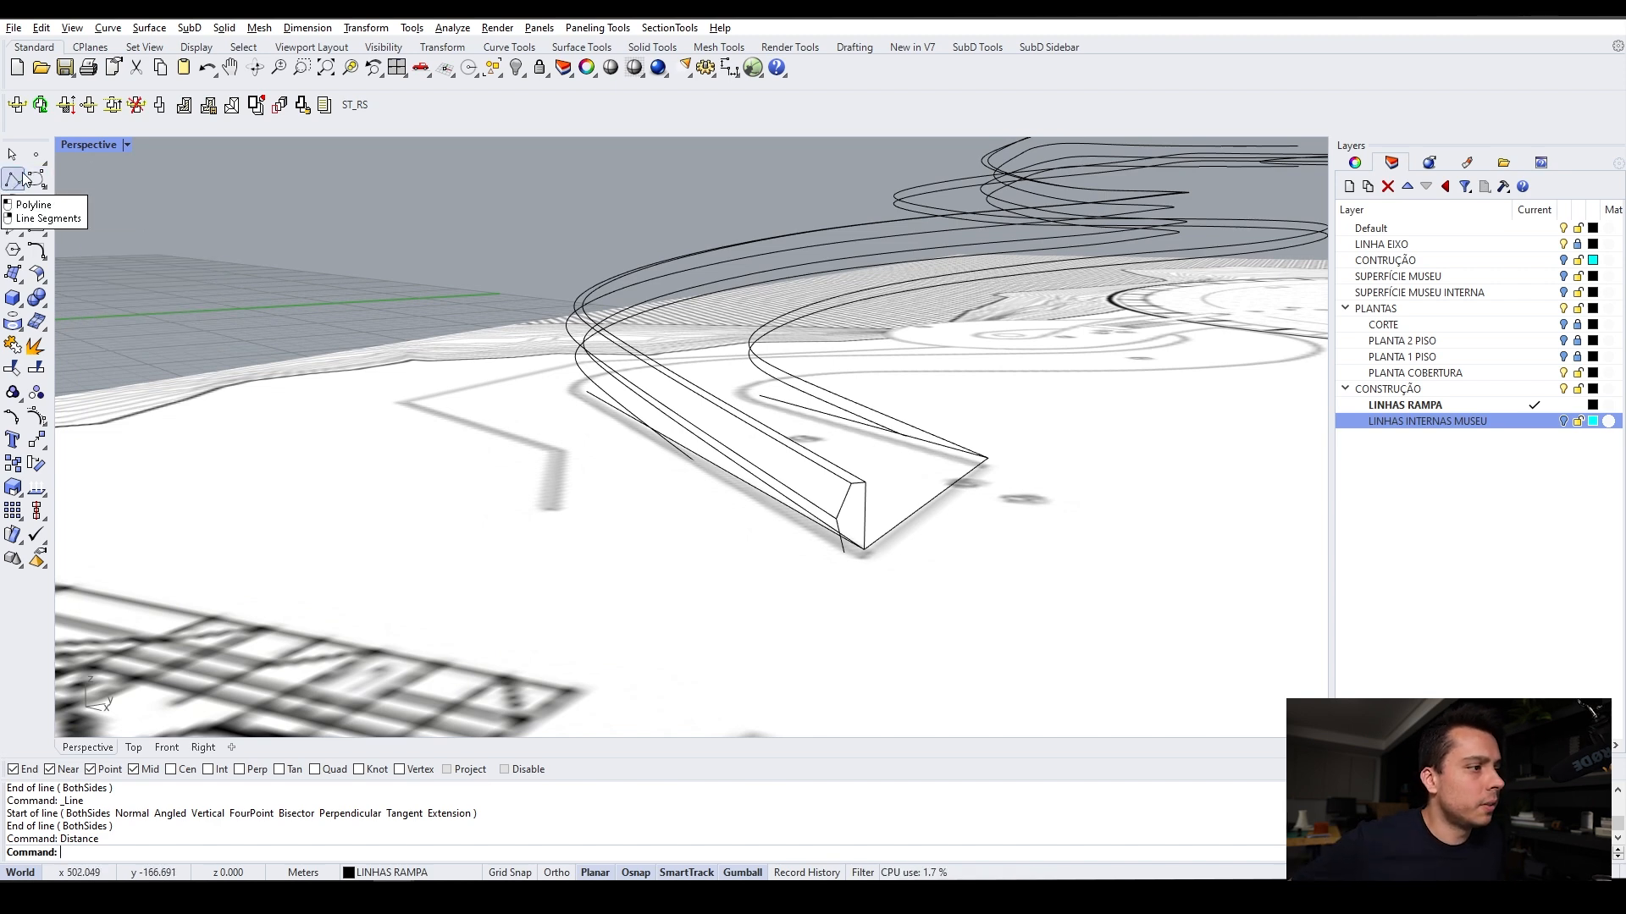
Examine the ramp's edge curves and parapet section lines from the entrance up to the museum
mouse_move(863, 587)
right_mouse_down()
mouse_move(872, 546)
mouse_move(871, 606)
right_mouse_up()
scroll(846, 508, "down", 3)
scroll(599, 499, "up", 2)
right_click_drag(598, 499, 785, 520)
scroll(800, 550, "up", 2)
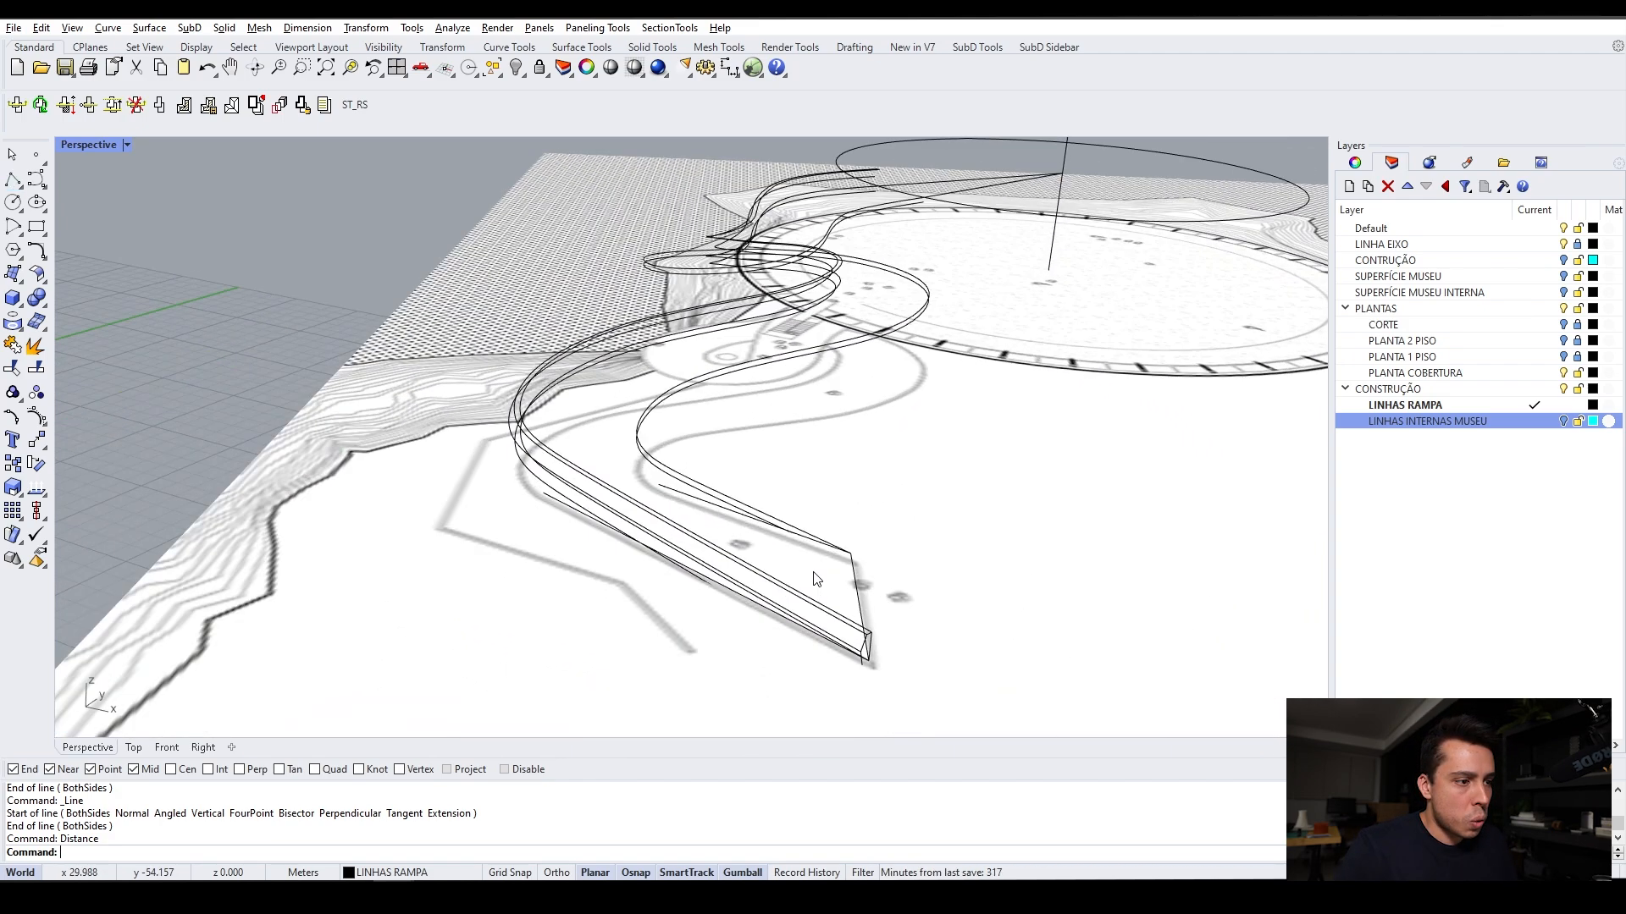
scroll(815, 580, "up", 3)
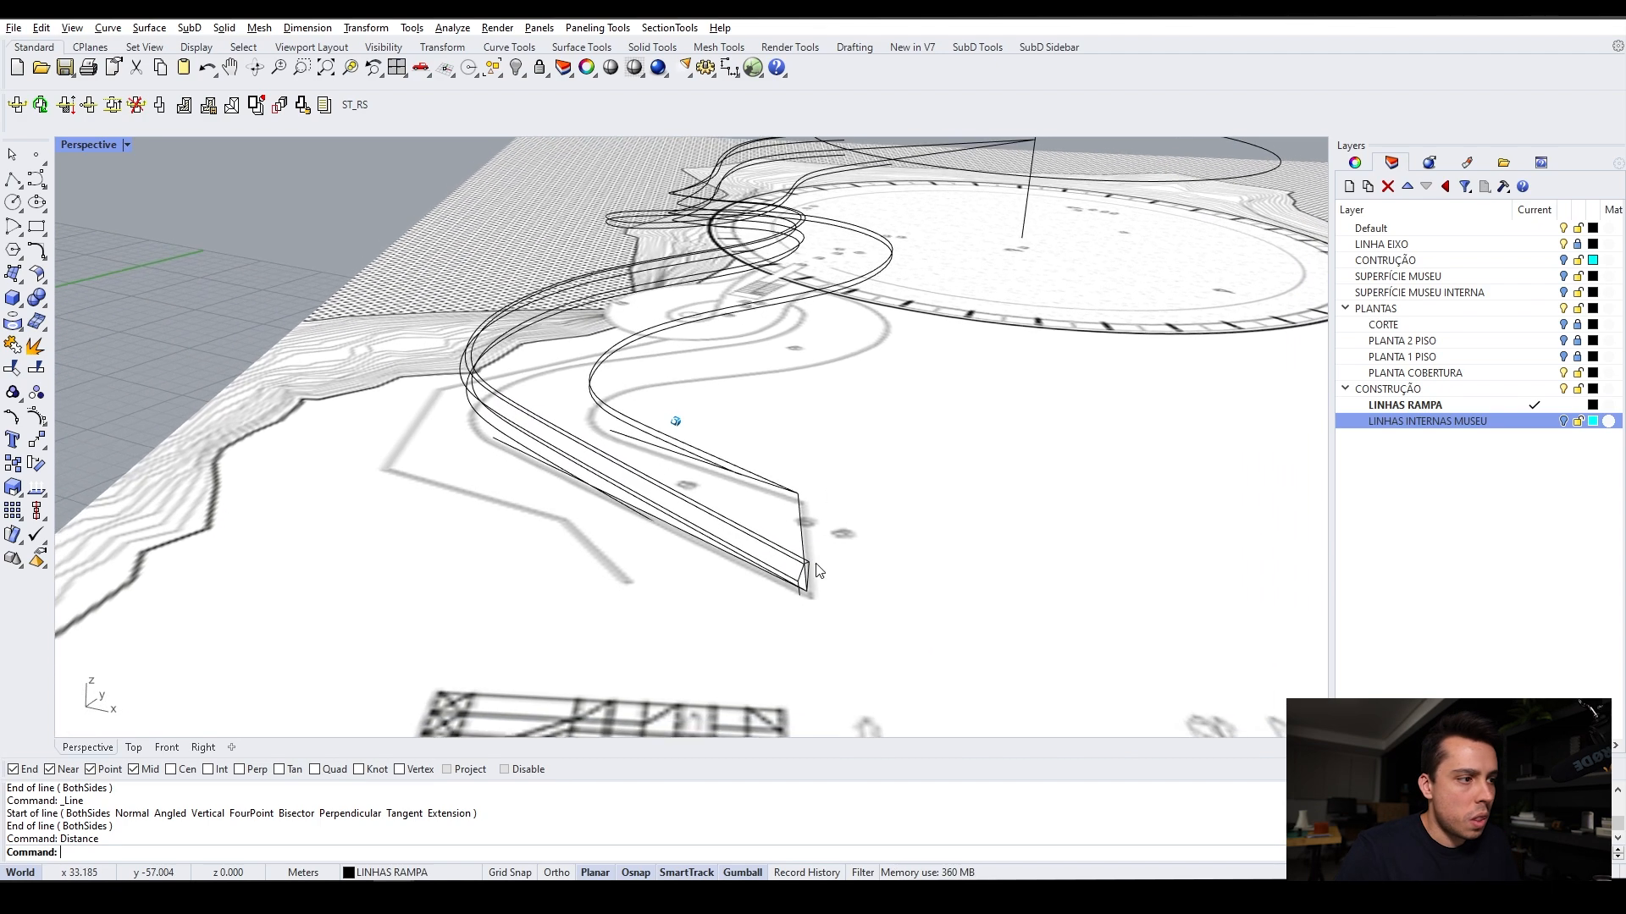
scroll(796, 465, "up", 2)
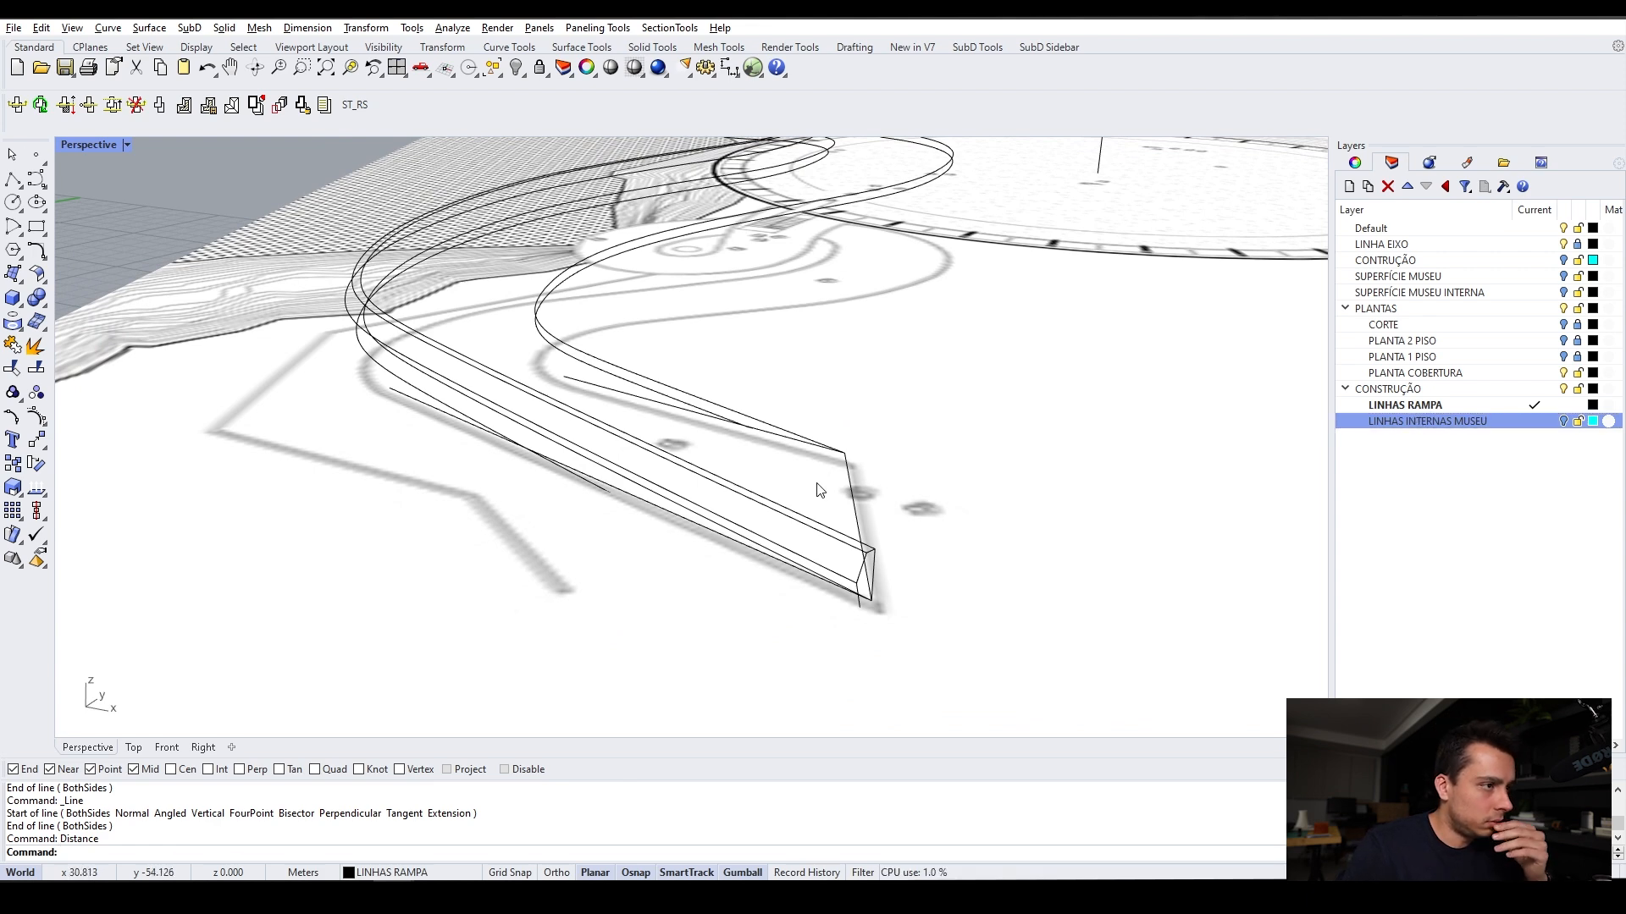
scroll(824, 432, "up", 2)
scroll(825, 433, "down", 2)
right_click_drag(825, 433, 686, 413)
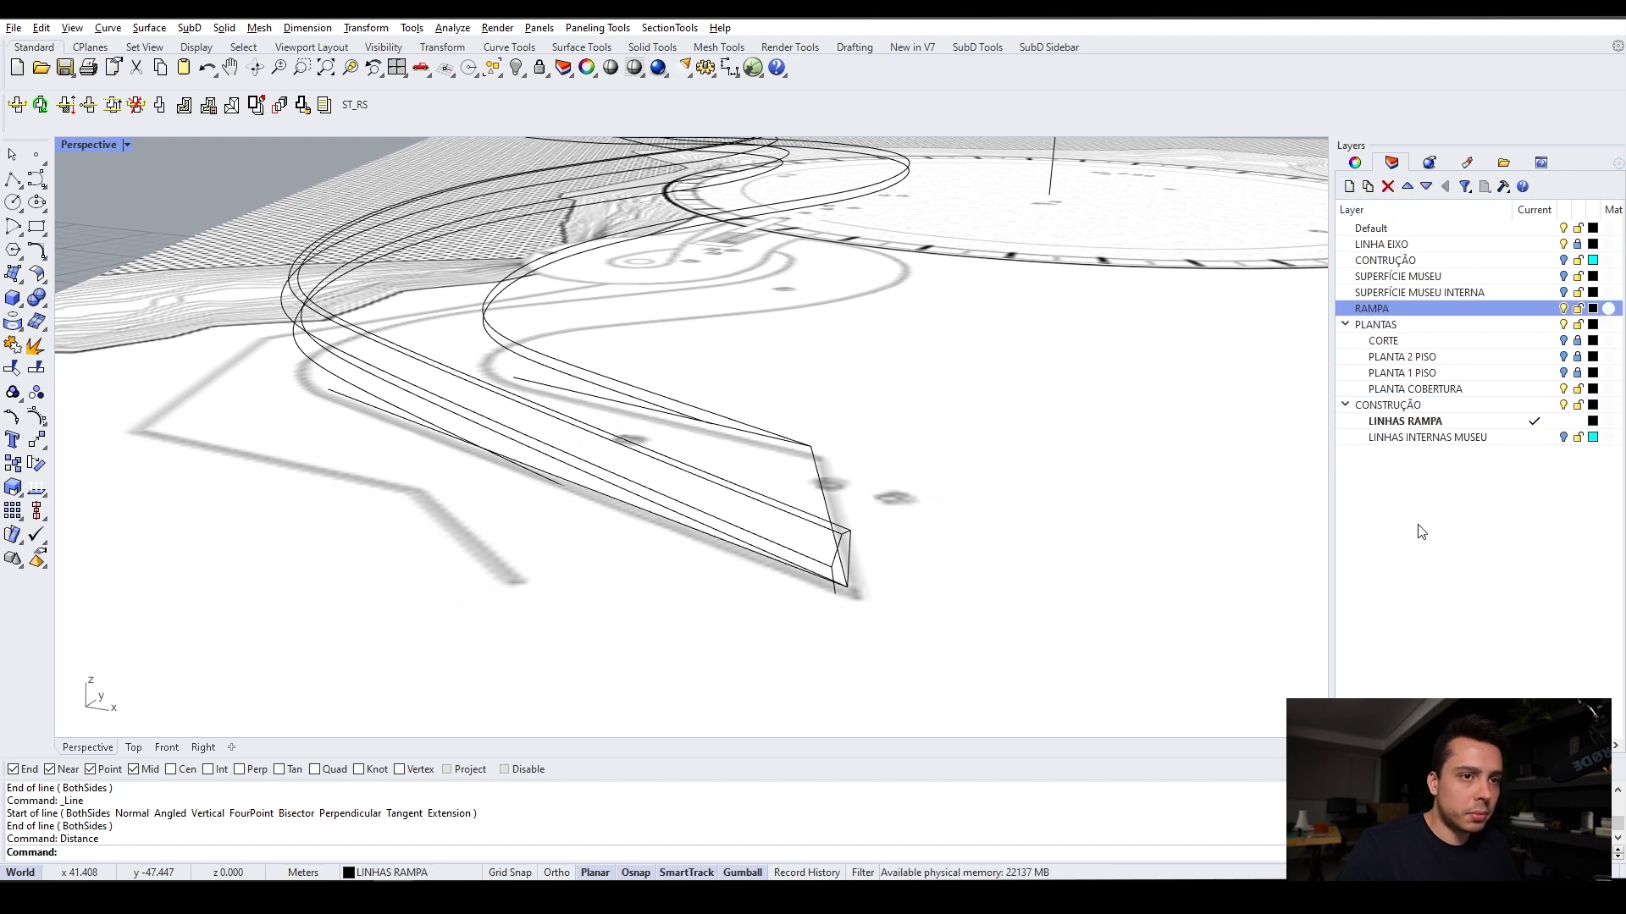
Add a layer named RAMPA and make it the current layer
double_click(1498, 309)
scroll(775, 495, "down", 1)
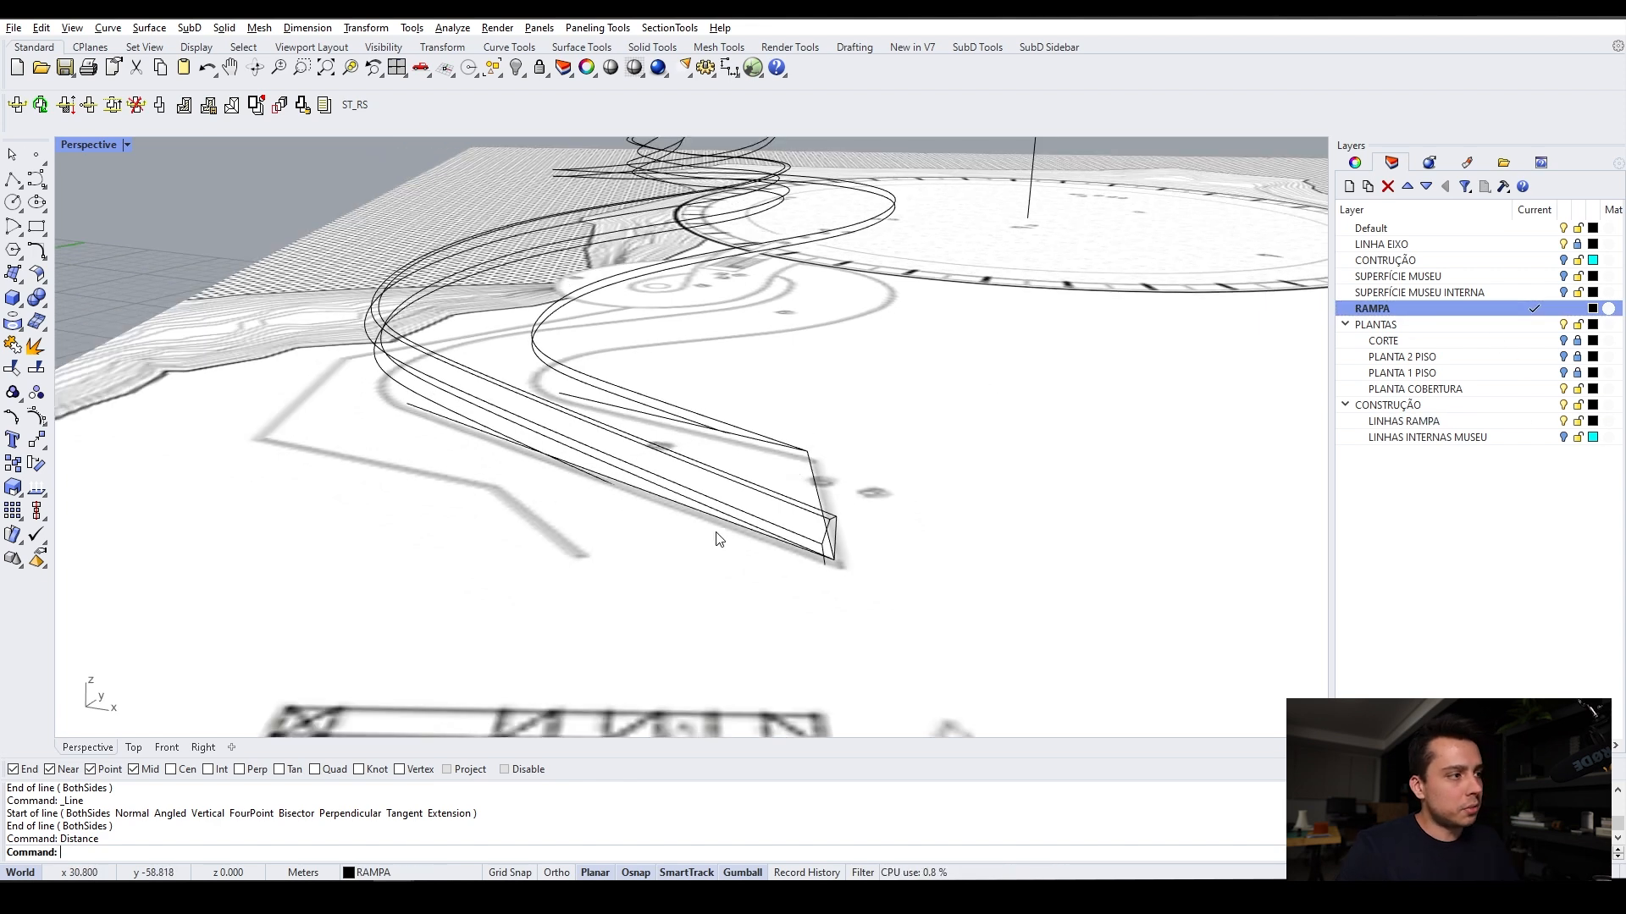
right_click_drag(69, 210, 234, 257)
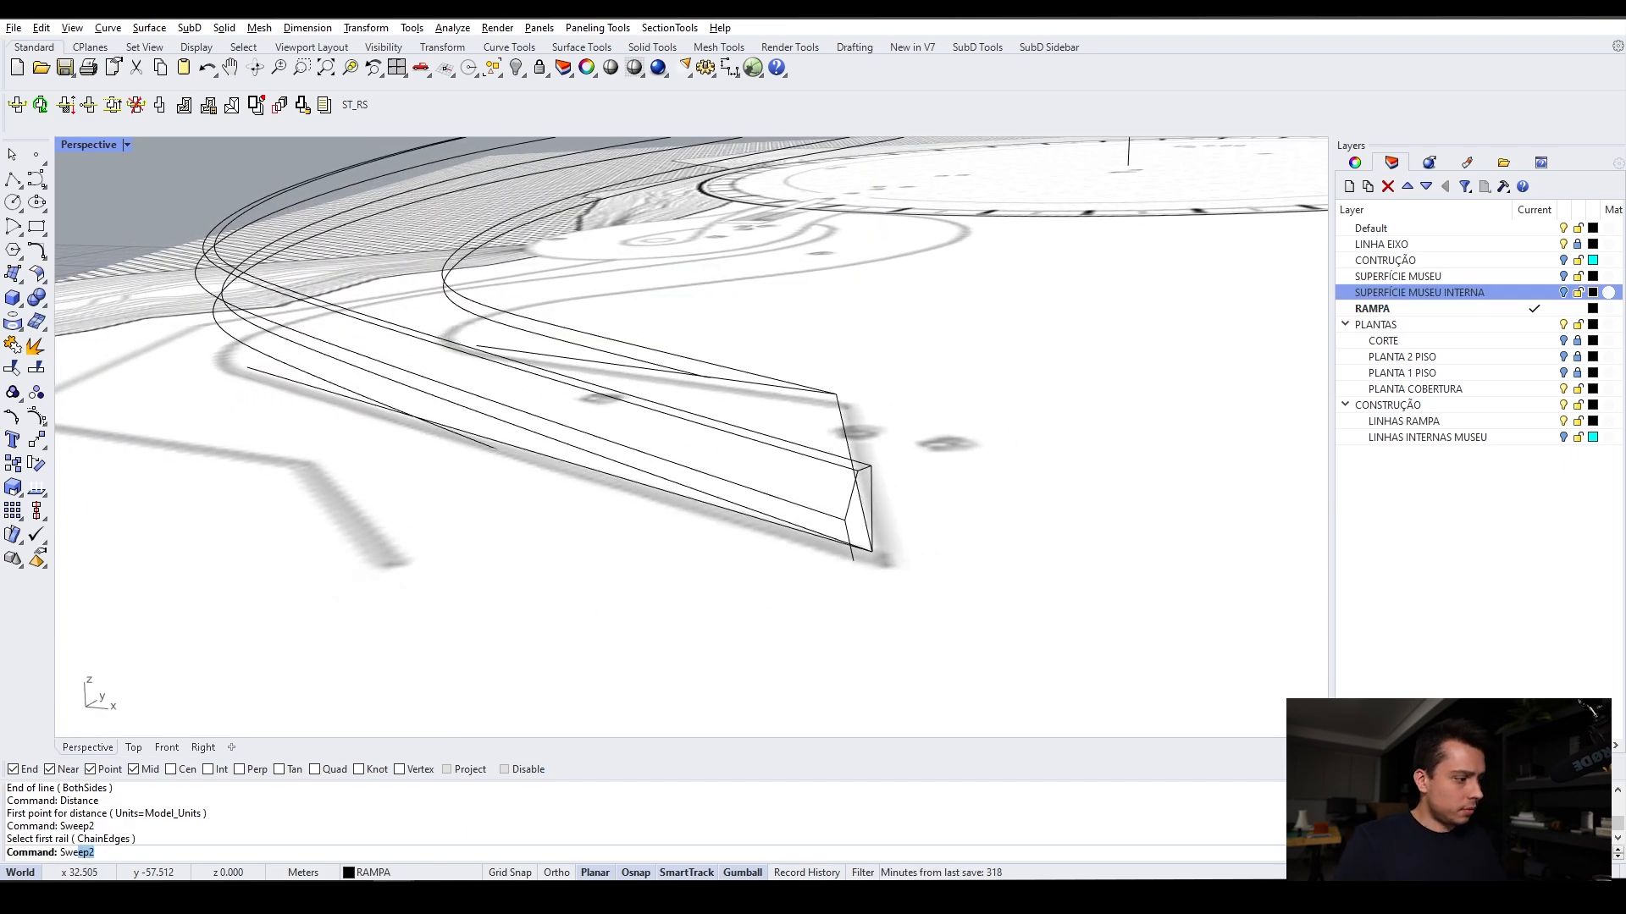
Set up a two-rail sweep along the ramp's outer and inner edge curves, using the floor-level entrance line as cross section
right_click_drag(810, 500, 438, 546)
scroll(813, 507, "down", 5)
scroll(753, 485, "up", 5)
scroll(749, 523, "up", 5)
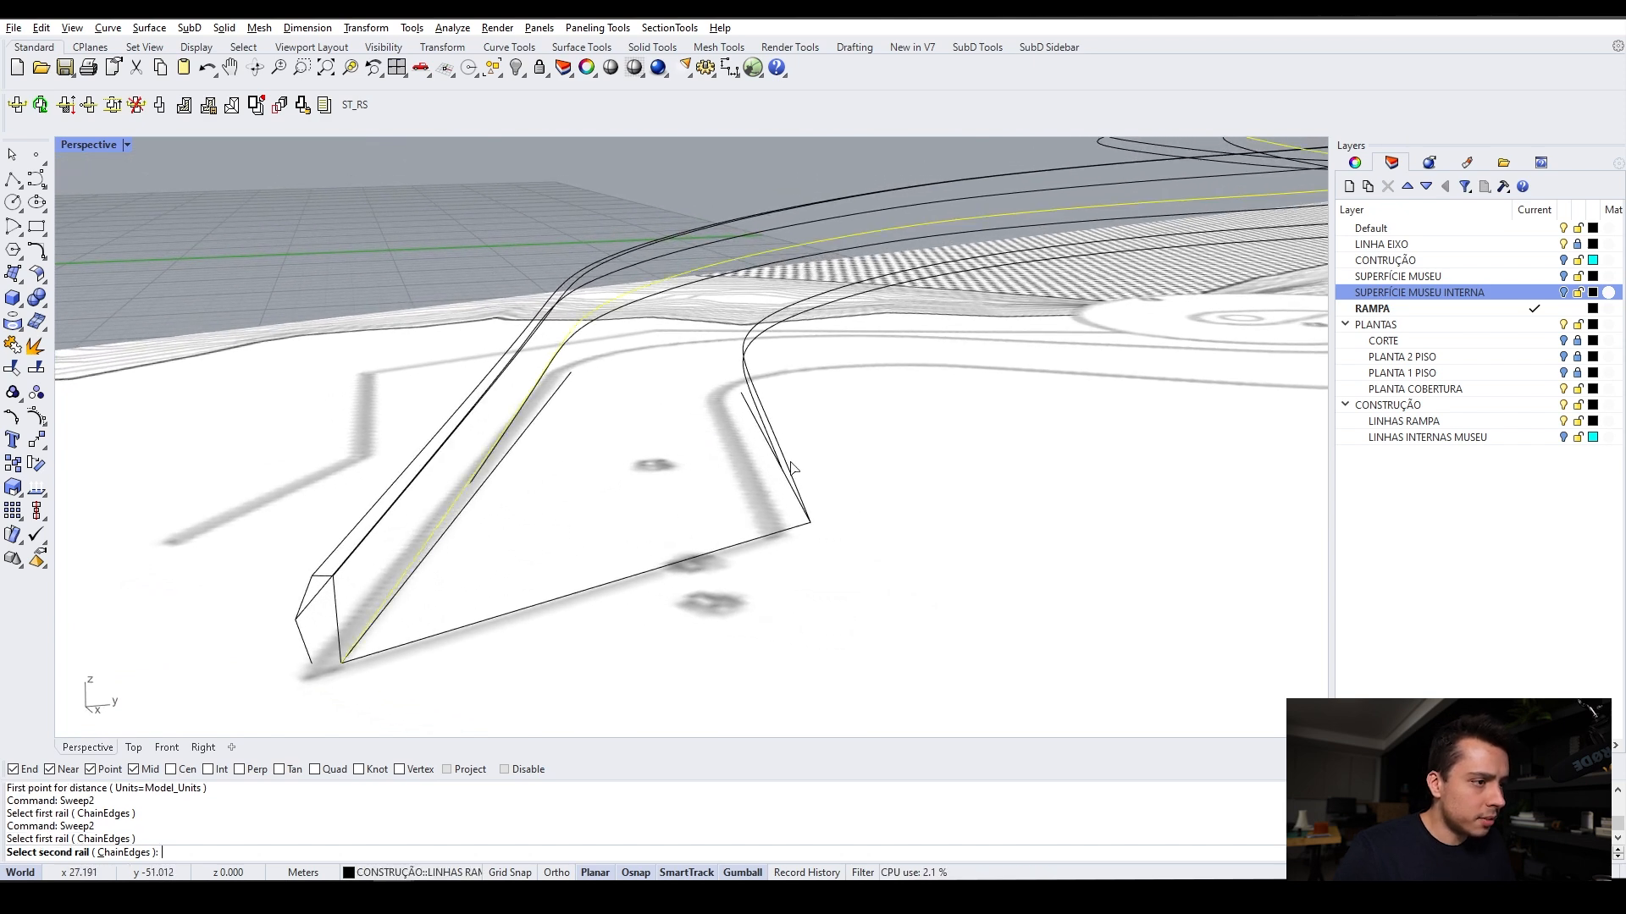
scroll(718, 511, "down", 8)
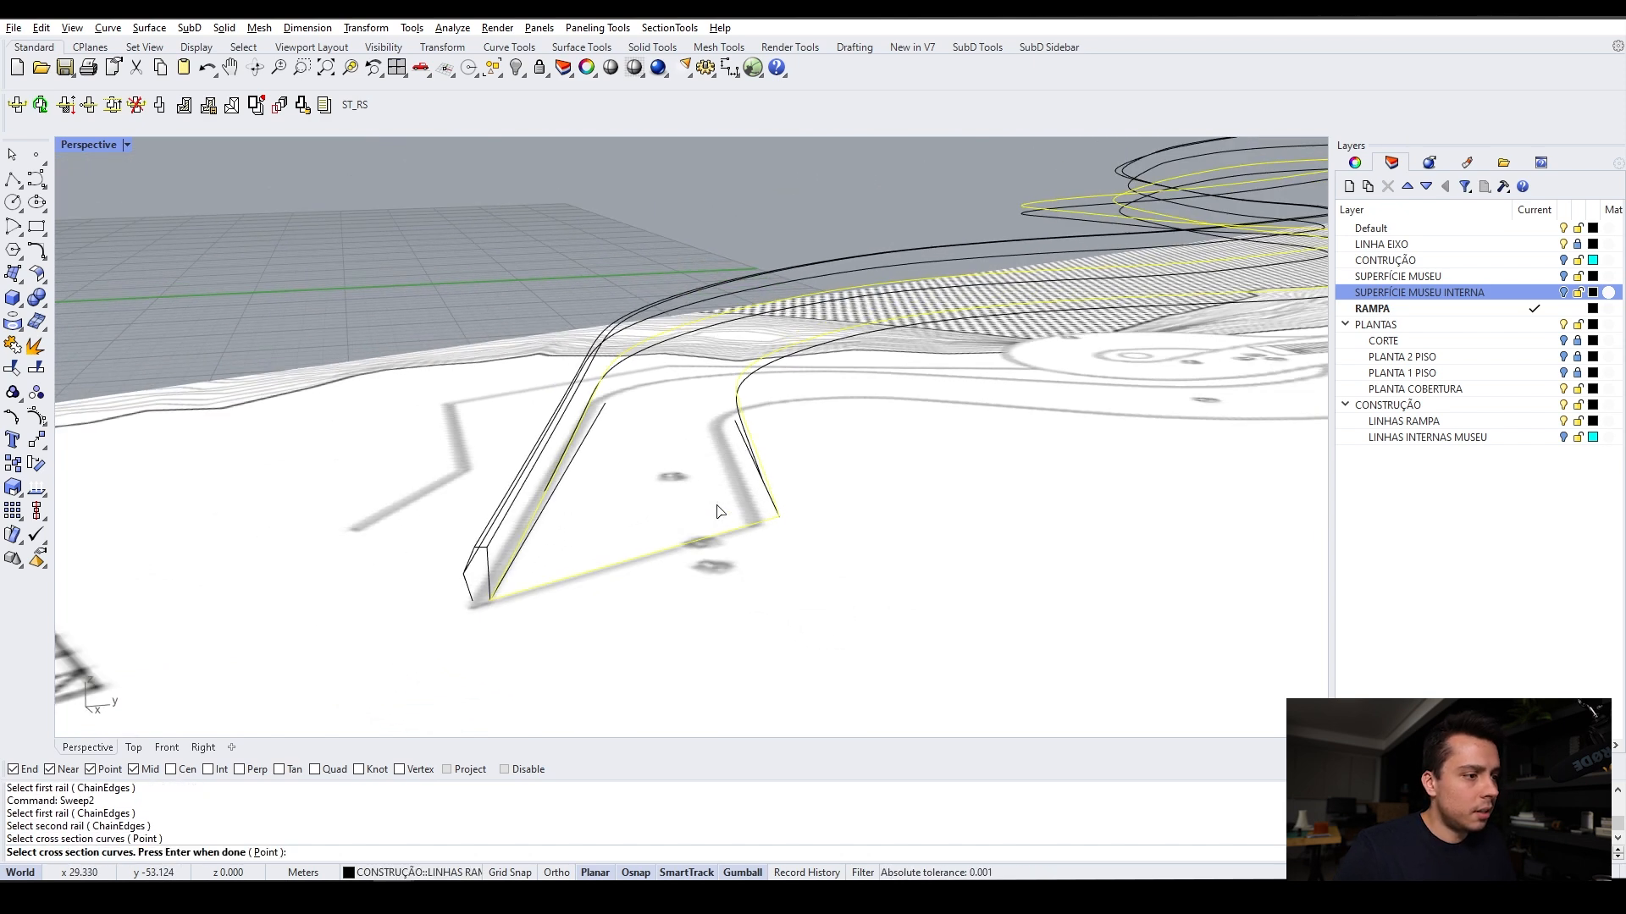
key("Return")
right_click_drag(718, 511, 525, 644)
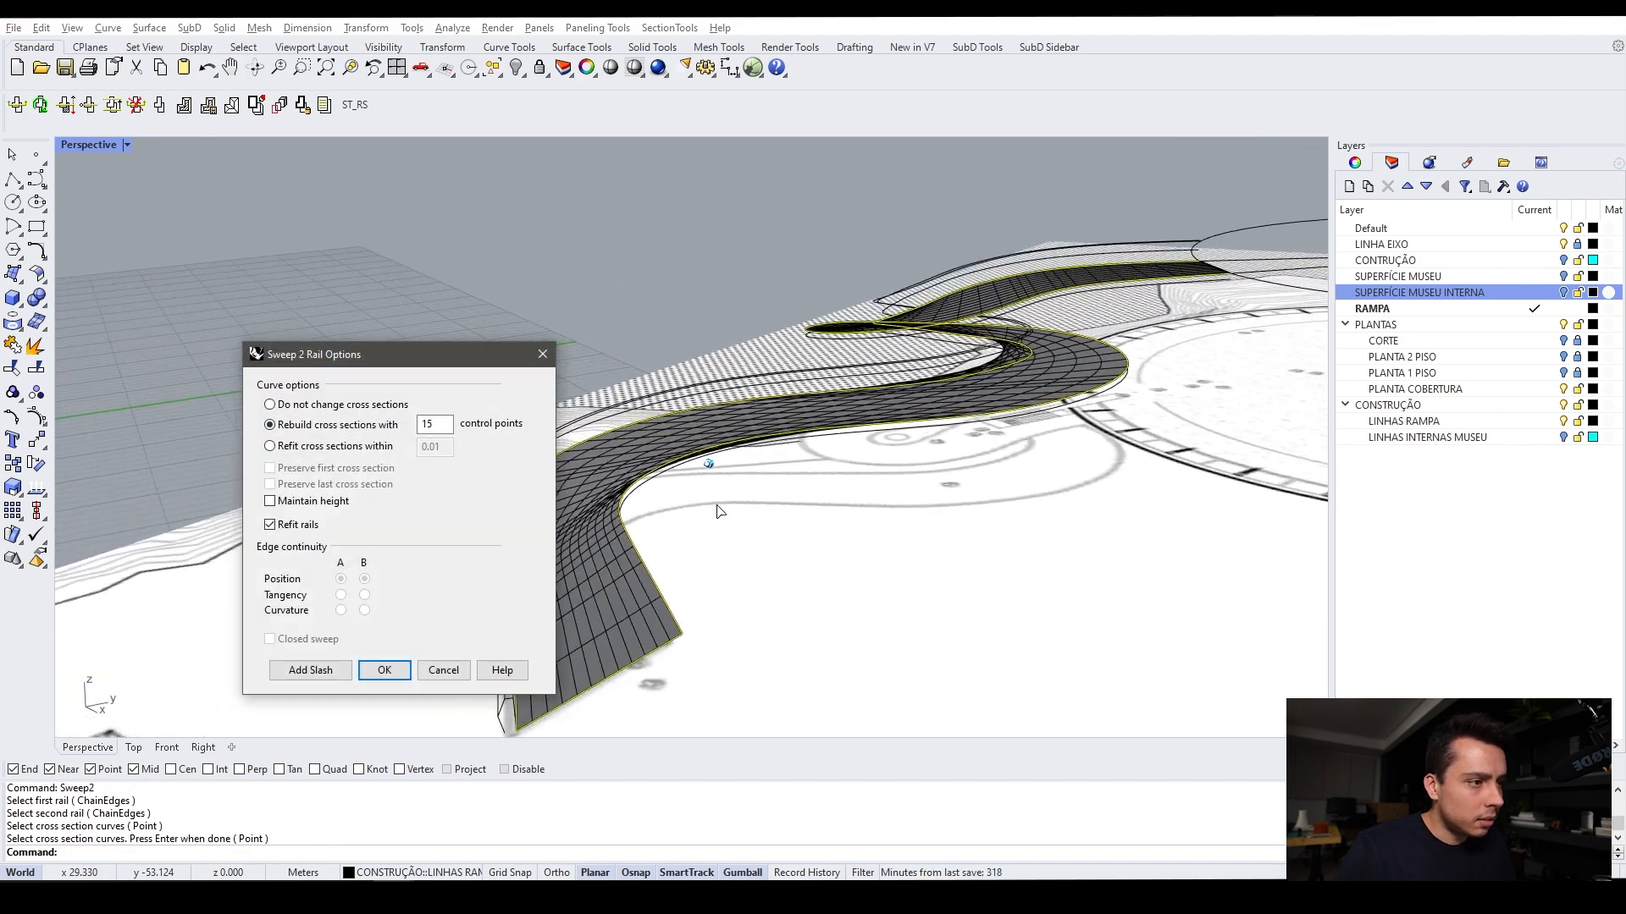
Add sweep slashes across the ramp's lower bends, with the Near snap off and the Perp snap on for perpendicular placement
left_click(318, 670)
scroll(835, 367, "up", 4)
left_click(726, 425)
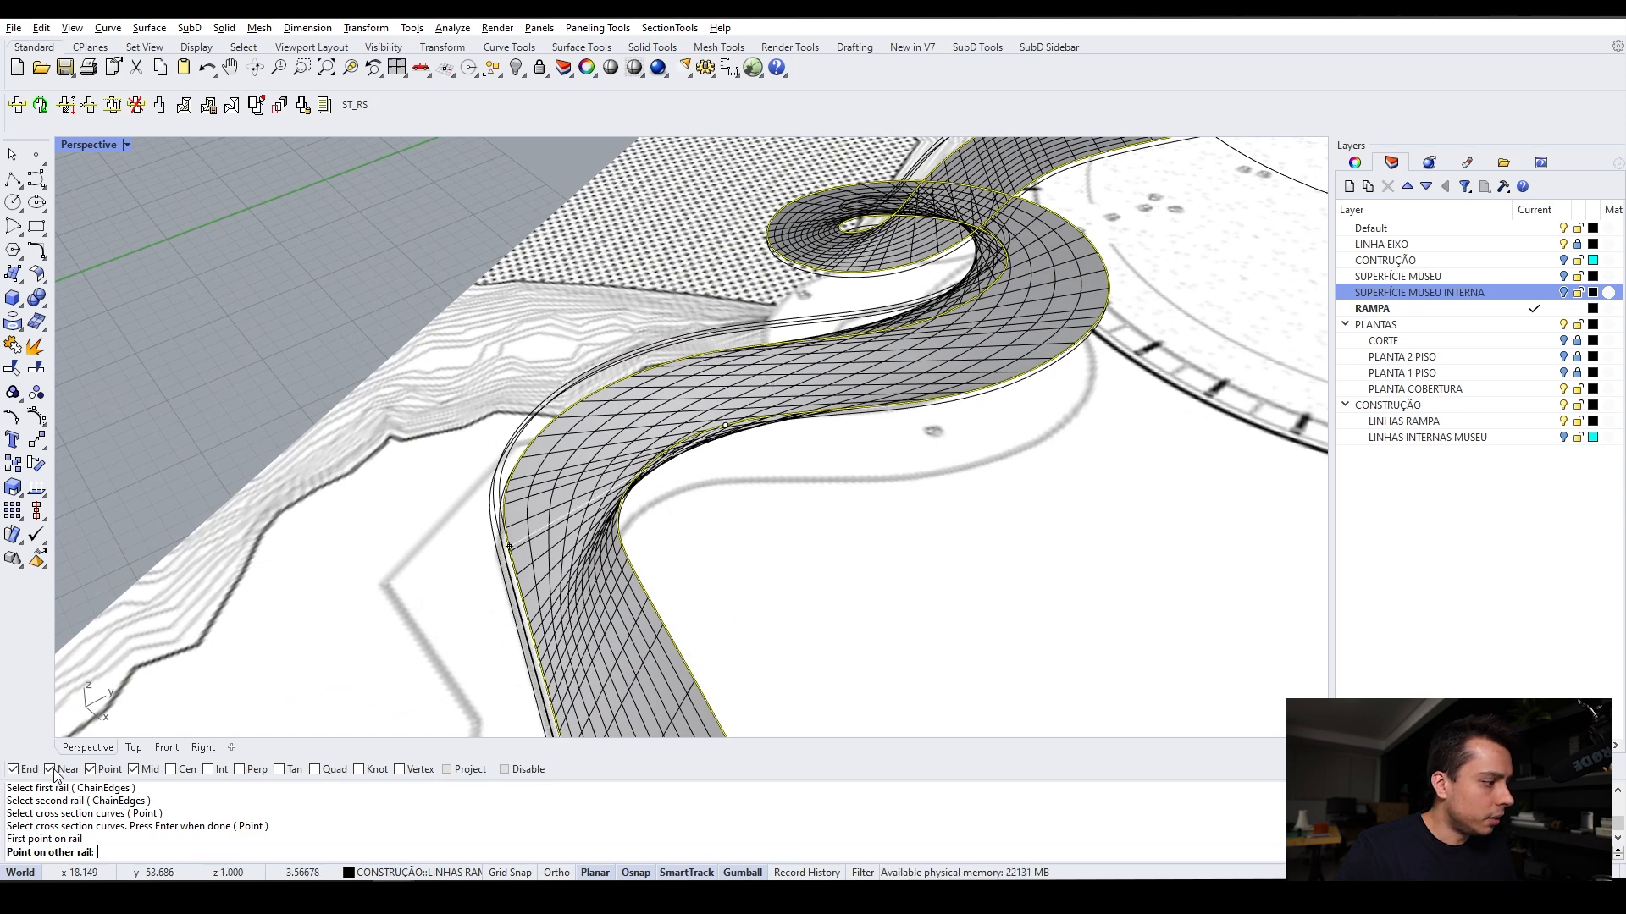
left_click(717, 353)
right_click_drag(720, 356, 882, 470)
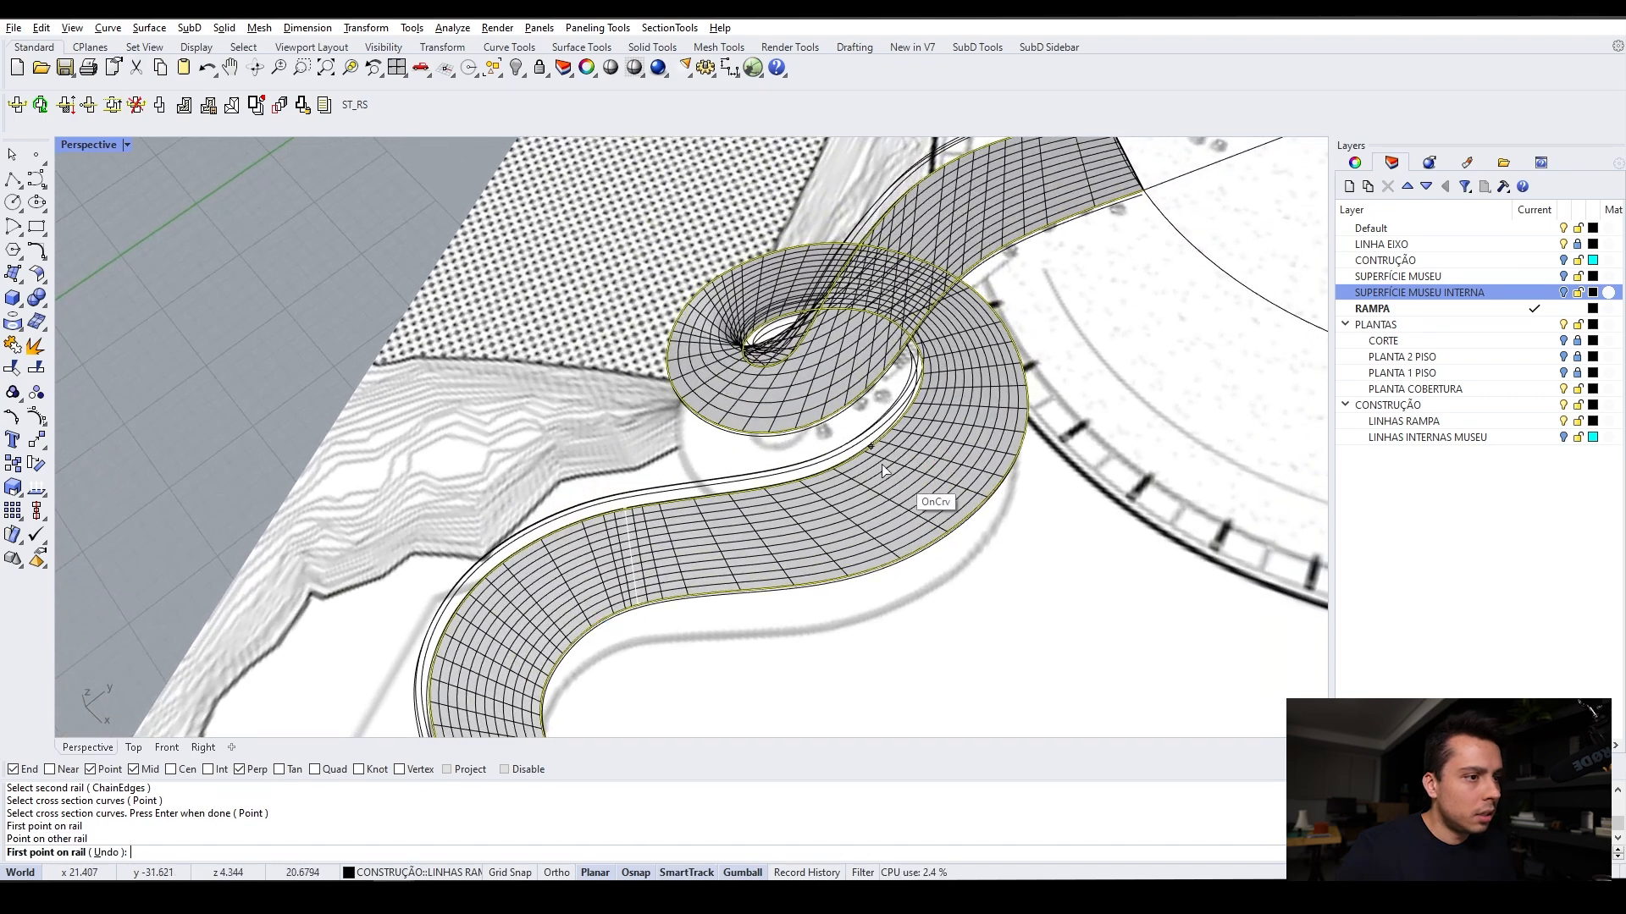
left_click(938, 539)
right_click_drag(938, 538, 715, 351)
left_click(1033, 419)
Add further slashes across the rails around the ramp's spiral loop, and create the ramp floor surface
left_click(708, 347)
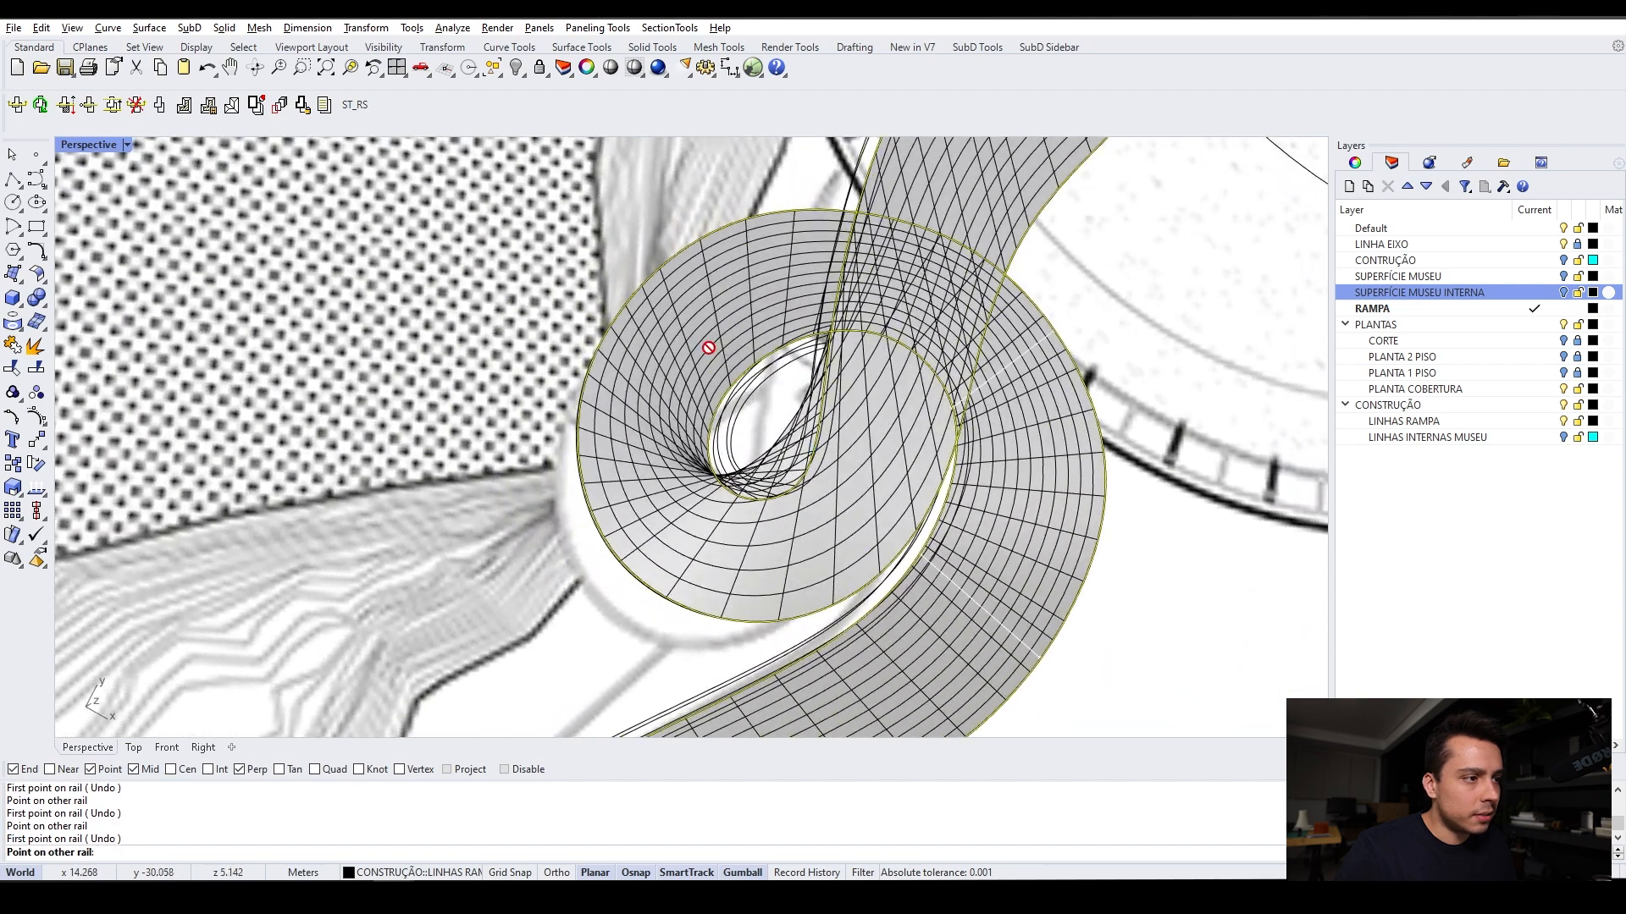
left_click(640, 303)
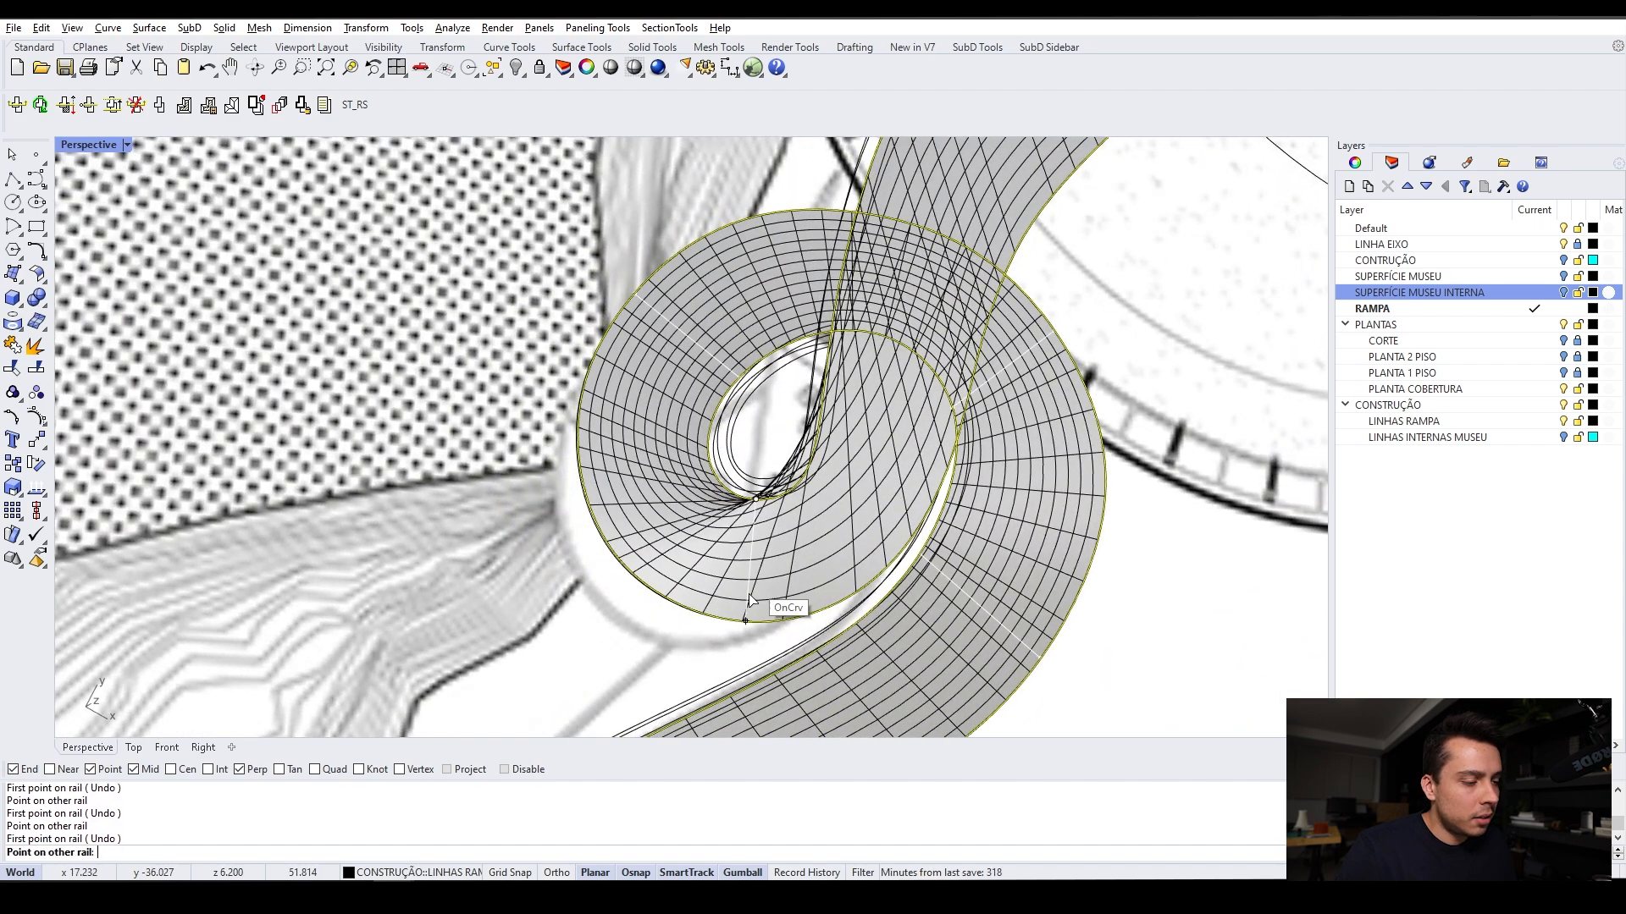
left_click(745, 631)
right_click_drag(745, 630, 815, 419)
left_click(815, 419)
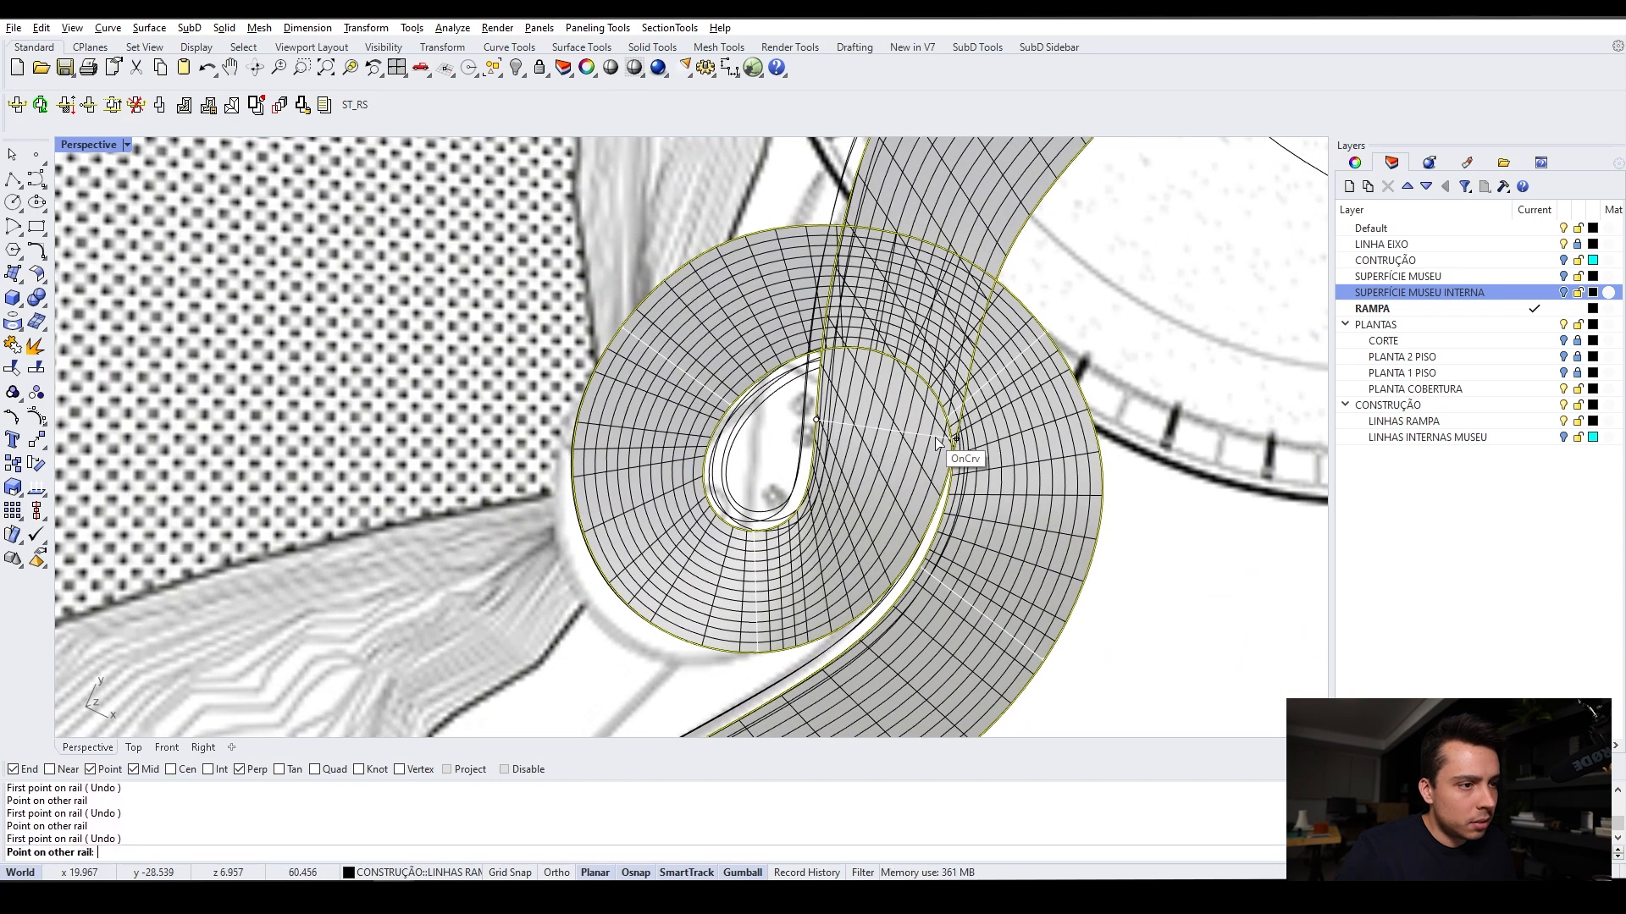
right_click_drag(958, 458, 831, 335)
left_click(913, 441)
right_click(832, 403)
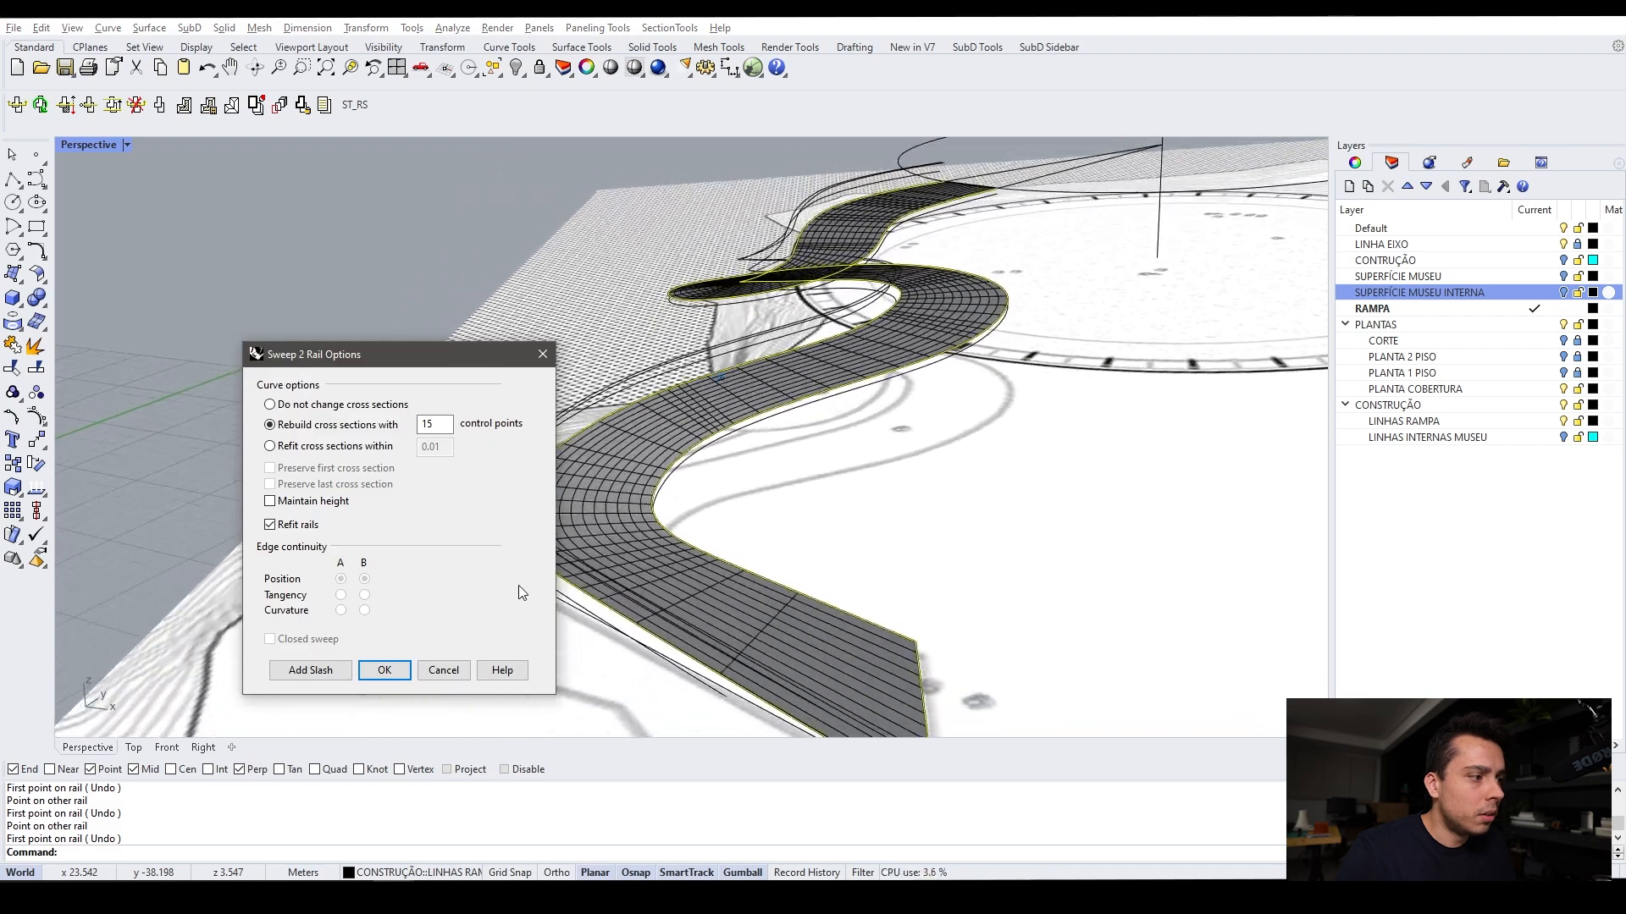
left_click(381, 668)
Sweep the parapet's vertical inner face between the floor's outer edge curve and the curve above it, using the upright entrance line as cross section
right_click_drag(773, 225, 884, 282)
right_click_drag(929, 343, 650, 407)
key("Return")
scroll(535, 576, "up", 5)
left_click(501, 532)
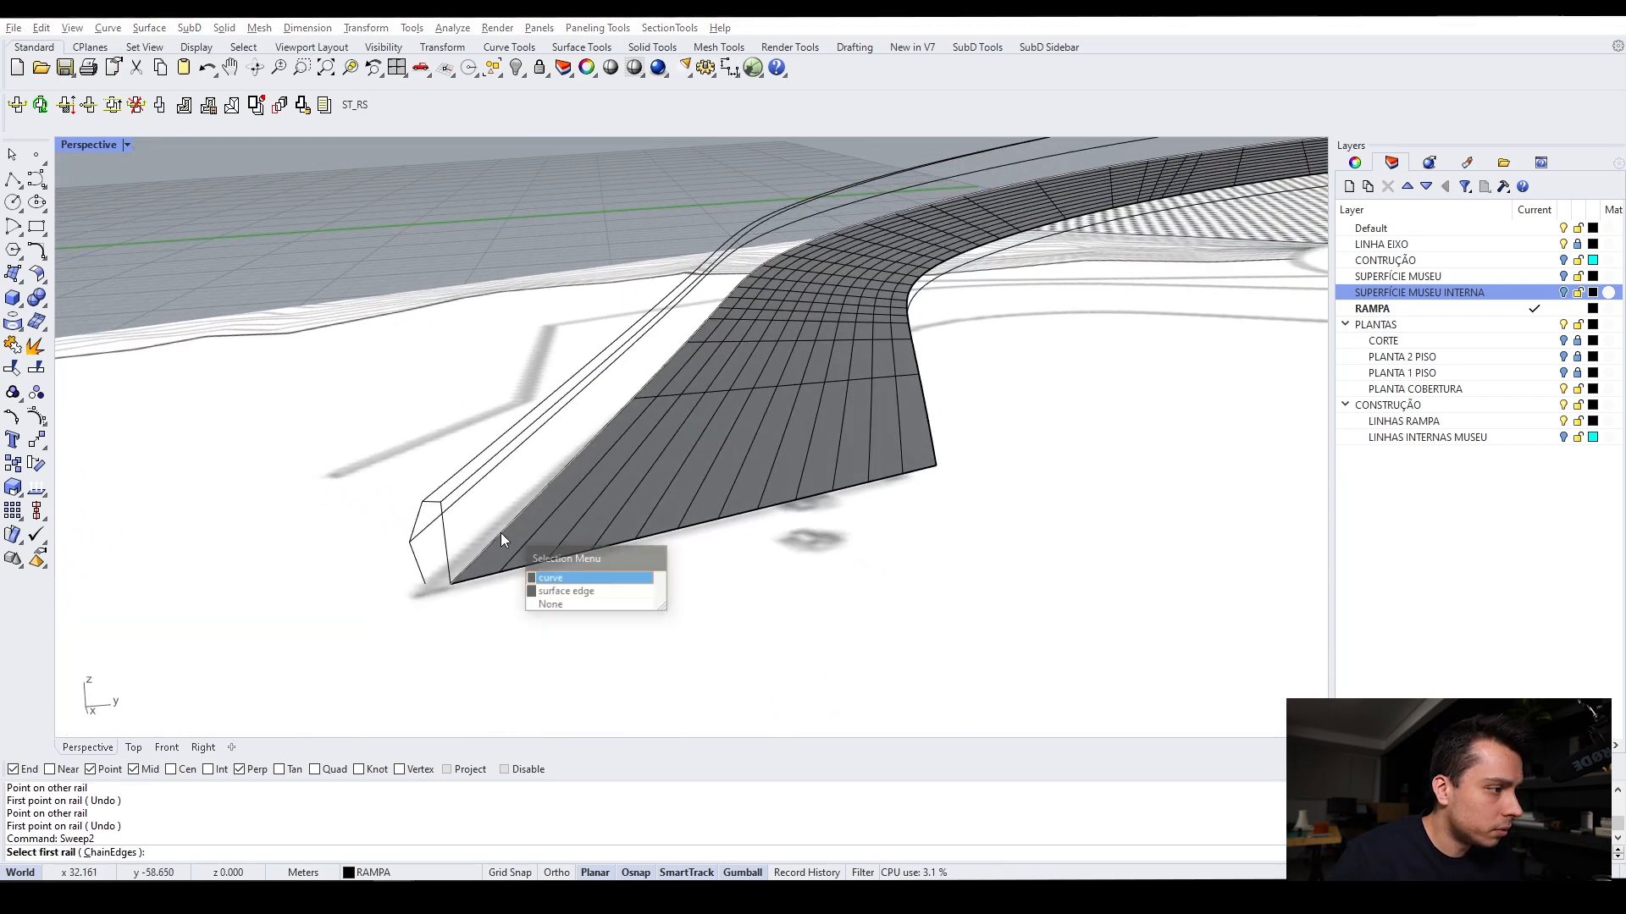
left_click(555, 579)
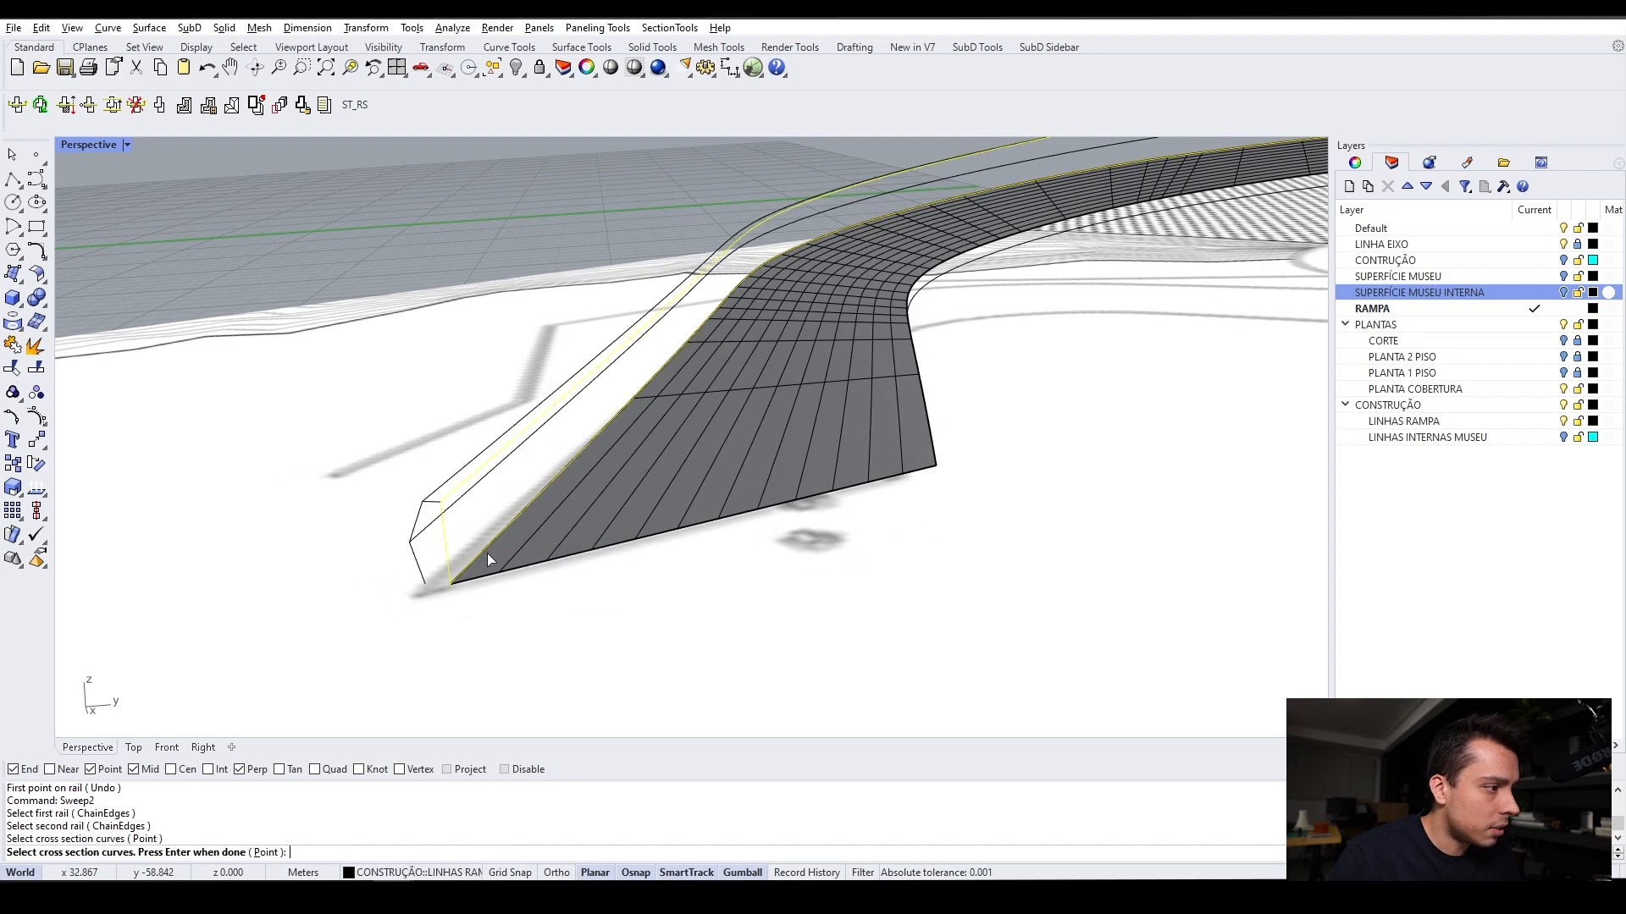
scroll(500, 519, "down", 5)
key("Return")
scroll(1016, 428, "up", 3)
right_click_drag(1015, 427, 838, 514)
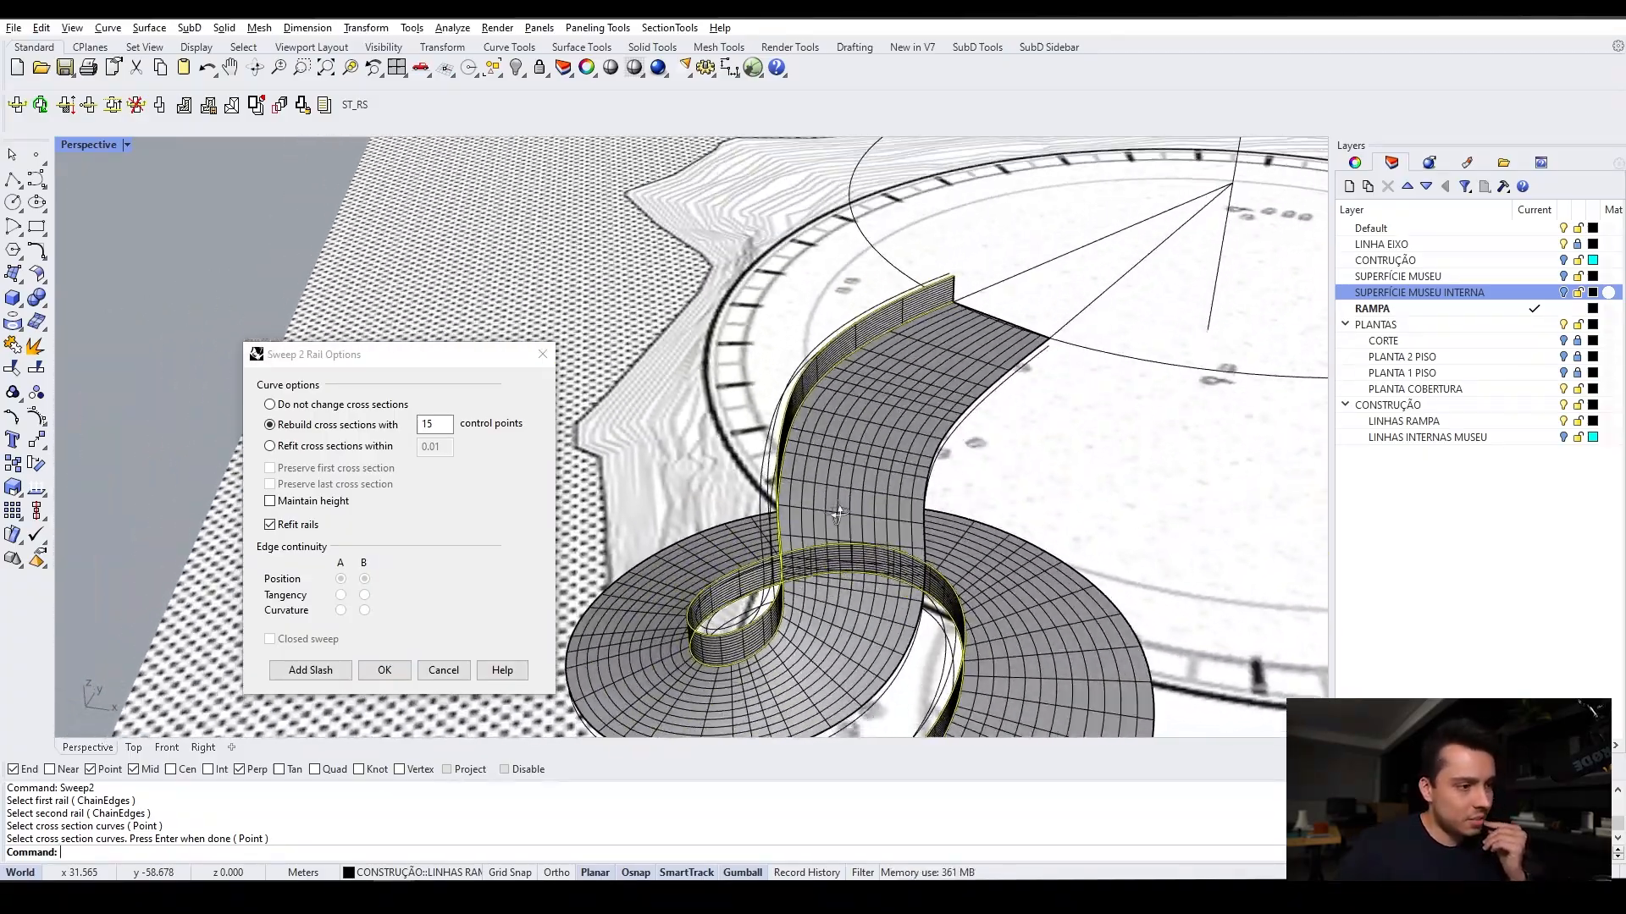
right_click_drag(816, 348, 874, 515)
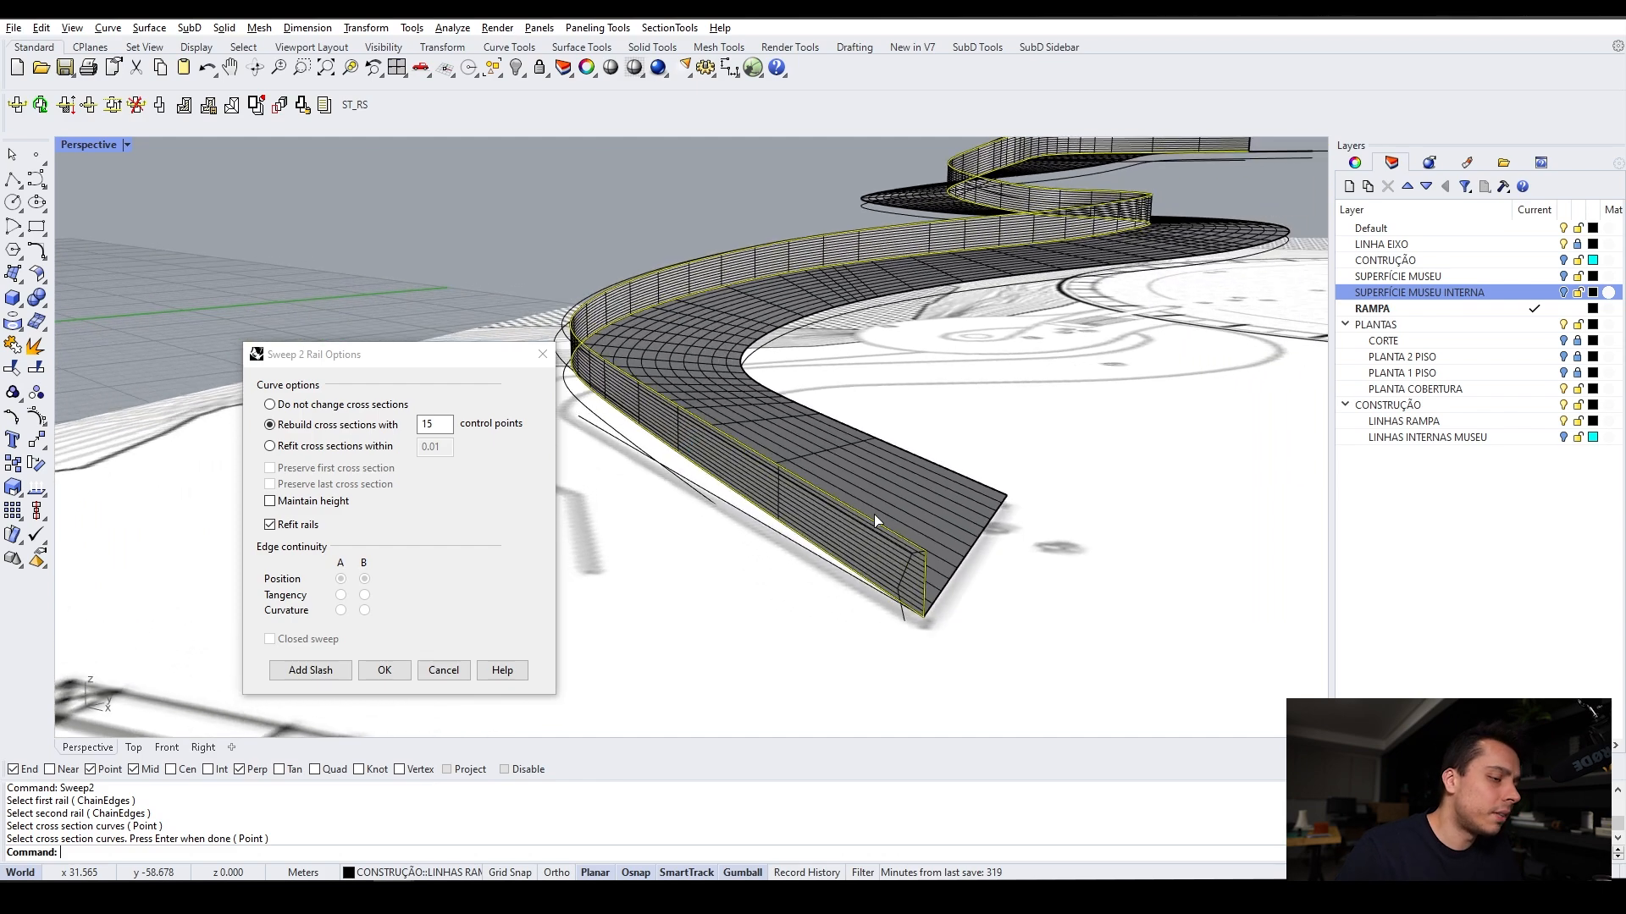
key("Return")
scroll(927, 588, "up", 5)
right_click_drag(926, 587, 891, 526)
right_click(875, 526)
left_click(888, 514)
key("Escape")
Set up a two-rail sweep for the parapet's top, with its two upper edge curves as rails and the short entrance line as cross section
right_click(921, 476)
left_click(922, 476)
right_click_drag(950, 476, 943, 491)
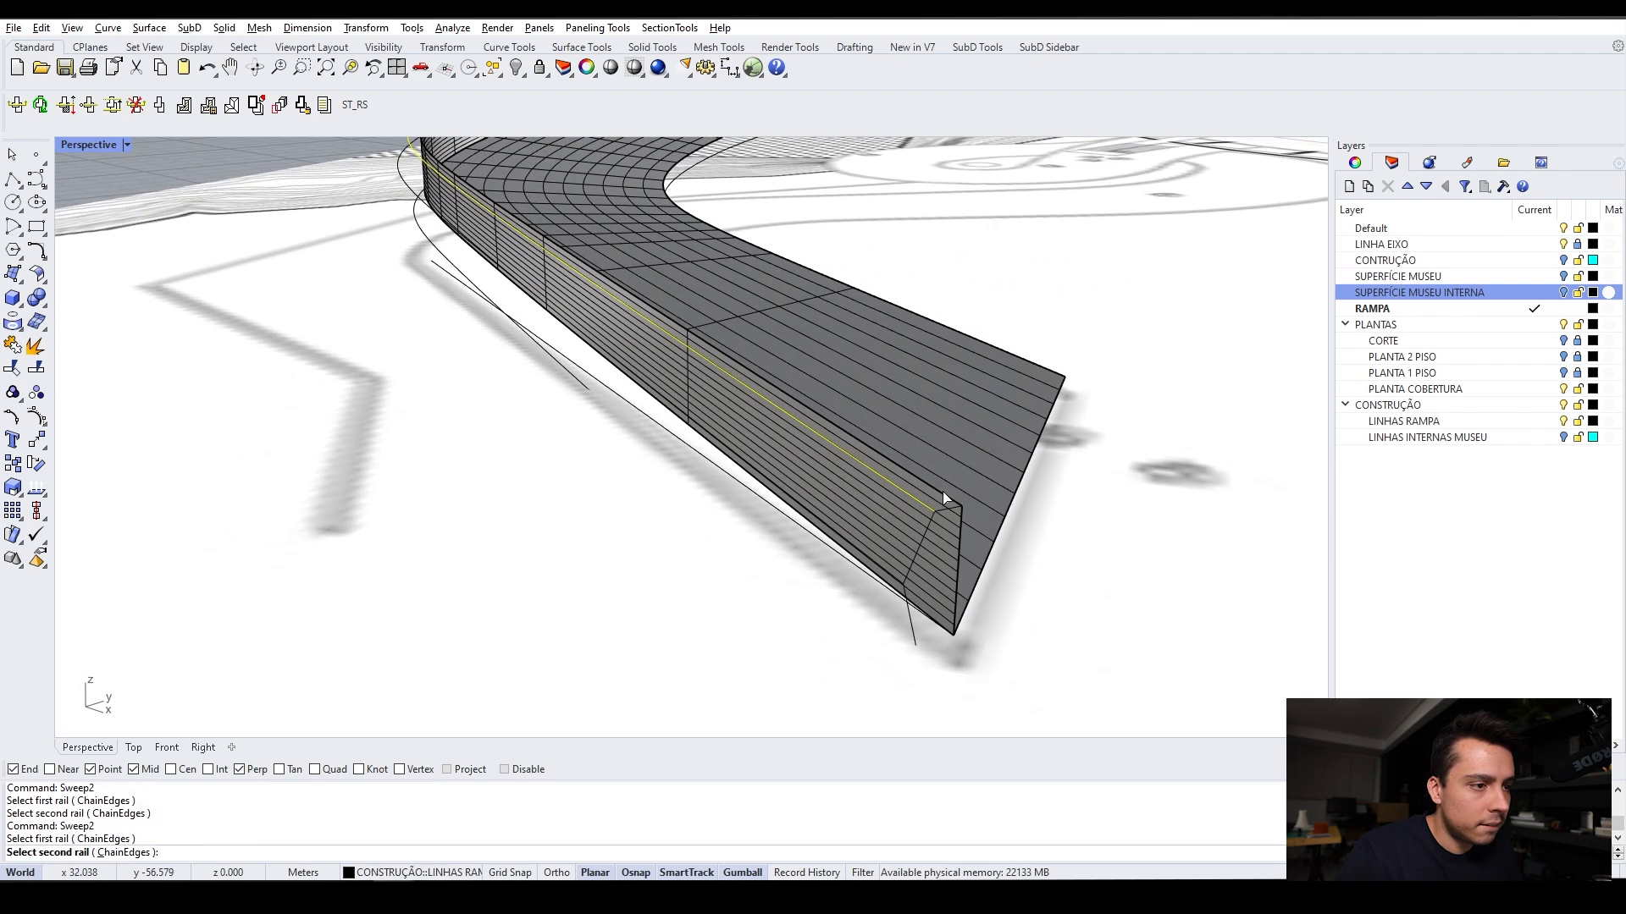
left_click(969, 514)
left_click(996, 538)
left_click(952, 507)
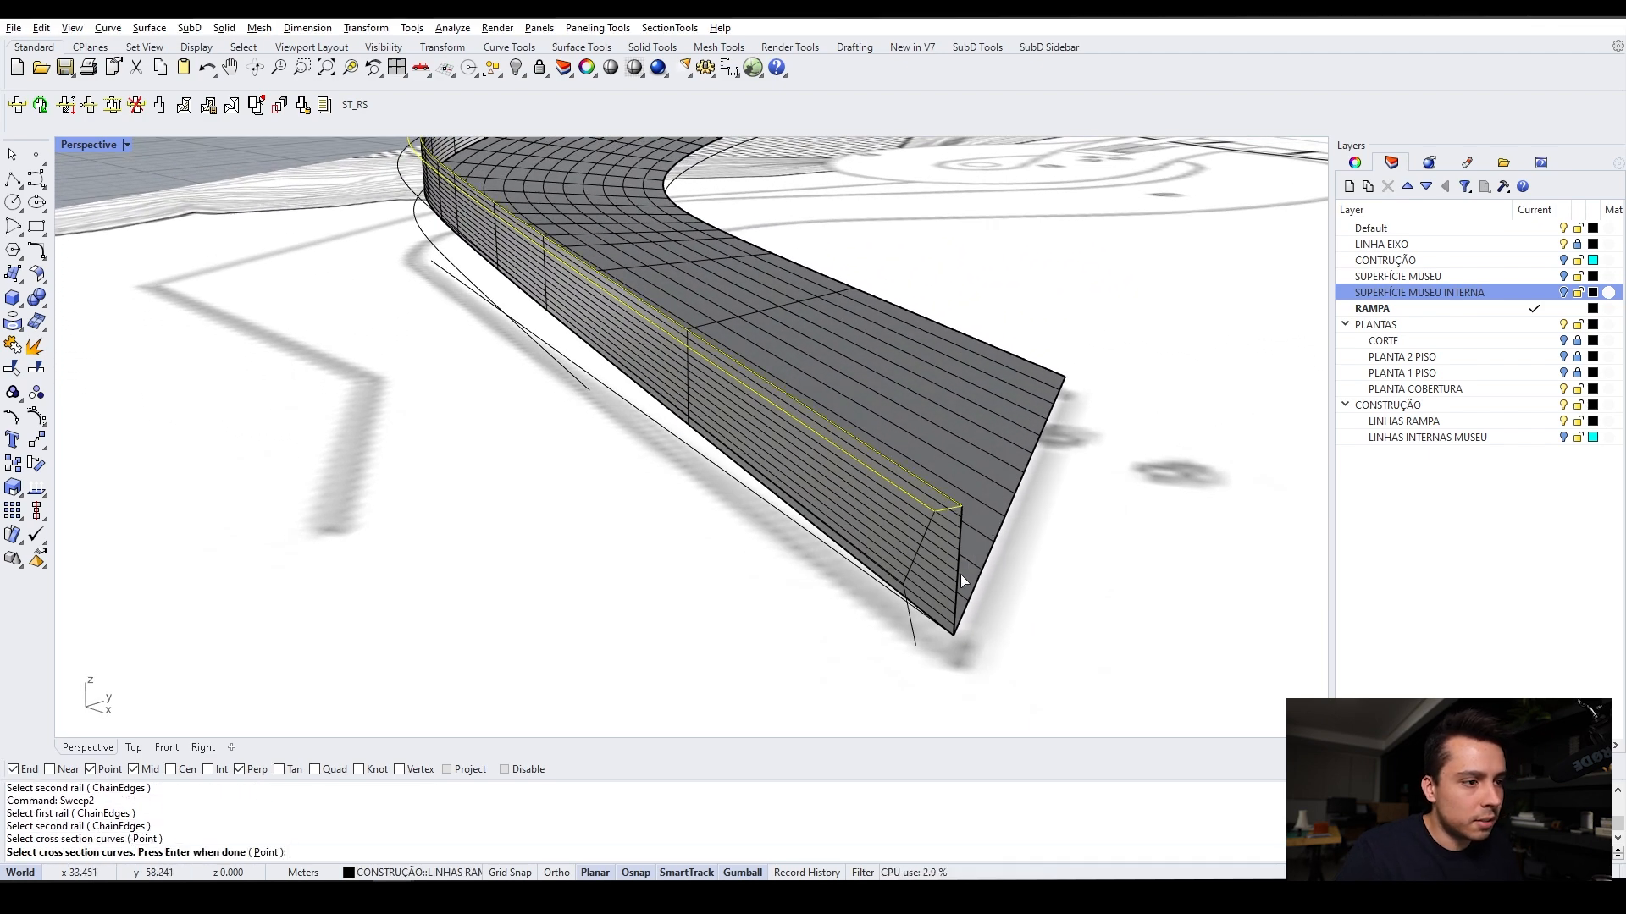
right_click(950, 563)
Set the parapet-top sweep to rebuild its cross sections with 10 control points
scroll(924, 592, "down", 6)
scroll(923, 598, "up", 8)
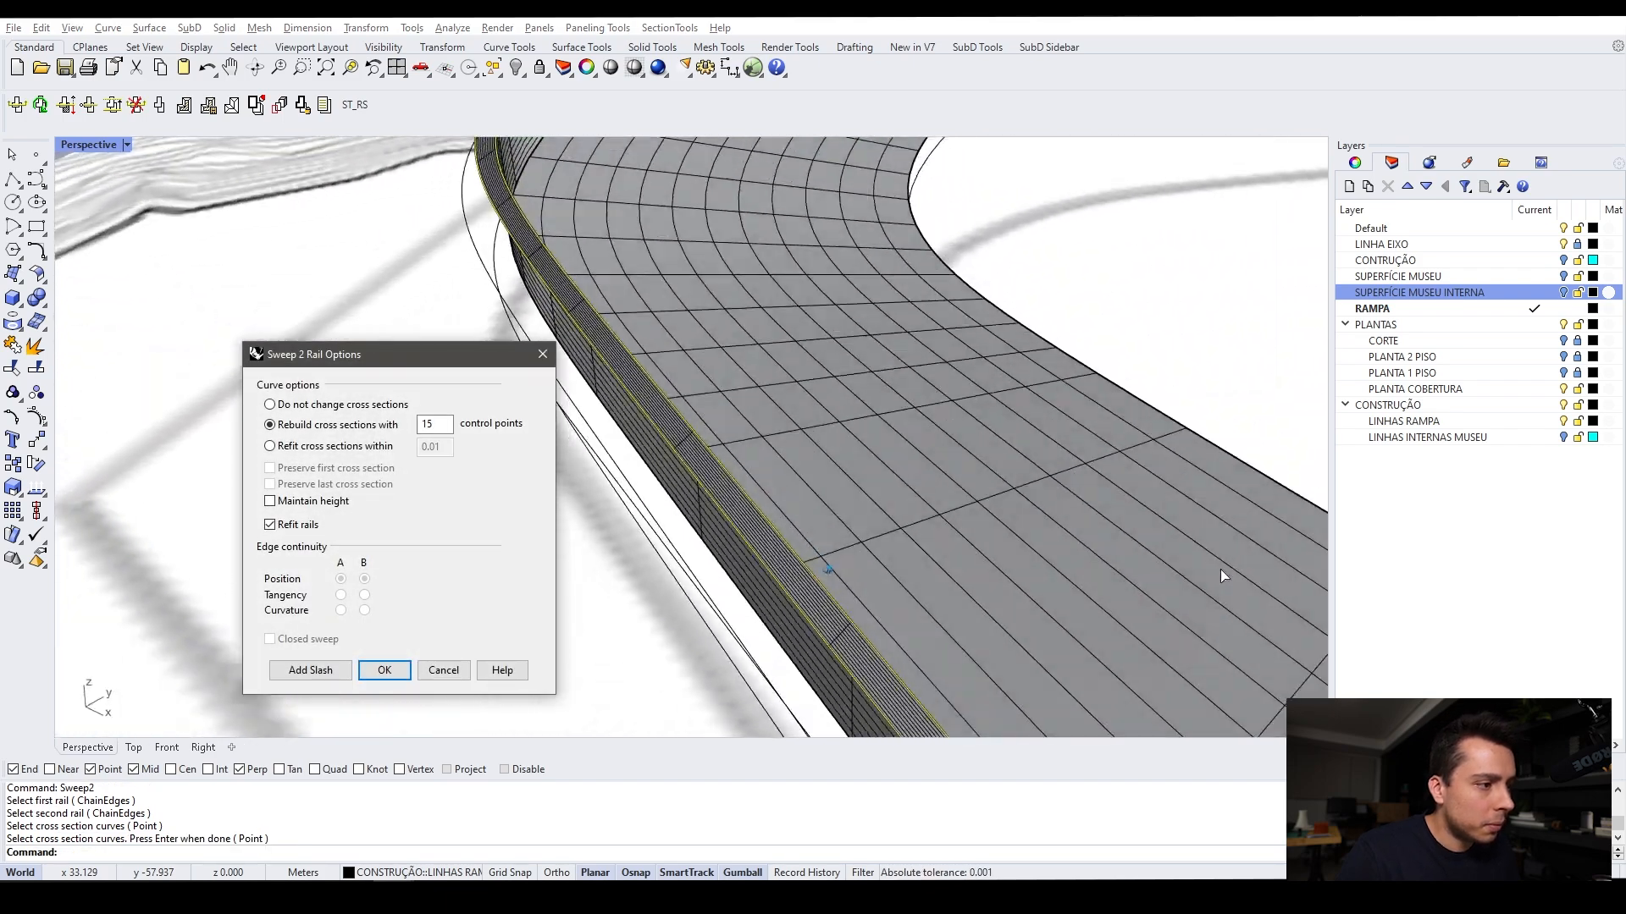
scroll(1221, 569, "down", 5)
right_click_drag(1221, 569, 830, 457)
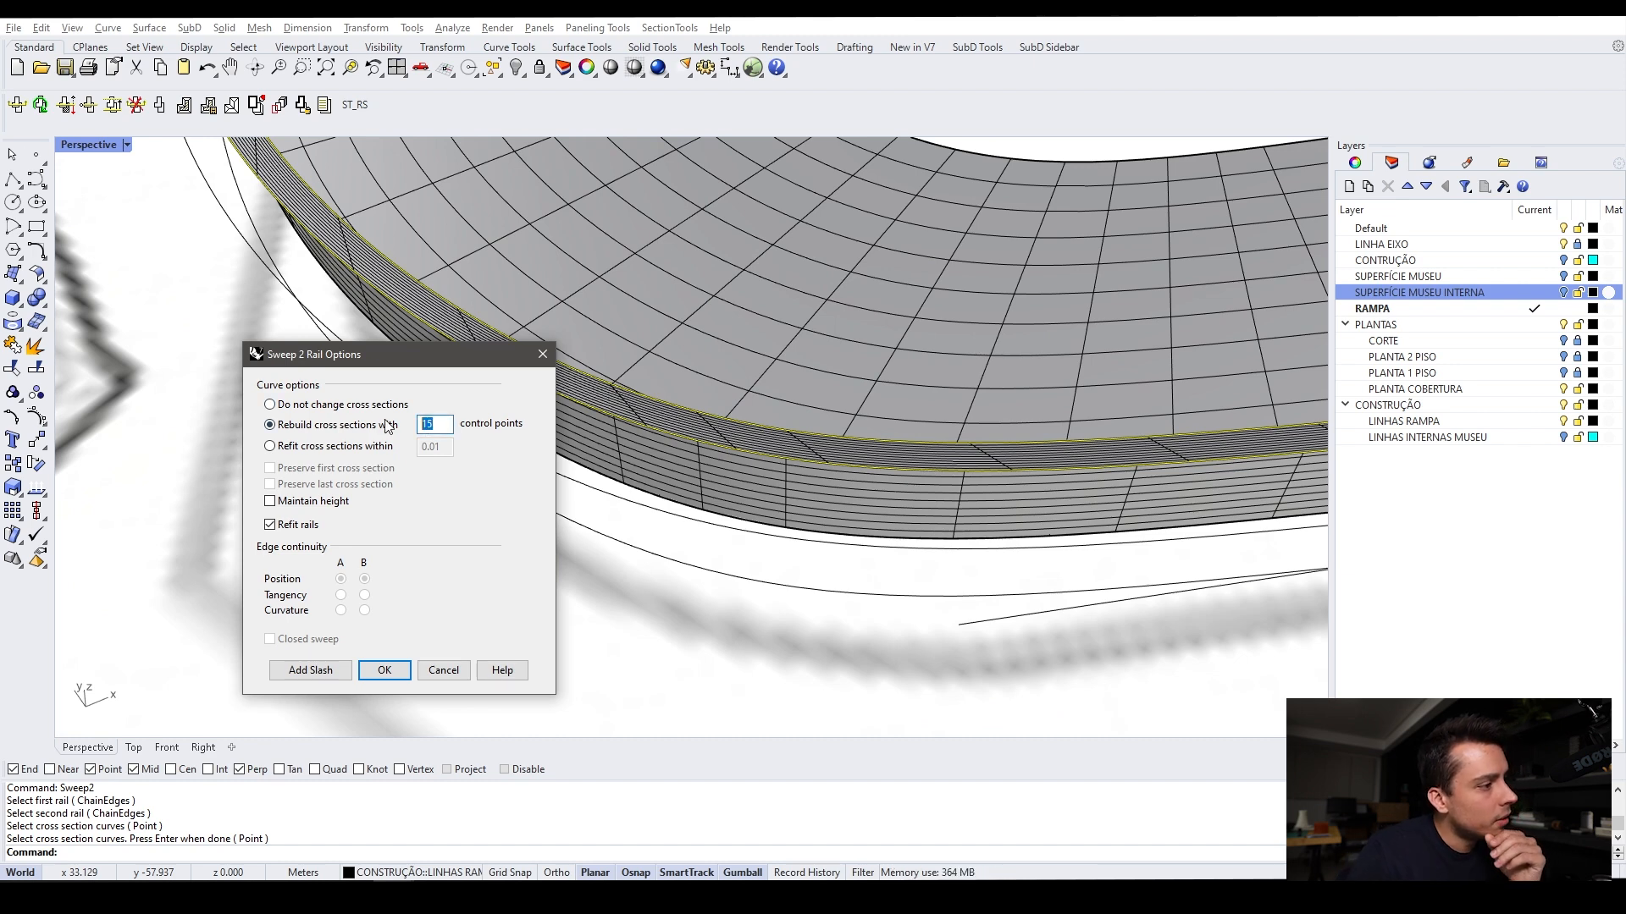
key("Tab")
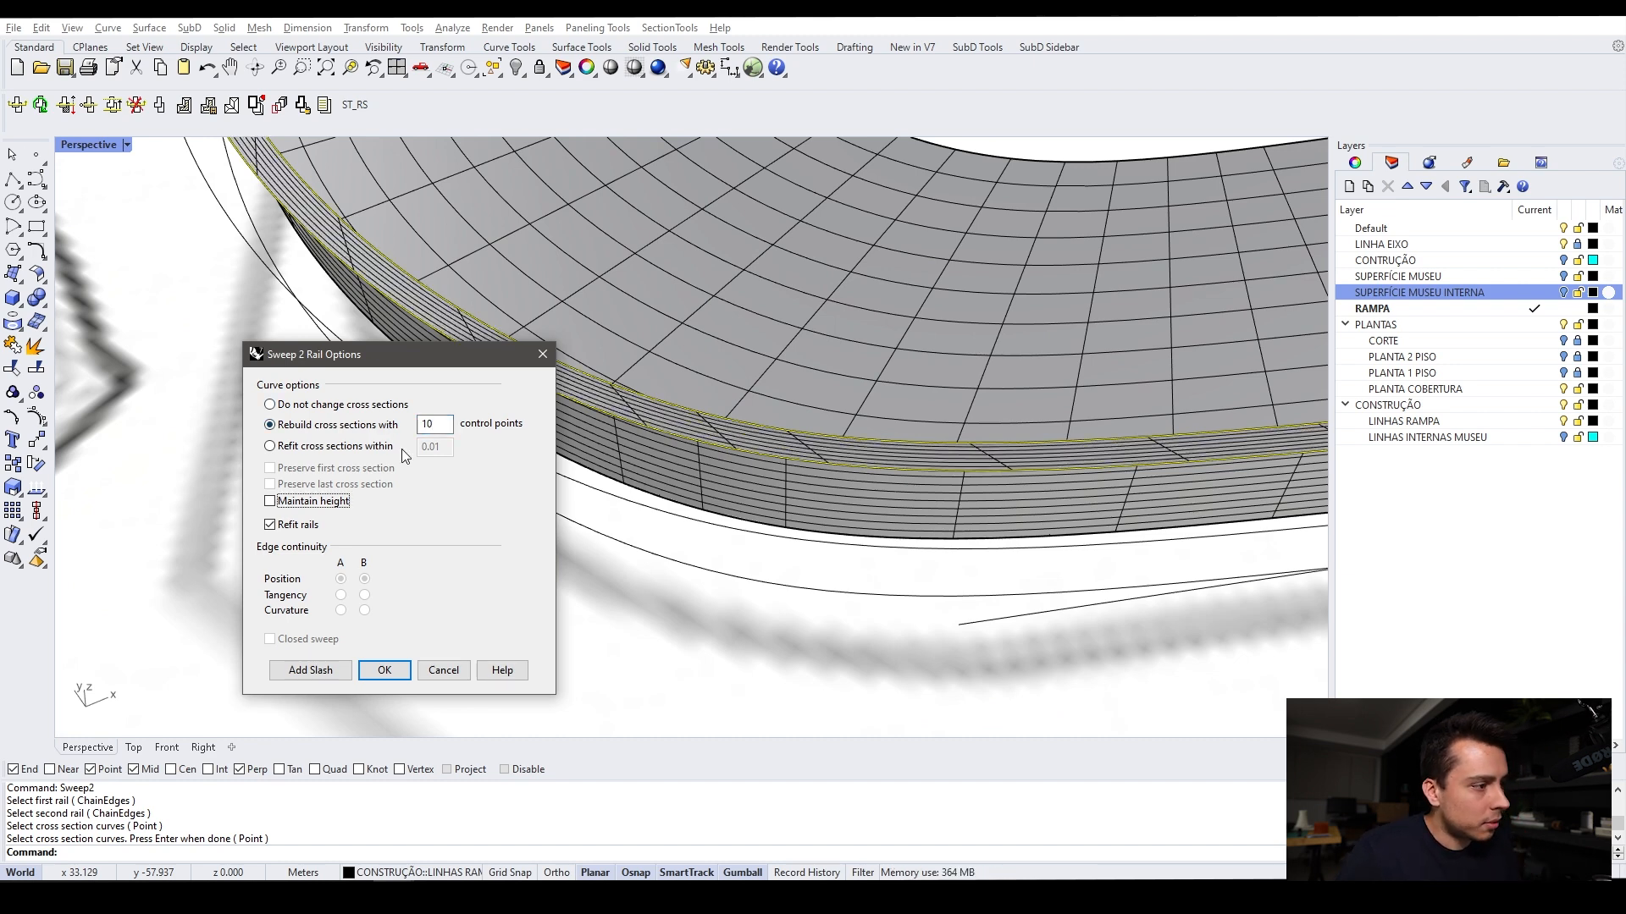
Add sweep slashes across the parapet top from the ramp's lower bend up to the spiral loop
left_click(300, 670)
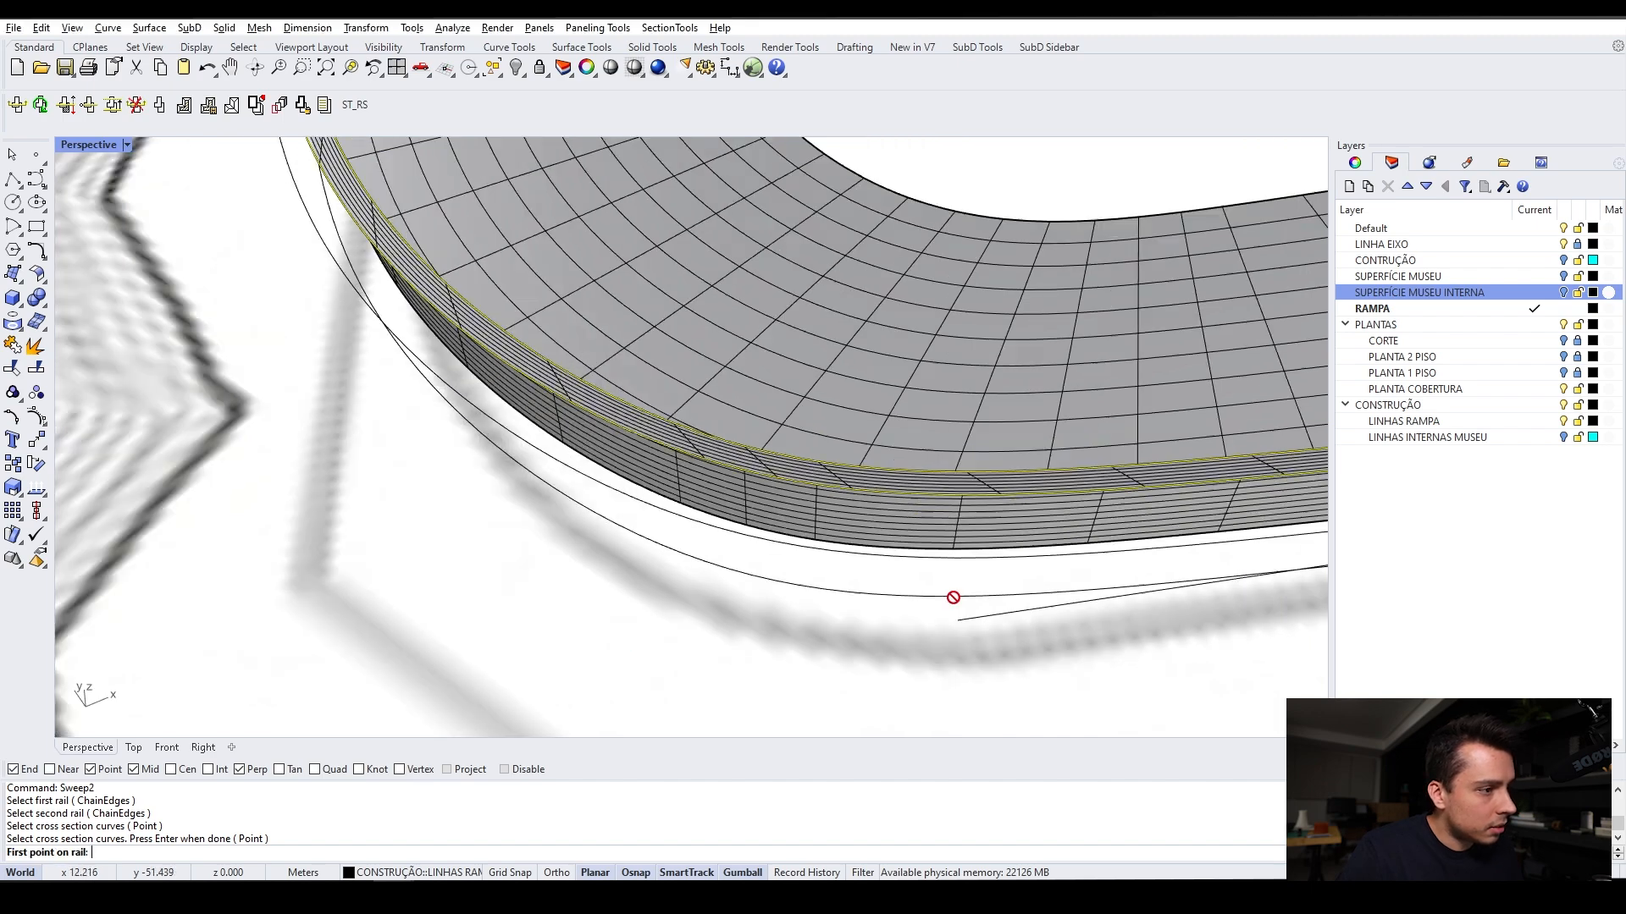
scroll(950, 591, "down", 3)
scroll(872, 598, "up", 5)
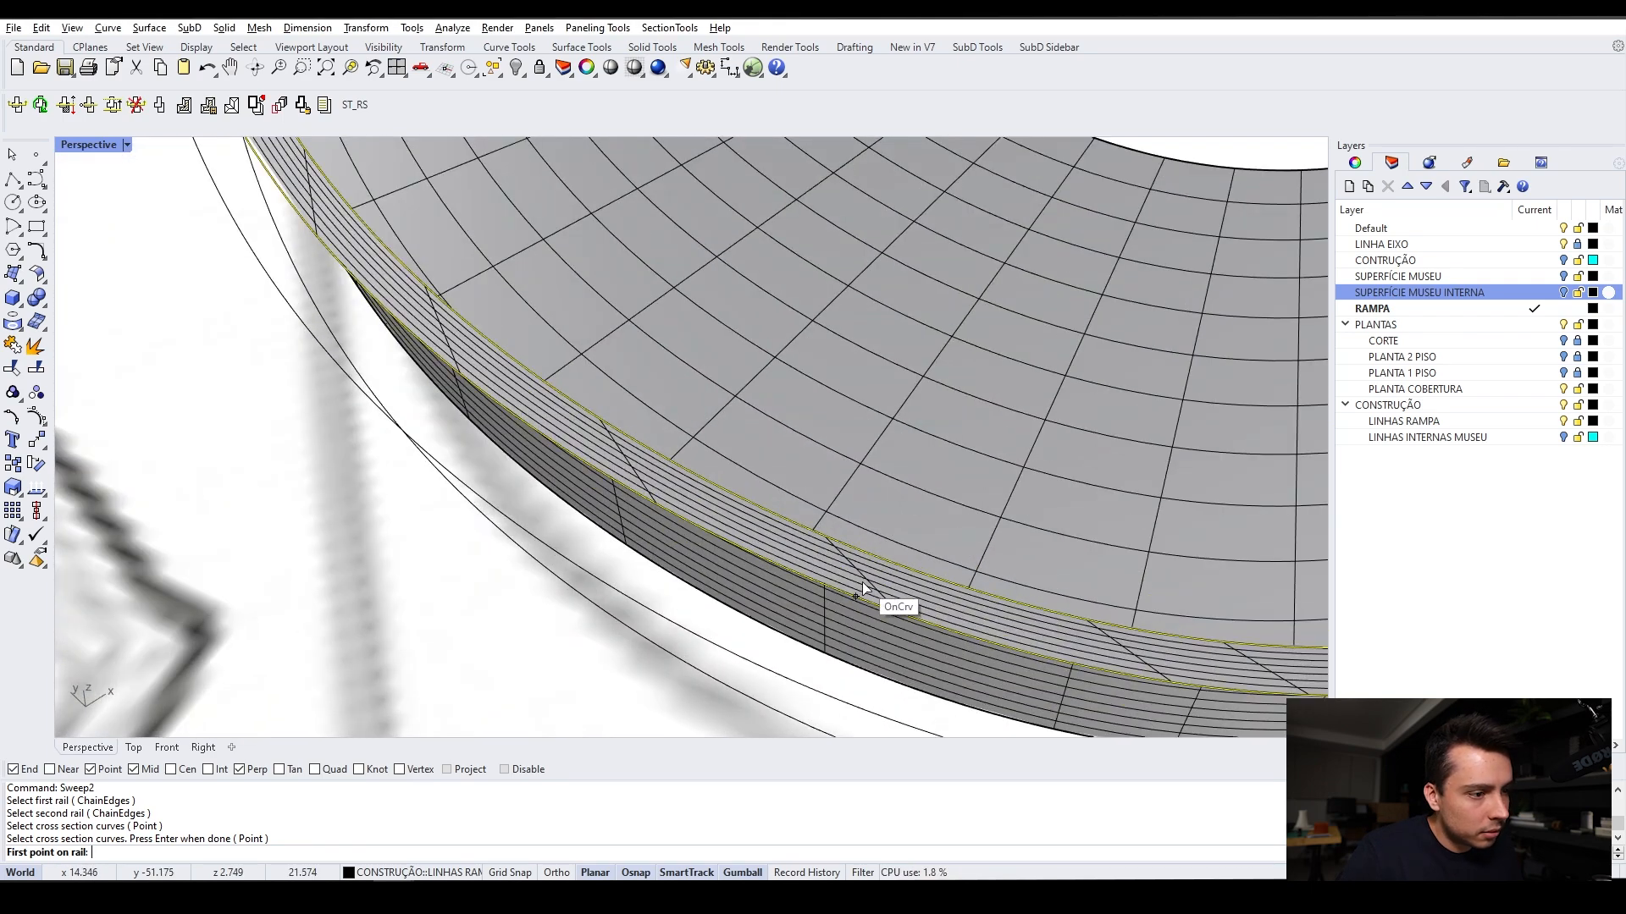
right_click_drag(845, 563, 726, 512)
left_click(847, 599)
left_click(709, 479)
left_click(715, 481)
left_click(717, 513)
left_click(603, 485)
left_click(612, 430)
left_click(603, 405)
left_click(512, 559)
Add further slashes around the spiral loop's tight turn and the upper ramp, and create the parapet's top surface
left_click(730, 507)
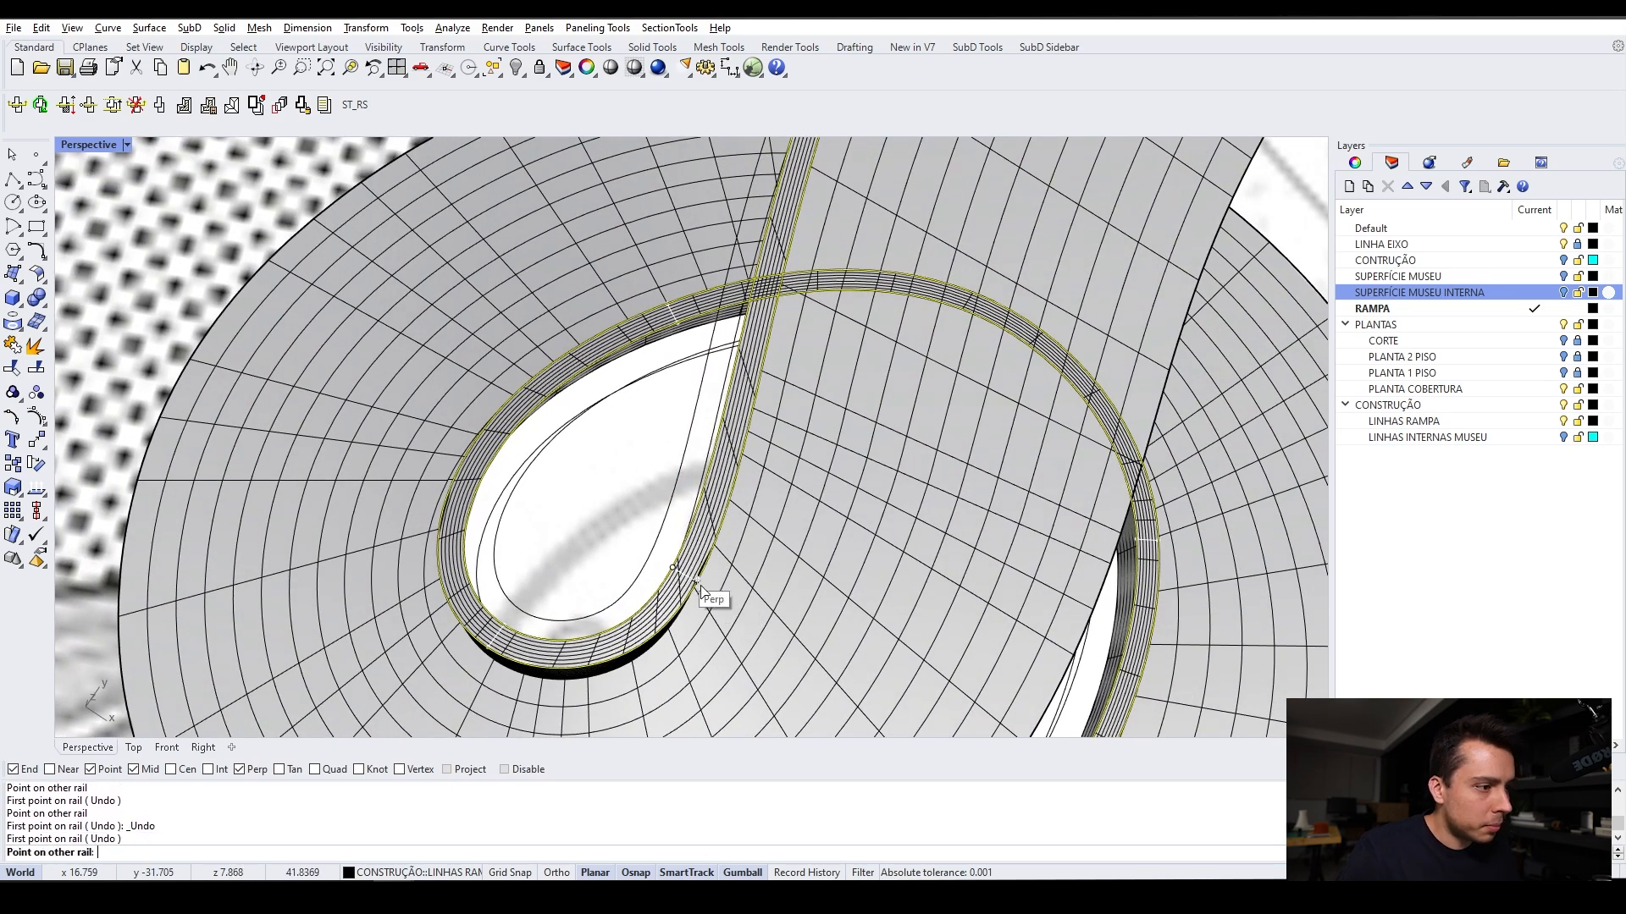
left_click(690, 579)
right_click_drag(690, 579, 669, 674)
left_click(748, 489)
left_click(713, 417)
left_click(738, 424)
right_click_drag(737, 427, 631, 716, "shift")
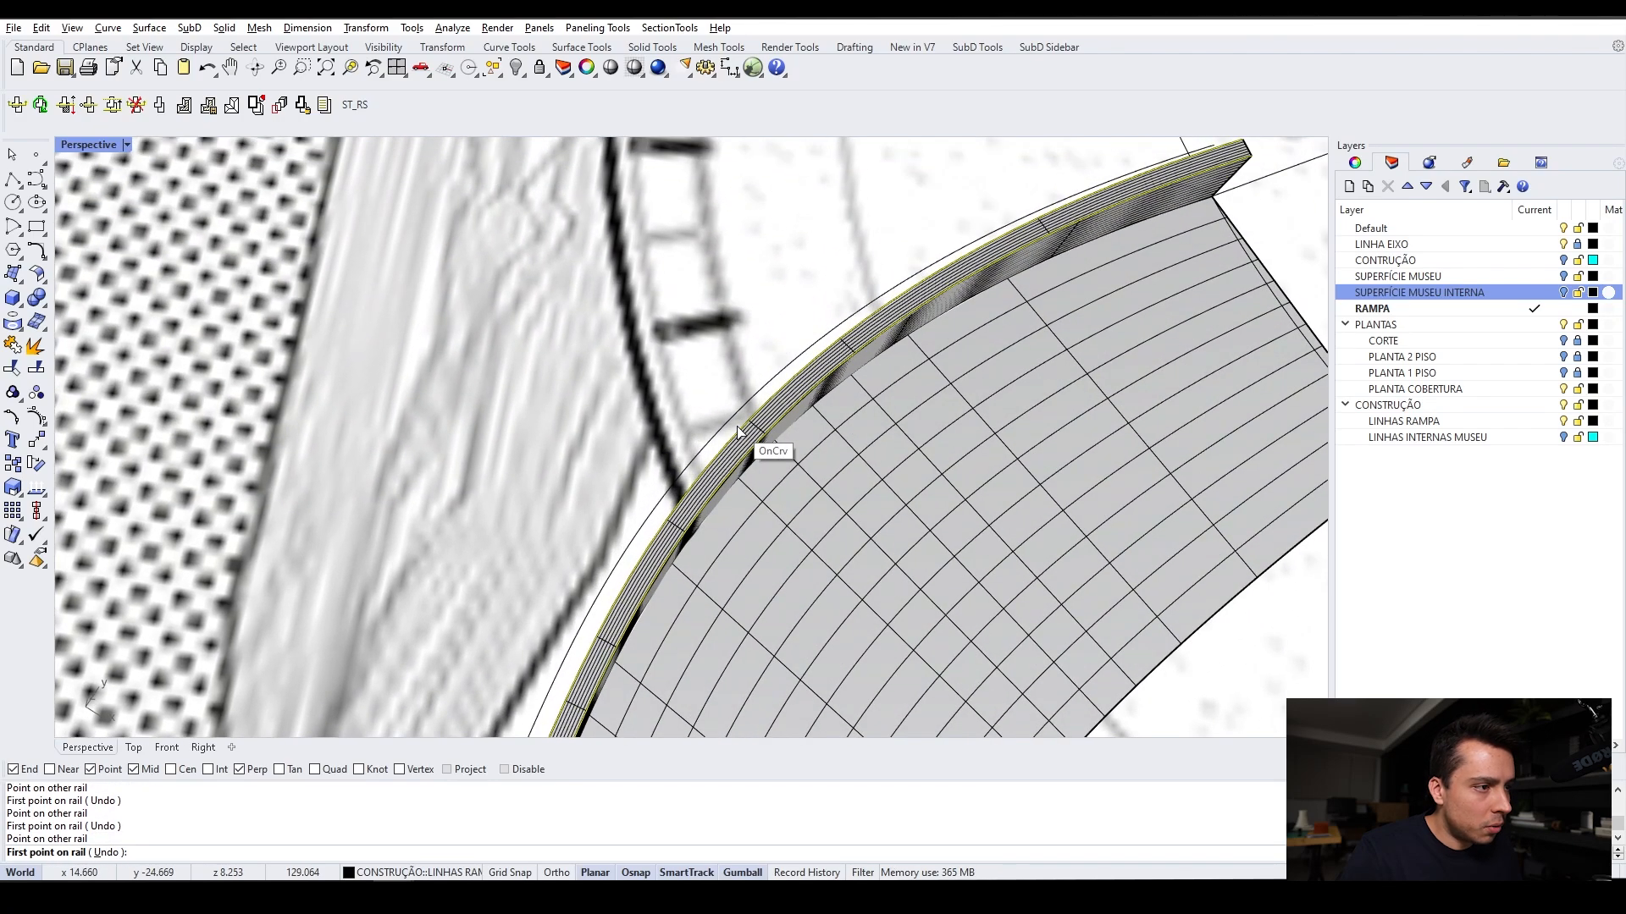
scroll(790, 412, "down", 3)
right_click_drag(790, 413, 855, 474, "shift")
right_click(777, 420)
scroll(775, 465, "up", 6)
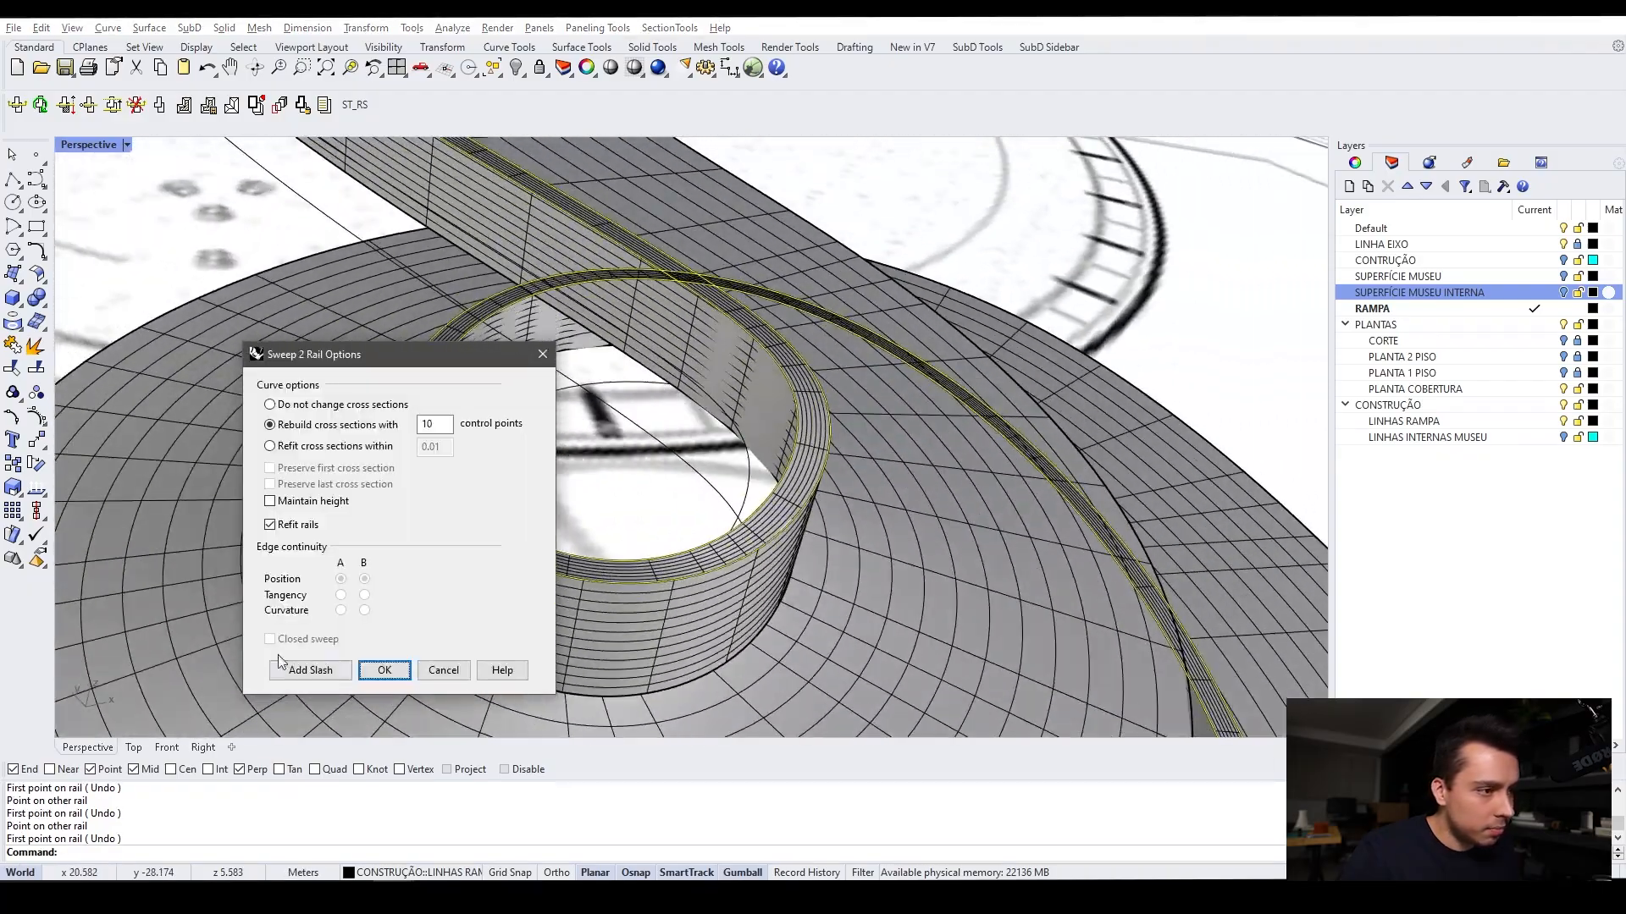
left_click(384, 671)
Set up a two-rail sweep for the parapet's upper outer face, using the sloped entrance line as cross section
scroll(486, 244, "down", 8)
right_click_drag(486, 244, 977, 527)
scroll(488, 243, "up", 6)
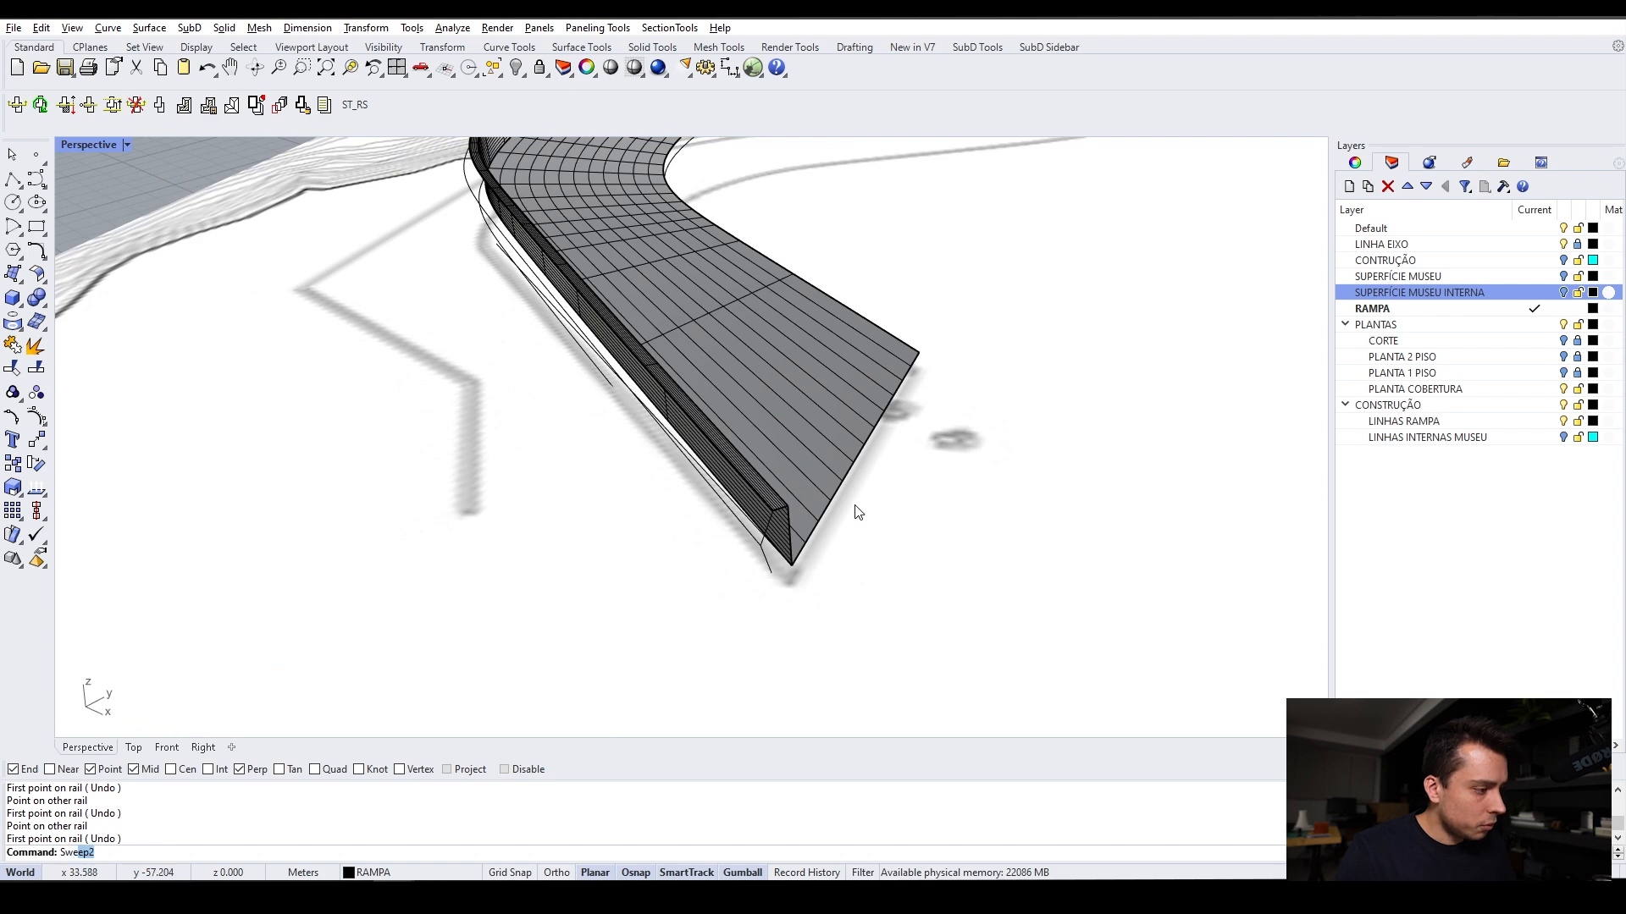
key("Return")
left_click(758, 506)
left_click(796, 539)
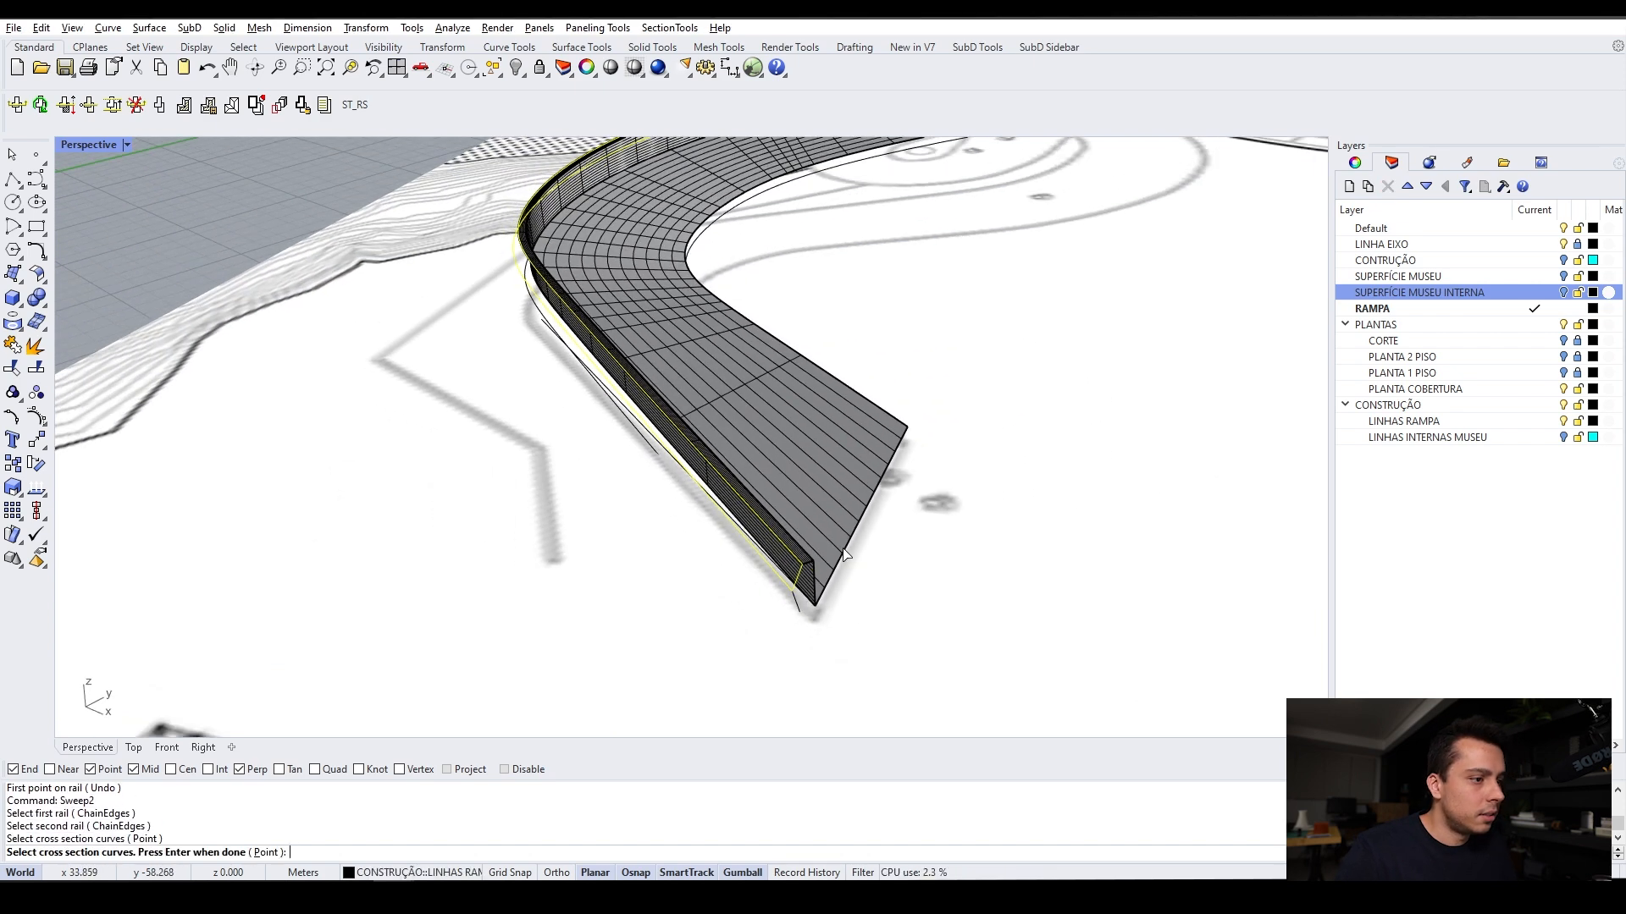
key("Return")
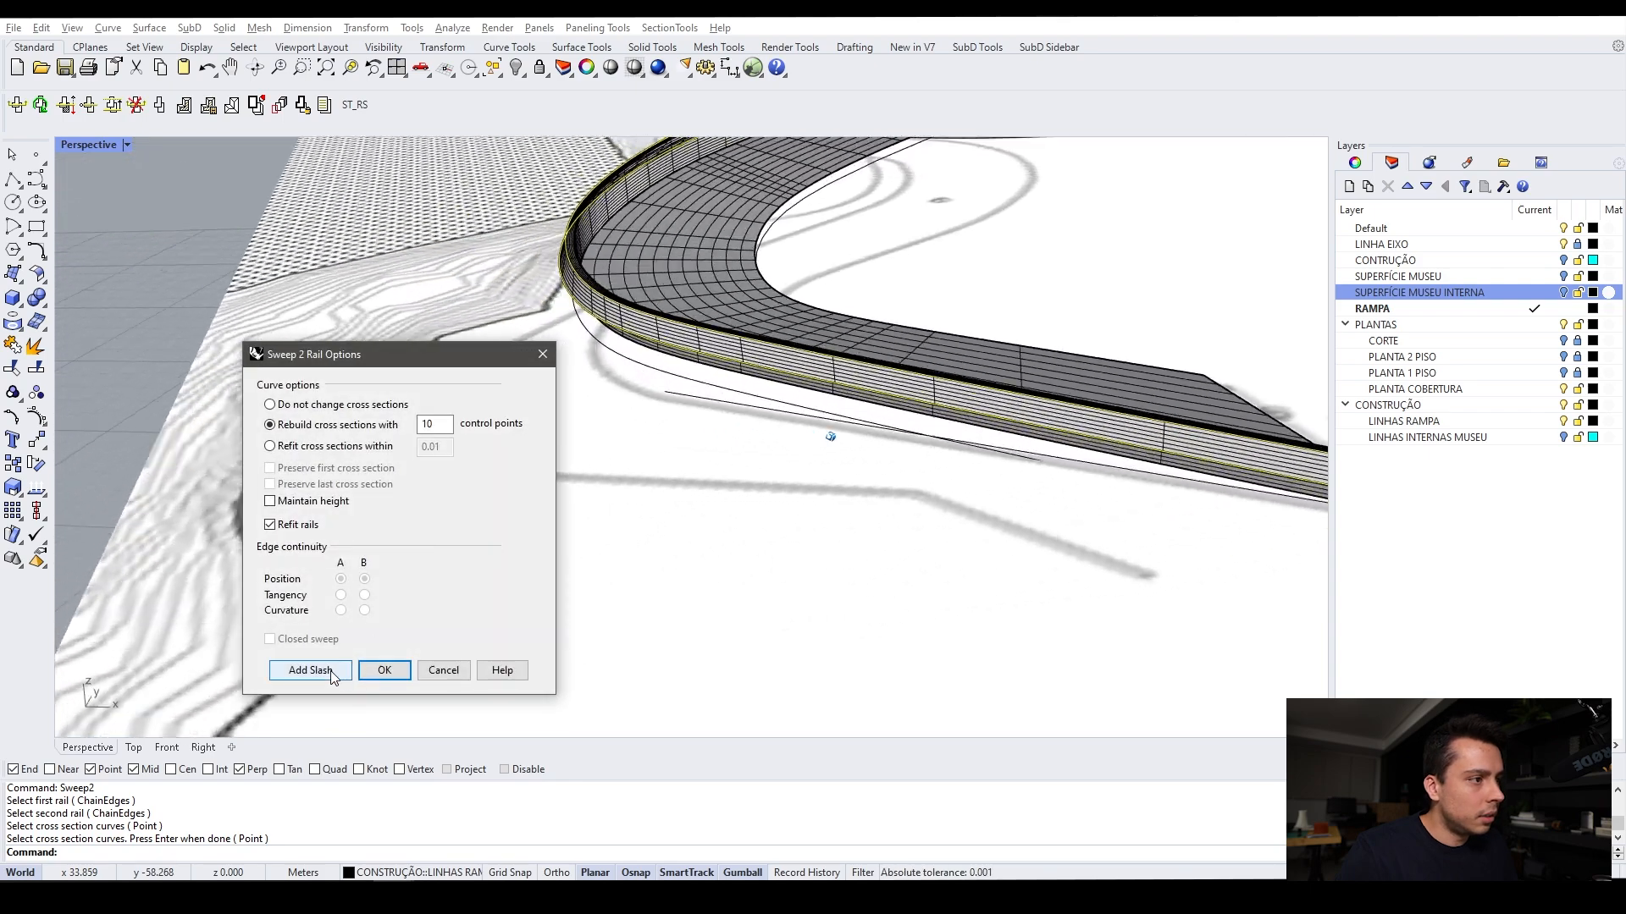
Add sweep slashes across the upper outer face around the ramp's lower bend
left_click(335, 673)
right_click_drag(965, 446, 1139, 479)
left_click(753, 395)
left_click(758, 404)
right_click_drag(758, 404, 692, 464)
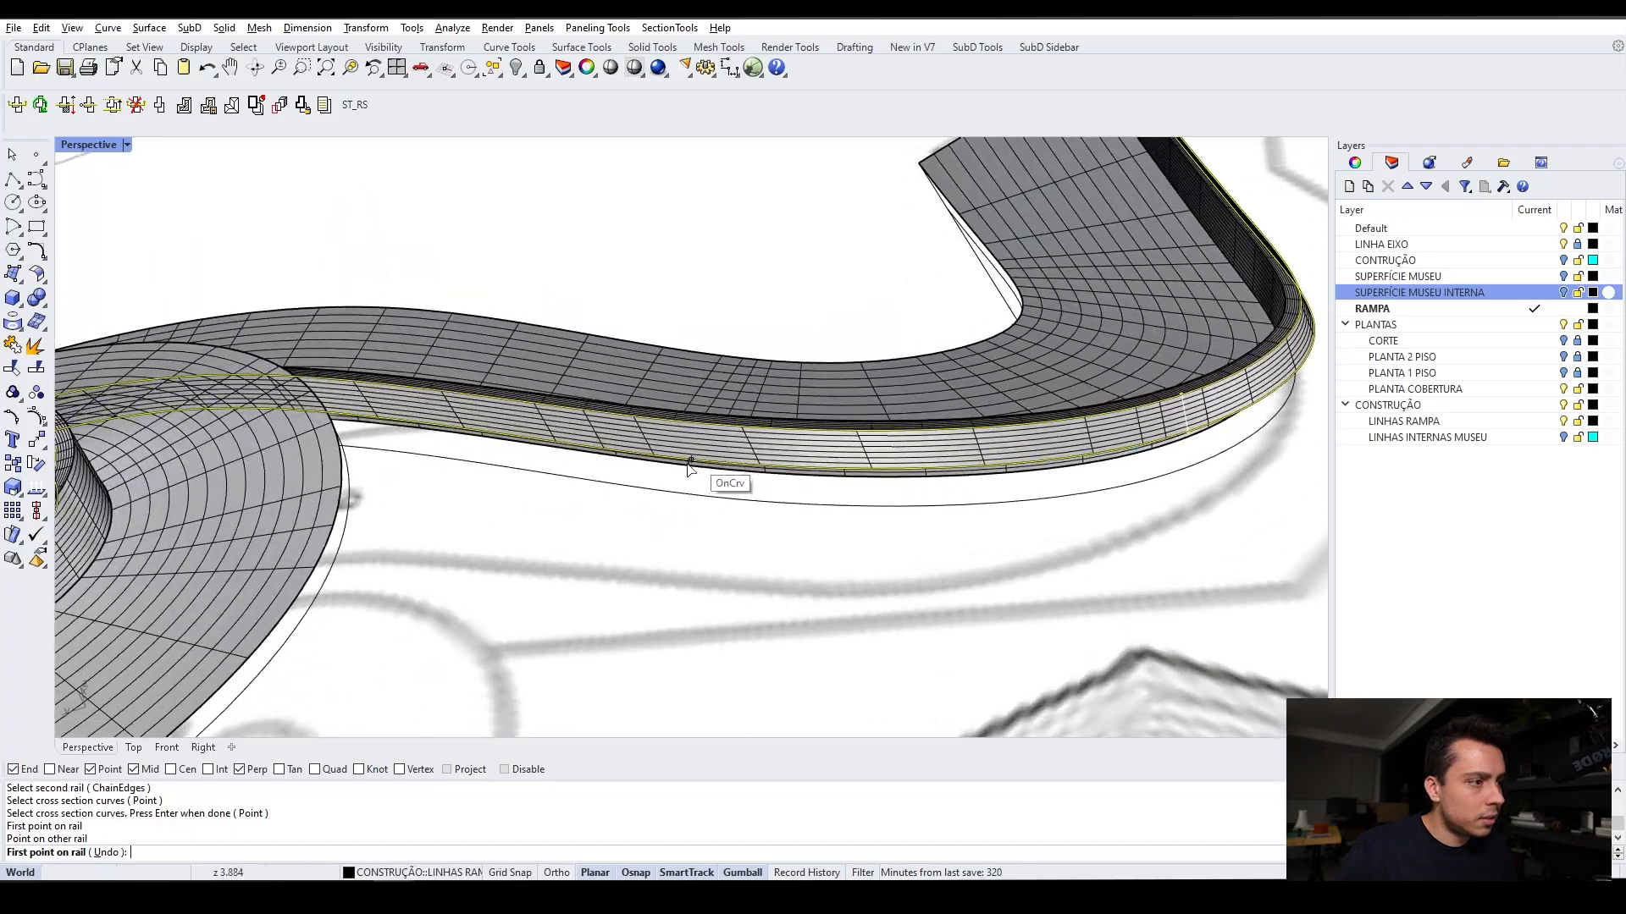
left_click(691, 420)
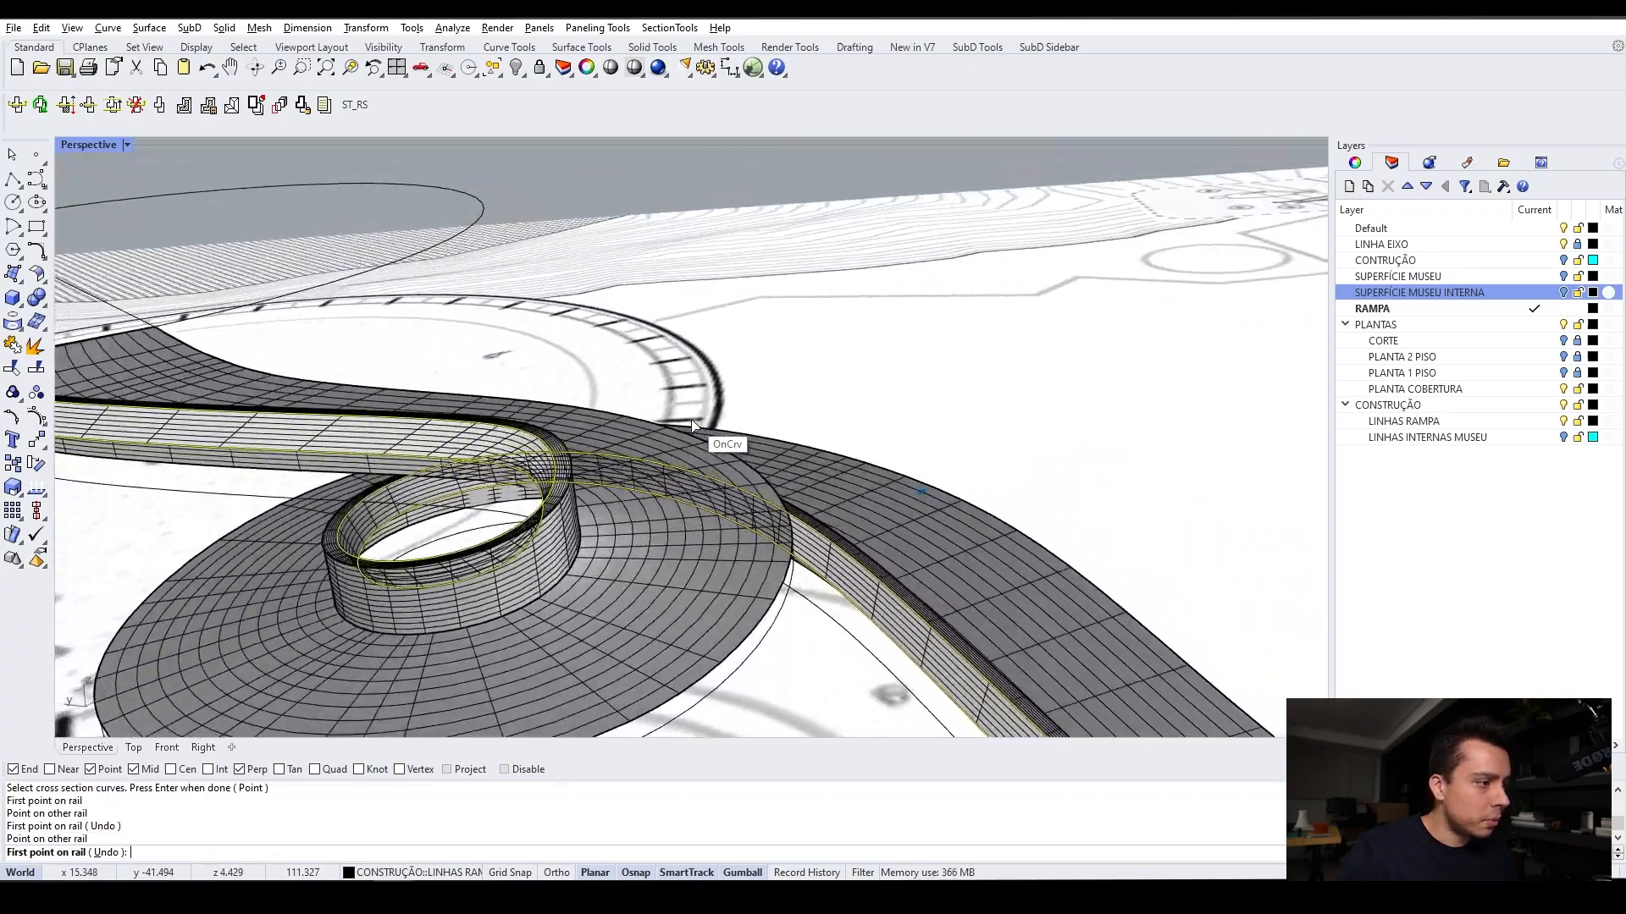
Add further slashes across the upper outer face around the spiral loop, and create the surface
right_click_drag(691, 420, 505, 424)
scroll(716, 415, "up", 6)
left_click(796, 409)
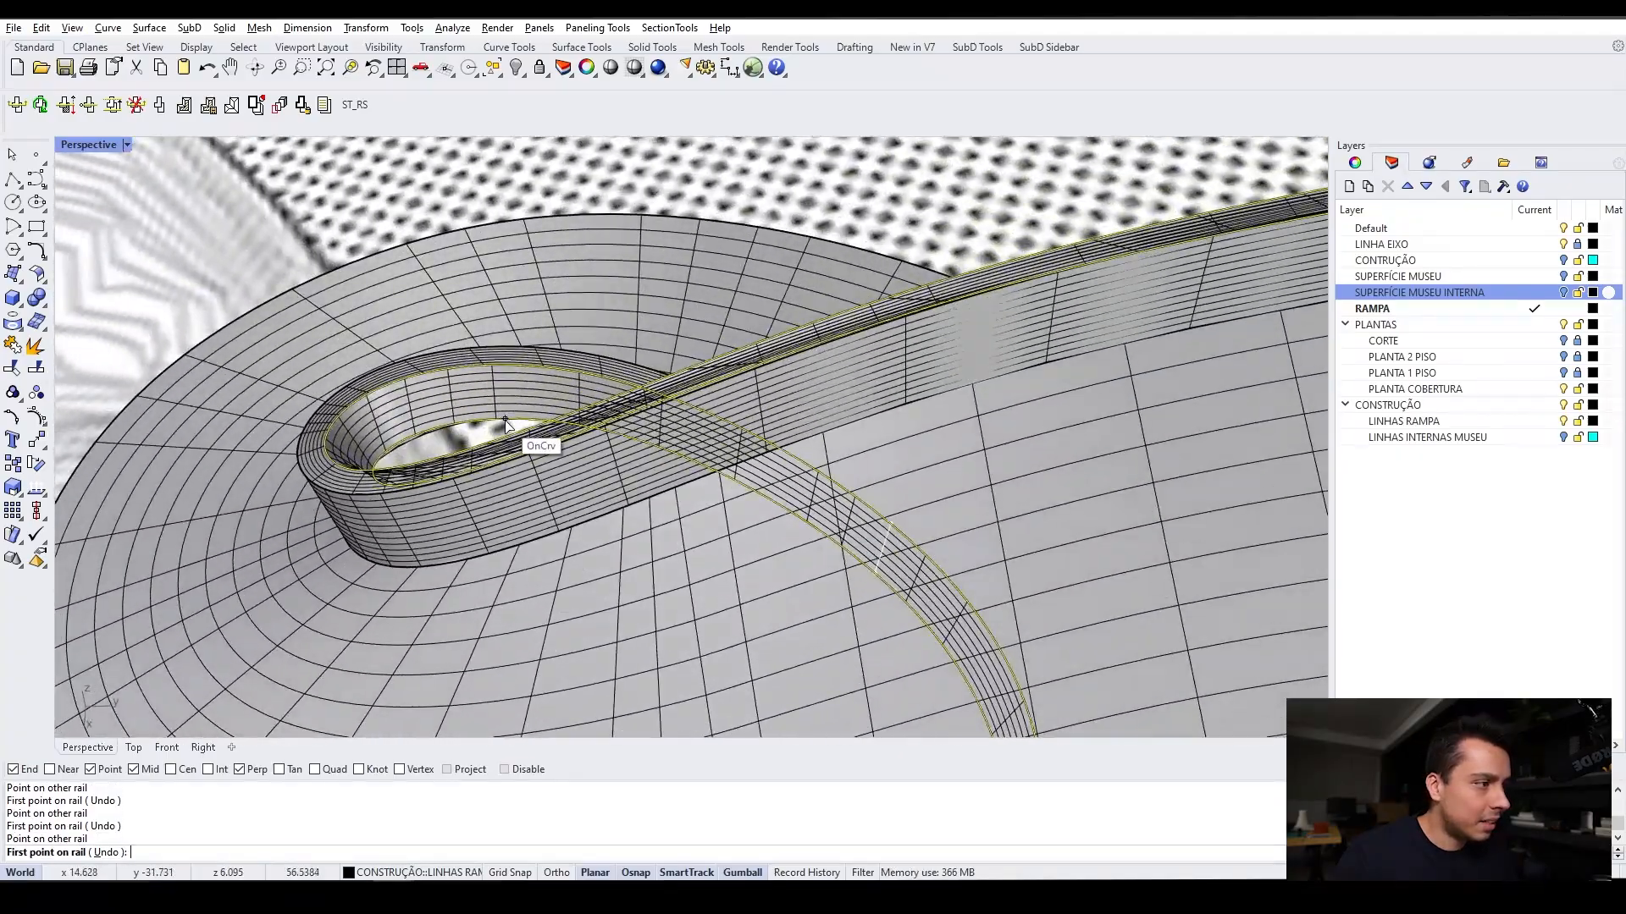
left_click(511, 372)
right_click_drag(811, 366, 813, 324)
scroll(890, 326, "down", 6)
right_click_drag(827, 398, 796, 386)
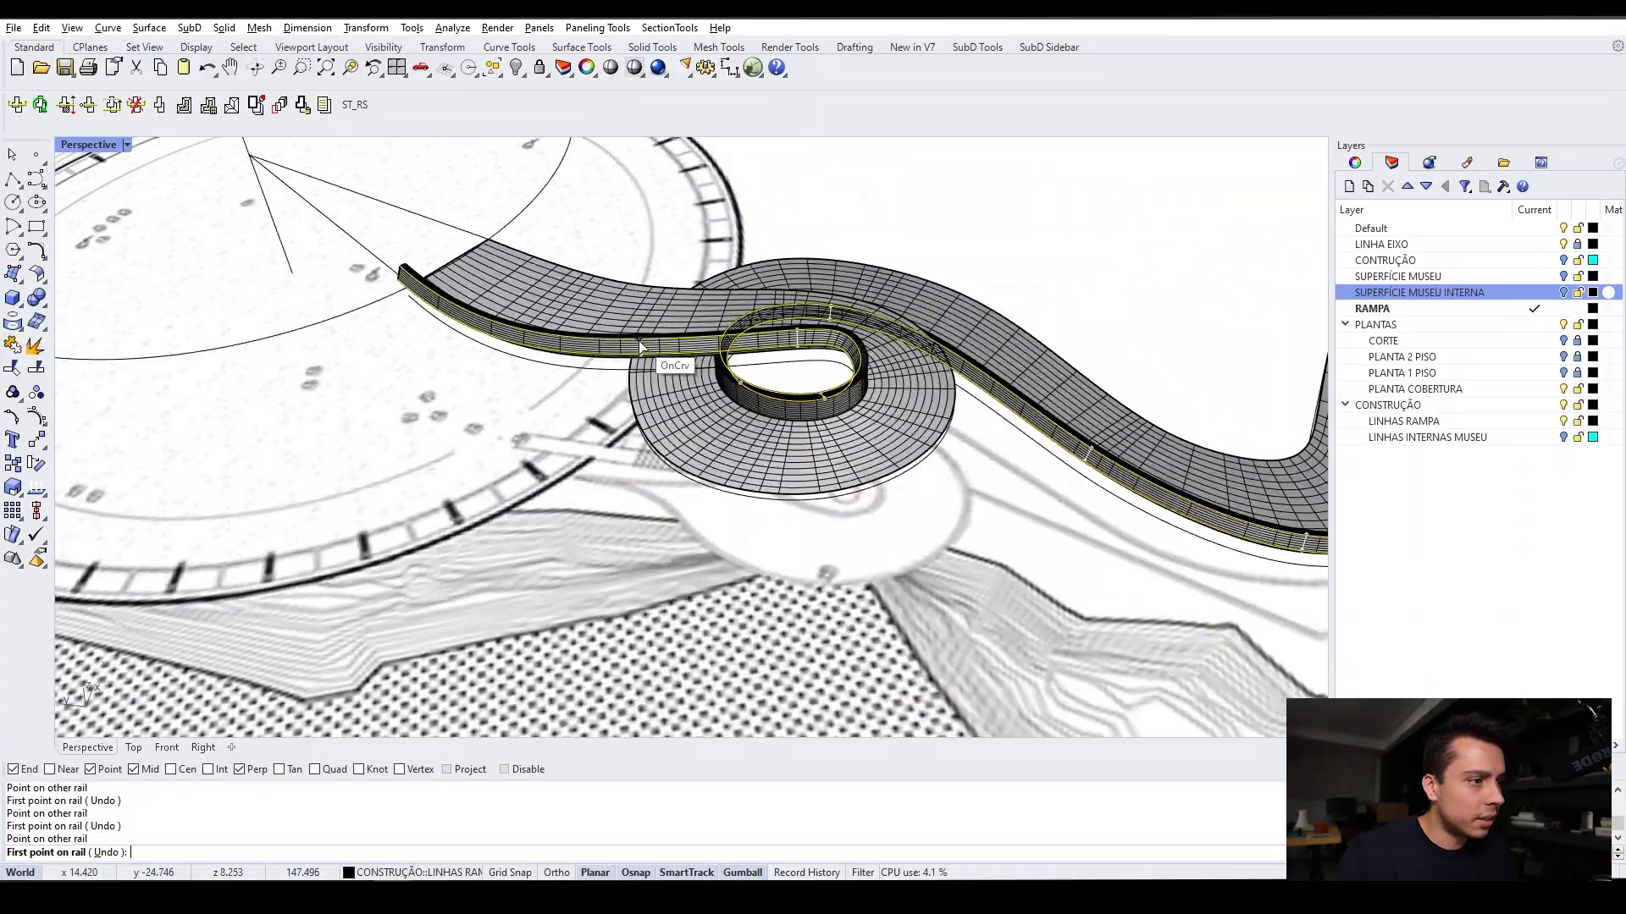
key("Return")
key("Return")
Set up a two-rail sweep for the lower outer face, from the upper face's bottom edge curve to the lowest curve, with the entrance line between as section
right_click_drag(858, 387, 771, 449)
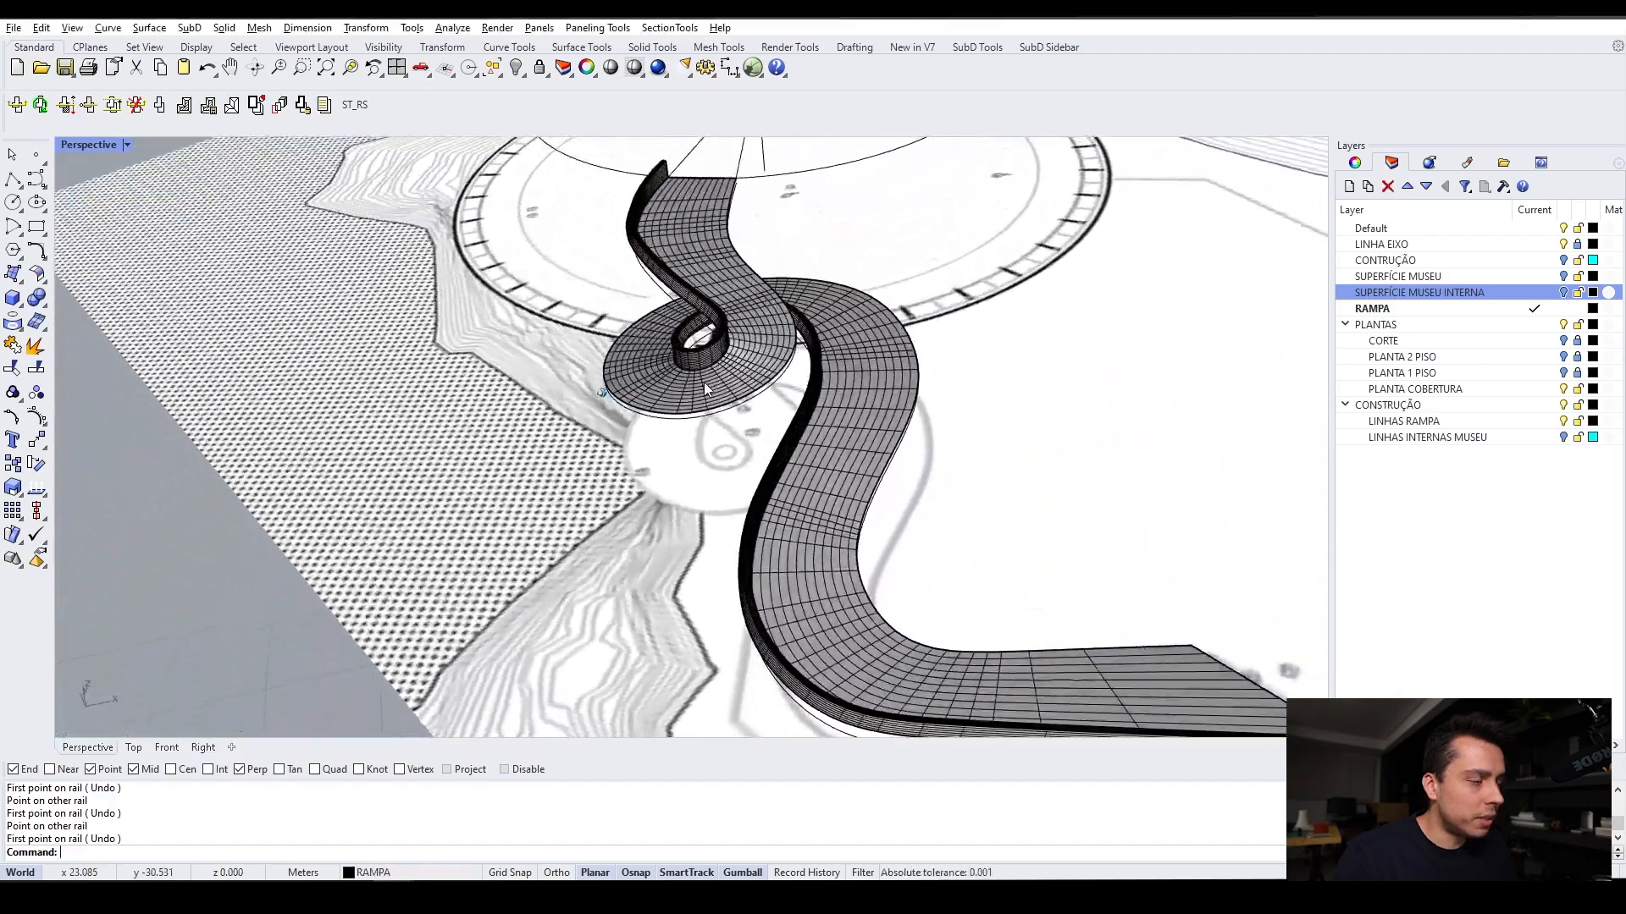
scroll(705, 348, "up", 7)
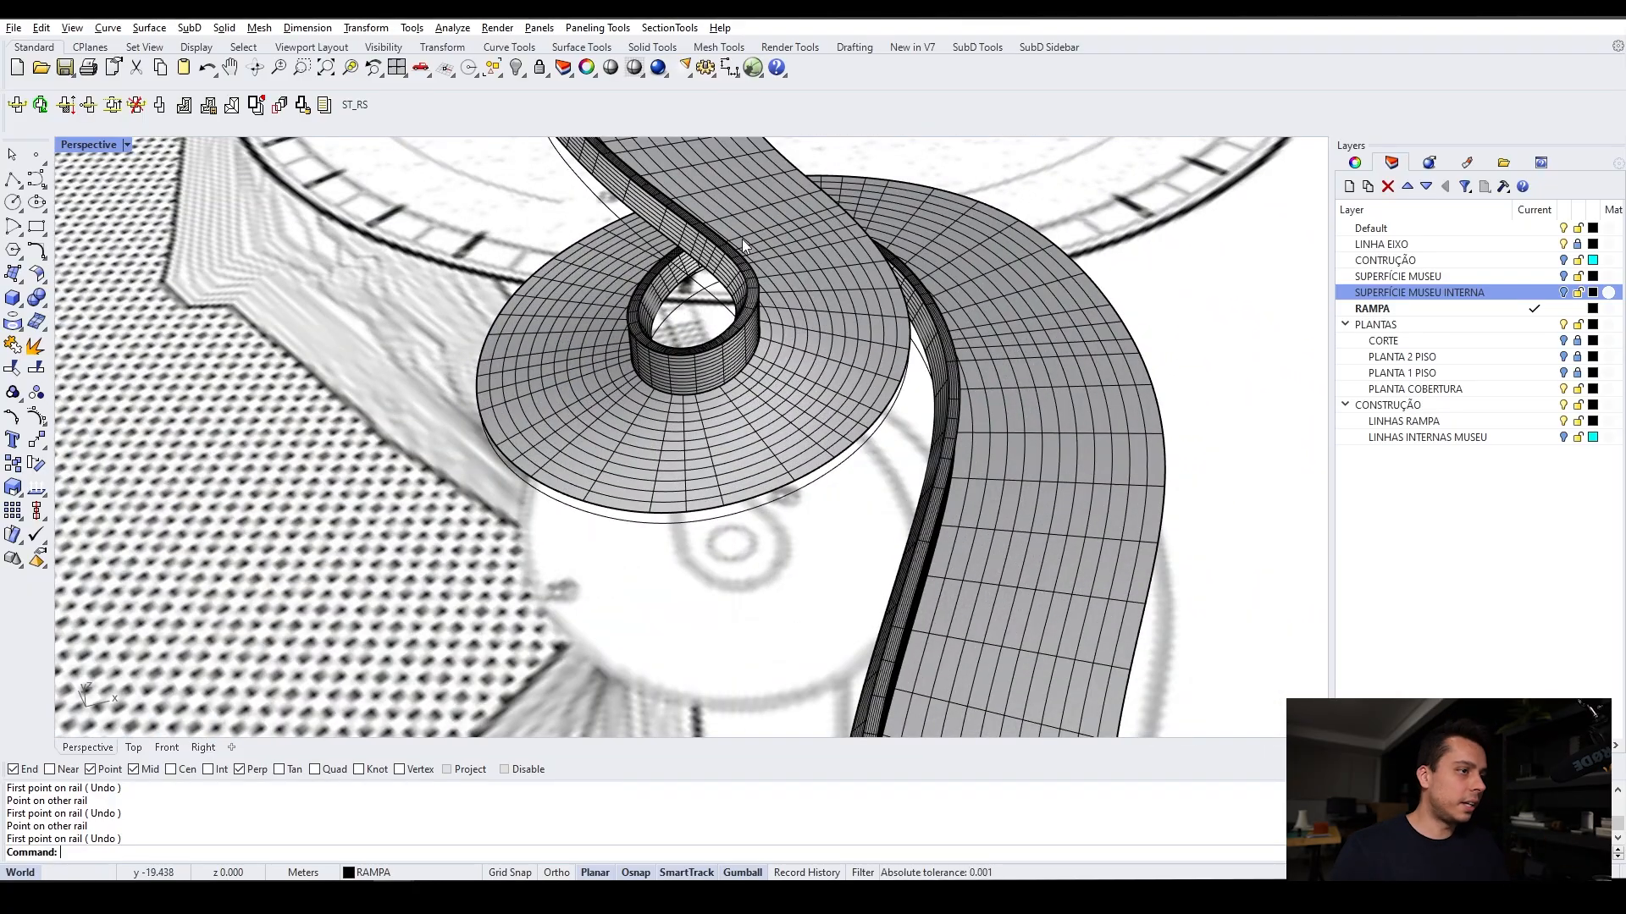
scroll(721, 333, "down", 10)
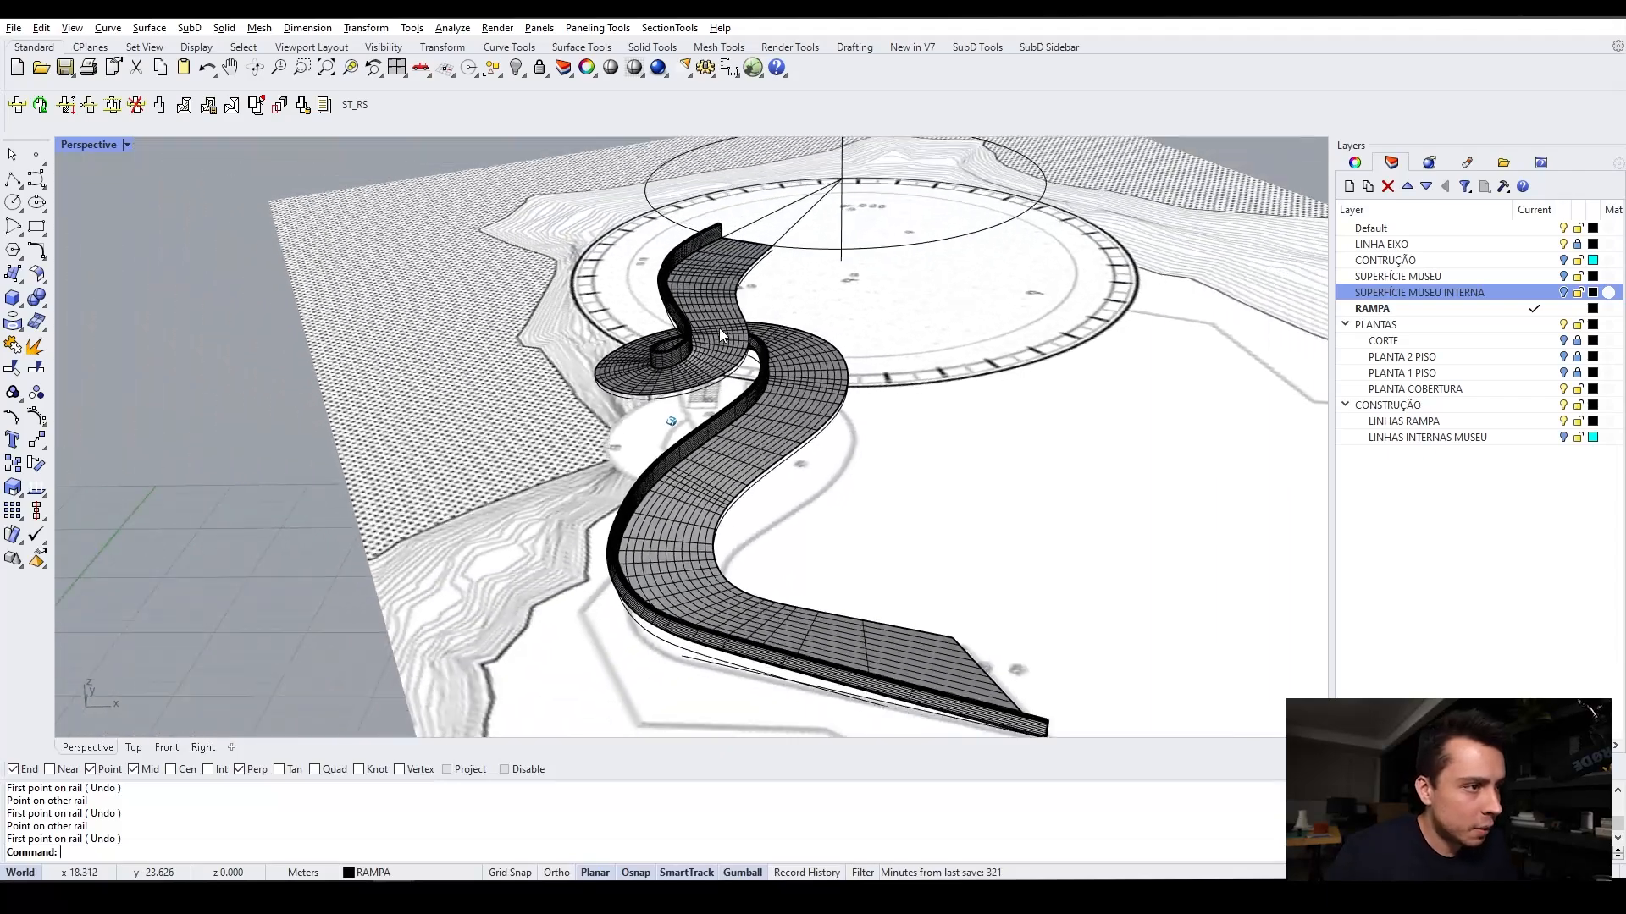
scroll(891, 493, "up", 8)
right_click_drag(891, 493, 870, 547)
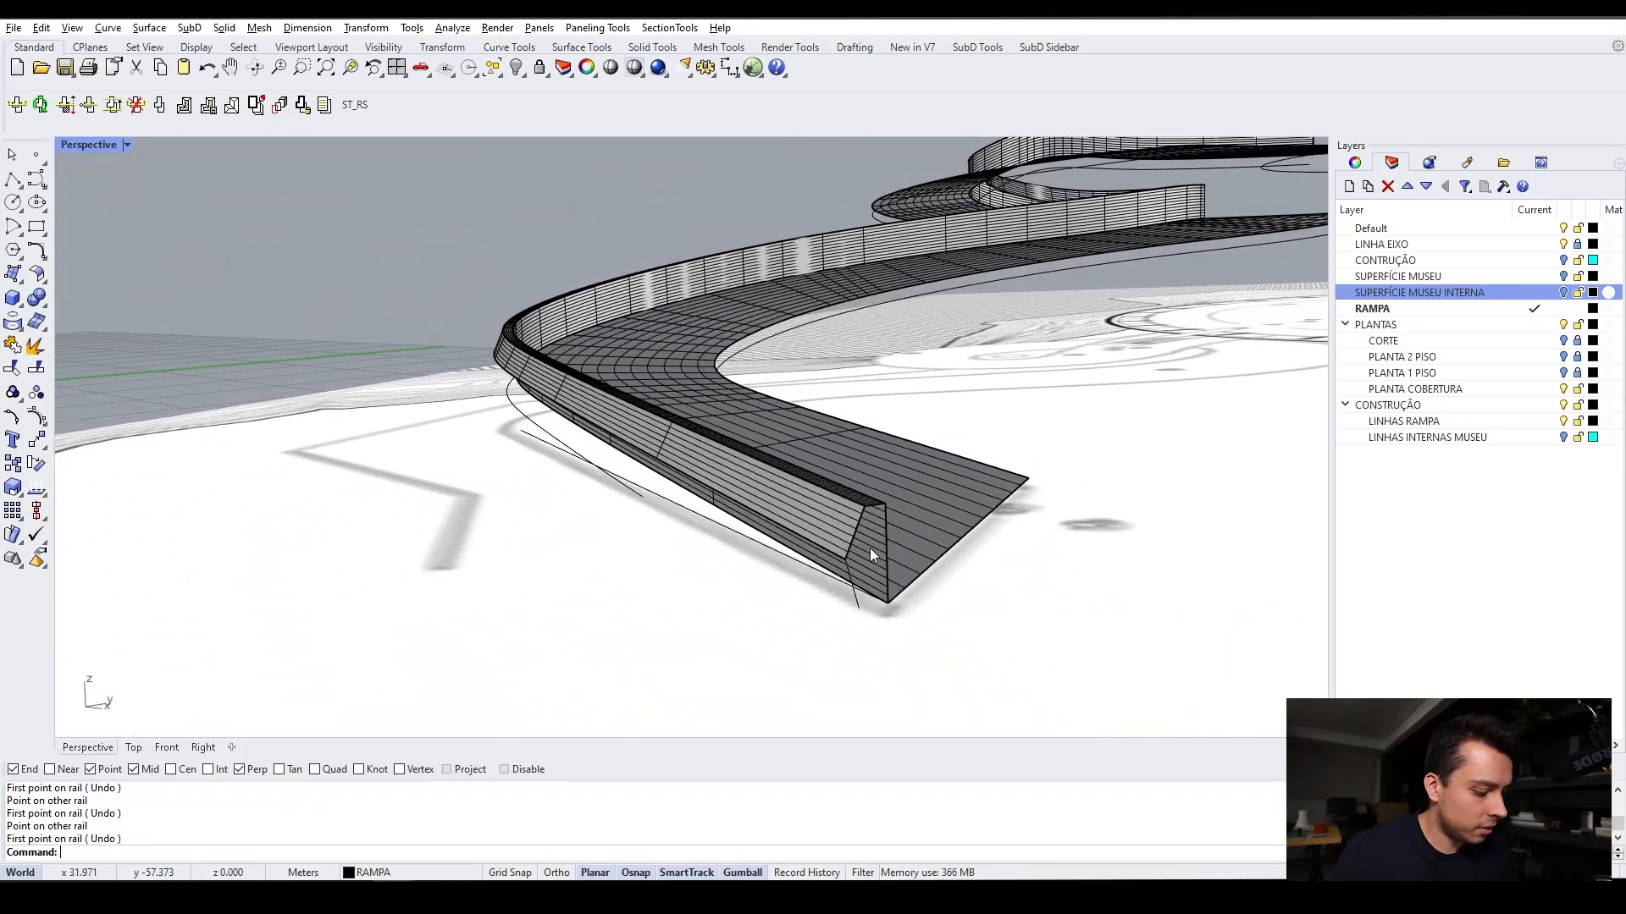
key("Return")
scroll(871, 547, "up", 8)
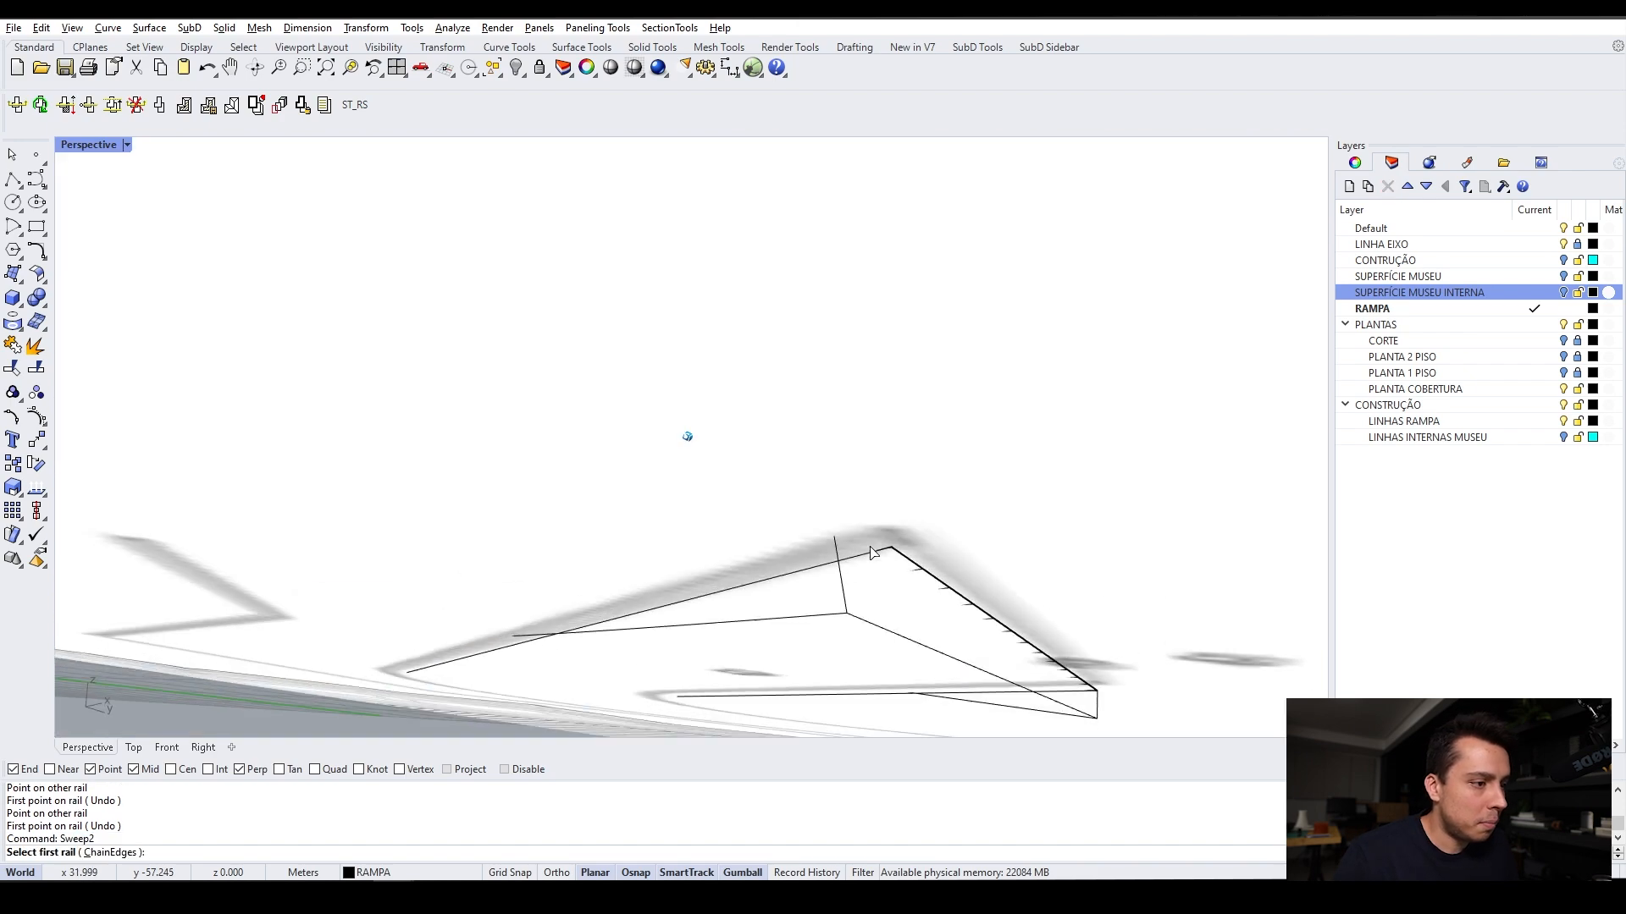
scroll(810, 576, "down", 8)
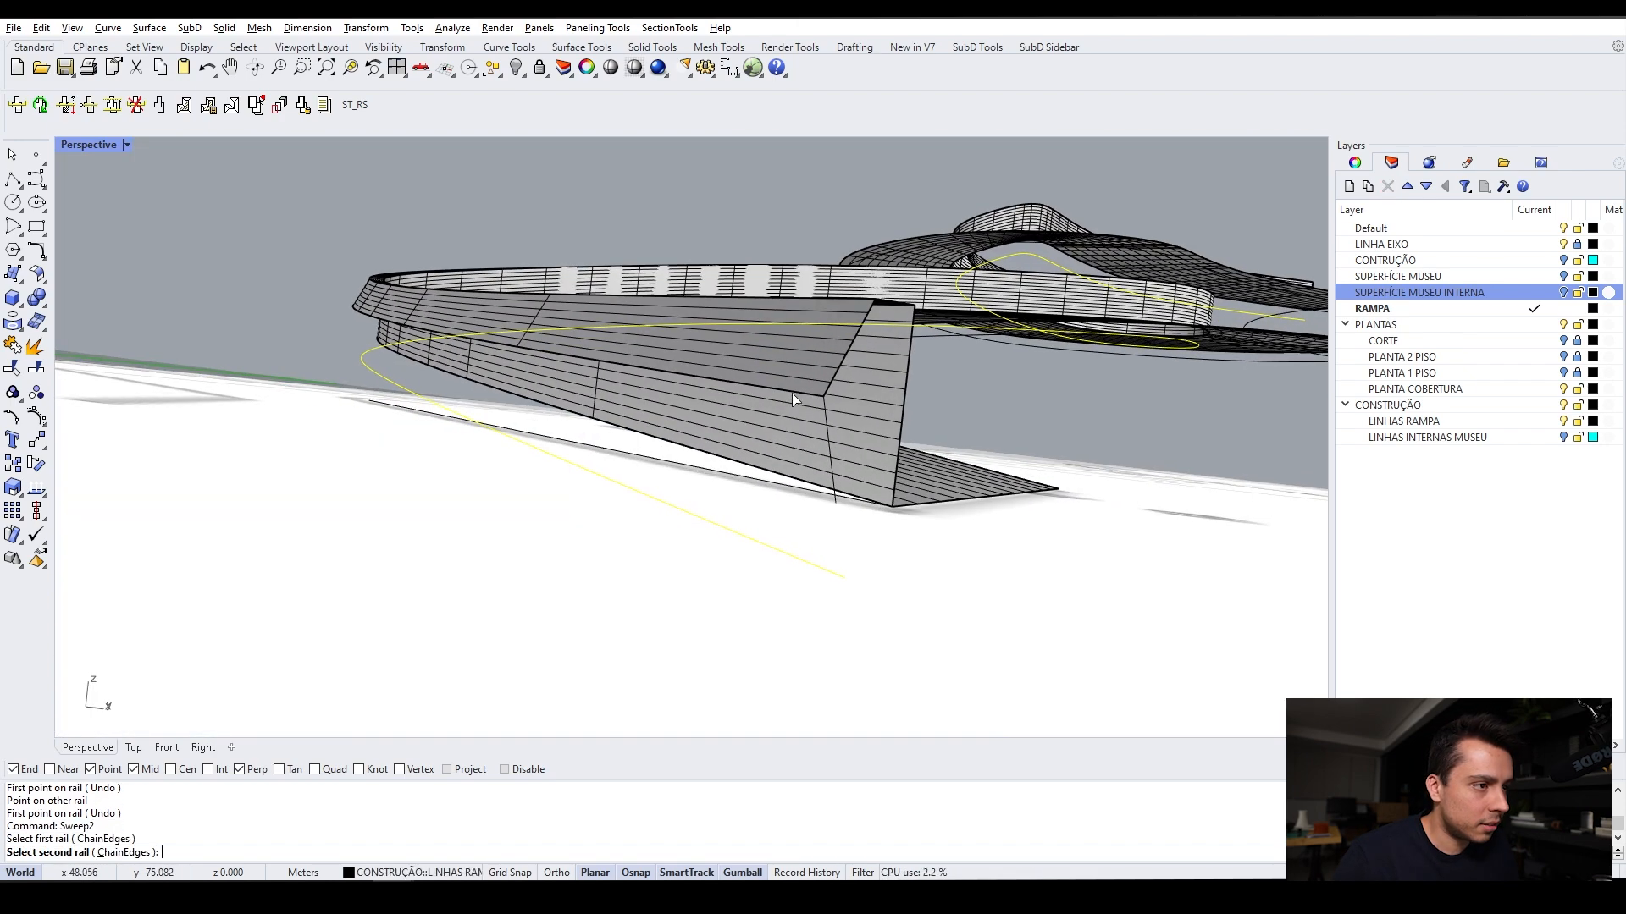
right_click_drag(827, 417, 825, 445)
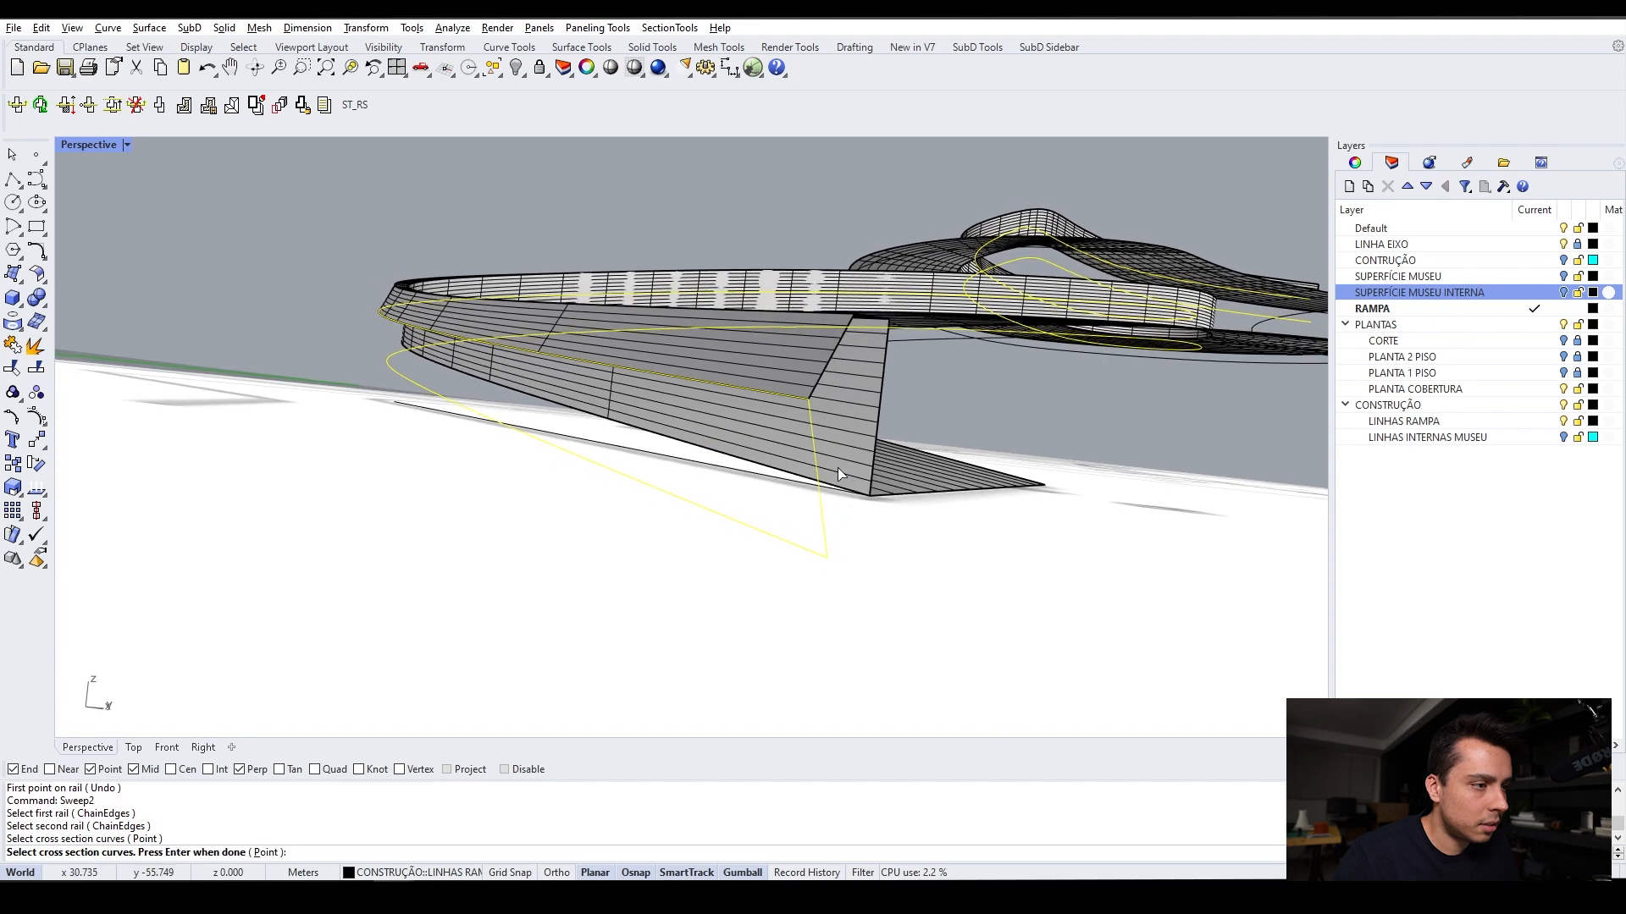
key("Return")
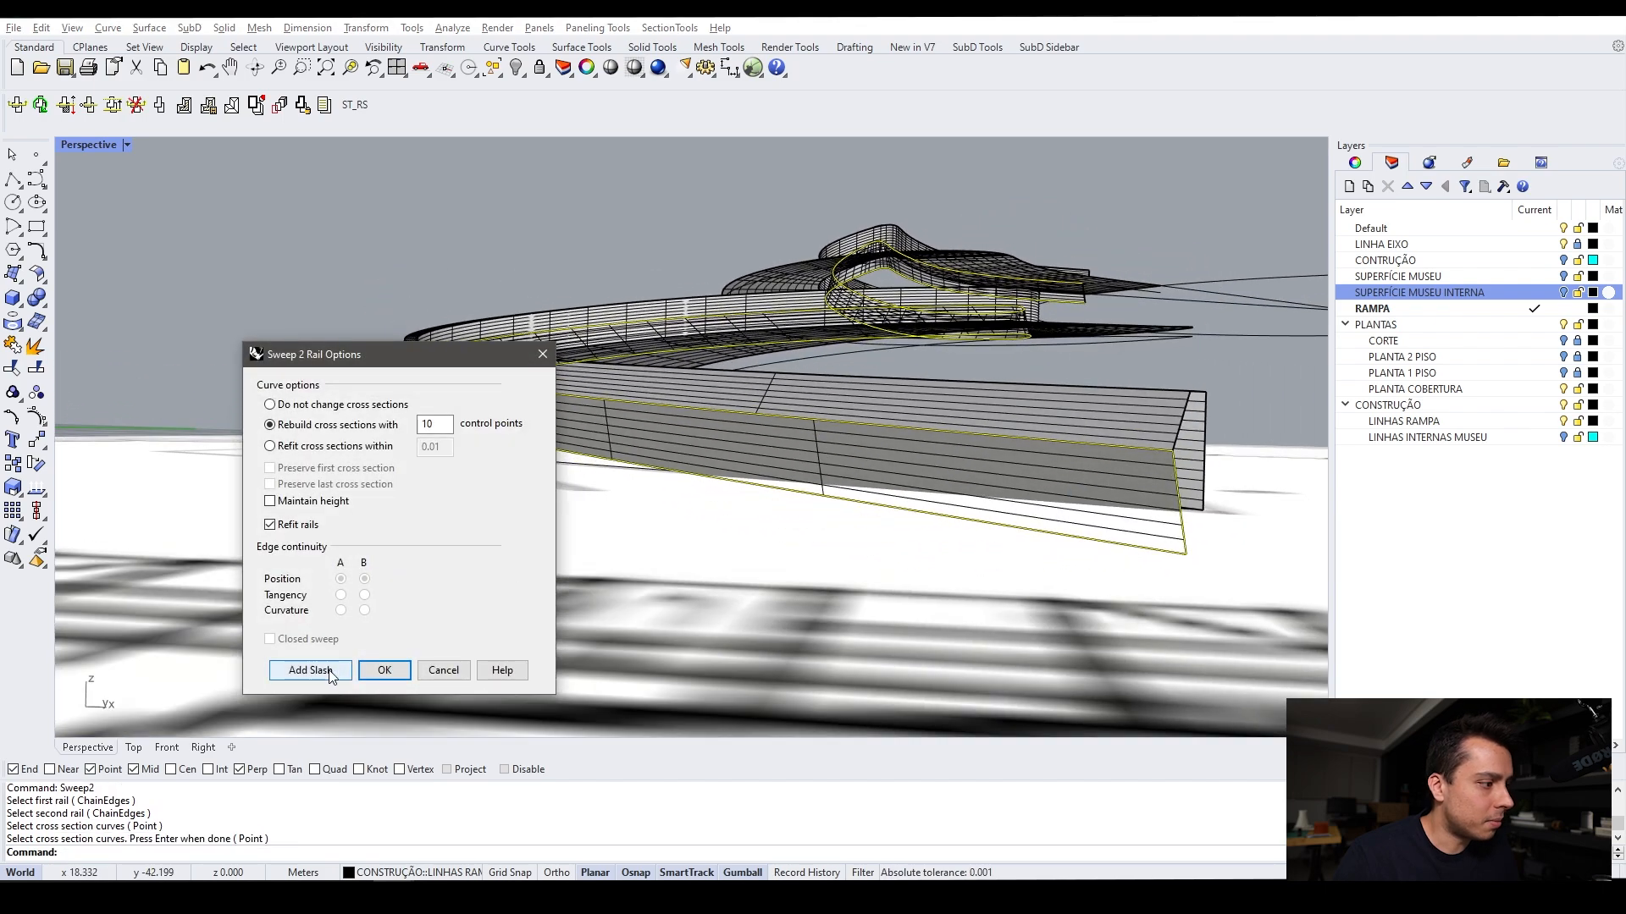
Add a sweep slash across the lower outer face on the ramp's lower stretch
left_click(310, 670)
right_click_drag(830, 559, 889, 552)
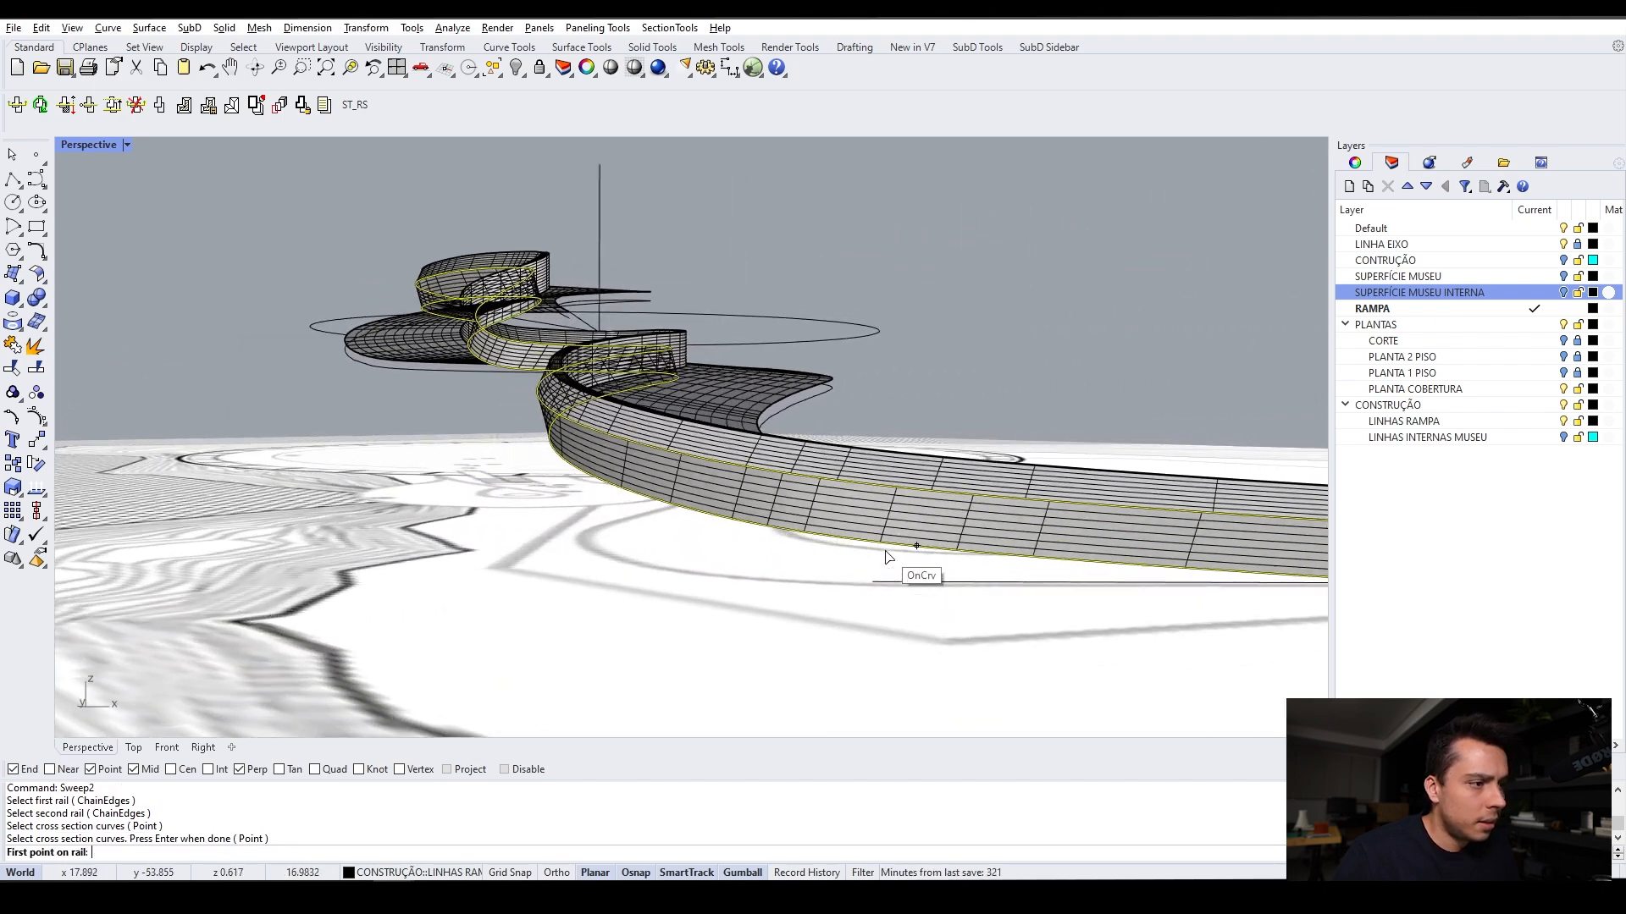
scroll(888, 558, "up", 5)
scroll(886, 557, "down", 10)
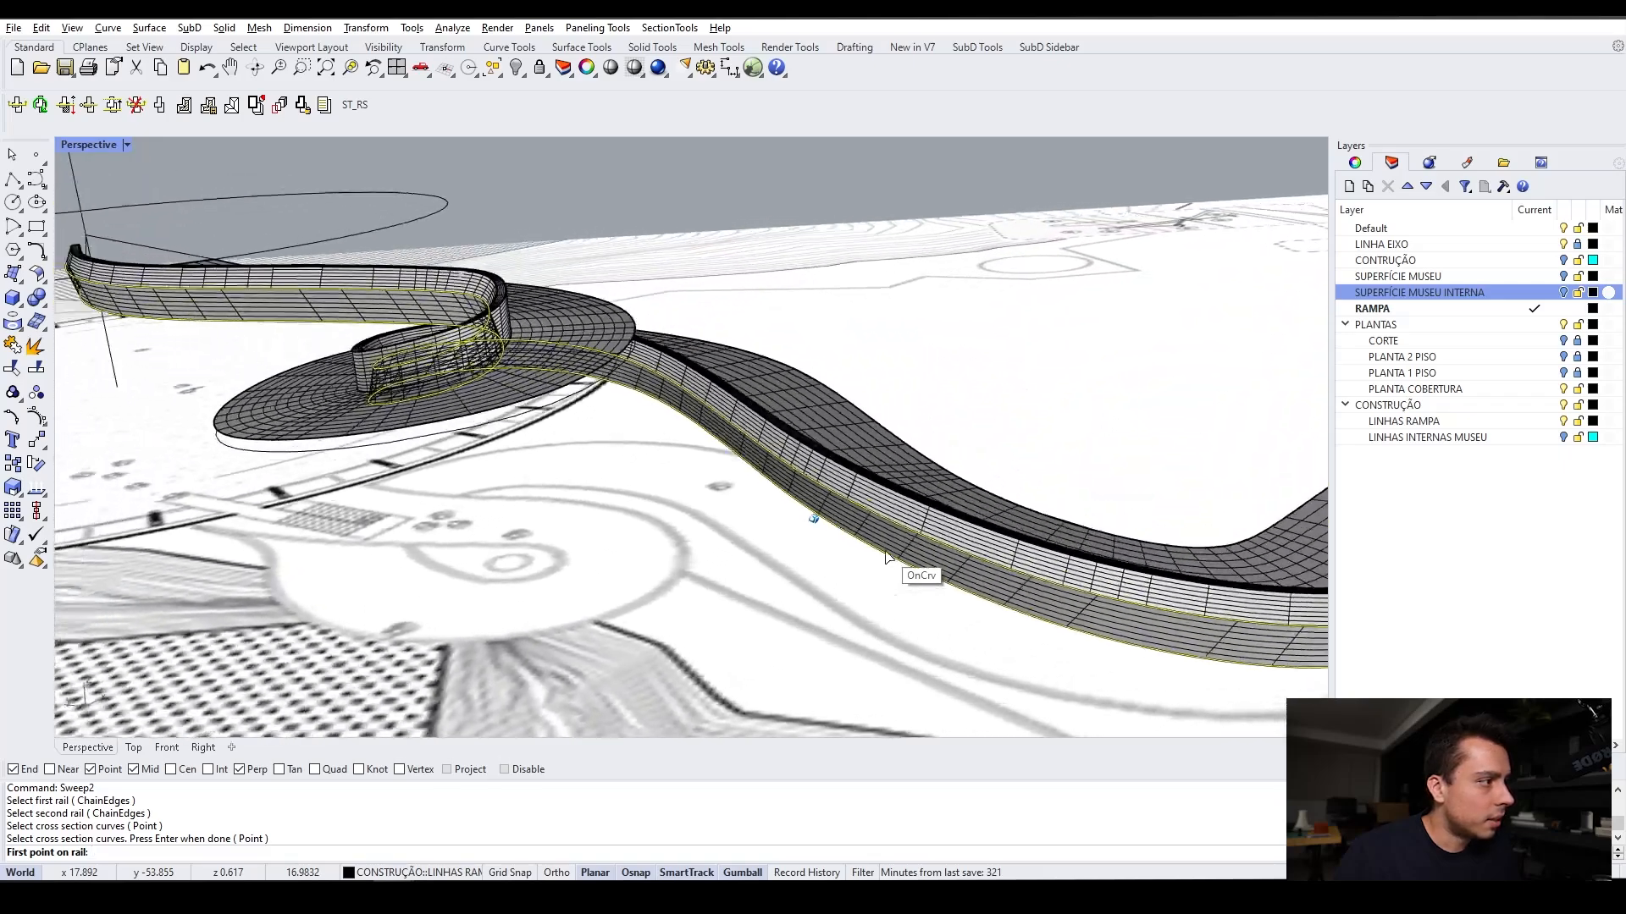
left_click(886, 557)
Add further slashes between the lower outer face's rails around the spiral loop, and finish placing slashes
right_click_drag(887, 558, 657, 513)
scroll(921, 403, "up", 3)
scroll(619, 411, "down", 3)
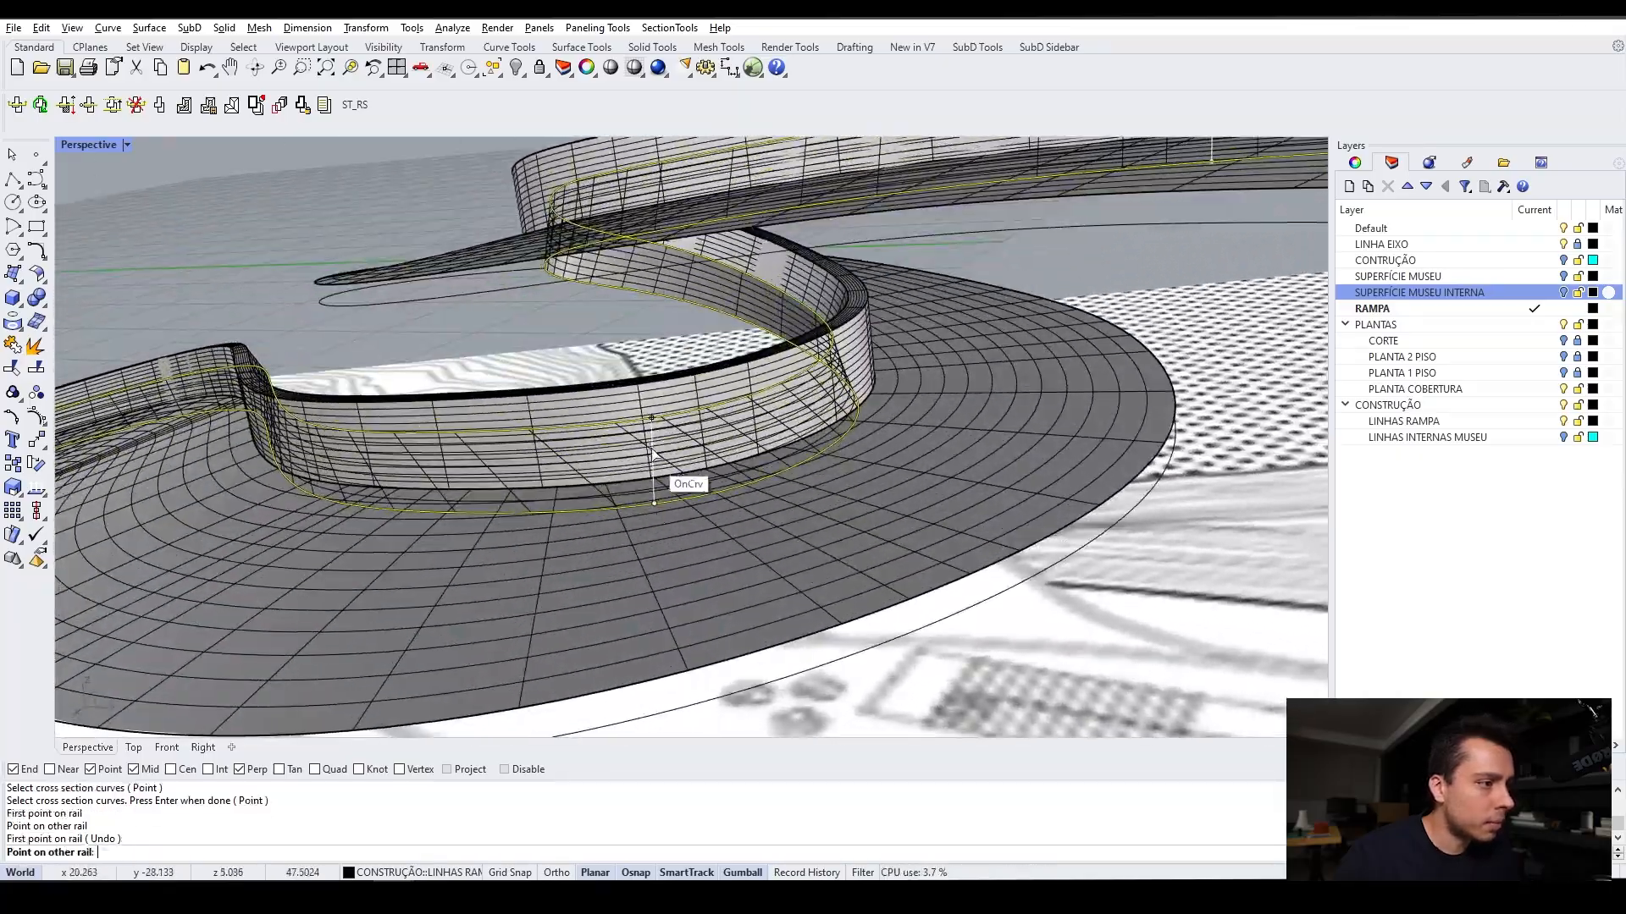
left_click(646, 423)
right_click_drag(881, 461, 951, 443)
scroll(756, 339, "up", 4)
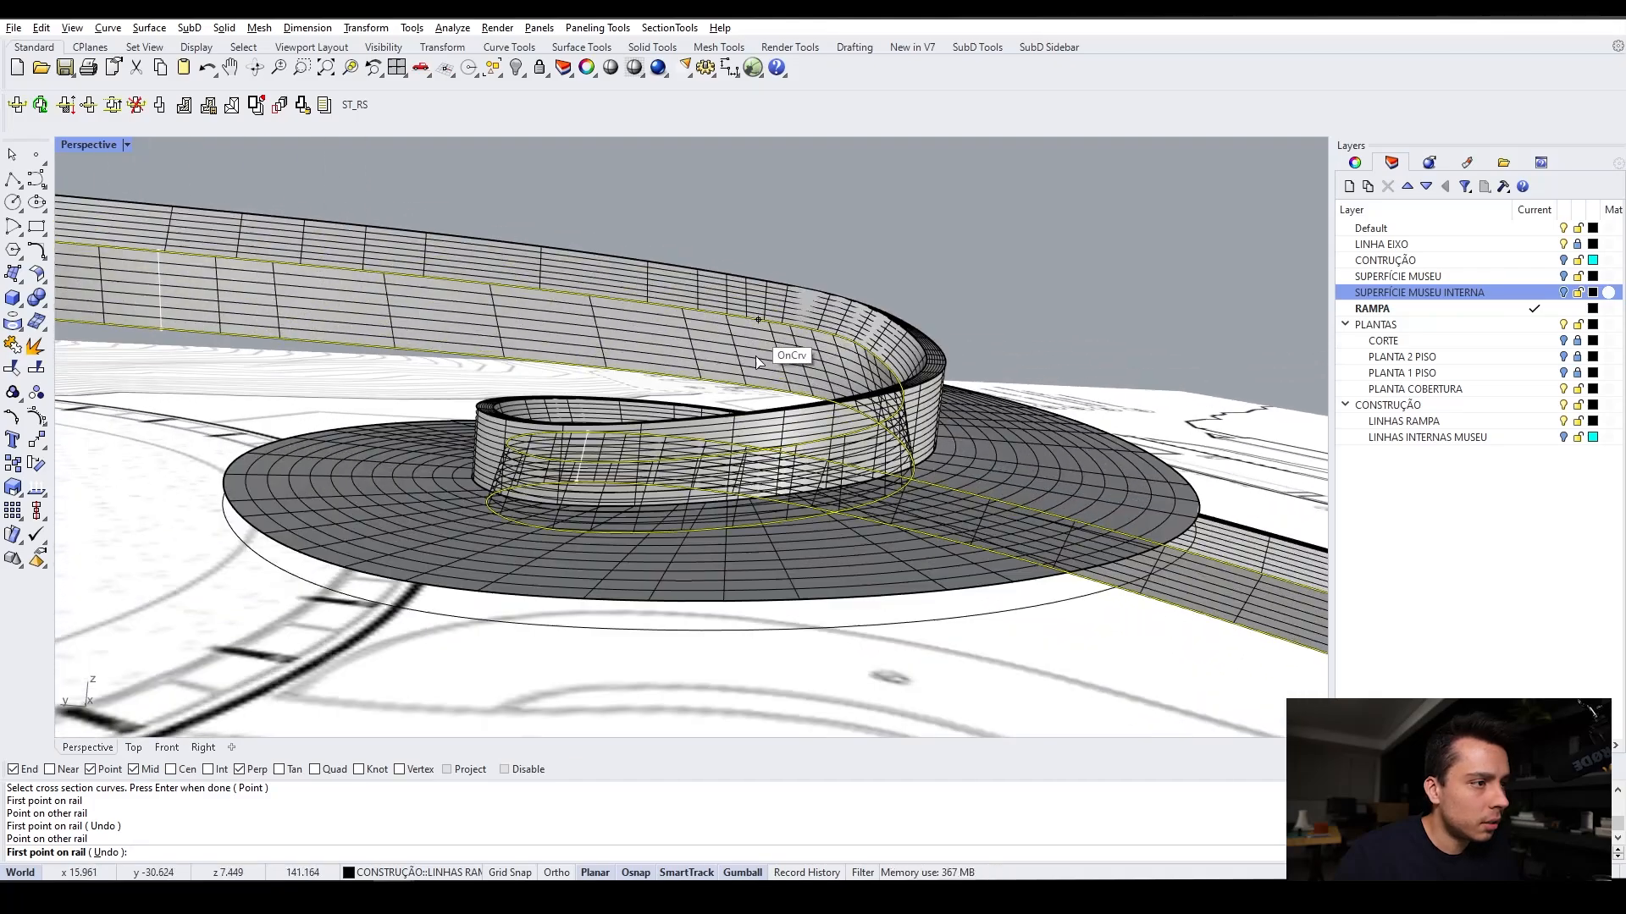
scroll(768, 325, "up", 8)
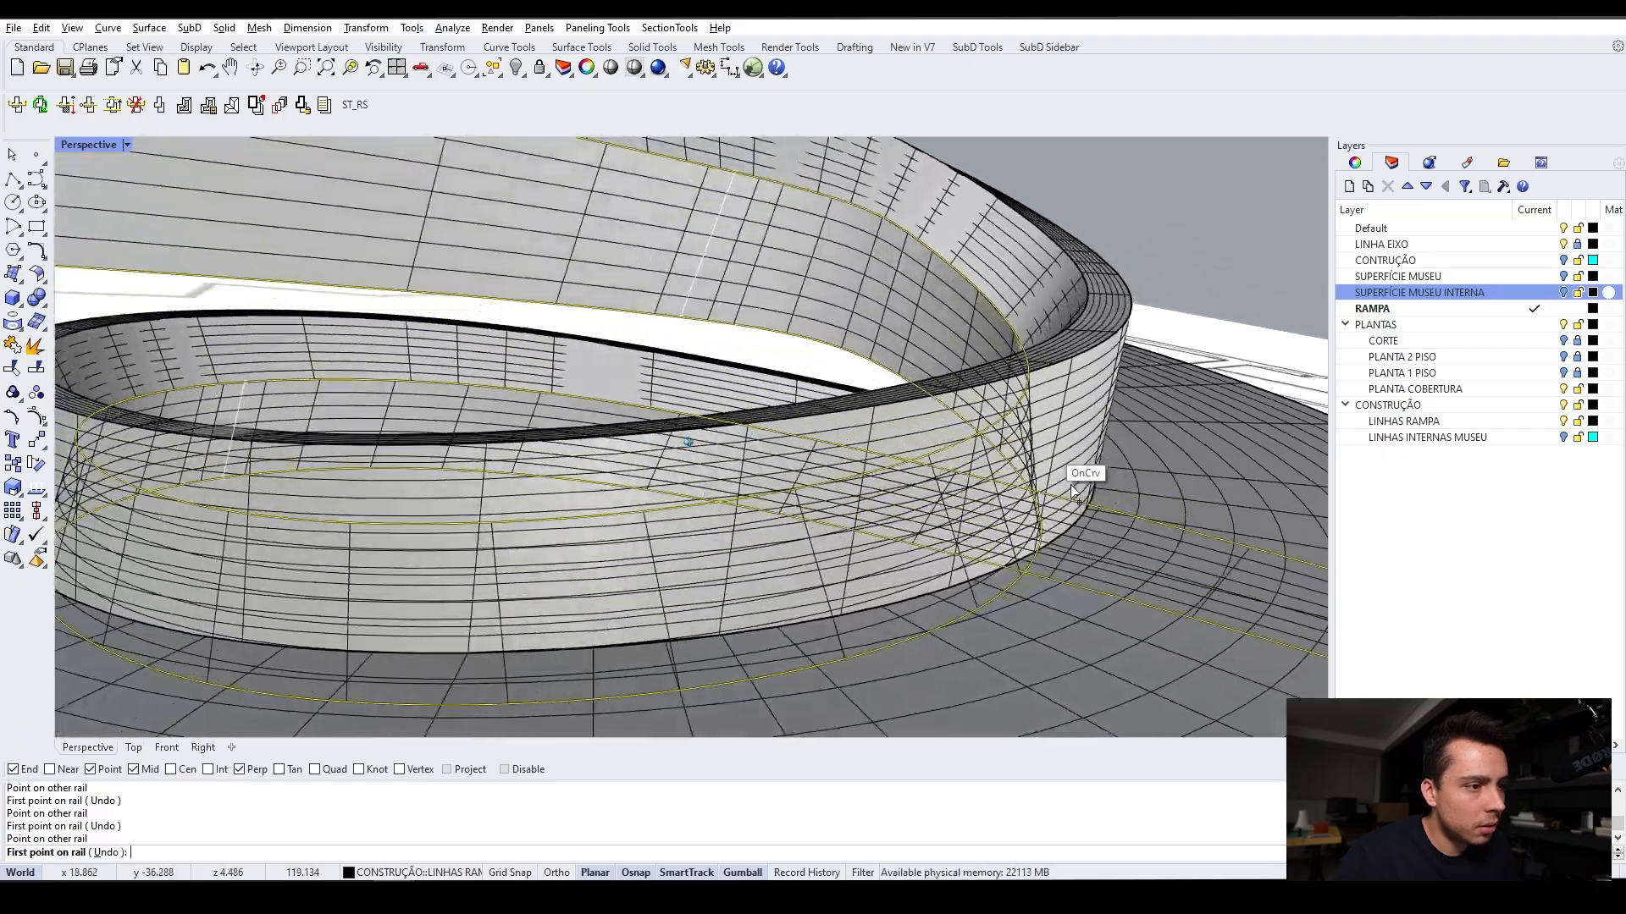
scroll(1072, 486, "down", 6)
right_click_drag(1072, 486, 1070, 488)
key("Return")
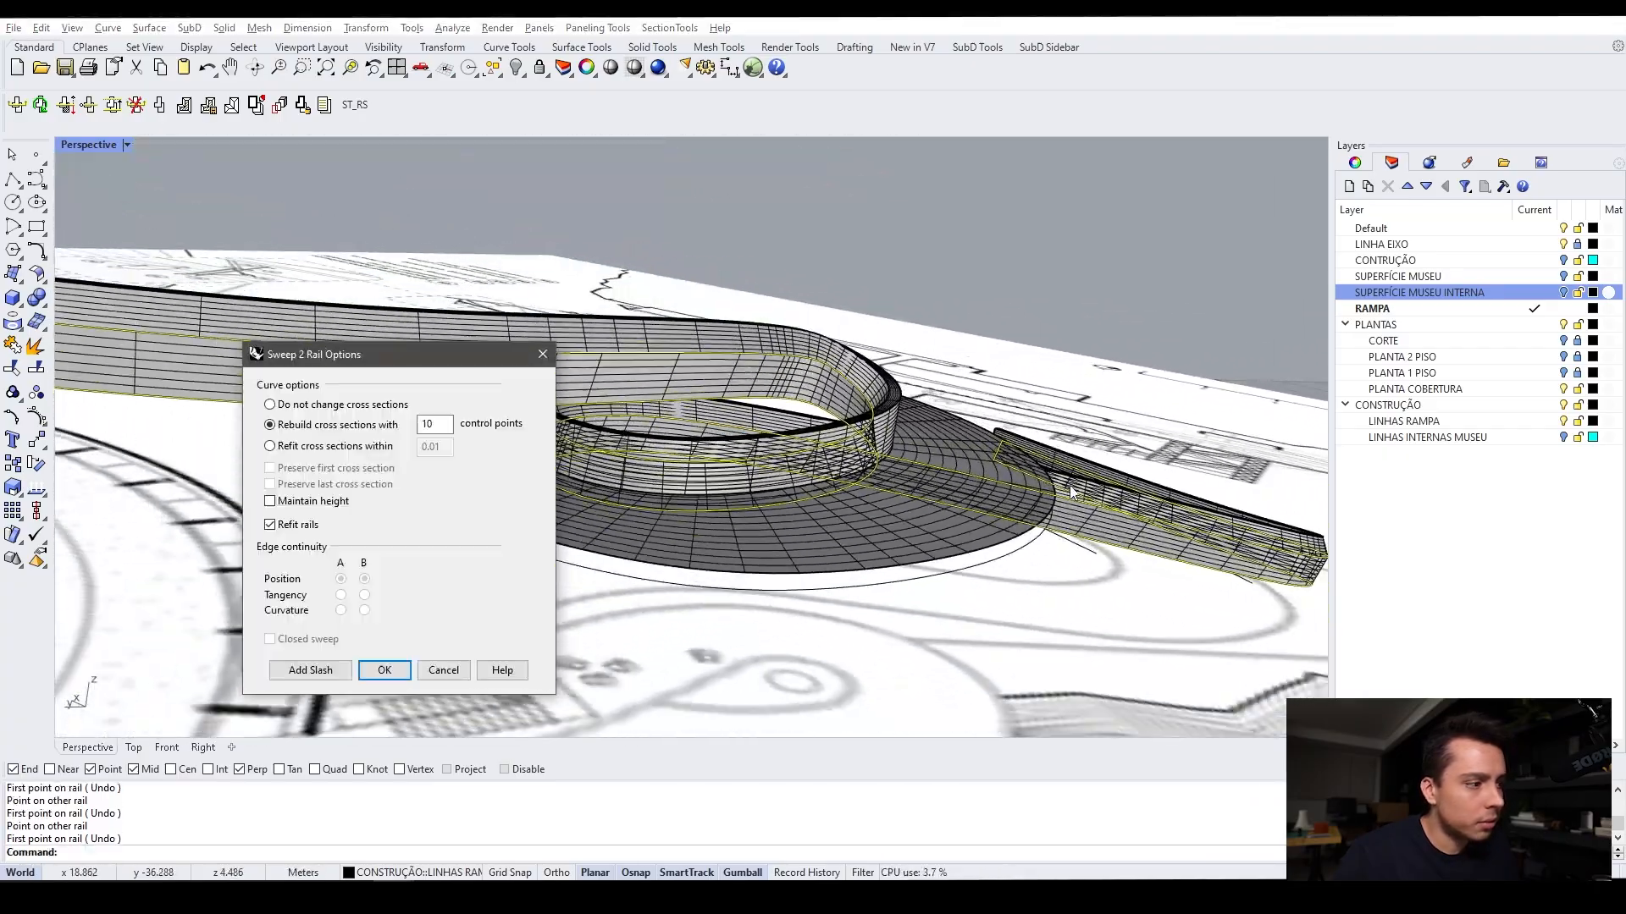
Create the ramp's lower outer face from the two-rail sweep with its added slashes
left_click(388, 670)
scroll(826, 339, "down", 5)
right_click_drag(826, 339, 827, 338)
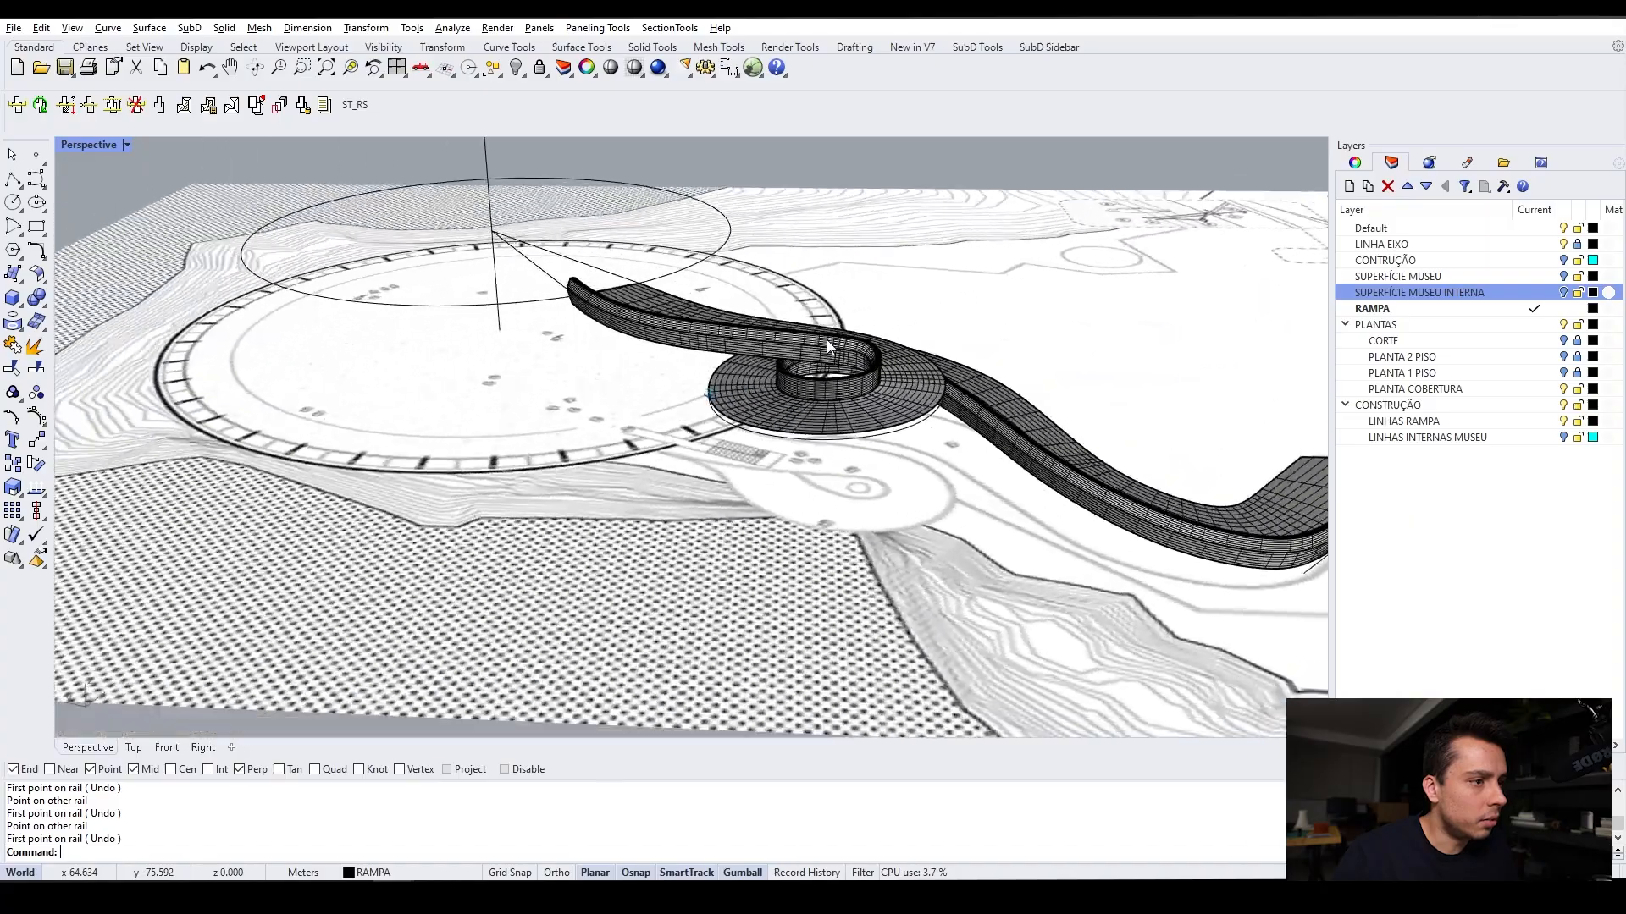
Set up a two-rail sweep for the ramp's underside between its two lowest edge curves, with the bottom entrance line as section
scroll(827, 339, "up", 3)
scroll(826, 339, "down", 3)
scroll(669, 557, "up", 3)
scroll(771, 557, "up", 3)
right_click_drag(771, 557, 683, 405)
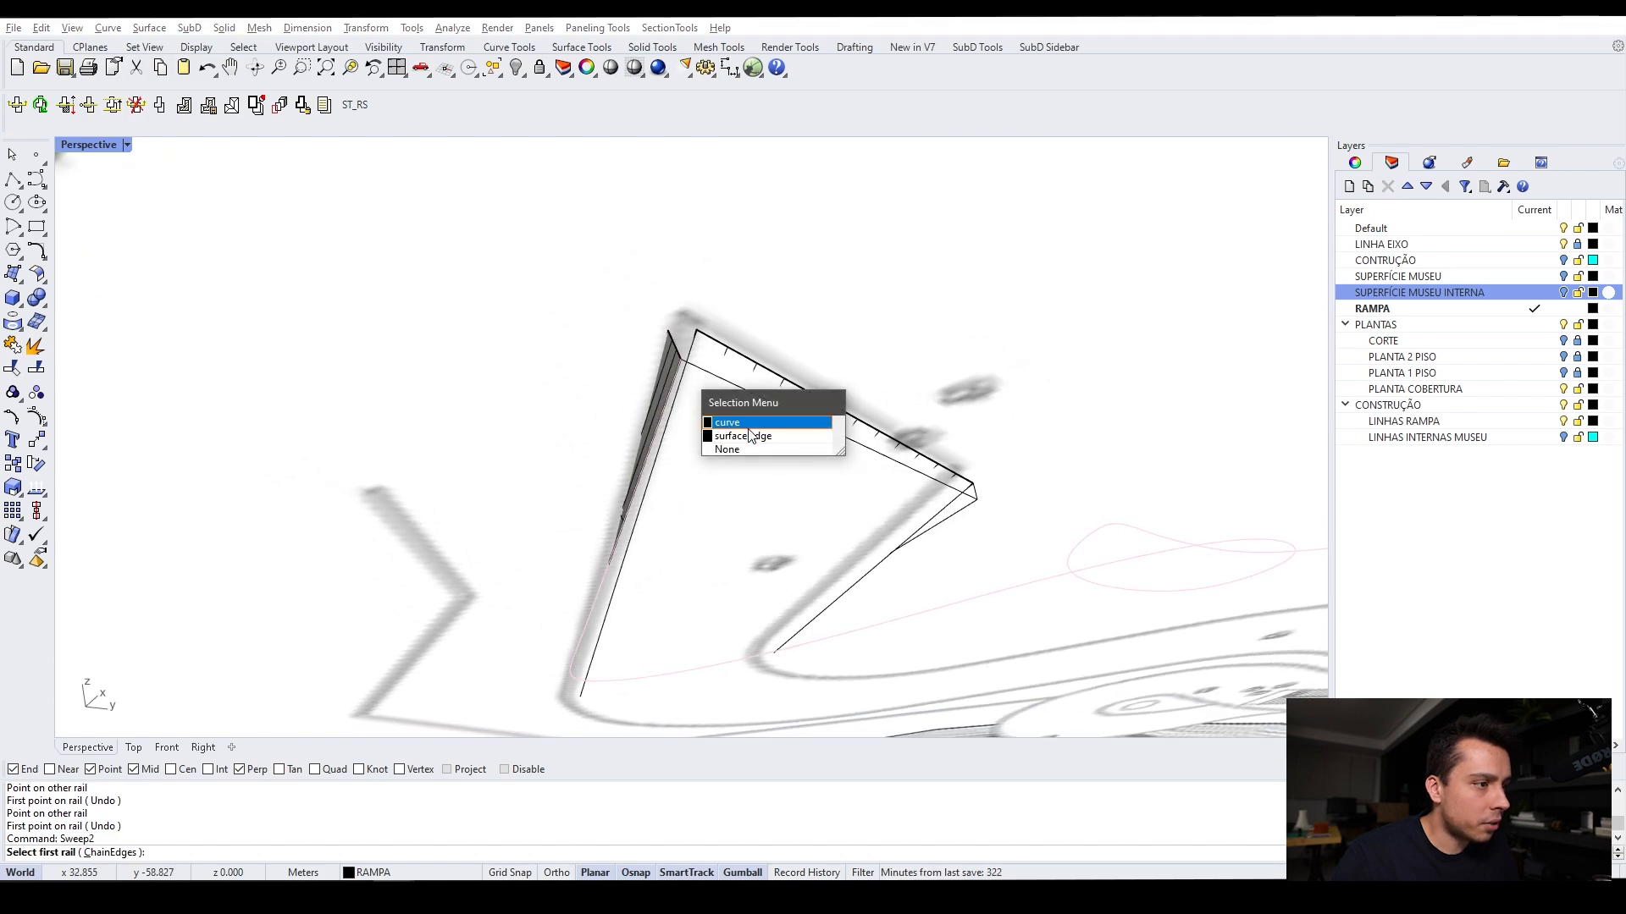
scroll(961, 519, "down", 5)
right_click_drag(962, 515, 806, 371)
scroll(744, 586, "up", 5)
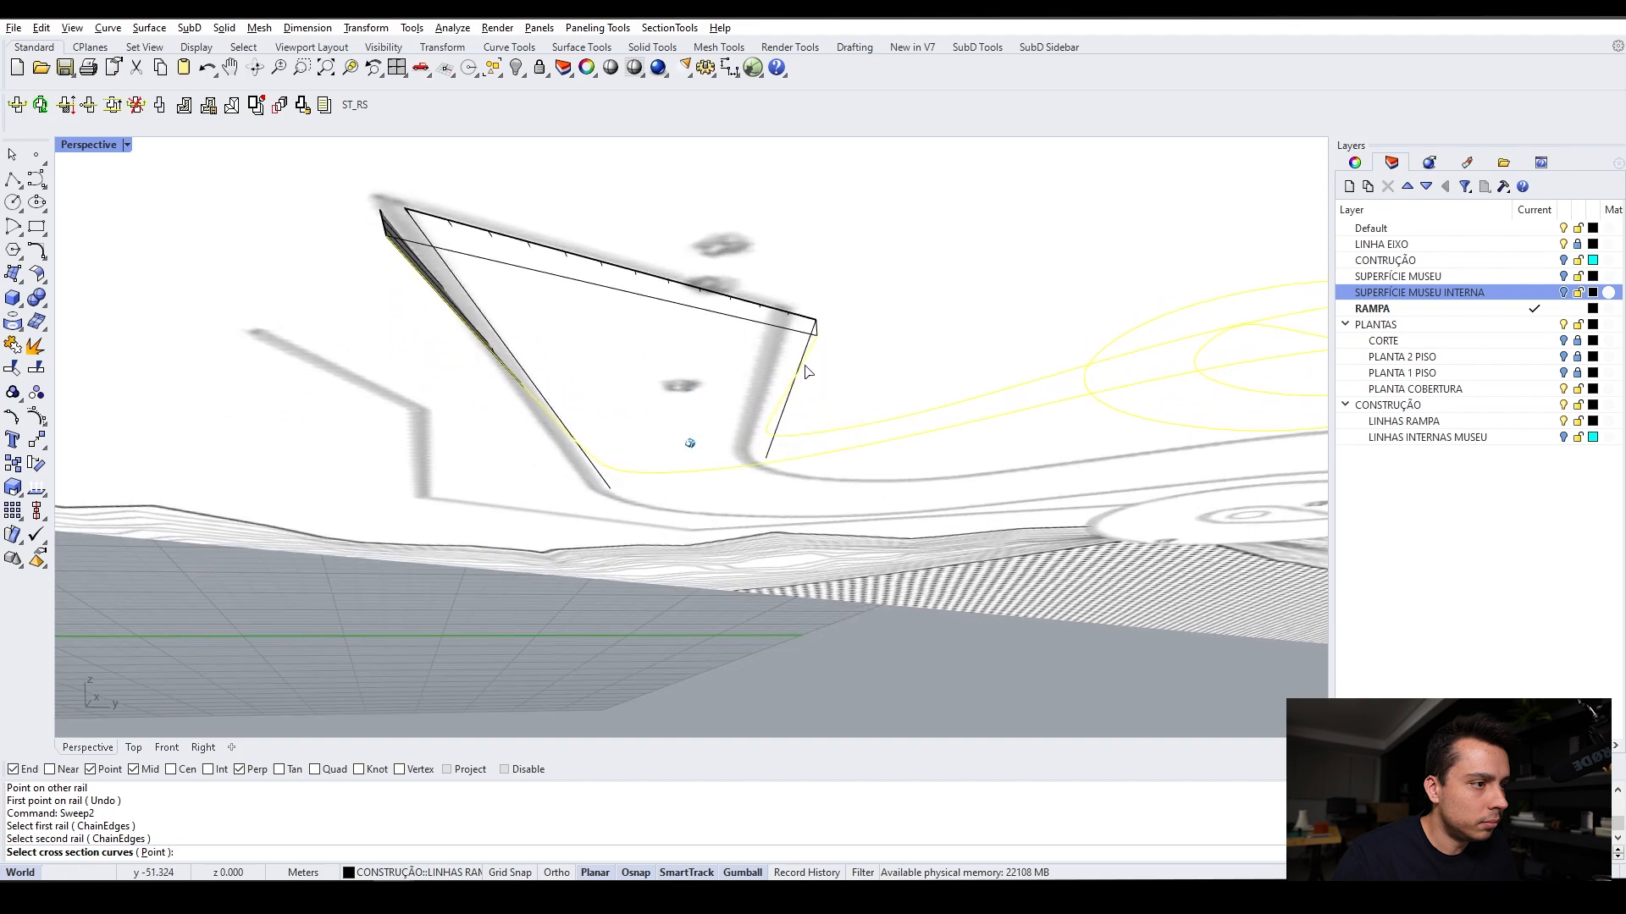
right_click(785, 363)
scroll(784, 359, "down", 5)
scroll(784, 359, "up", 4)
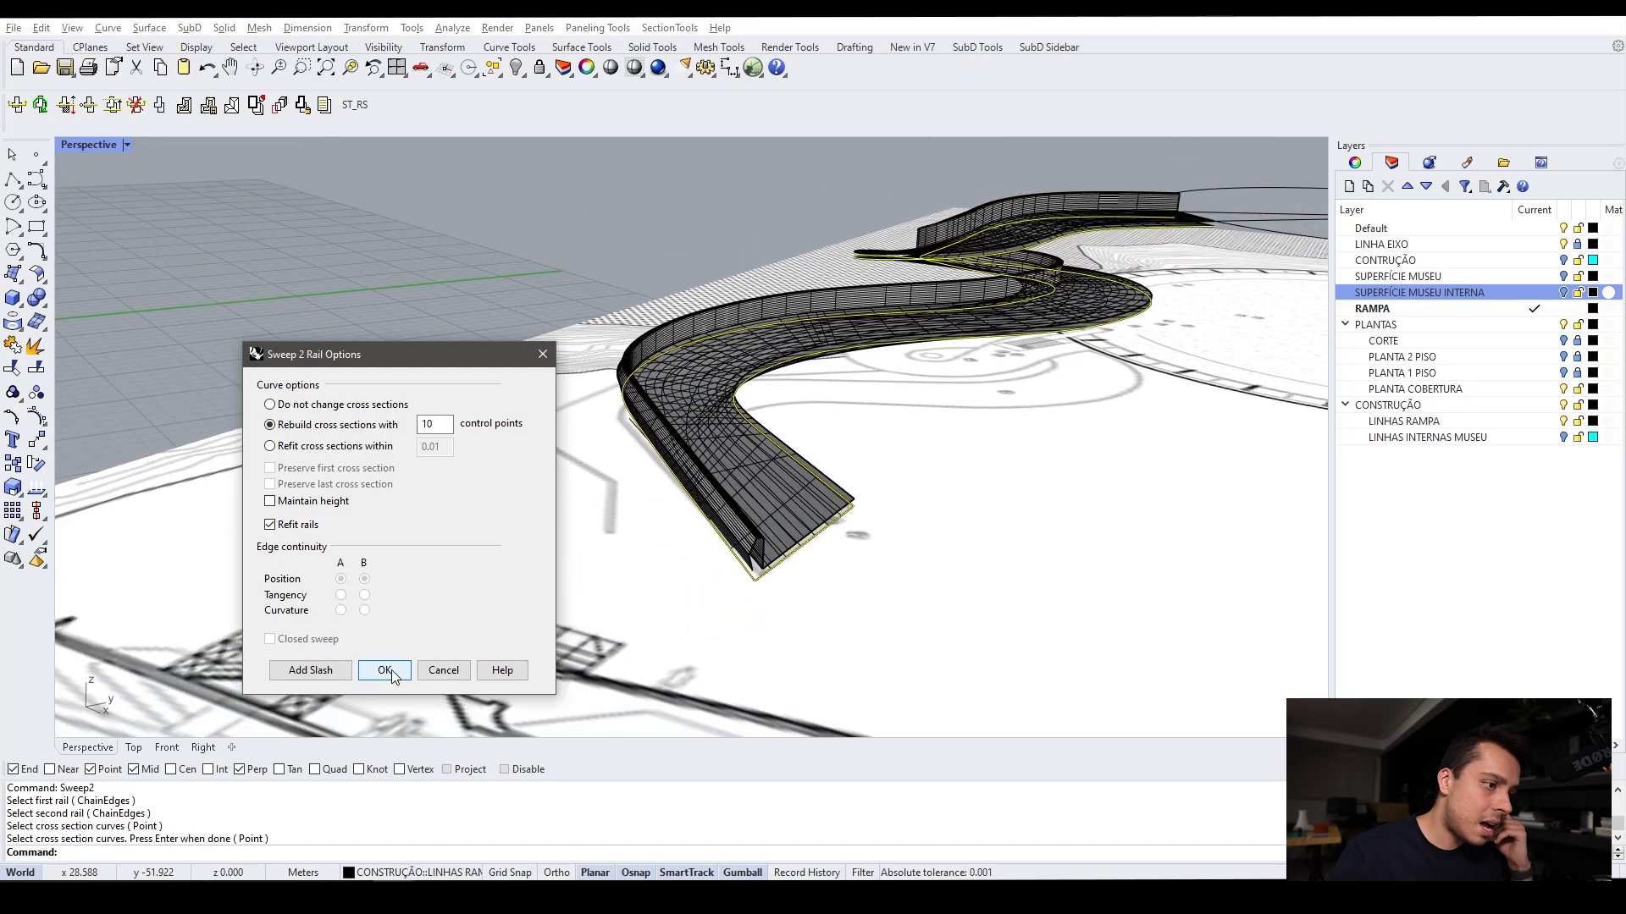
Add sweep slashes between the underside's rails, starting at the ramp's first bend
scroll(724, 552, "up", 5)
right_click_drag(722, 547, 868, 527)
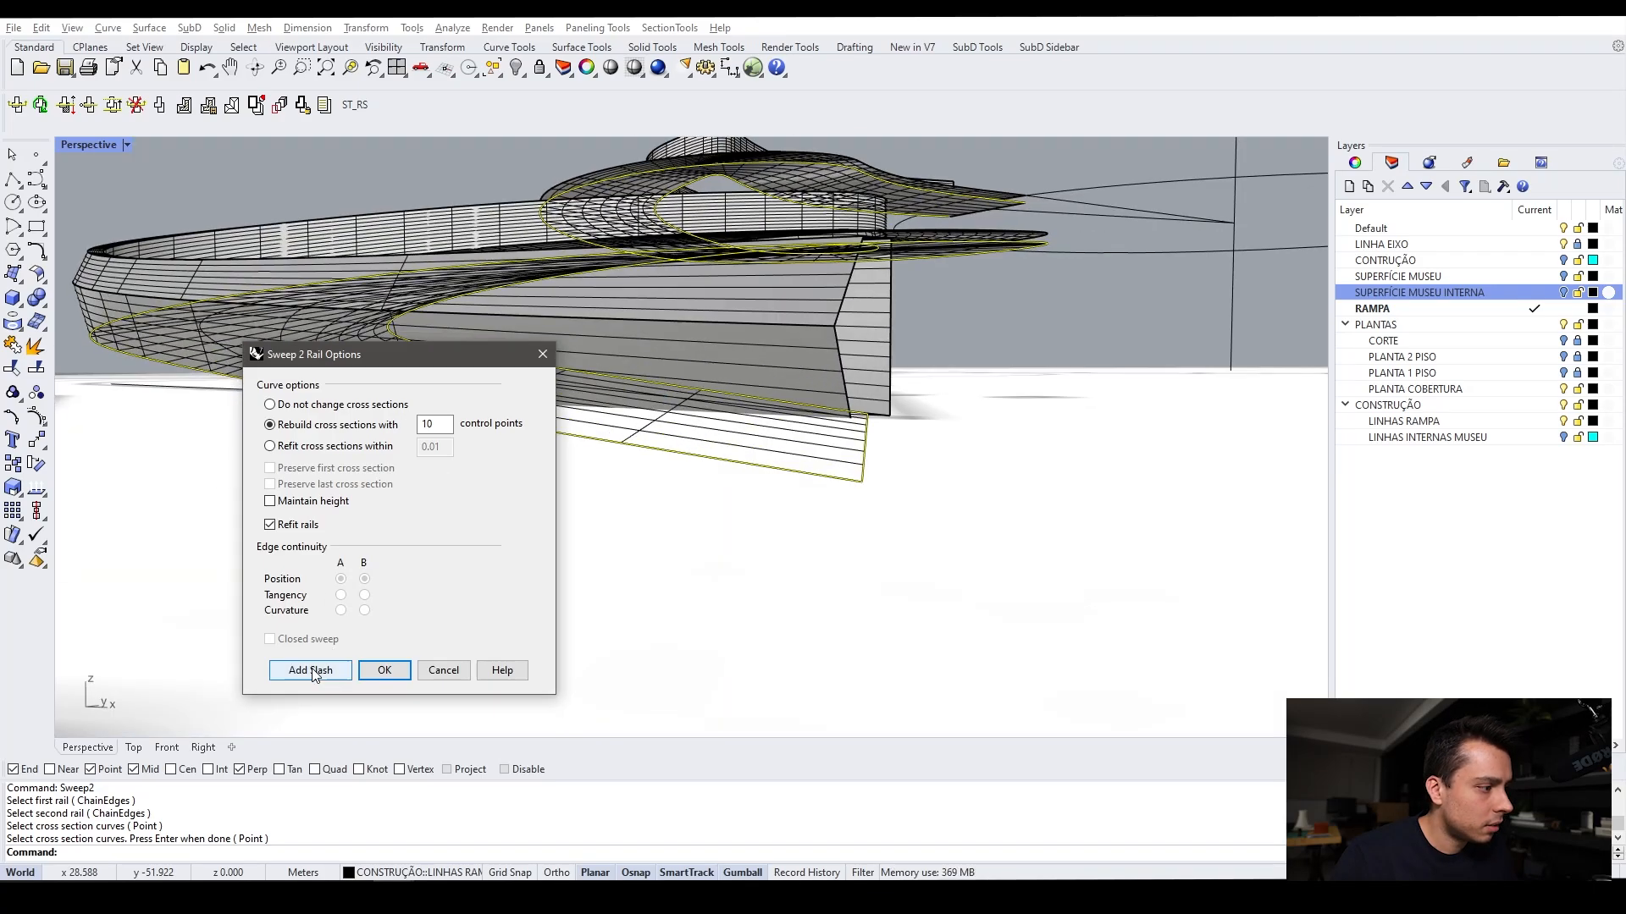
left_click(312, 672)
right_click_drag(808, 193, 762, 355)
scroll(713, 438, "up", 4)
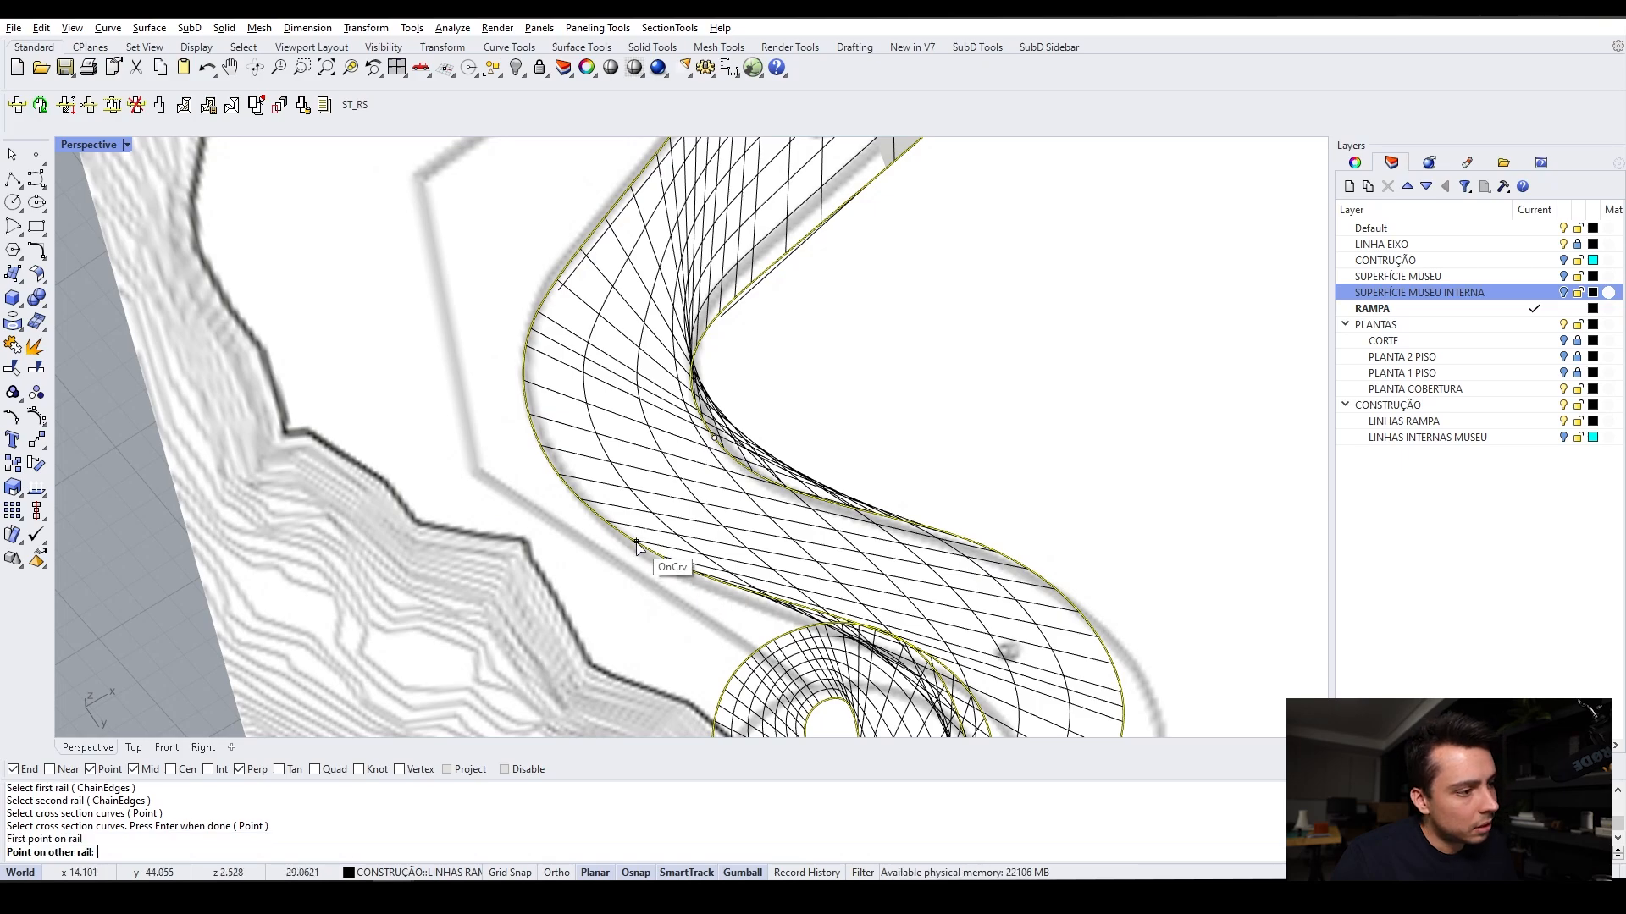
left_click(618, 531)
scroll(791, 225, "down", 2)
right_click_drag(791, 225, 801, 394)
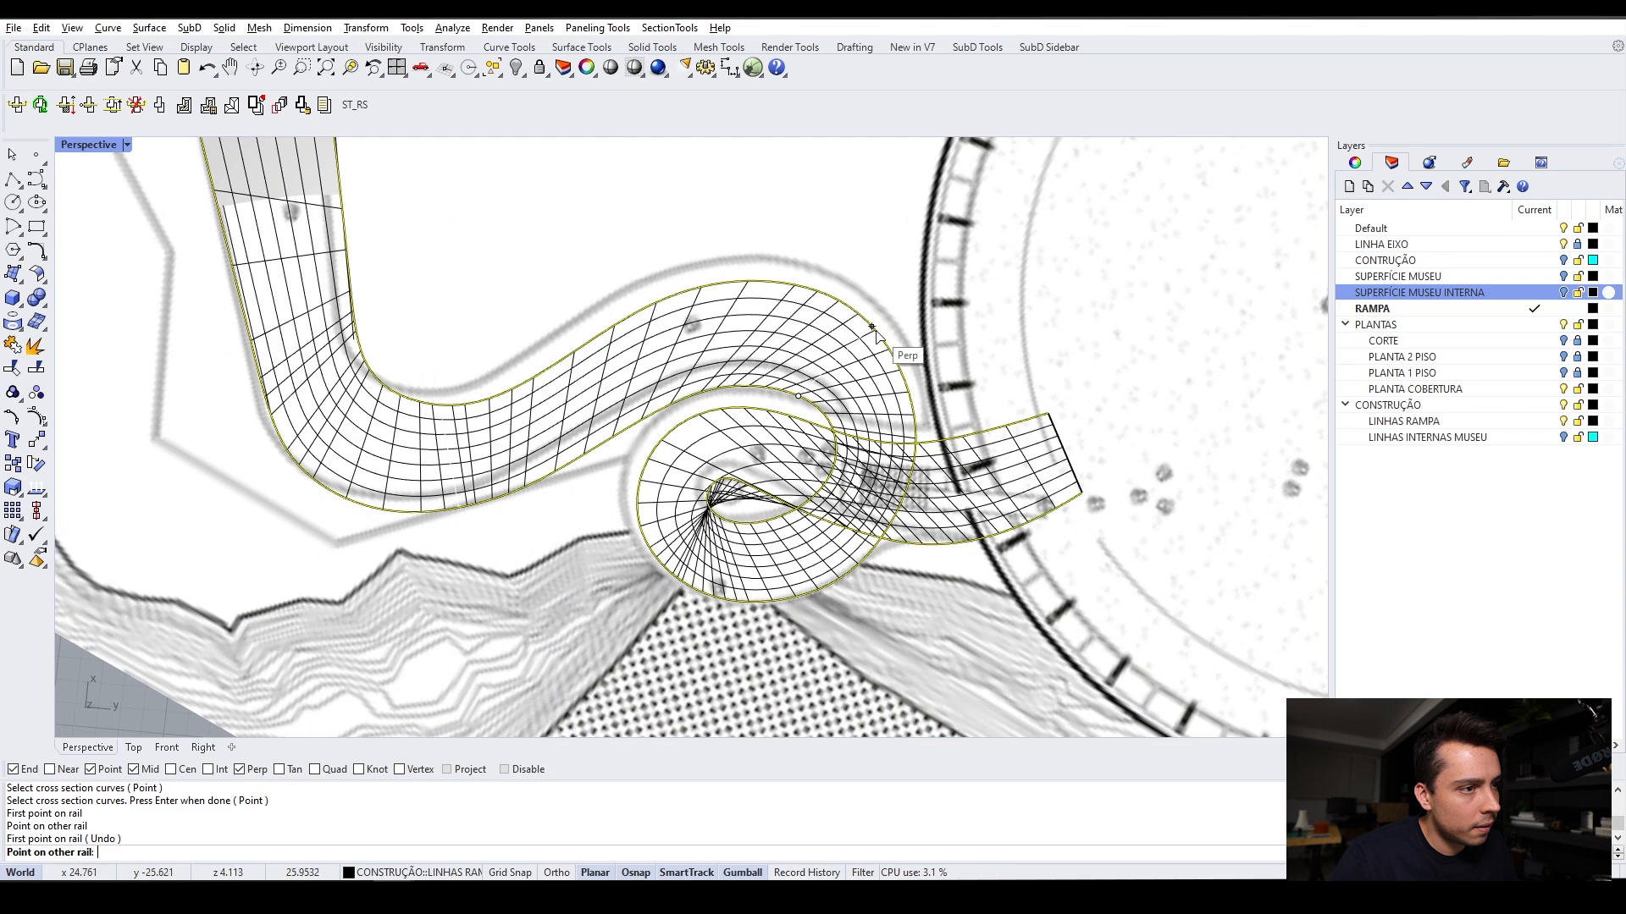
Add further slashes across the underside around the spiral loop, and create the underside surface
scroll(760, 436, "up", 2)
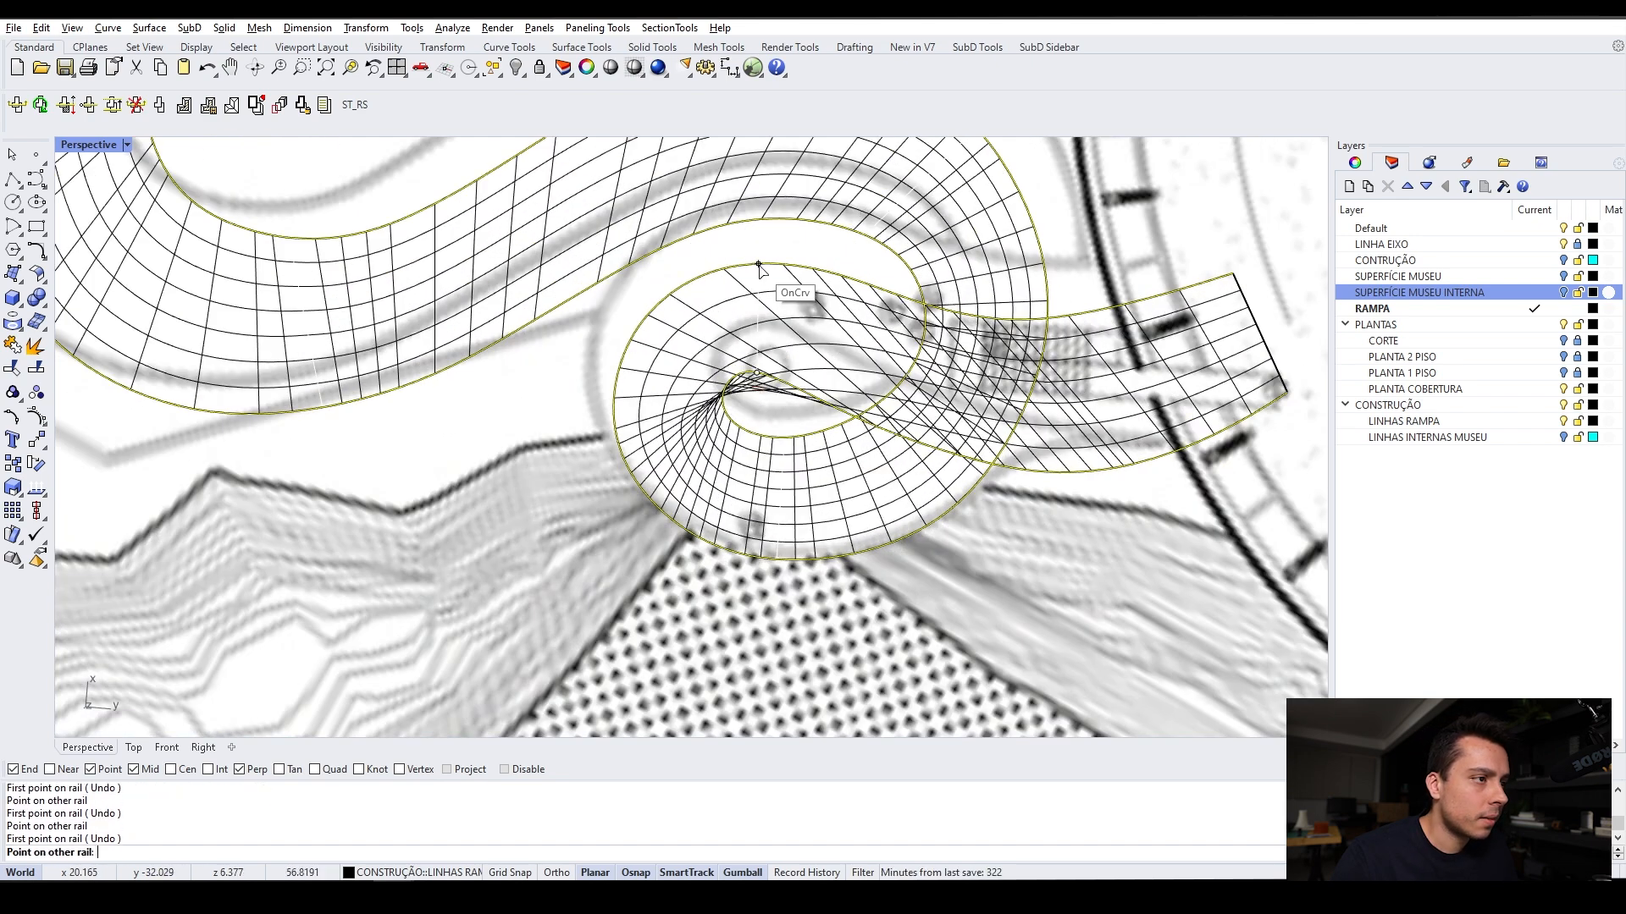
right_click_drag(733, 403, 760, 349)
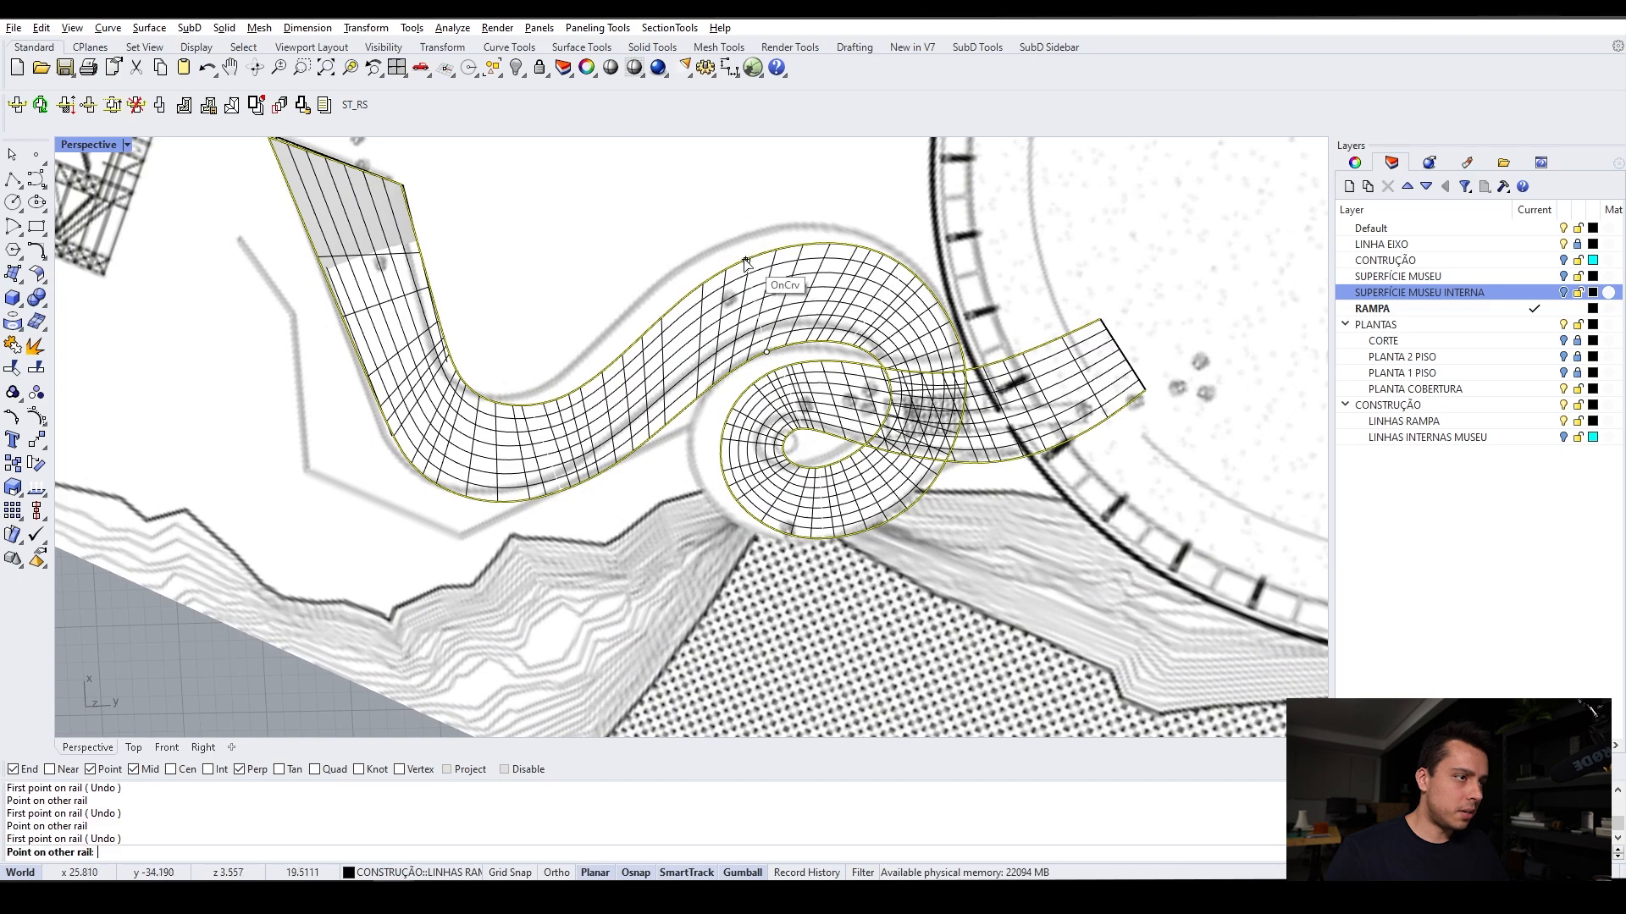
left_click(722, 272)
right_click_drag(733, 271, 796, 428)
scroll(831, 294, "up", 6)
scroll(832, 294, "down", 4)
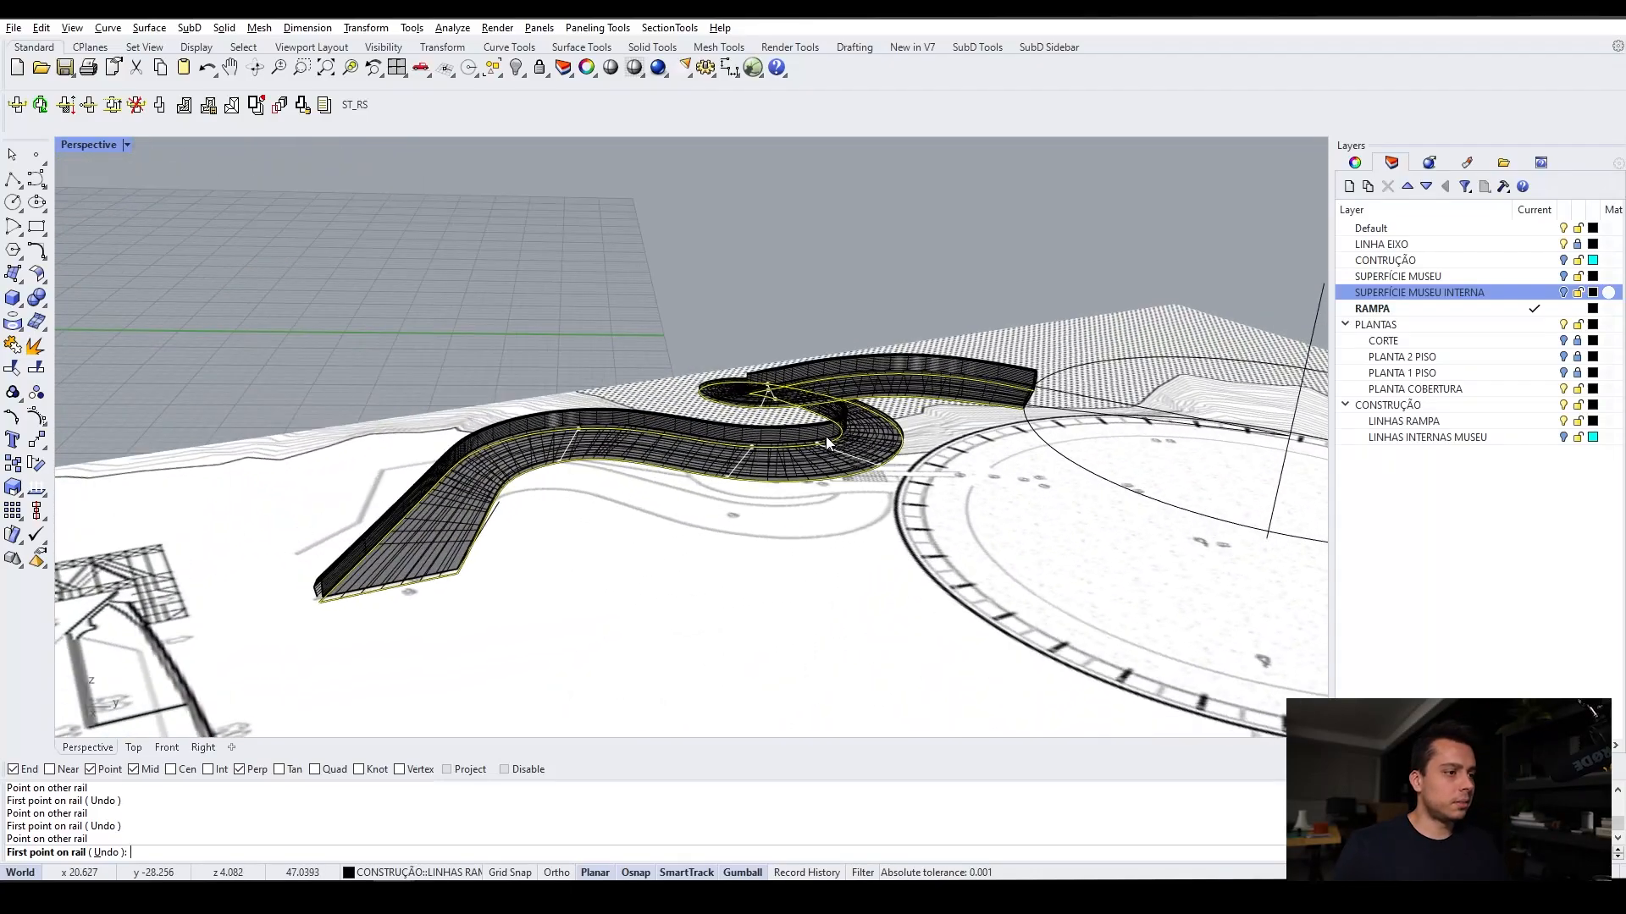
key("Return")
left_click(384, 670)
Set up a two-rail sweep for the thin side without a parapet, between the floor and underside edge curves, with the short vertical entrance line as section
right_click_drag(762, 432, 796, 423)
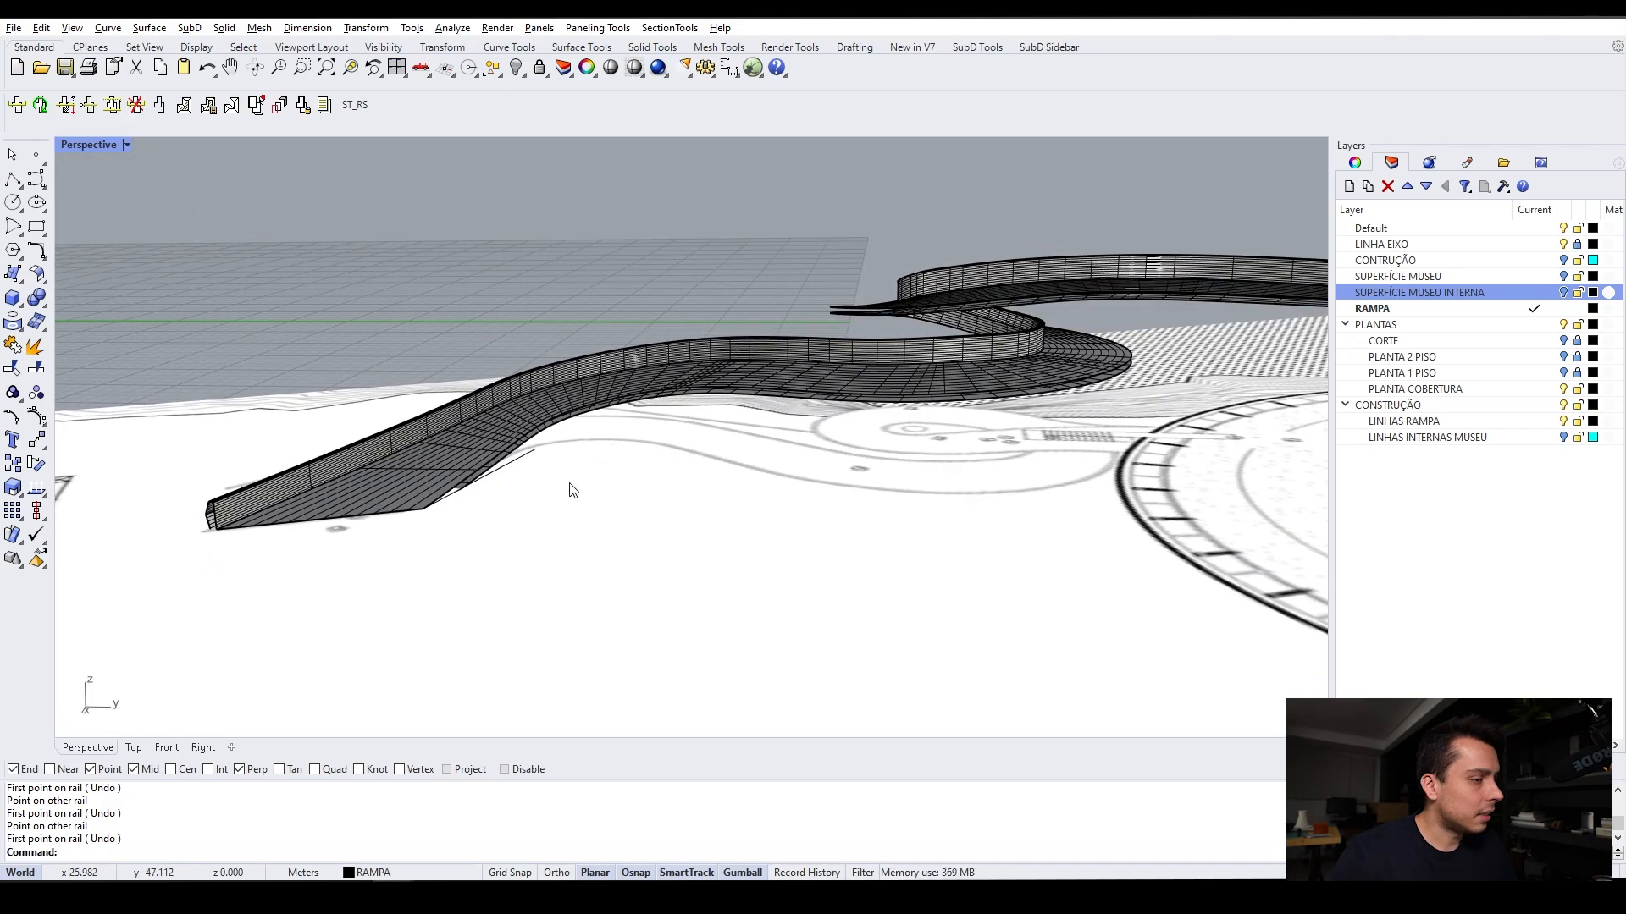
scroll(441, 491, "up", 5)
right_click_drag(441, 491, 511, 419)
scroll(530, 422, "up", 2)
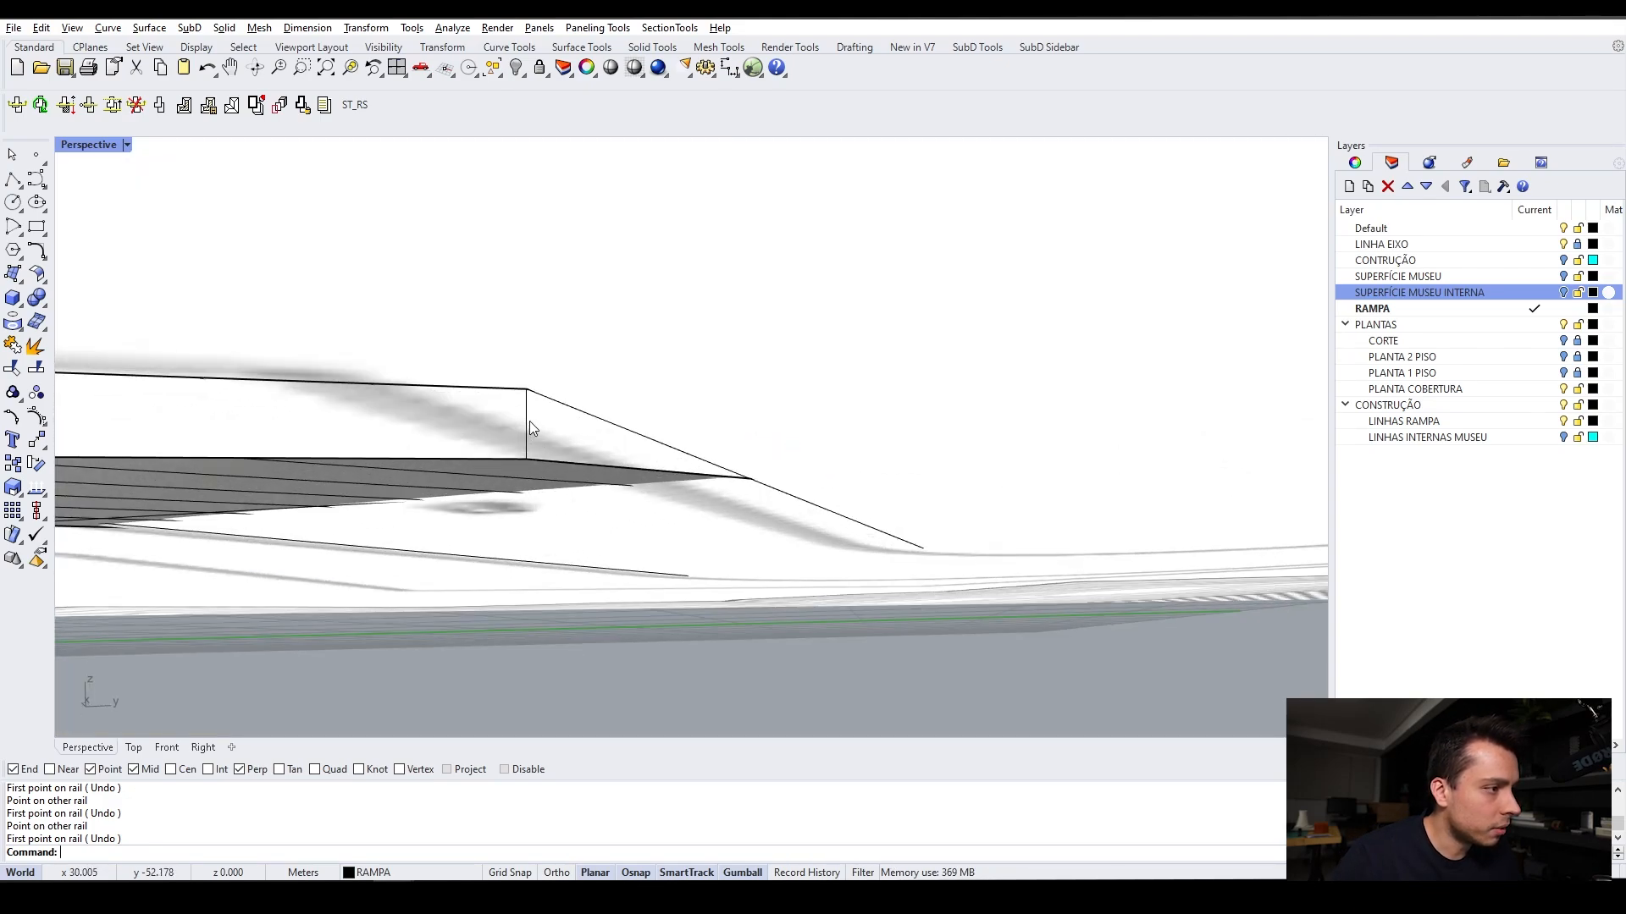
type("Sw")
left_click(566, 459)
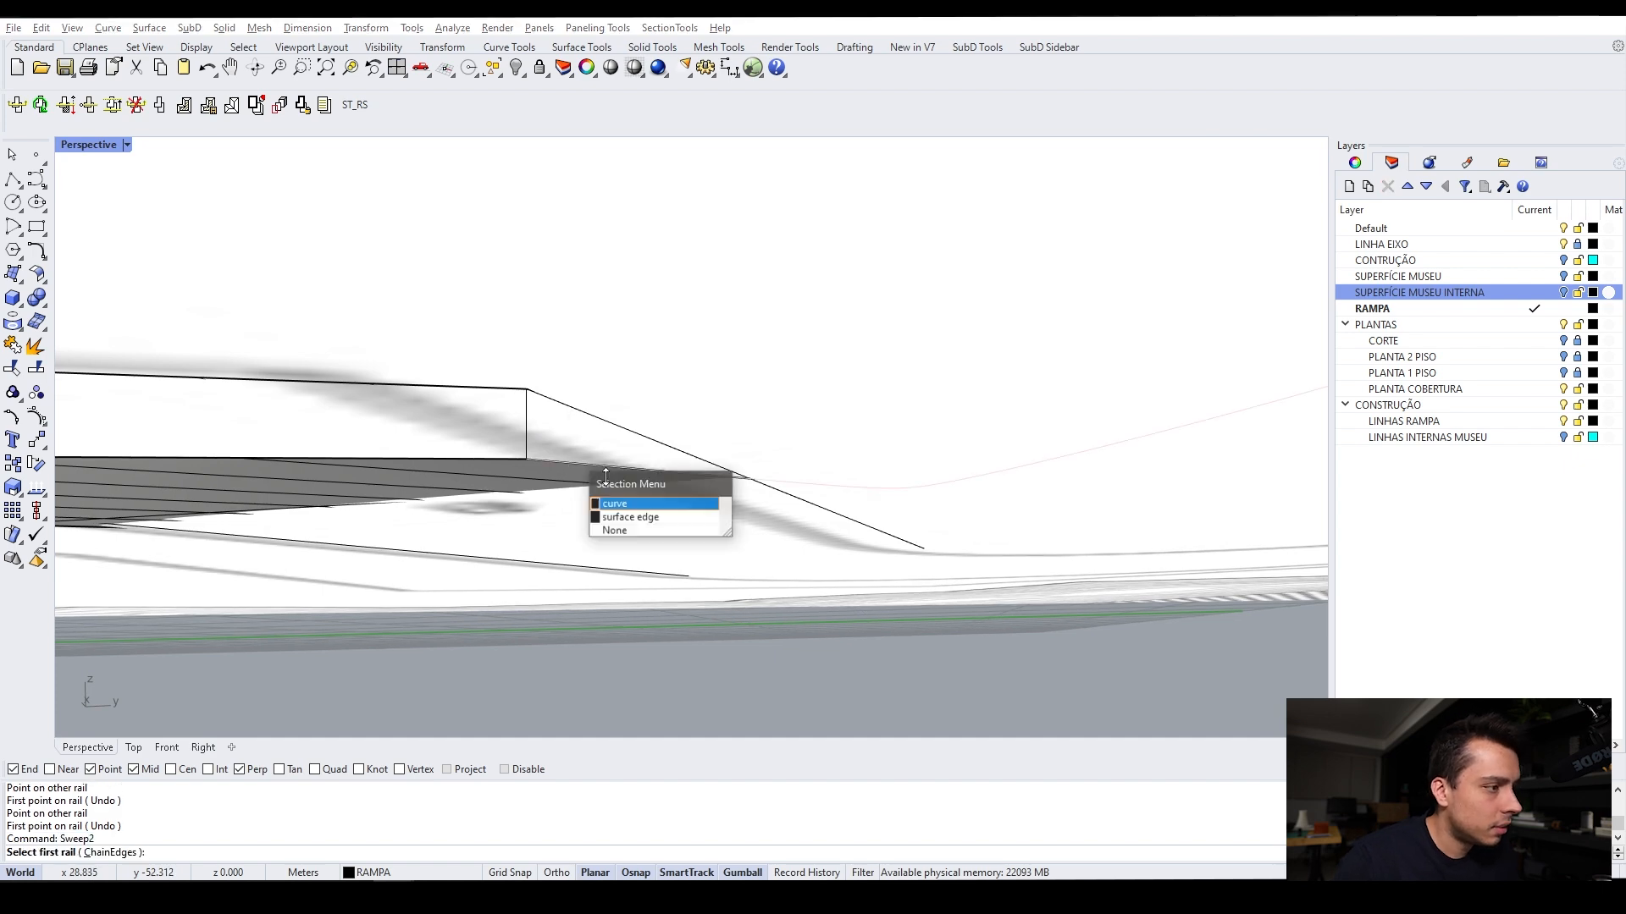
left_click(629, 503)
right_click_drag(629, 504, 577, 597)
left_click(628, 464)
right_click(579, 423)
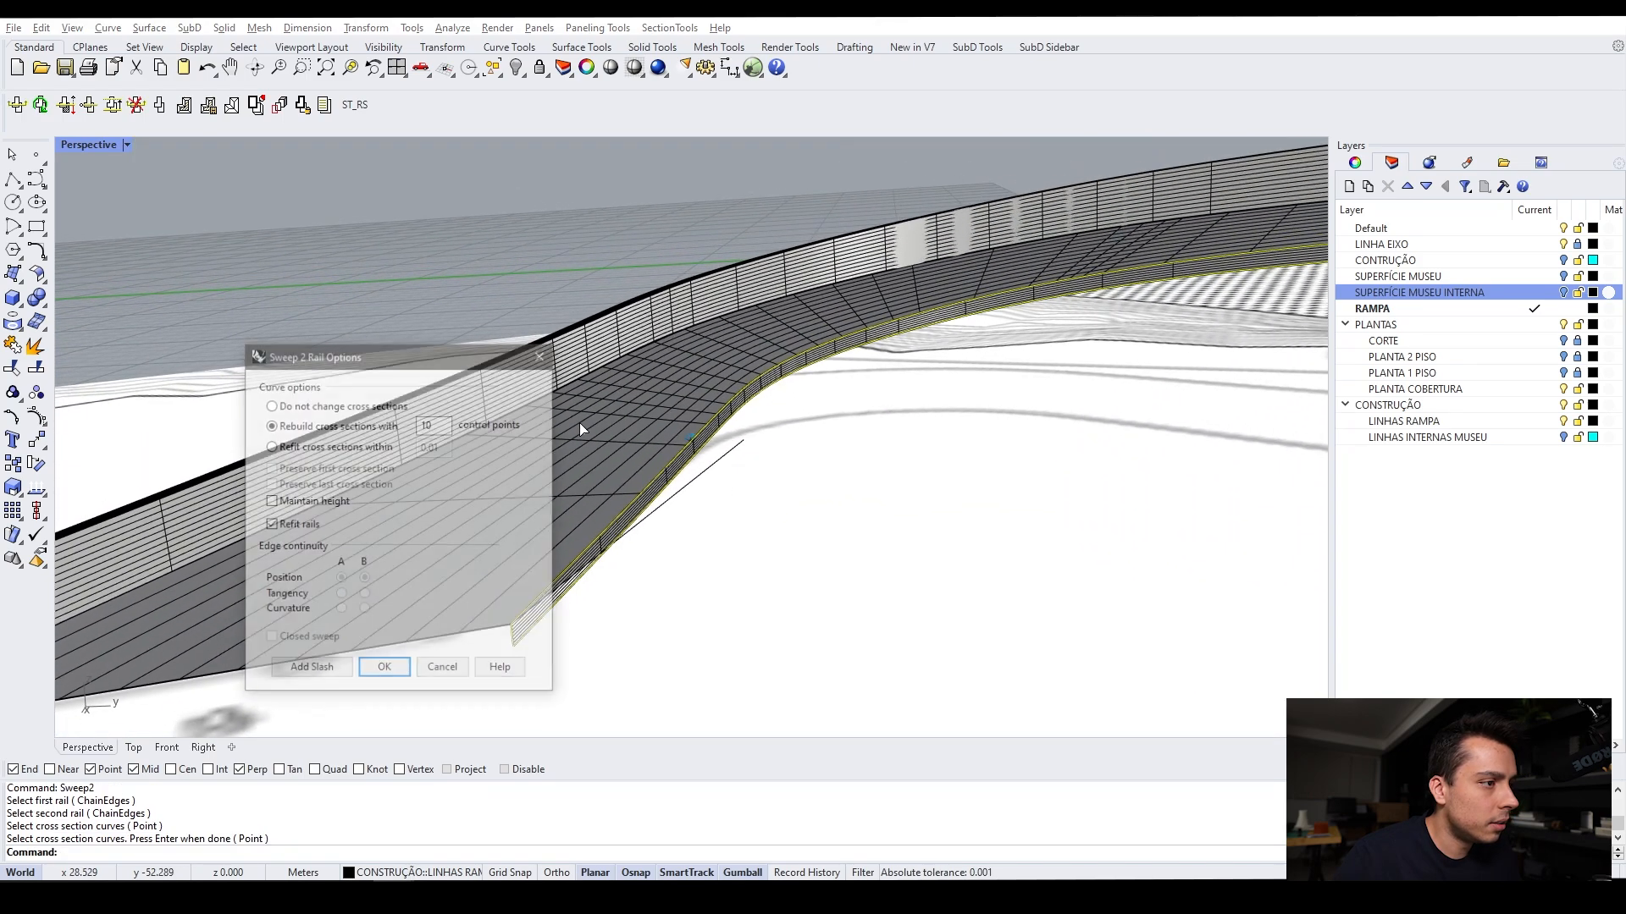
Add a slash across the thin side face near the ramp's bends, and create the surface
left_click(311, 671)
right_click_drag(311, 671, 743, 432)
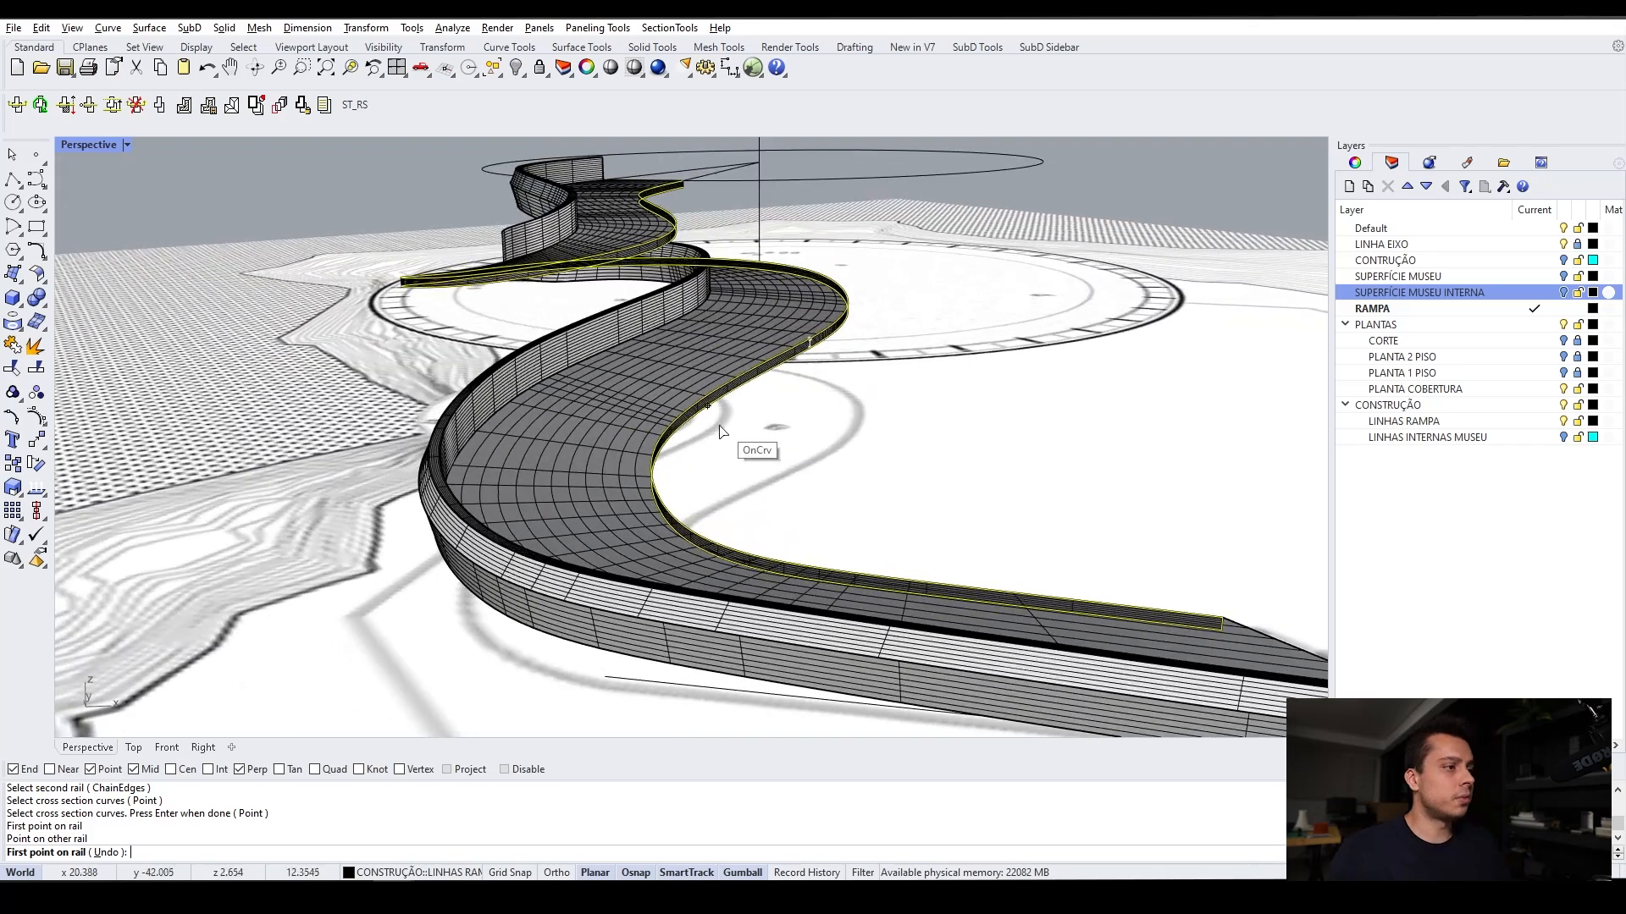
right_click(719, 320)
left_click(384, 669)
right_click_drag(525, 508, 665, 347)
Preview the ramp with the Shade command without surface wires, and return to the normal display
left_click(611, 69)
mouse_move(813, 330)
right_mouse_down()
mouse_move(762, 363)
mouse_move(791, 628)
mouse_move(960, 270)
mouse_move(1056, 268)
mouse_move(951, 257)
mouse_move(745, 305)
mouse_move(787, 336)
mouse_move(700, 265)
mouse_move(691, 278)
right_mouse_up()
scroll(762, 363, "down", 3)
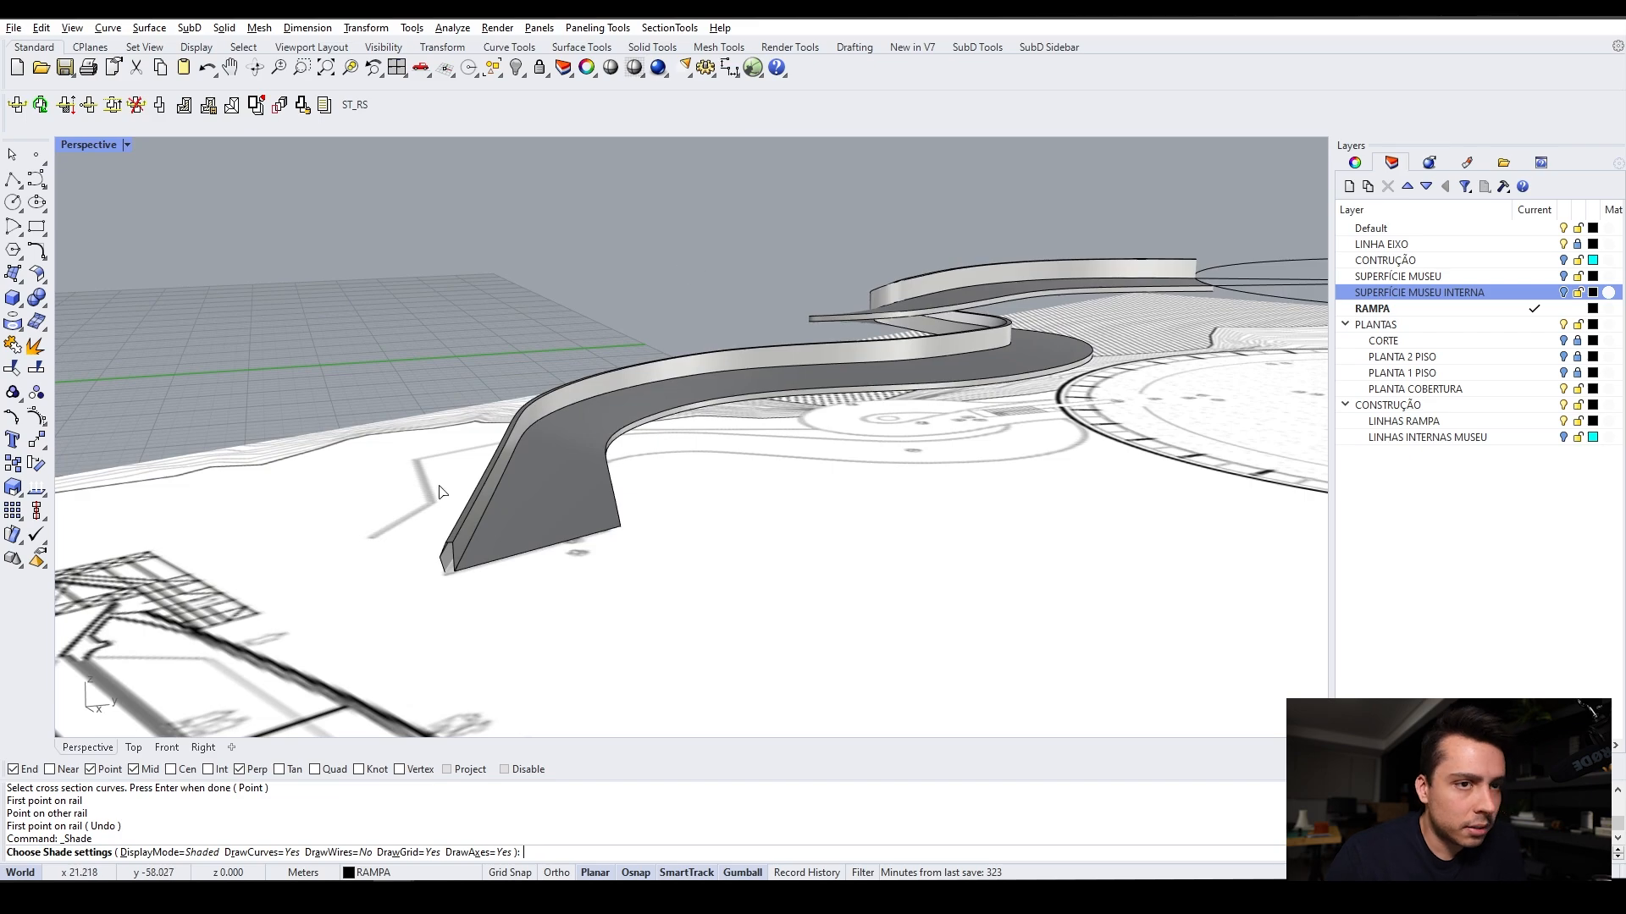
key("Return")
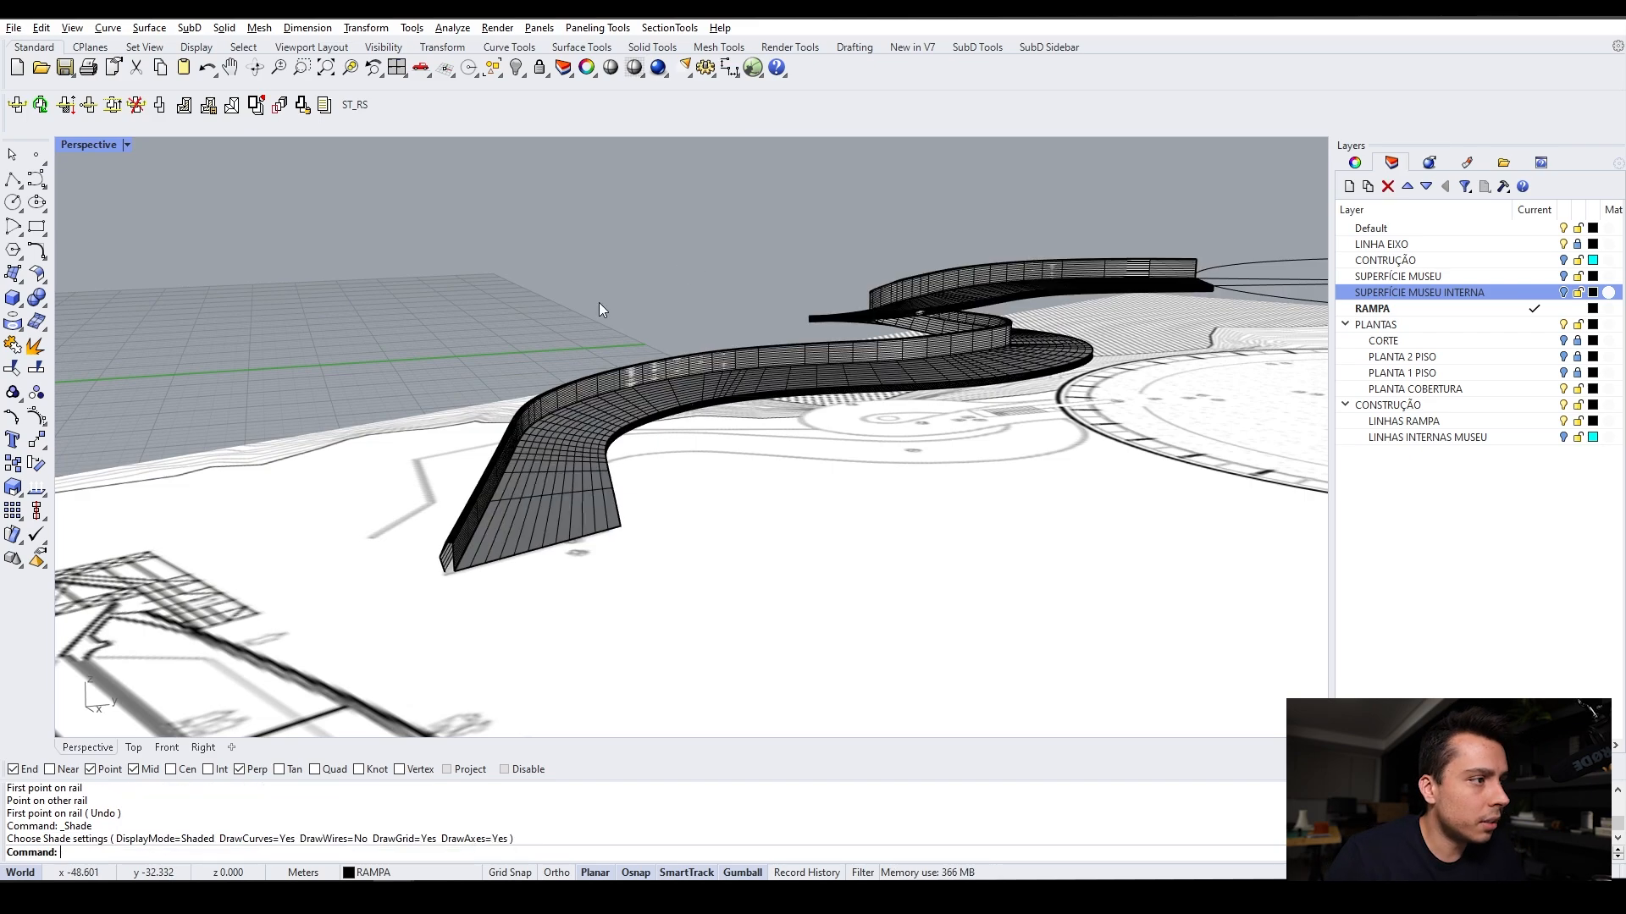
right_click_drag(674, 349, 923, 326)
scroll(835, 370, "down", 3)
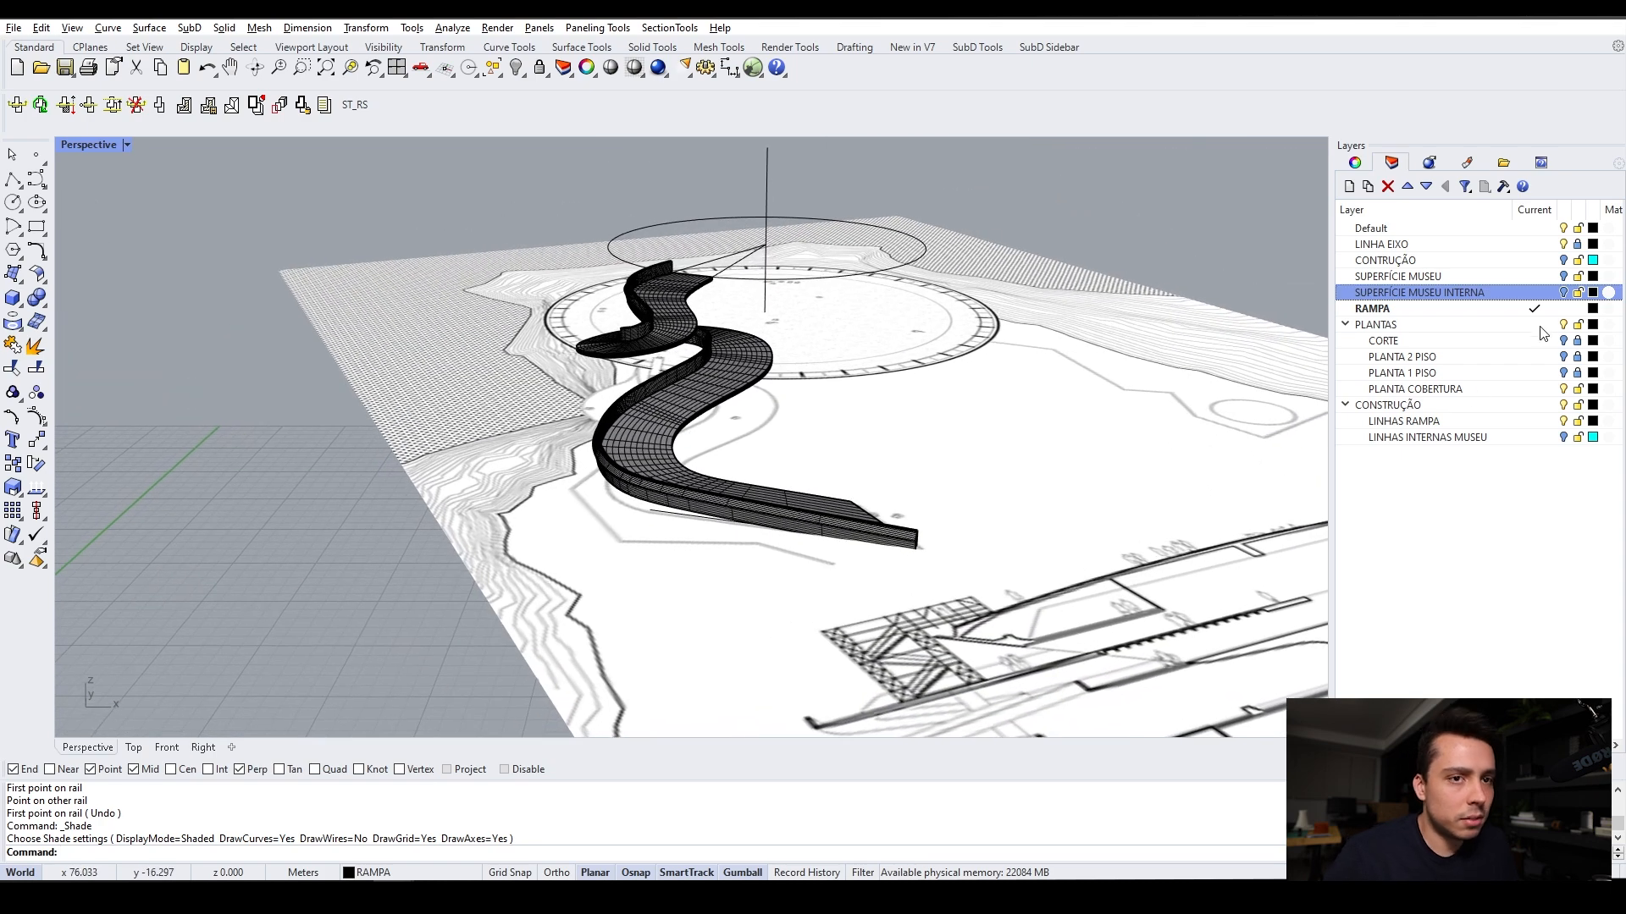
Hide the PLANTA COBERTURA layer
left_click(1563, 390)
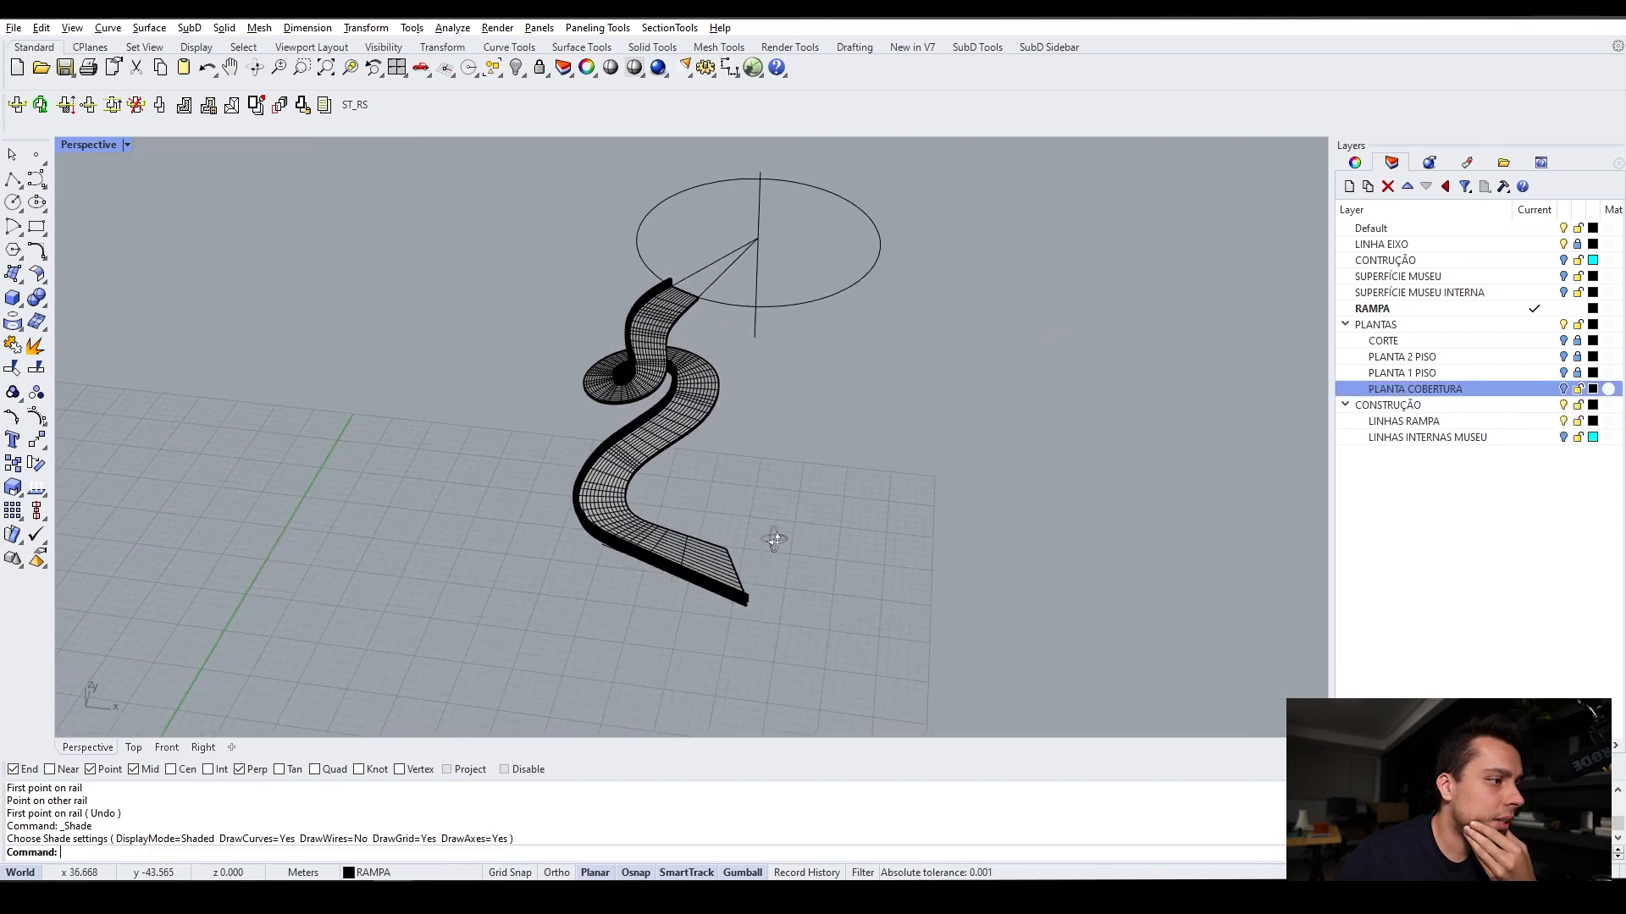
right_click_drag(621, 426, 733, 403)
scroll(734, 404, "up", 3)
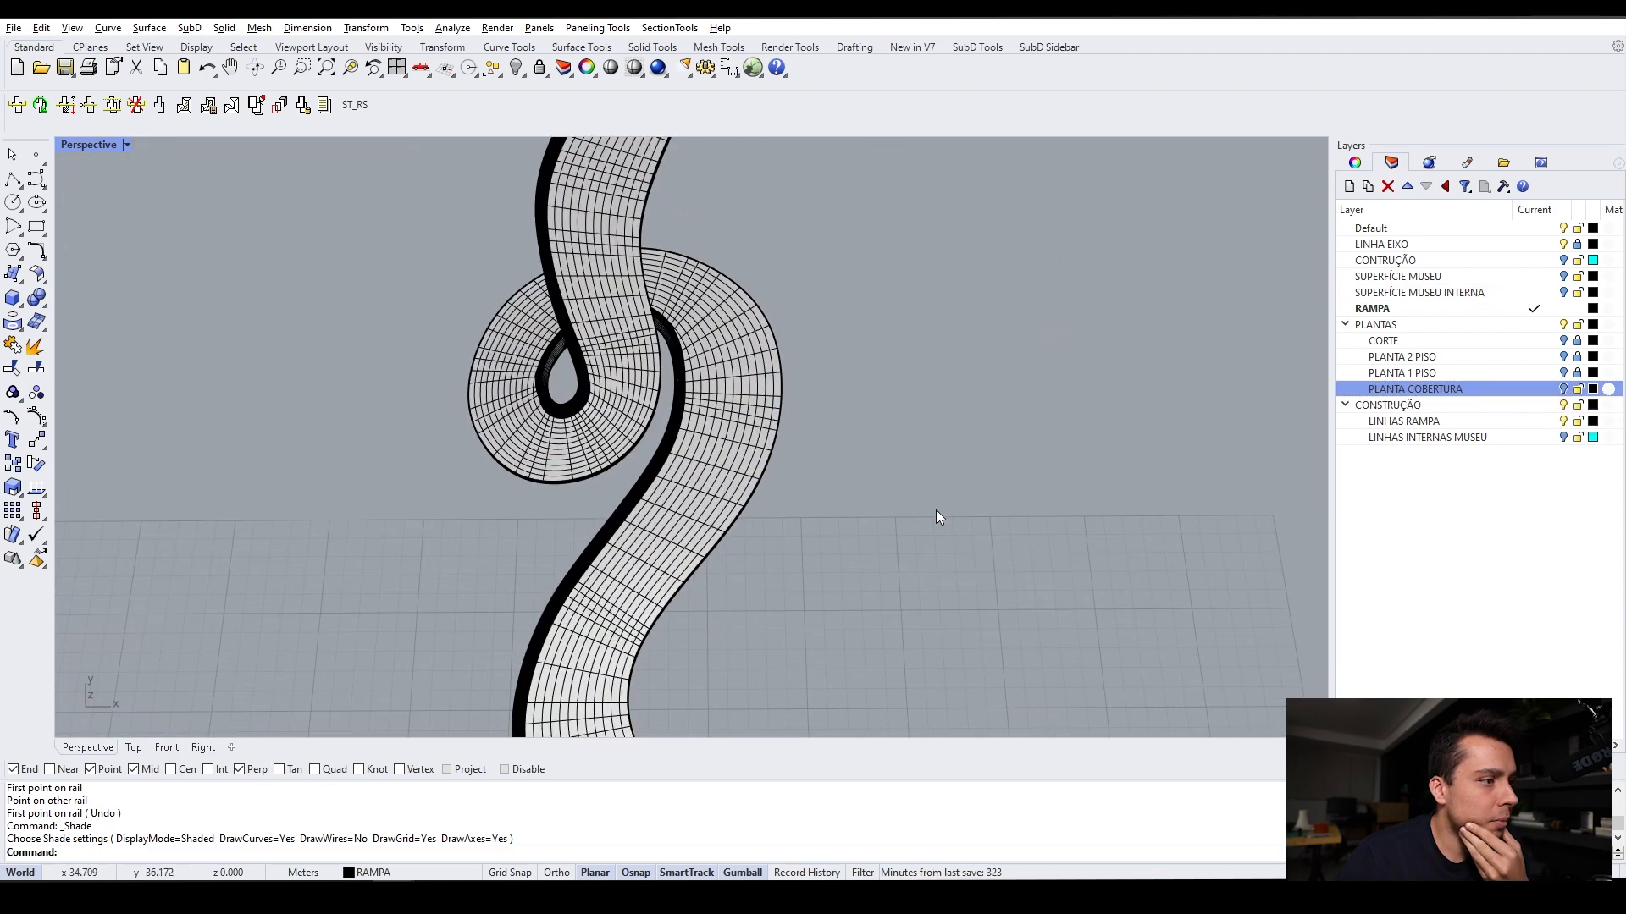
Select all the ramp surfaces and turn off their surface isocurve display
left_click_drag(511, 388, 511, 388)
left_click(1354, 163)
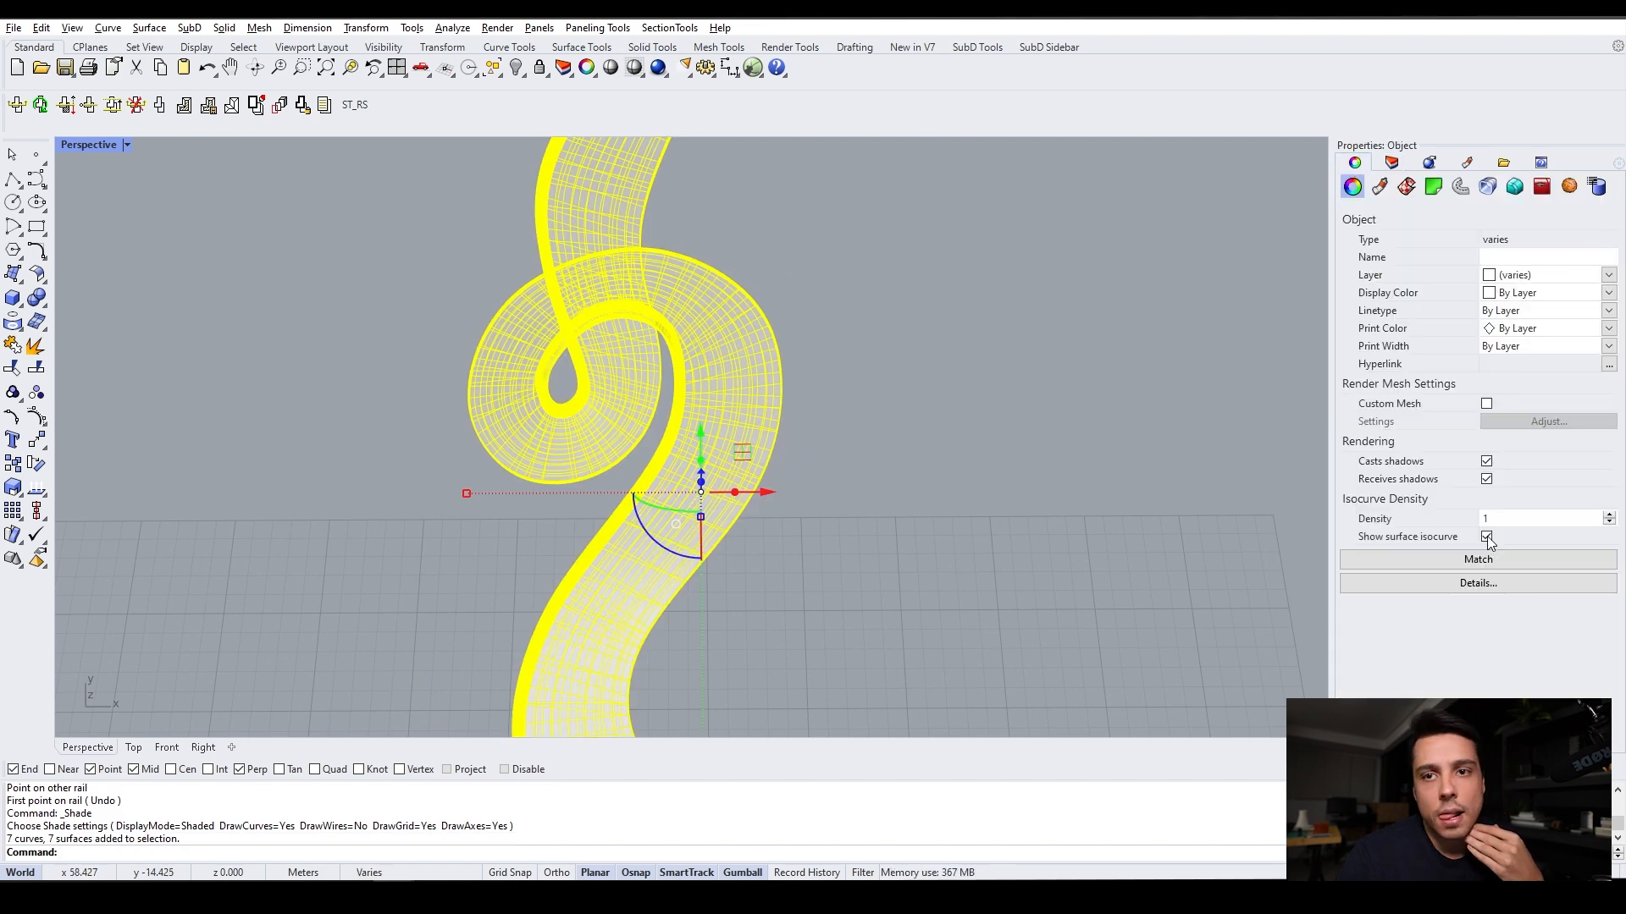
left_click(1143, 531)
right_click_drag(748, 450, 1061, 271)
scroll(809, 377, "down", 4)
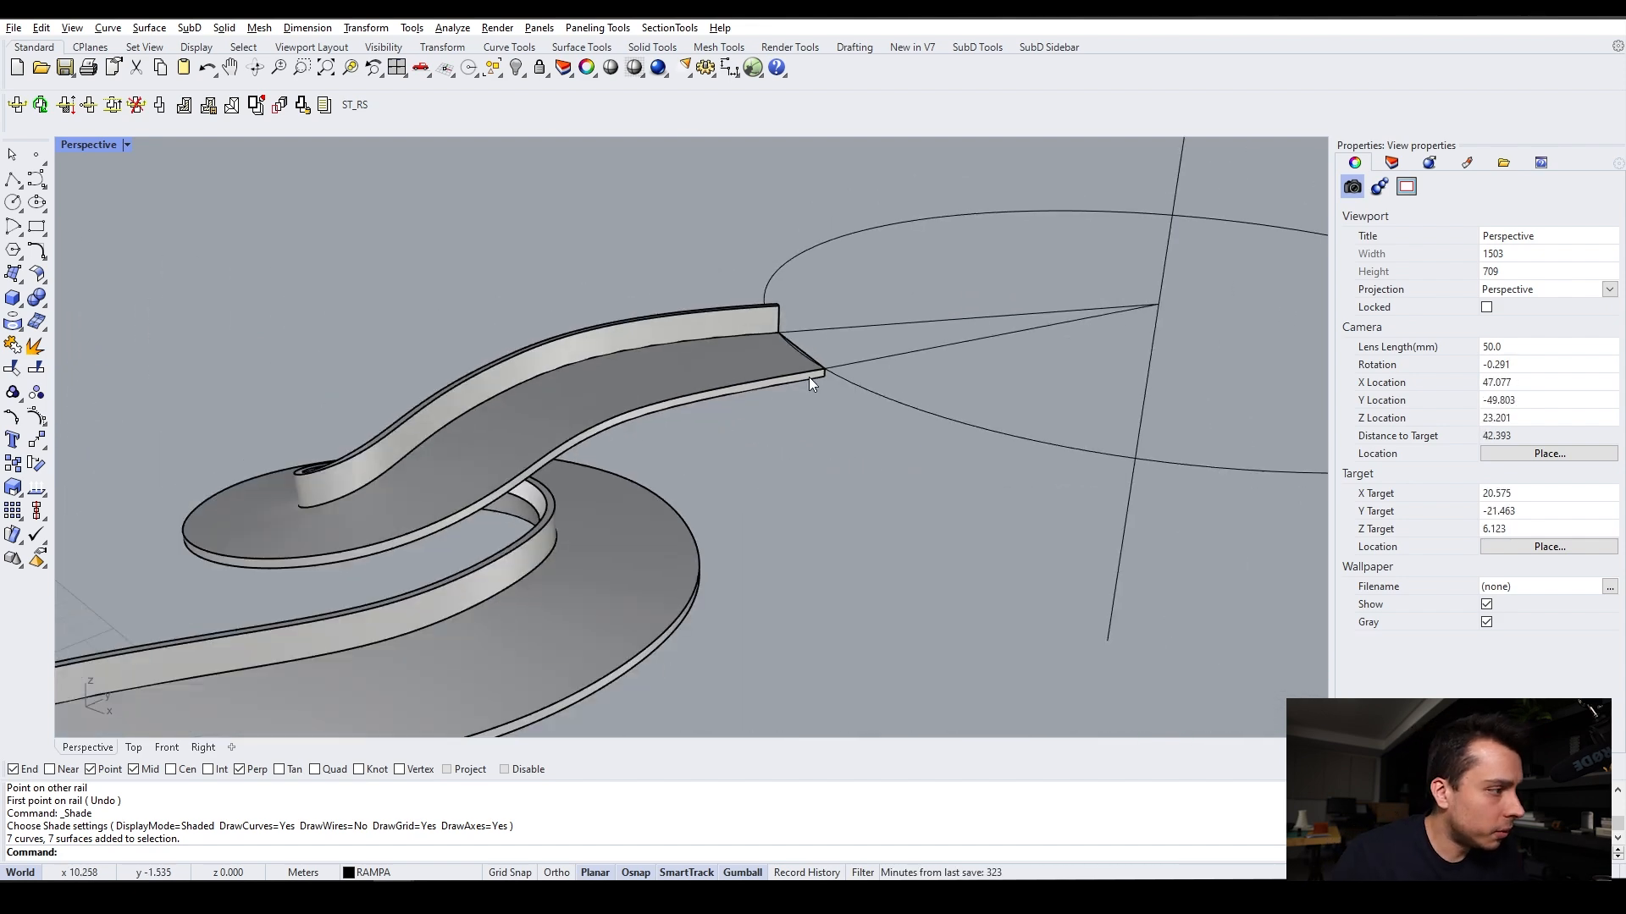
Delete the ramp's floor surface
left_click(729, 363)
right_click_drag(729, 363, 794, 437)
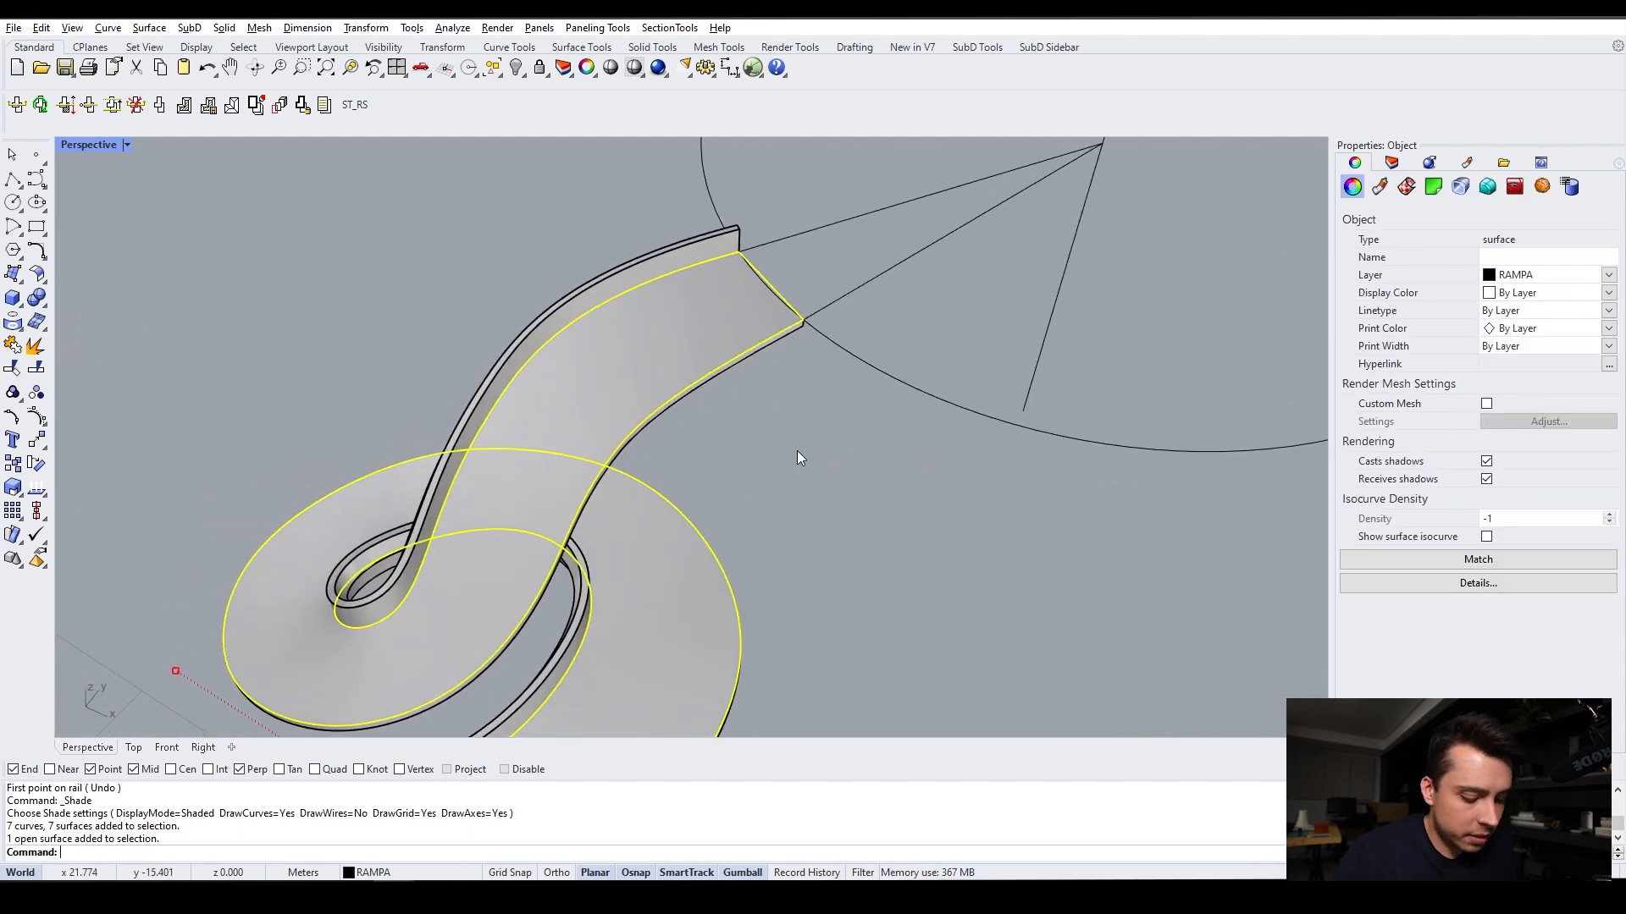
scroll(805, 440, "up", 3)
right_click_drag(815, 439, 764, 378)
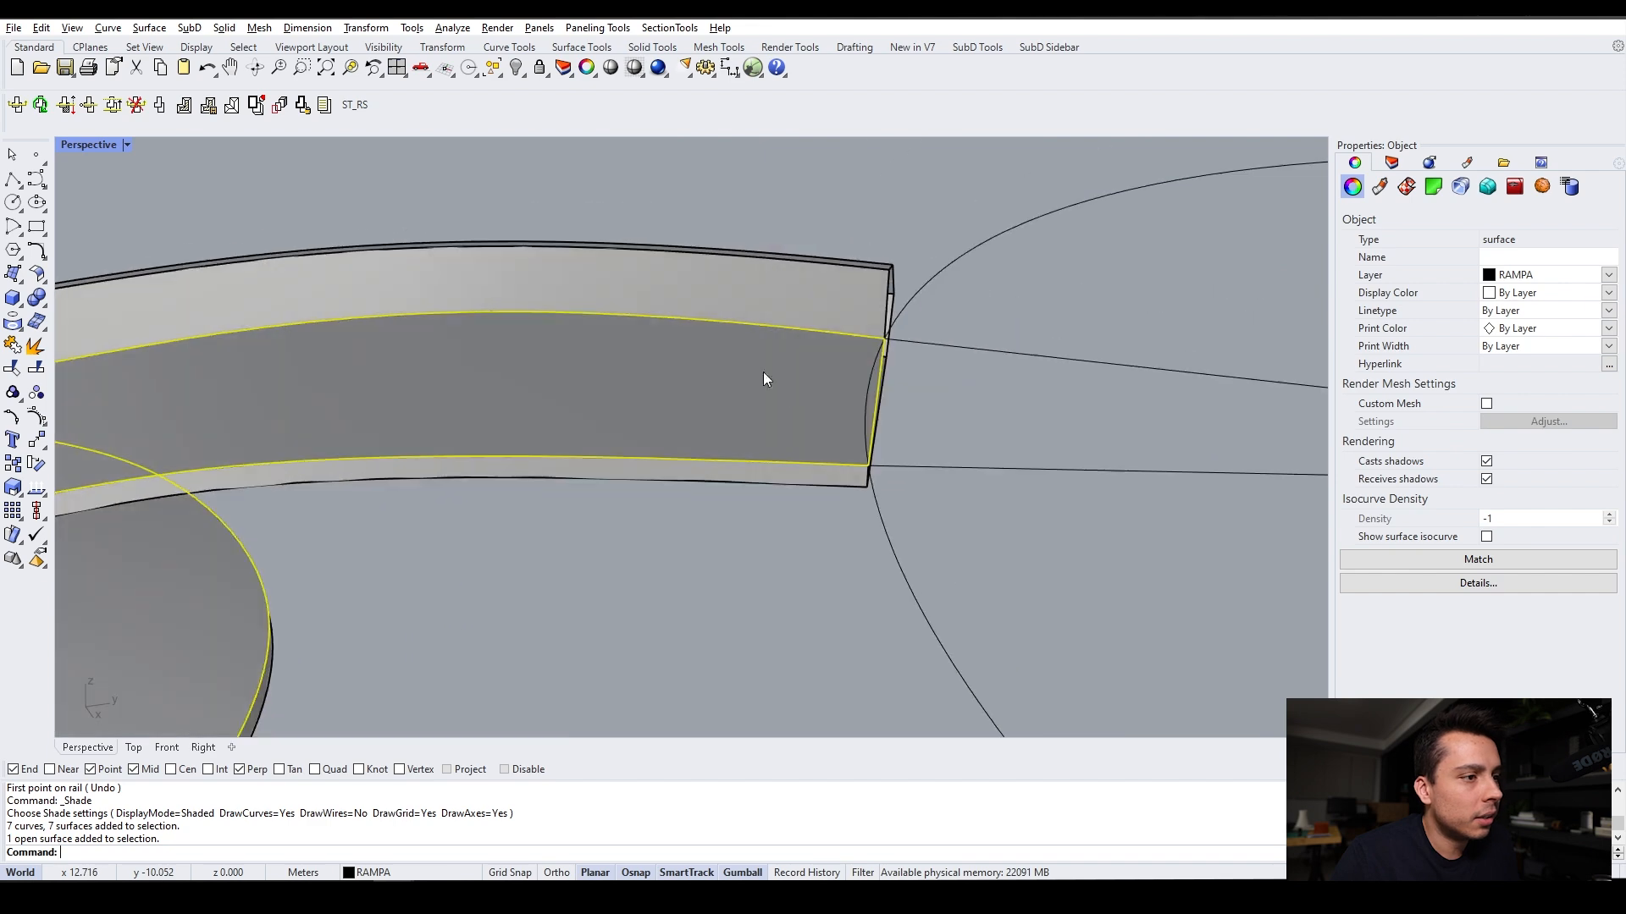
key("Delete")
scroll(906, 296, "down", 12)
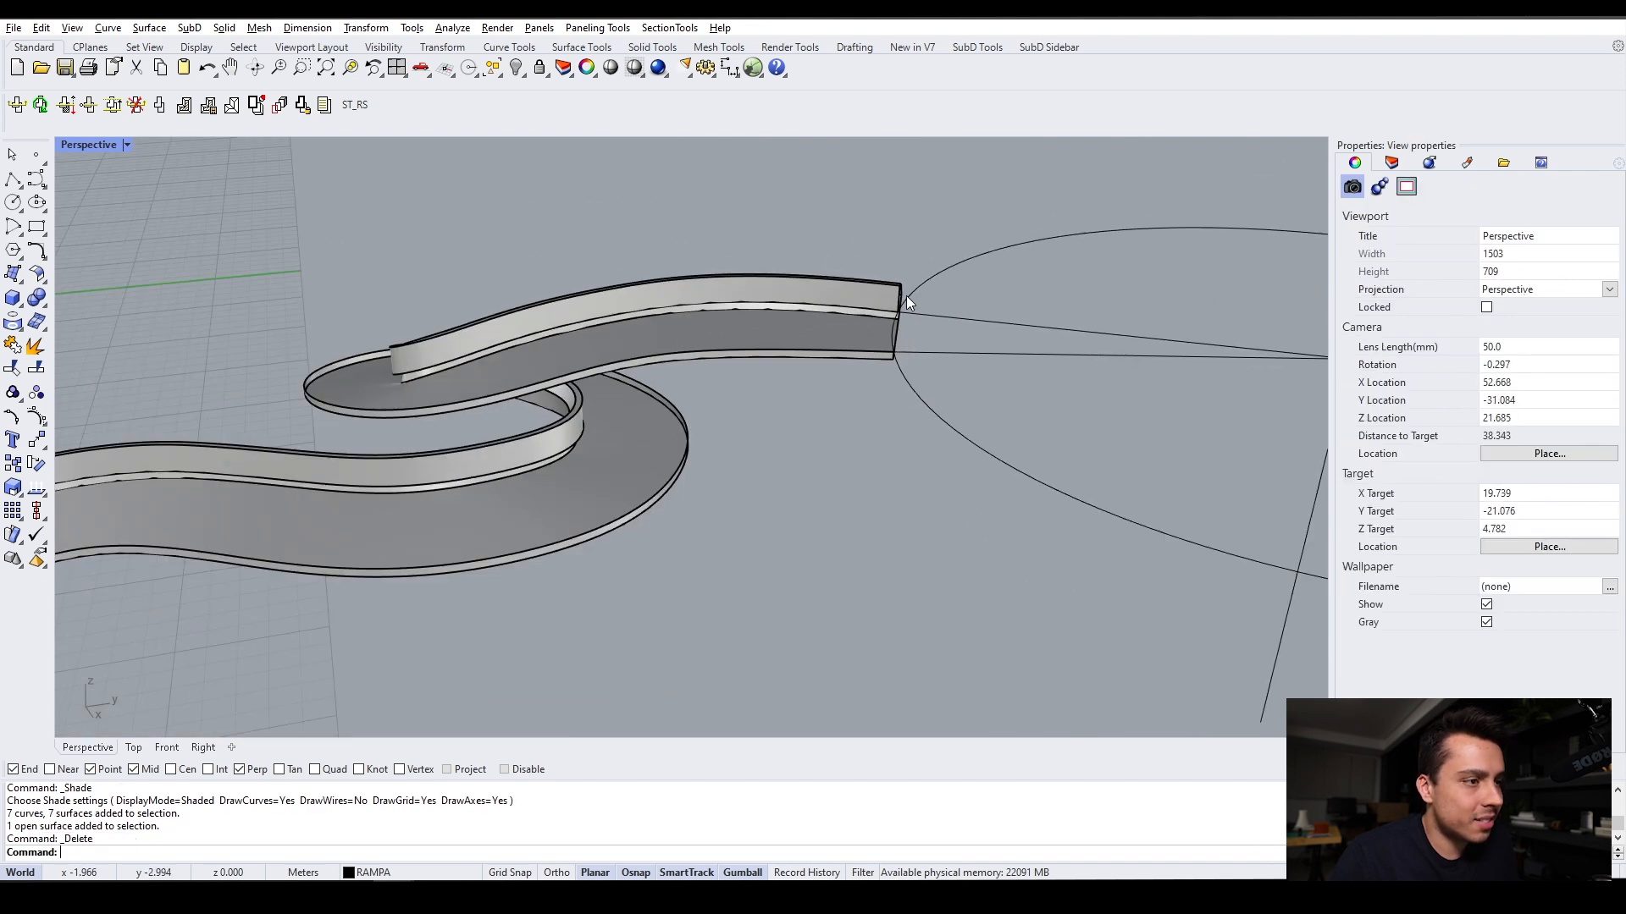
right_click_drag(648, 334, 740, 303)
scroll(740, 303, "down", 4)
scroll(547, 542, "up", 10)
scroll(547, 541, "up", 3)
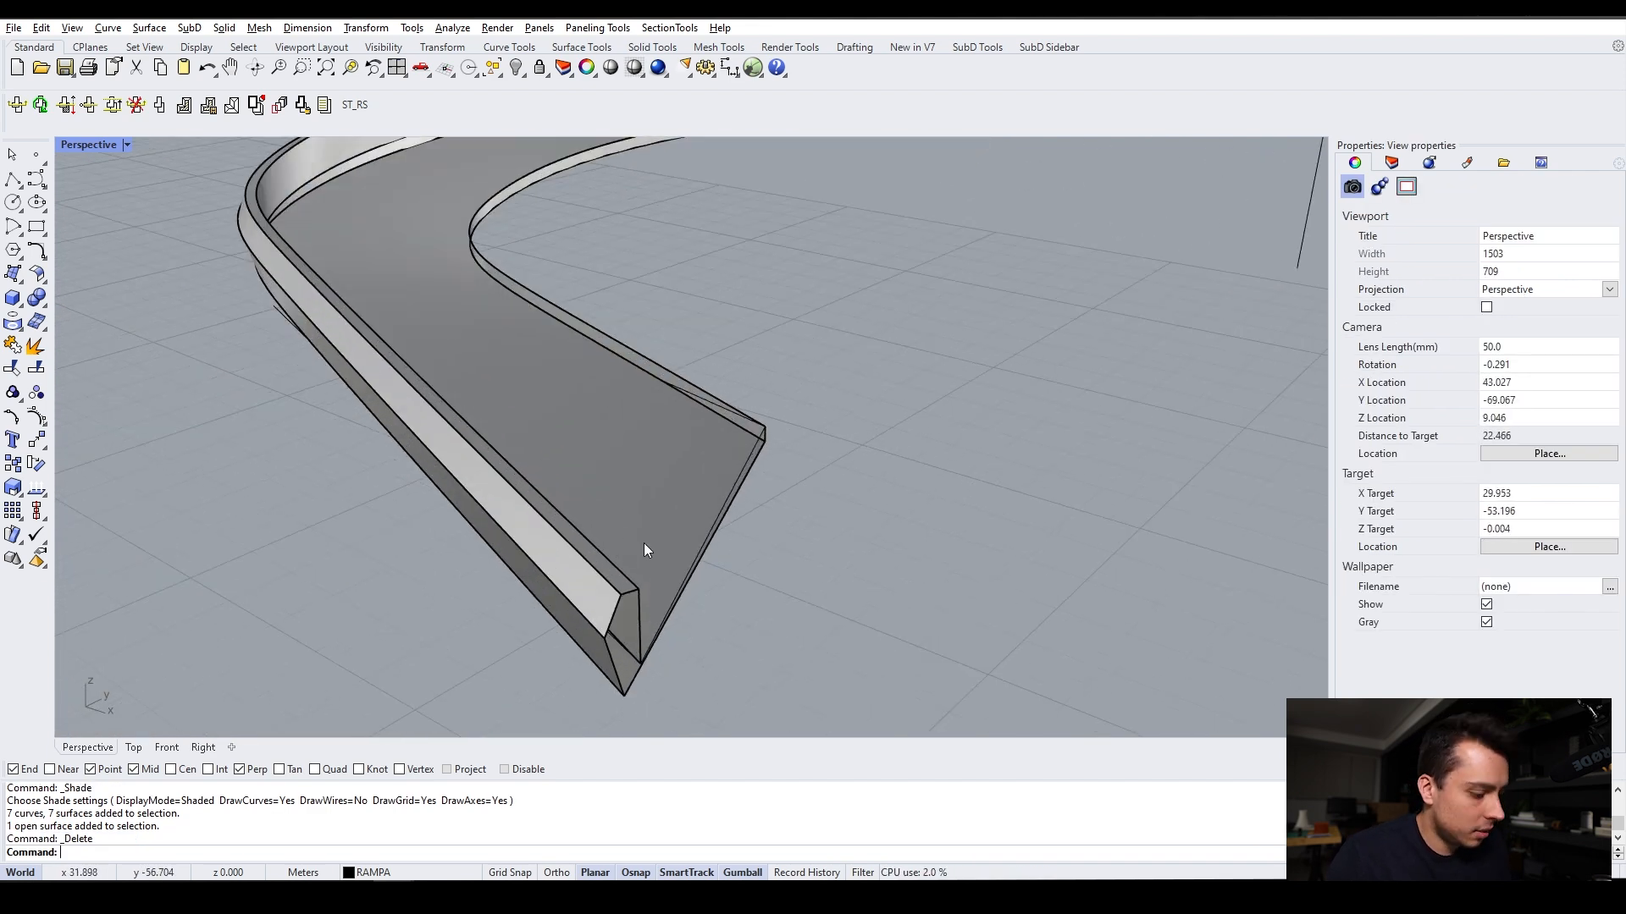
key("Return")
scroll(625, 652, "up", 5)
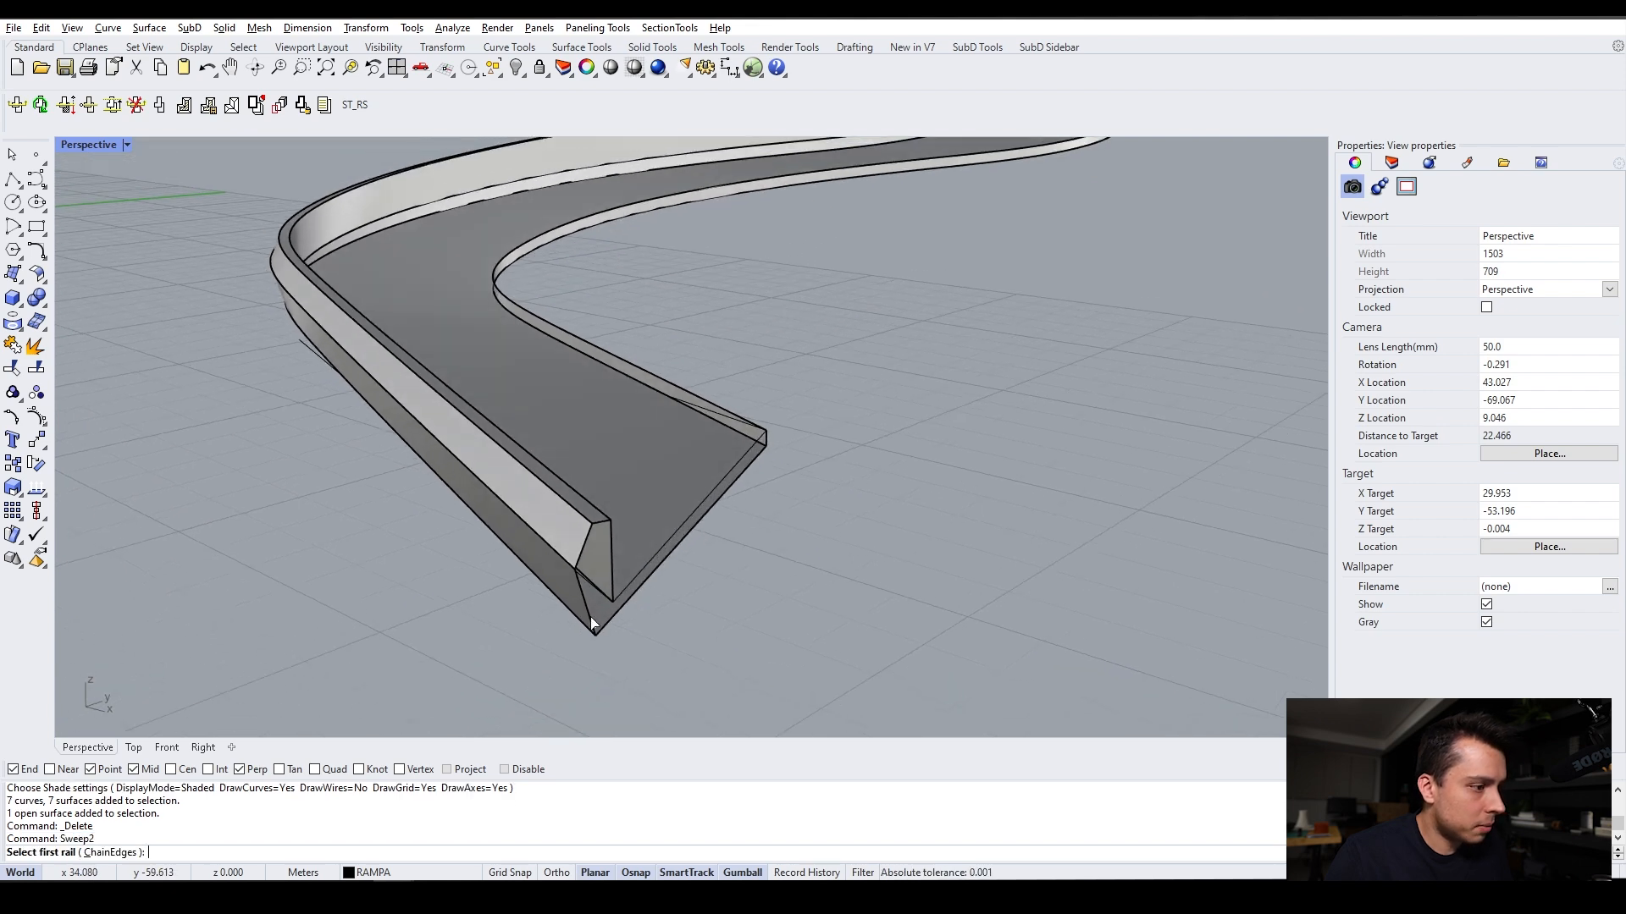
right_click_drag(626, 567, 414, 425)
left_click(512, 486)
right_click_drag(512, 486, 1069, 386)
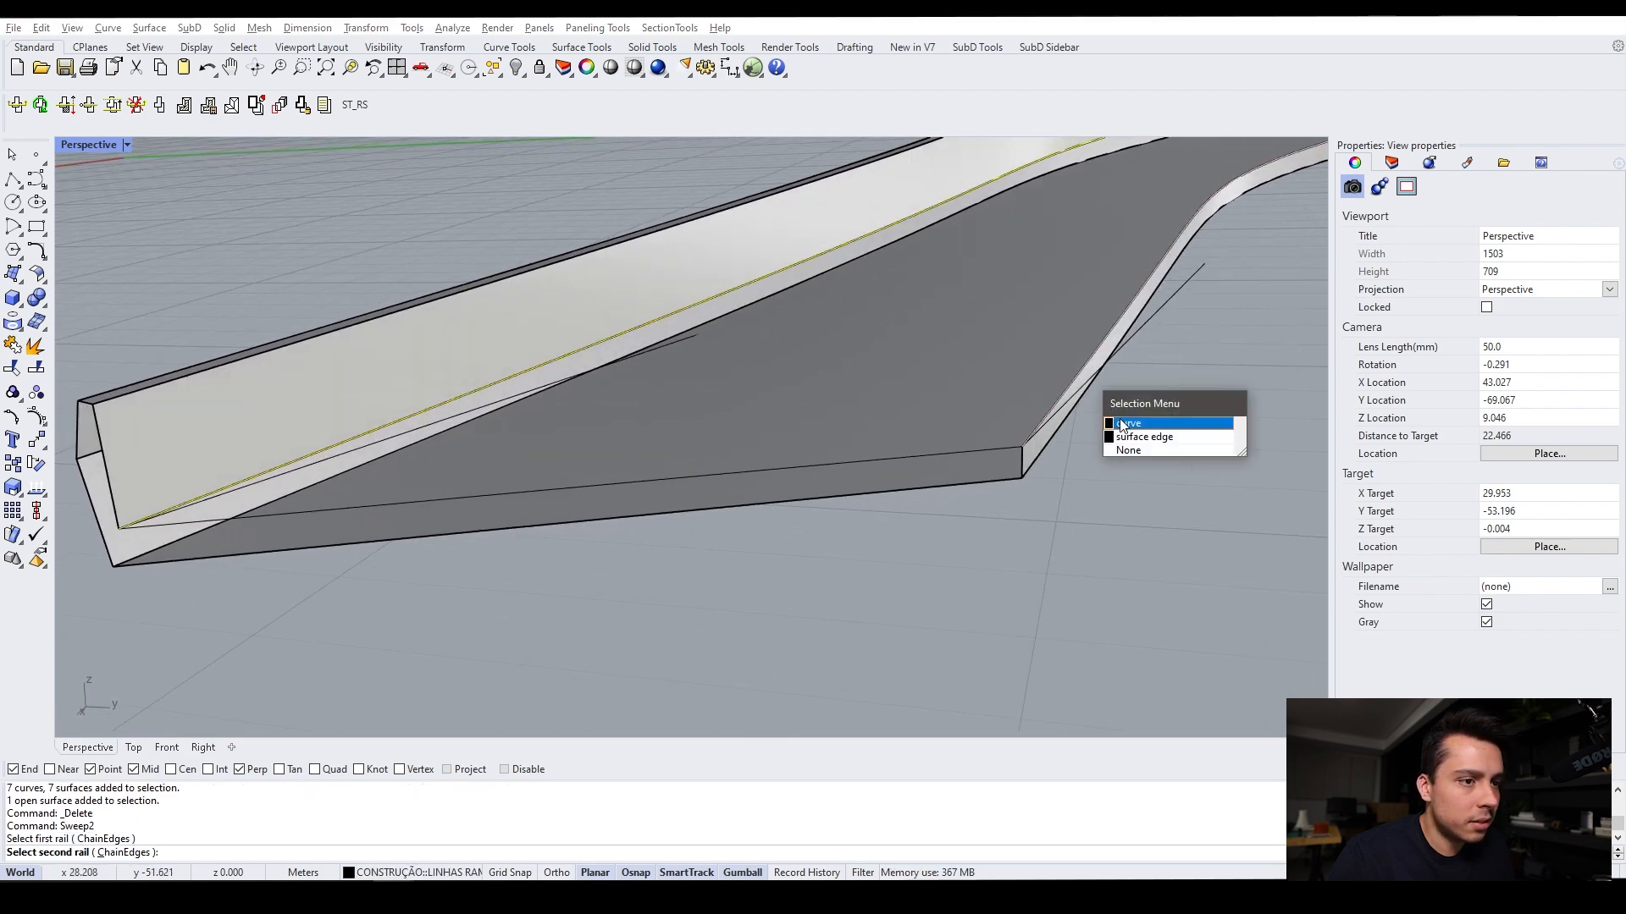
left_click(1004, 453)
scroll(1003, 447, "down", 6)
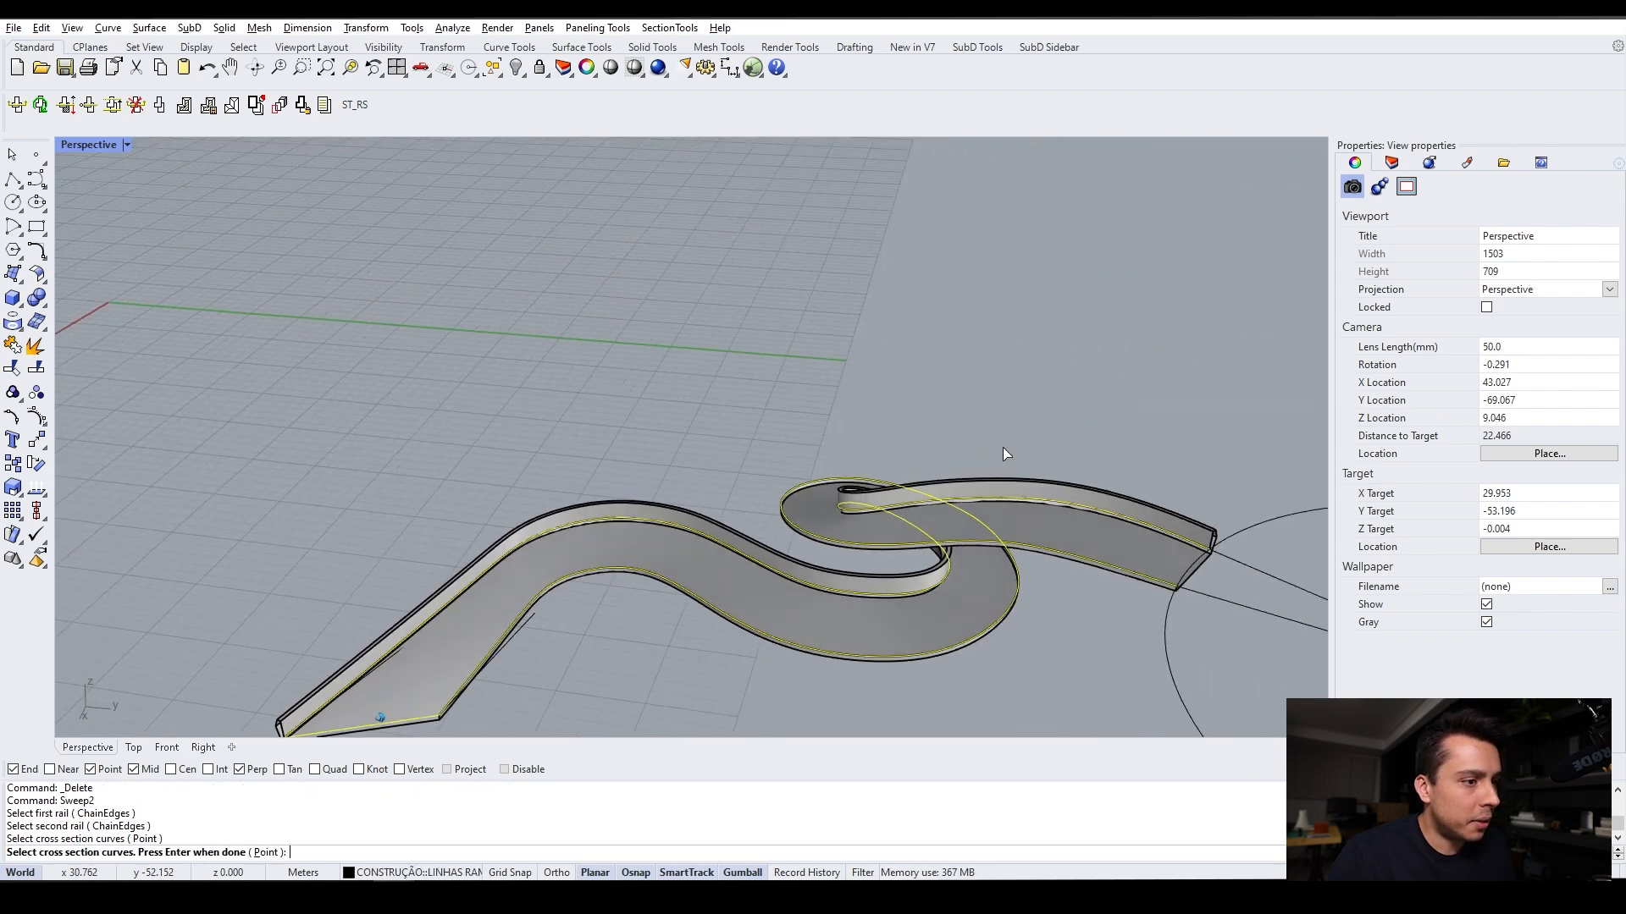
scroll(973, 513, "up", 8)
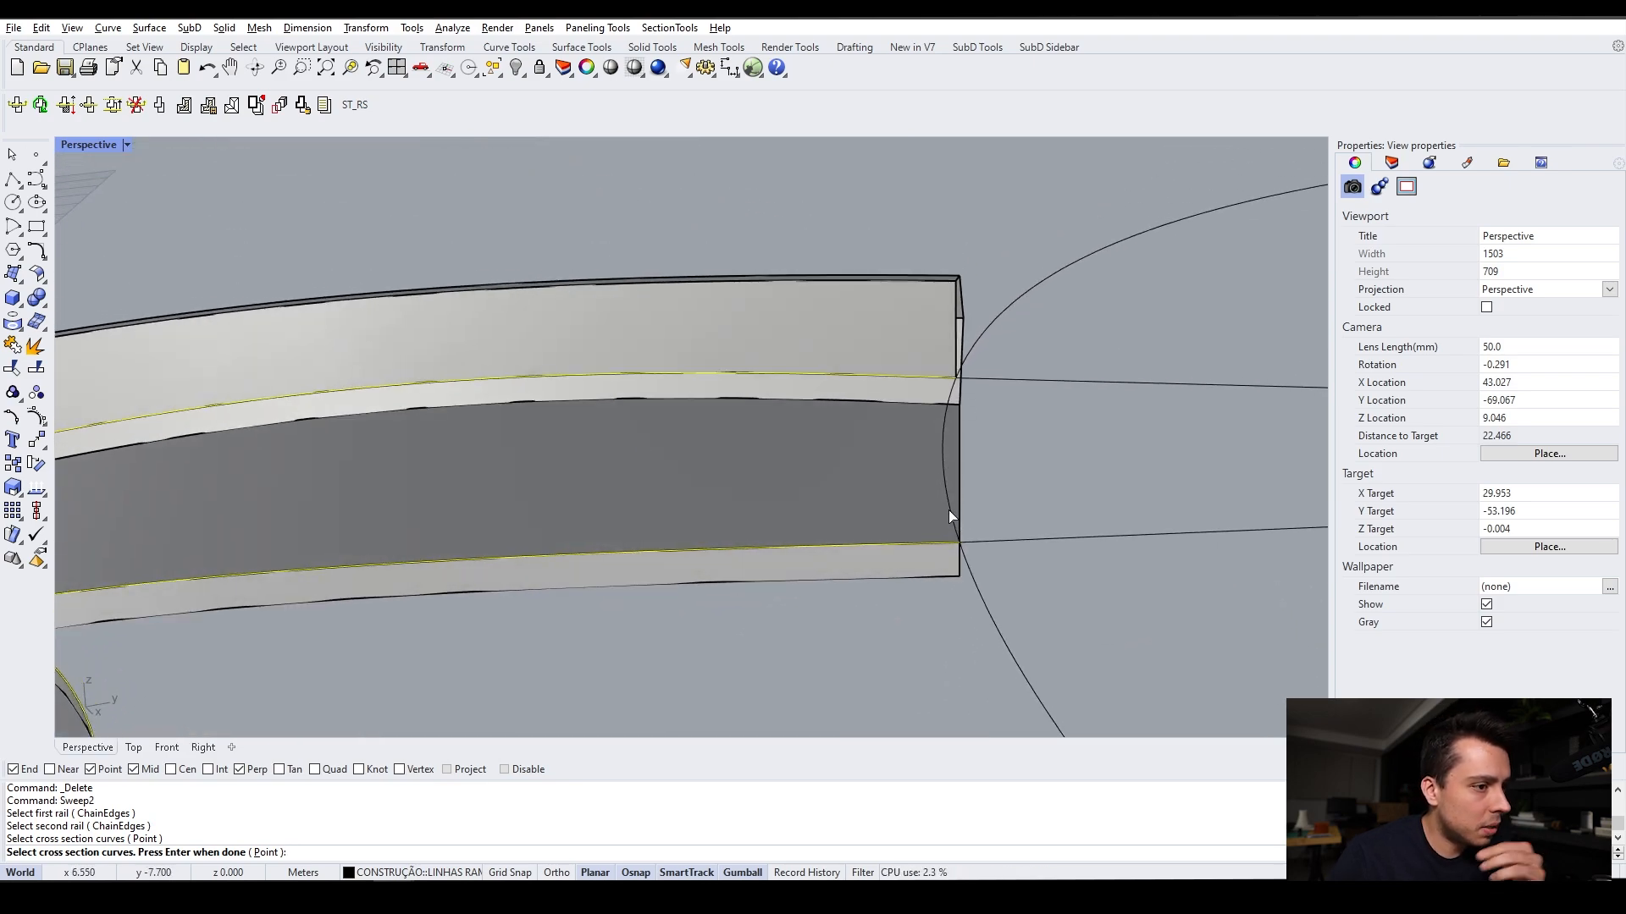
mouse_move(948, 510)
right_mouse_down()
mouse_move(932, 512)
mouse_move(958, 506)
right_mouse_up()
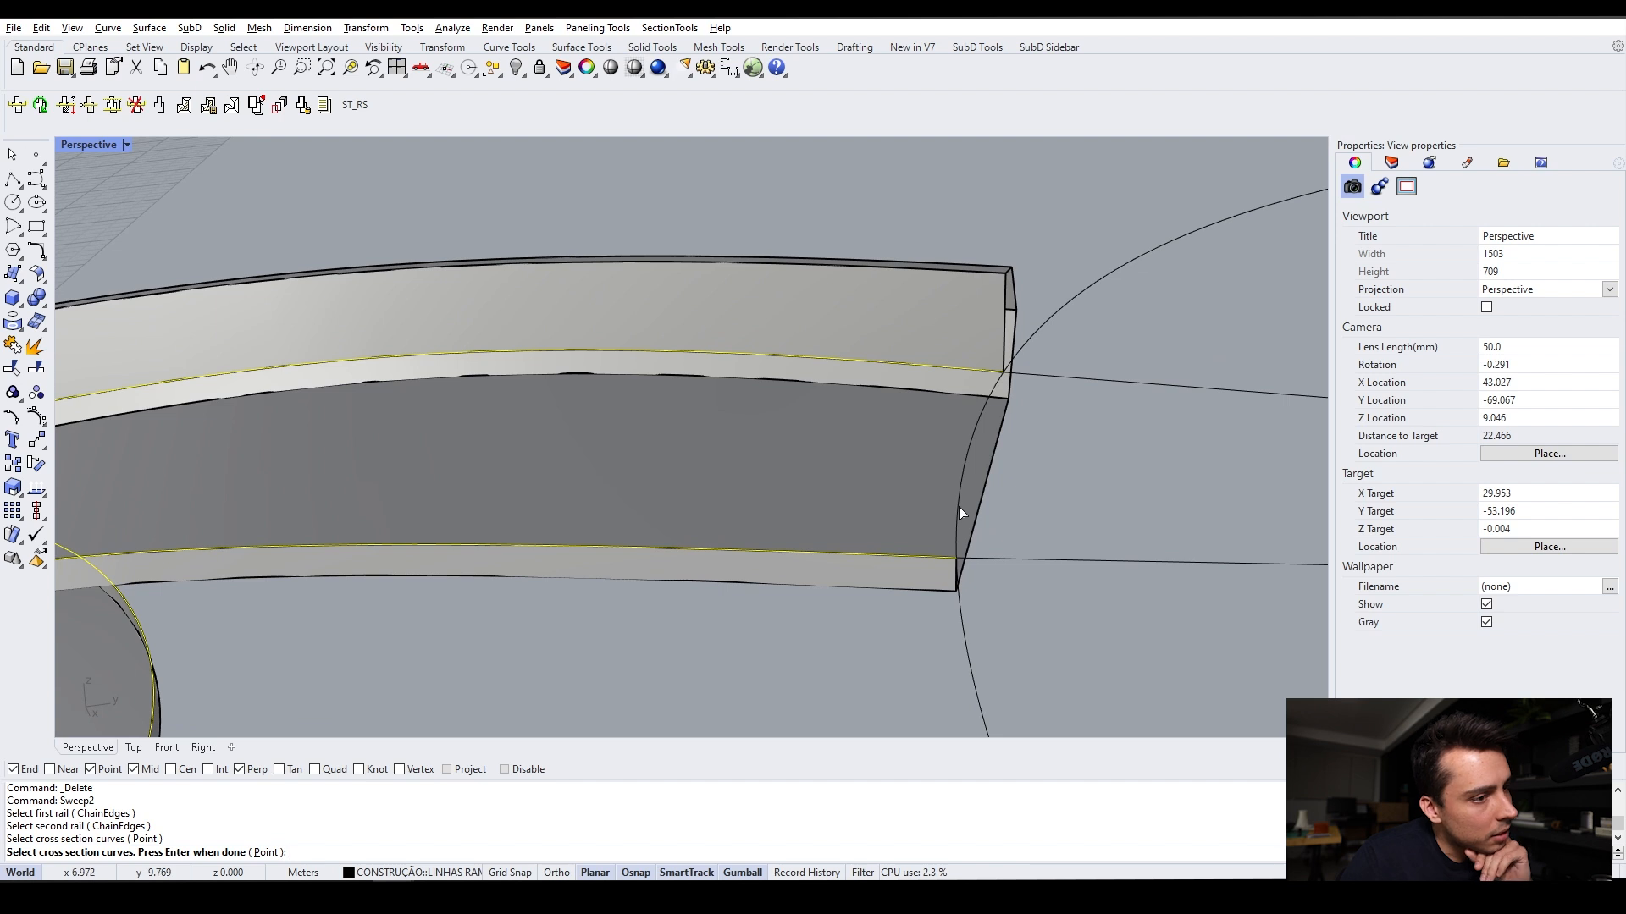
left_click(958, 525)
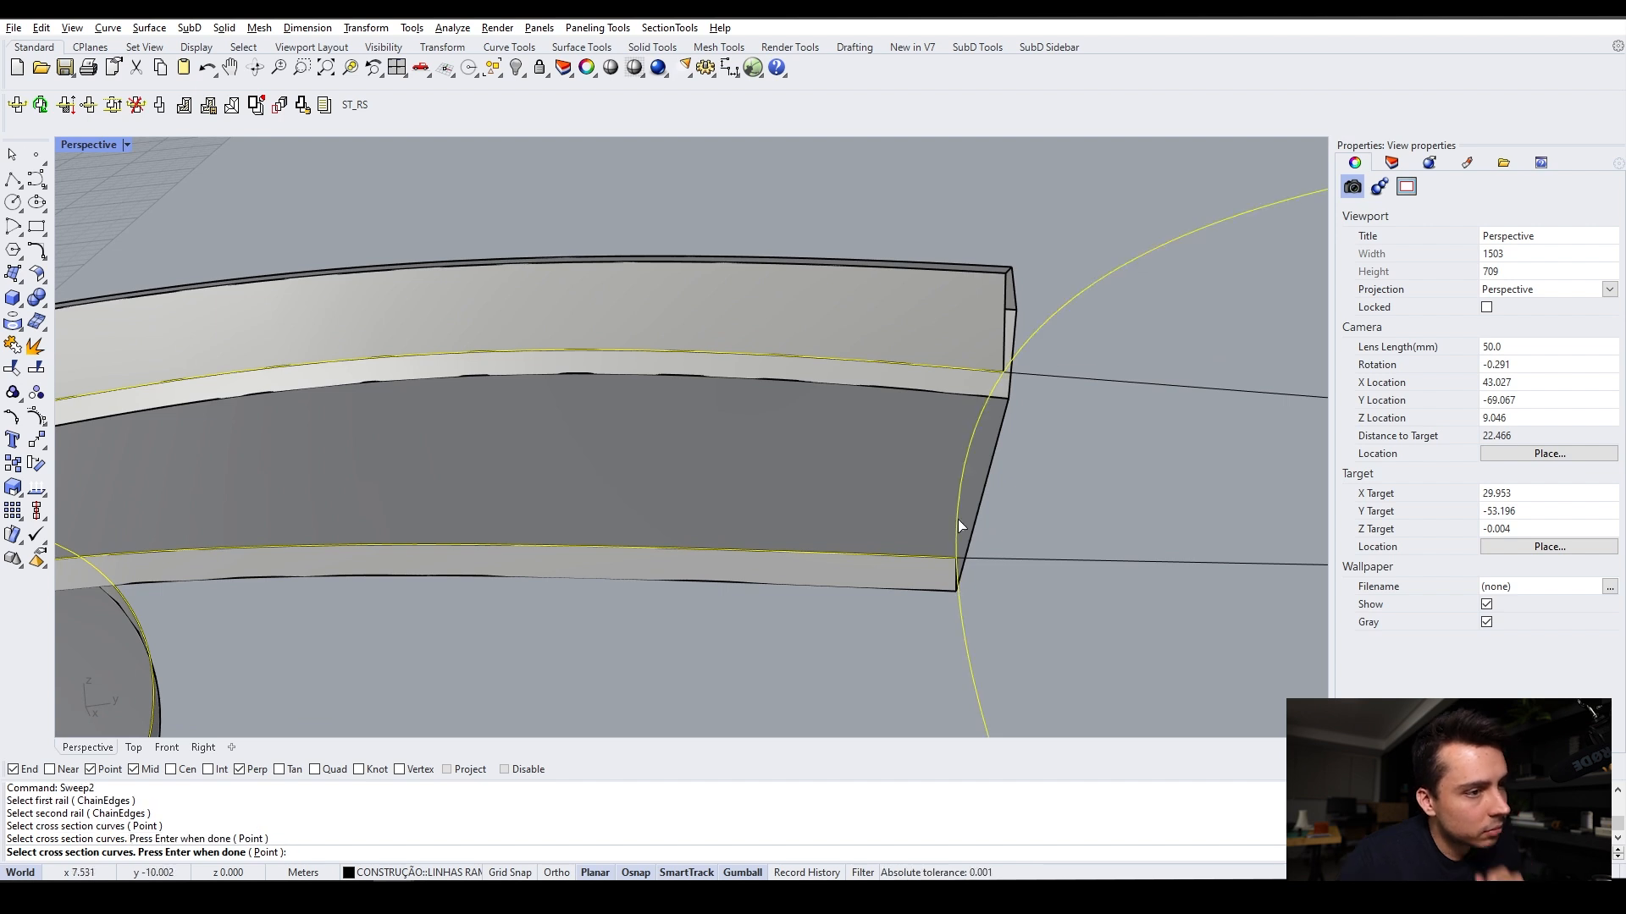
key("Escape")
Split the museum circle at the ramp's upper end, using the two ramp floor edge curves as cutting objects
type("Split")
key("Return")
left_click(1003, 382)
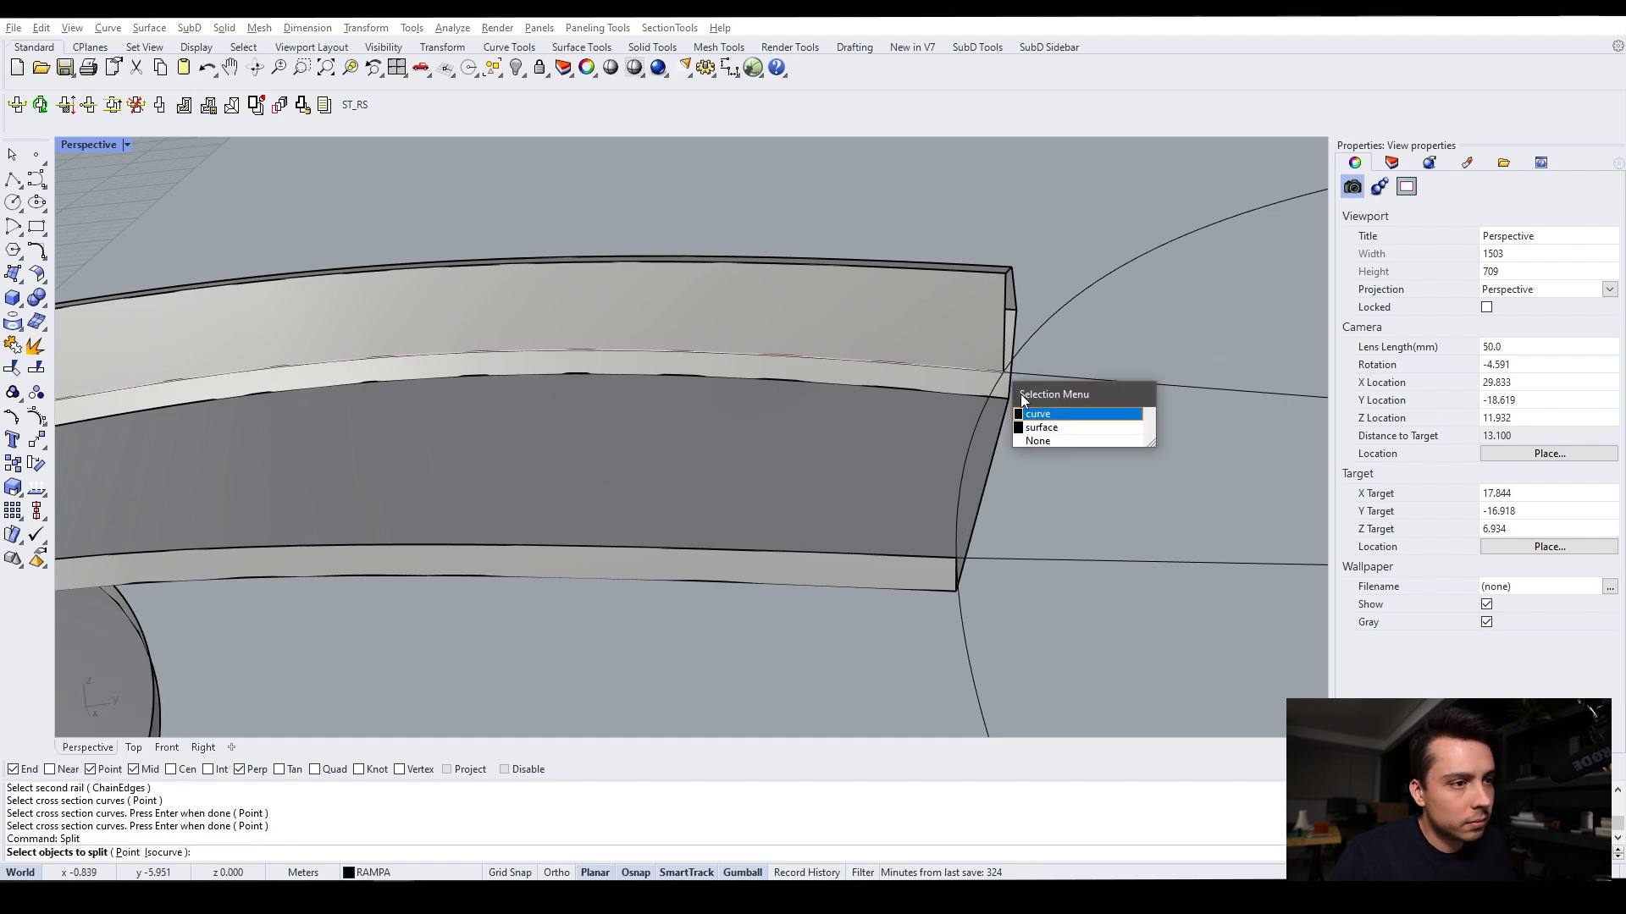
key("Escape")
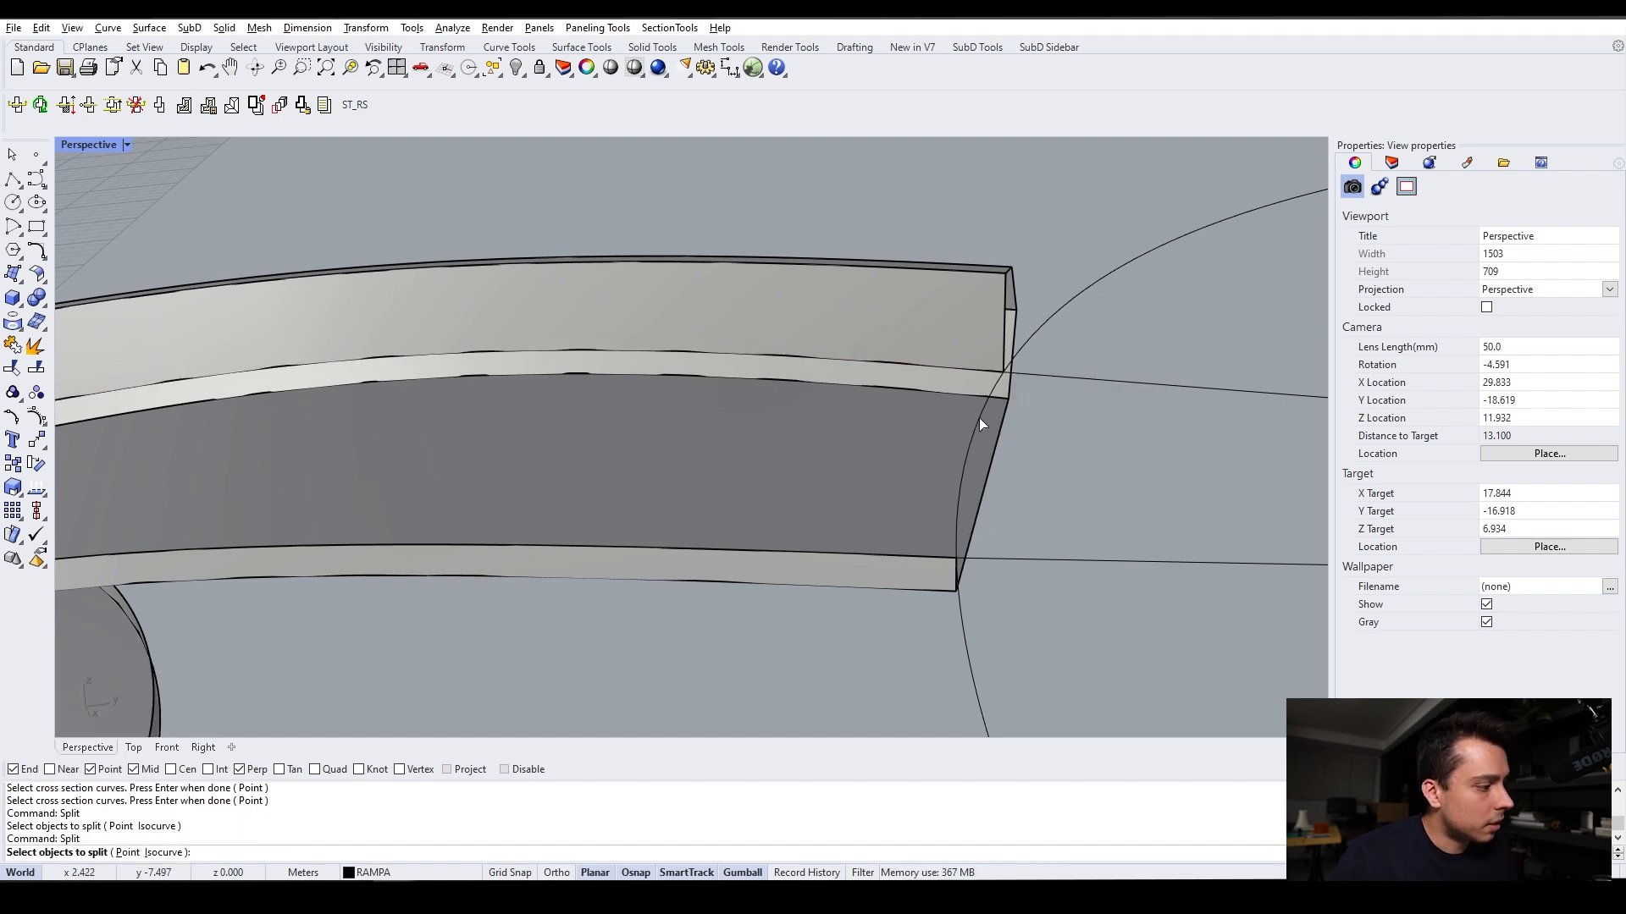
left_click(980, 418)
right_click_drag(980, 418, 836, 420)
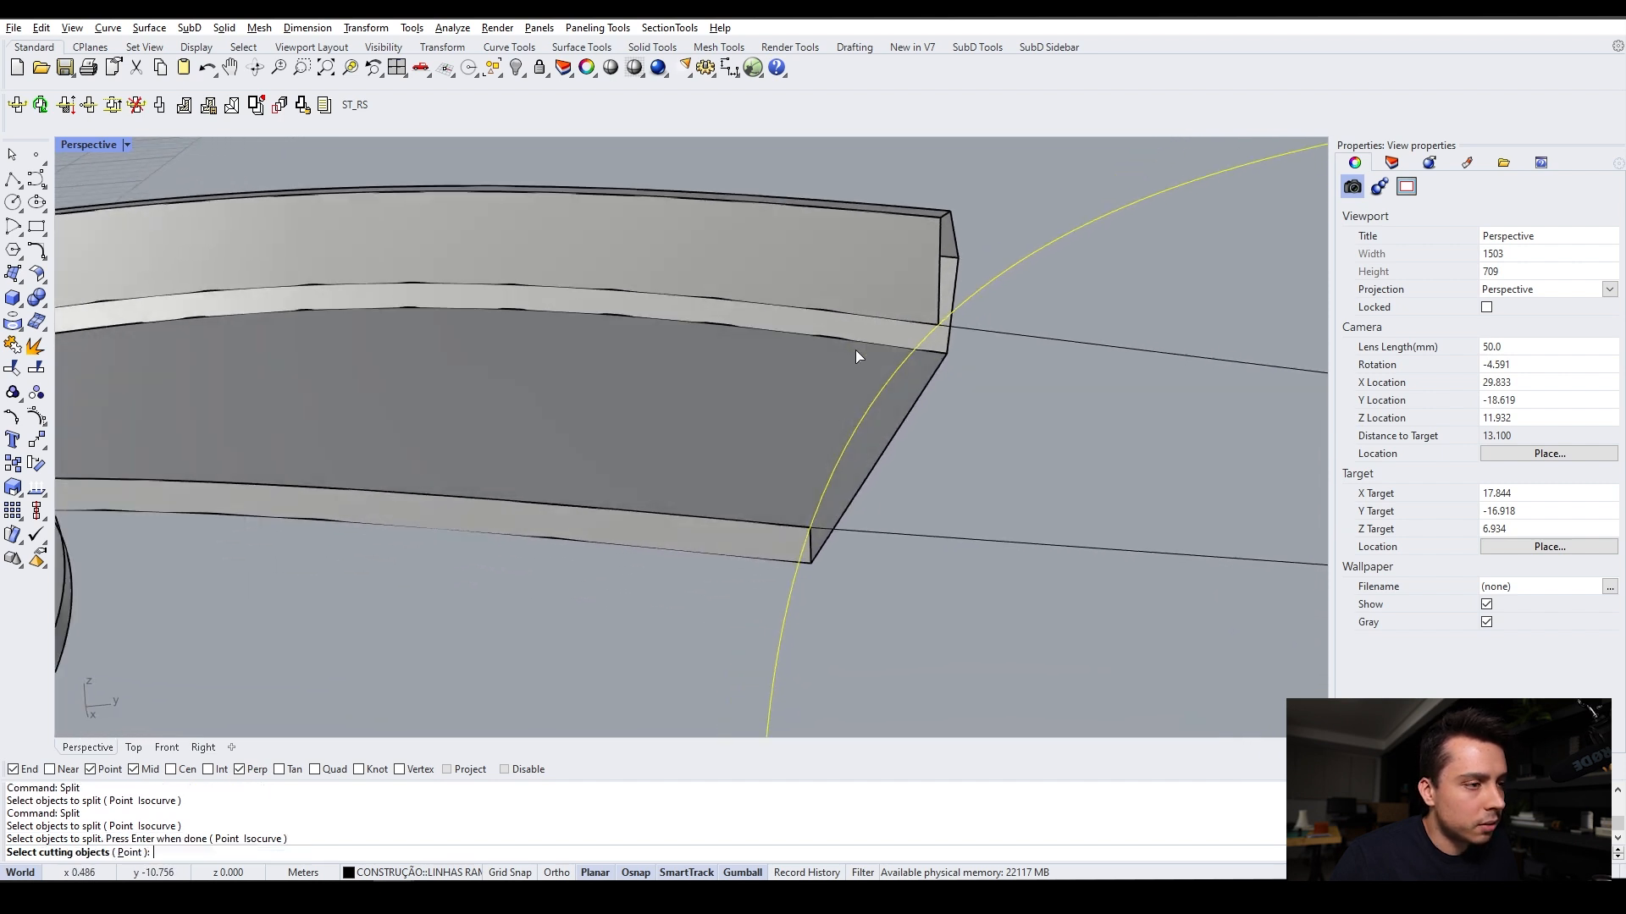
left_click(906, 328)
left_click(944, 367)
scroll(846, 551, "up", 5)
right_click_drag(765, 468, 820, 625)
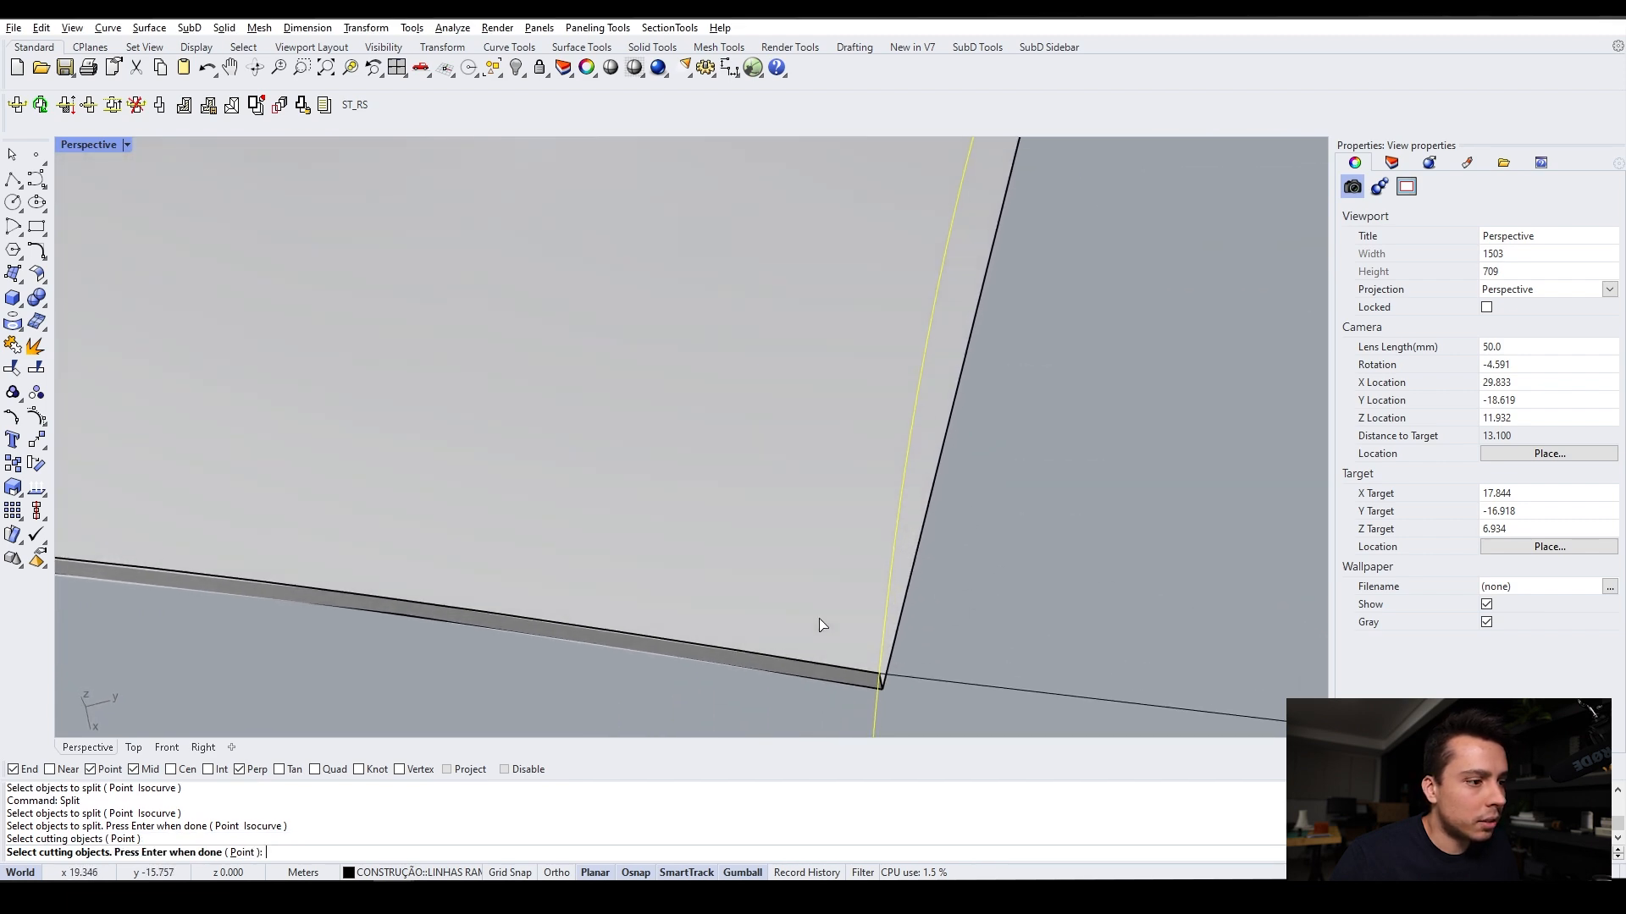
left_click(855, 677)
left_click(885, 722)
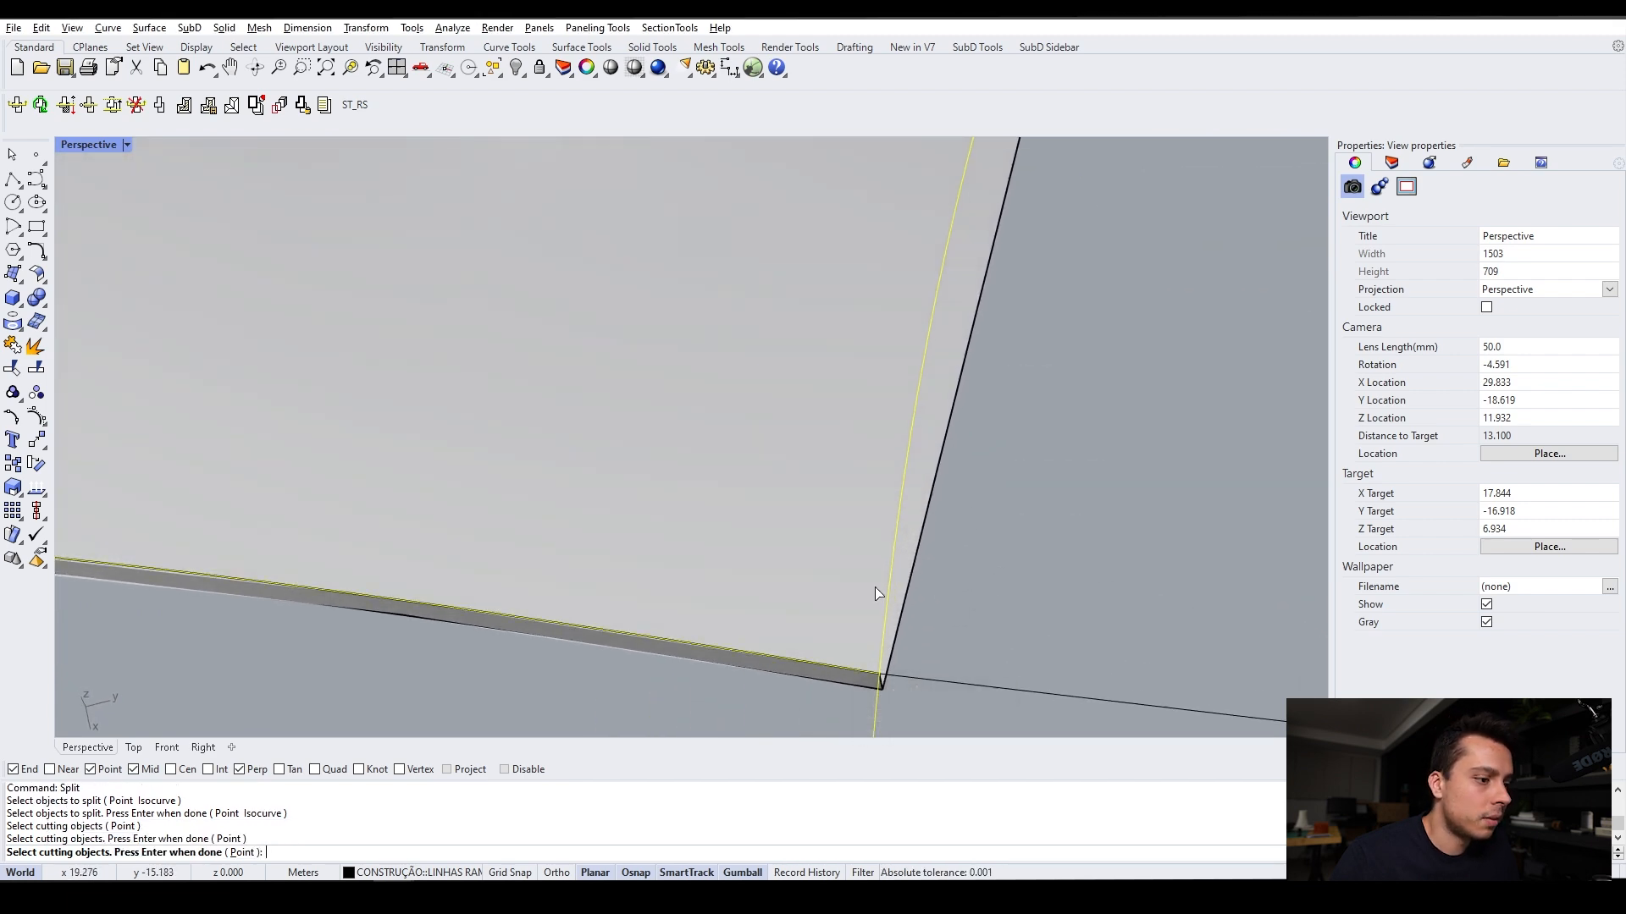
scroll(865, 511, "down", 5)
mouse_move(865, 510)
right_mouse_down()
mouse_move(832, 520)
mouse_move(835, 505)
right_mouse_up()
key("Return")
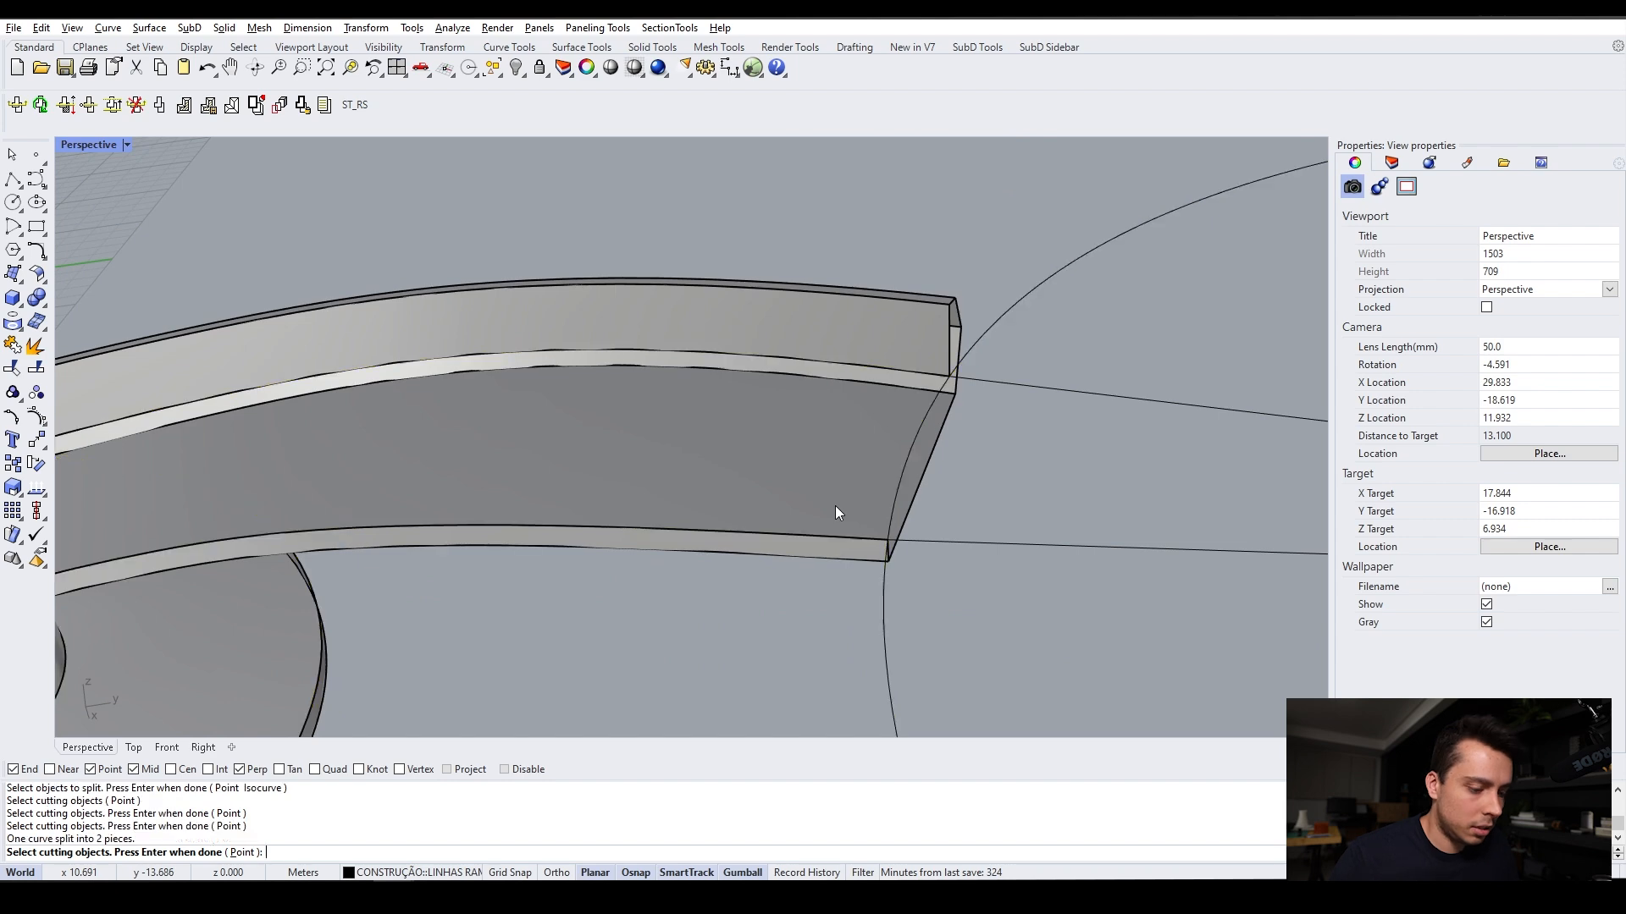
Select the circle's arc between the two ramp edges to check the split, and clear the selection
scroll(907, 466, "down", 3)
left_click(963, 438)
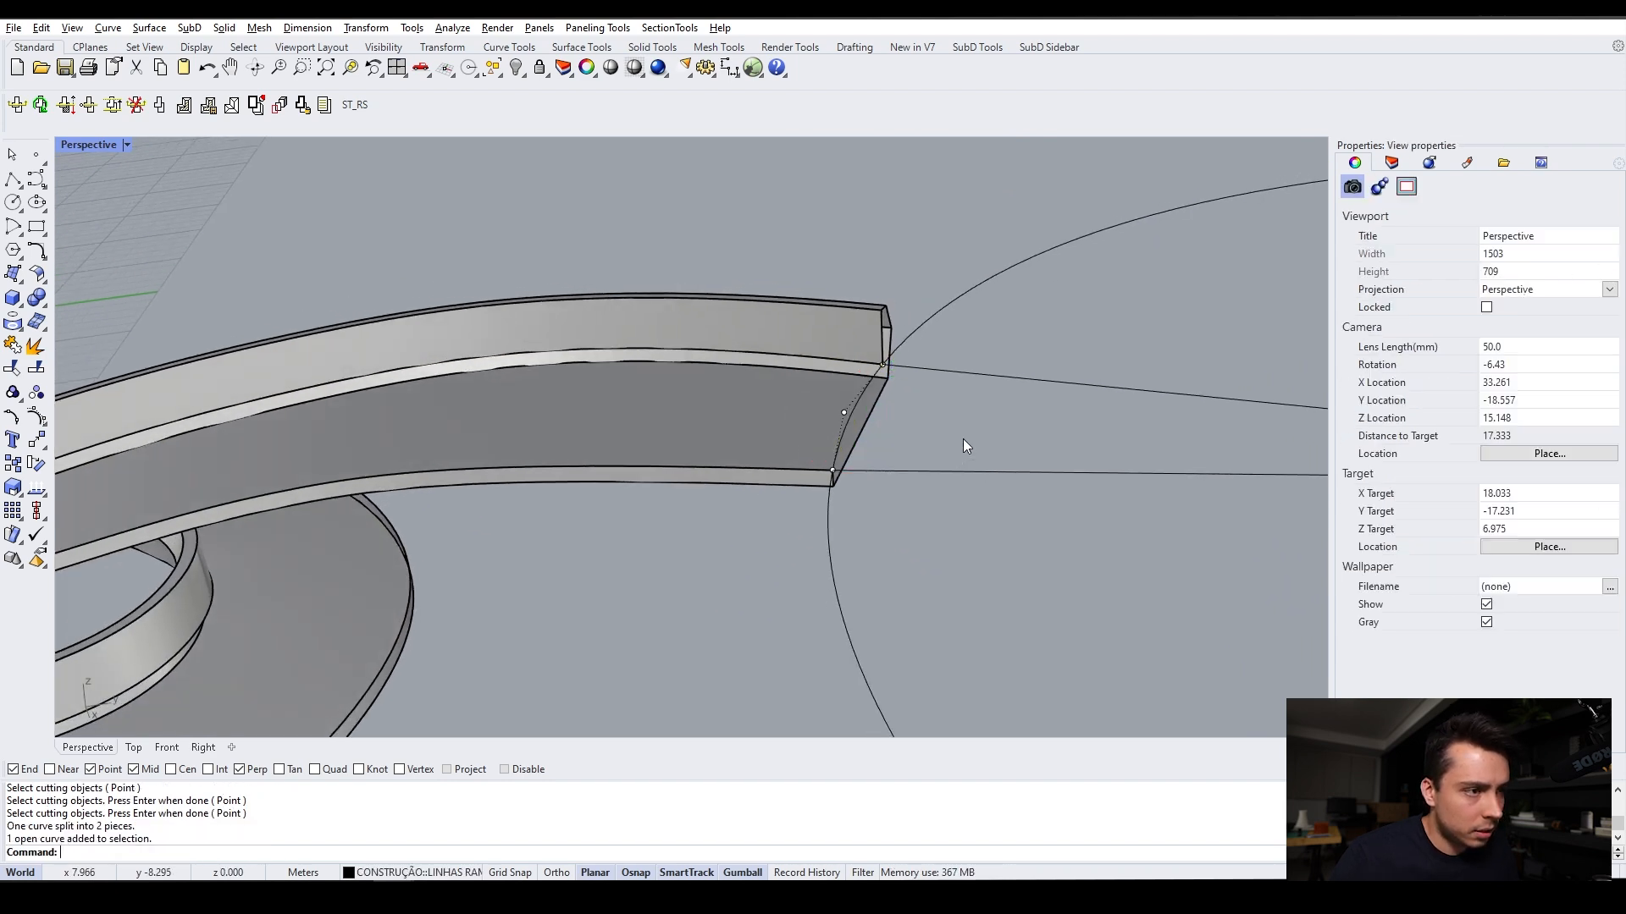
right_click_drag(963, 438, 899, 420)
scroll(884, 410, "down", 10)
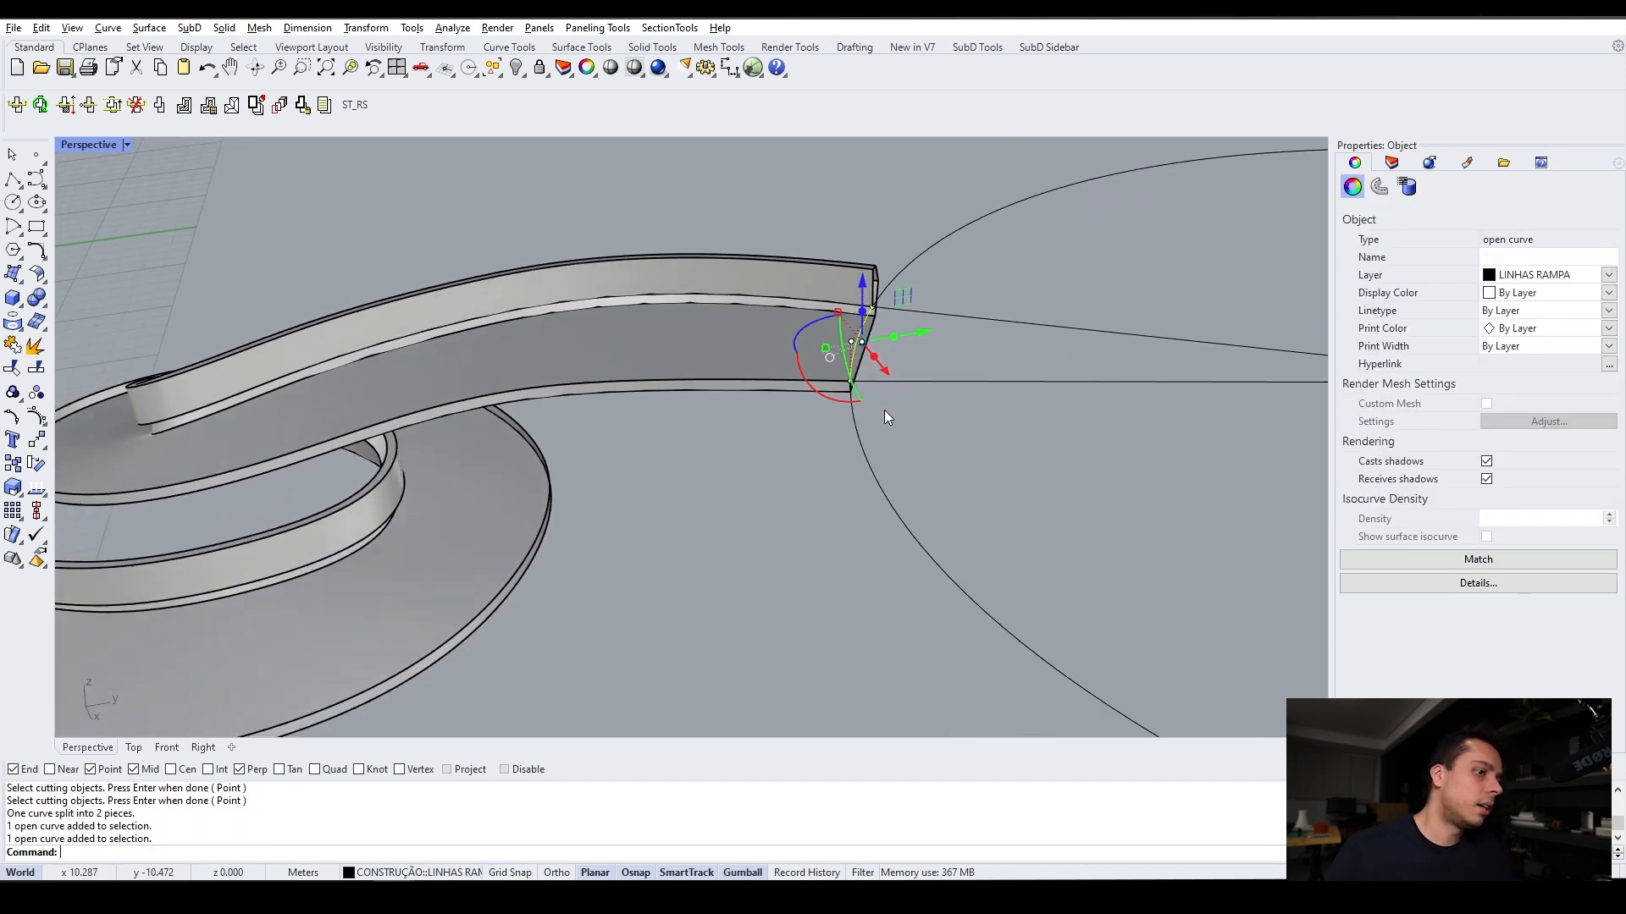
left_click(883, 411)
Start a two-rail sweep for the ramp floor along its two edge curves, with the lower end line and the museum arc as cross sections
scroll(682, 470, "up", 8)
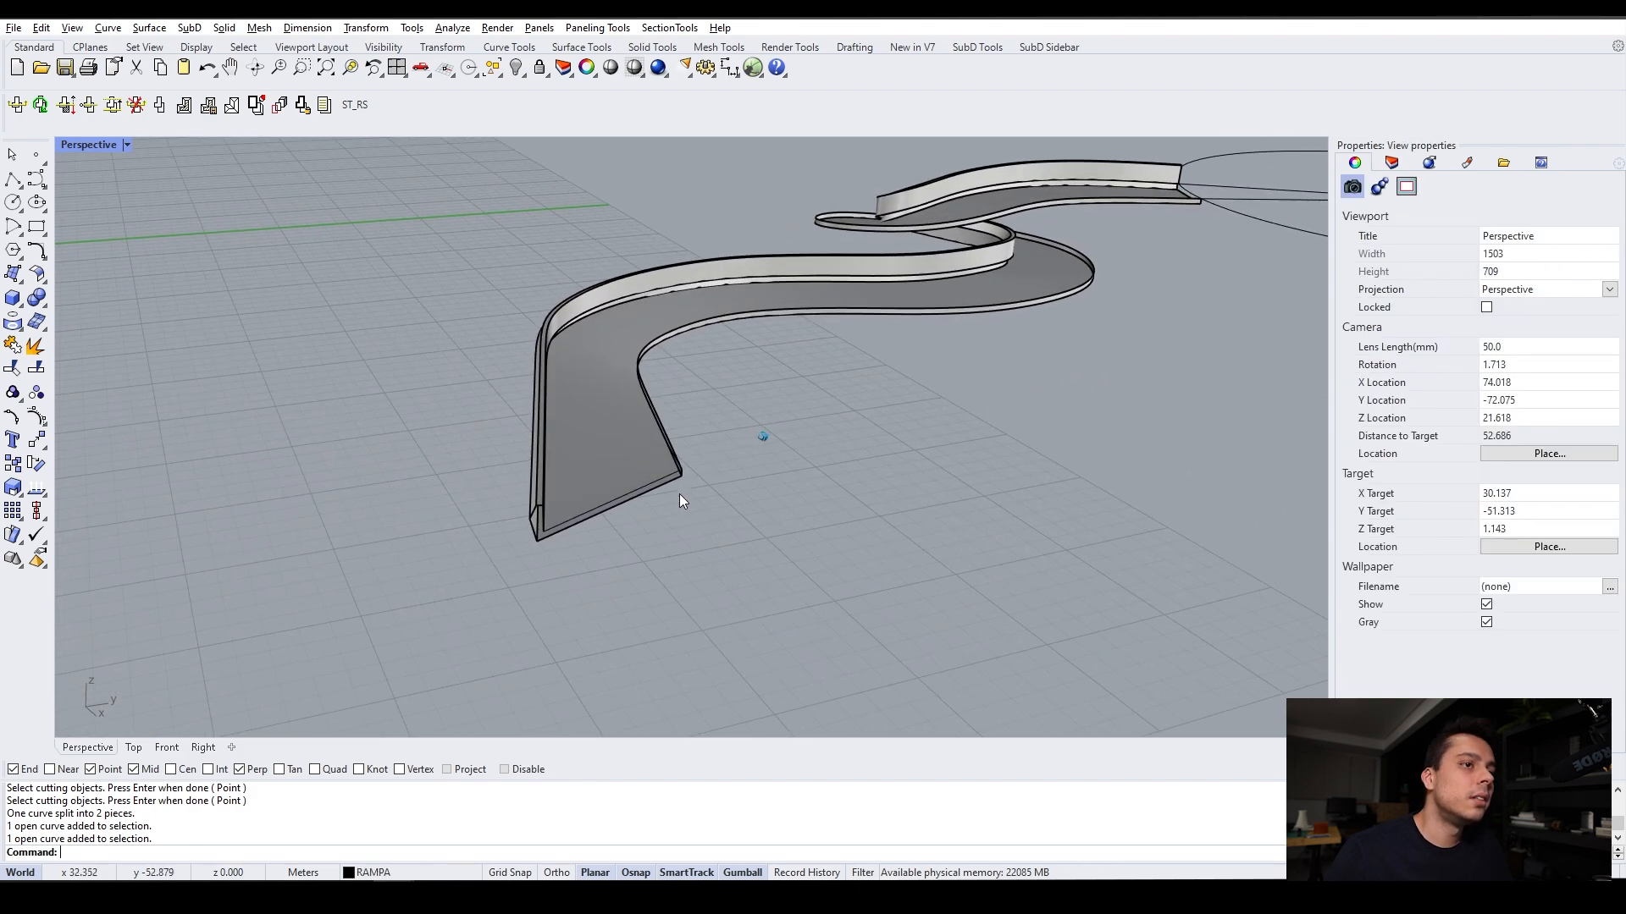
right_click_drag(249, 556, 381, 540)
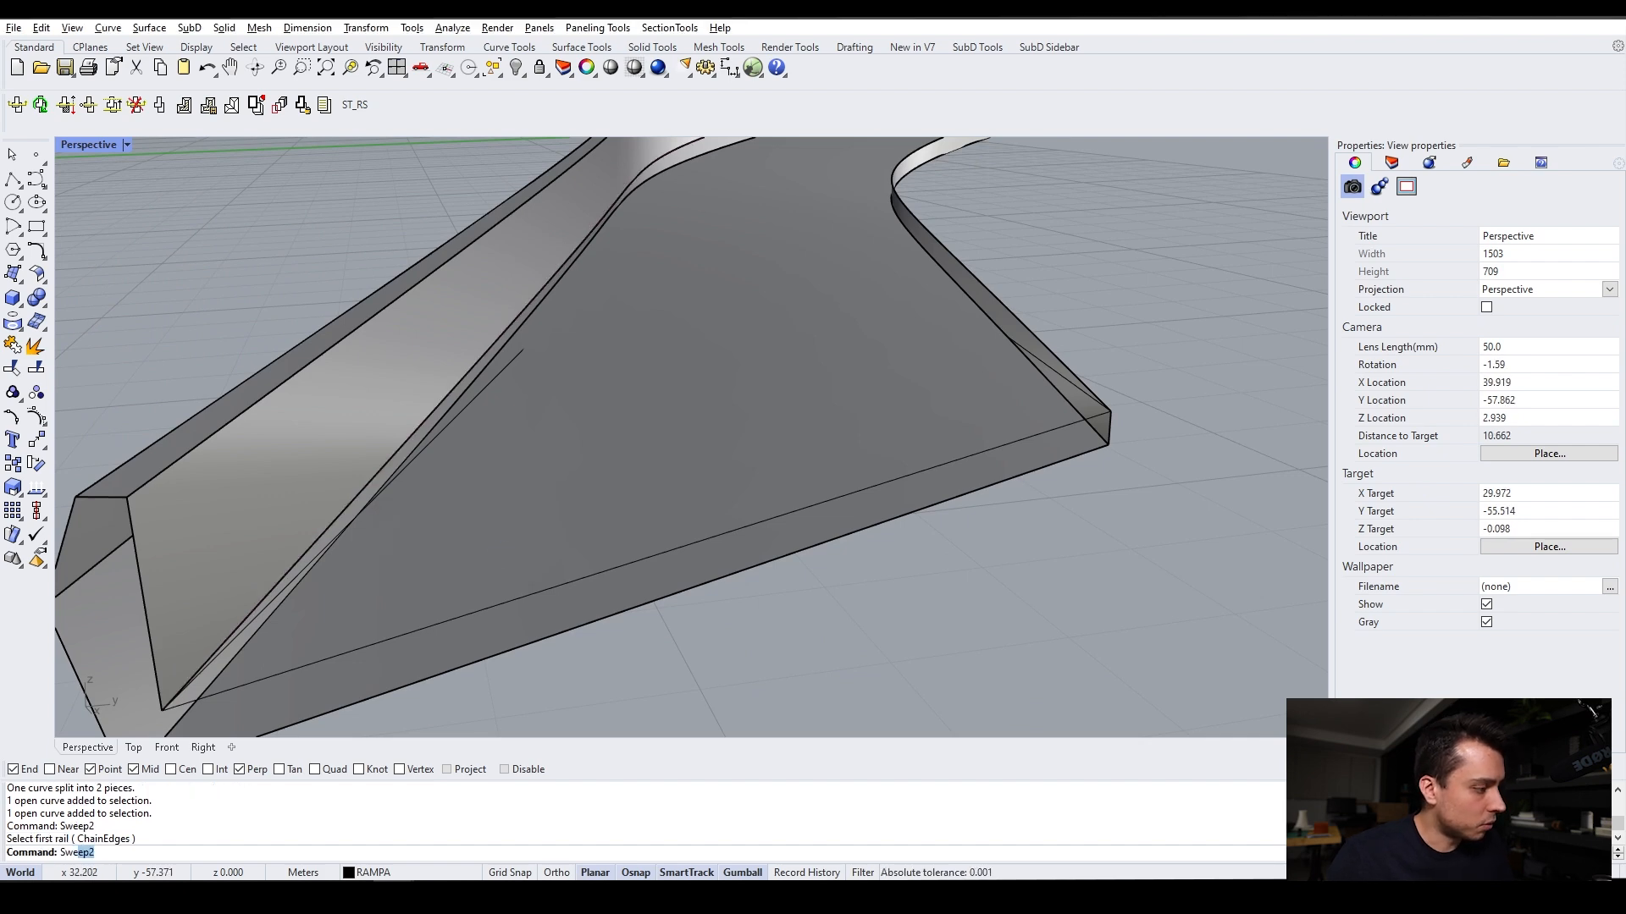
left_click(384, 468)
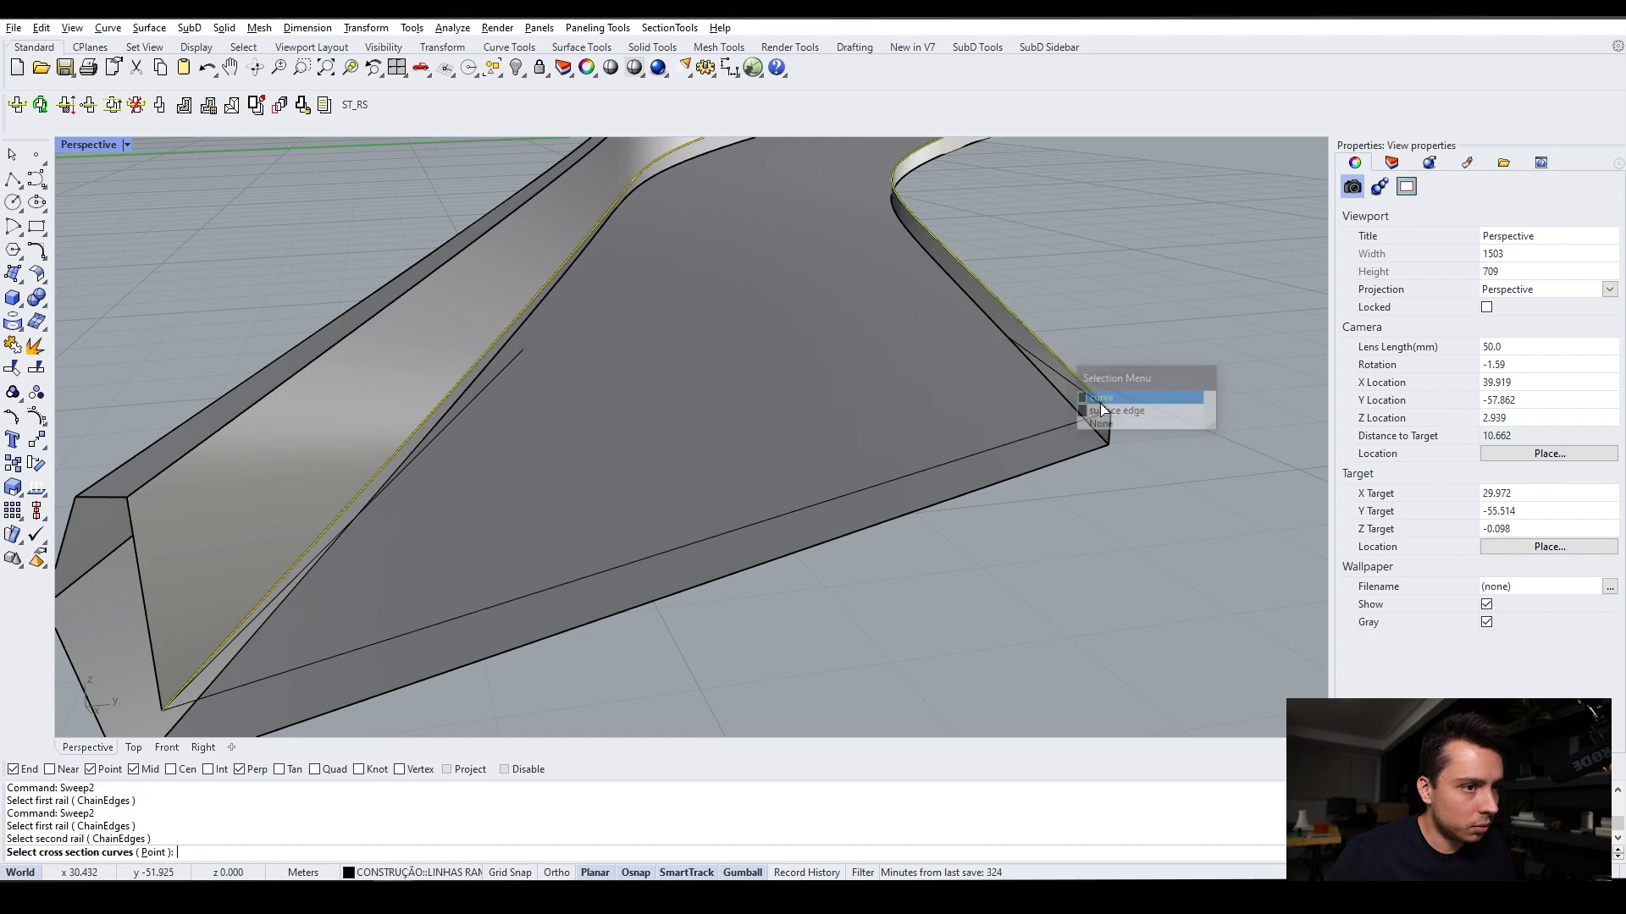
scroll(1014, 444, "down", 10)
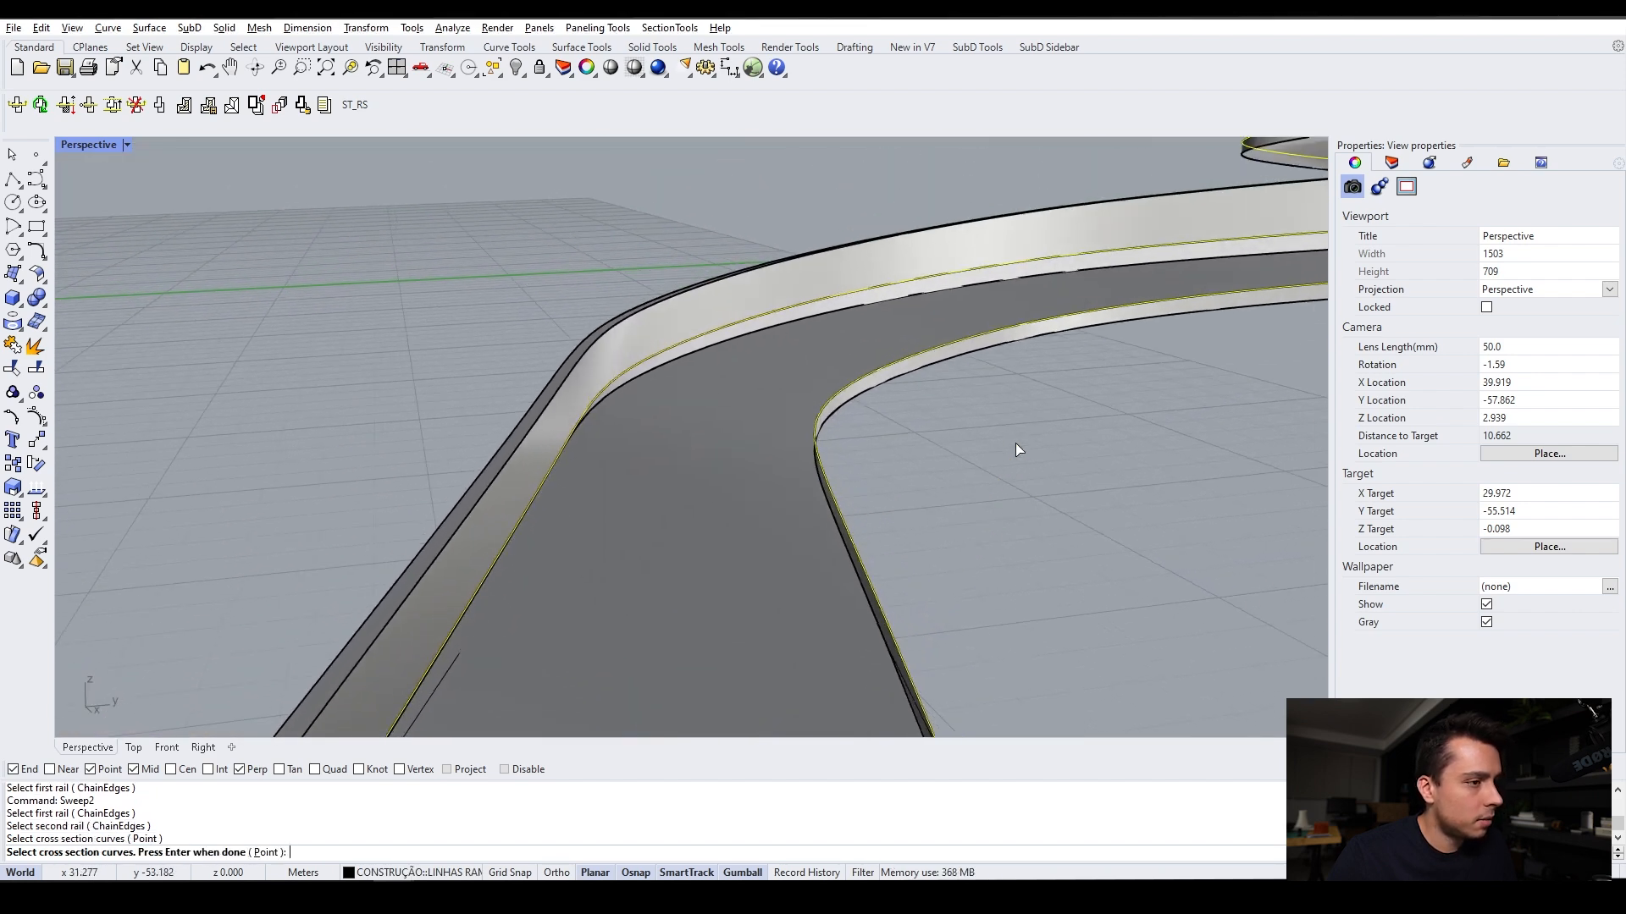
scroll(1007, 415, "down", 2)
scroll(1033, 355, "up", 8)
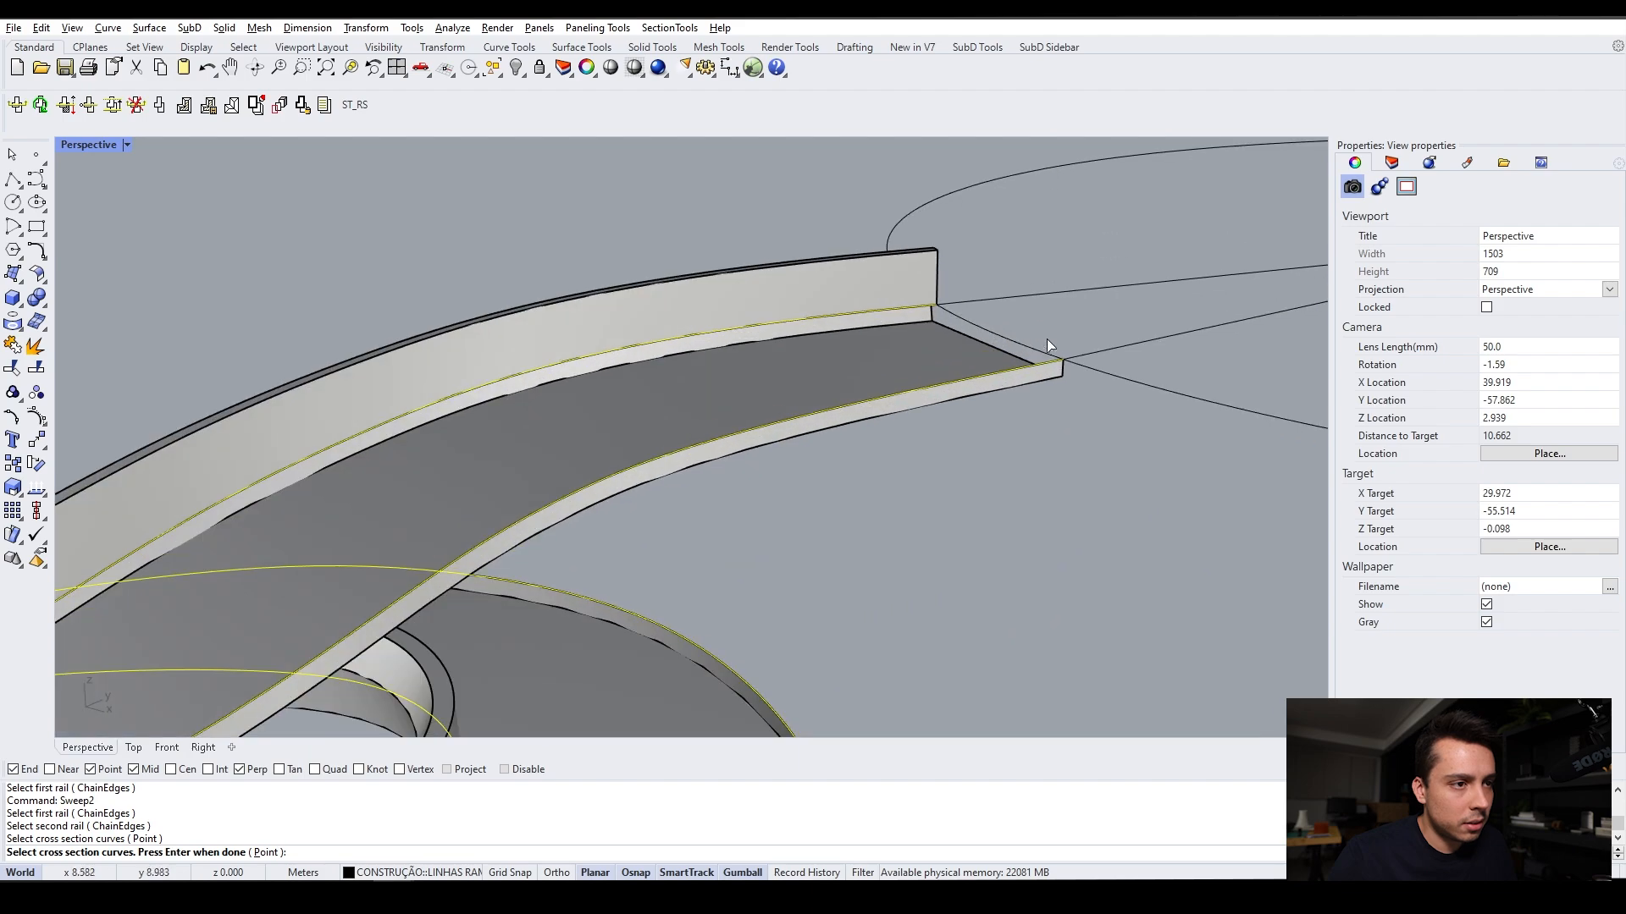
left_click(1052, 334)
scroll(1046, 343, "down", 8)
key("Return")
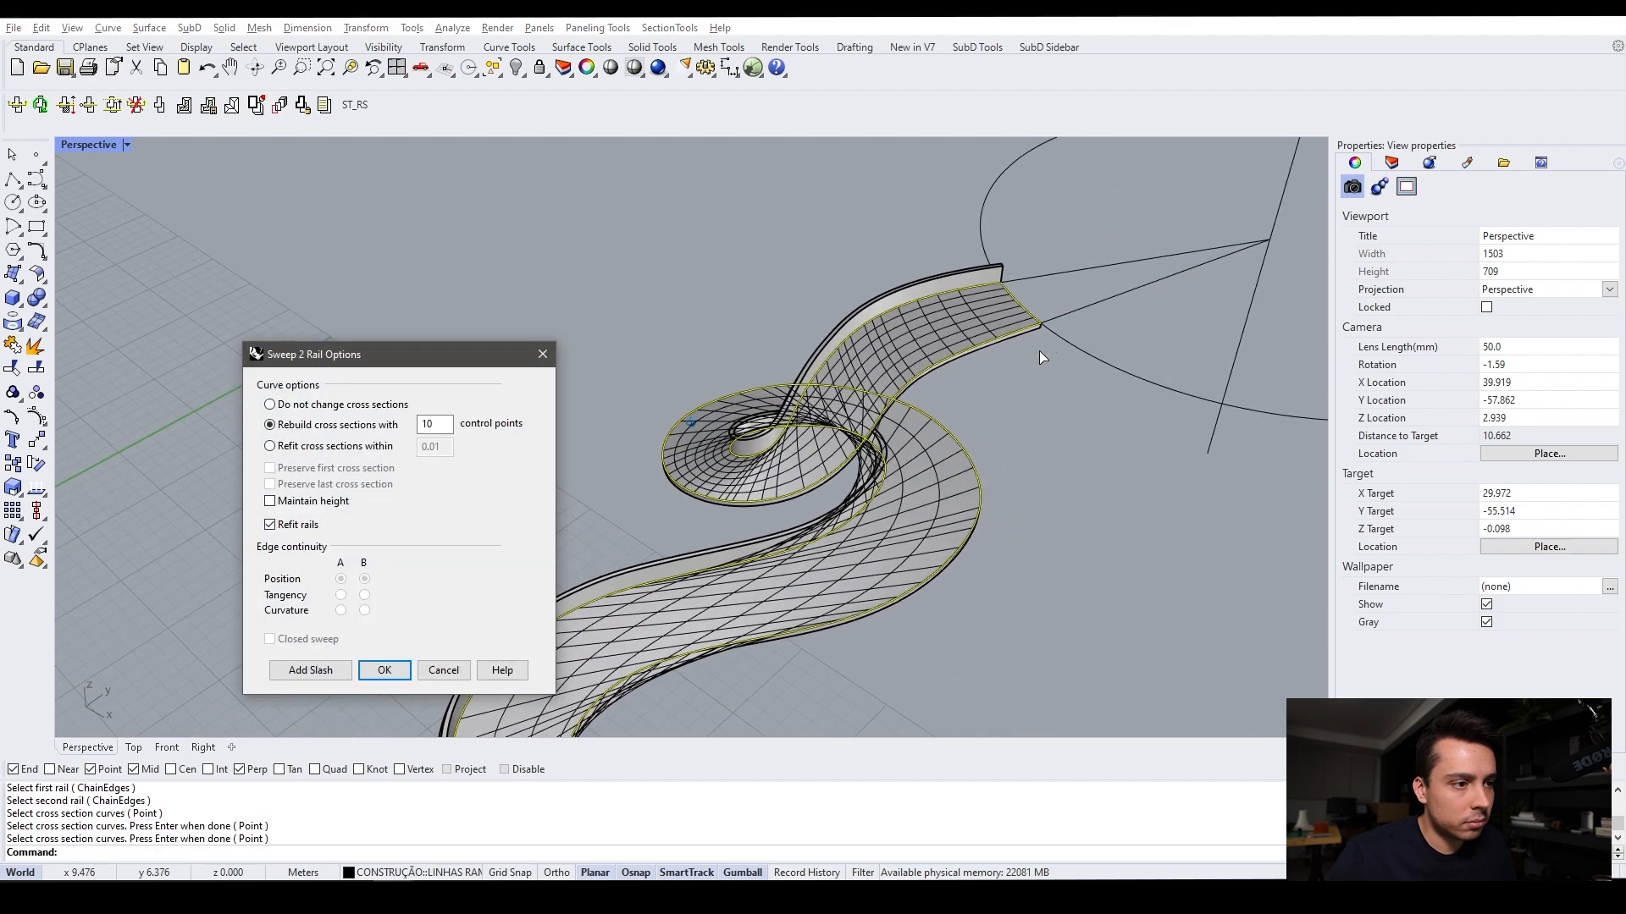
Add slashes to the floor sweep between matching points of both rails along the ramp's lower bends
scroll(937, 300, "up", 10)
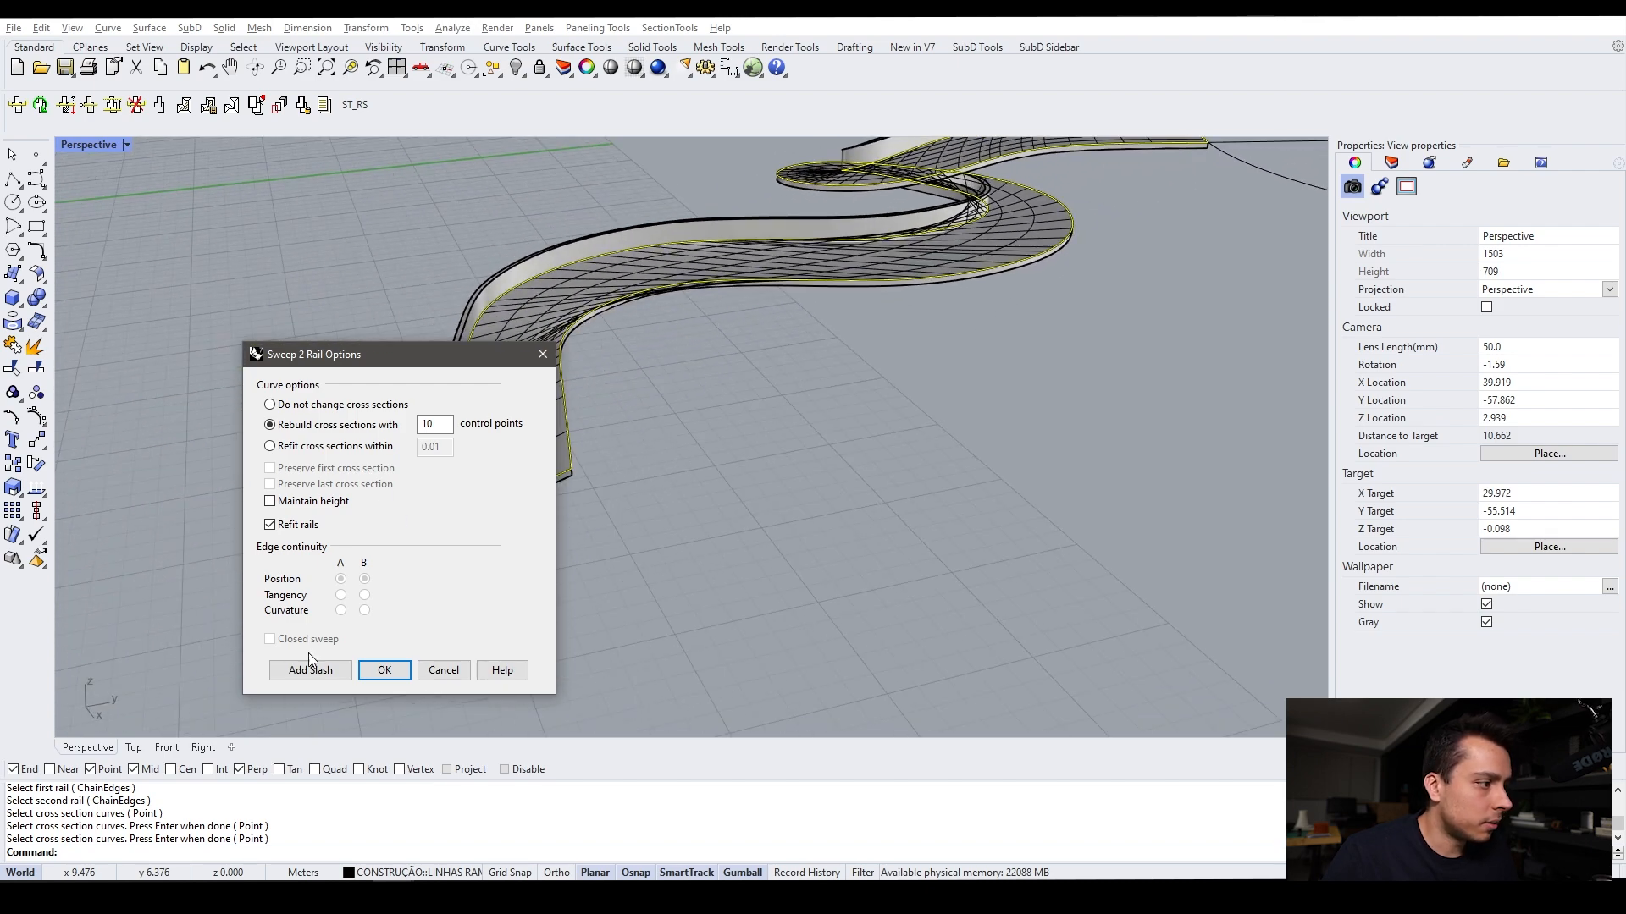
left_click(317, 670)
left_click(725, 240)
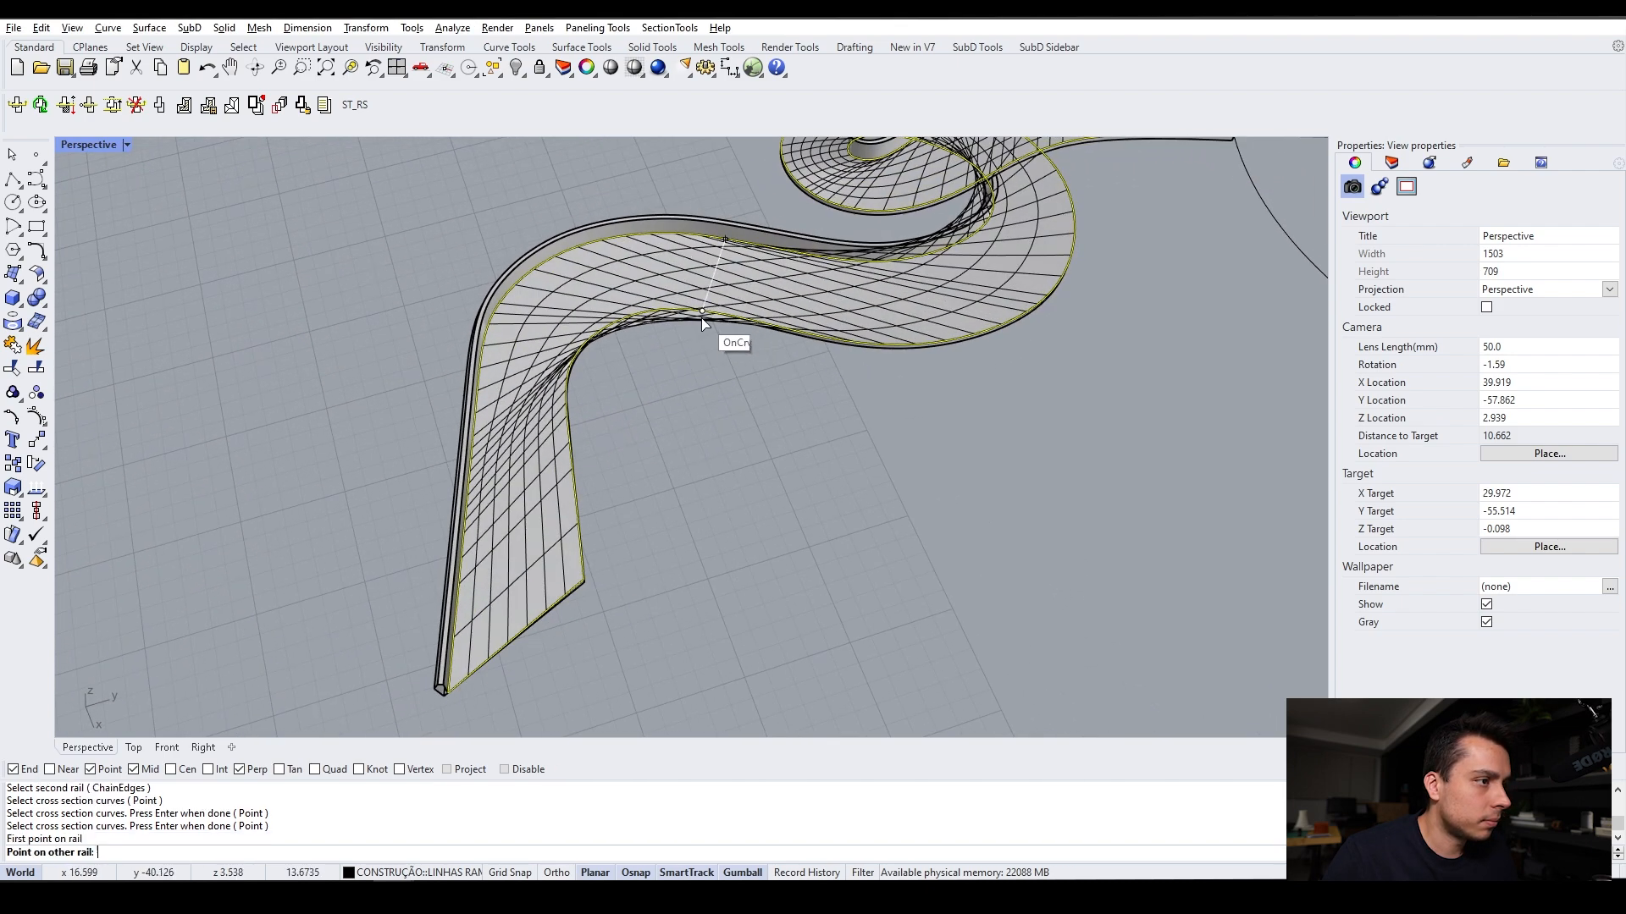
left_click(728, 239)
left_click(787, 267)
left_click(840, 343)
Add further slashes across the rails around the ramp's loop, and create the floor surface with cross sections rebuilt with 10 control points
left_click(749, 397)
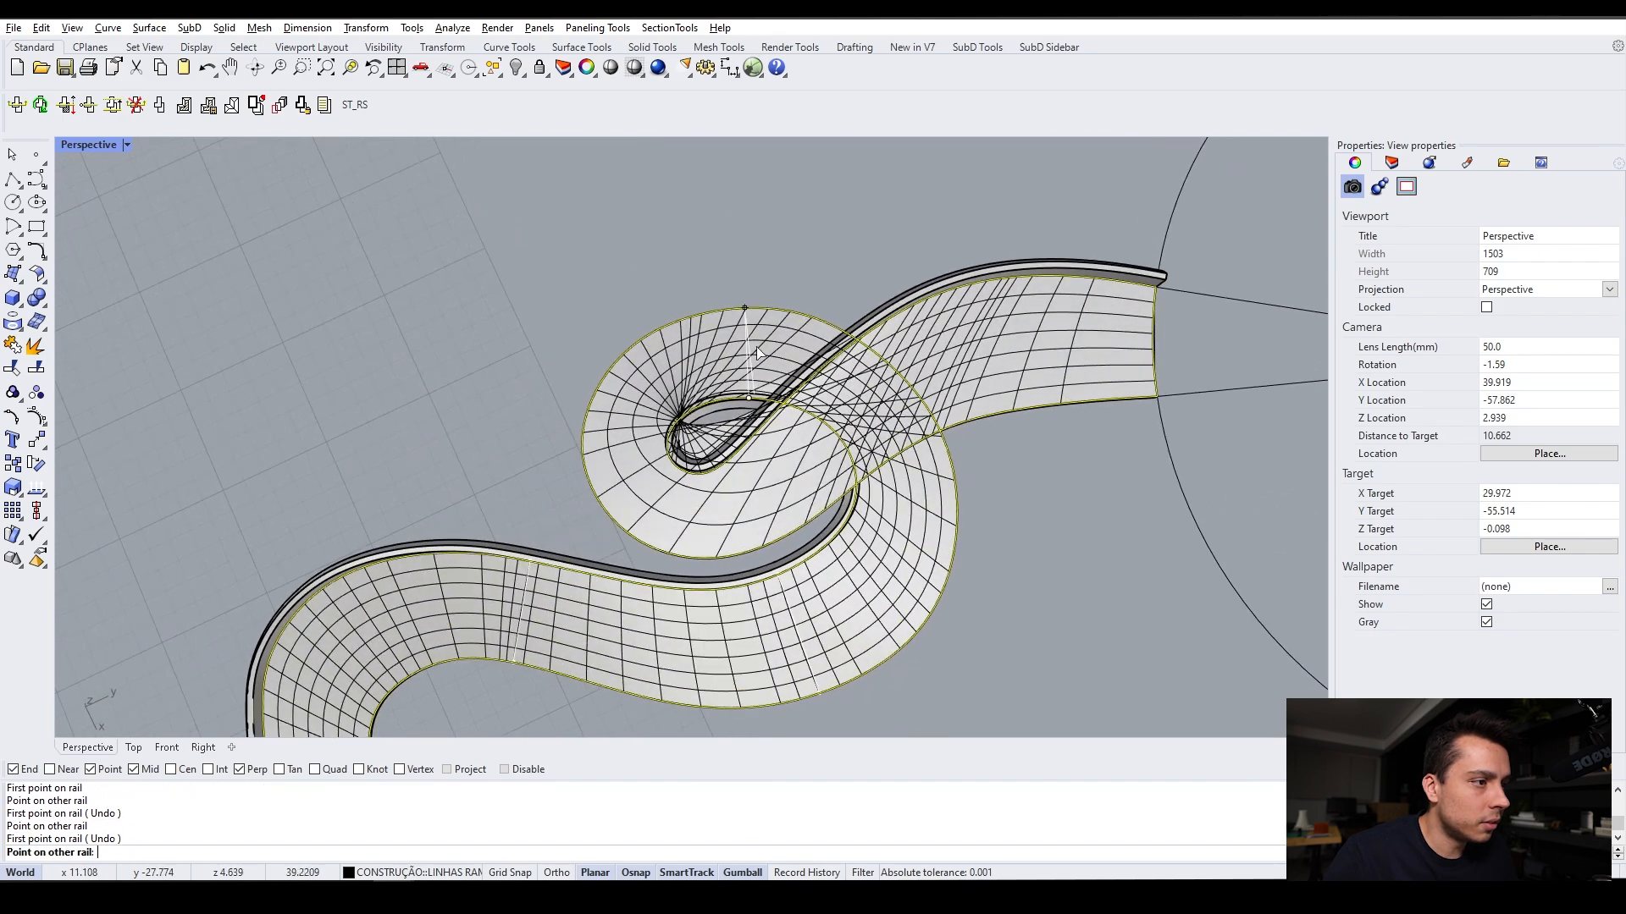
left_click(741, 310)
right_click_drag(741, 321, 689, 413)
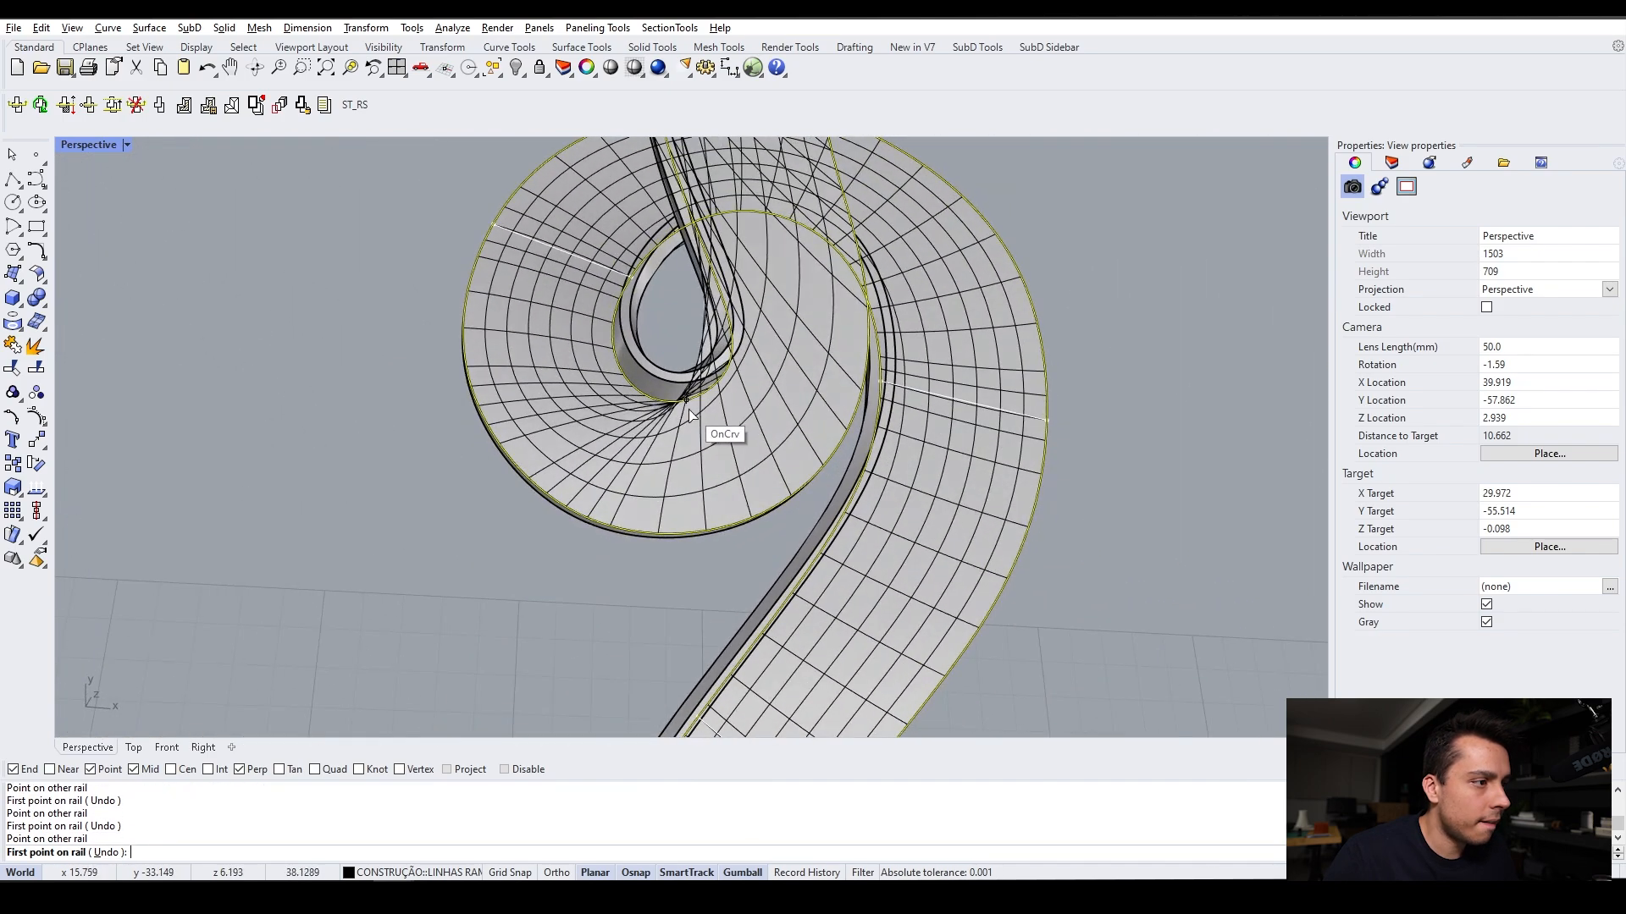
left_click(728, 527)
right_click_drag(728, 528, 724, 489)
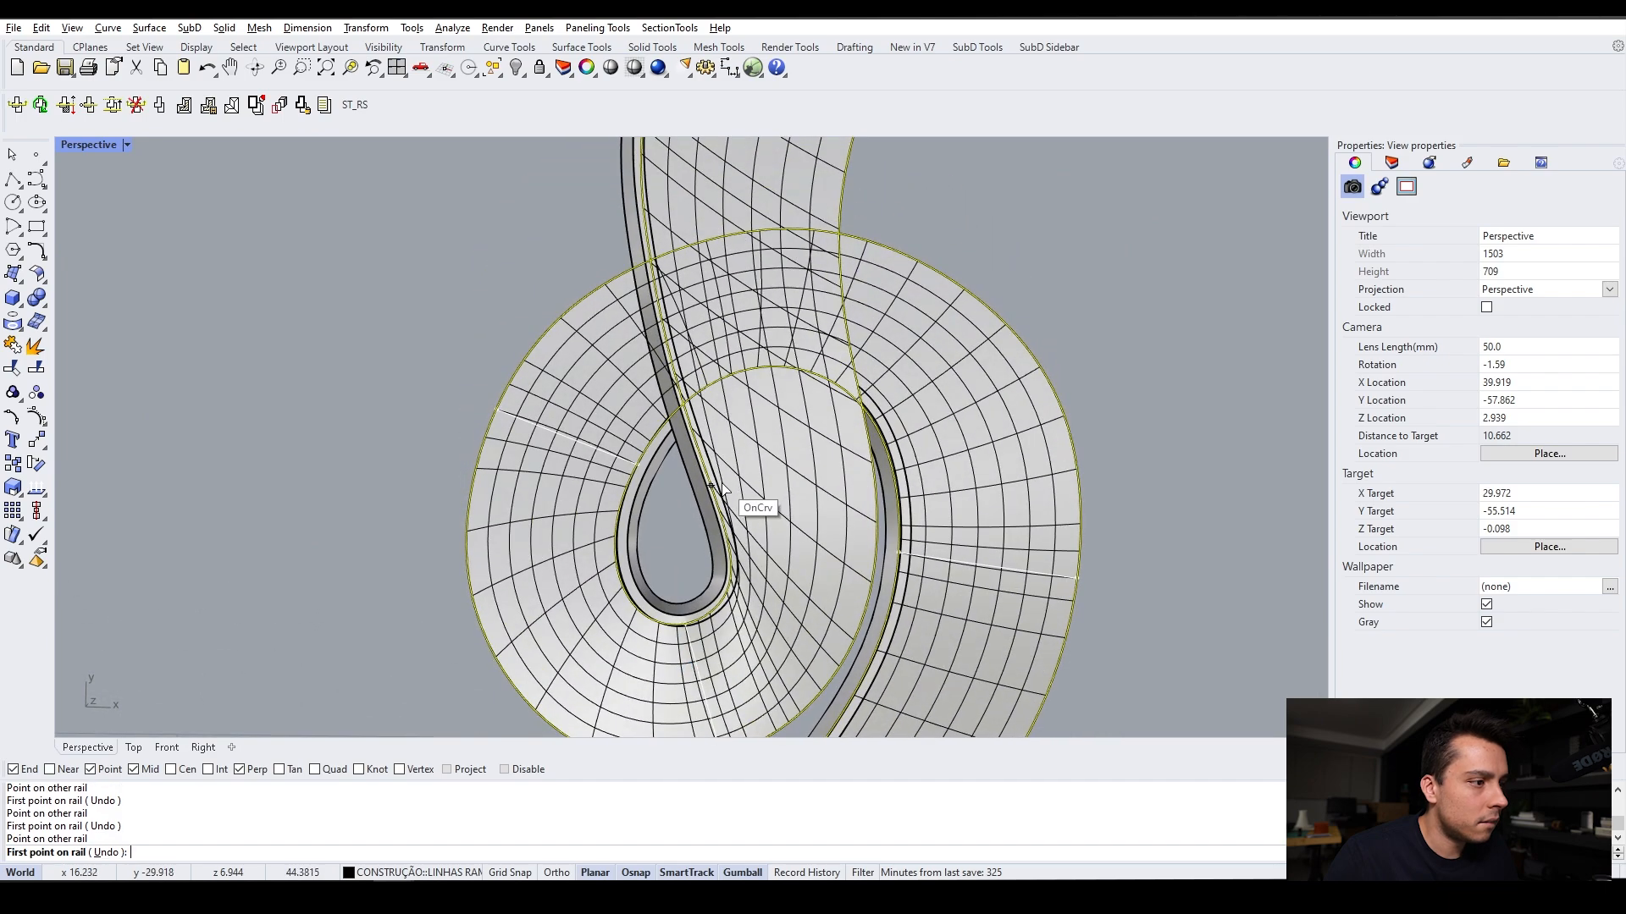
left_click(870, 463)
right_click_drag(870, 463, 729, 430)
scroll(872, 466, "down", 6)
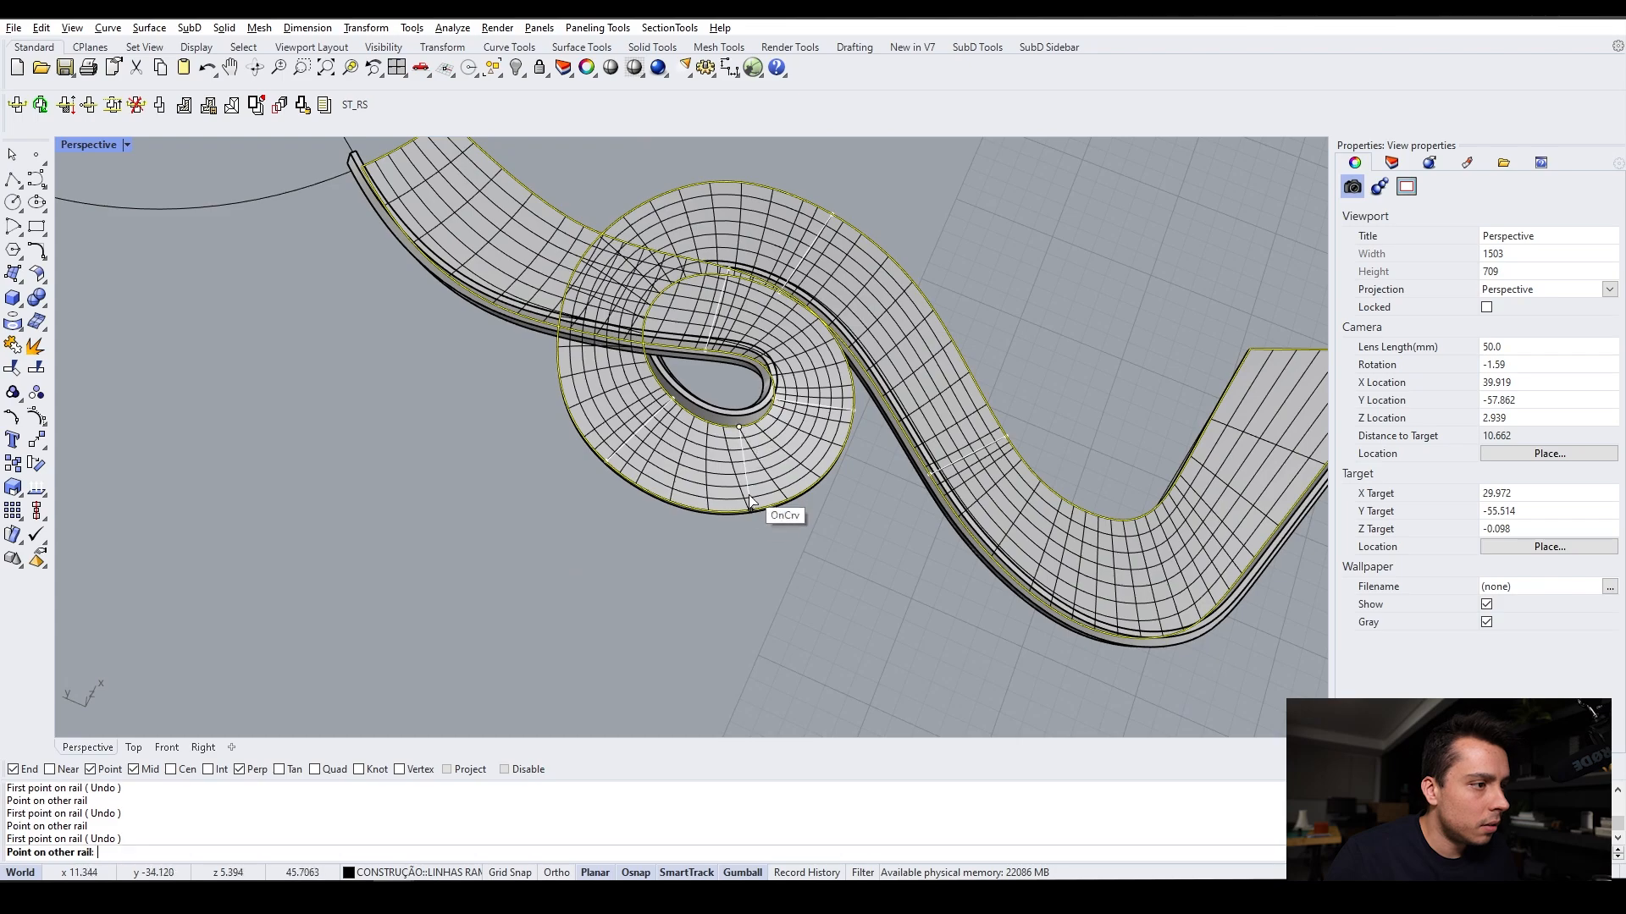
right_click_drag(744, 512, 746, 525)
scroll(747, 525, "down", 8)
key("Return")
key("Return")
Turn off the surface isocurve display of the new ramp floor, and deselect it
left_click(683, 454)
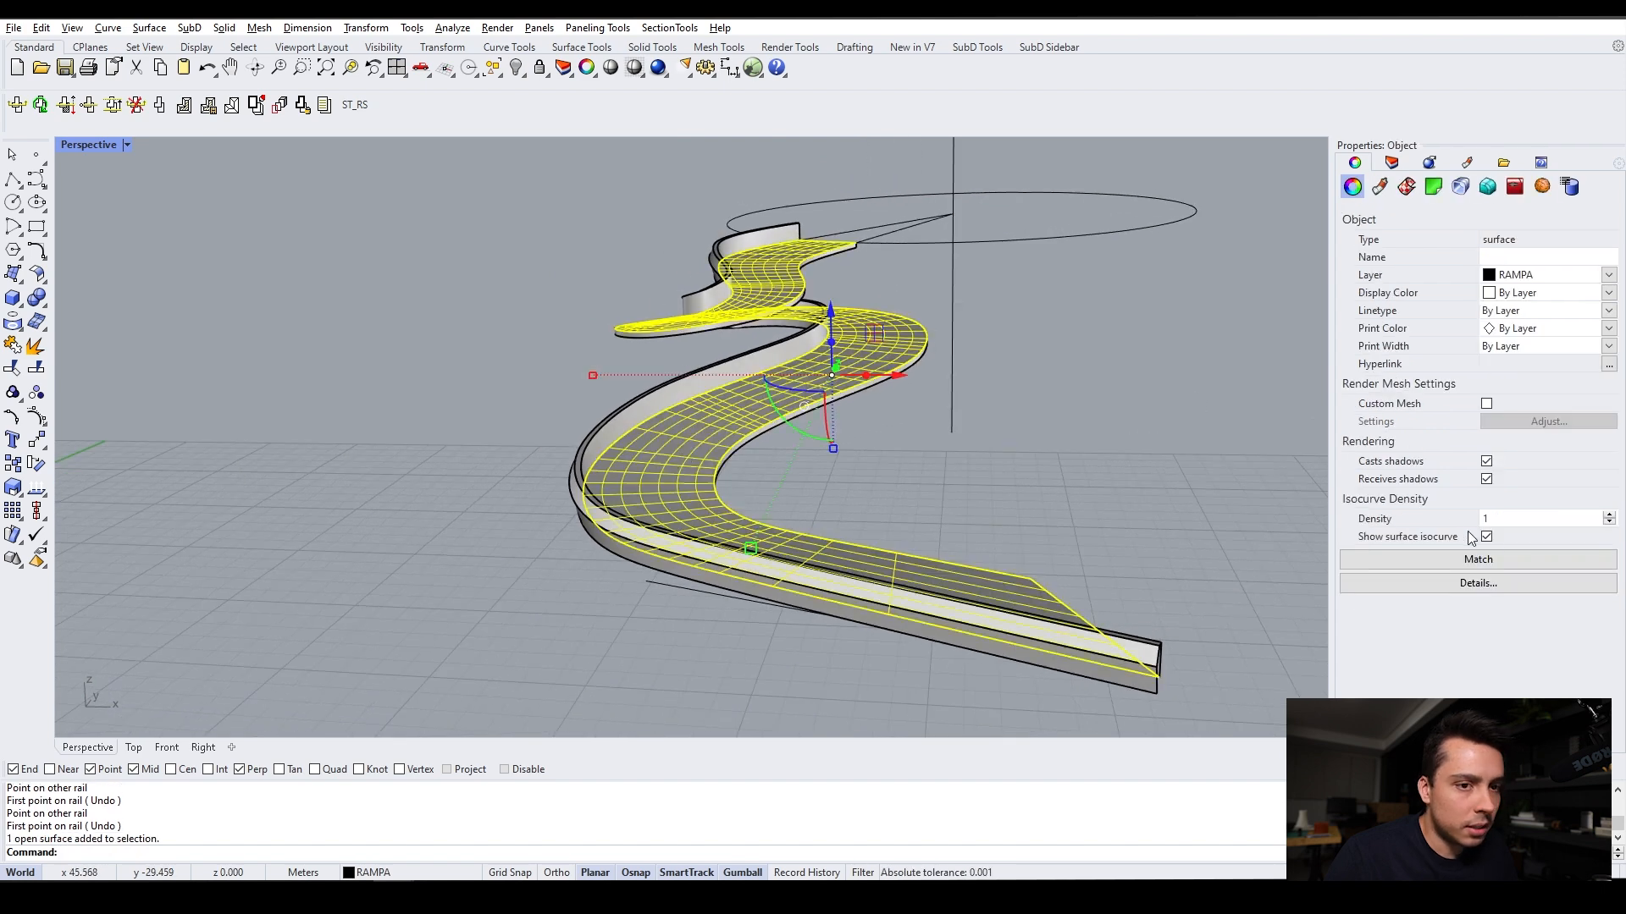
left_click(1134, 494)
right_click_drag(1134, 495, 1135, 486)
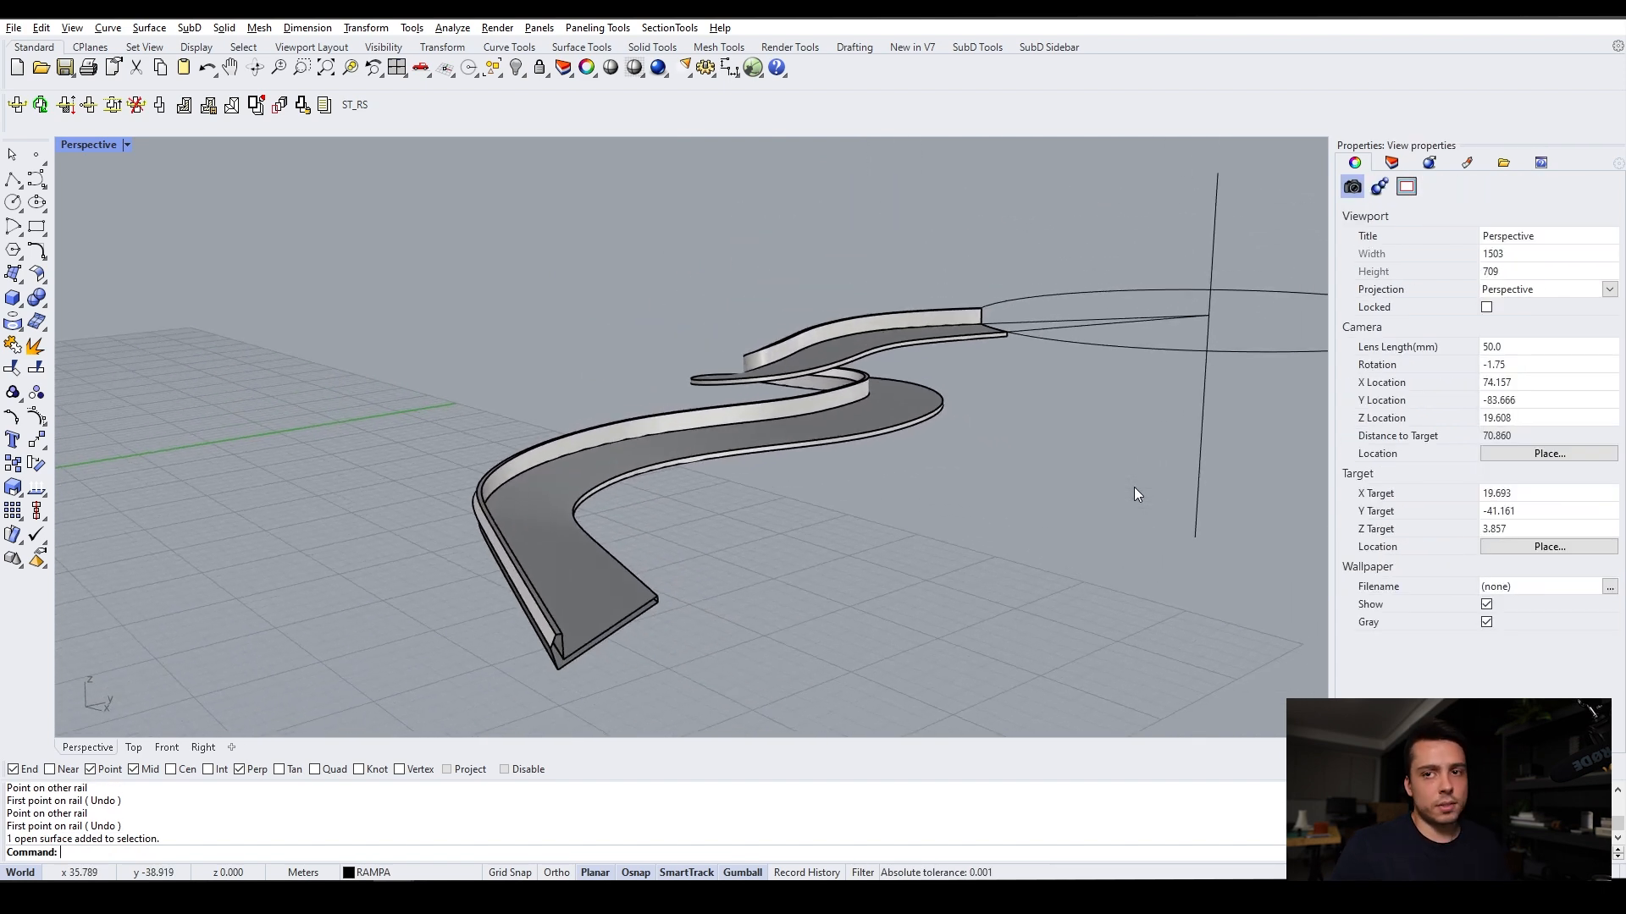
Show the PLANTA COBERTURA layer and hide it again, and turn on the SUPERFÍCIE MUSEU and SUPERFÍCIE MUSEU INTERNA layers
scroll(991, 319, "up", 8)
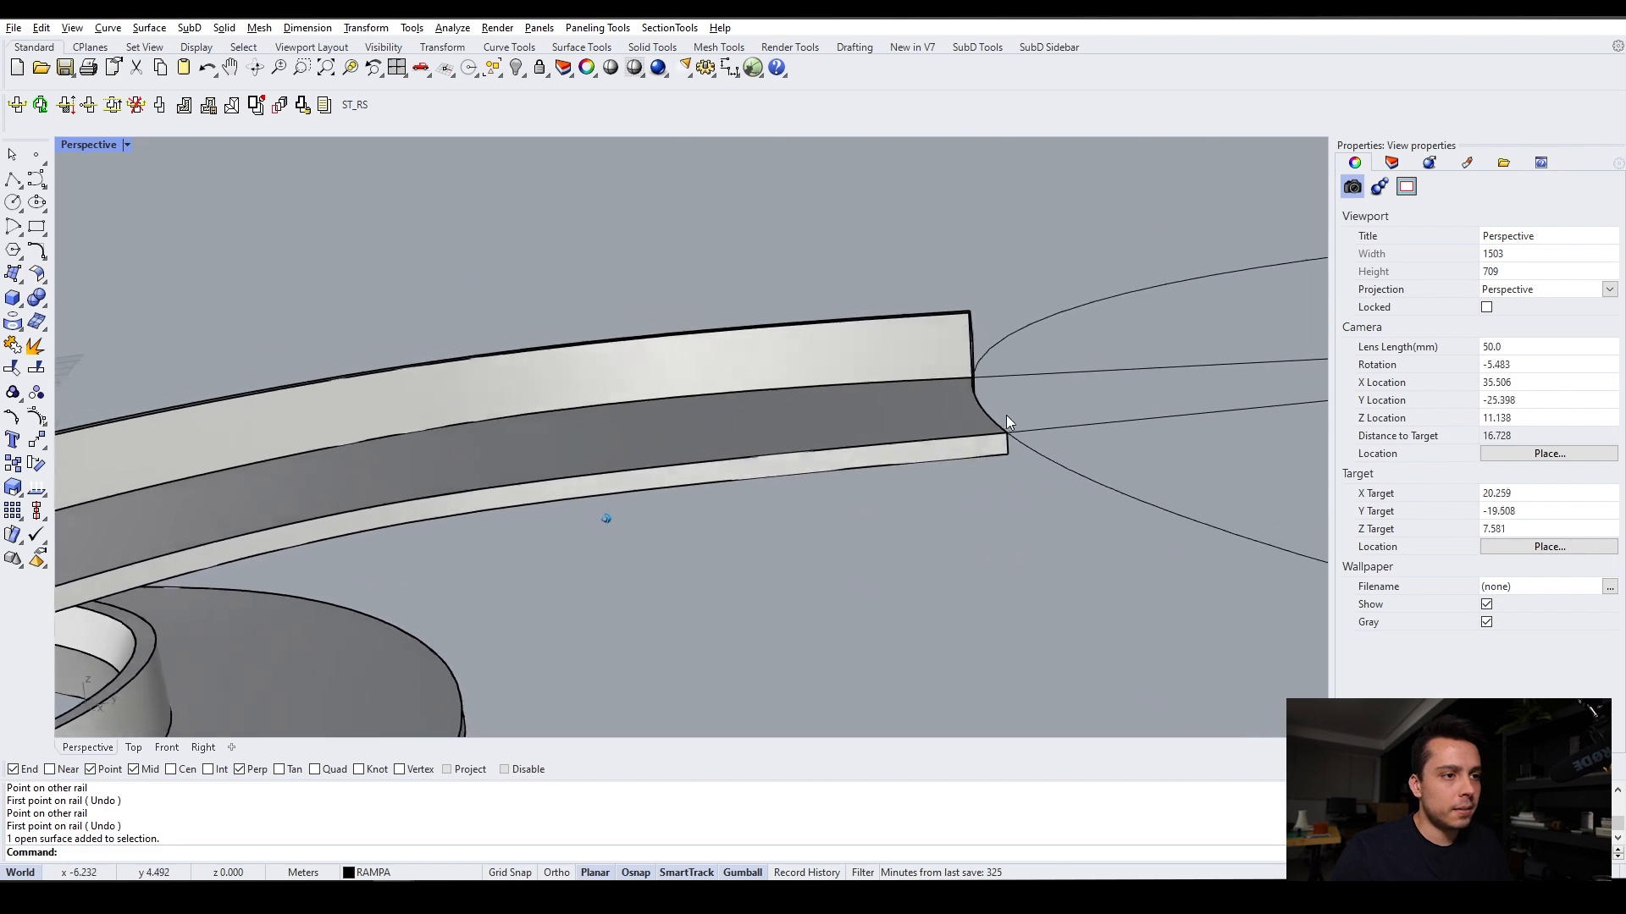
right_click_drag(1006, 415, 1393, 174)
left_click(1391, 162)
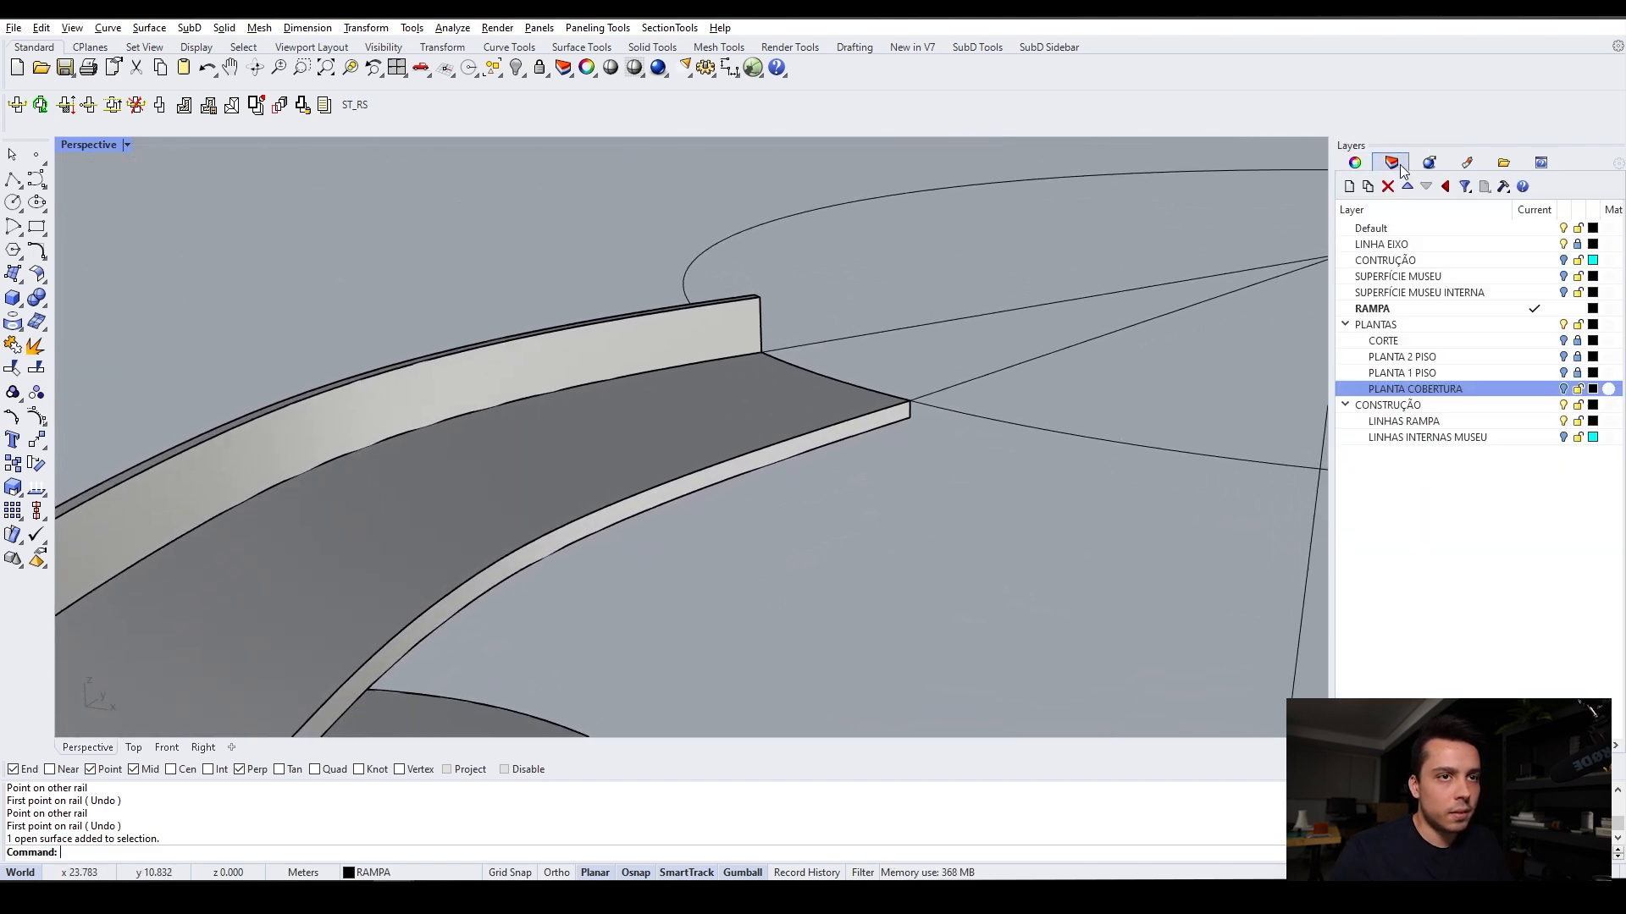
left_click(1565, 391)
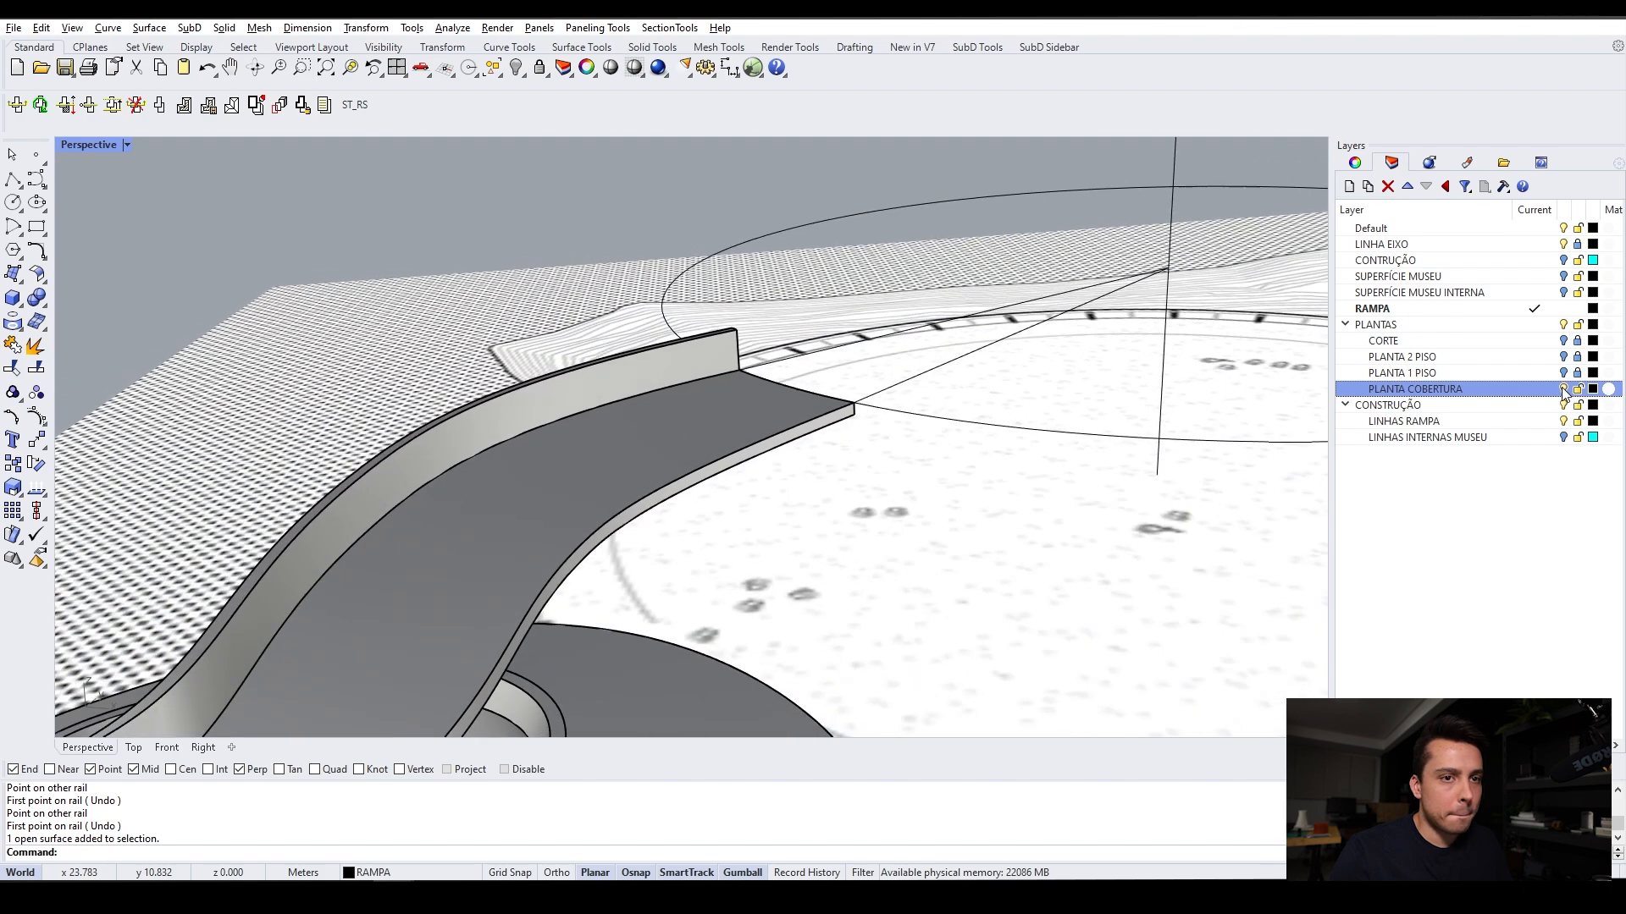
left_click(1564, 391)
left_click(1564, 276)
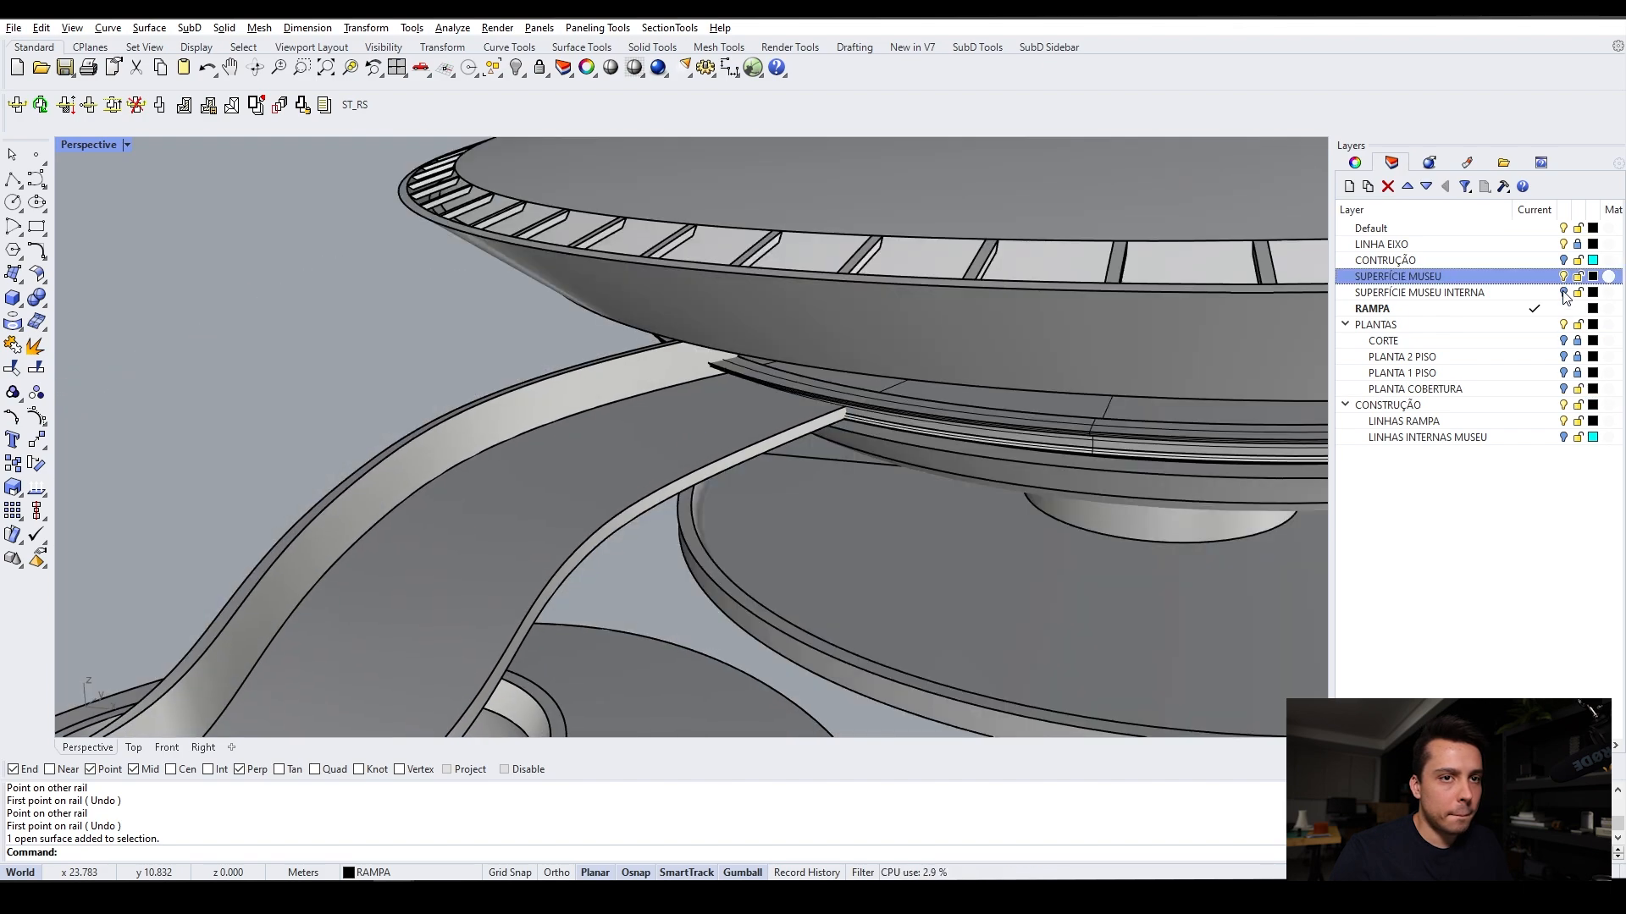
left_click(1564, 293)
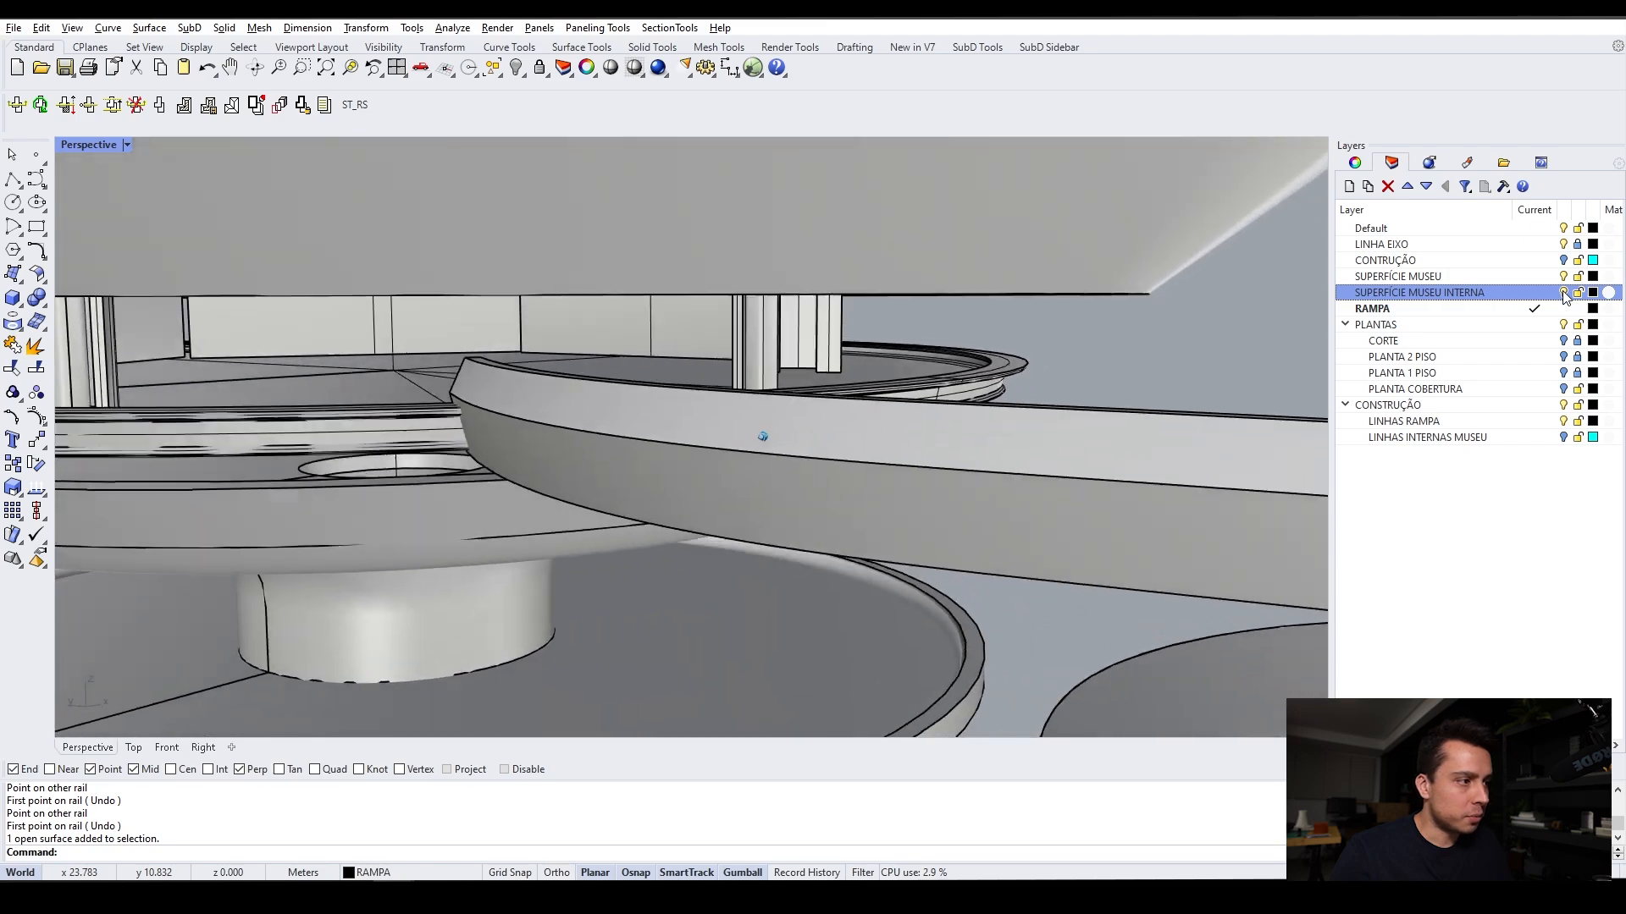